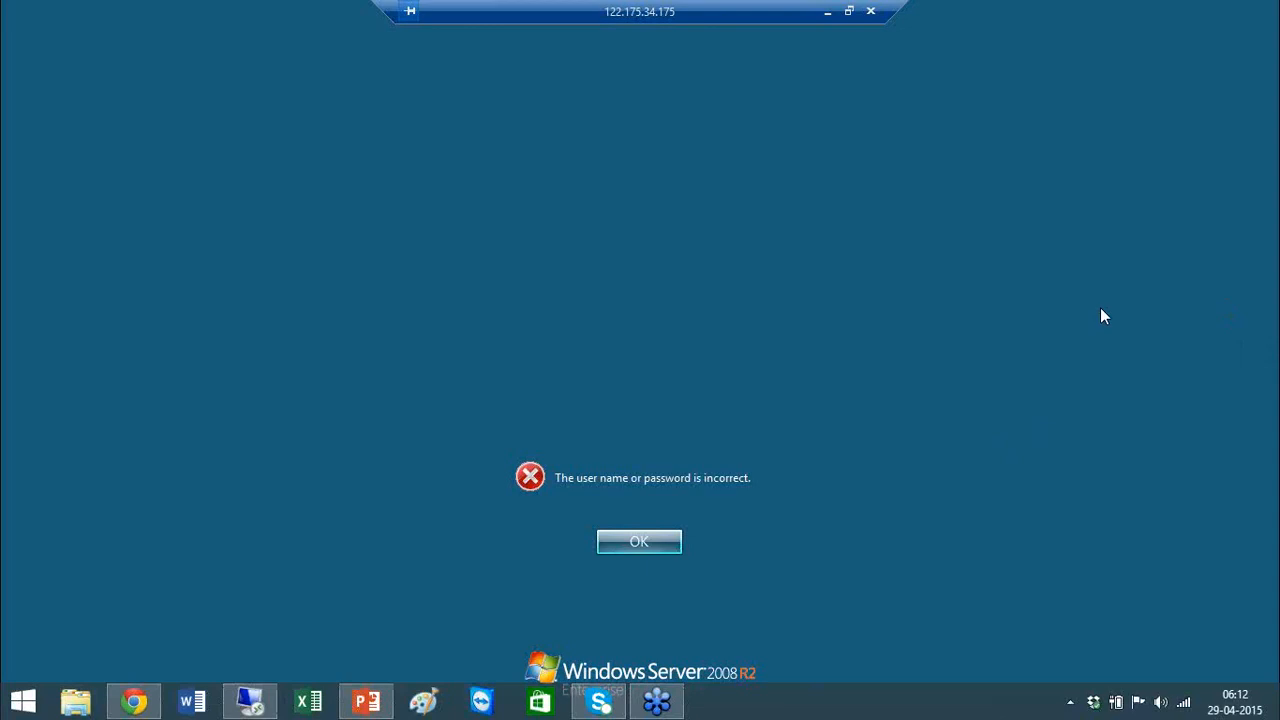
left_click(637, 543)
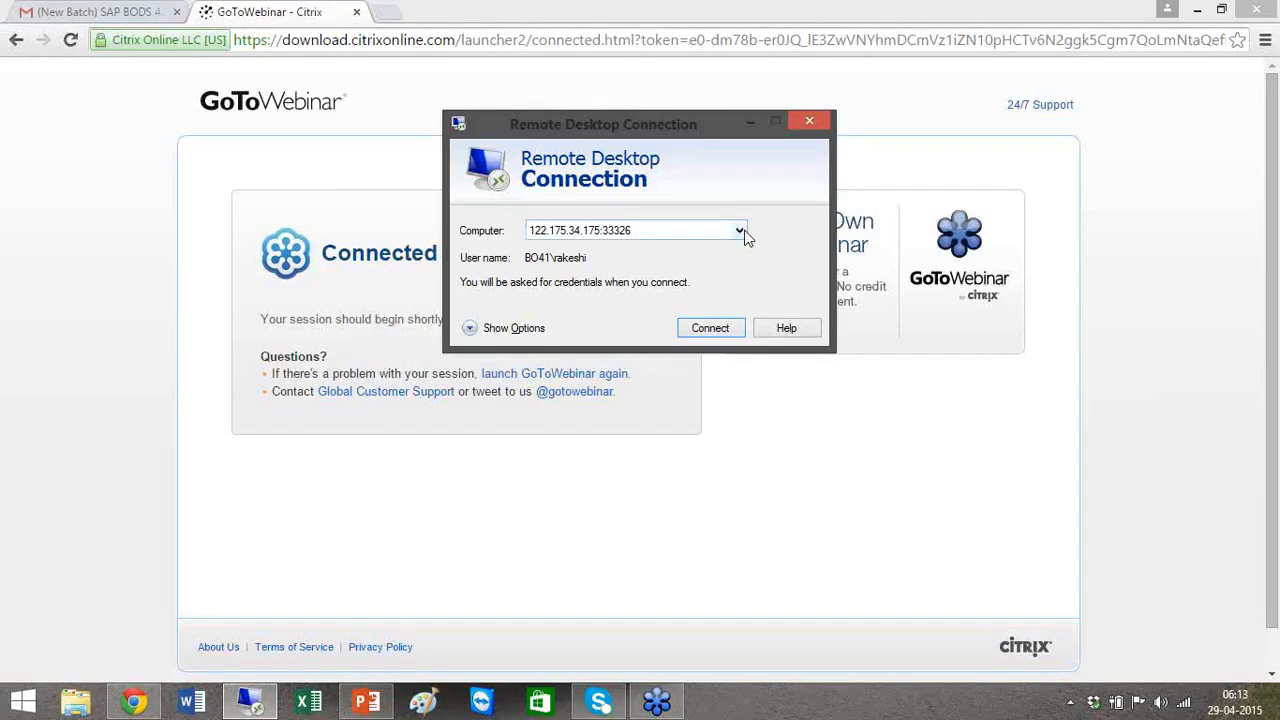
left_click(739, 230)
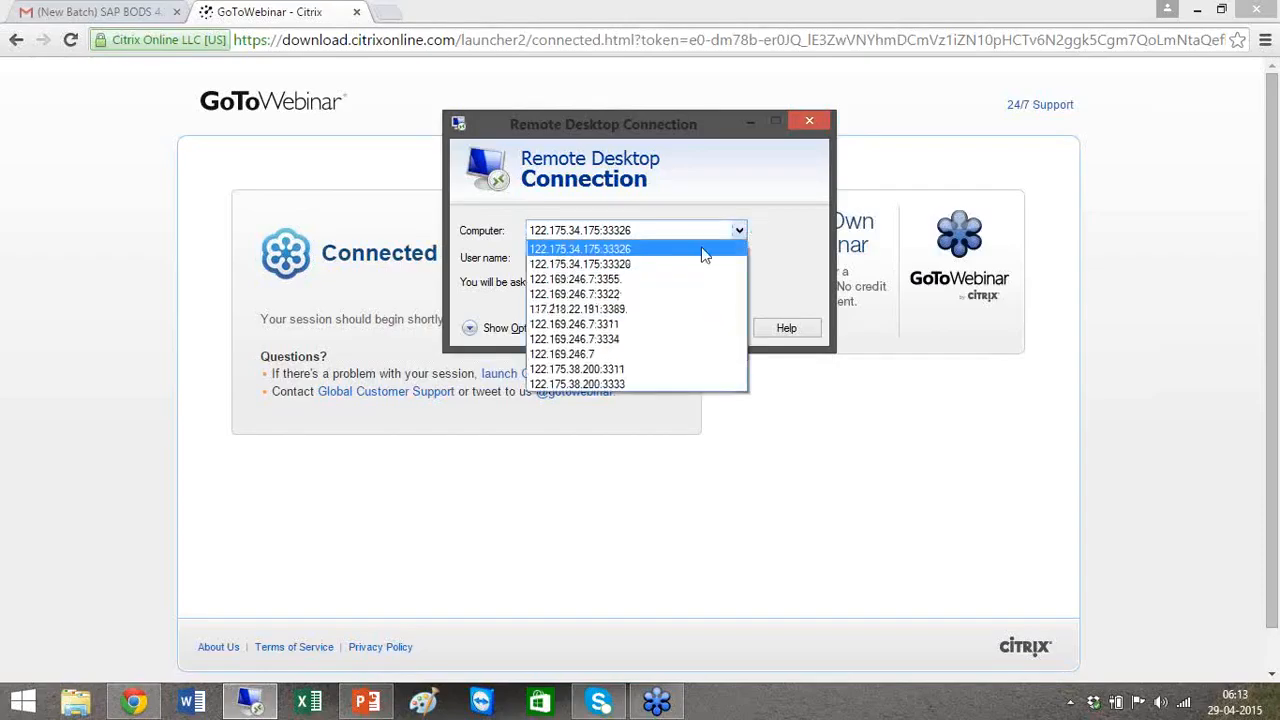
left_click(657, 265)
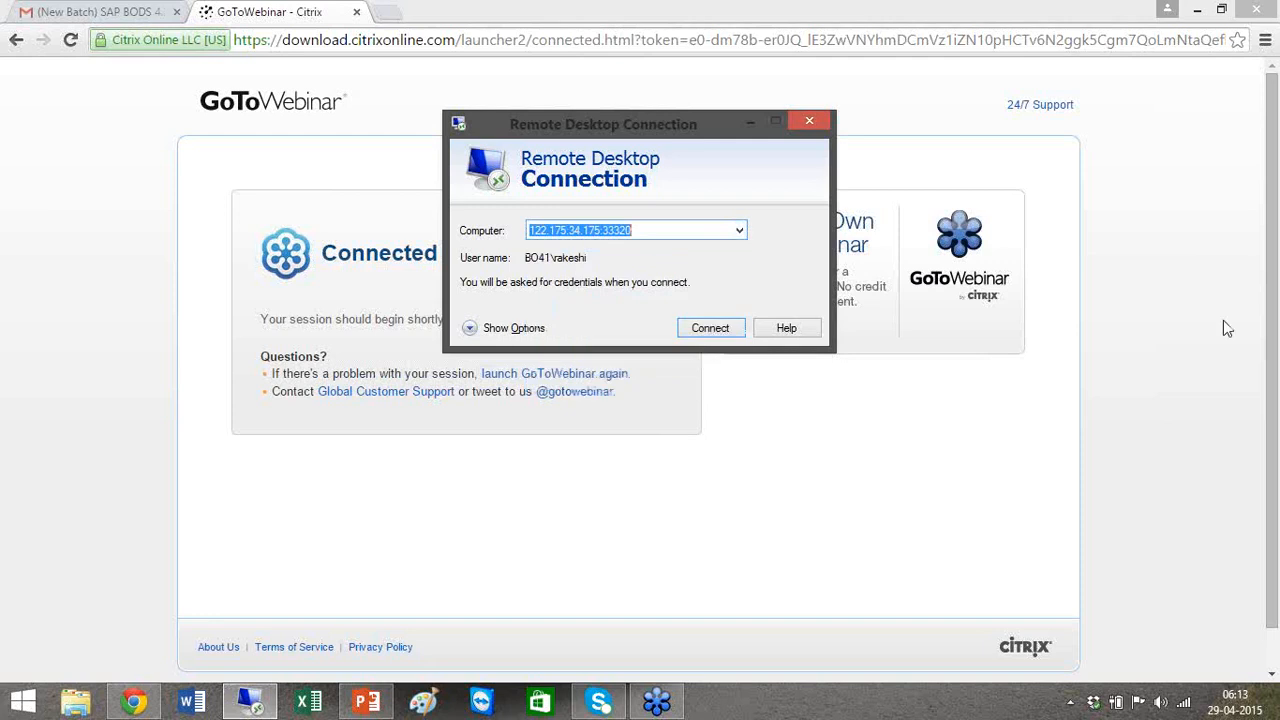
left_click(705, 329)
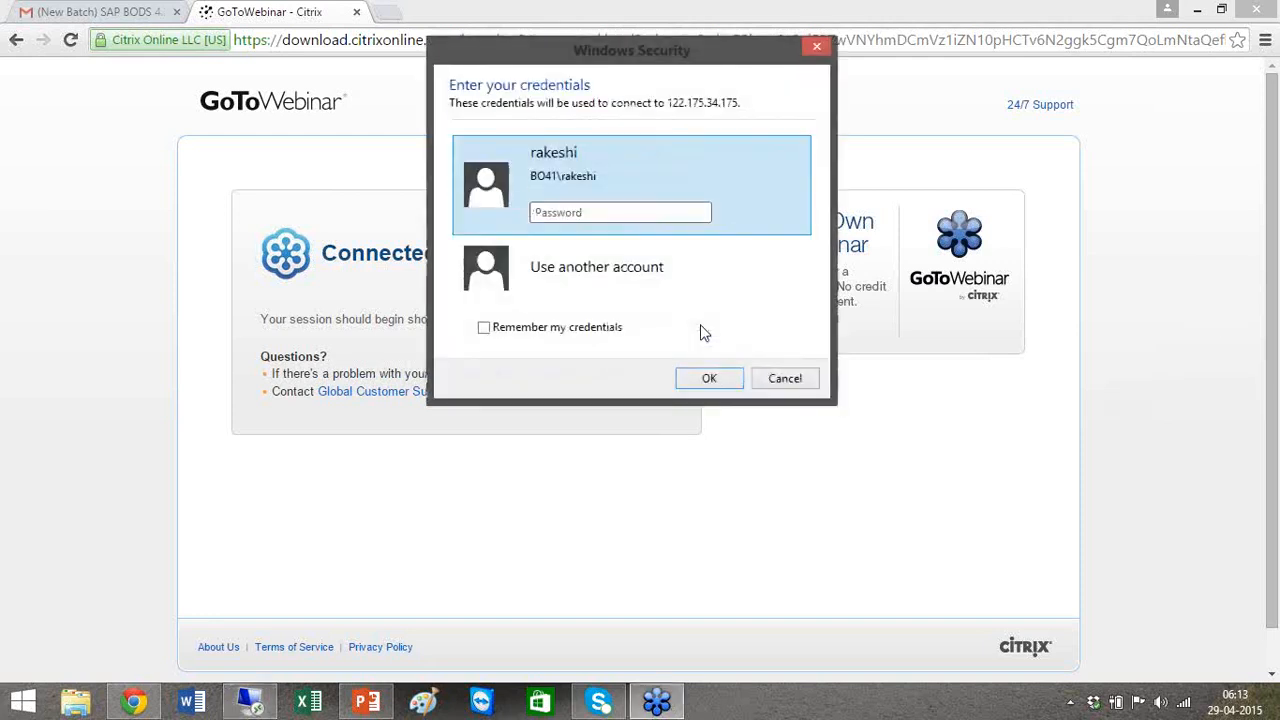
type("•••••••")
key("Return")
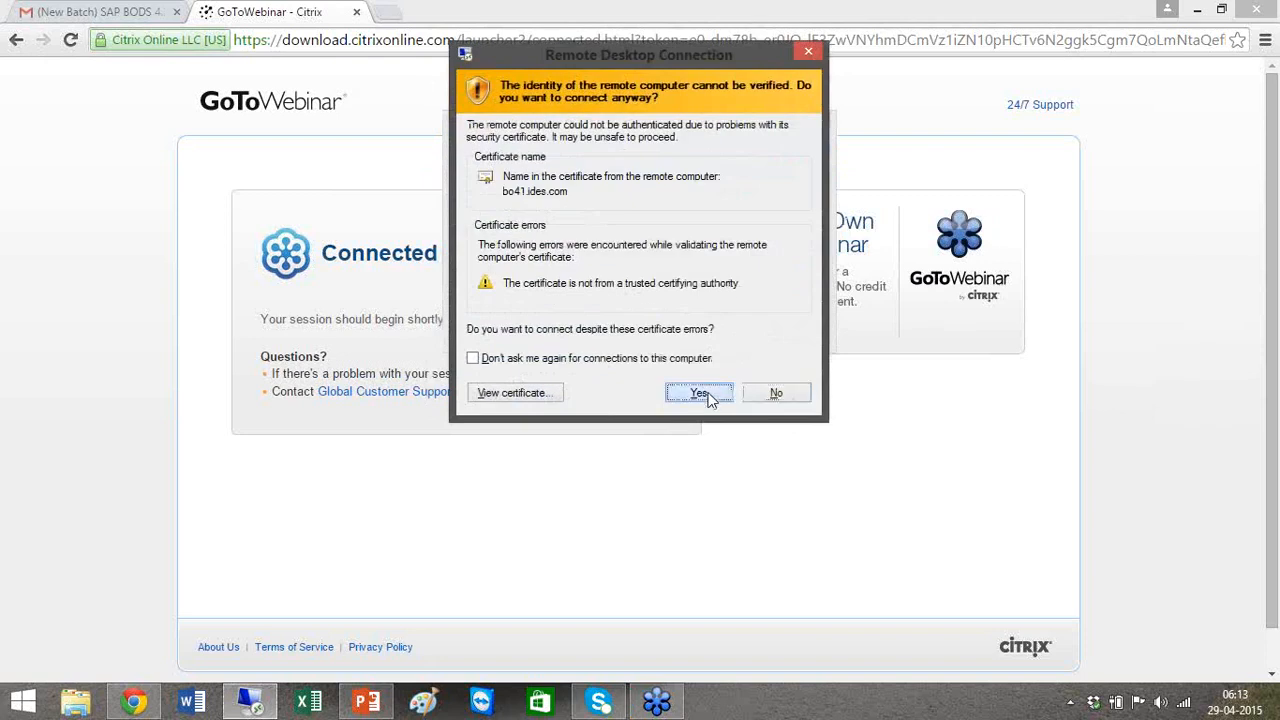
left_click(705, 394)
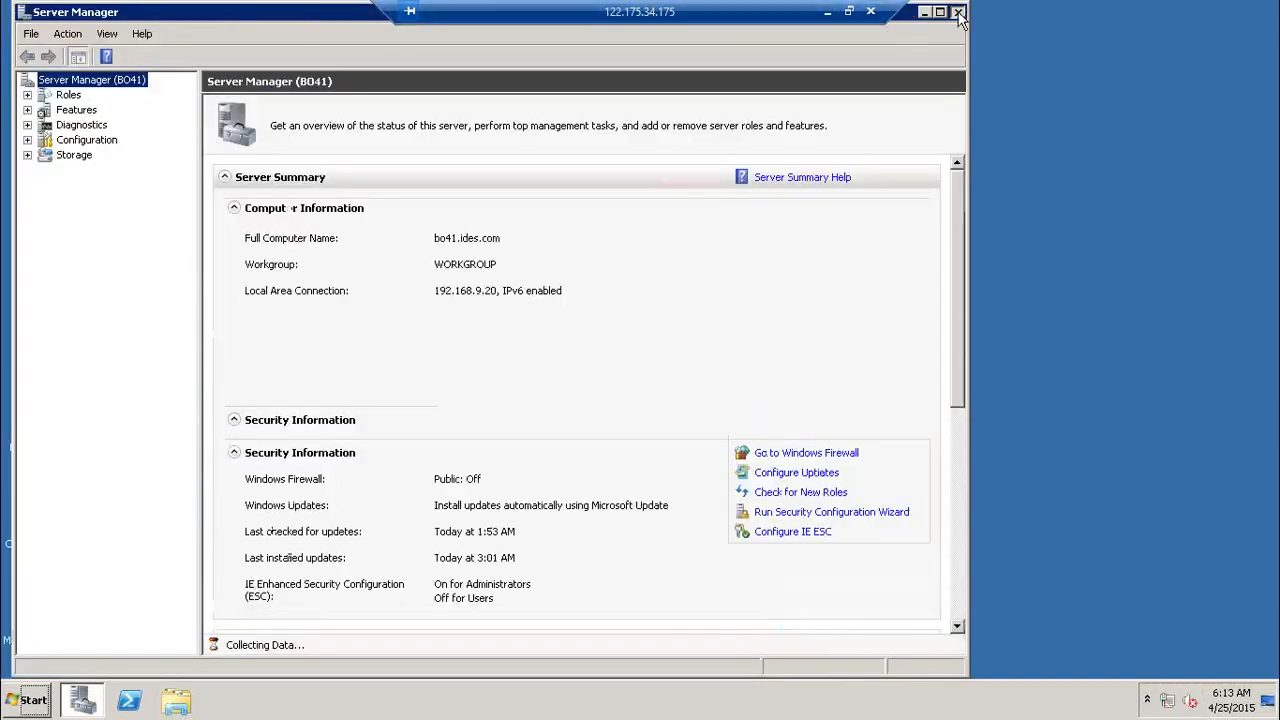
Step: Close Server Manager on the remote server
left_click(958, 13)
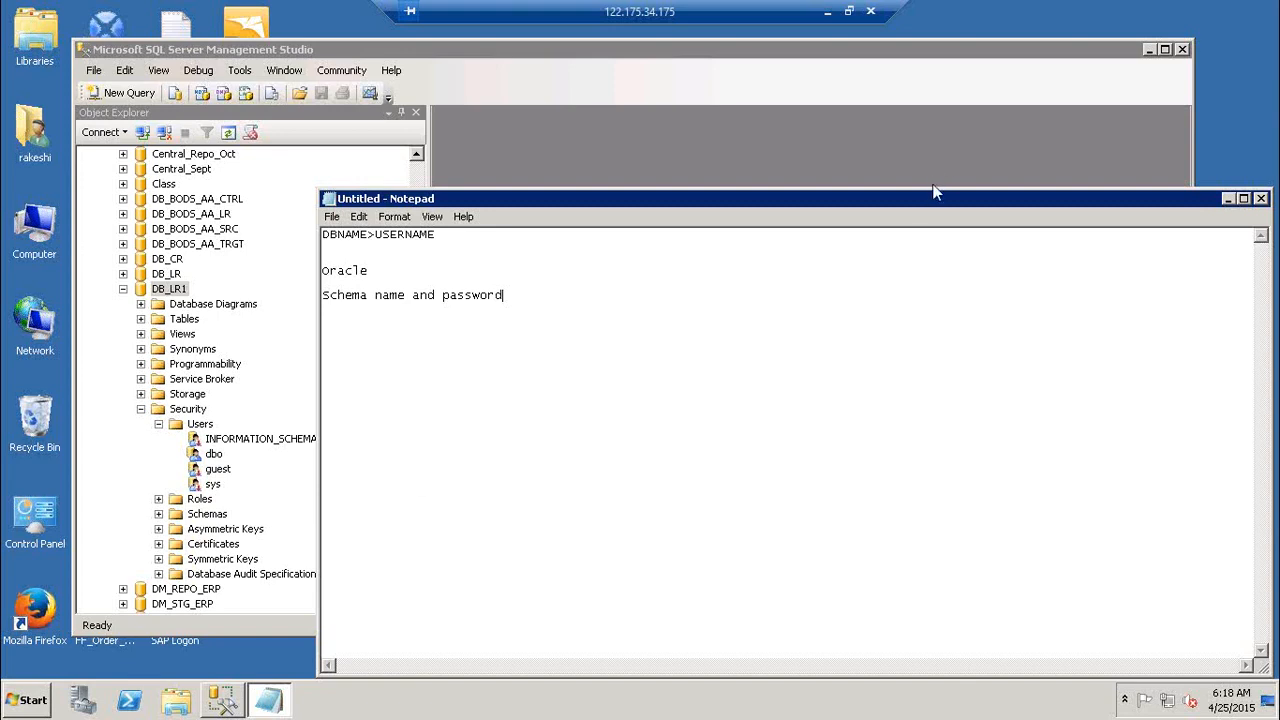
Step: Add the line 'DB--> Schma --> Tables' below the Oracle note in Notepad
left_click(548, 270)
key("Return")
type("DB--> Schma --> Tables")
Step: Type the line 'Schemaname.Db name' below it, fixing the typos
key("Return")
key("Return")
type("Schemah")
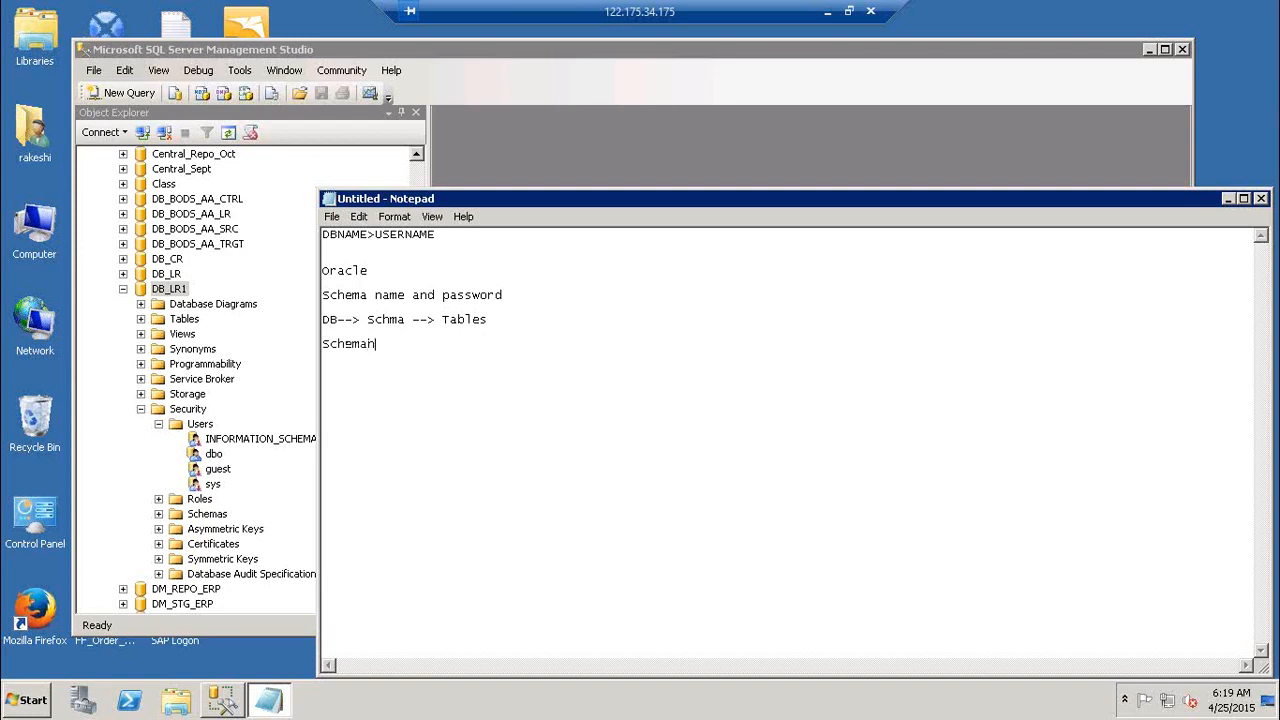
type("ams")
key("BackSpace")
type("e. use")
key("BackSpace")
key("BackSpace")
key("BackSpace")
key("BackSpace")
type("Db hame")
left_click(1110, 347)
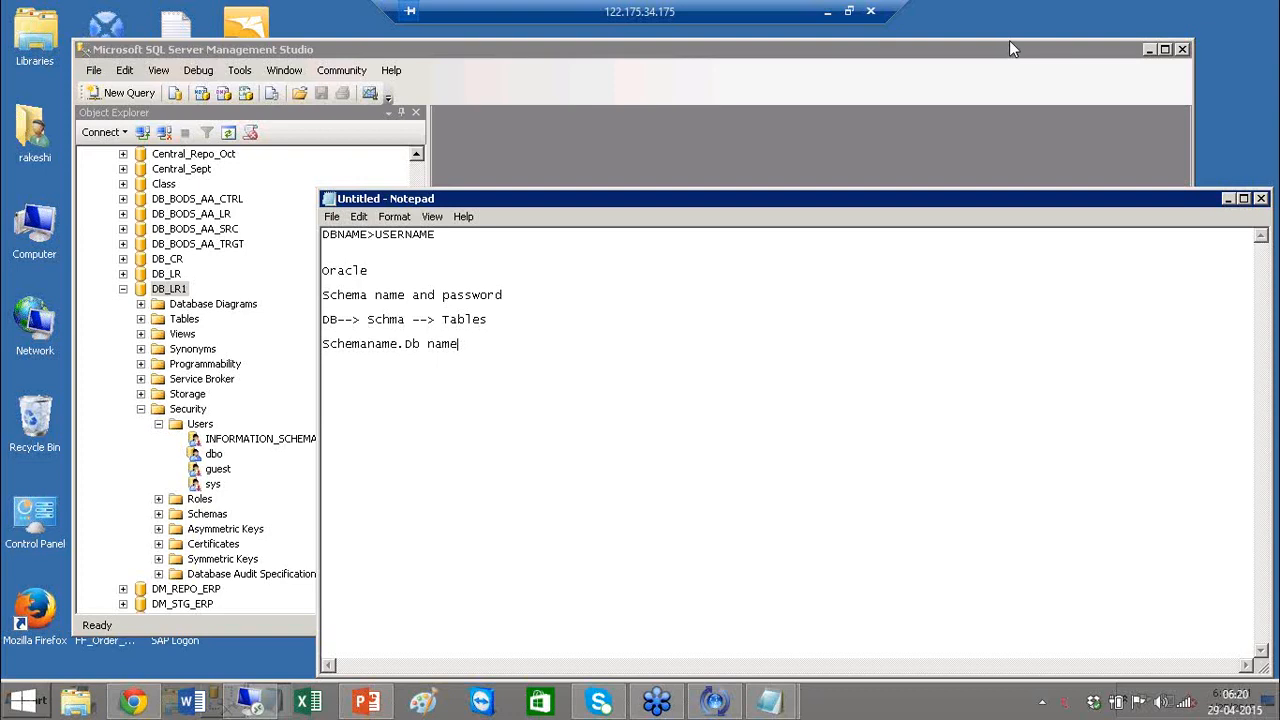
Step: Close the Notepad notes without saving and minimize Management Studio
left_click(1148, 200)
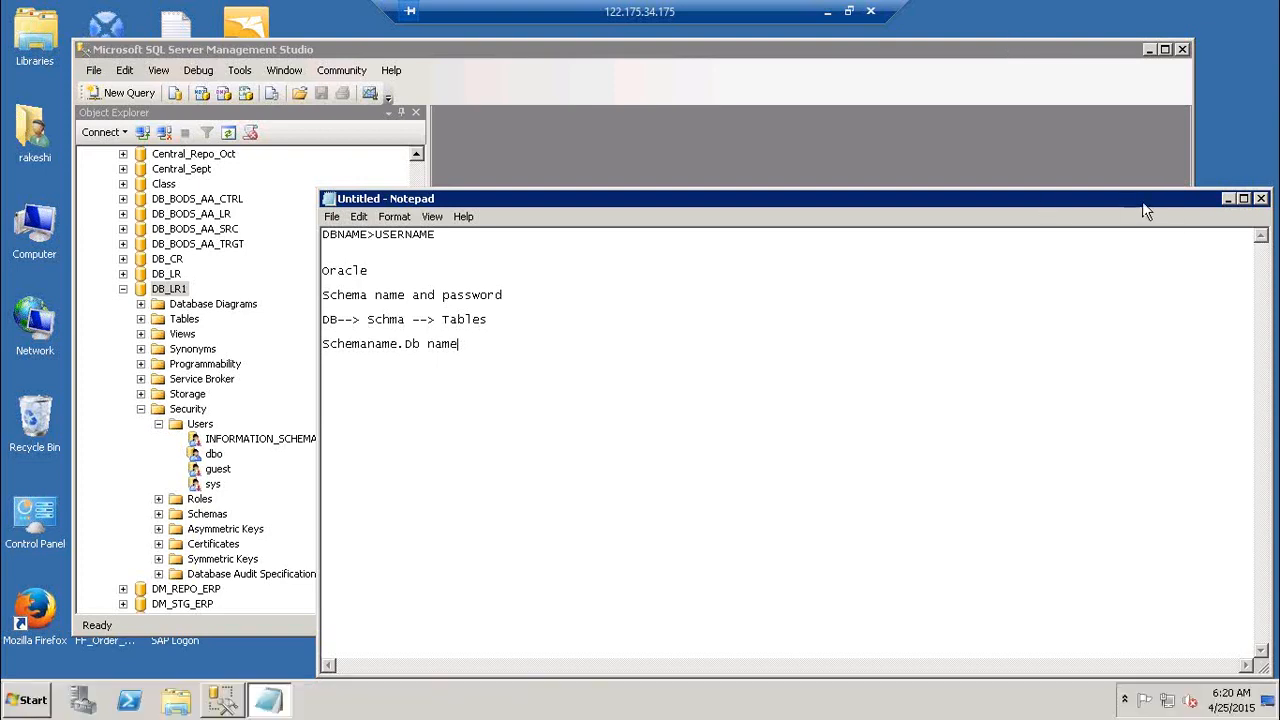
left_click_drag(1145, 205, 965, 169)
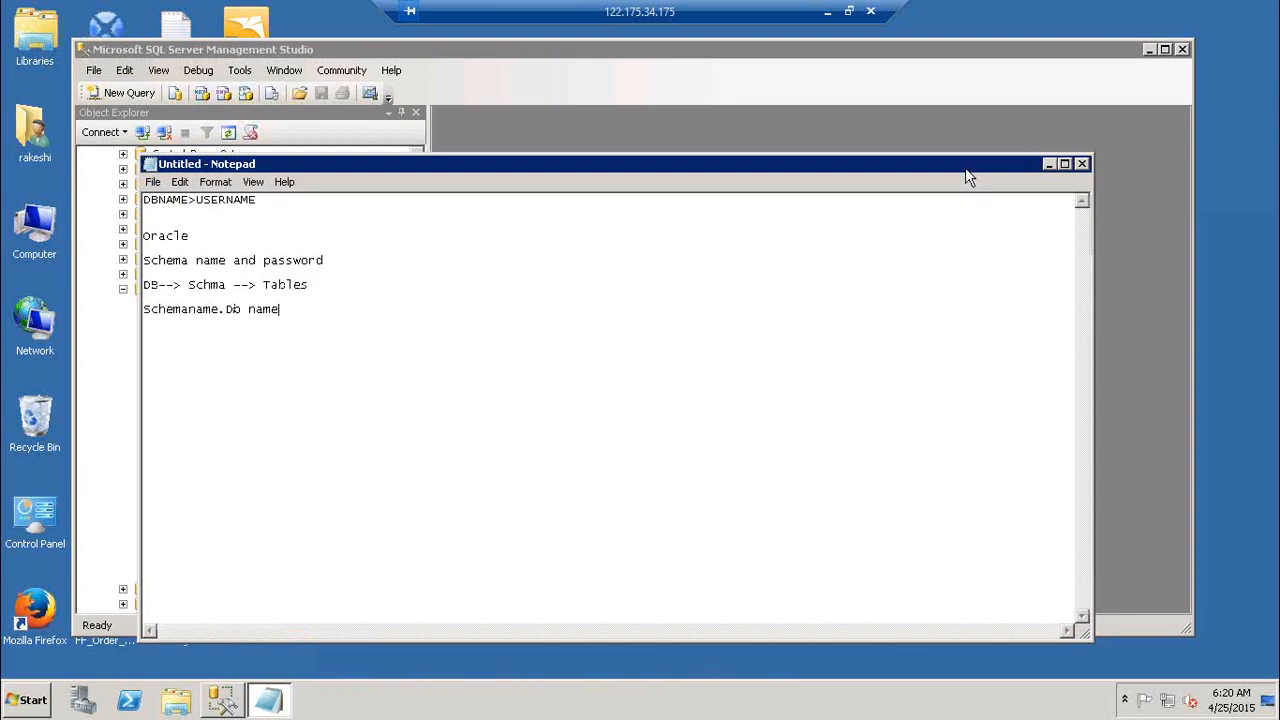
left_click(1081, 165)
left_click(688, 356)
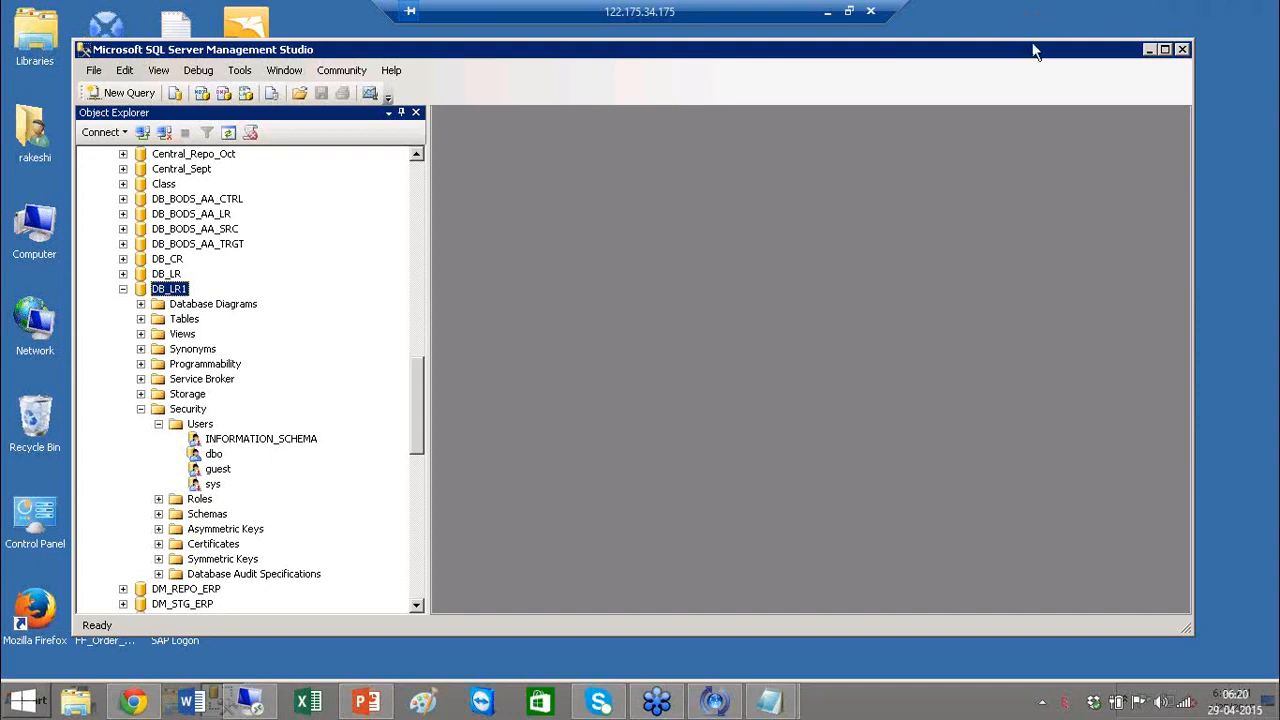
left_click(1149, 49)
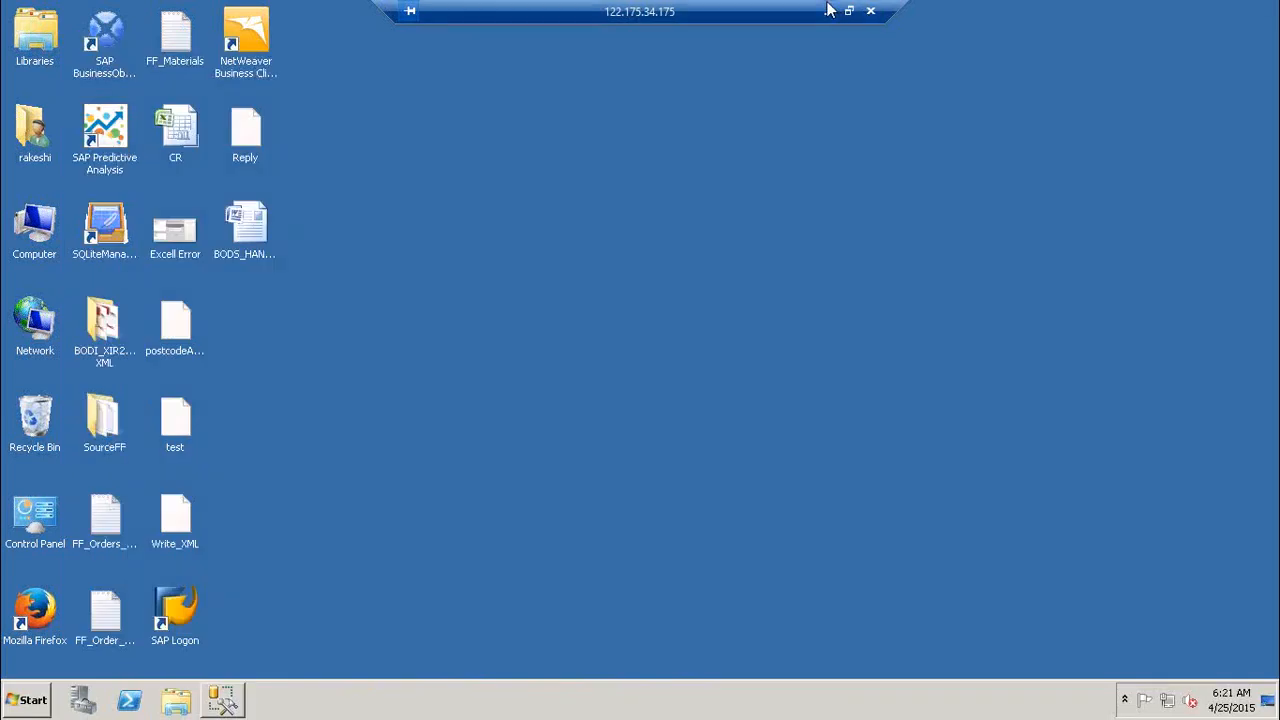
Step: Minimize the remote session and close the local Notepad without saving
left_click(828, 10)
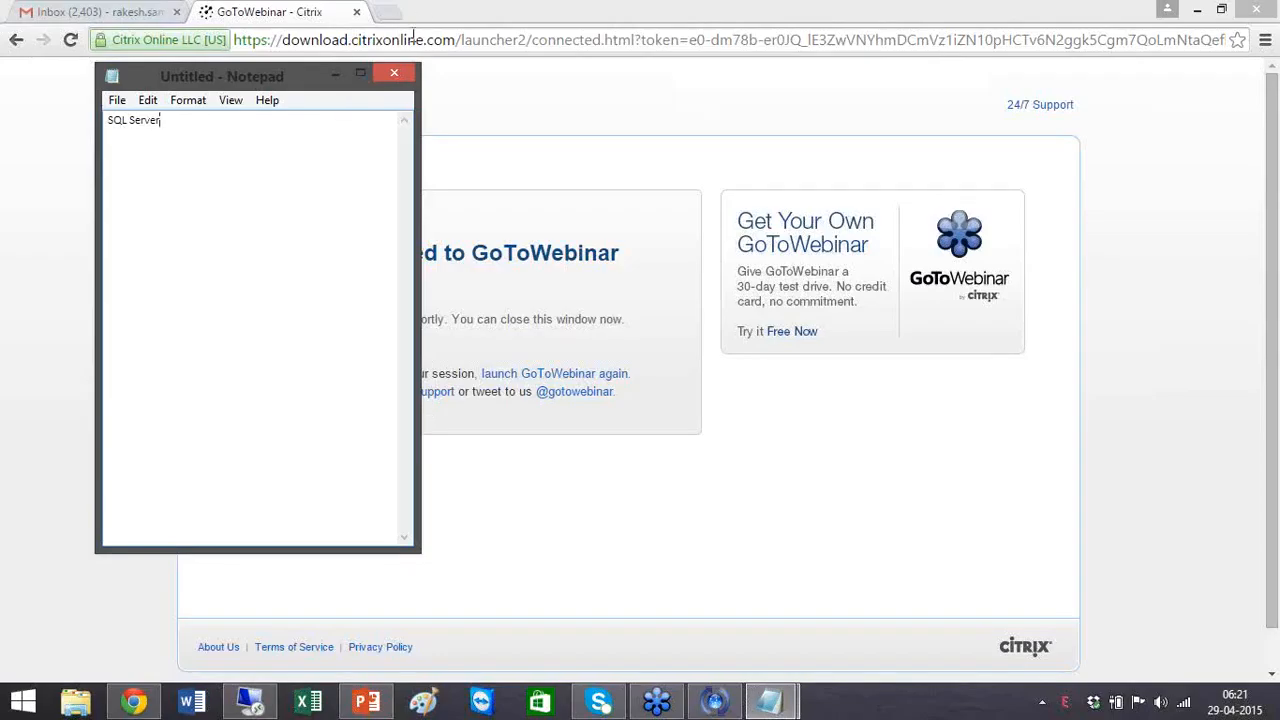
left_click(394, 73)
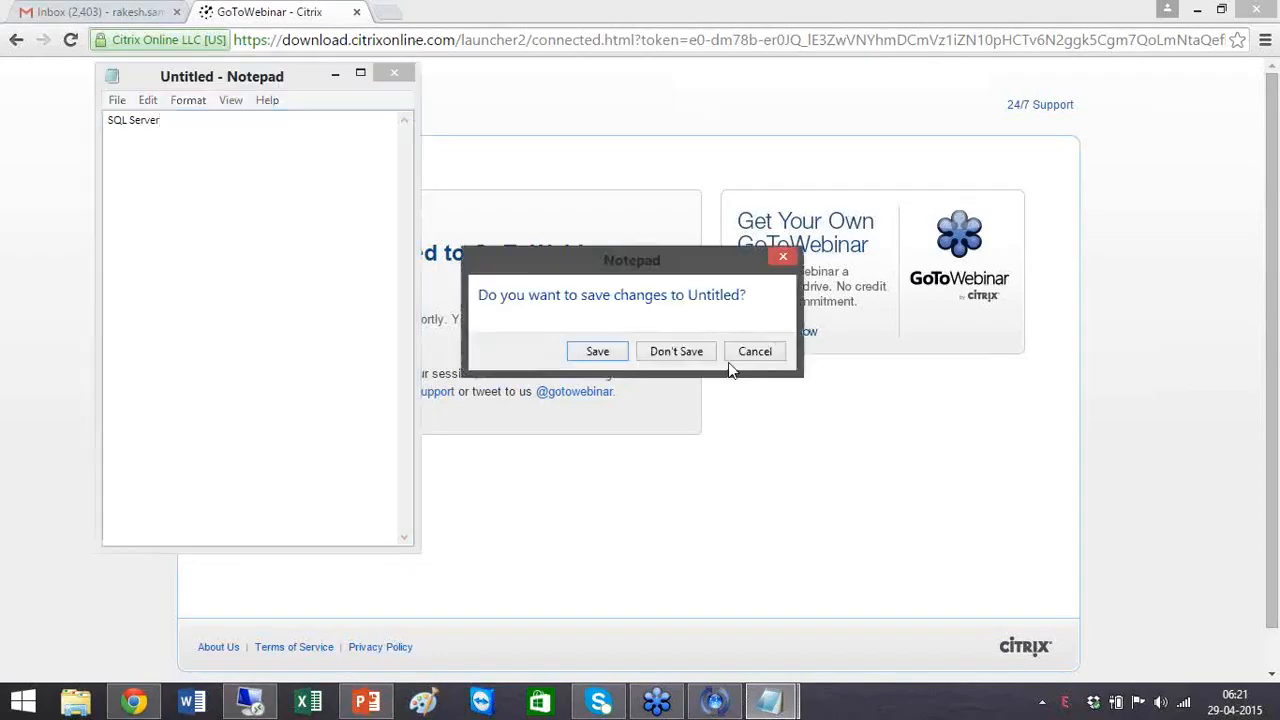
left_click(703, 355)
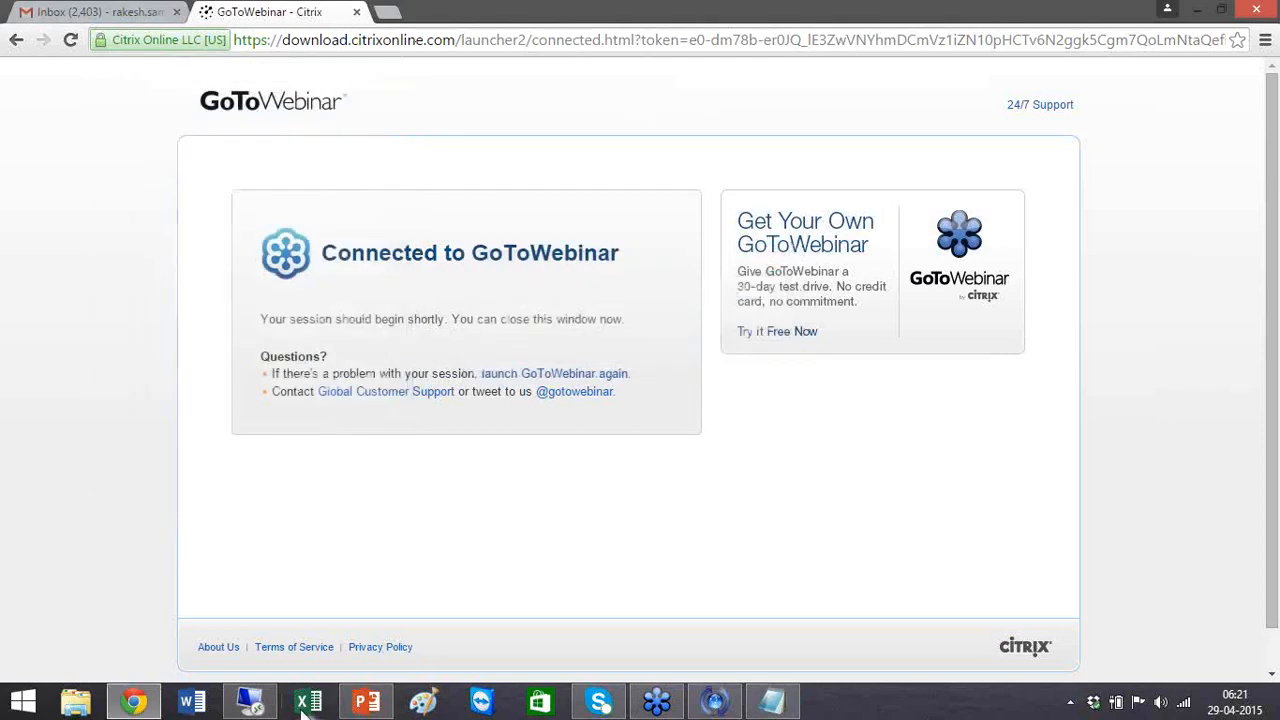
Step: Open the SAP-BODS -Training Schedule Plan workbook in Excel and select Day 1 topics B3:B14
left_click(307, 703)
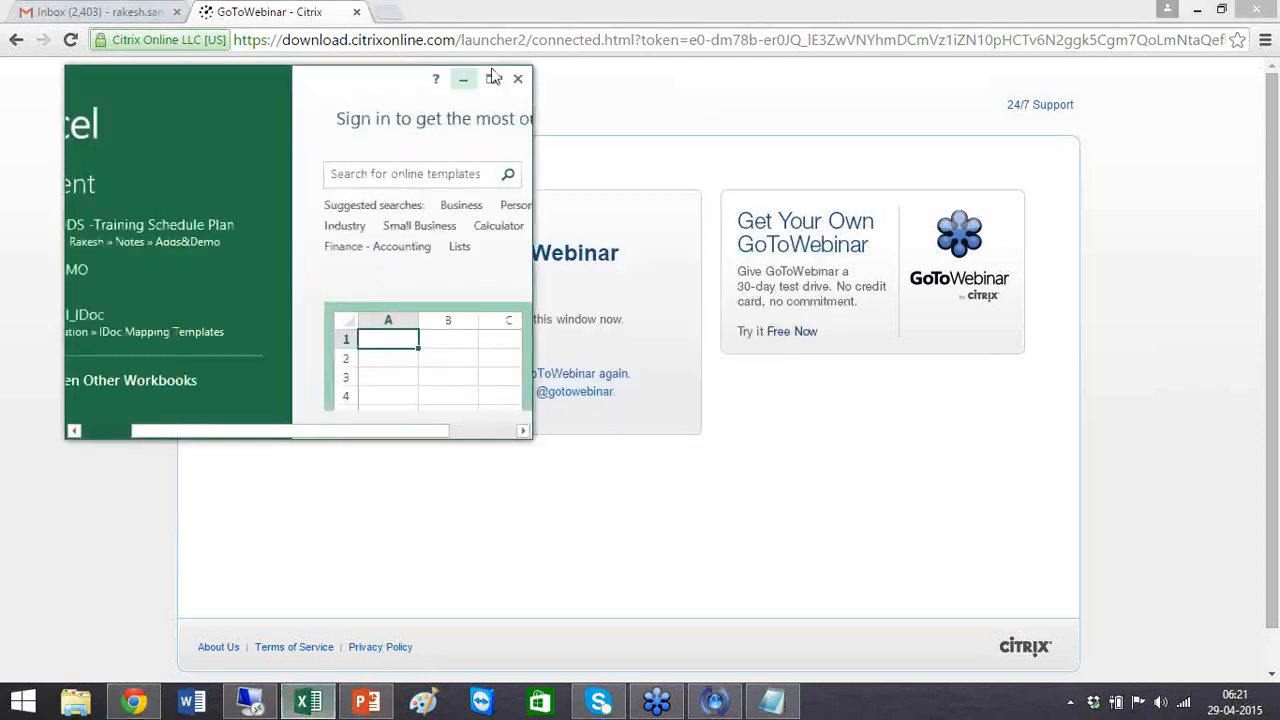
left_click(492, 78)
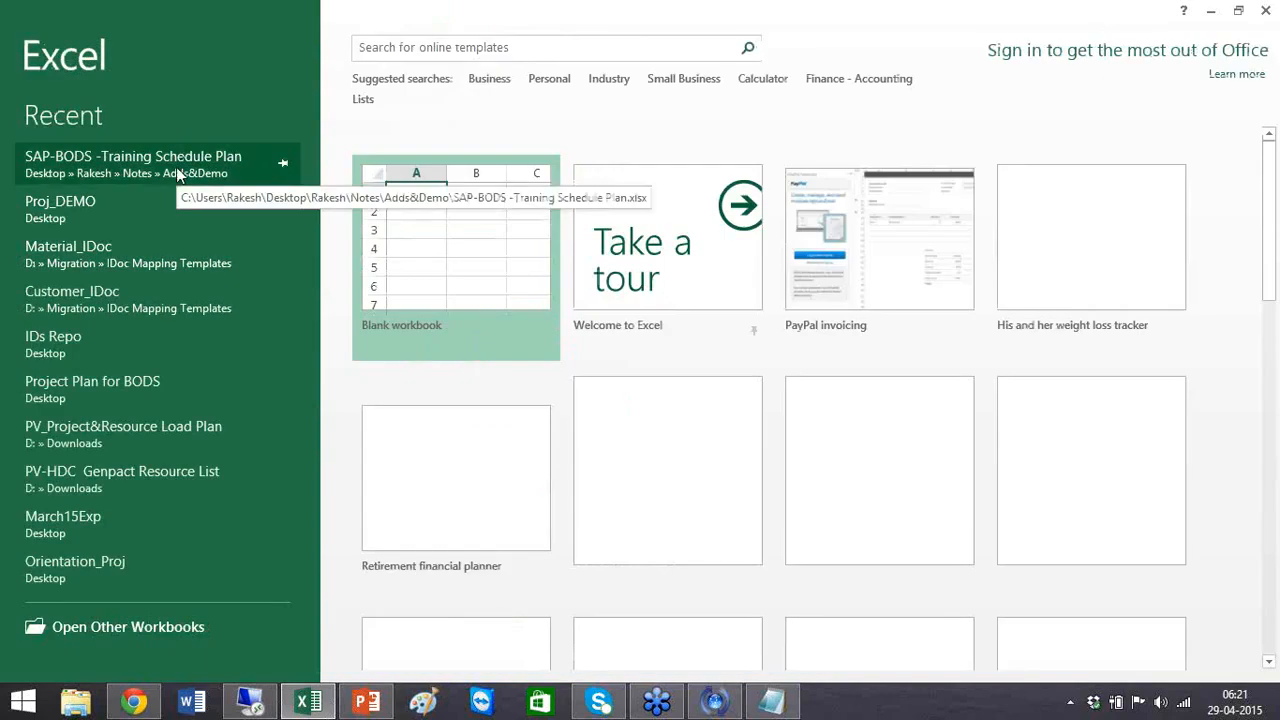
left_click(176, 167)
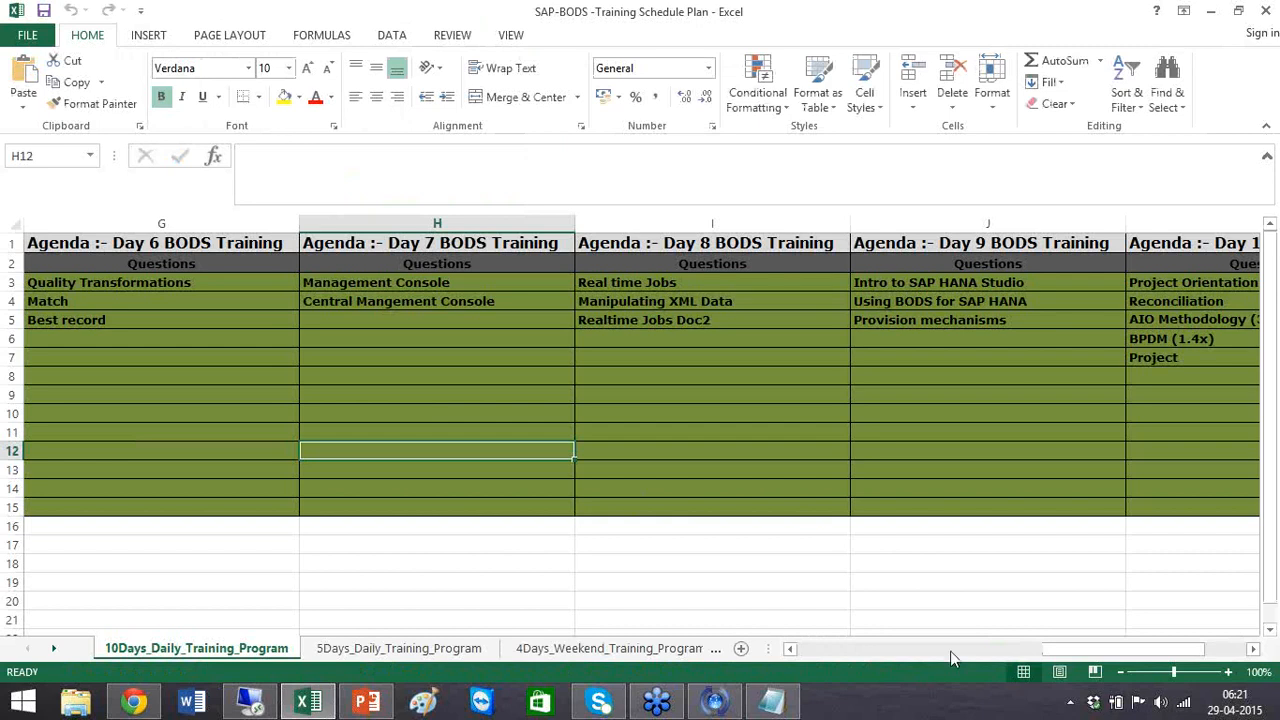
left_click(881, 655)
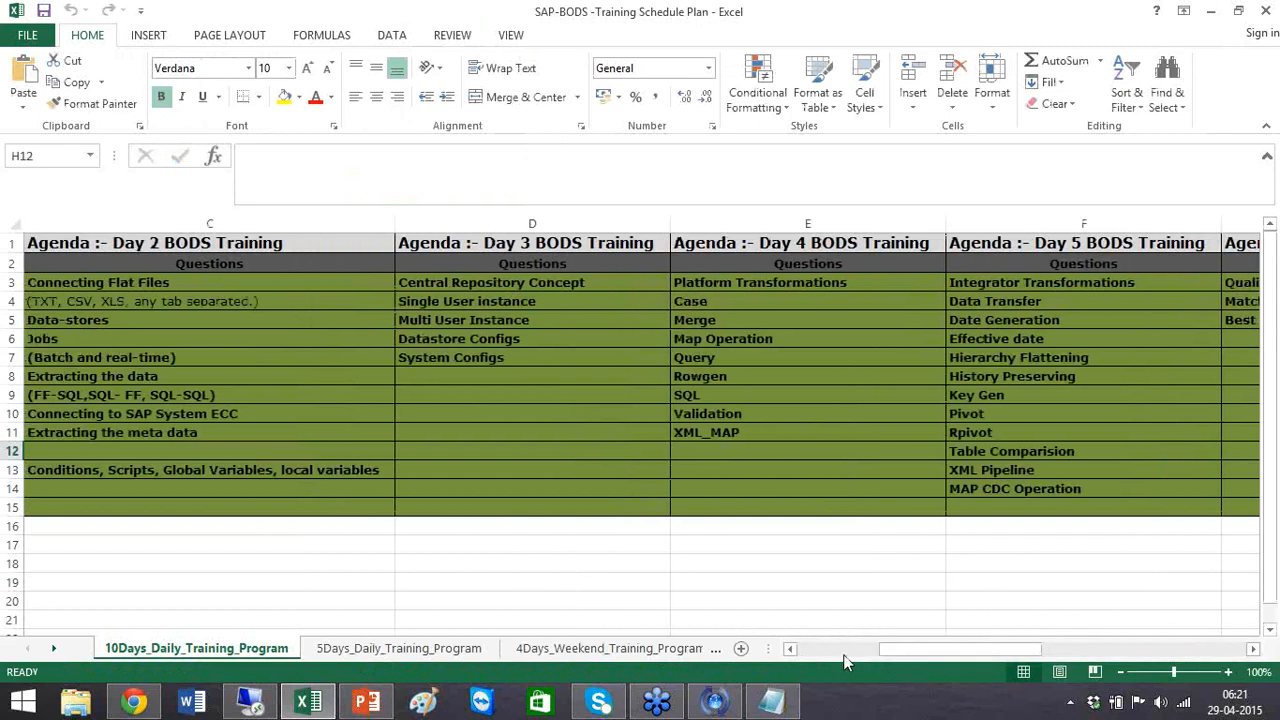
left_click_drag(229, 284, 264, 507)
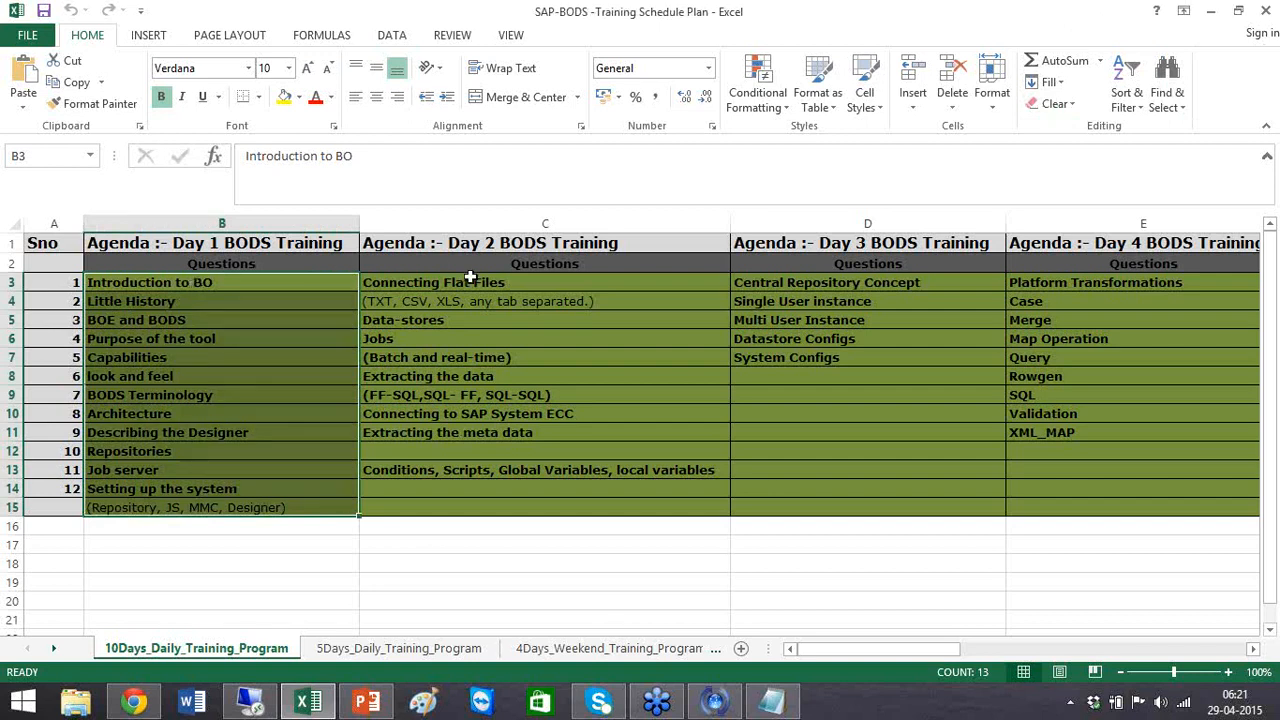
Step: On the remote server, launch Data Services Designer from the SAP Data Services 4.2 programs
left_click(253, 706)
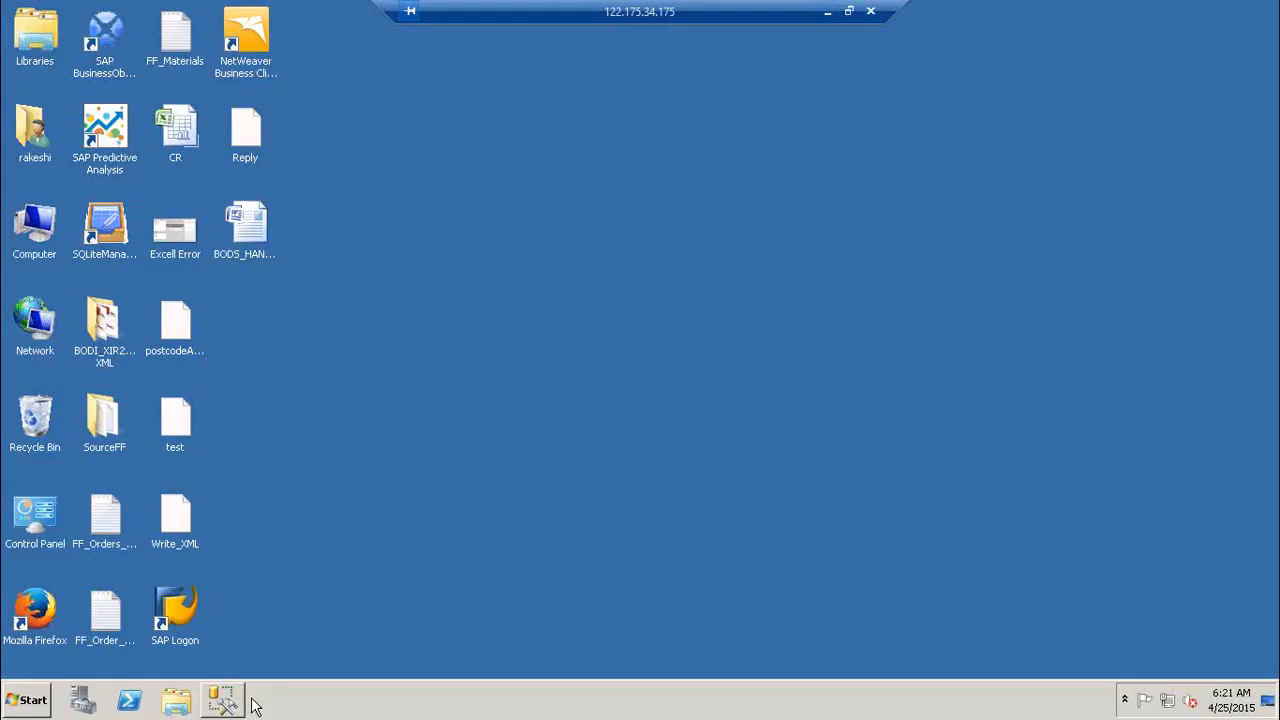
left_click(28, 700)
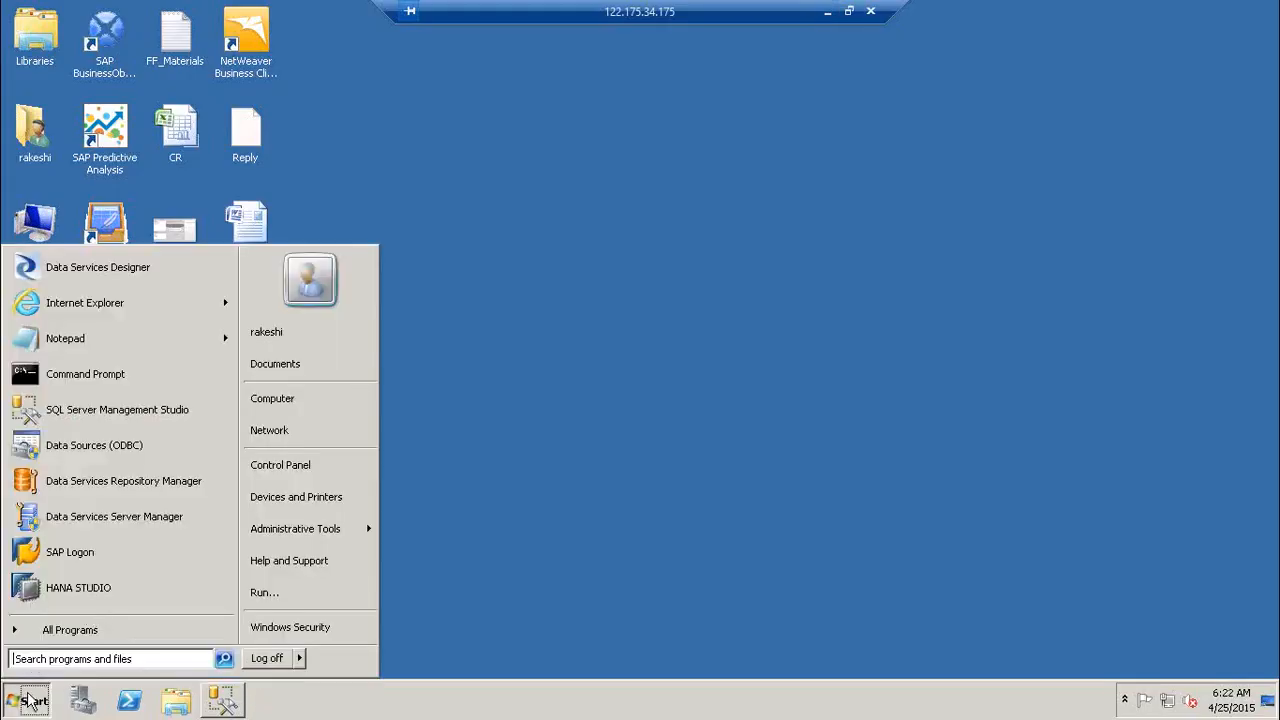
left_click(89, 626)
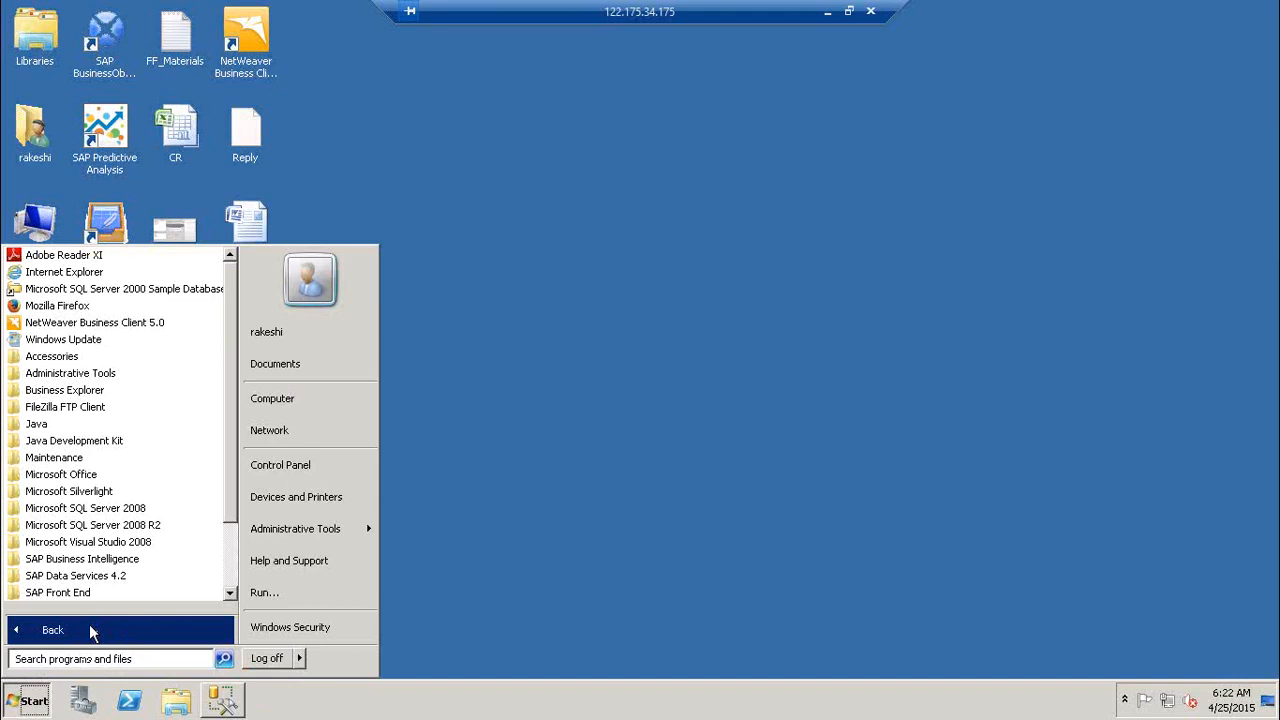
left_click(126, 576)
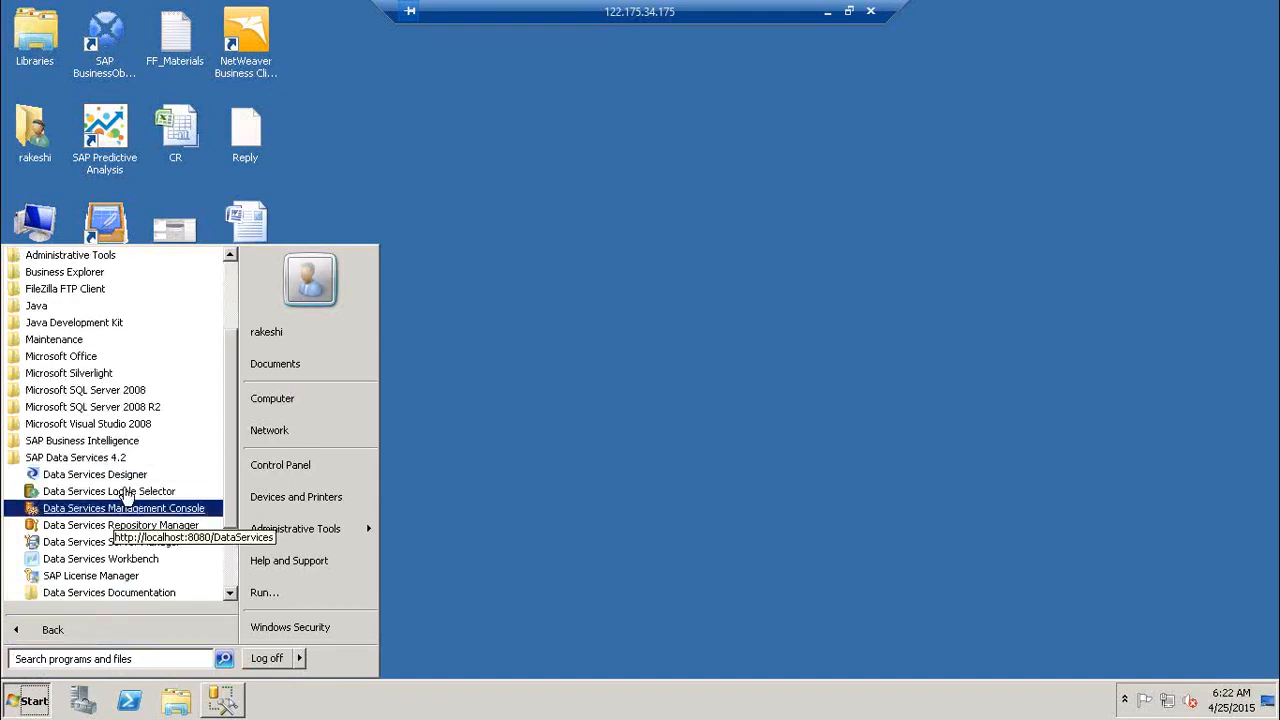
left_click(96, 474)
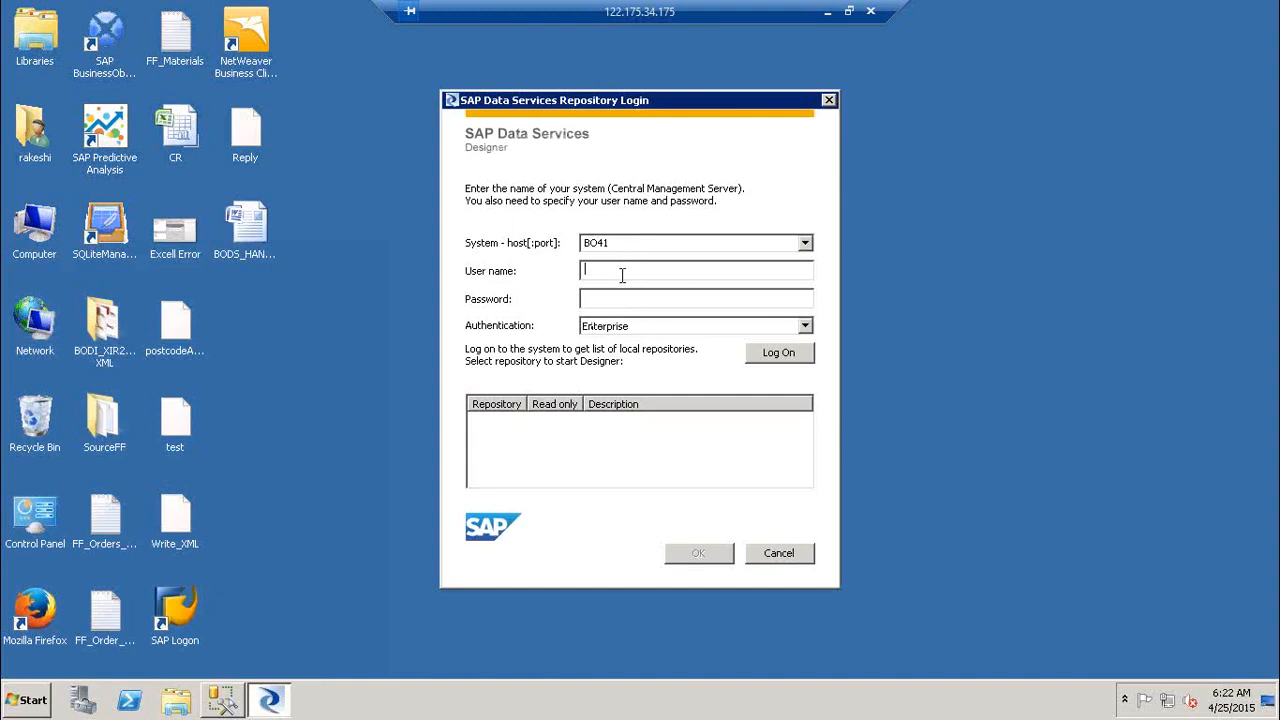
Step: Enter the Administrator user name and password, retrying after the logon failure messages
type("Adm")
type("inistrator********")
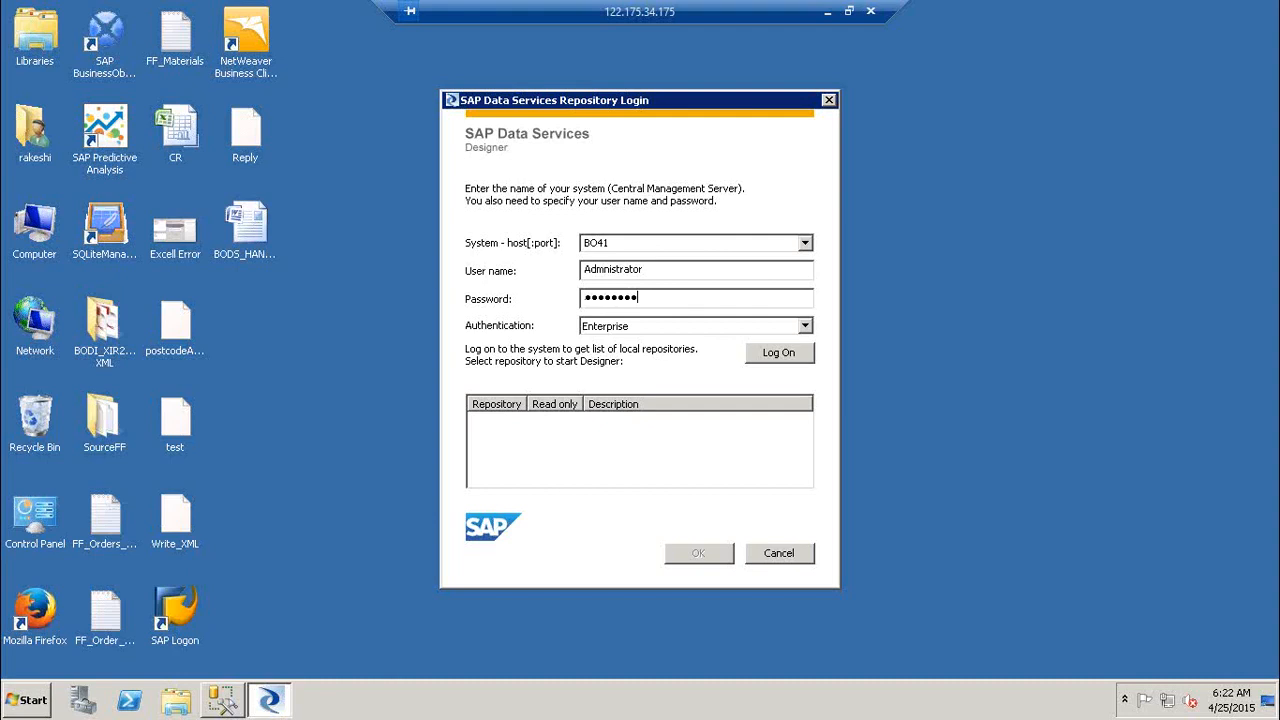
type("*")
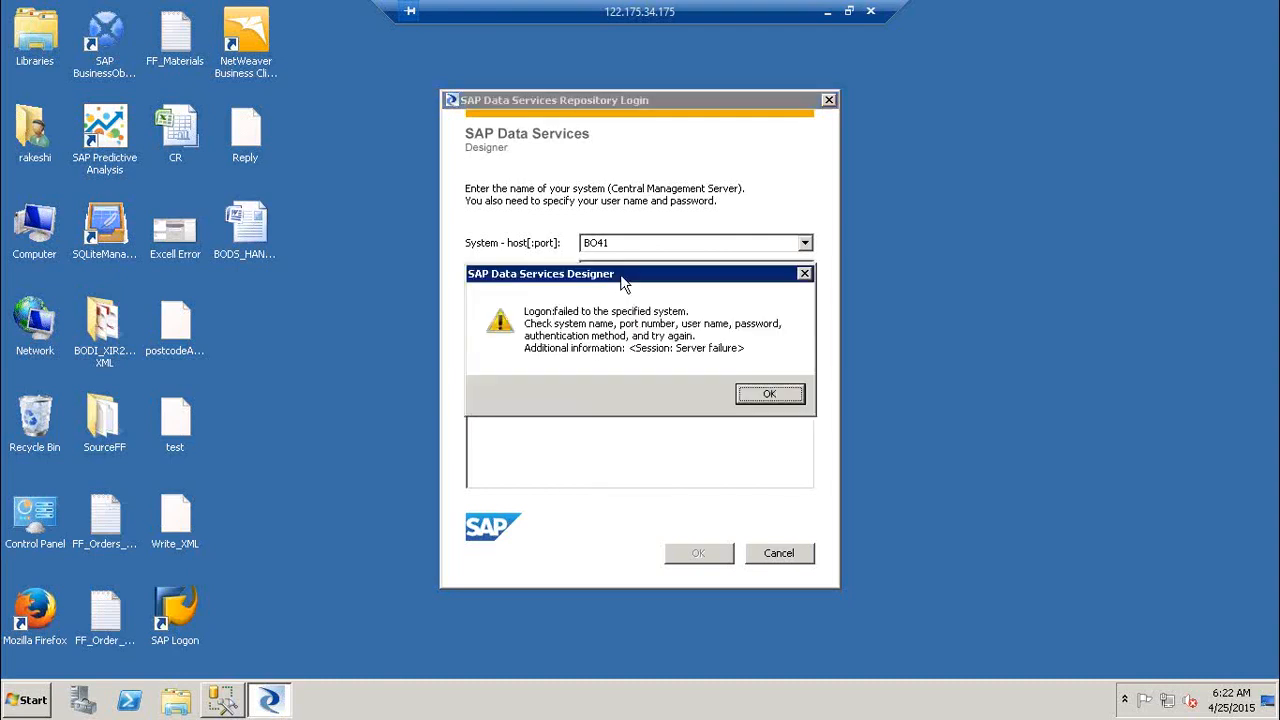
left_click(790, 401)
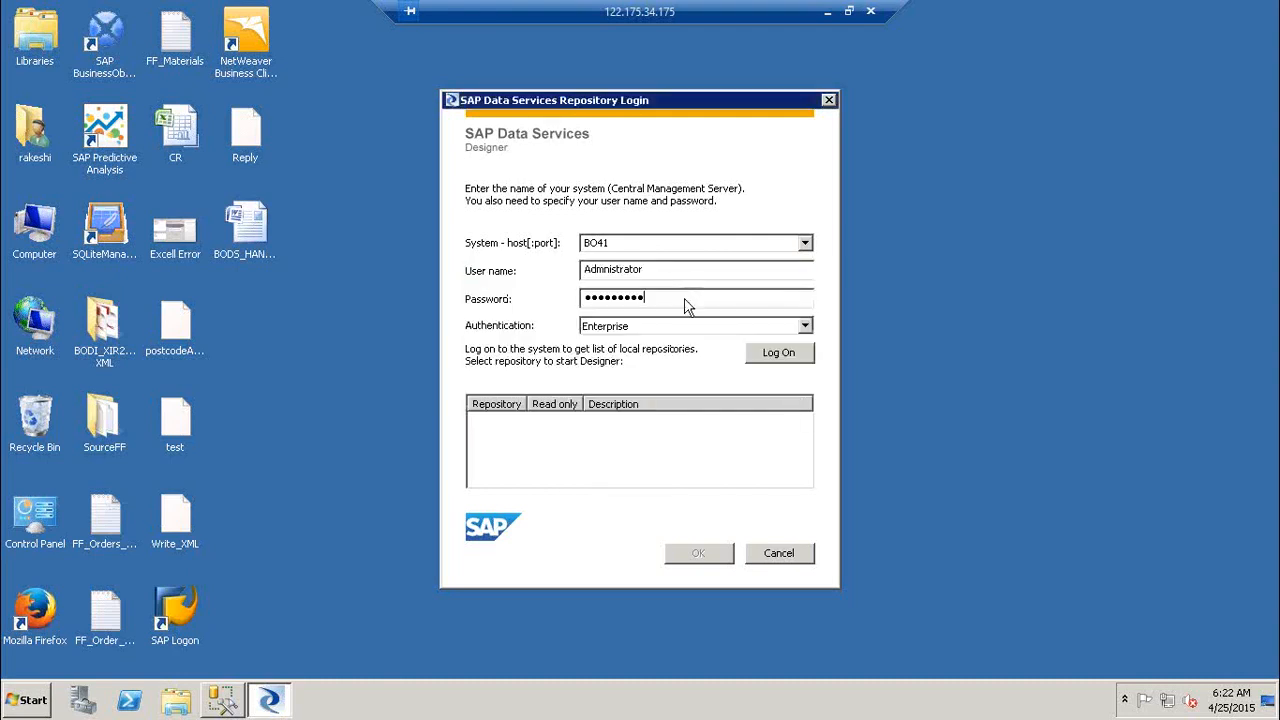
left_click_drag(686, 297, 363, 298)
type("********")
key("Return")
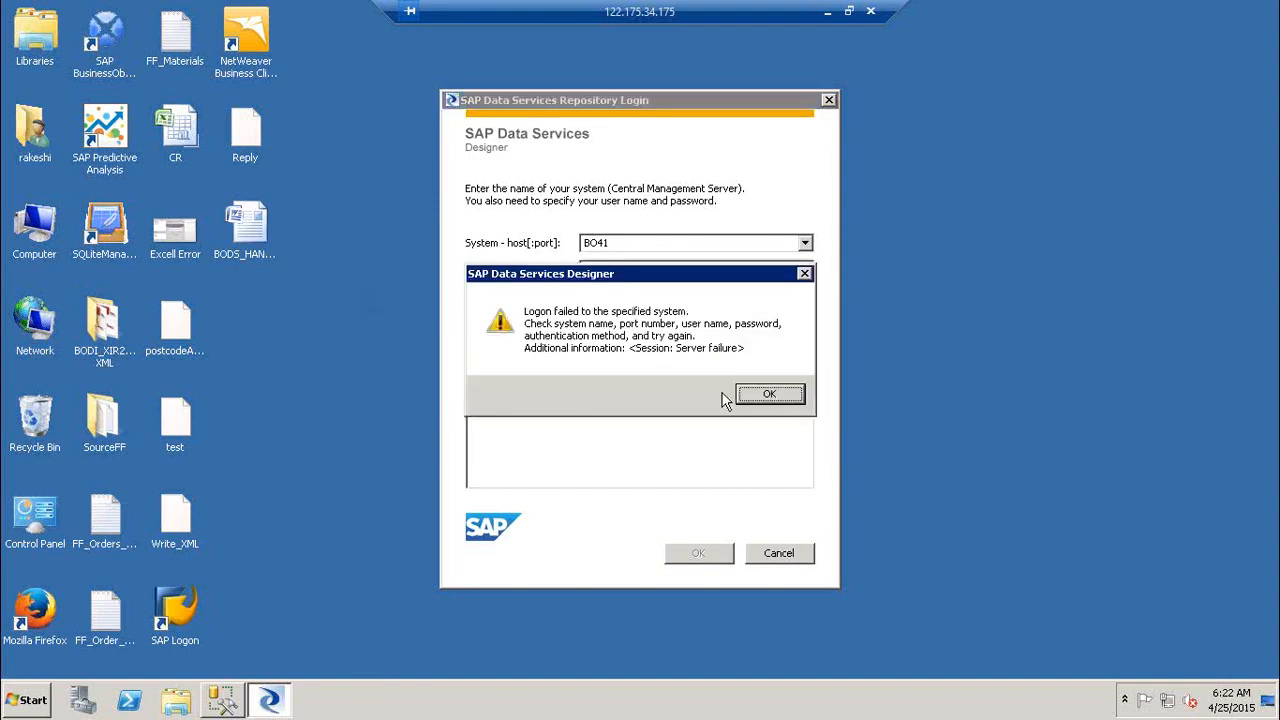
left_click(750, 396)
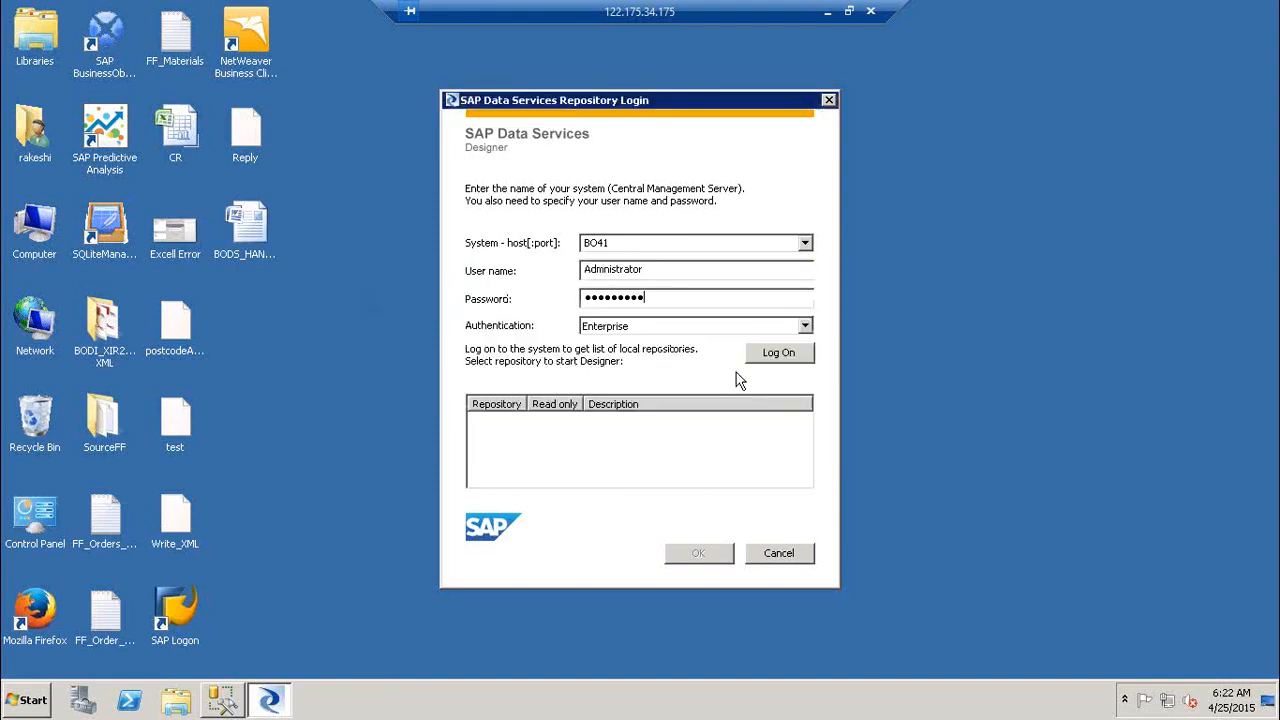
Step: Retype the Administrator user name and password, log on to BO41, and select LR_REPO
double_click(690, 275)
type("Administr")
type("or")
key("Tab")
type("•••••••••")
left_click(803, 360)
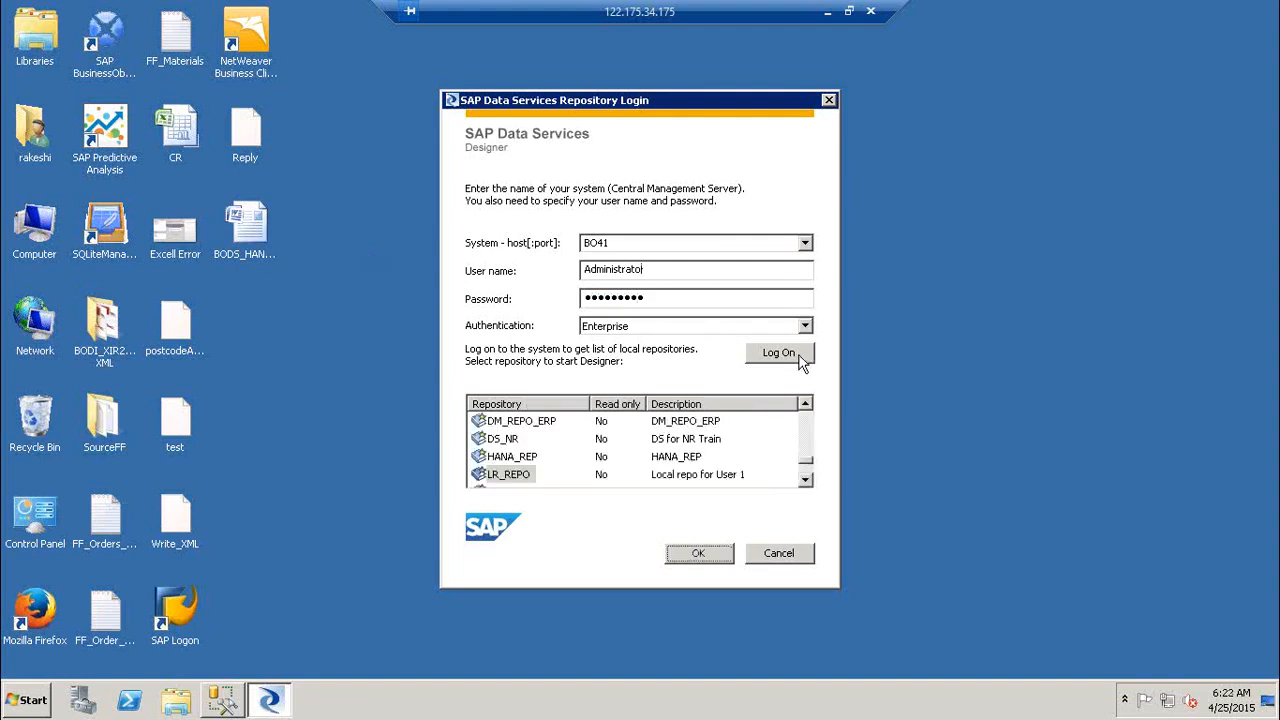
left_click(503, 474)
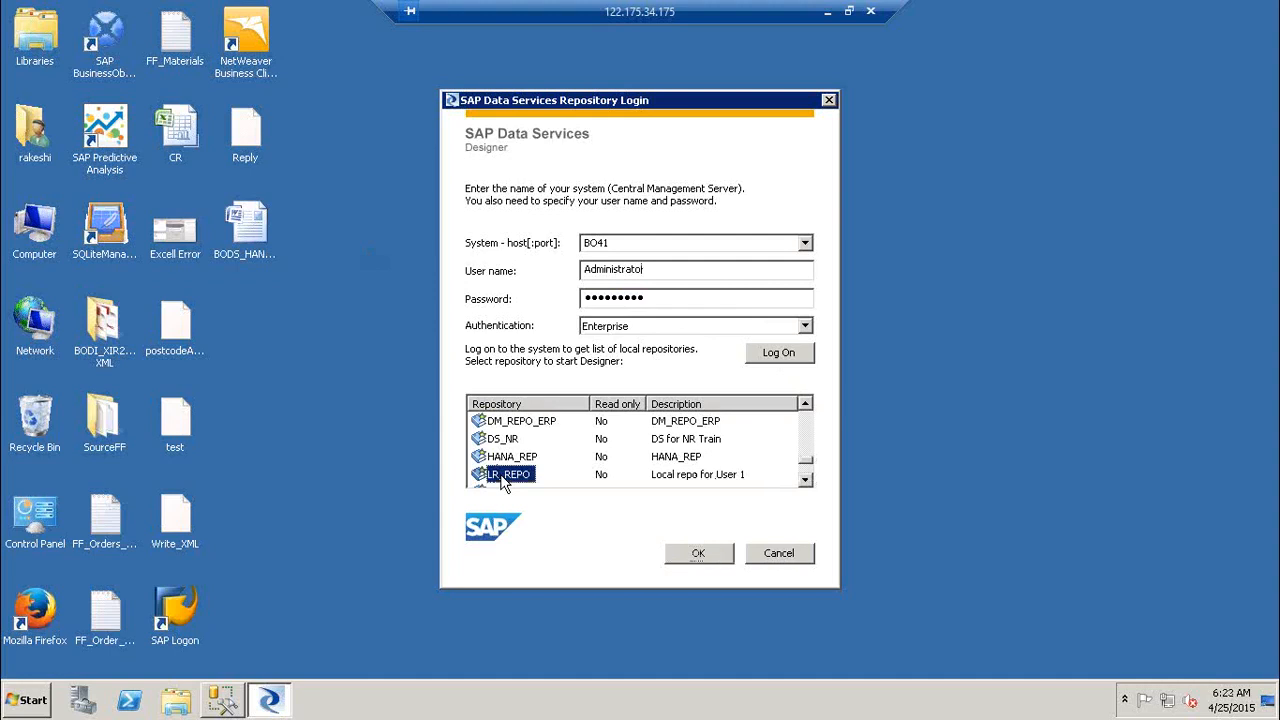
left_click(805, 480)
left_click(805, 480)
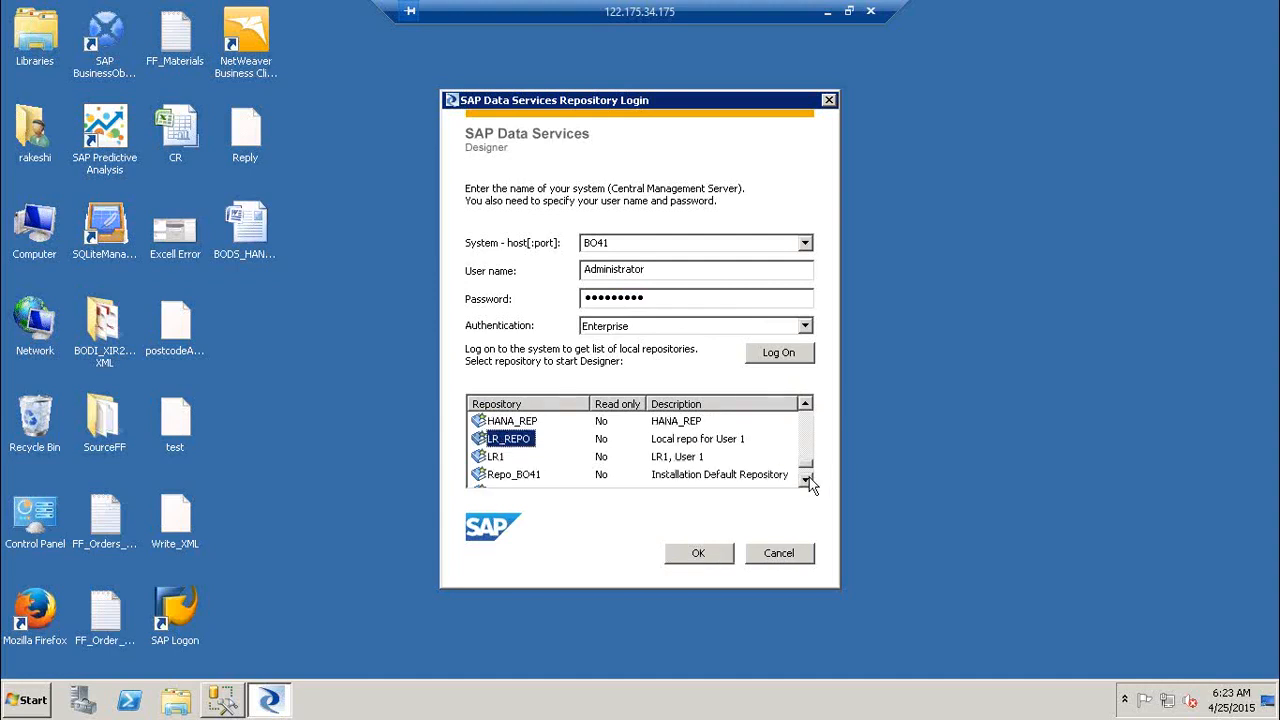
Step: Open repository LR1 with its password and maximize the Designer window
left_click(497, 457)
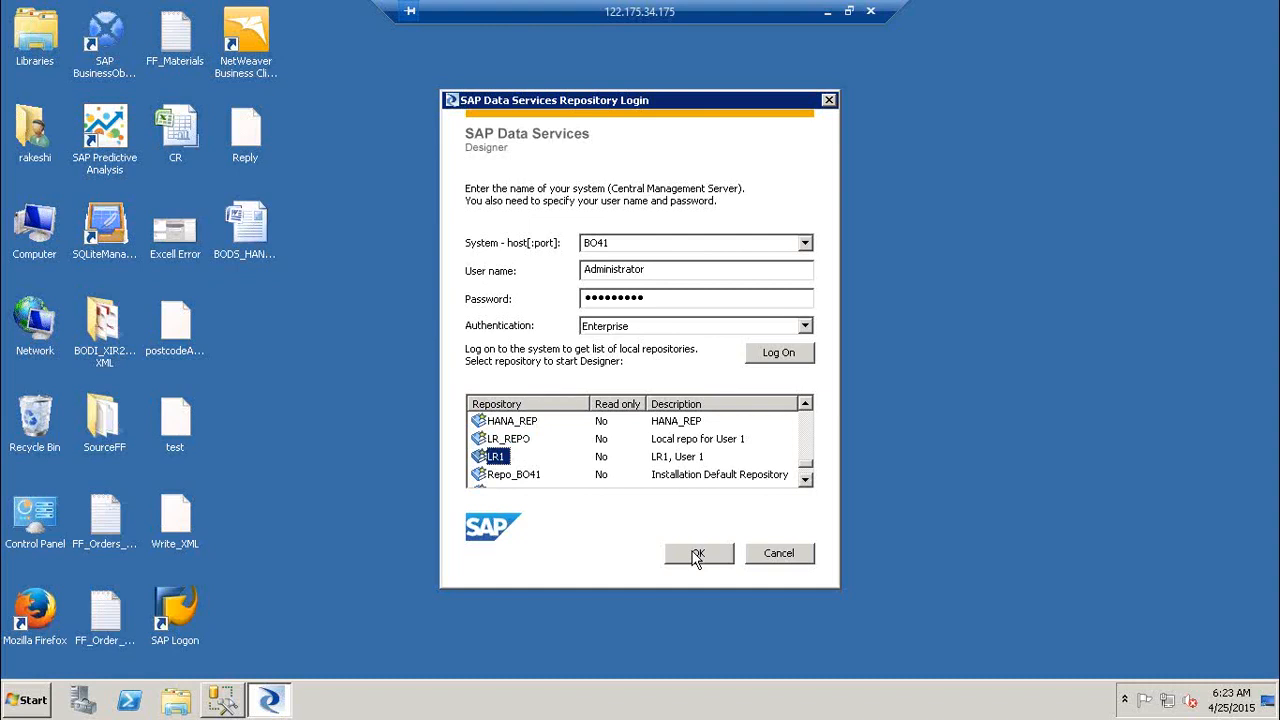
left_click(697, 554)
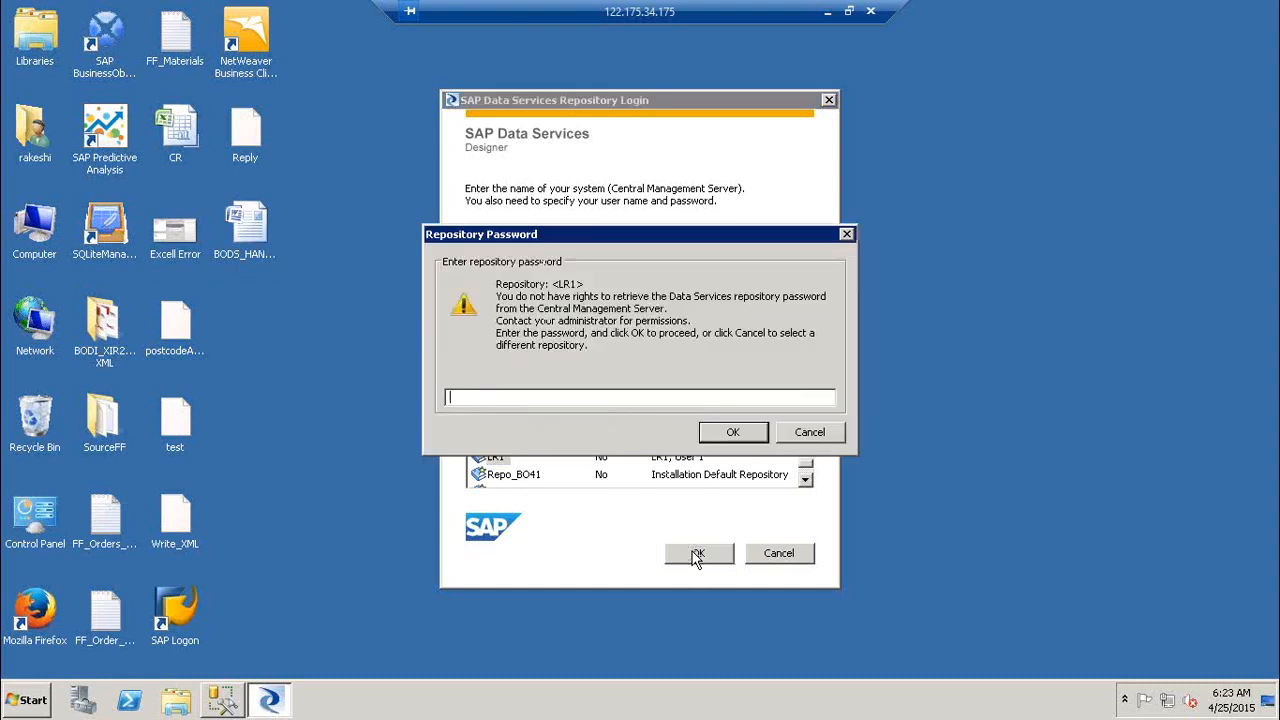
type("******")
key("Return")
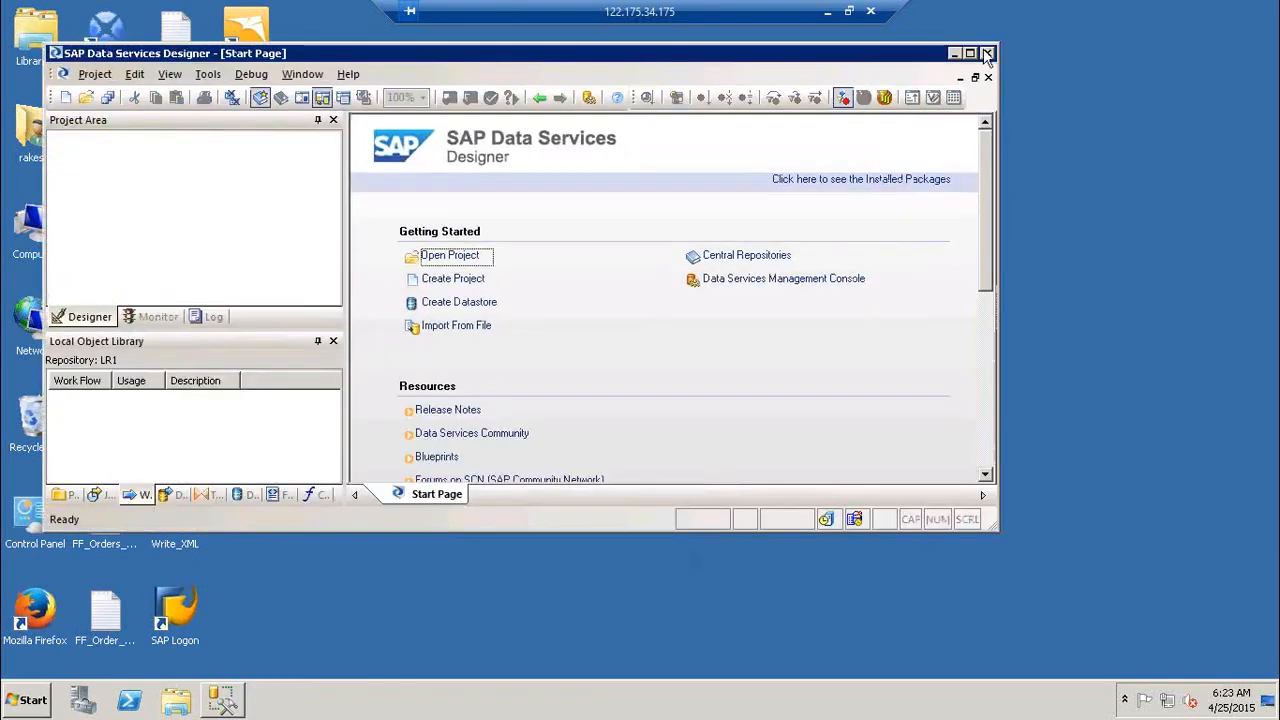
left_click(968, 55)
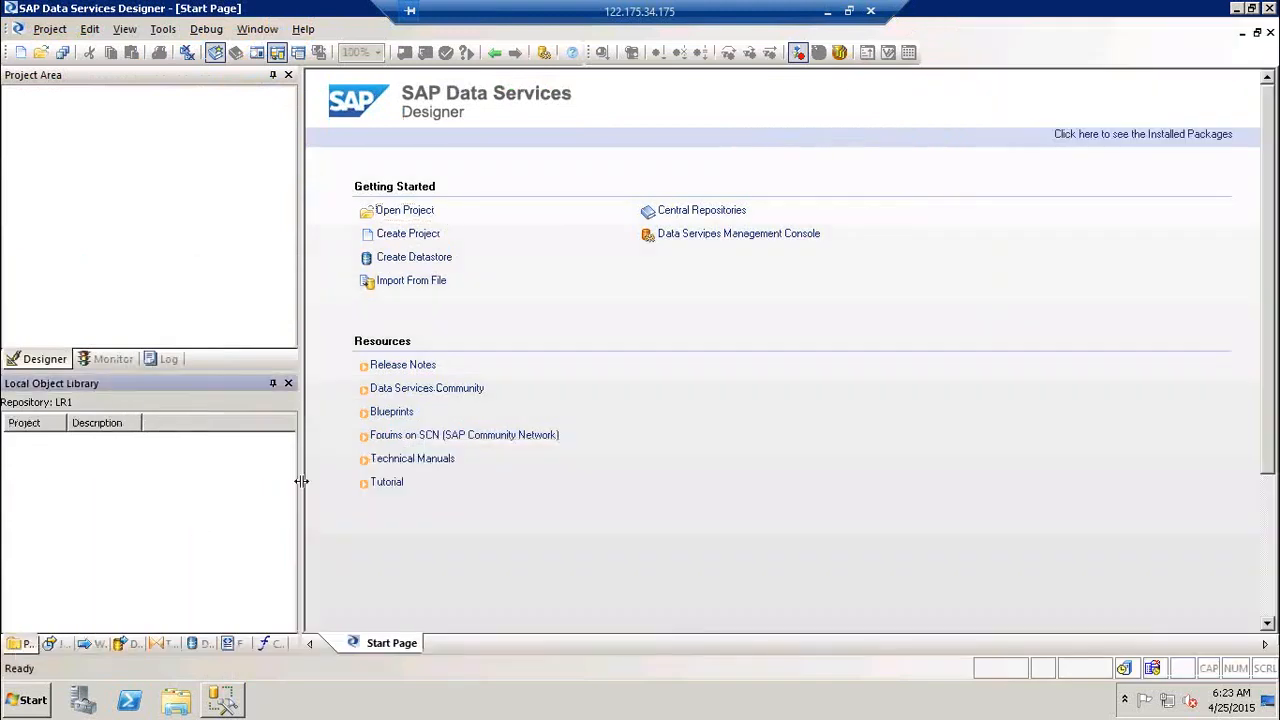
Step: Drag the splitters to widen the Project Area and Local Object Library to nearly half the window
left_click_drag(301, 481, 374, 485)
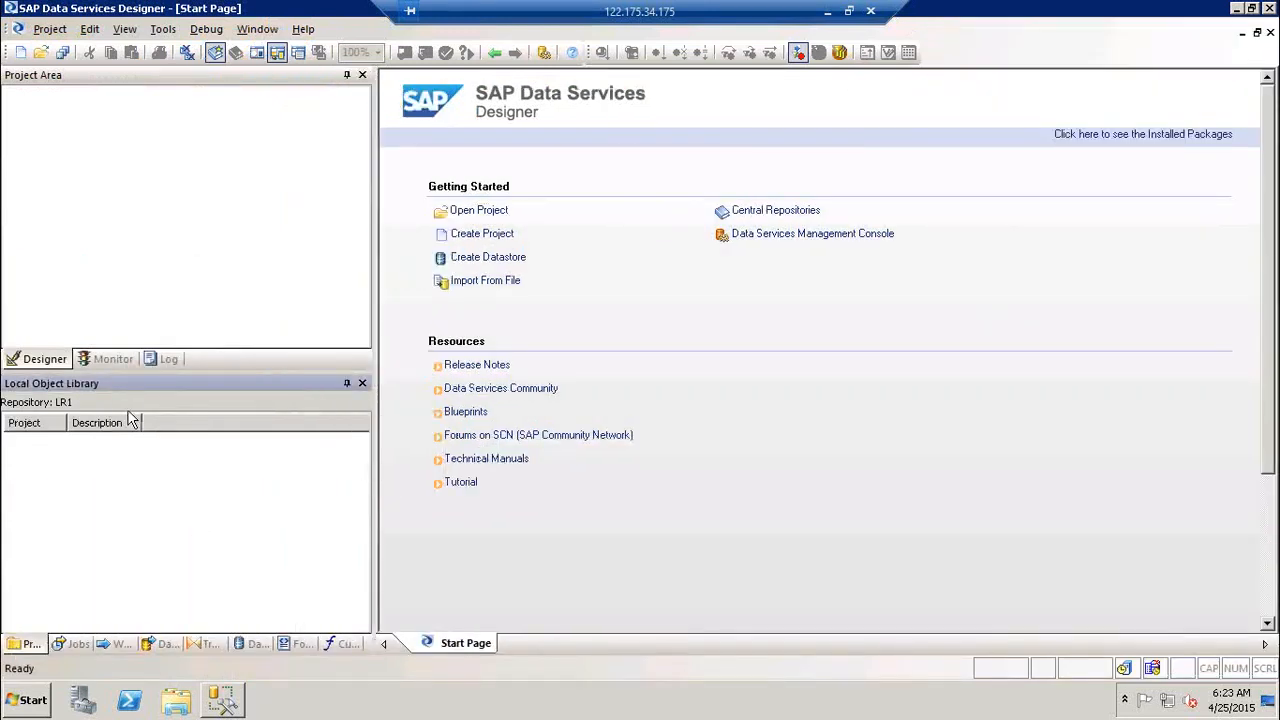
left_click_drag(220, 372, 224, 361)
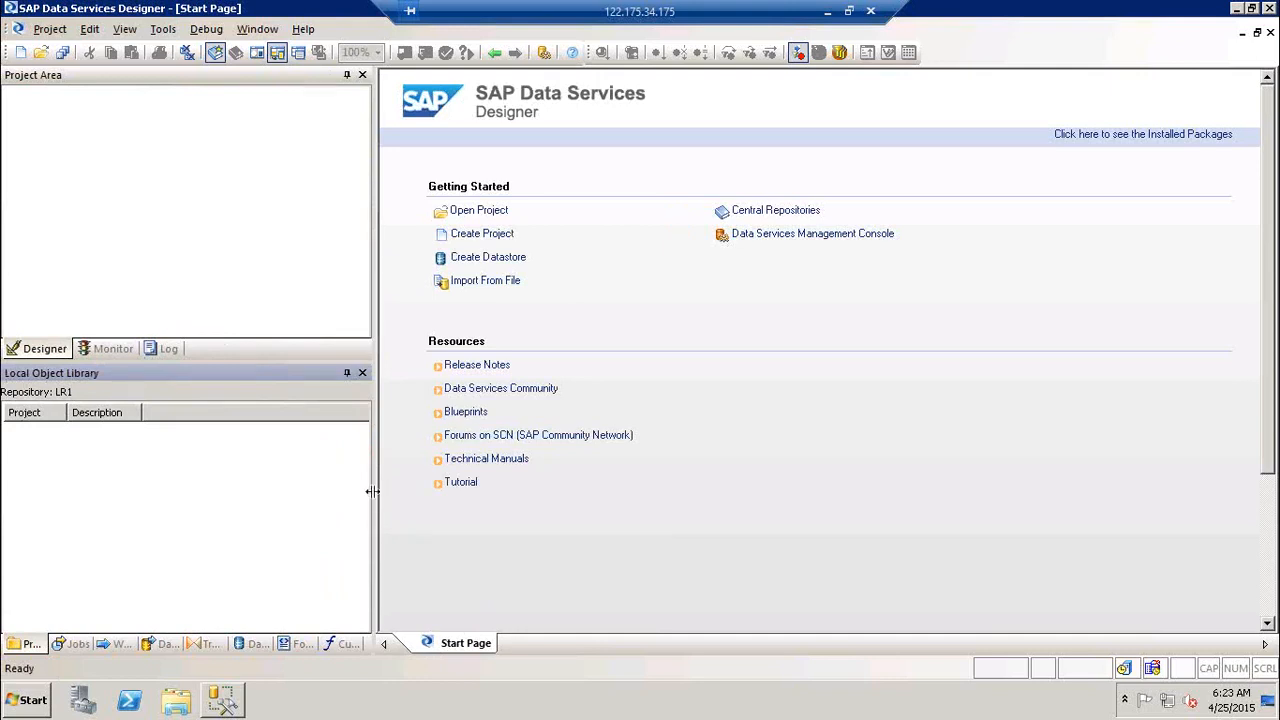
left_click_drag(372, 491, 445, 491)
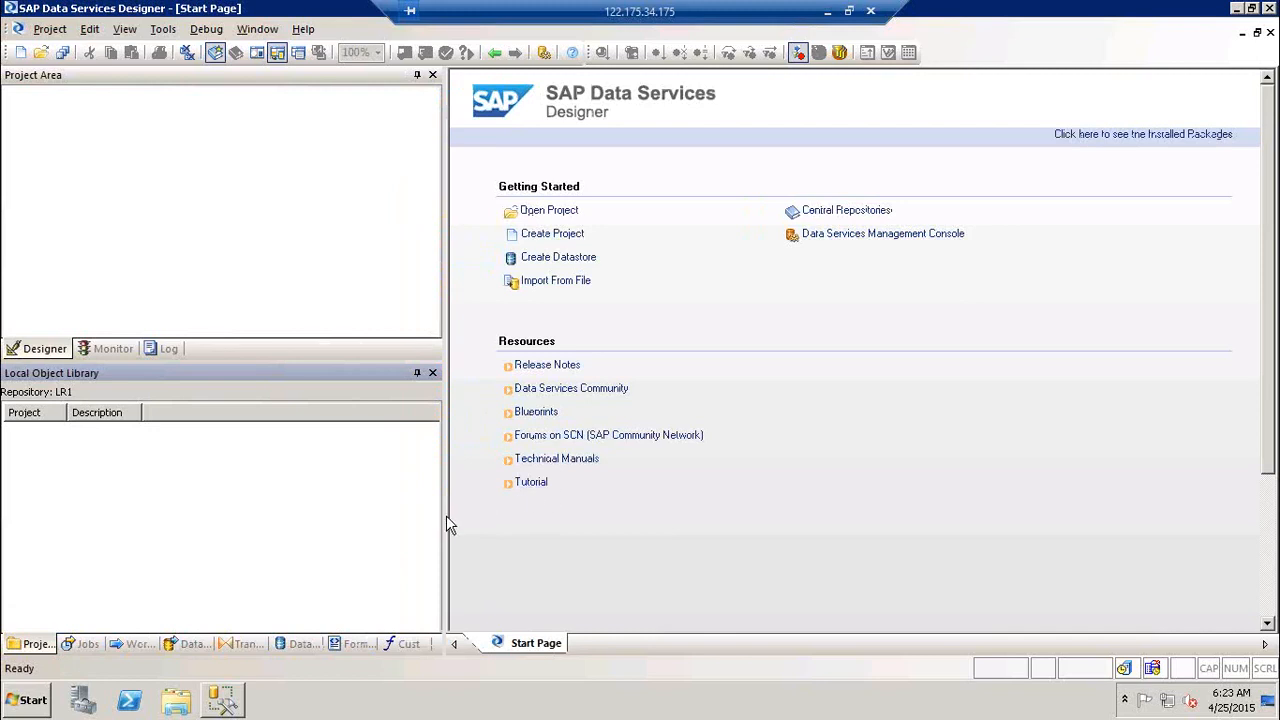
left_click_drag(447, 517, 545, 522)
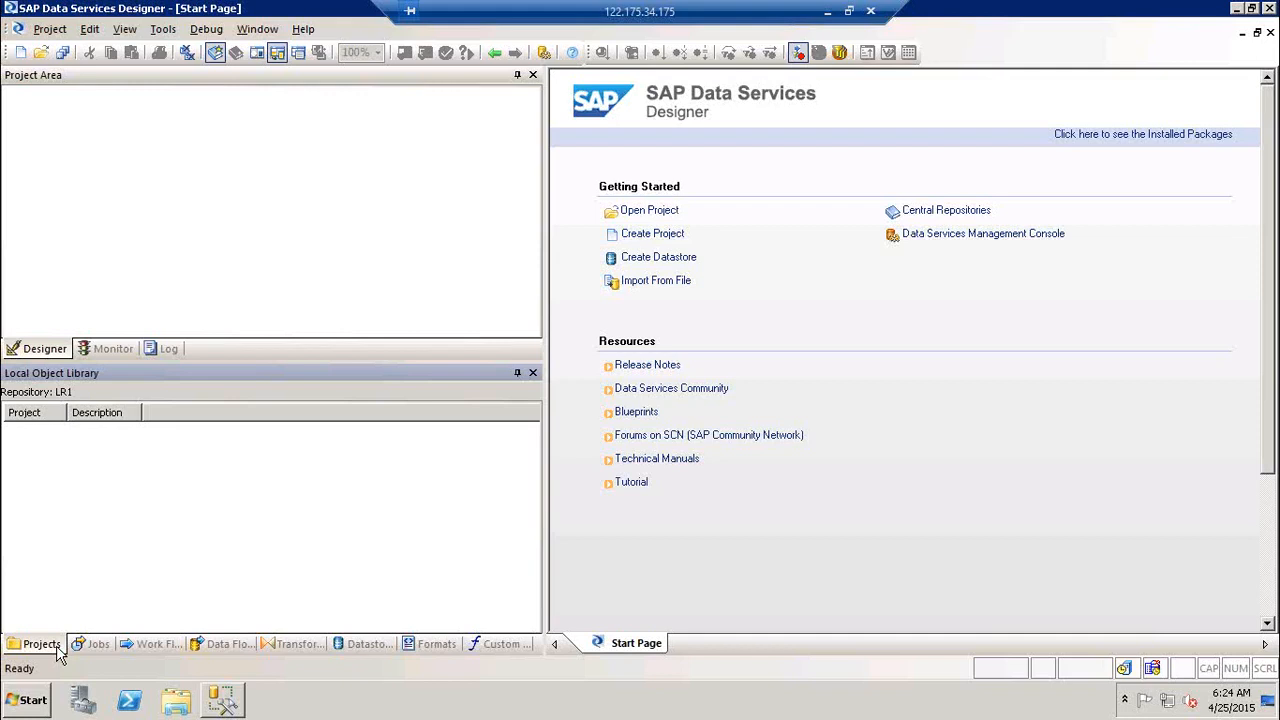
left_click(656, 239)
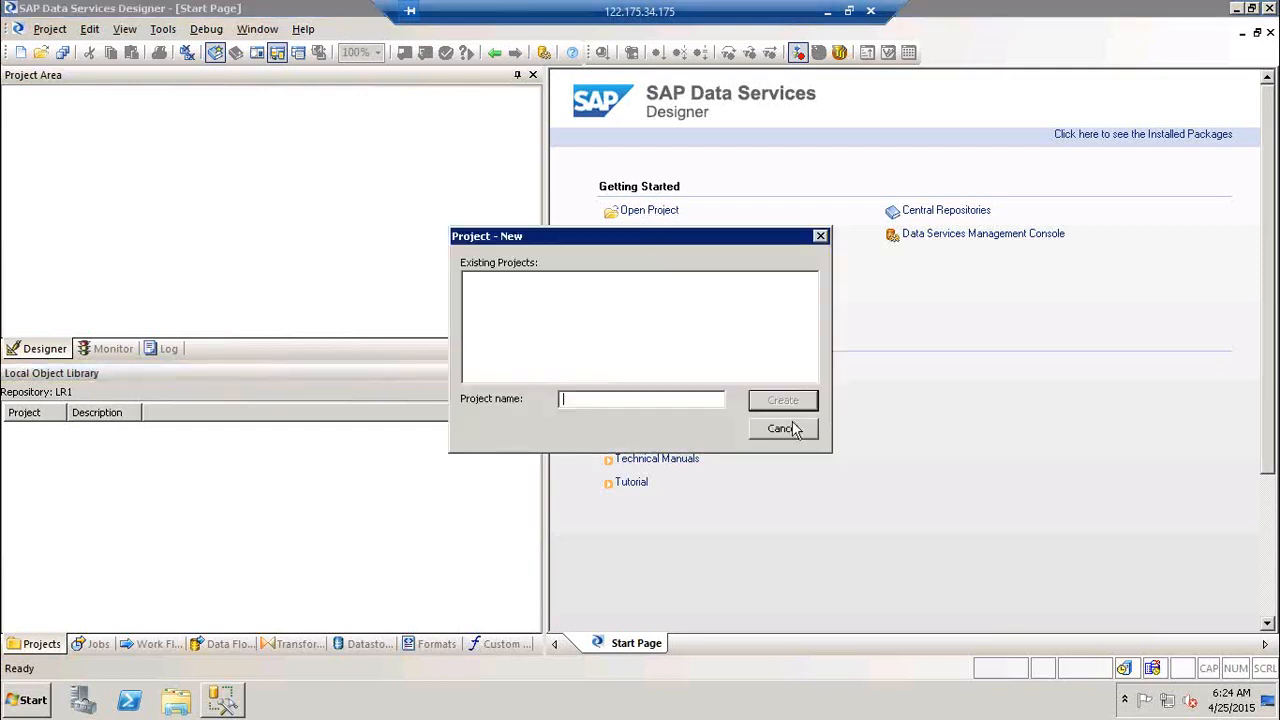
left_click(782, 428)
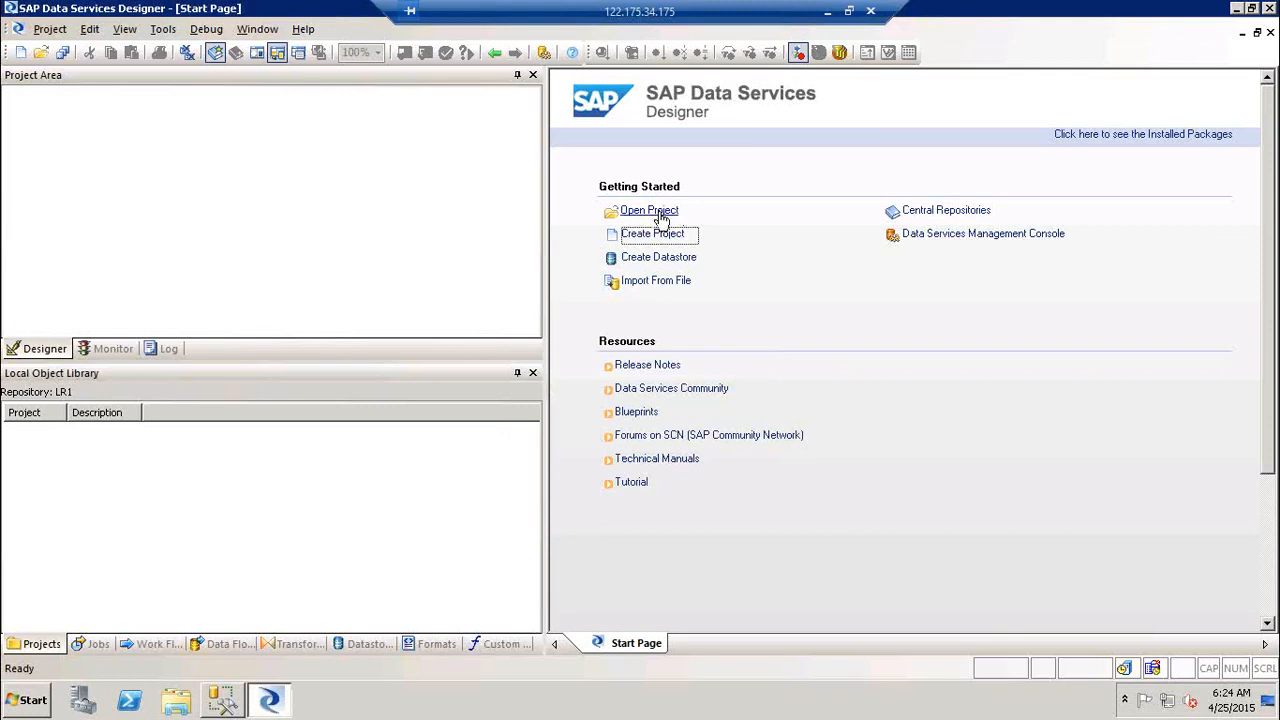
left_click(660, 216)
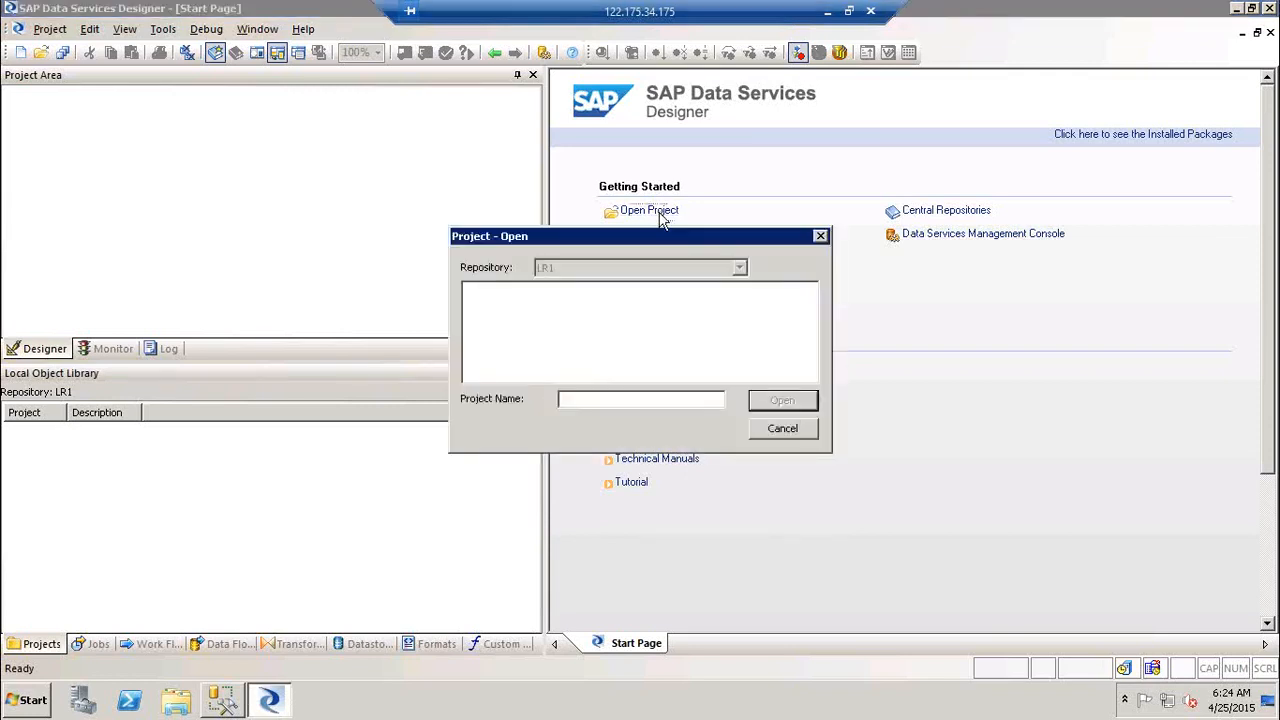
type("xyz")
left_click(810, 398)
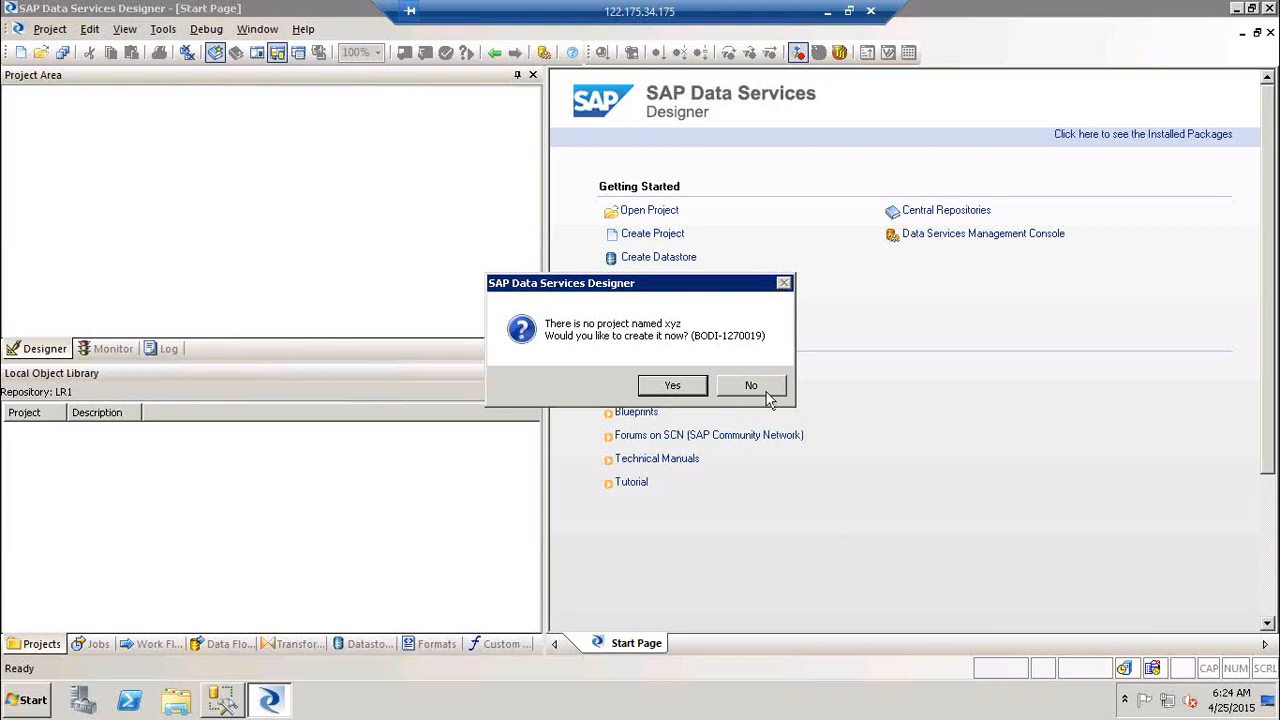
left_click(768, 396)
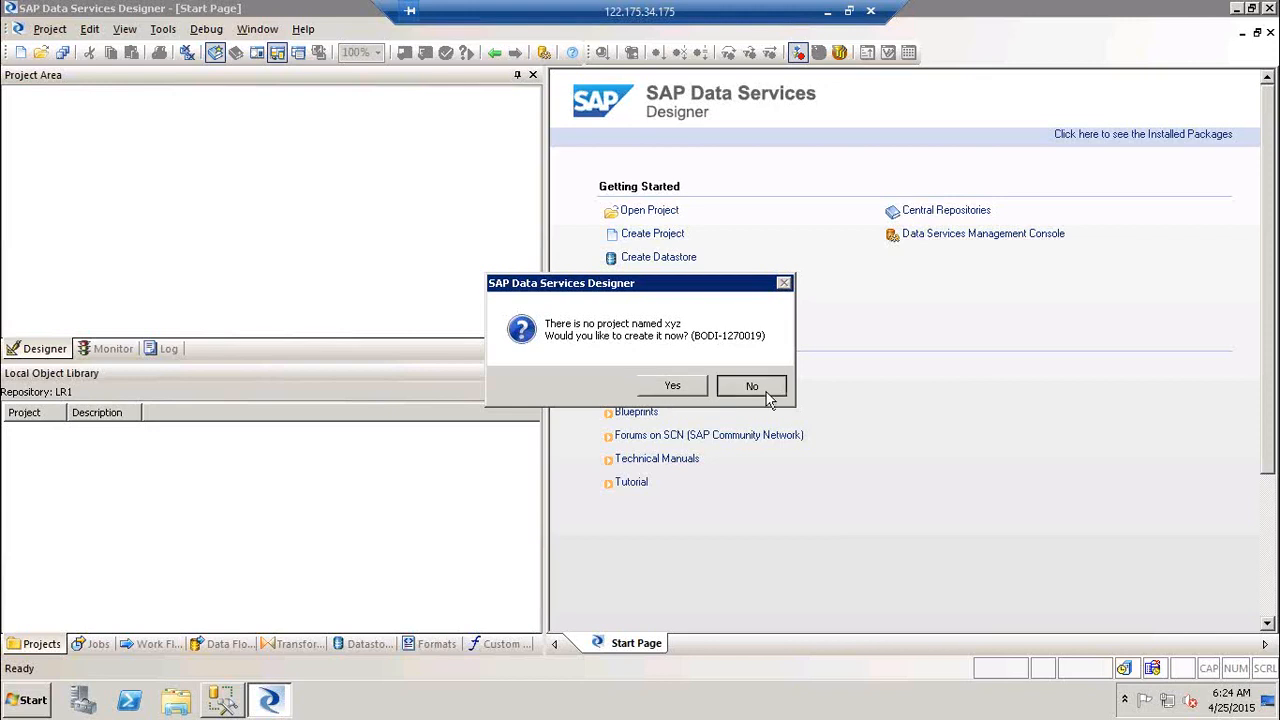
left_click(44, 32)
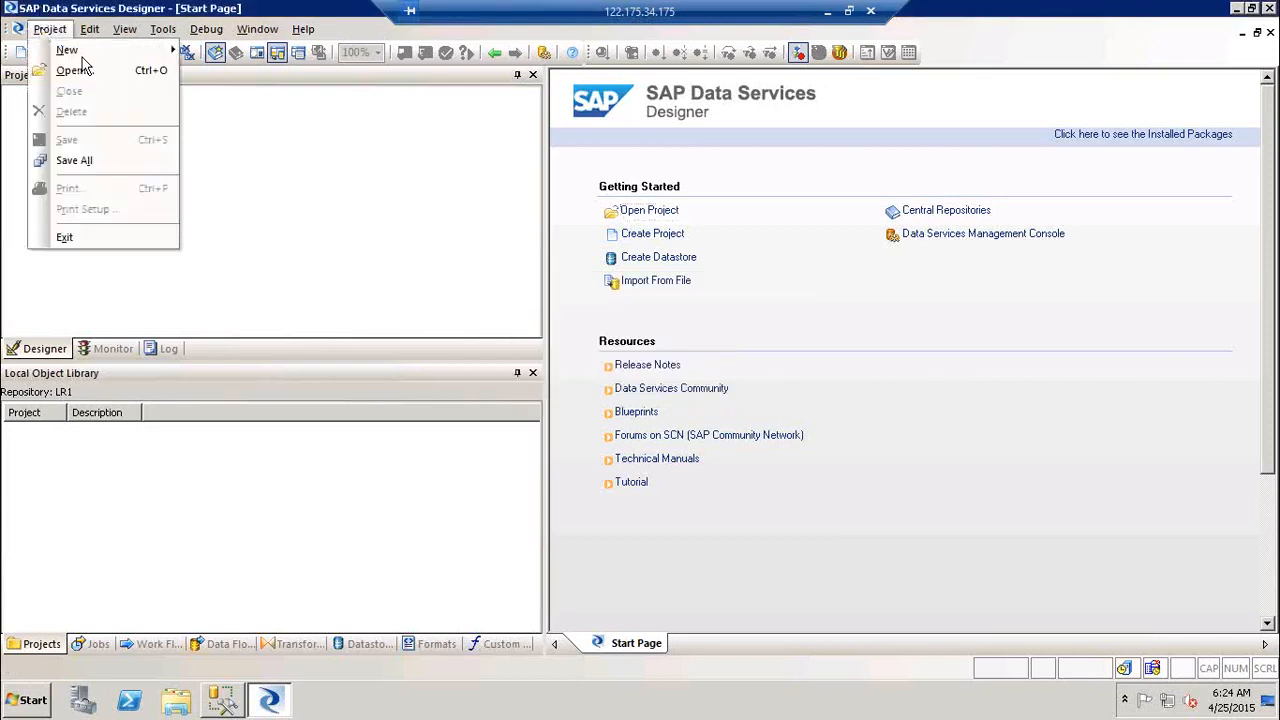
left_click(257, 29)
left_click(262, 58)
left_click(50, 29)
mouse_move(62, 52)
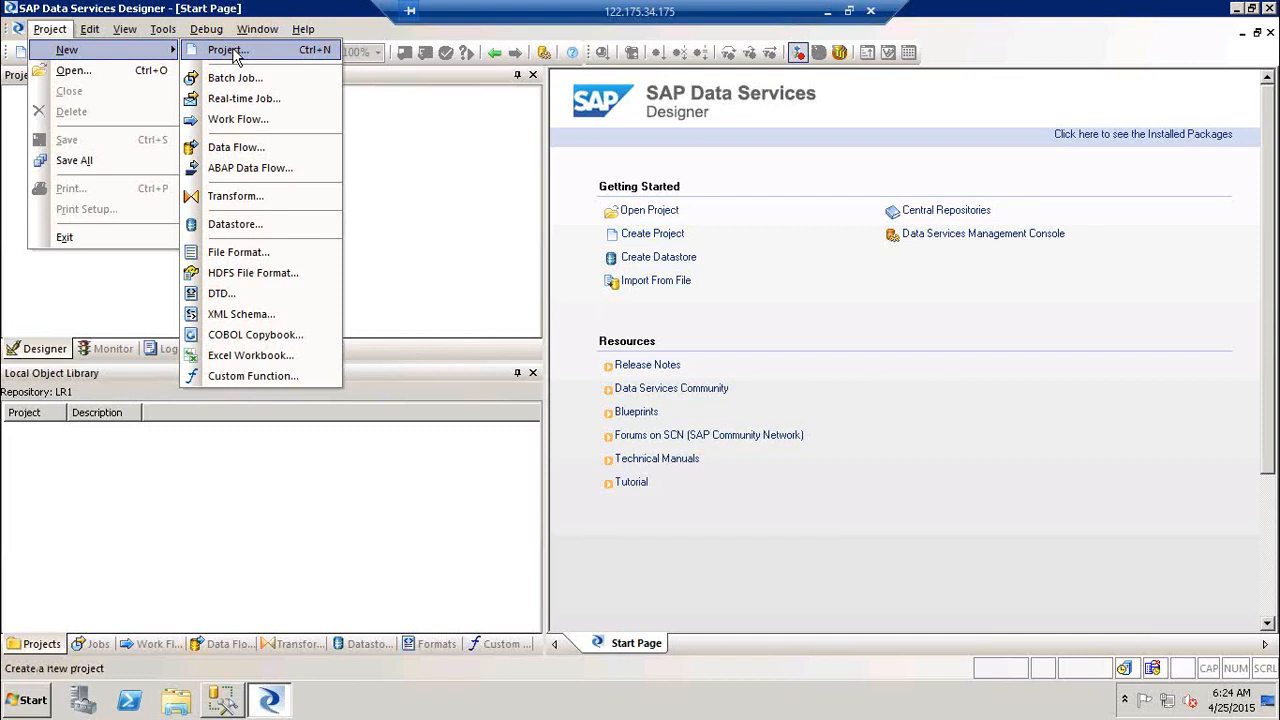
left_click(436, 134)
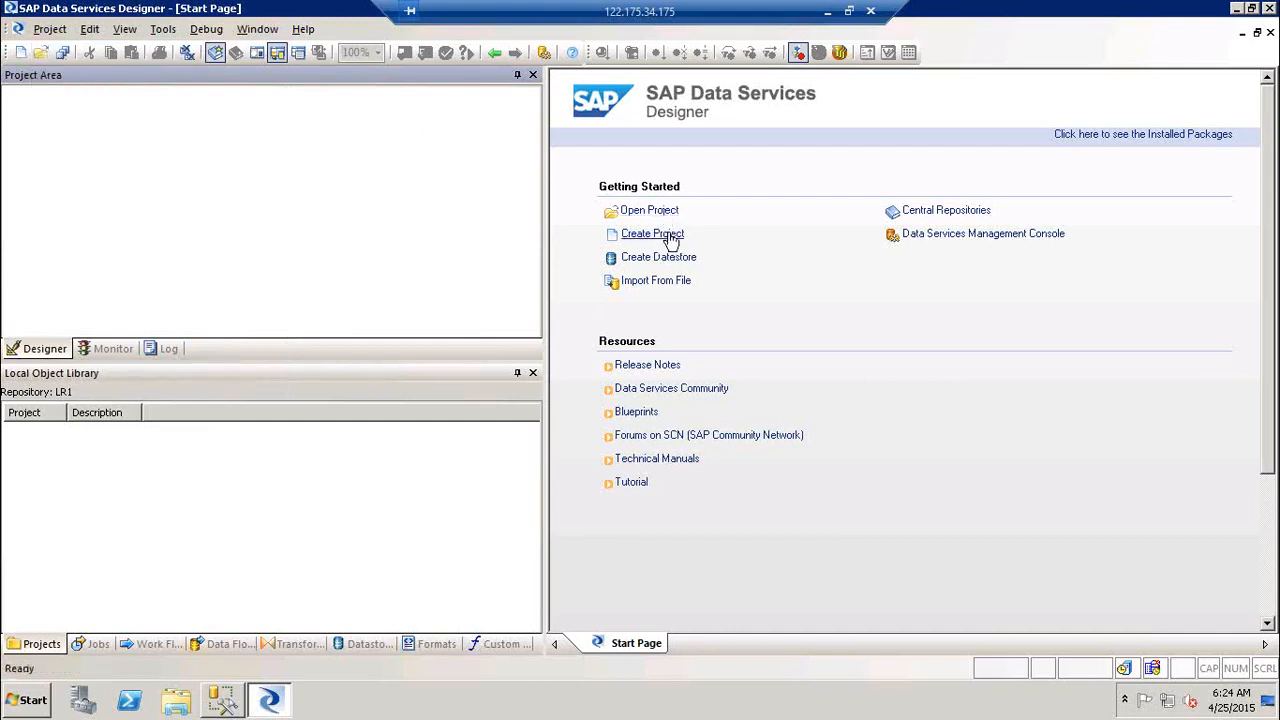
Step: Start a new project and rename it from Proj_BODS_Training to Proj_ABC_DataMigration
left_click(20, 55)
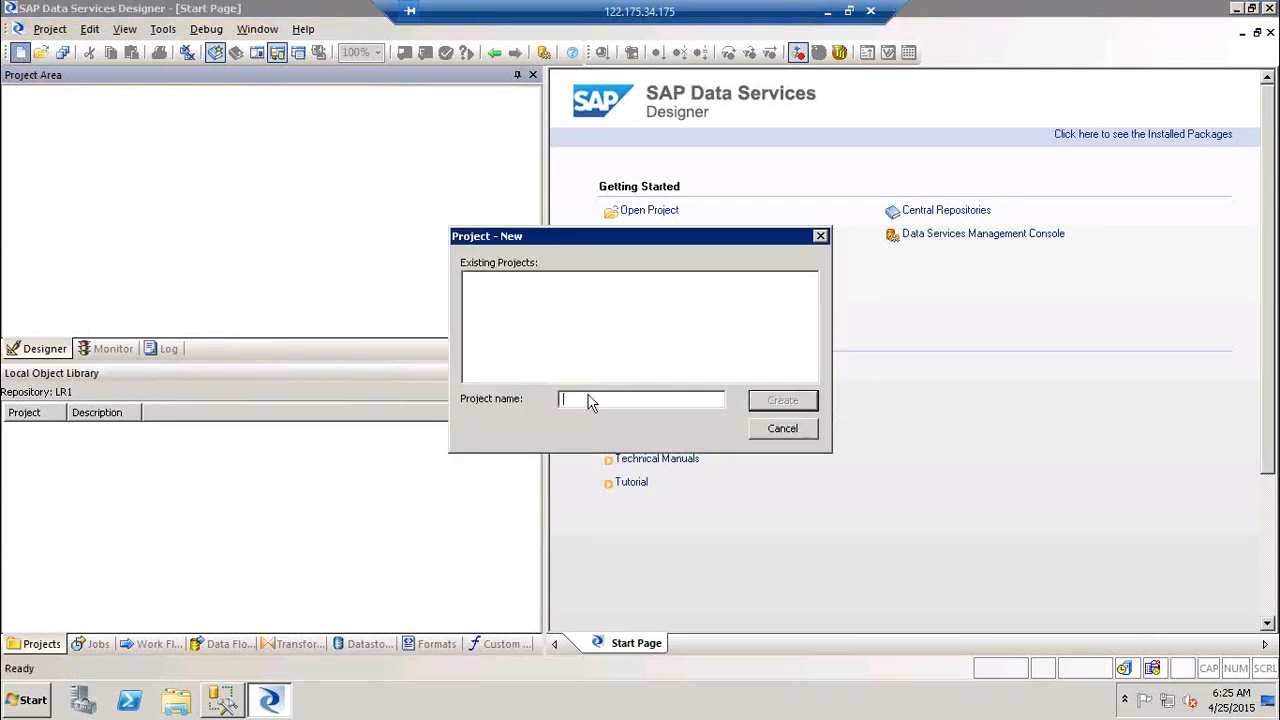
type("Proj_BODS_Training")
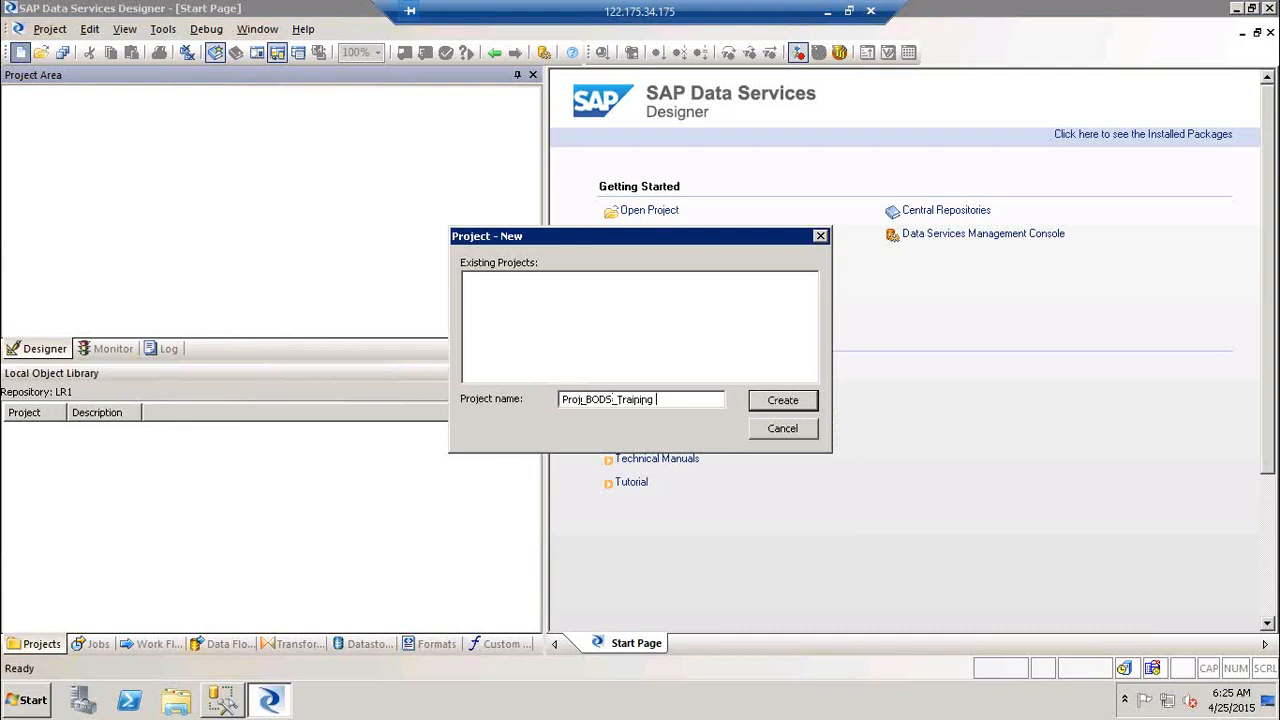
key("BackSpace")
key("BackSpace")
key("BackSpace")
key("BackSpace")
key("BackSpace")
key("BackSpace")
key("BackSpace")
key("BackSpace")
key("BackSpace")
key("BackSpace")
key("BackSpace")
key("BackSpace")
key("BackSpace")
key("BackSpace")
type("ABC_DataMigration")
Step: Replace the project name with Proj_BODS_Training and create the project
type("\\\\\\\\\\\\\\\\\\\\\\\\\\\\")
key("BackSpace")
key("BackSpace")
key("BackSpace")
key("BackSpace")
key("BackSpace")
key("BackSpace")
key("BackSpace")
key("BackSpace")
key("BackSpace")
key("BackSpace")
key("BackSpace")
key("BackSpace")
key("BackSpace")
key("BackSpace")
key("BackSpace")
key("BackSpace")
key("BackSpace")
key("BackSpace")
key("BackSpace")
key("BackSpace")
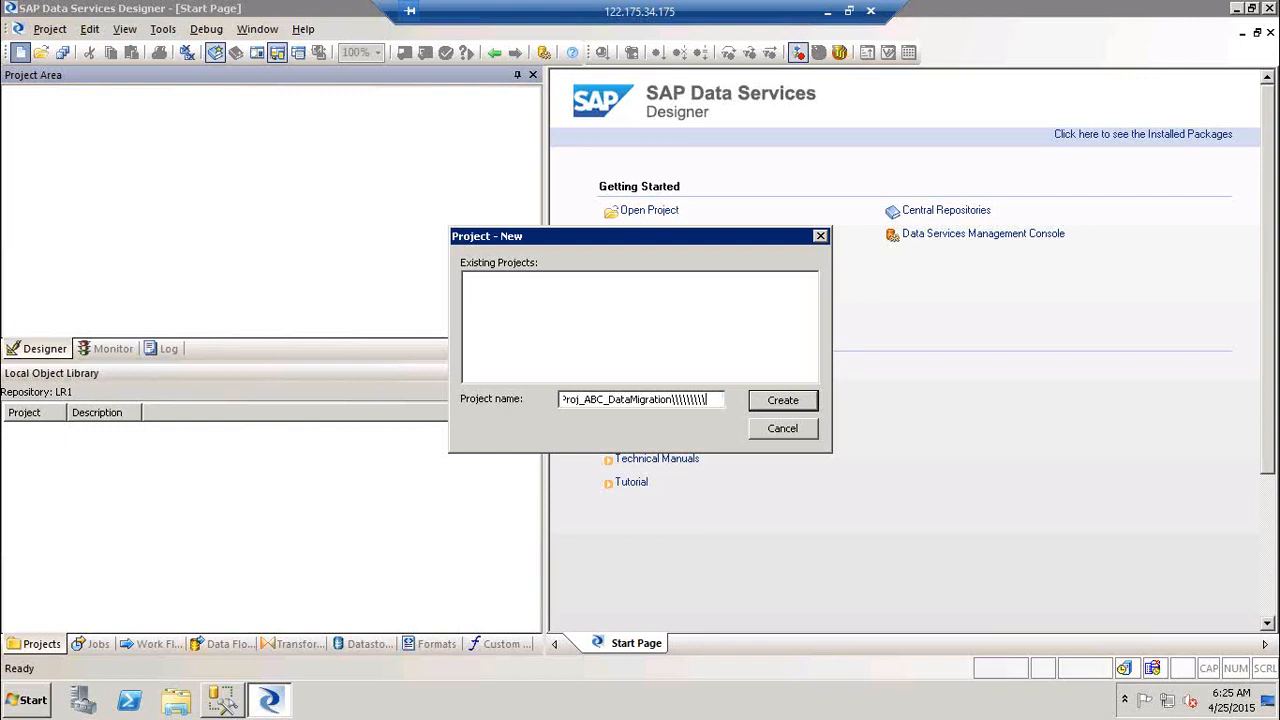
key("BackSpace")
key("BackSpace")
key("BackSpace")
key("BackSpace")
key("BackSpace")
key("BackSpace")
key("BackSpace")
key("BackSpace")
key("BackSpace")
key("BackSpace")
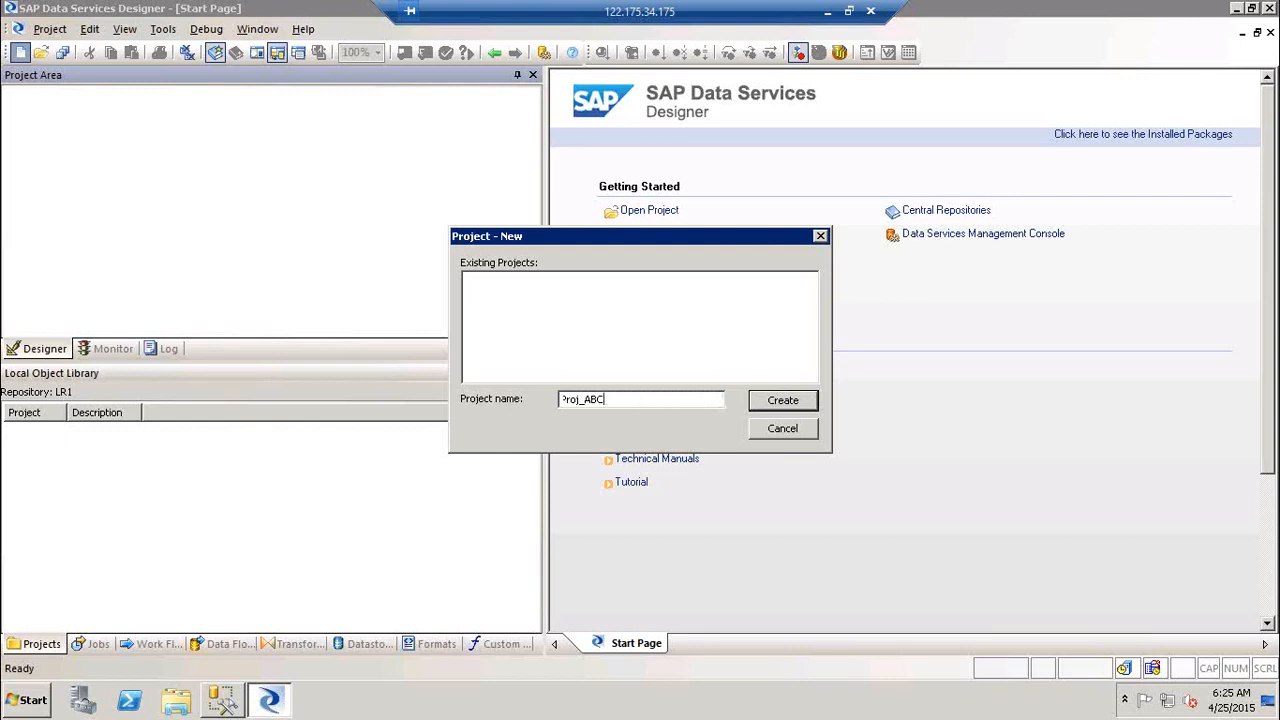
type("BPDM_ABC_MAK_DataMigration")
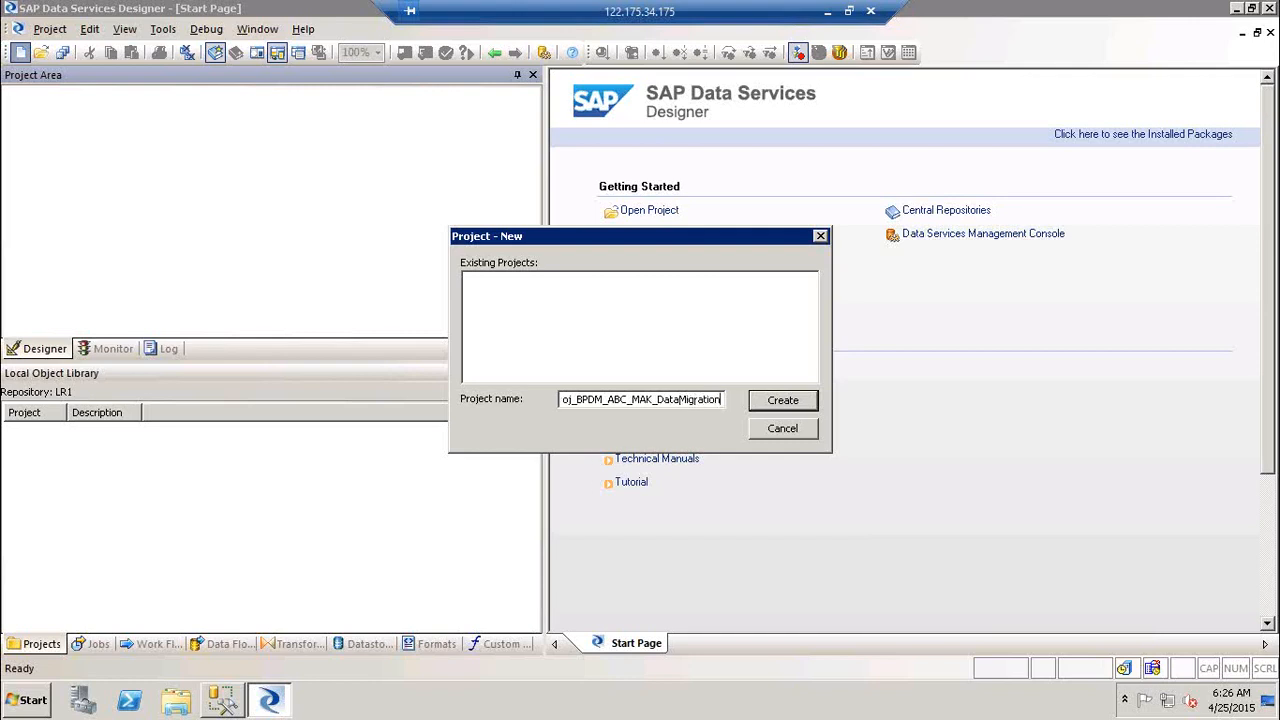
key("BackSpace")
key("BackSpace")
key("BackSpace")
key("BackSpace")
key("BackSpace")
key("BackSpace")
key("BackSpace")
key("BackSpace")
key("BackSpace")
key("BackSpace")
key("BackSpace")
key("BackSpace")
key("BackSpace")
key("BackSpace")
key("BackSpace")
key("BackSpace")
key("BackSpace")
key("BackSpace")
key("BackSpace")
key("BackSpace")
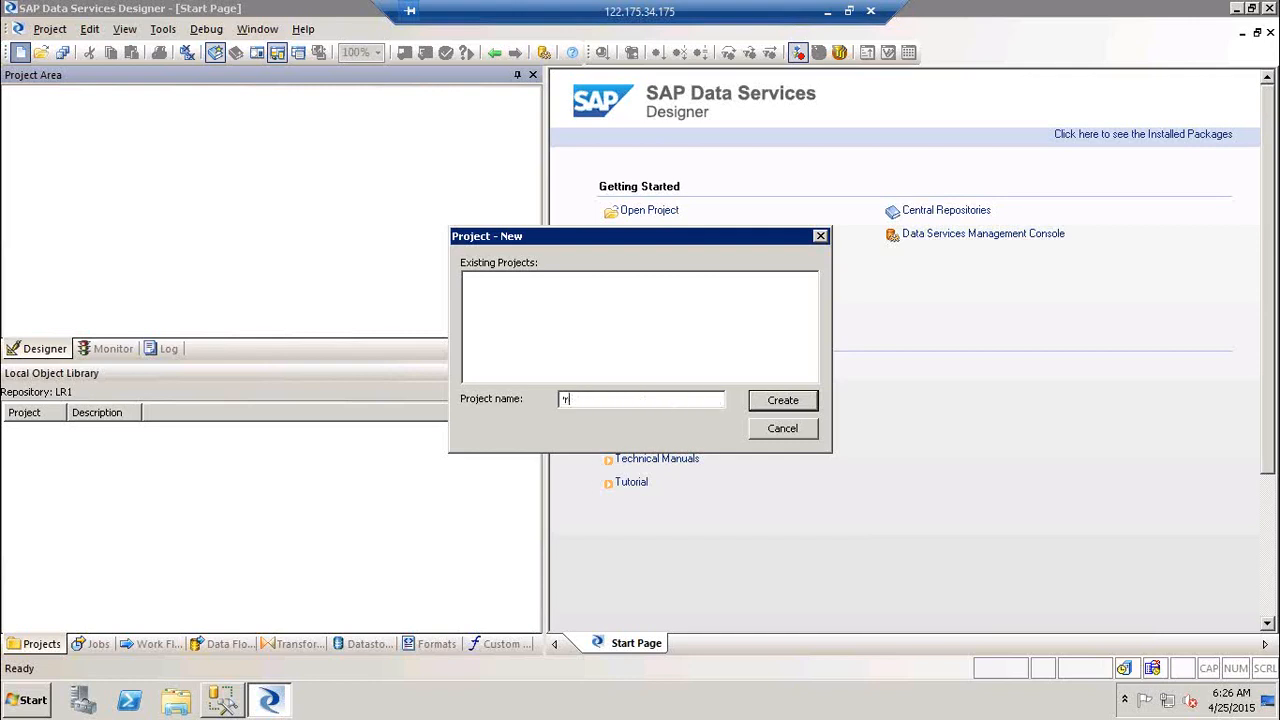
type("oj_BODS_Training")
key("Return")
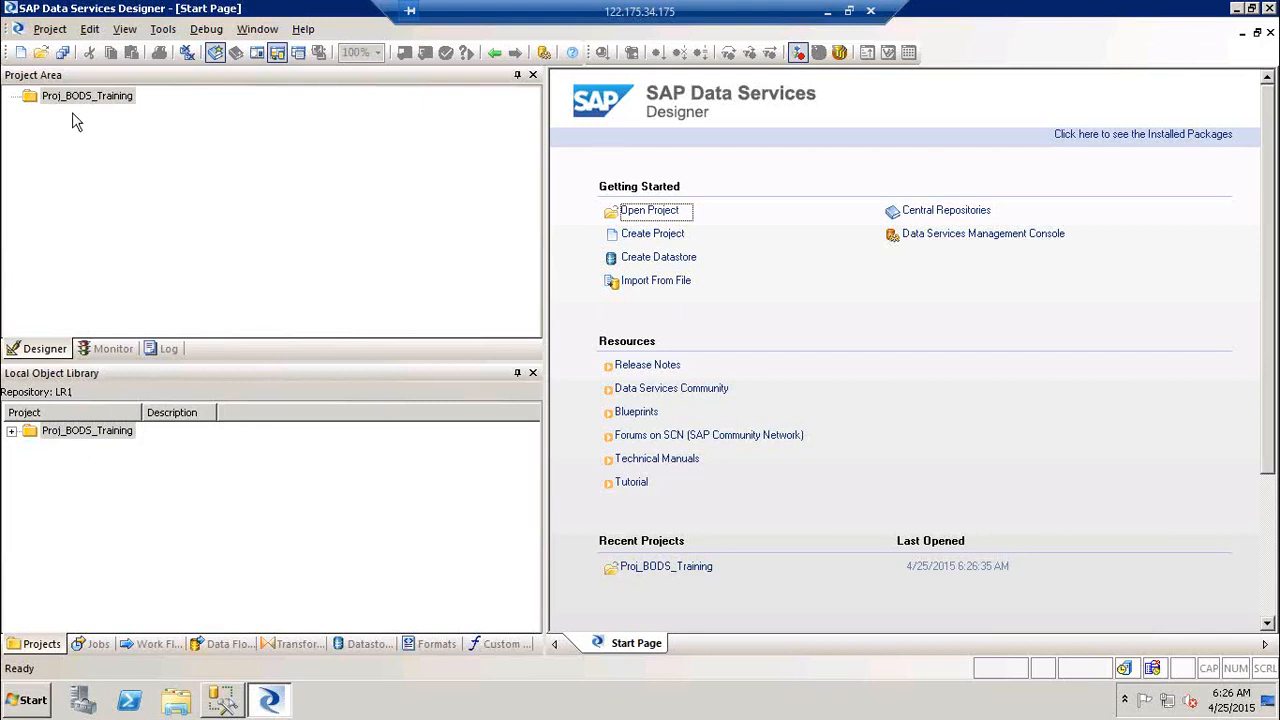
Step: Create another new project named Proj_RT_Jobs
left_click(20, 52)
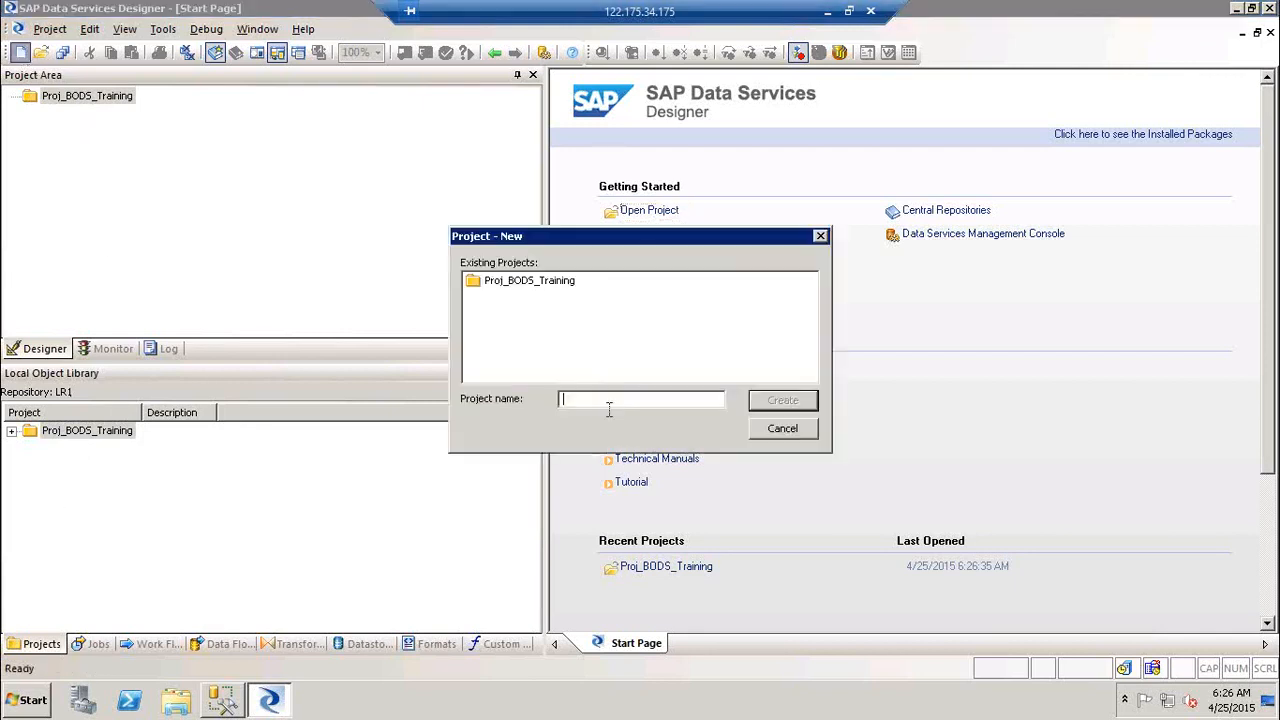
type("Proj_RT_Jobs")
key("Return")
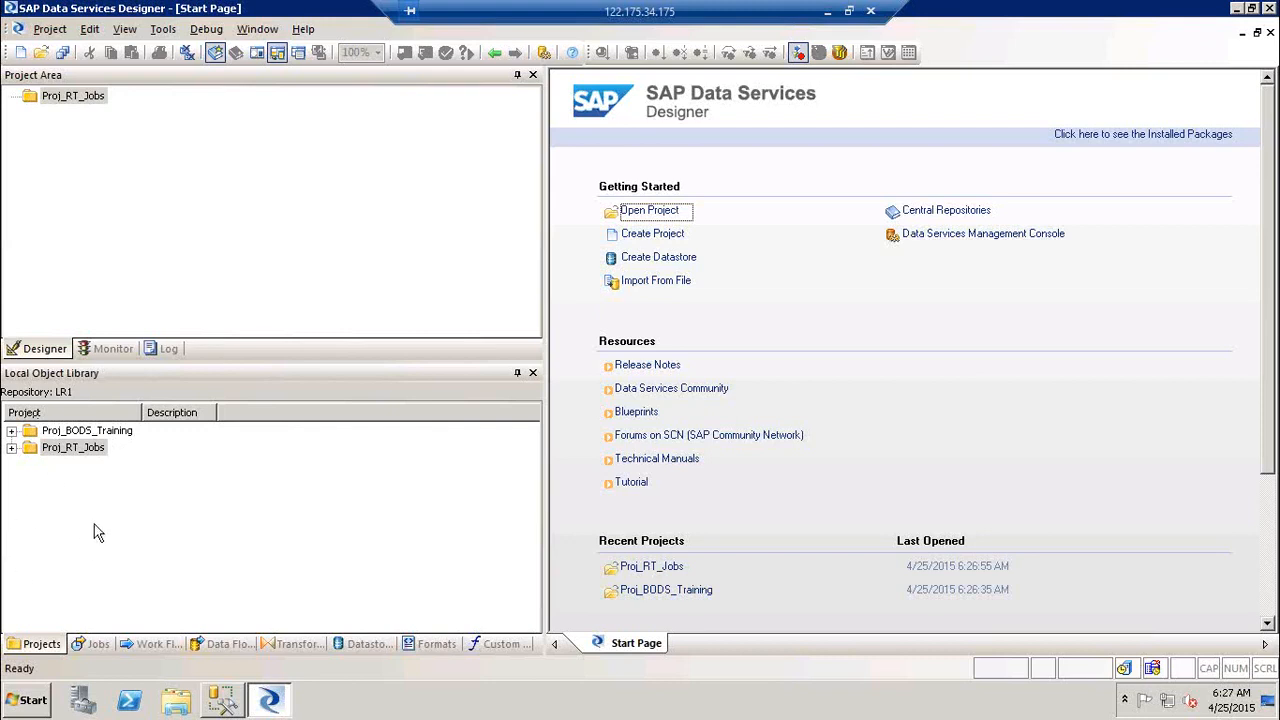
Step: Open Proj_RT_Jobs, then Proj_BODS_Training, in the Project Area and show the Jobs library
double_click(100, 431)
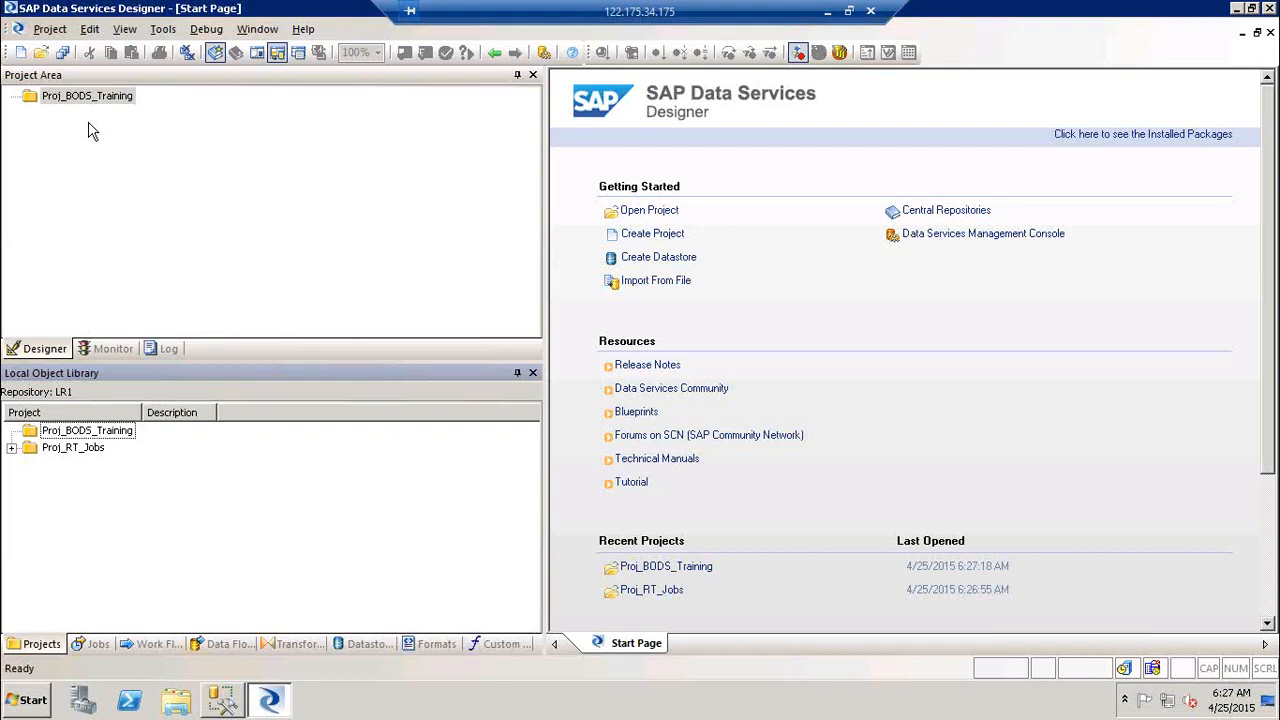
double_click(82, 448)
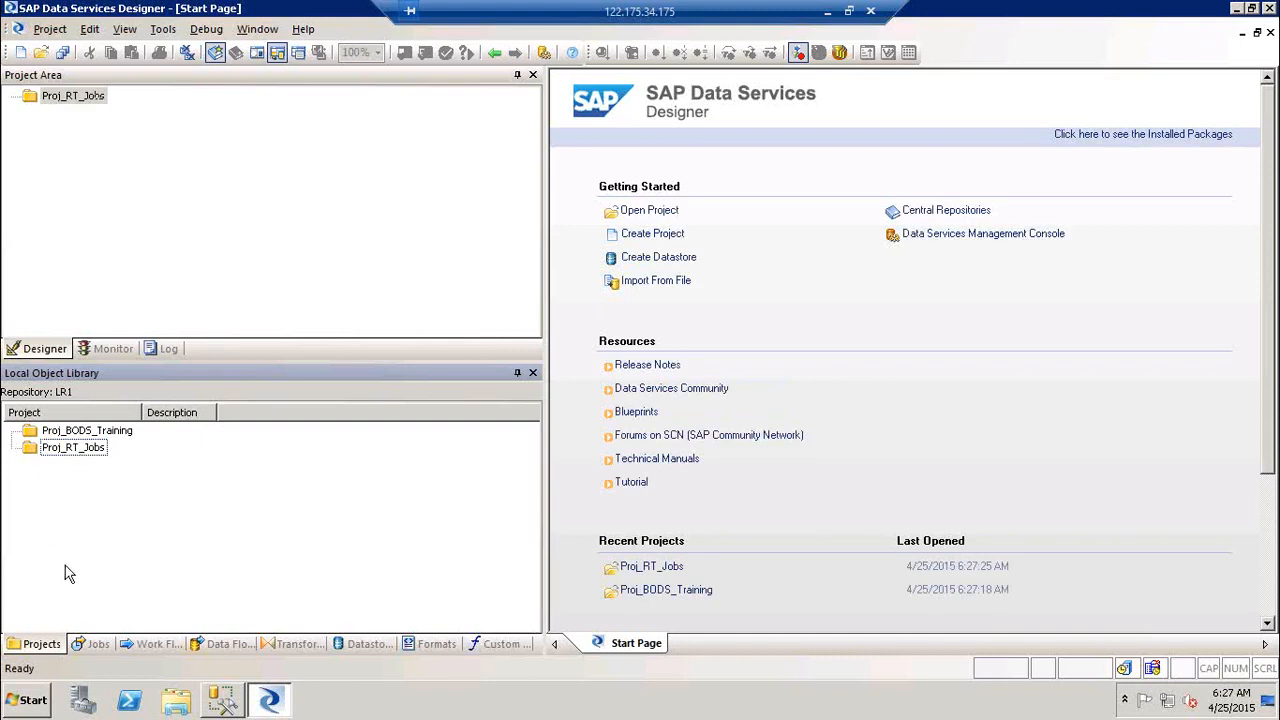
double_click(81, 436)
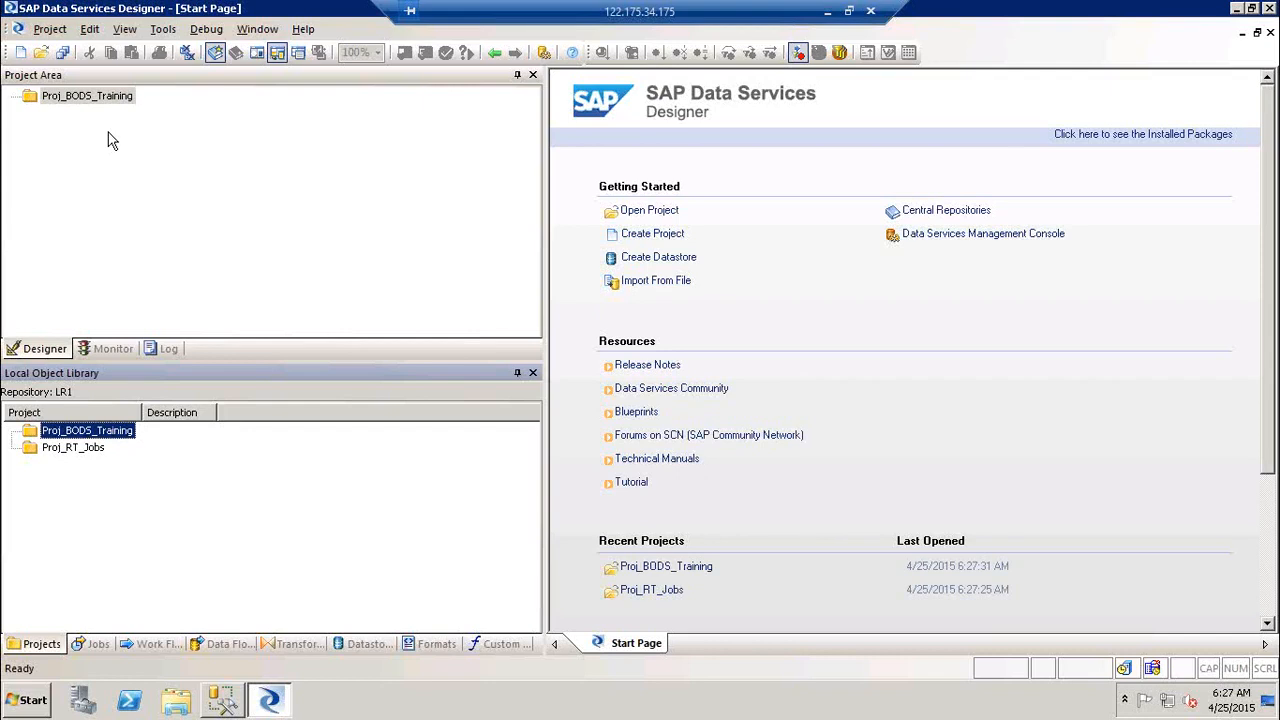
left_click(92, 645)
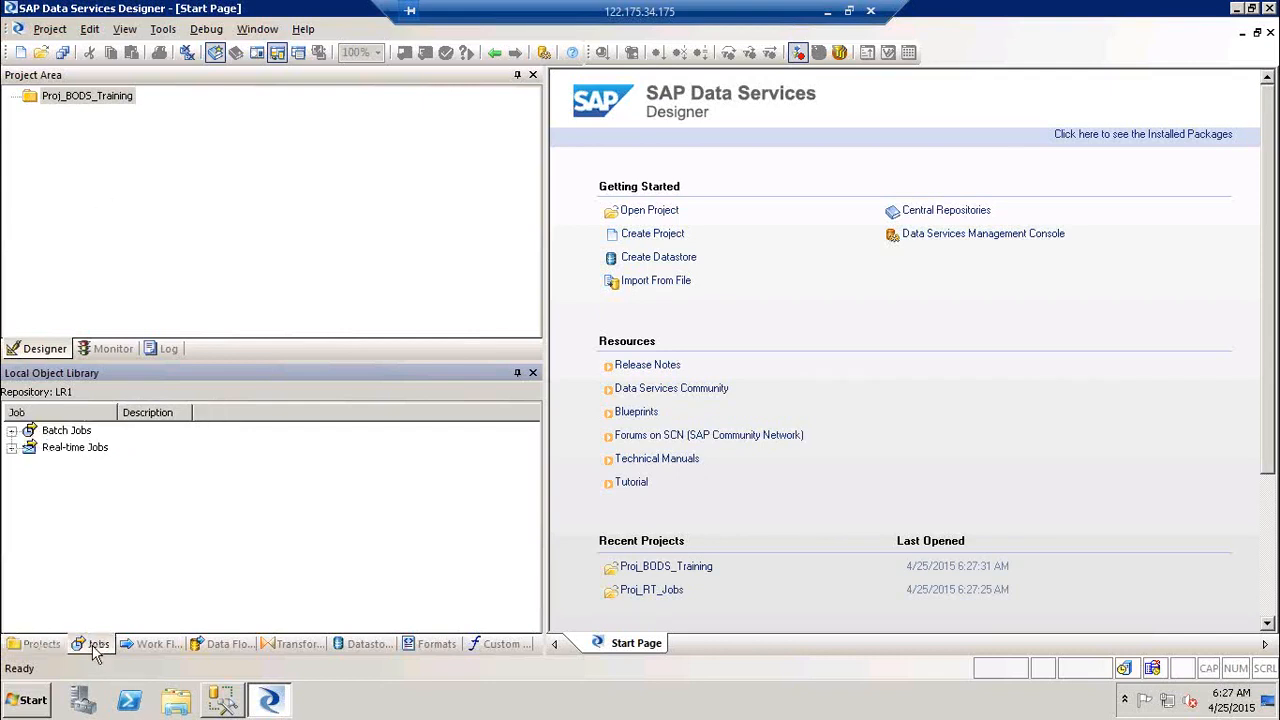
left_click(75, 455)
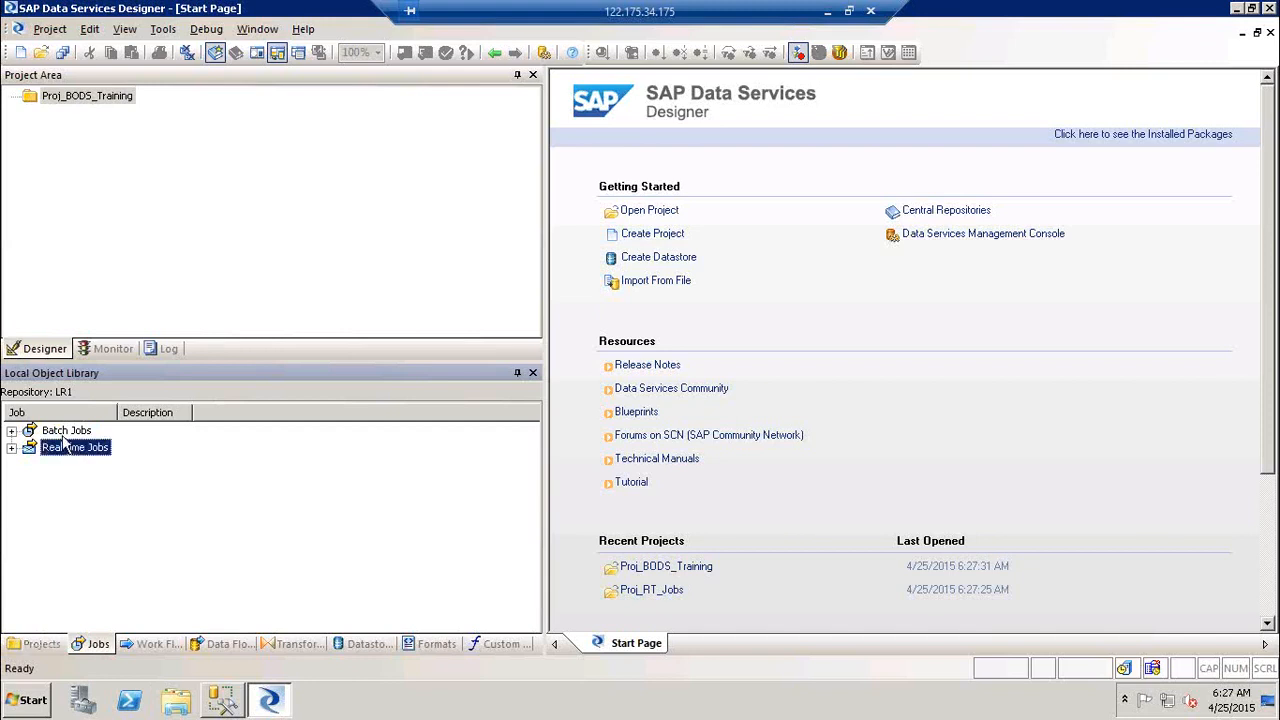
left_click(64, 436)
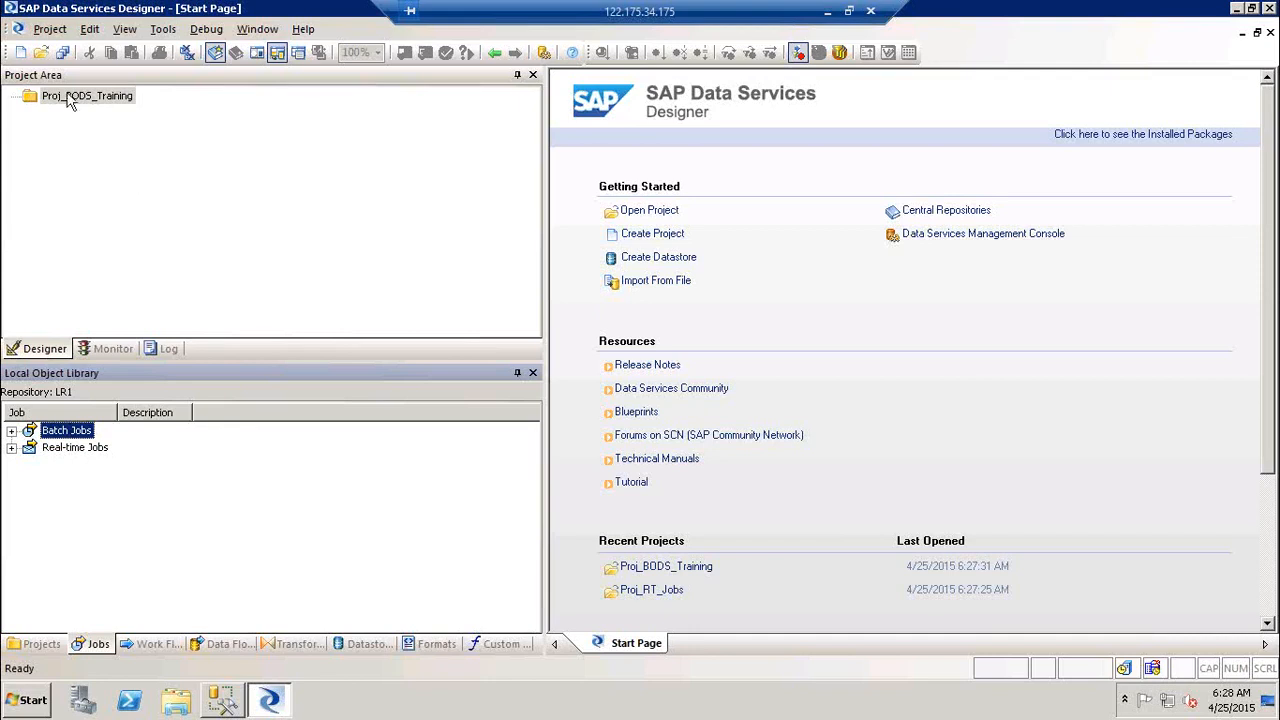
Step: Browse the New menu and the Batch Jobs library context menus without creating anything
left_click(51, 34)
mouse_move(76, 58)
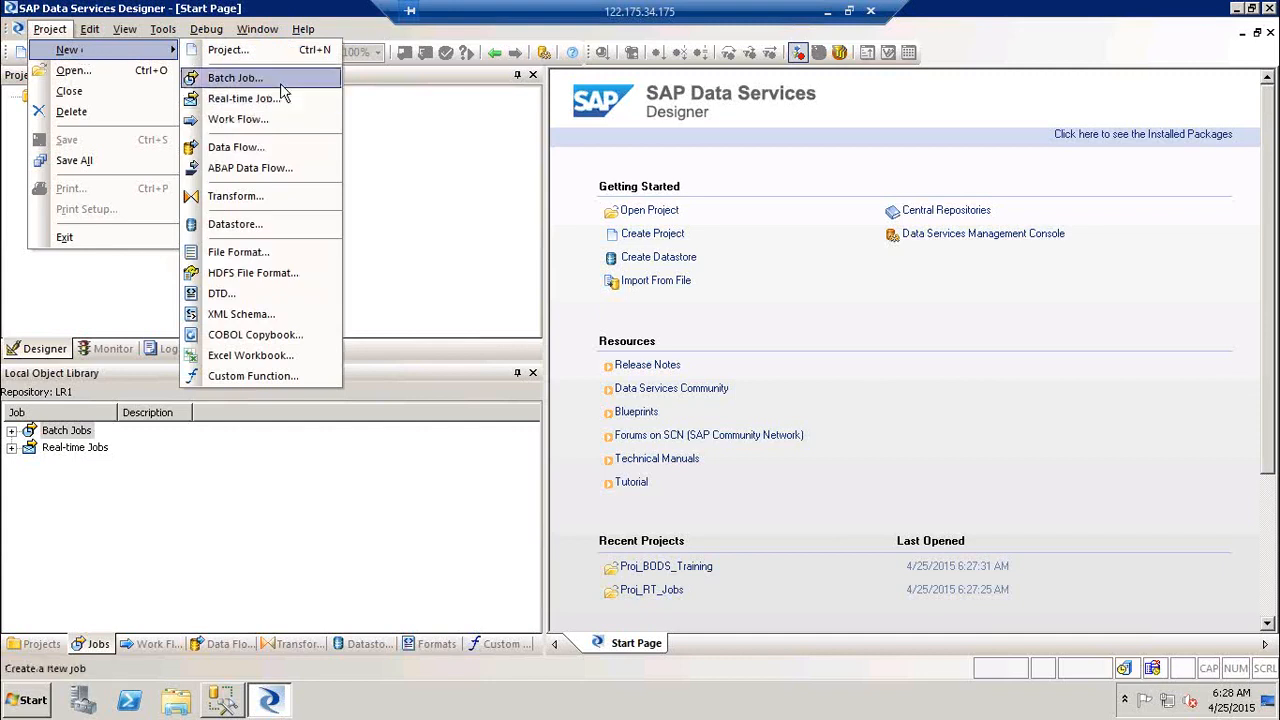
left_click(391, 189)
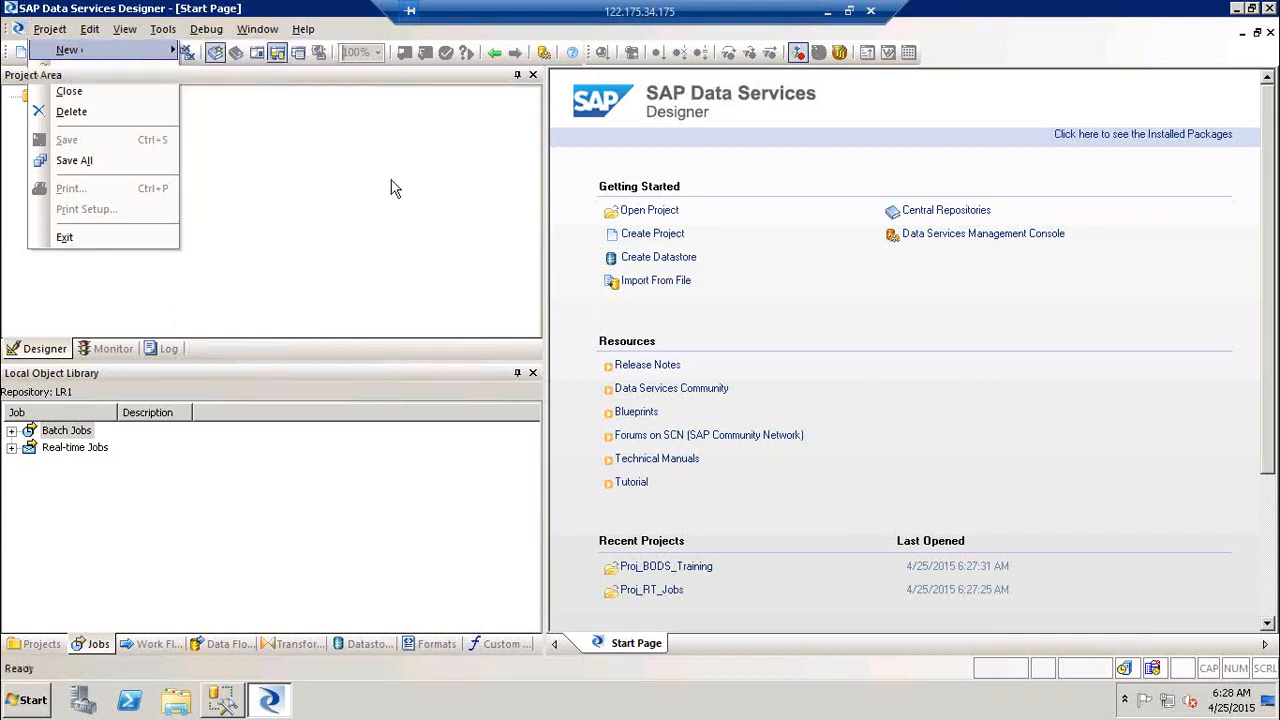
left_click(66, 430)
right_click(66, 430)
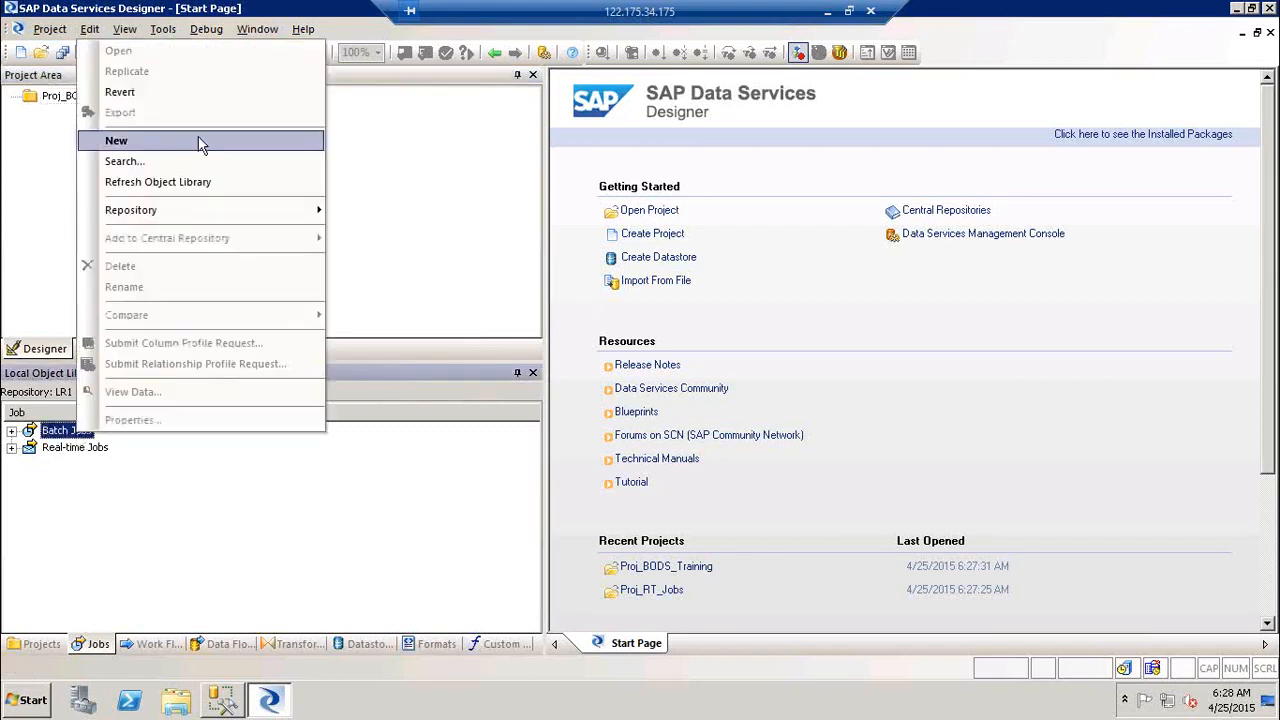
left_click(394, 202)
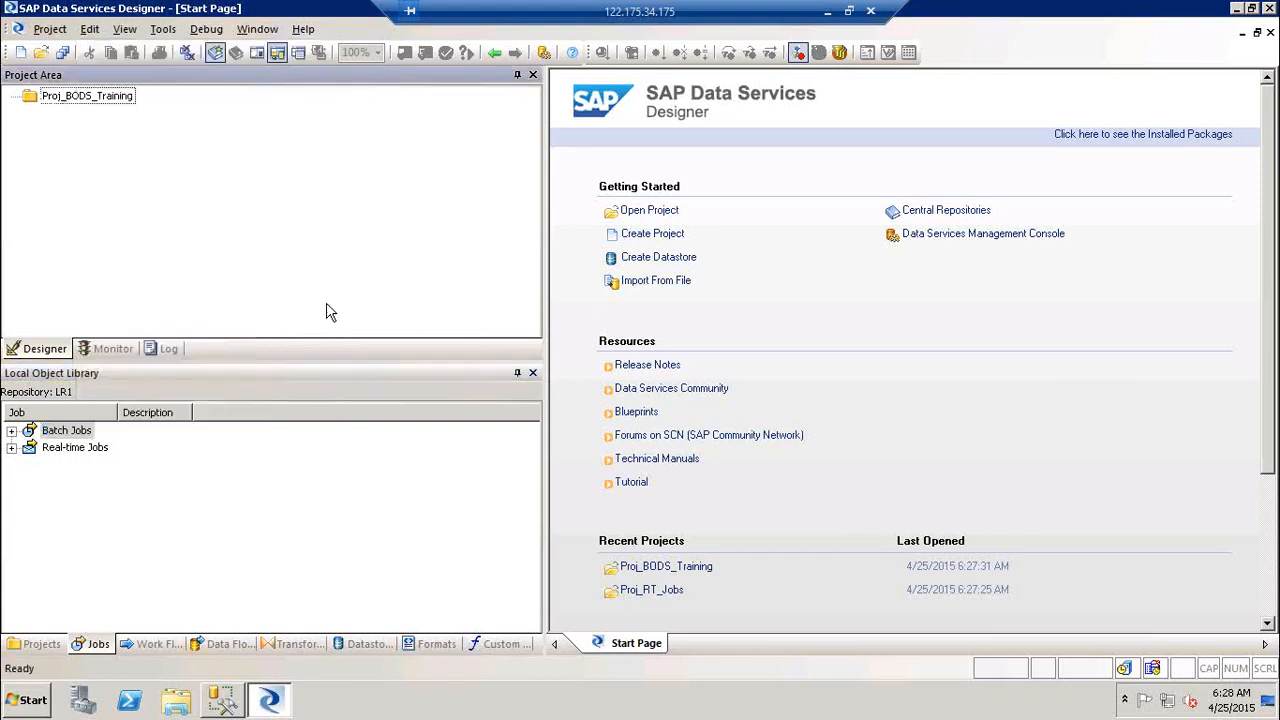
left_click(240, 498)
right_click(240, 506)
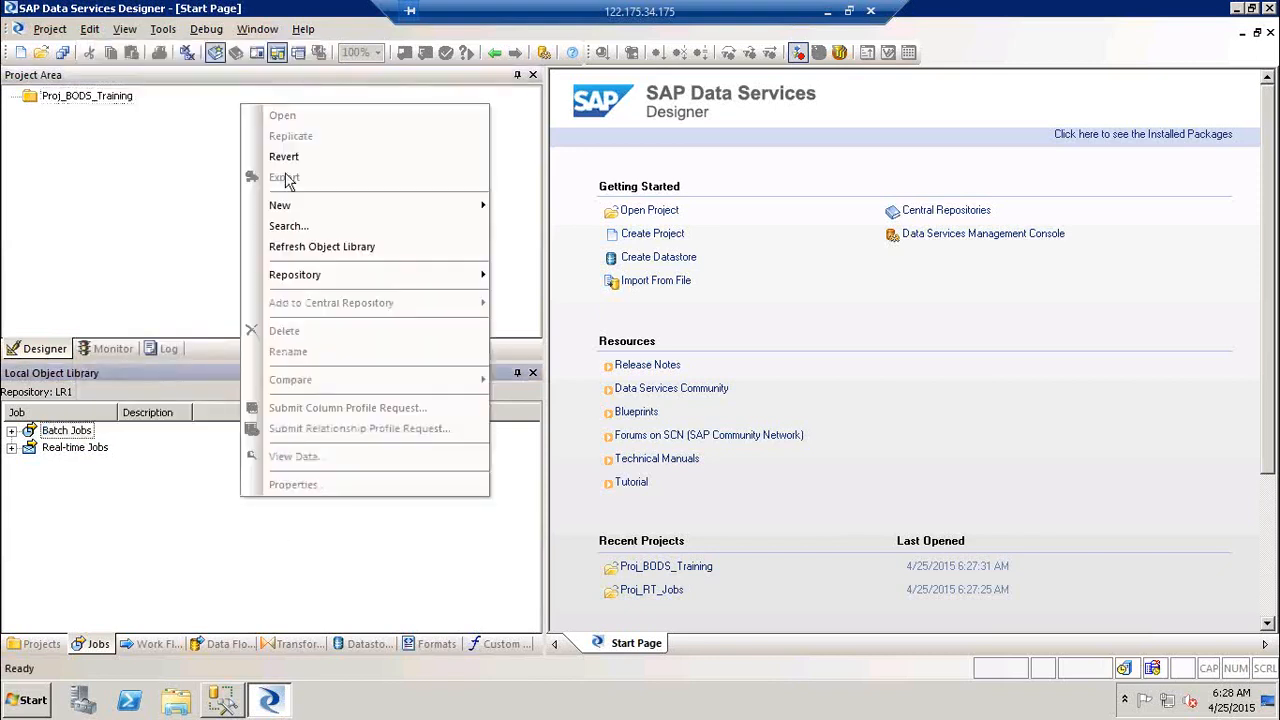
mouse_move(294, 202)
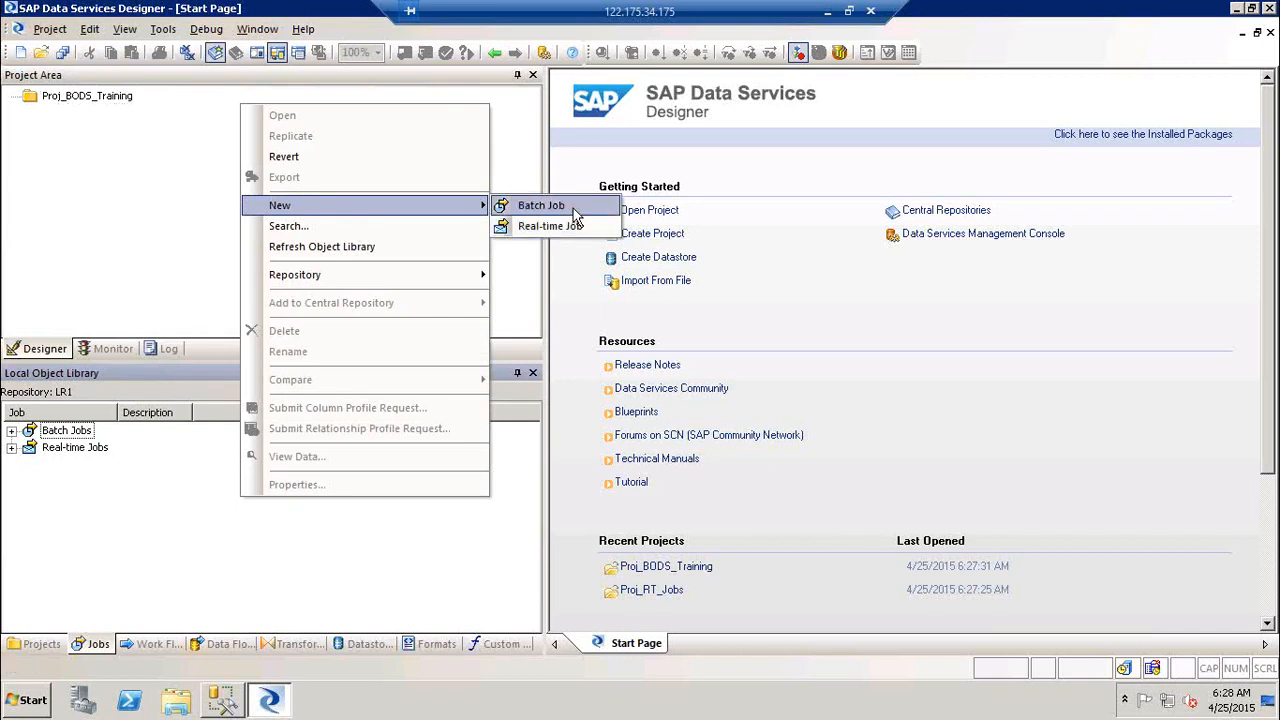
left_click(174, 206)
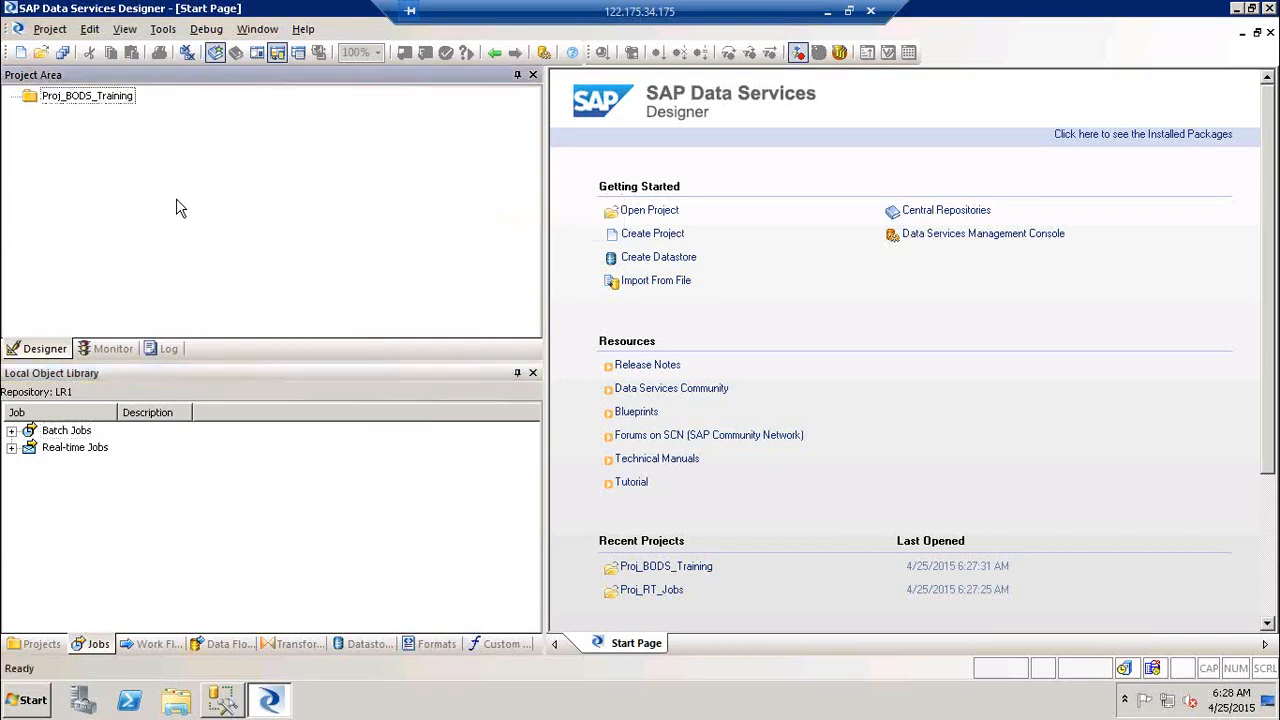
Step: Add a new batch job under Proj_BODS_Training and start naming it Job_Test
left_click(85, 100)
right_click(94, 99)
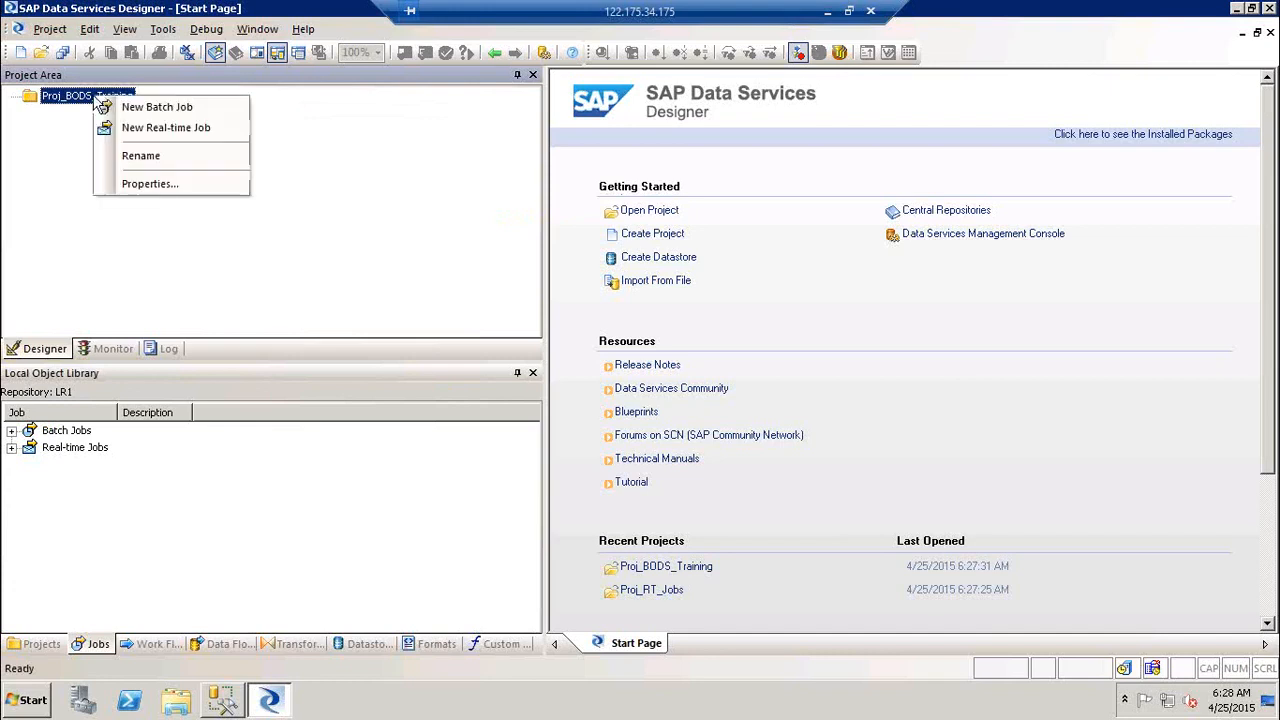
left_click(172, 108)
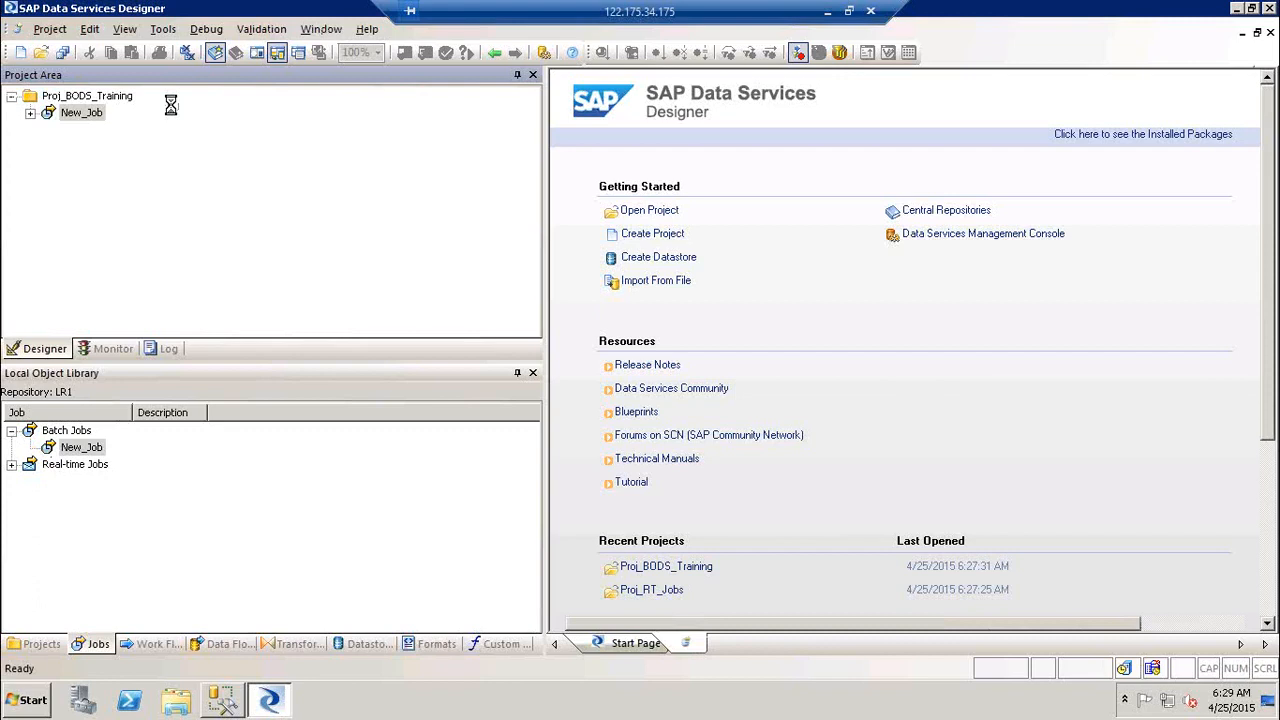
type("Job")
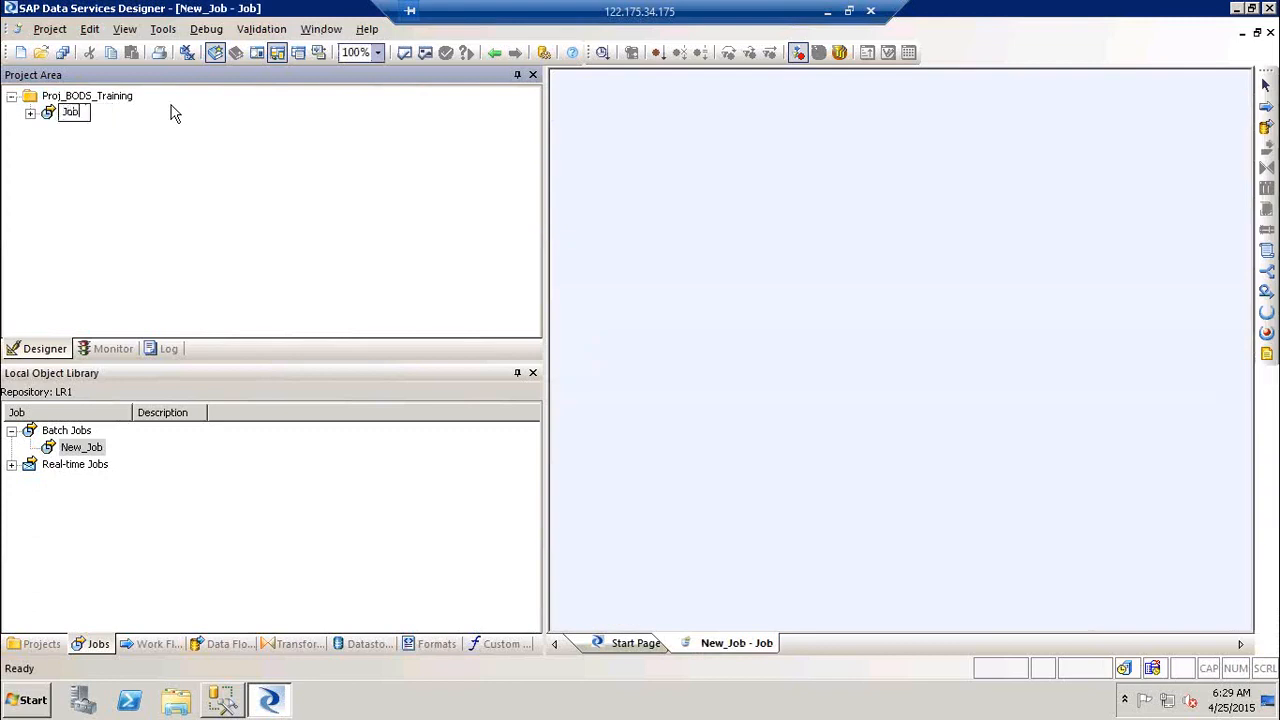
type("_Test")
Step: Complete the batch job name as Job_Test_demo
type("_demo")
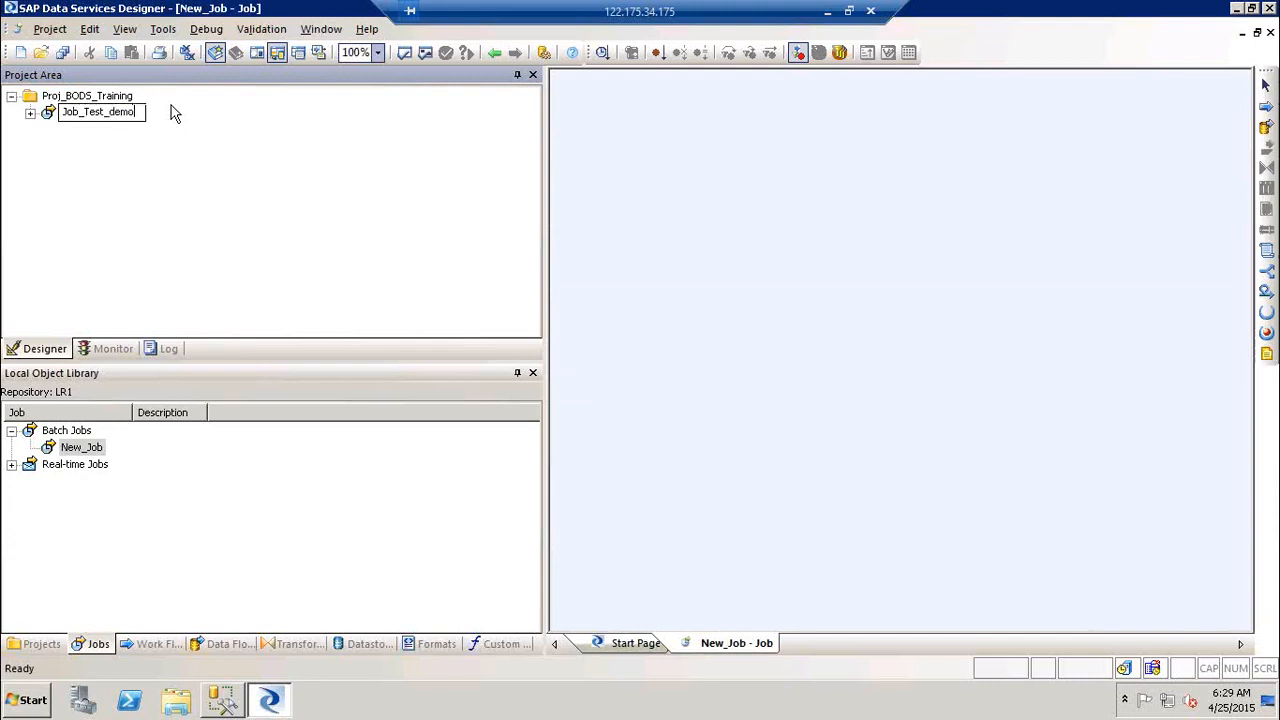
key("Return")
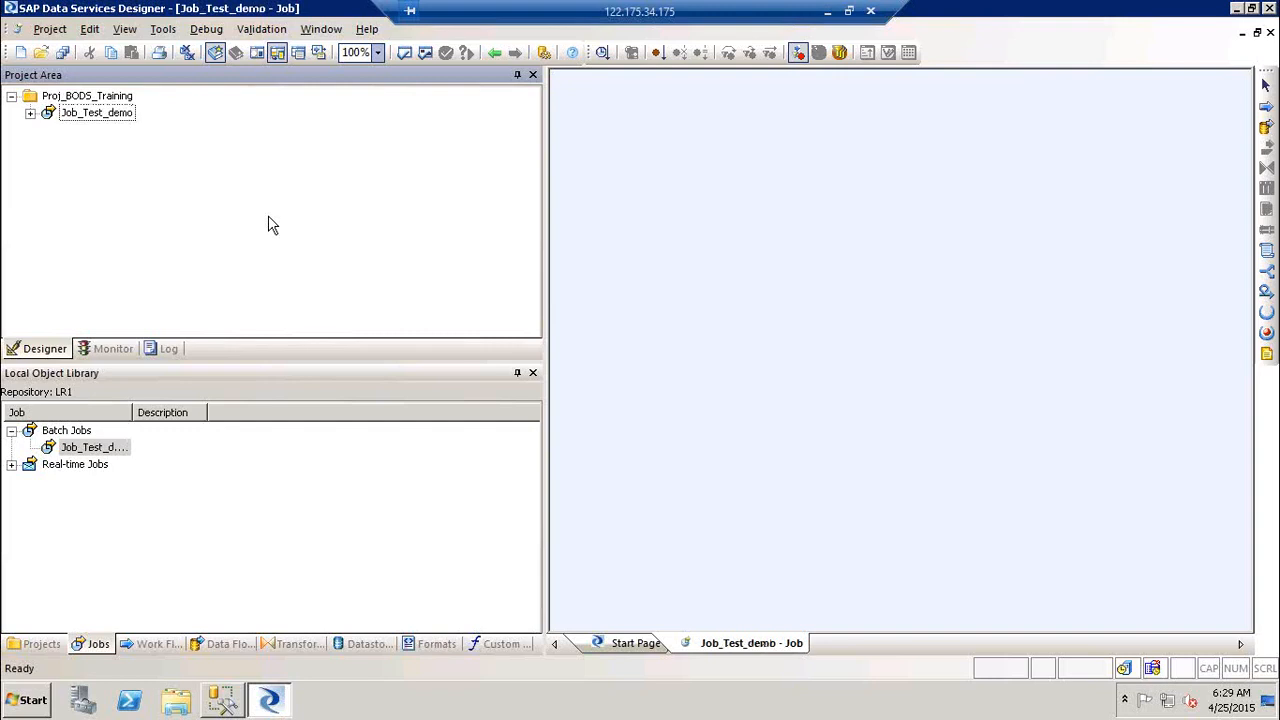
left_click(1272, 30)
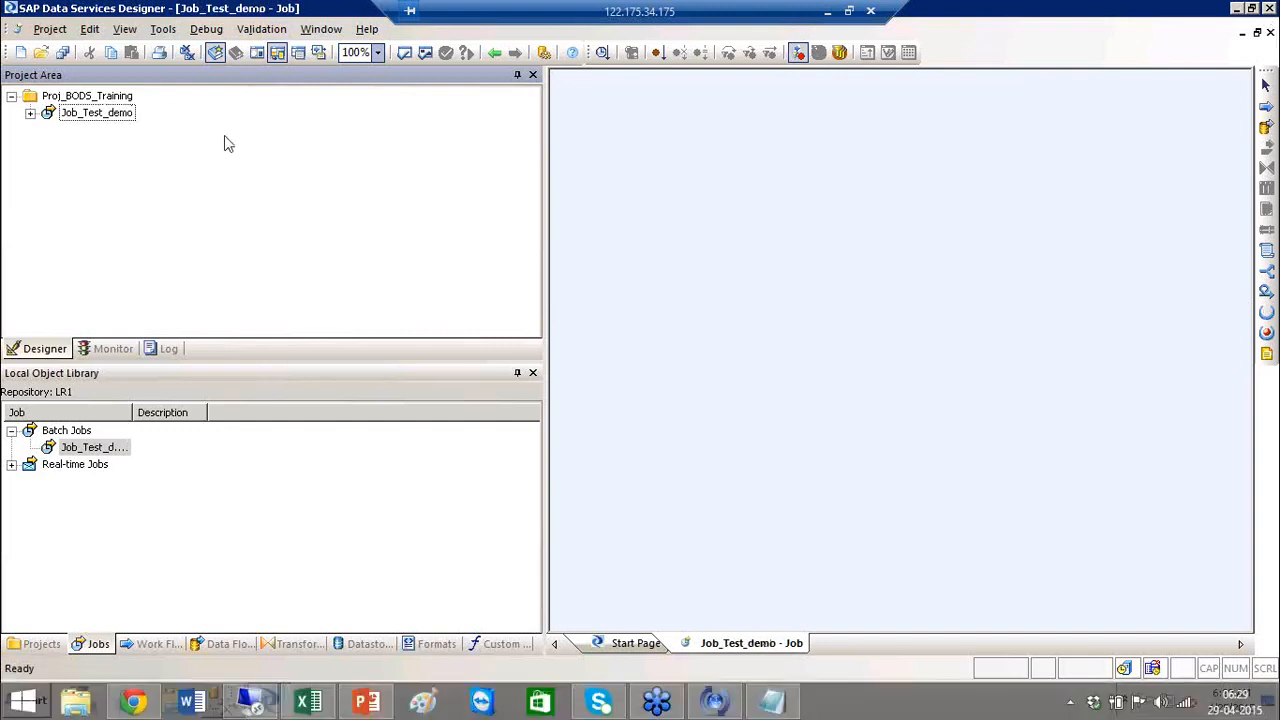
Step: Rename the job Job_Test_demo to Job_Demo_BODS in the Project Area
left_click(96, 120)
left_click(96, 119)
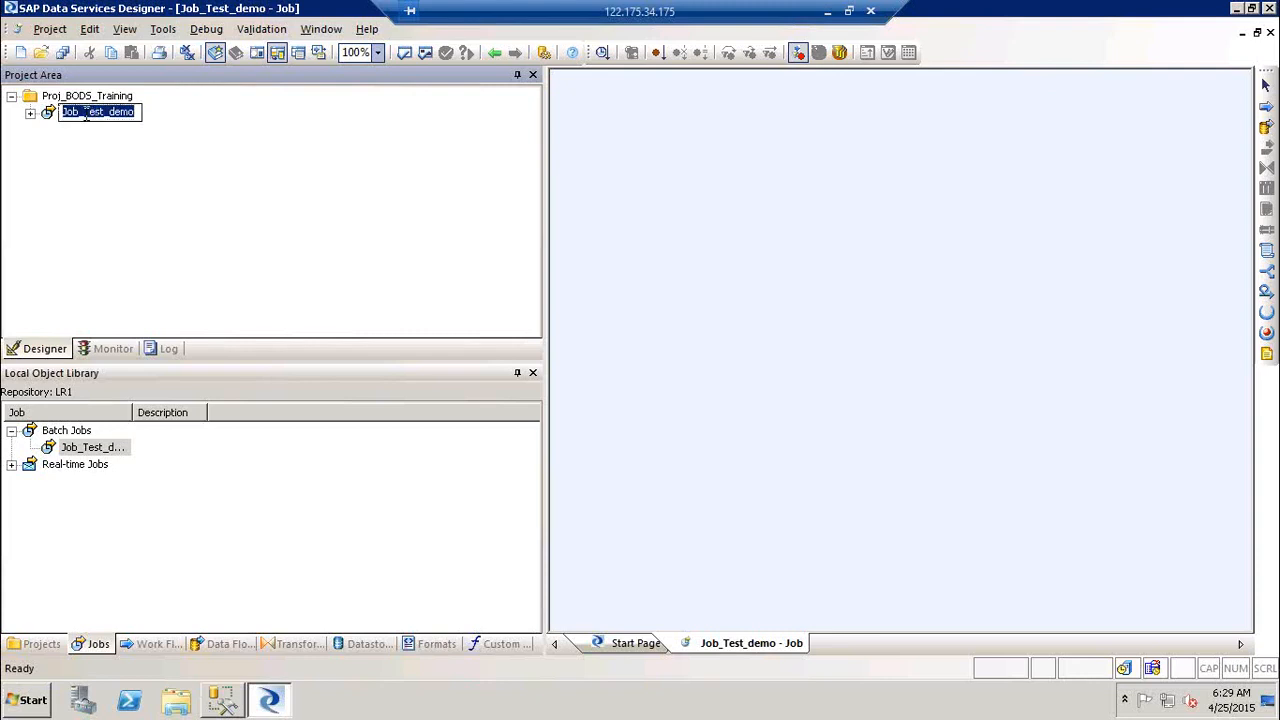
left_click_drag(85, 115, 141, 114)
type("AIO")
type("_MM_E")
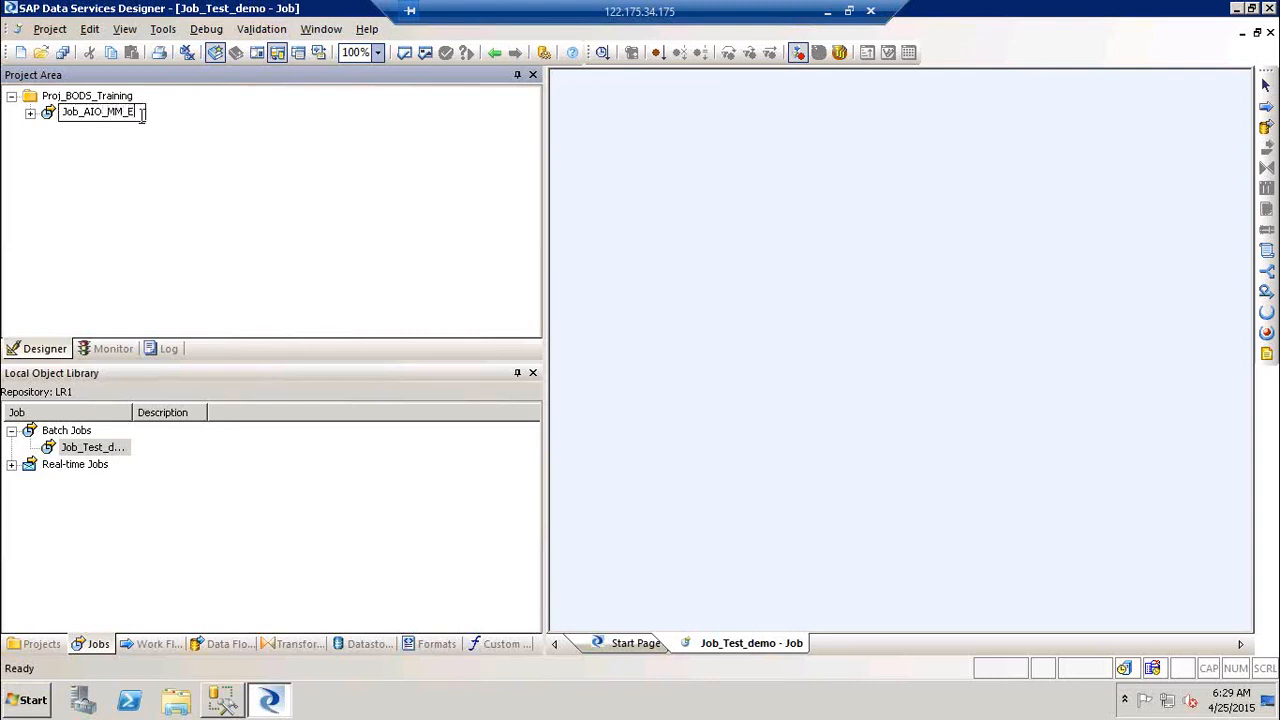
type("XT")
key("BackSpace")
key("BackSpace")
key("BackSpace")
key("BackSpace")
key("BackSpace")
key("BackSpace")
type("ABC_MM_EXT")
key("BackSpace")
key("BackSpace")
key("BackSpace")
key("BackSpace")
key("BackSpace")
key("BackSpace")
key("BackSpace")
key("BackSpace")
key("BackSpace")
key("BackSpace")
key("BackSpace")
key("BackSpace")
key("BackSpace")
key("BackSpace")
key("BackSpace")
key("BackSpace")
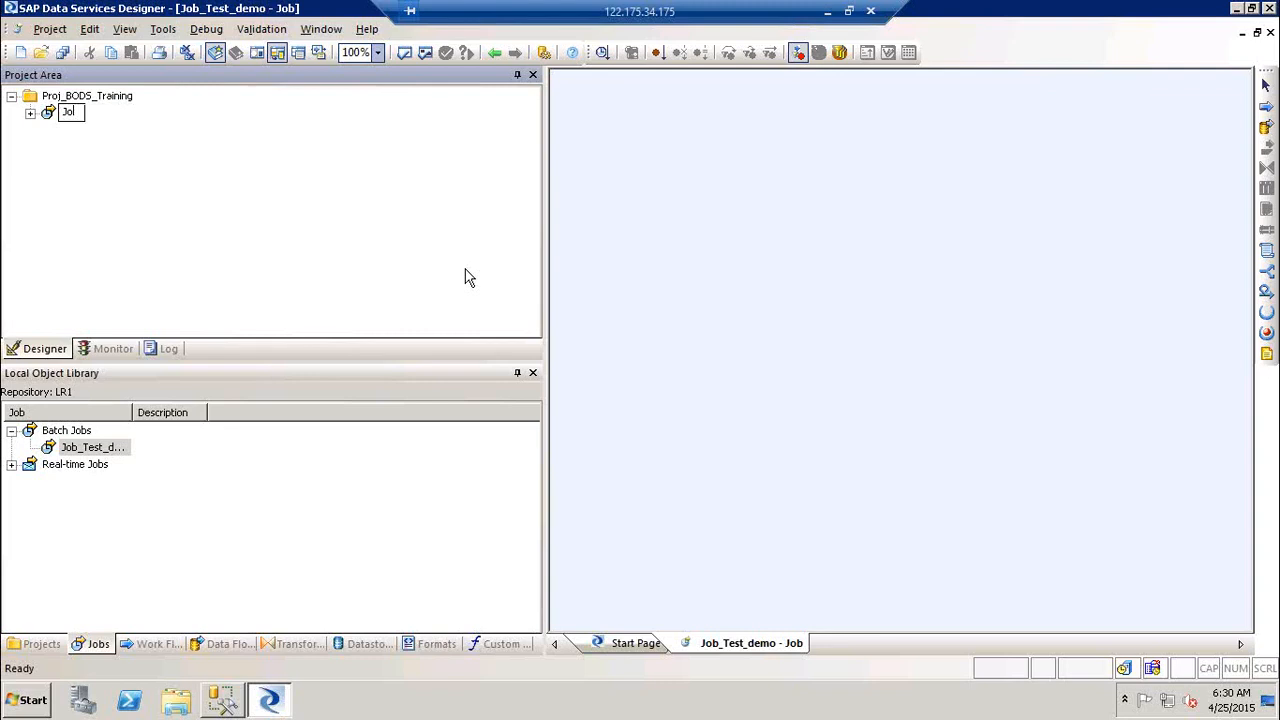
type("b_")
key("BackSpace")
key("BackSpace")
key("BackSpace")
type("ob_Demo_BODS")
left_click(940, 237)
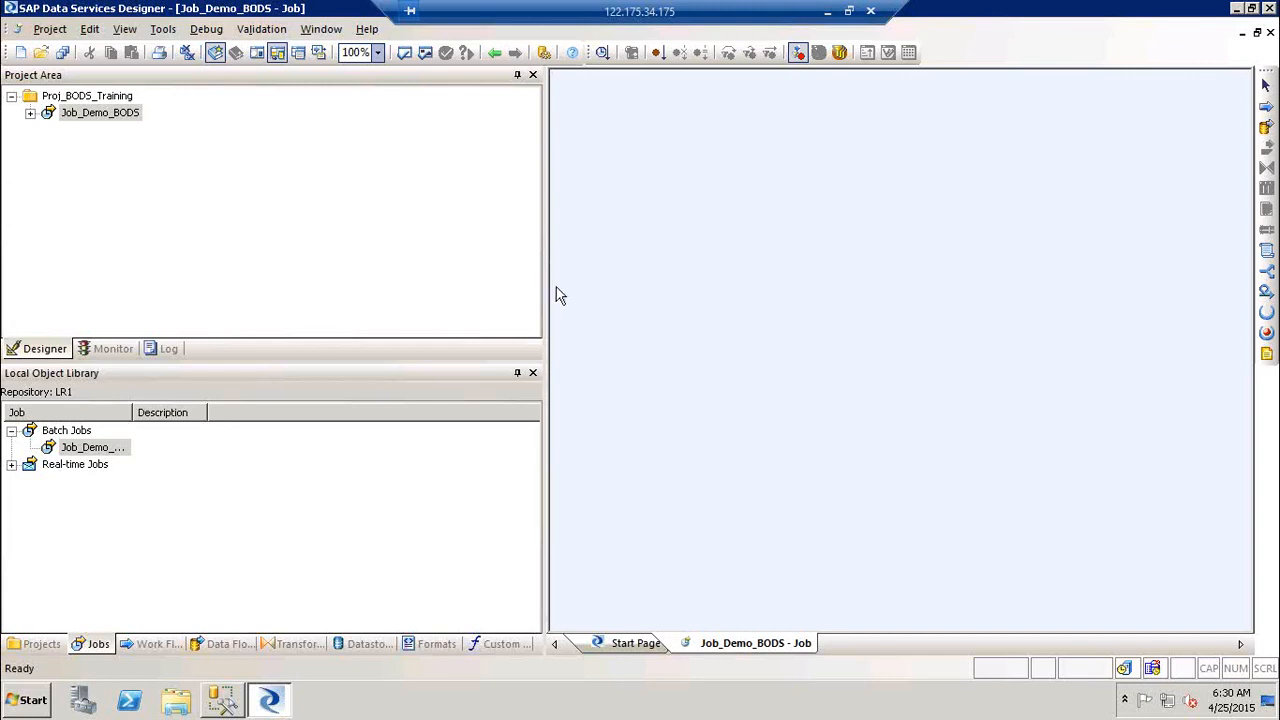
Step: Widen the job workspace, glance at the Start Page, then return to Job_Demo_BODS
left_click_drag(545, 295, 278, 308)
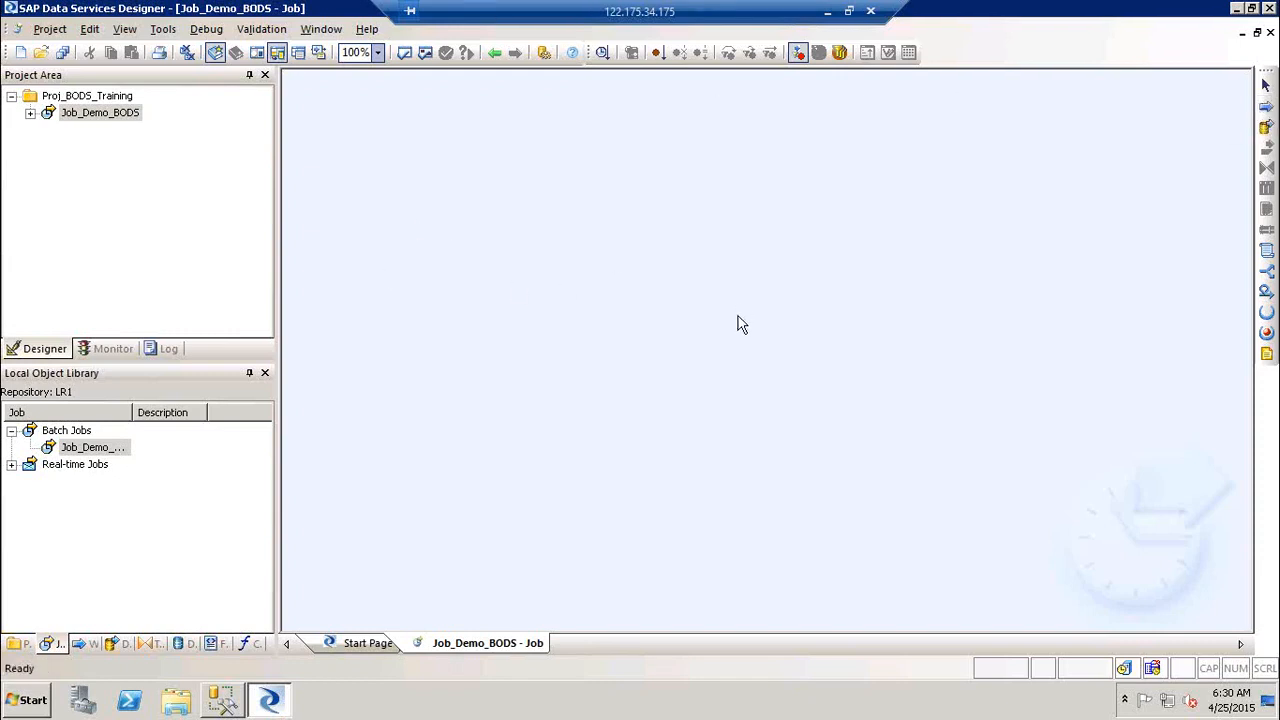
left_click(360, 643)
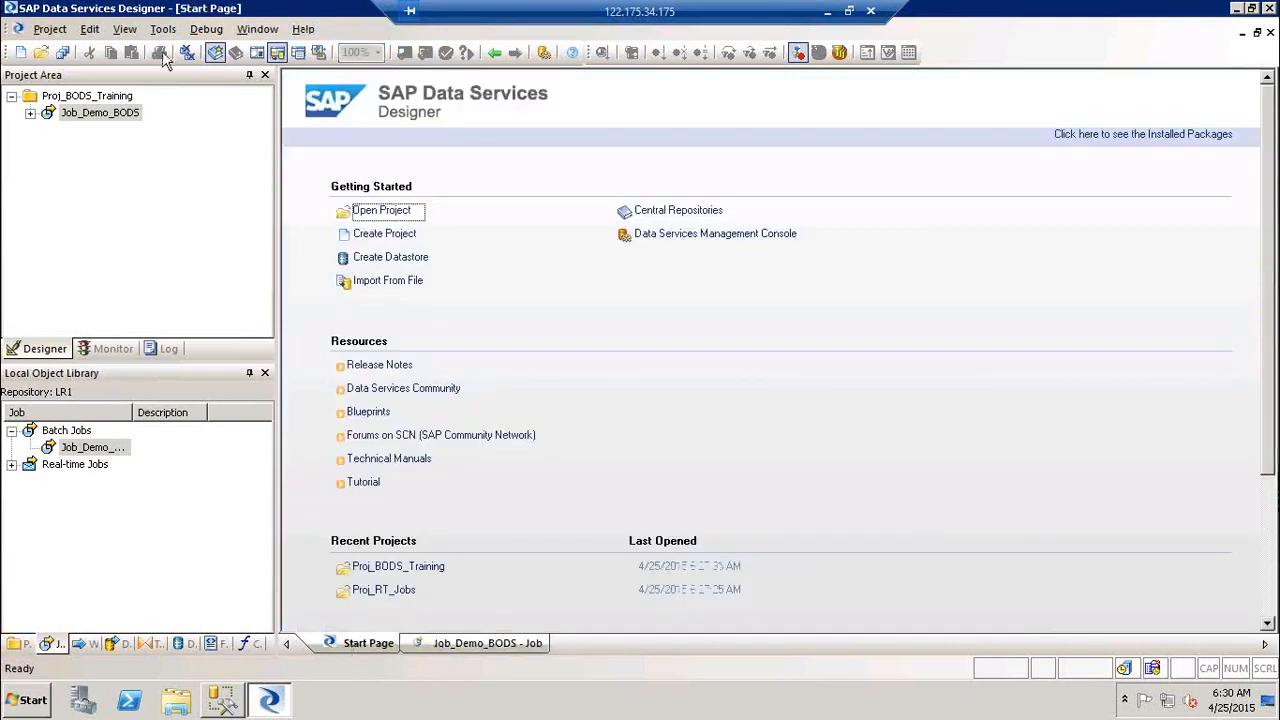
left_click(100, 113)
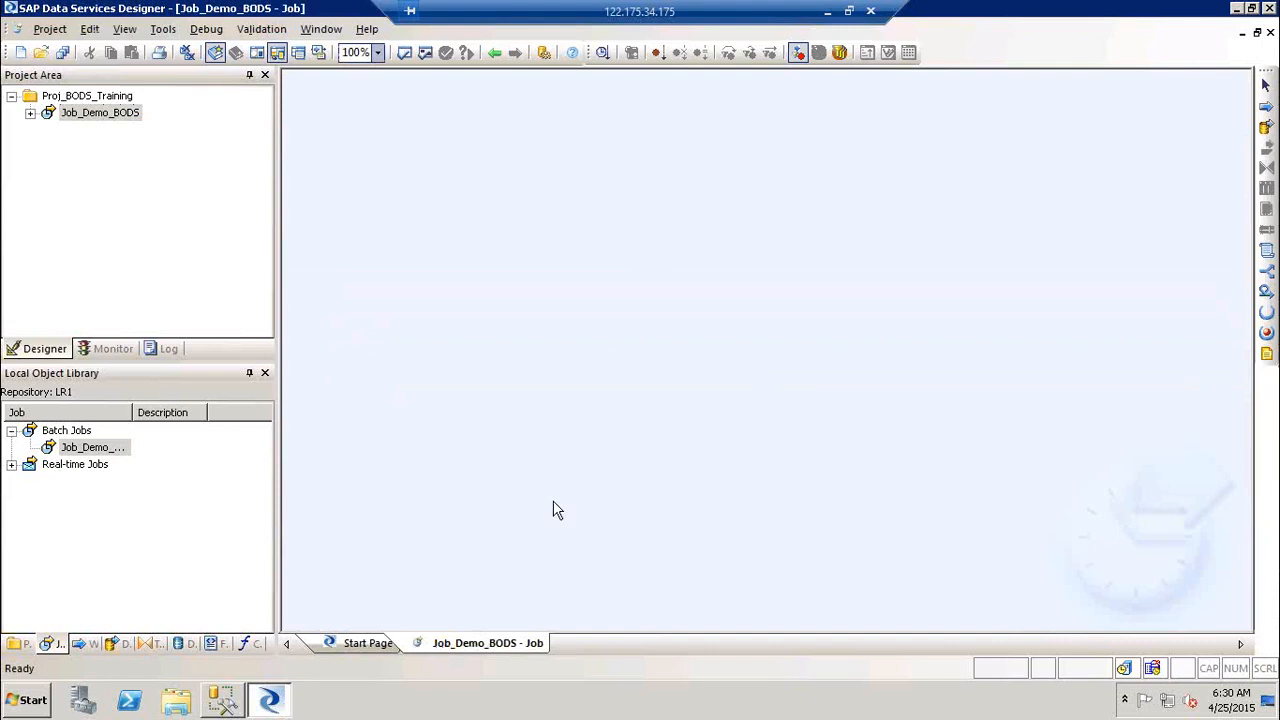
Step: Browse the Project menu, then show the empty Work Flows list in the object library
left_click(47, 30)
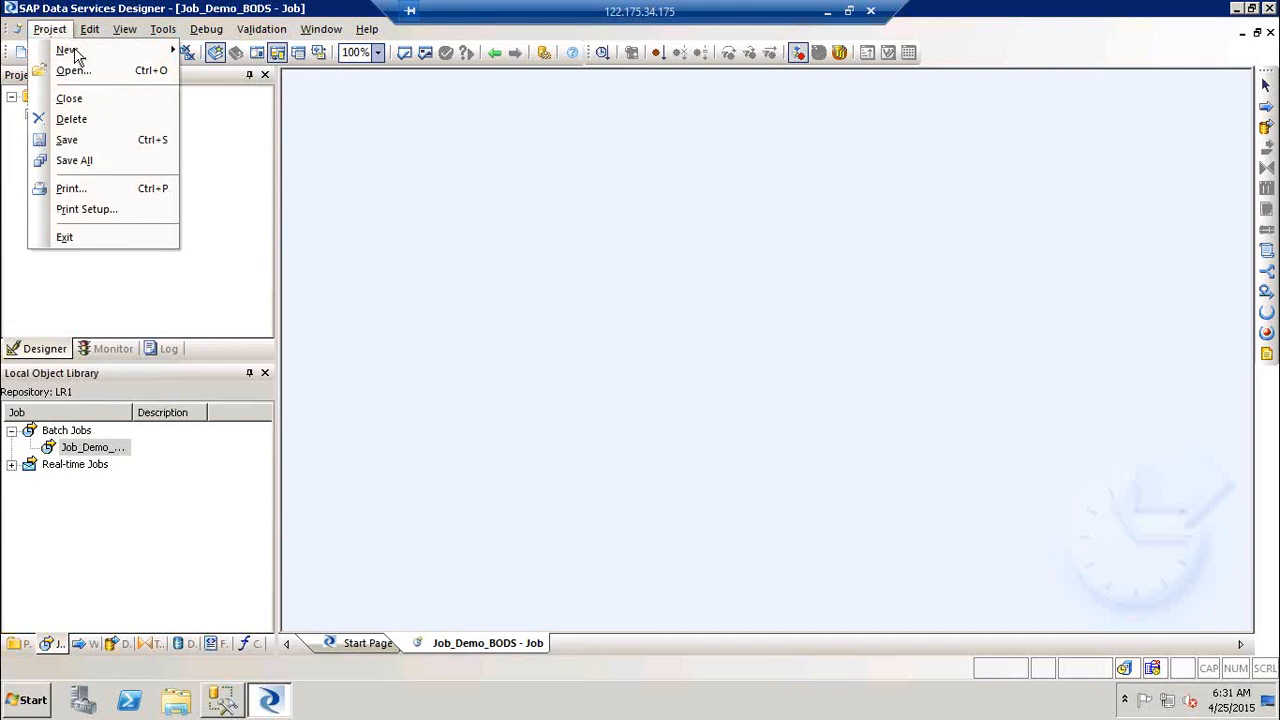
mouse_move(101, 49)
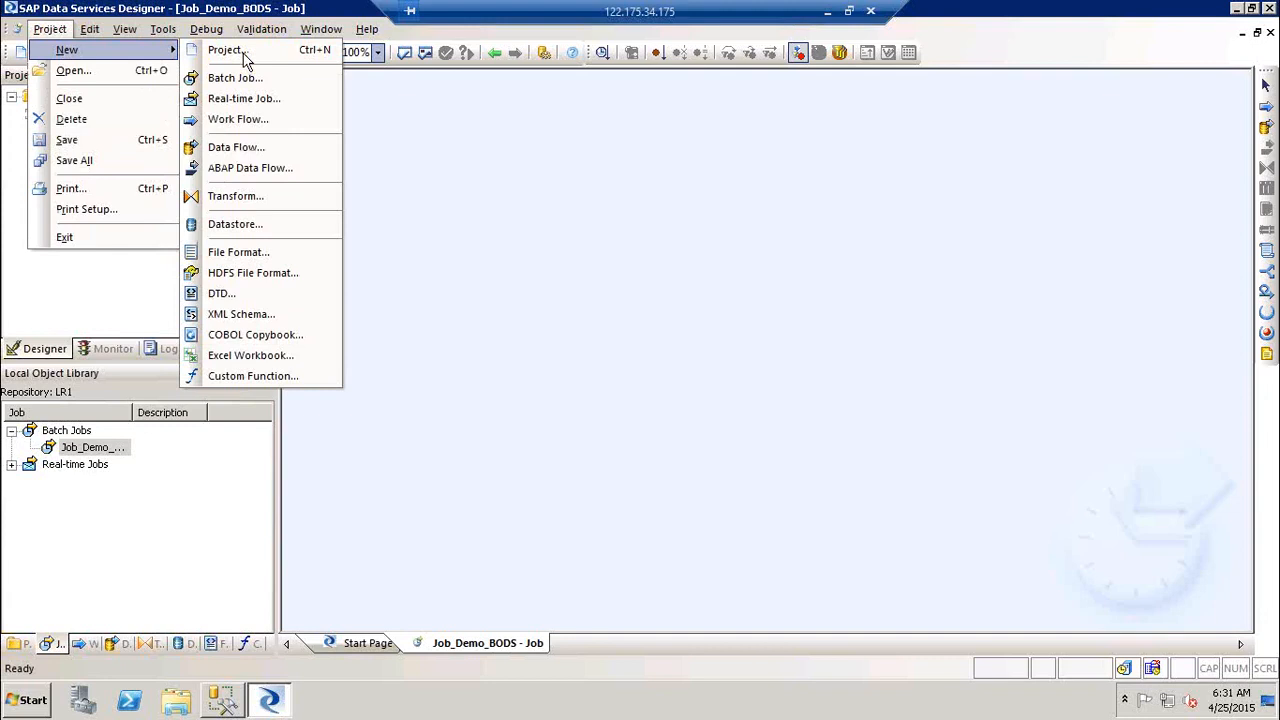
left_click(686, 205)
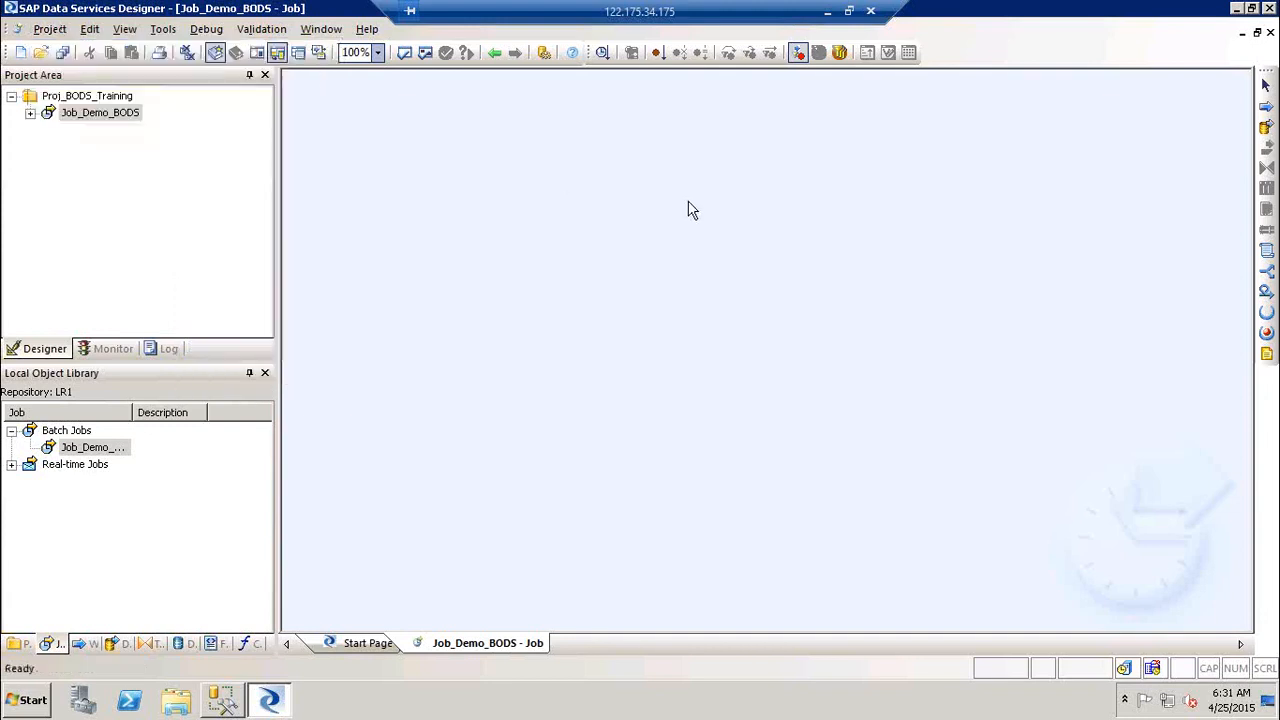
left_click(86, 643)
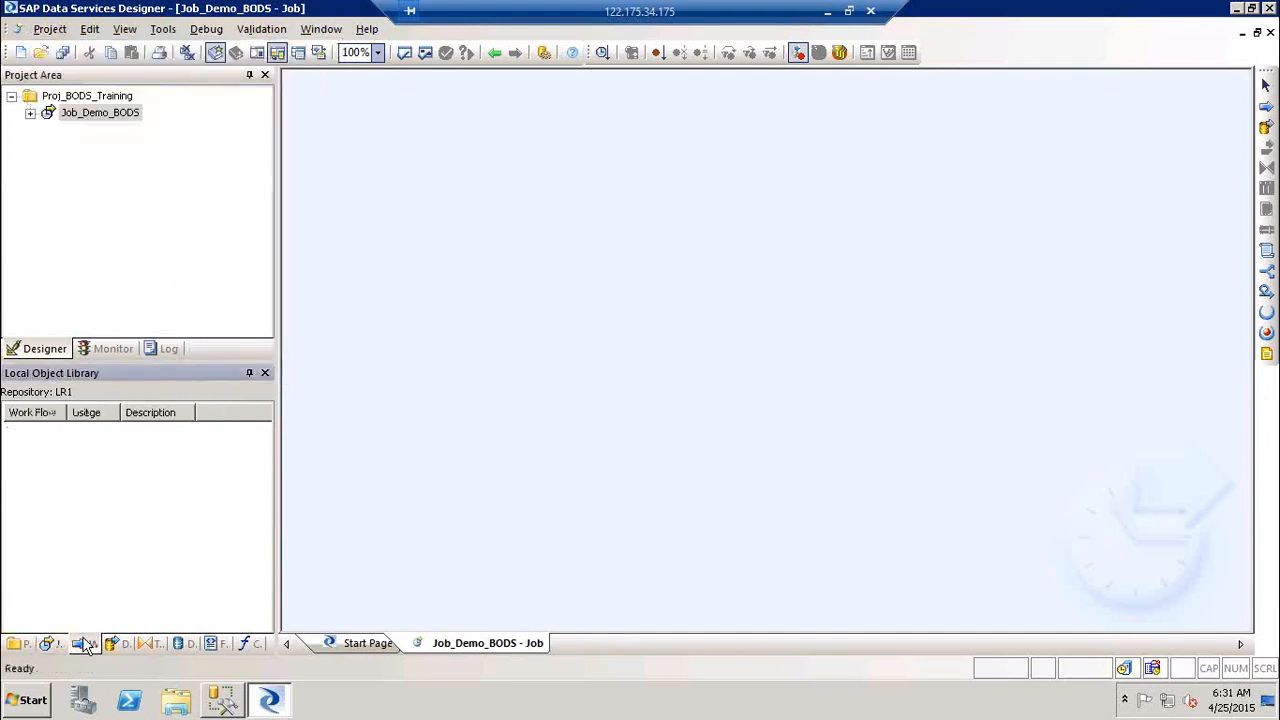
Step: Create a work flow named WF_BODS_DEMO in the object library
right_click(41, 477)
left_click(118, 173)
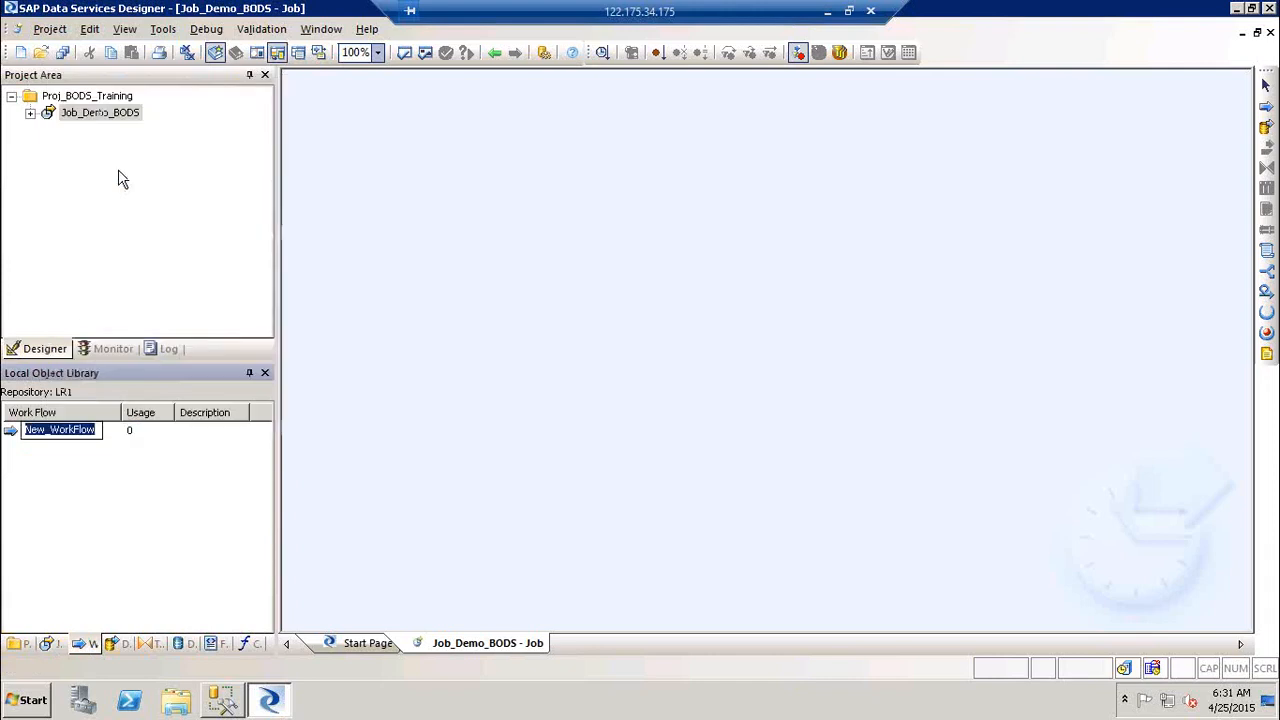
type("W")
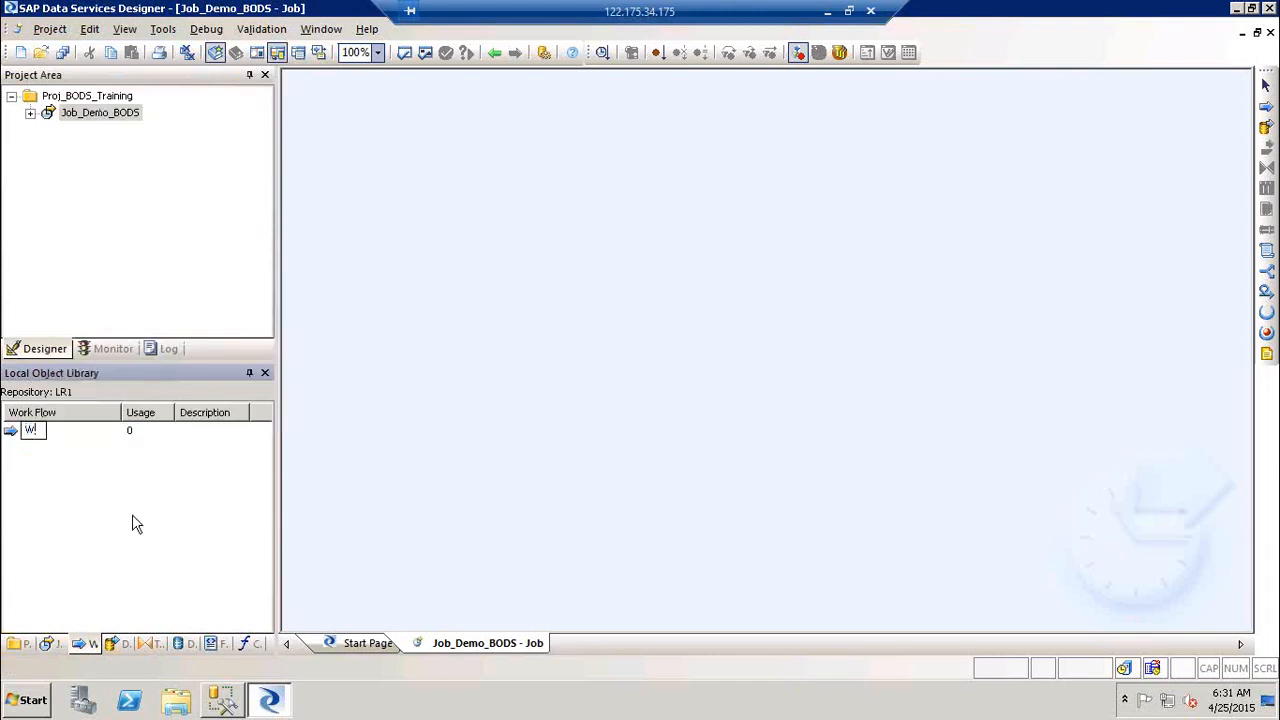
type("F_BODS_DEMO")
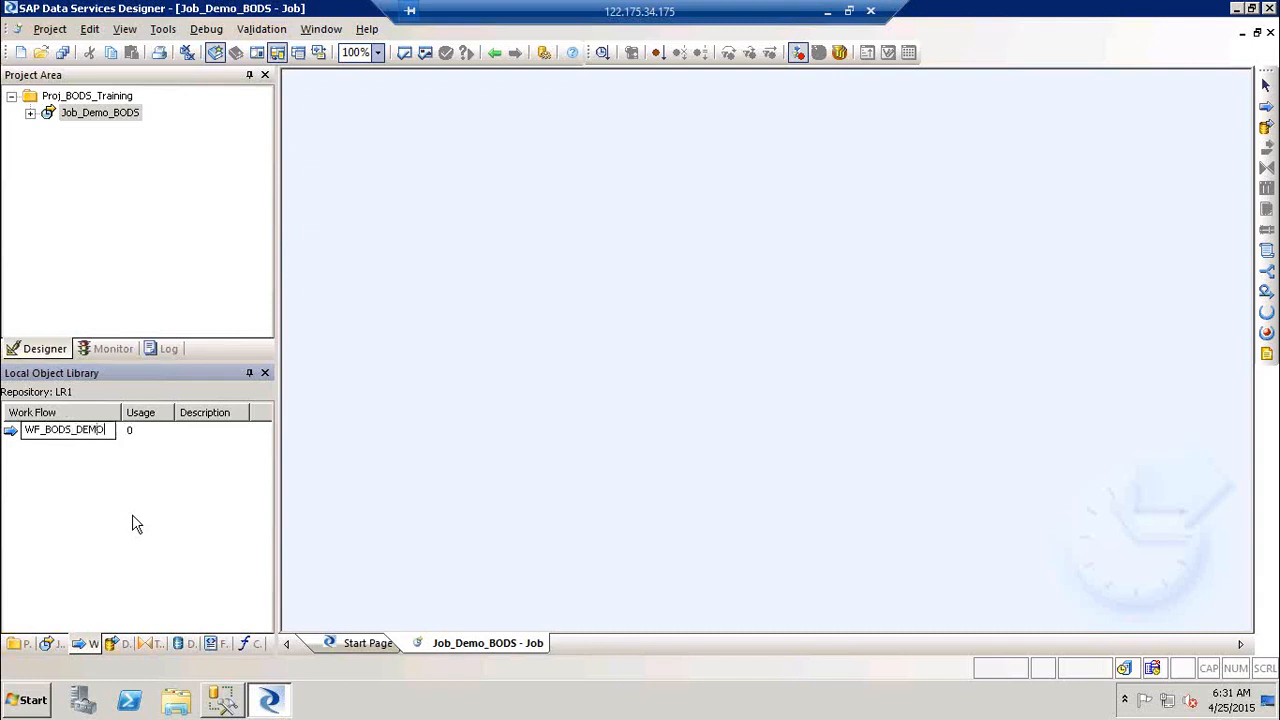
left_click(418, 448)
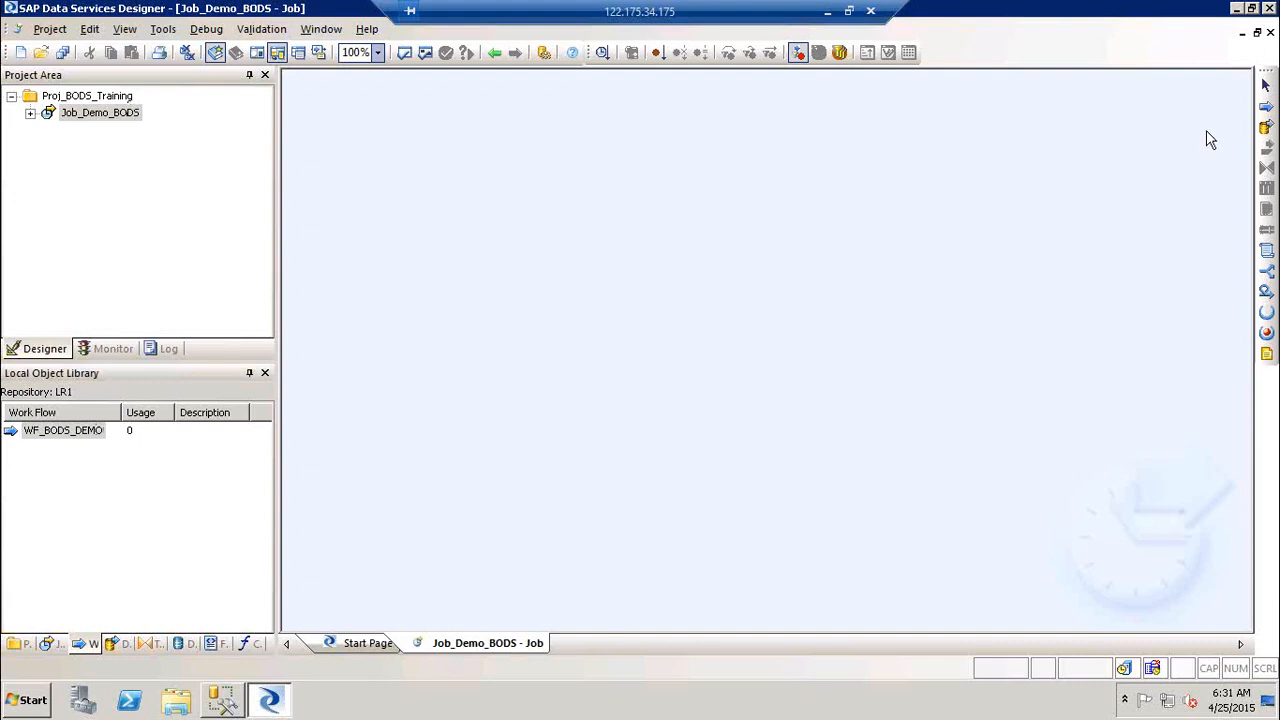
Step: Place a new work flow named WF_DEMO_BODS_1 in the Job_Demo_BODS workspace
left_click(1266, 107)
left_click(544, 193)
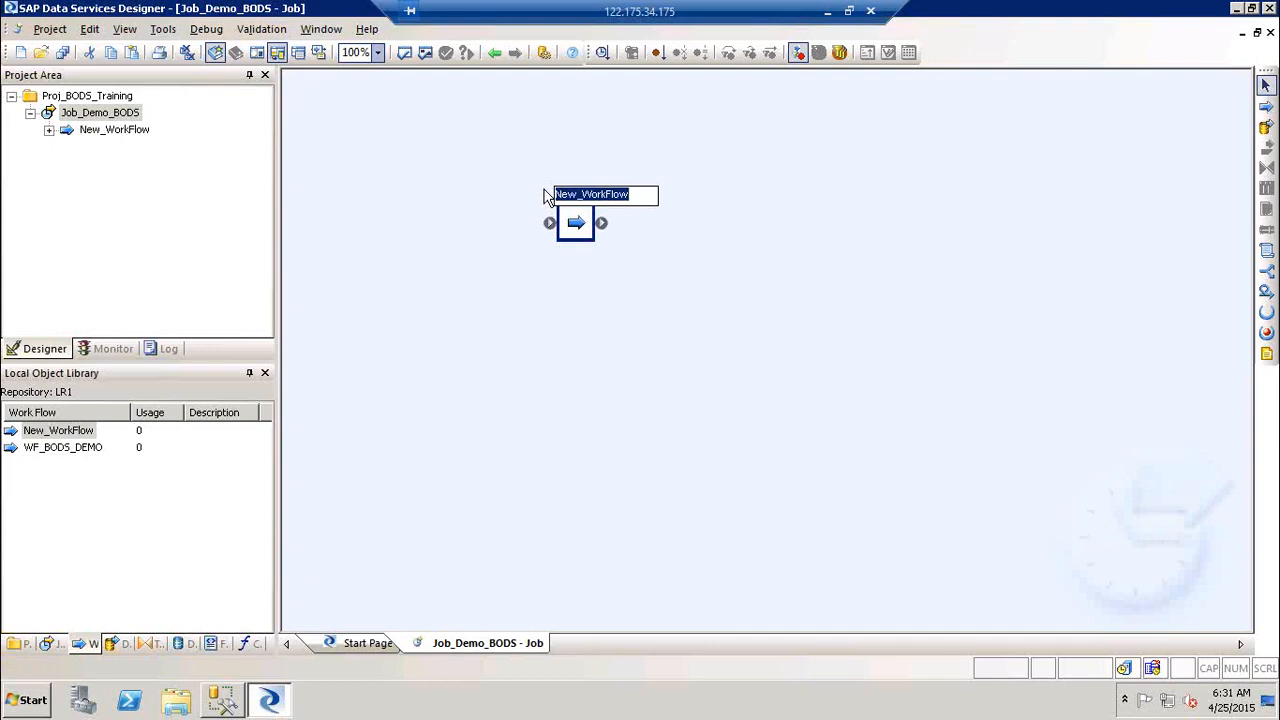
type("WF_DE")
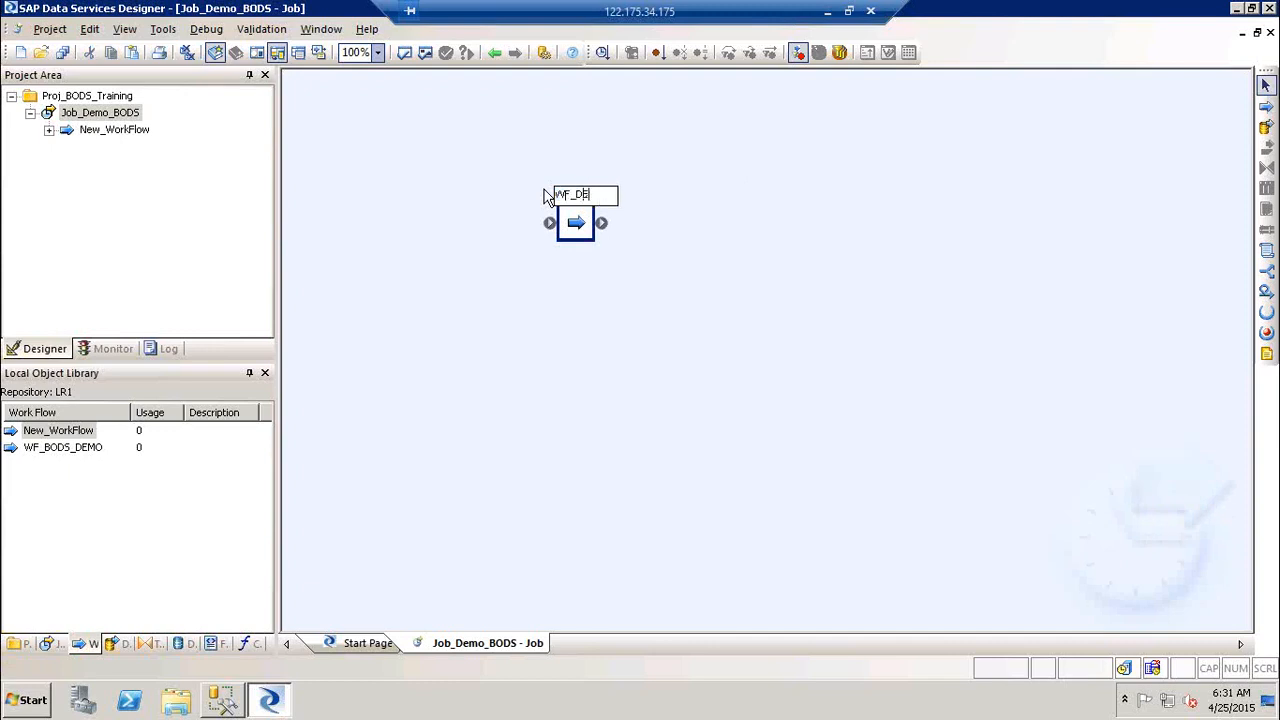
type("MO_BOD")
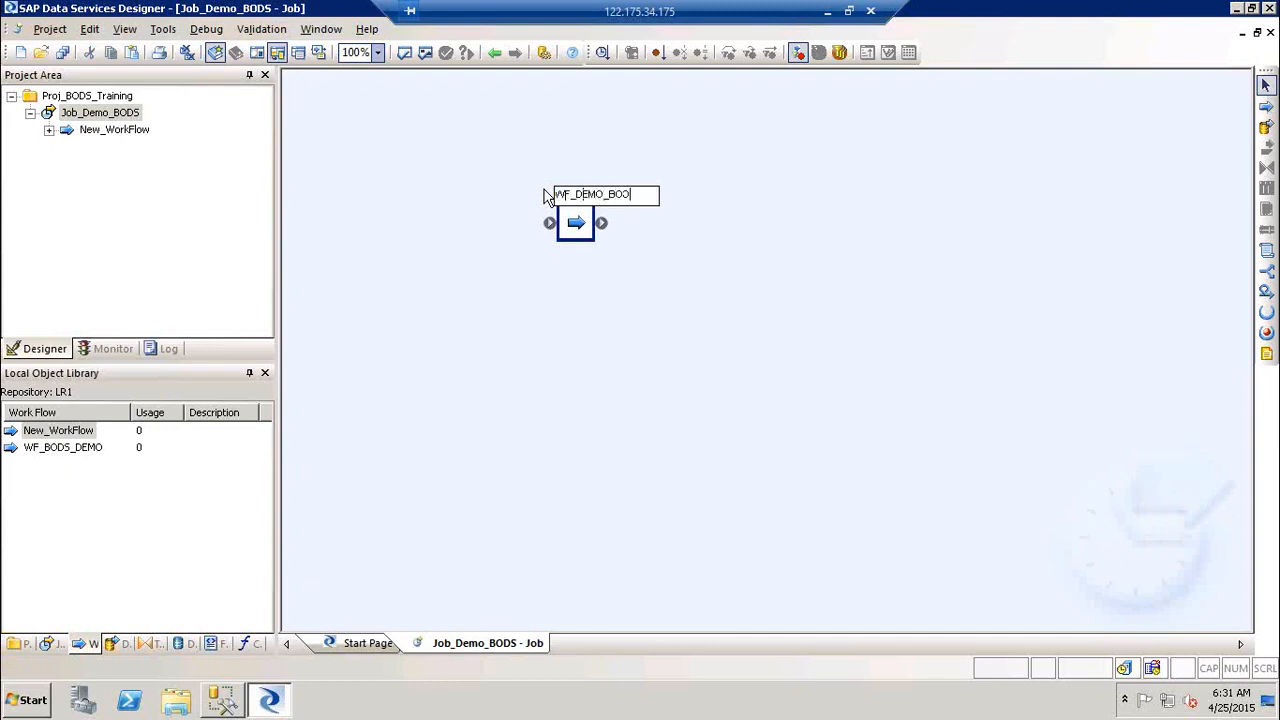
type("S_1")
left_click(387, 378)
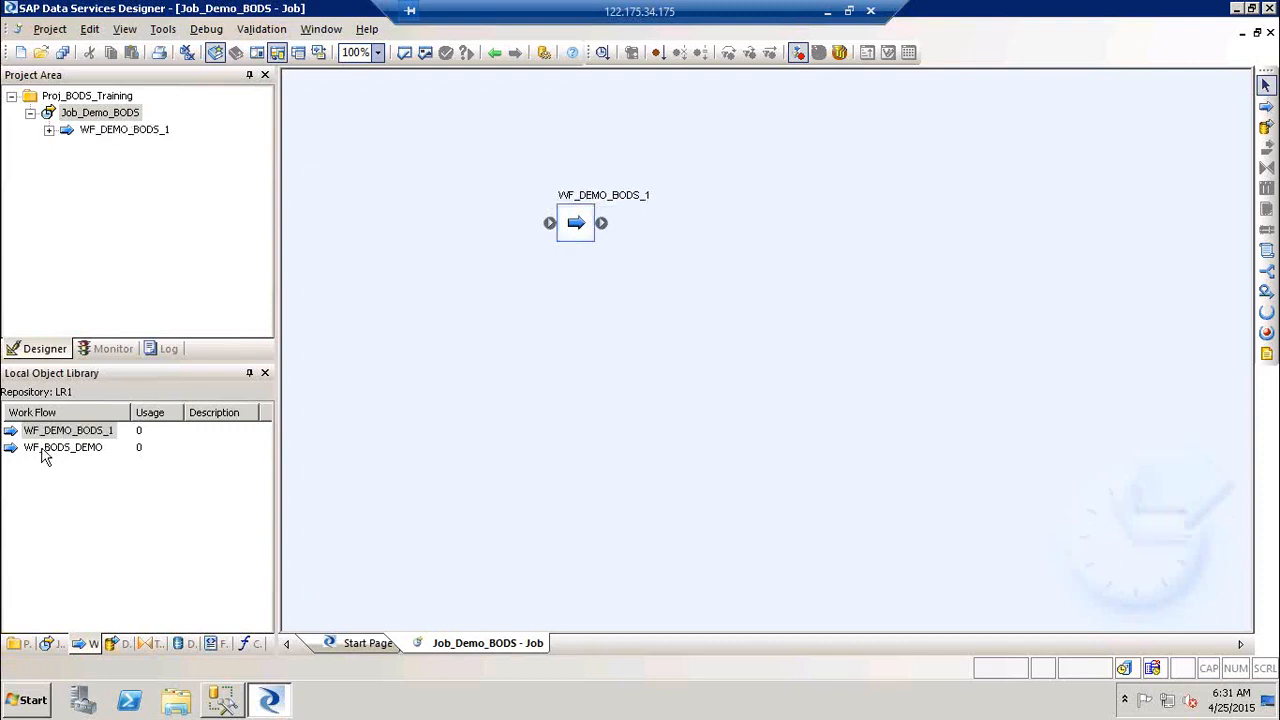
Step: Add WF_BODS_DEMO to the job above WF_DEMO_BODS_1 and connect it to WF_DEMO_BODS_1
left_click_drag(42, 455, 560, 305)
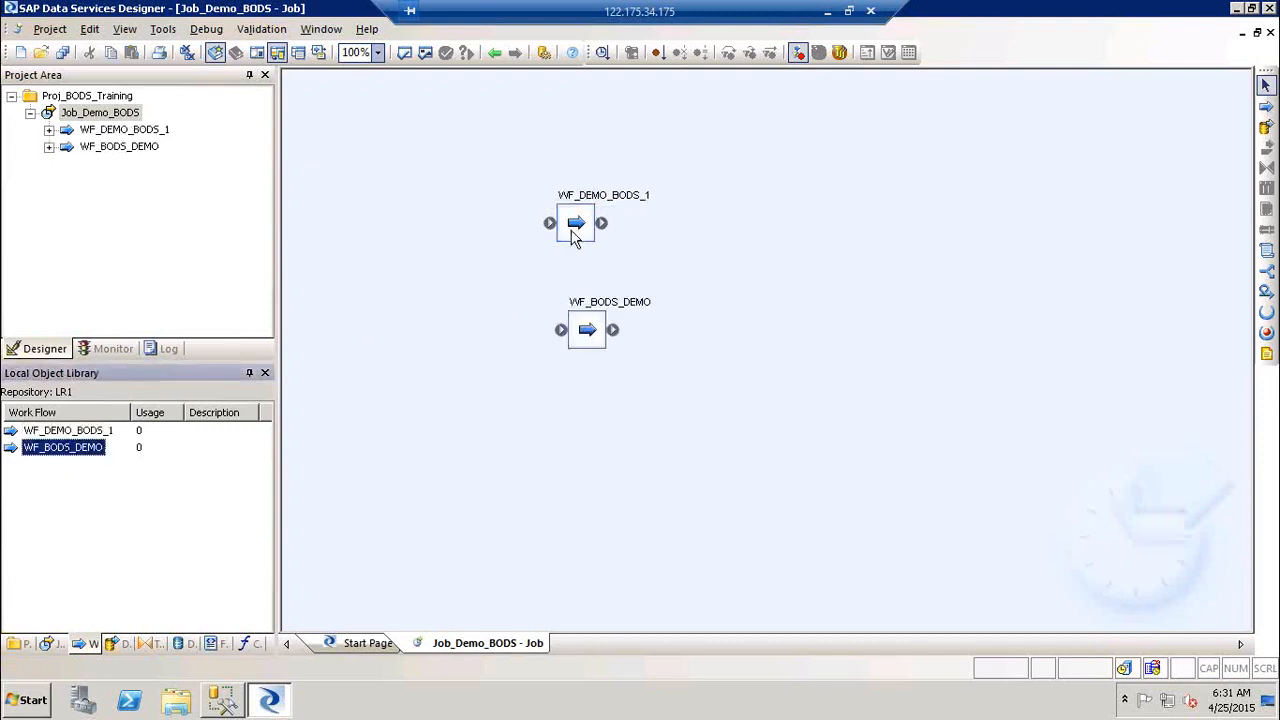
left_click_drag(575, 235, 759, 227)
left_click_drag(584, 334, 740, 212)
left_click_drag(557, 180, 620, 306)
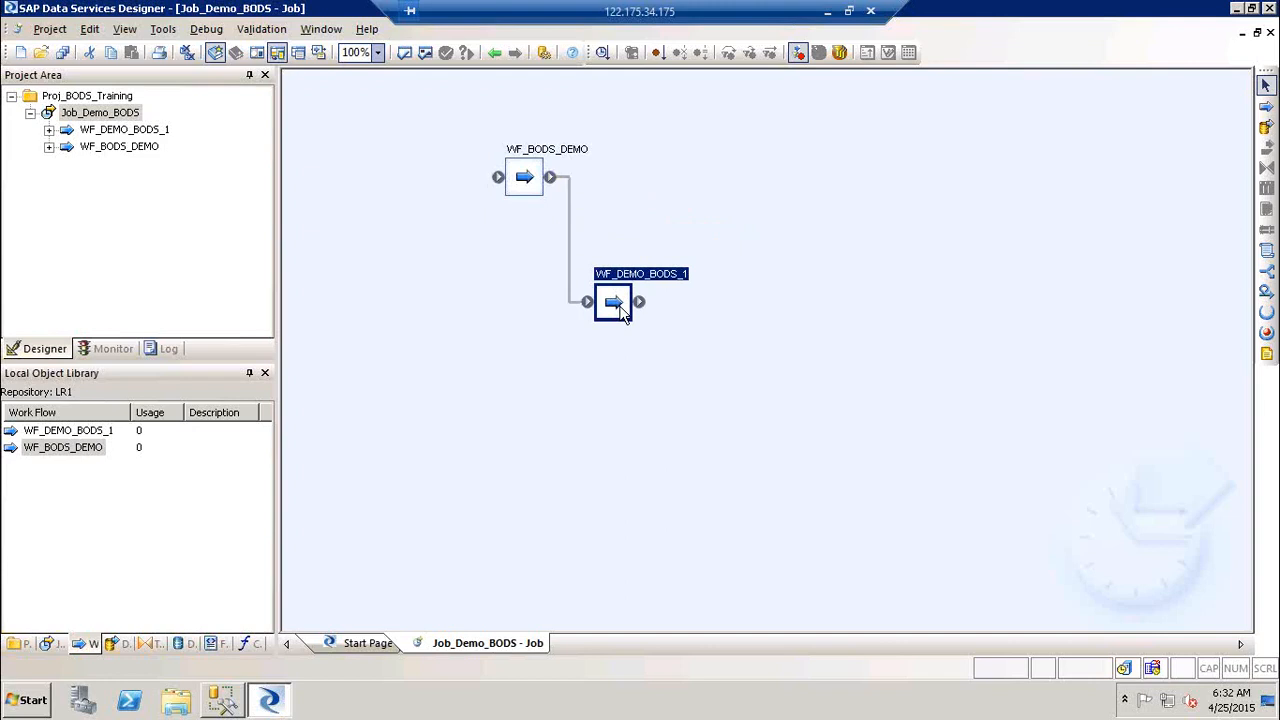
Step: Open WF_BODS_DEMO and place a new data flow in it
left_click(557, 158)
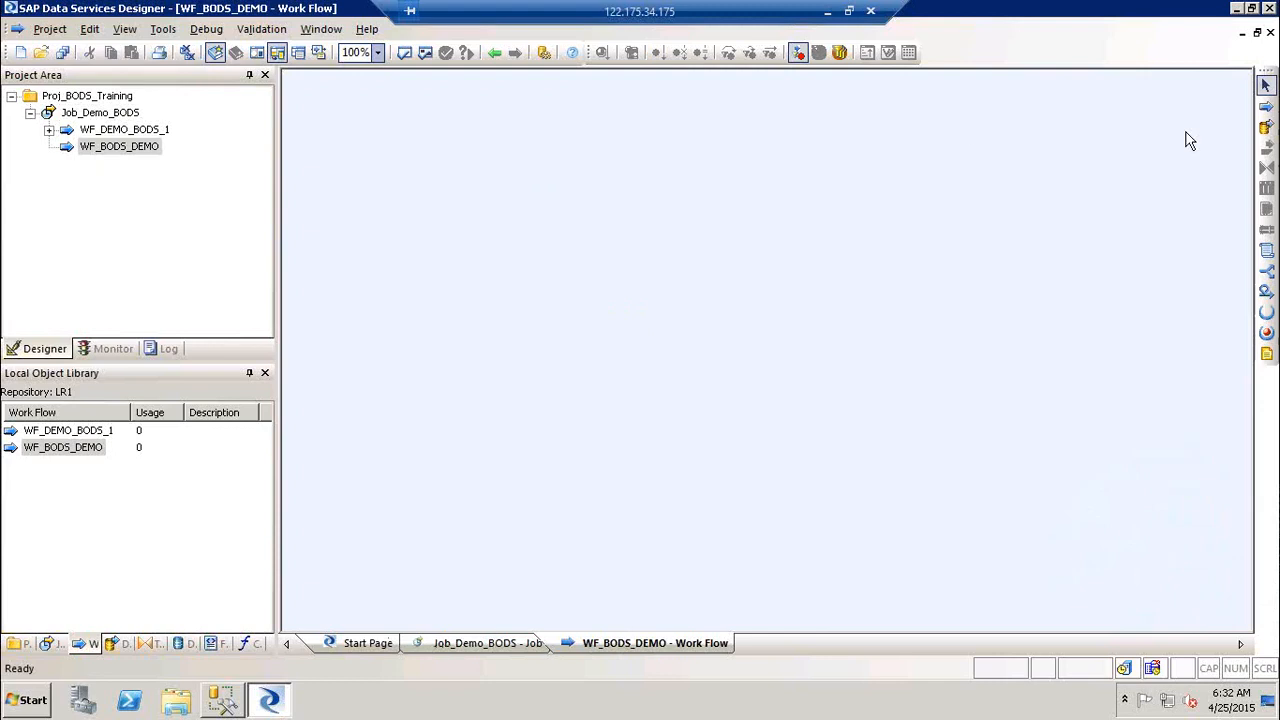
left_click(1265, 127)
left_click(524, 160)
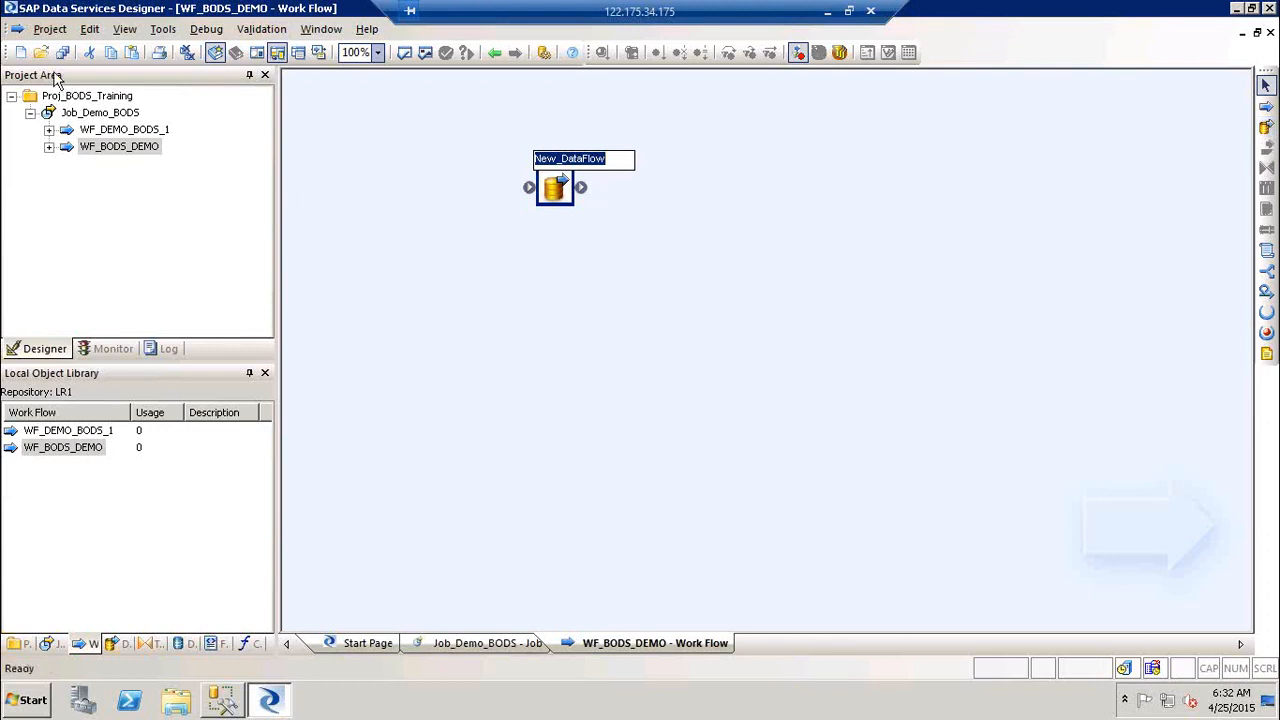
Step: Browse the Project > New menu and the Data Flows library context menus without creating anything
left_click(50, 29)
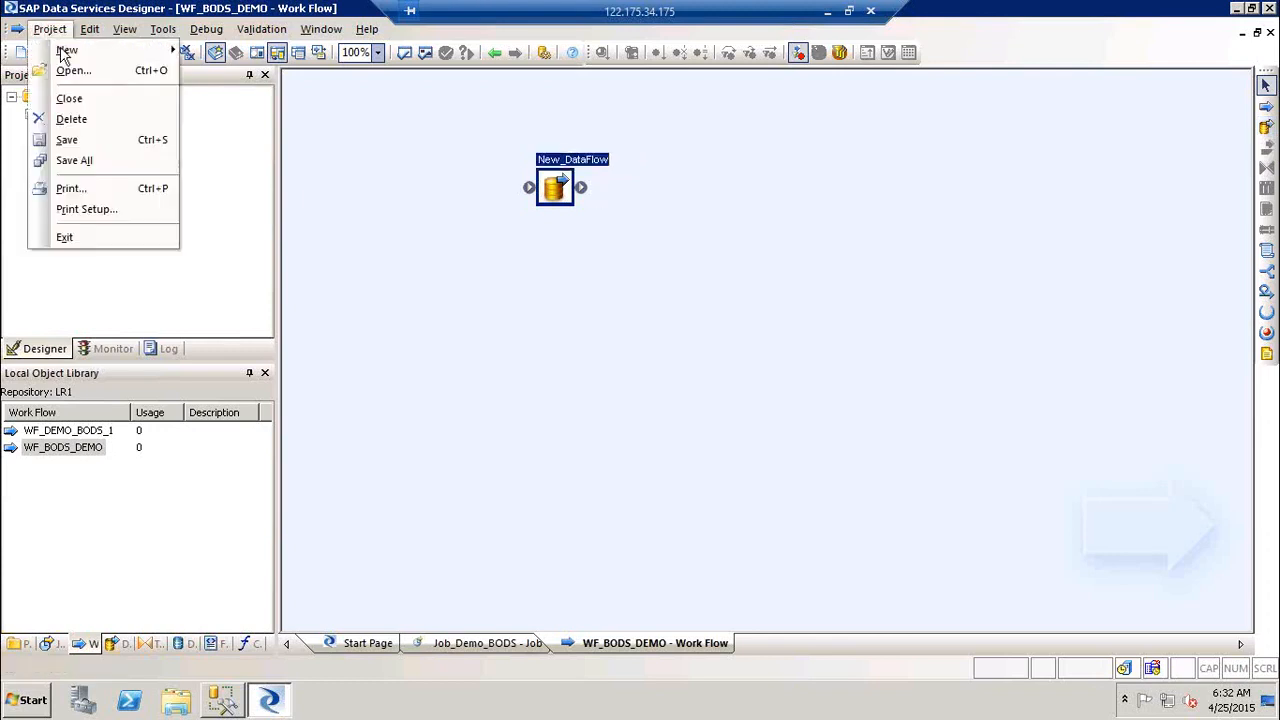
left_click(64, 52)
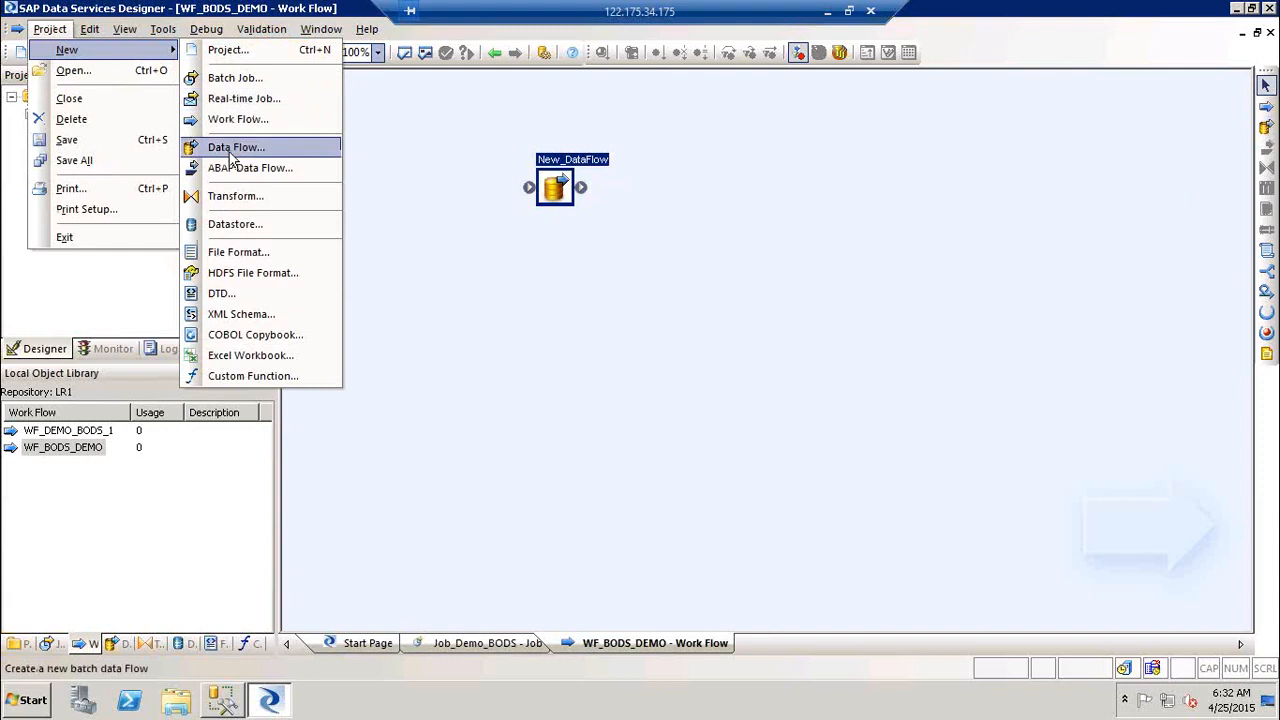
left_click(429, 560)
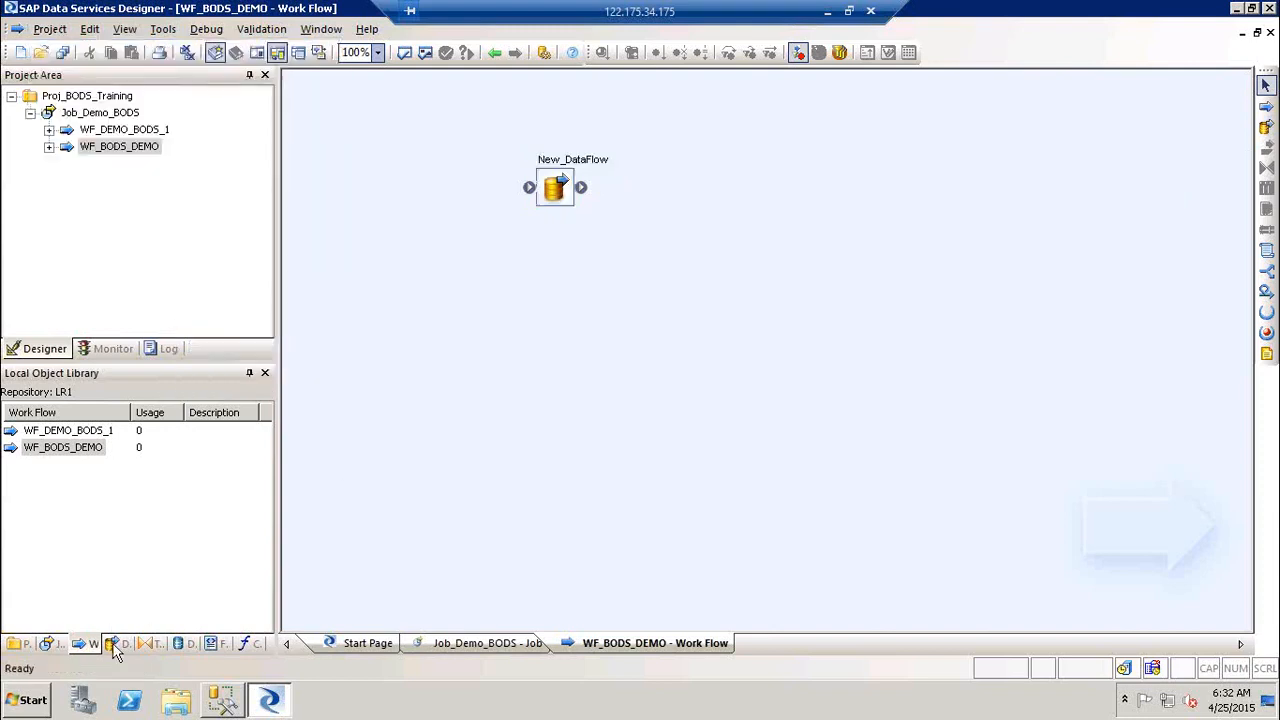
left_click(113, 643)
left_click(66, 430)
right_click(64, 430)
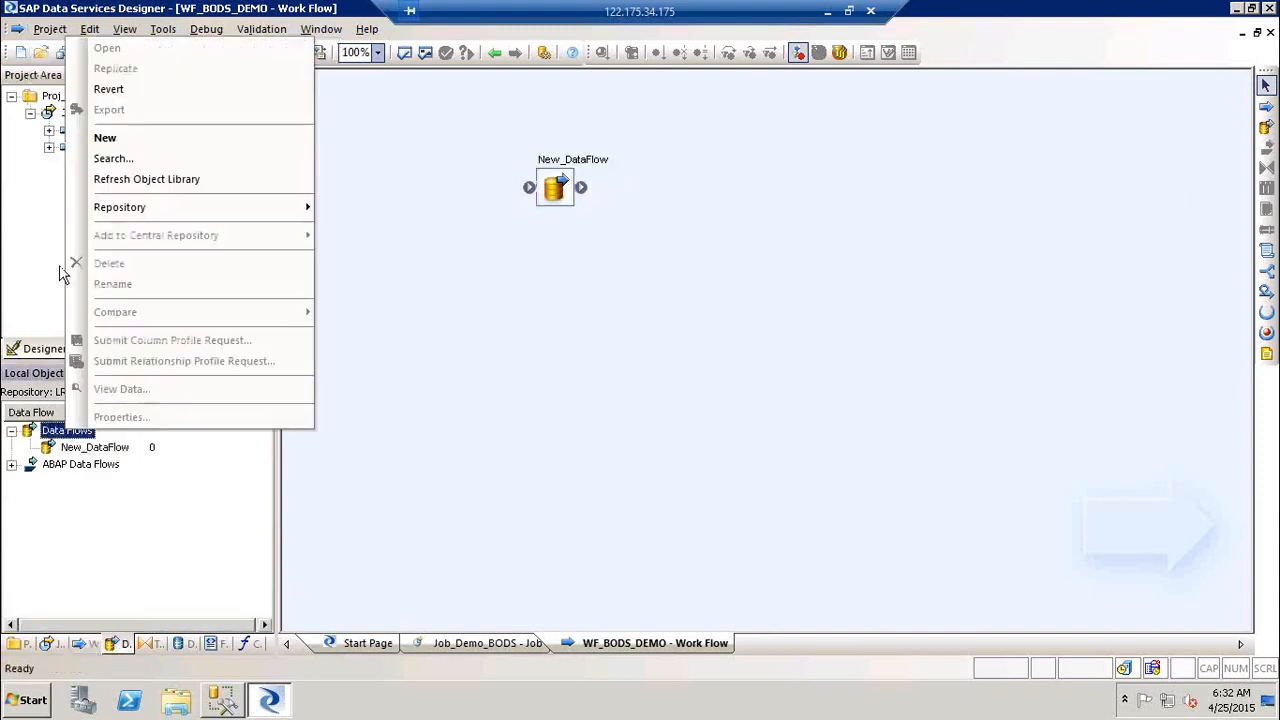
left_click(171, 520)
right_click(171, 520)
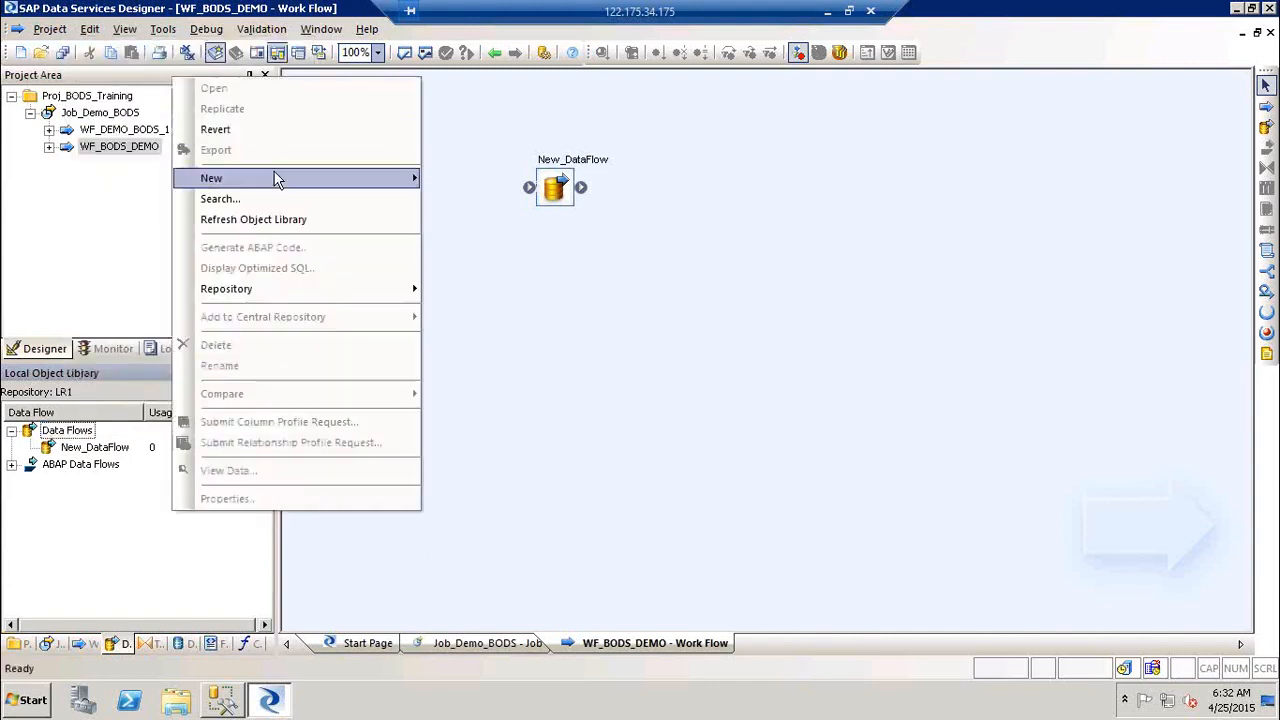
mouse_move(280, 178)
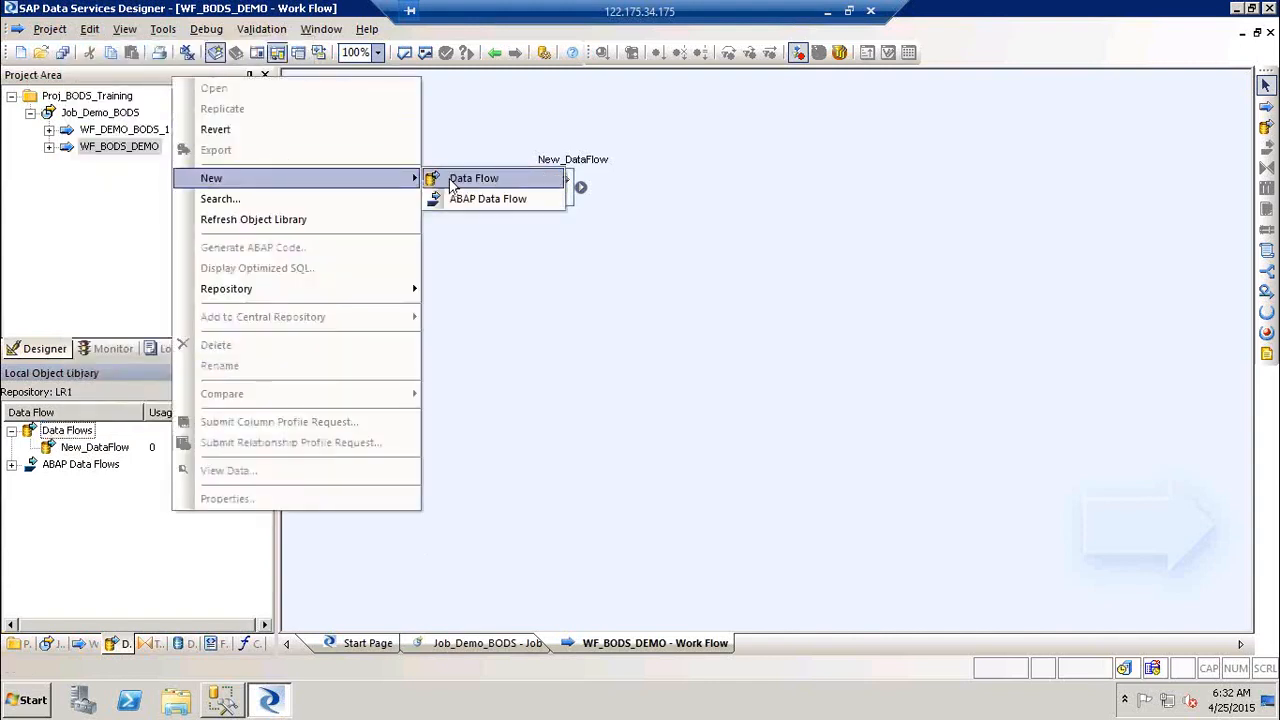
left_click(630, 363)
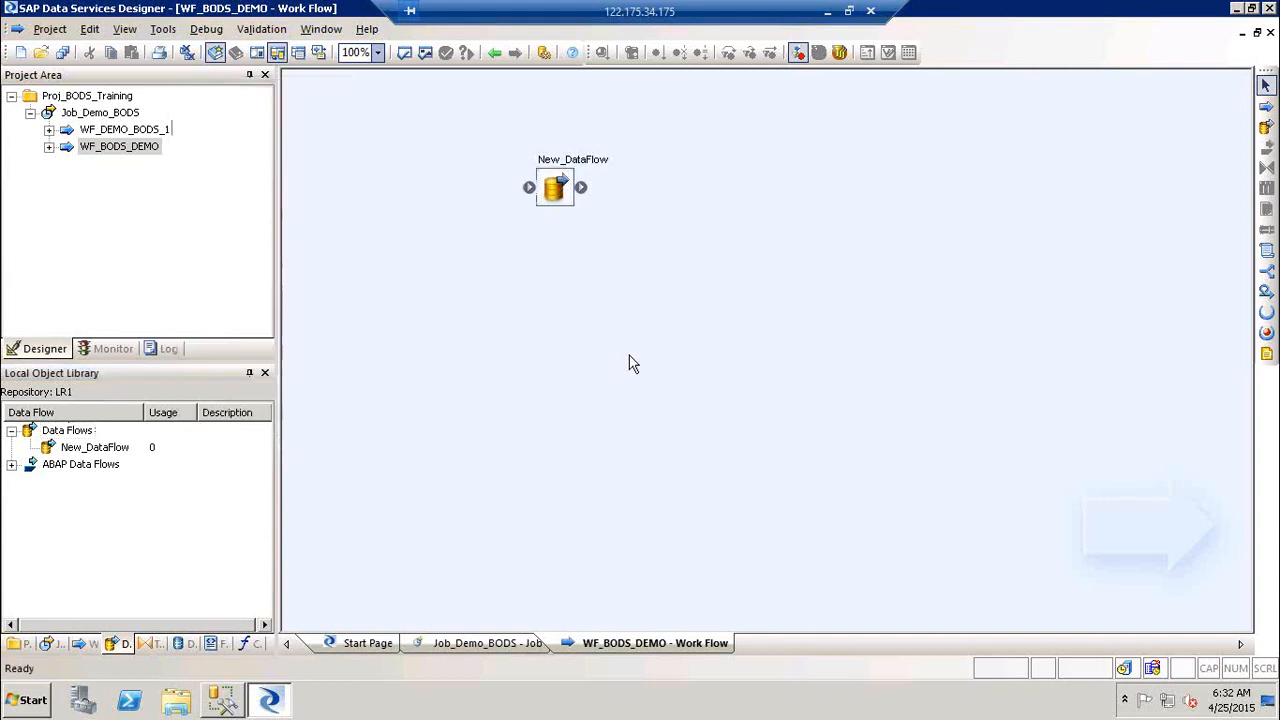
Step: Begin renaming the new data flow to DF_Demo1
left_click(565, 190)
left_click(565, 190)
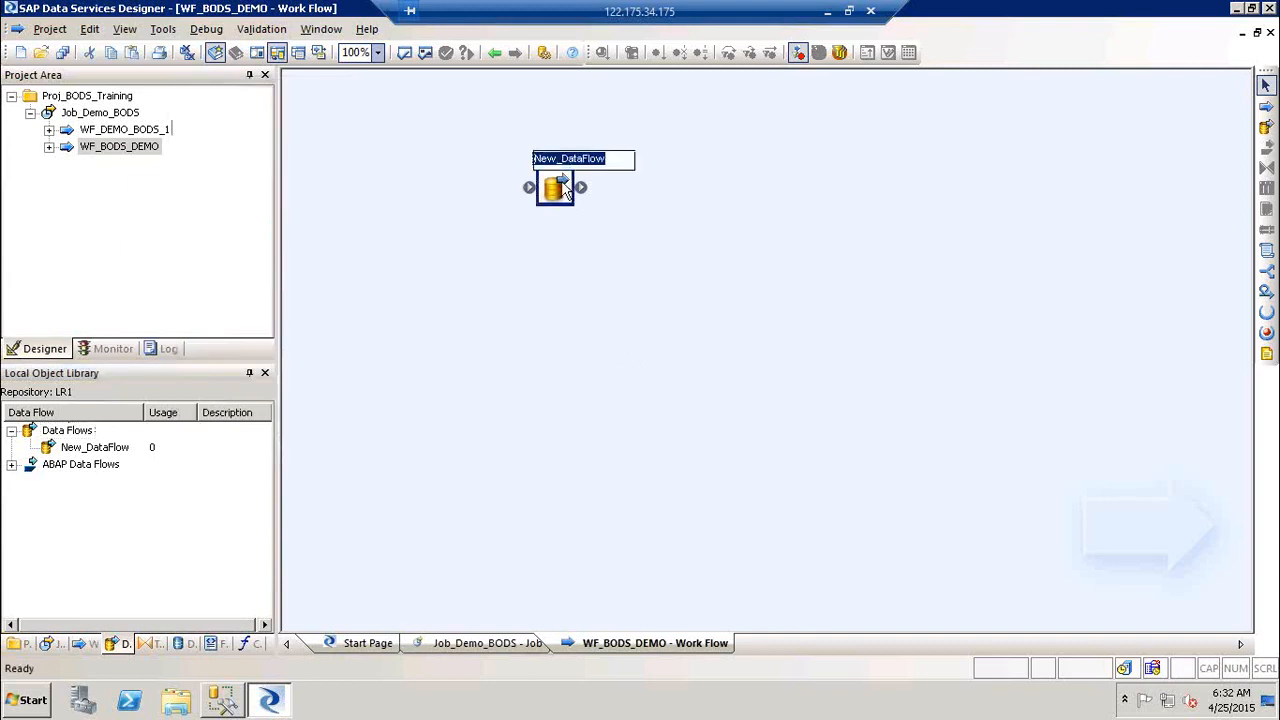
type("DF_")
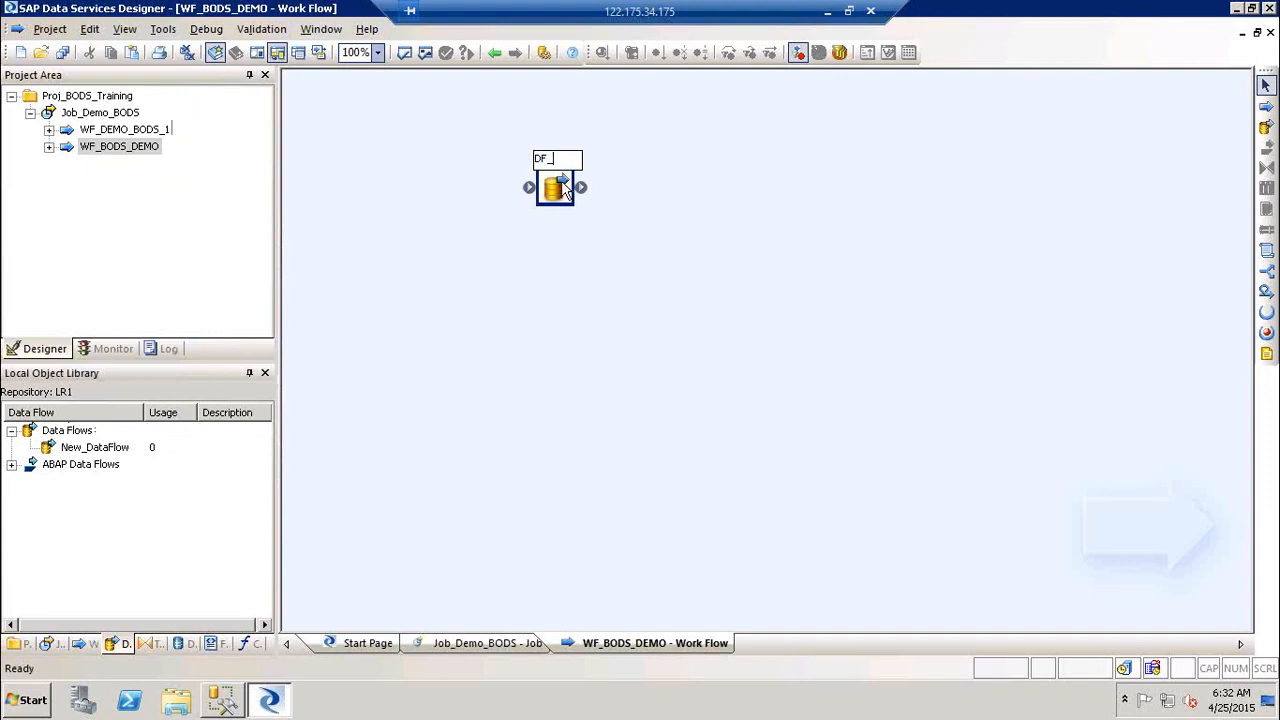
type("Demo")
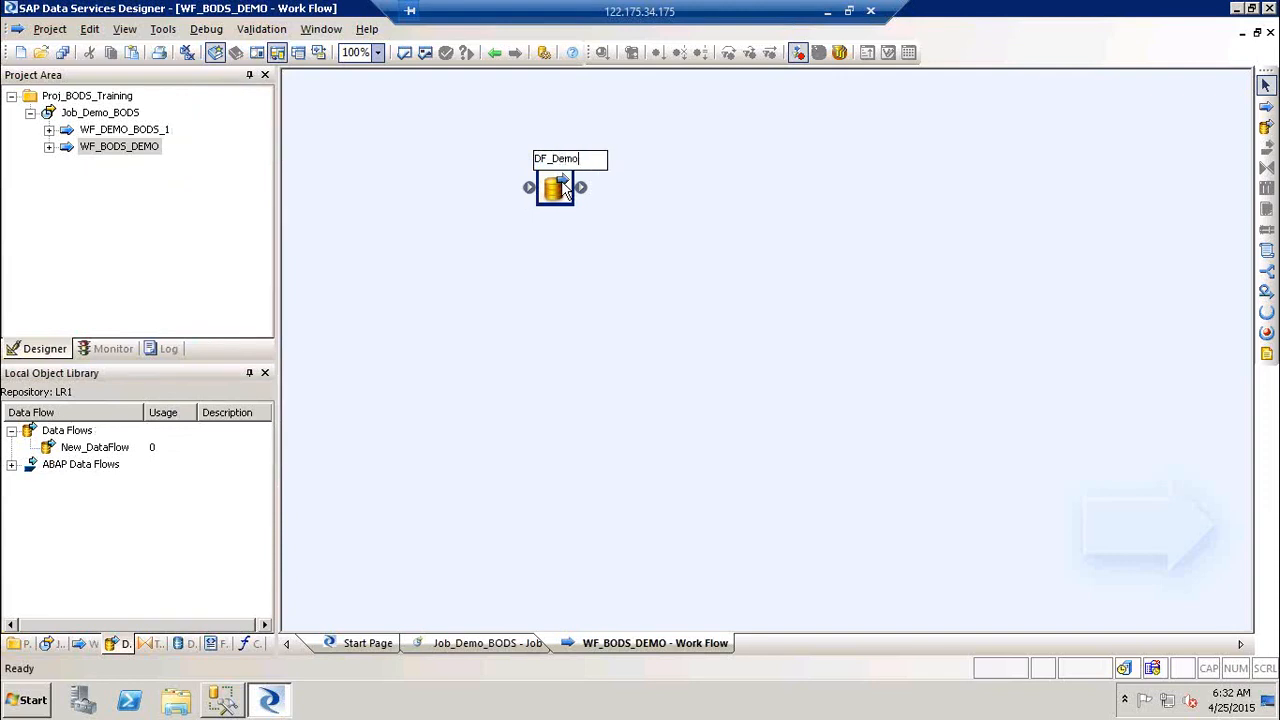
type("1")
Step: Add a second data flow DF_DEMO2, link DF_Demo1 to it, and return to Job_Demo_BODS
left_click(708, 236)
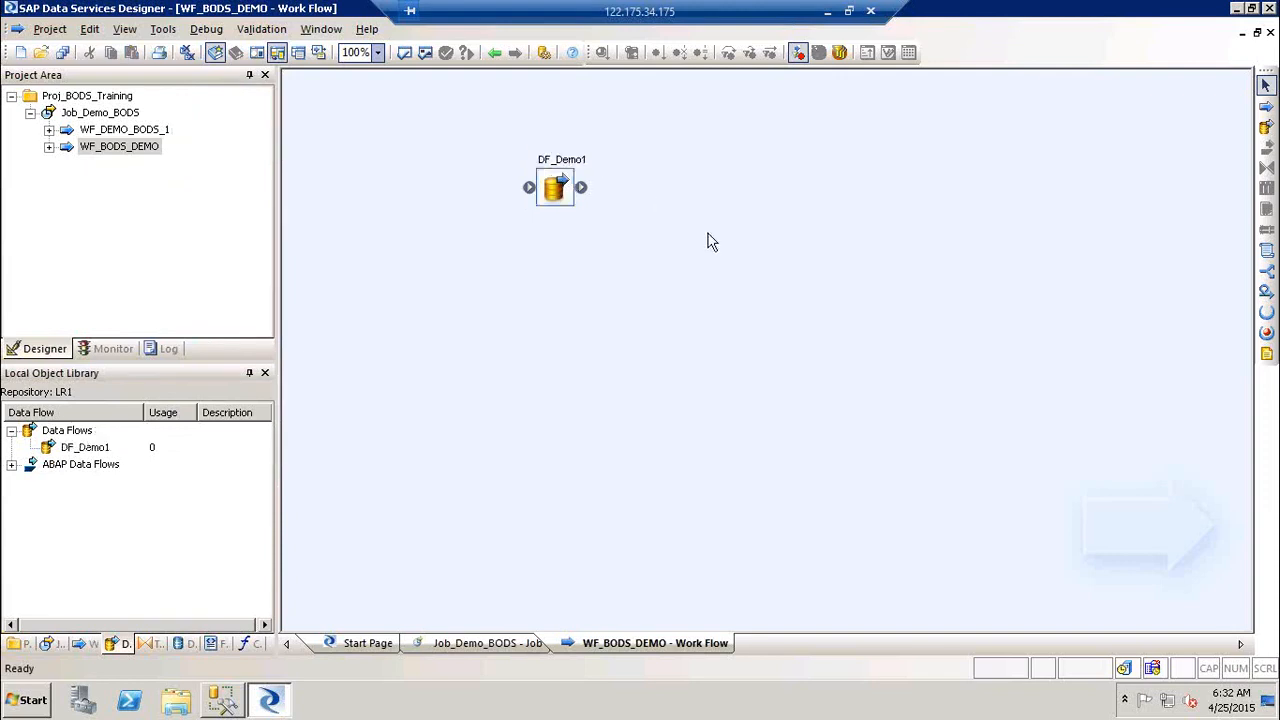
left_click(1266, 128)
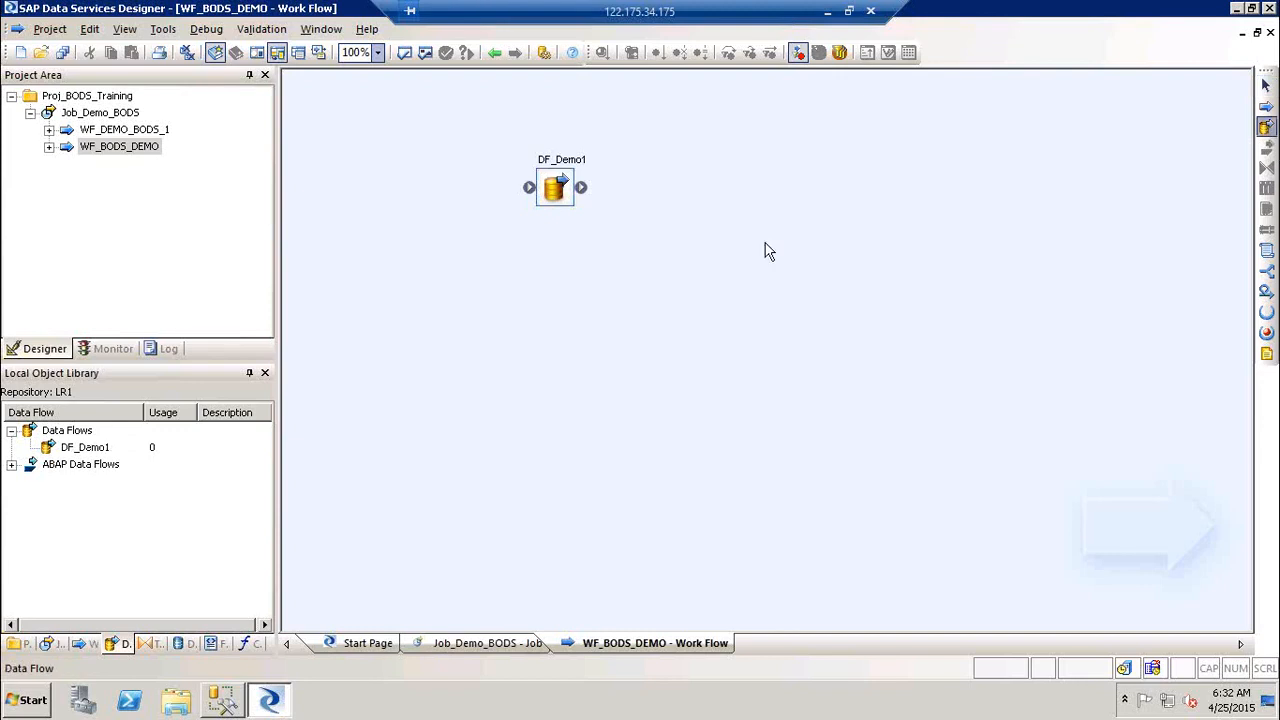
left_click(652, 263)
type("F_DEMO")
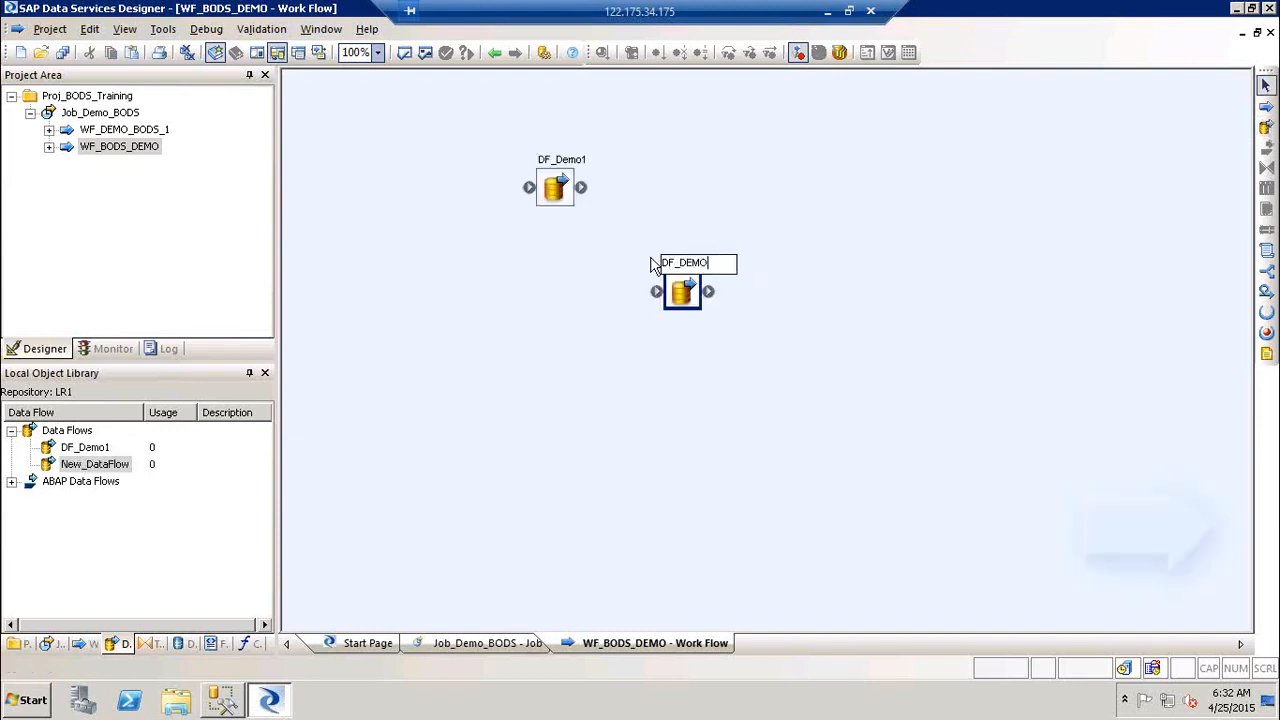
type("_")
key("BackSpace")
type("2")
left_click(945, 458)
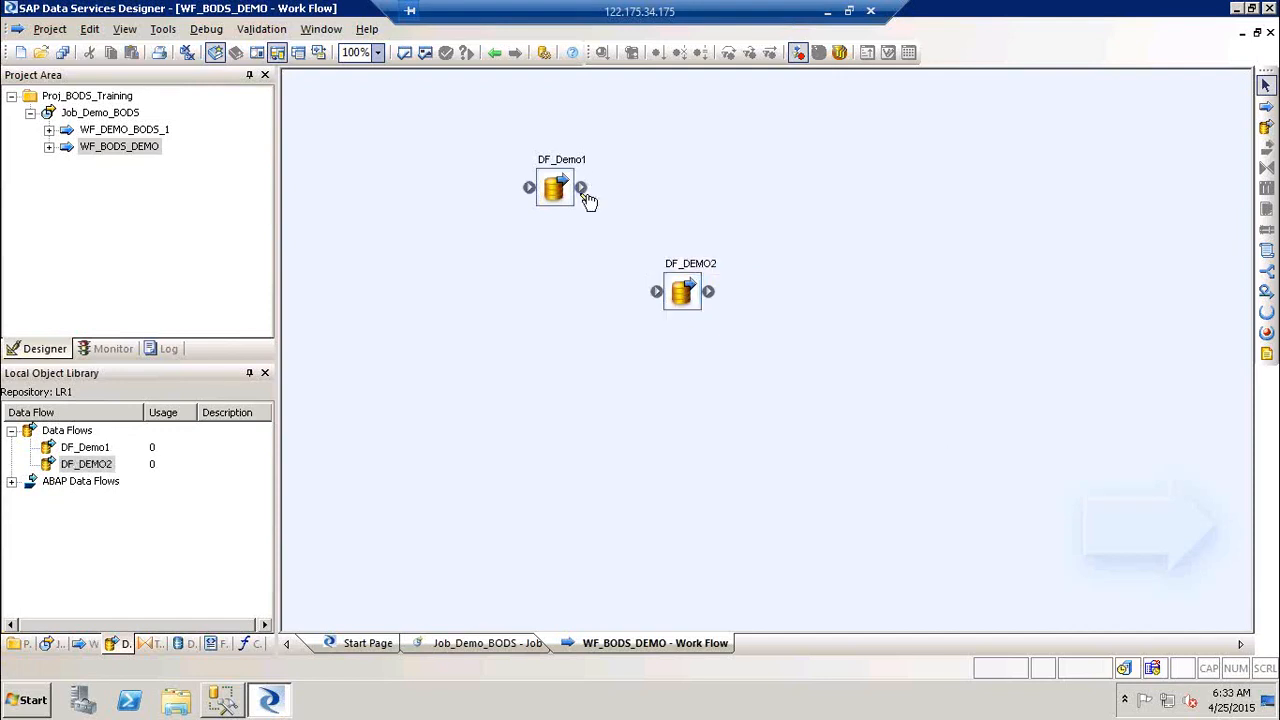
left_click_drag(582, 188, 661, 293)
left_click(492, 53)
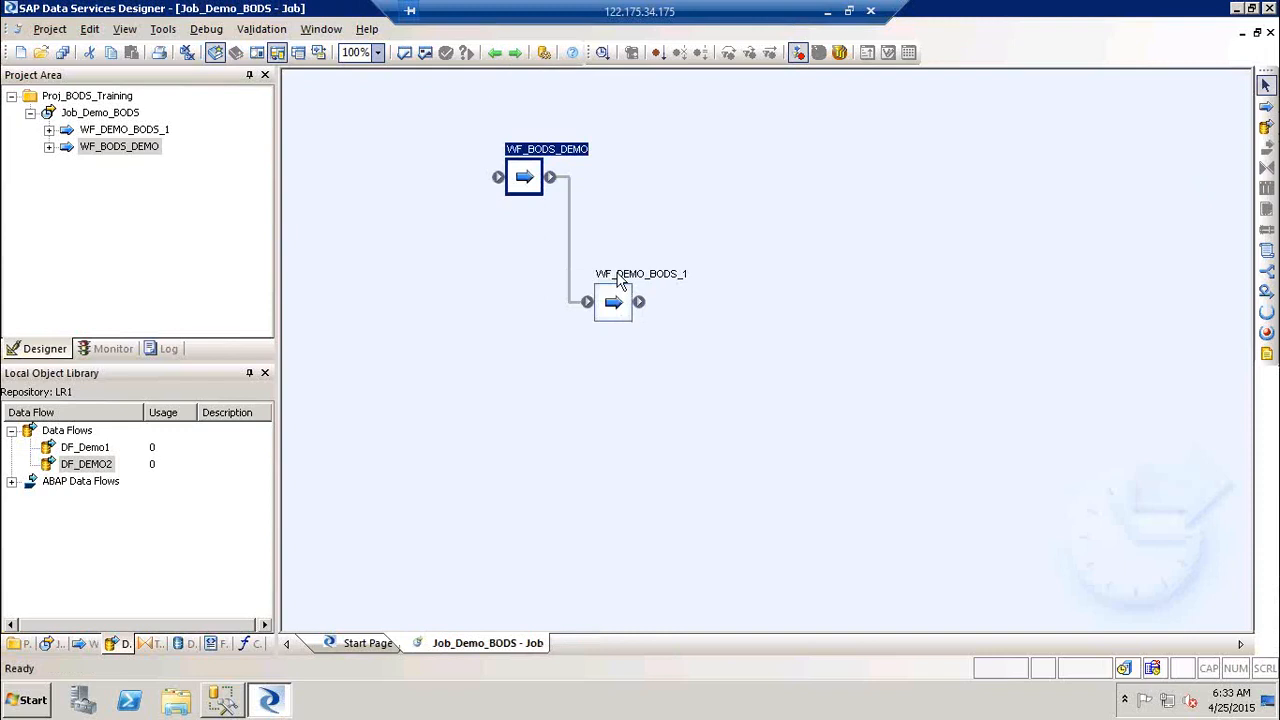
Step: Open the WF_DEMO_BODS_1 work flow and add a data flow named DF_DEMO3
double_click(612, 278)
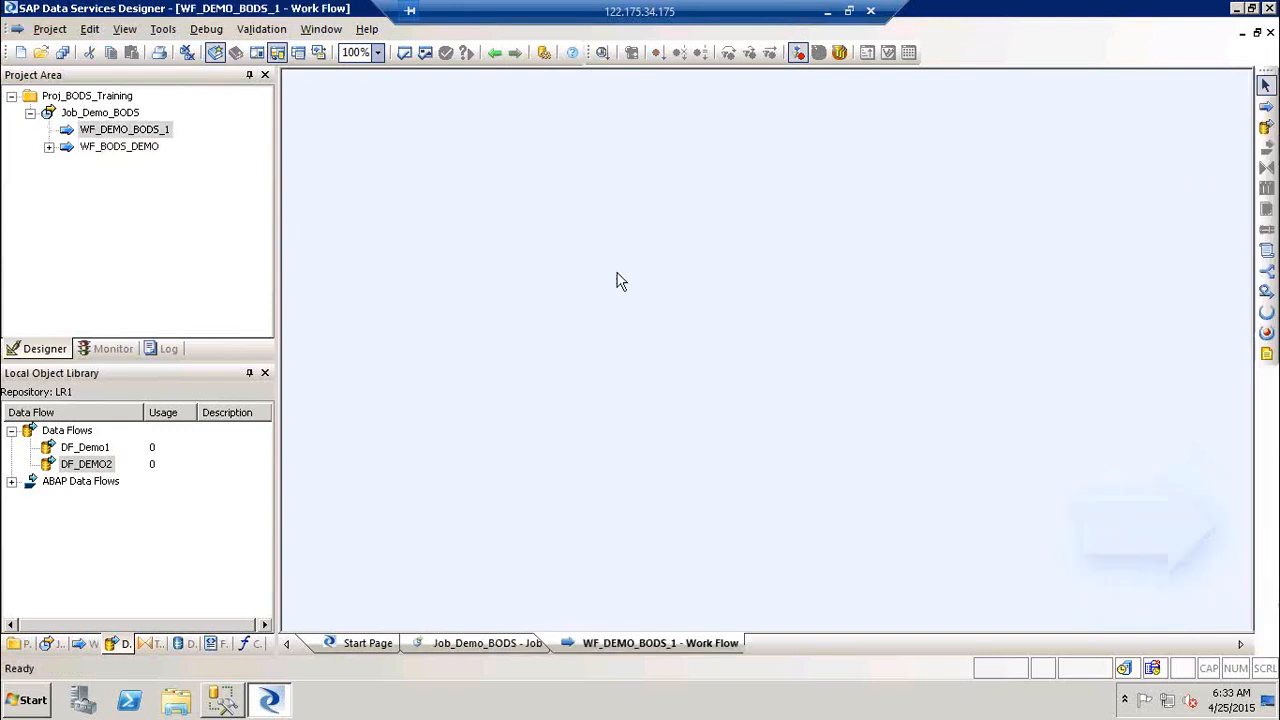
left_click(1266, 128)
left_click(640, 189)
type("D")
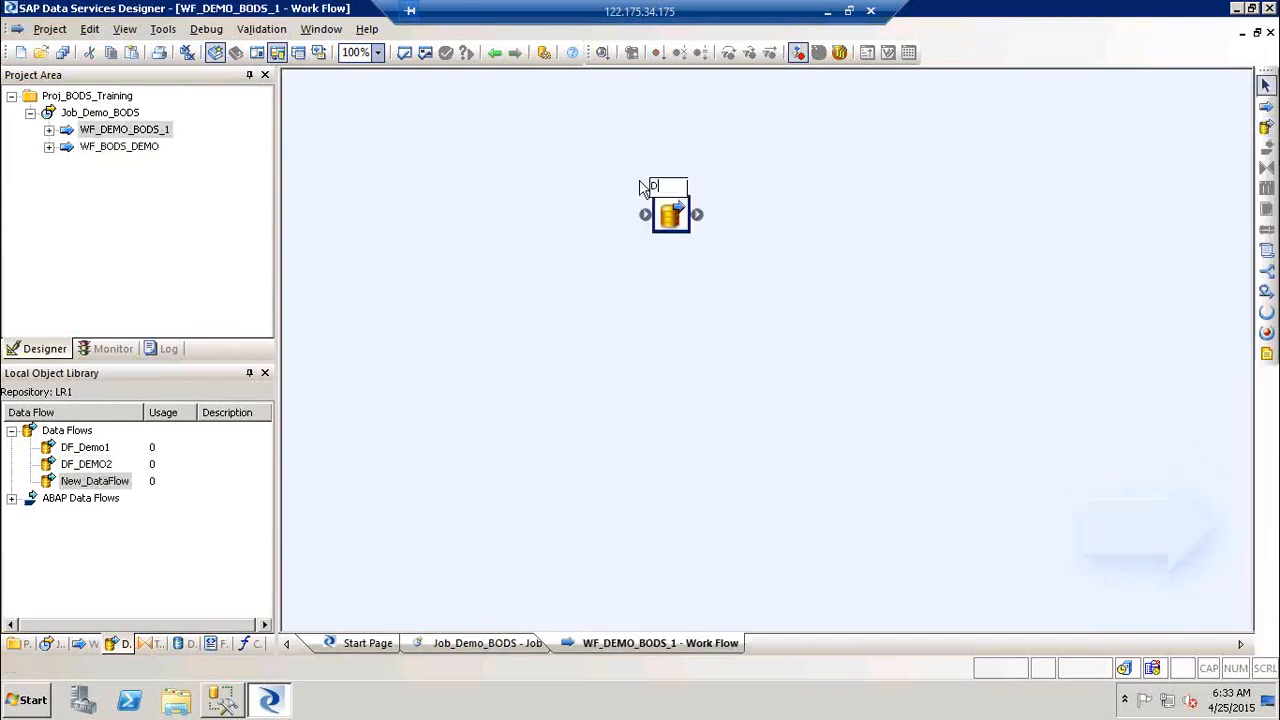
type("F_DEMO3")
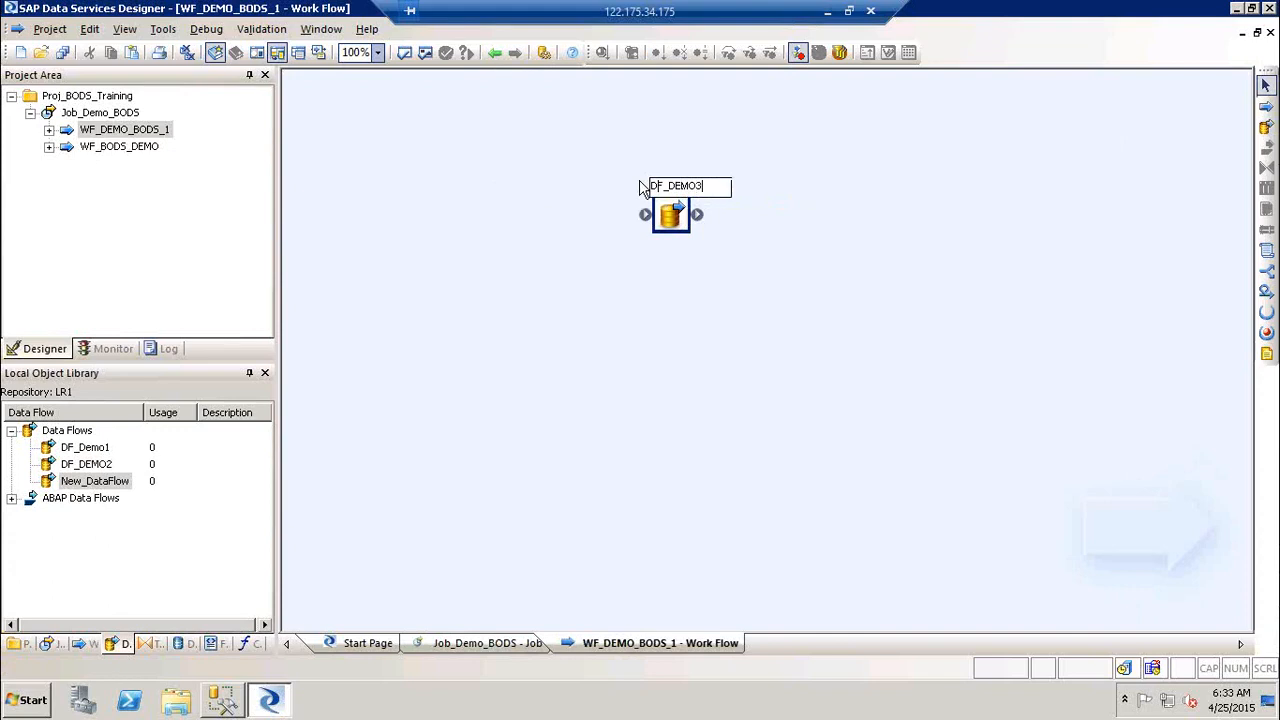
left_click(1003, 292)
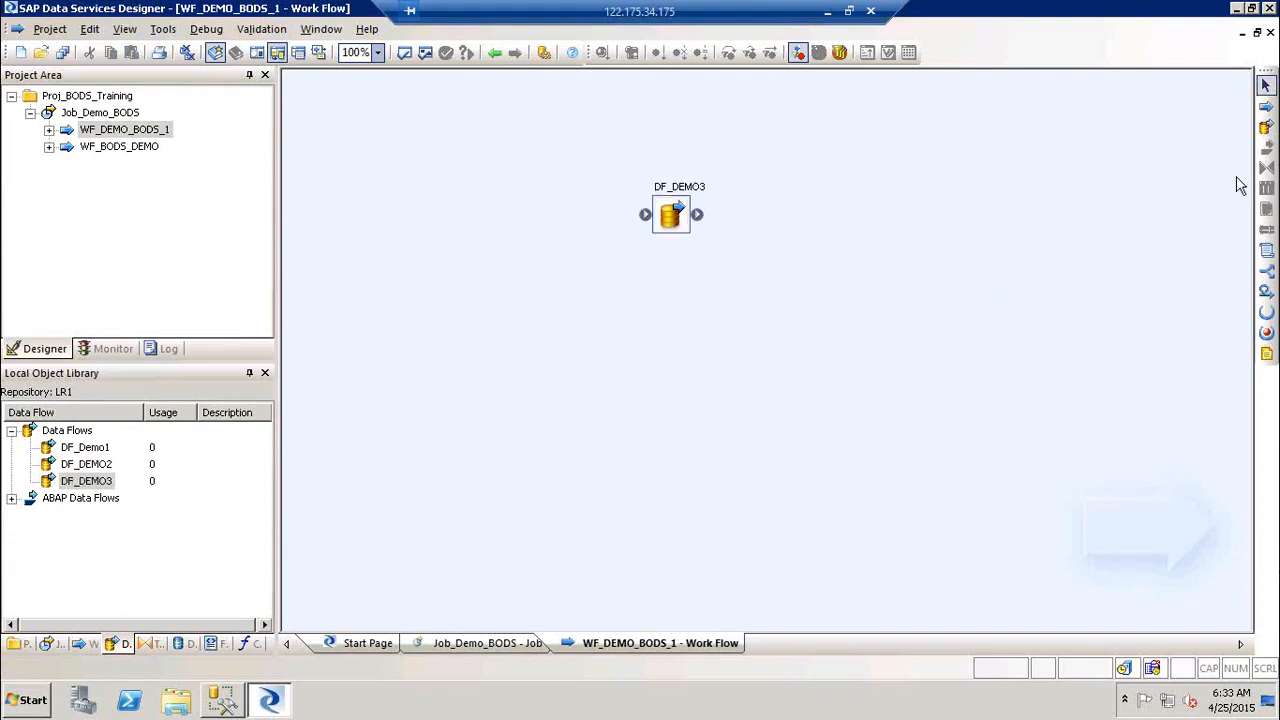
Step: Add a second data flow named DF_DEMO4 below DF_DEMO3
left_click(1265, 127)
left_click(764, 288)
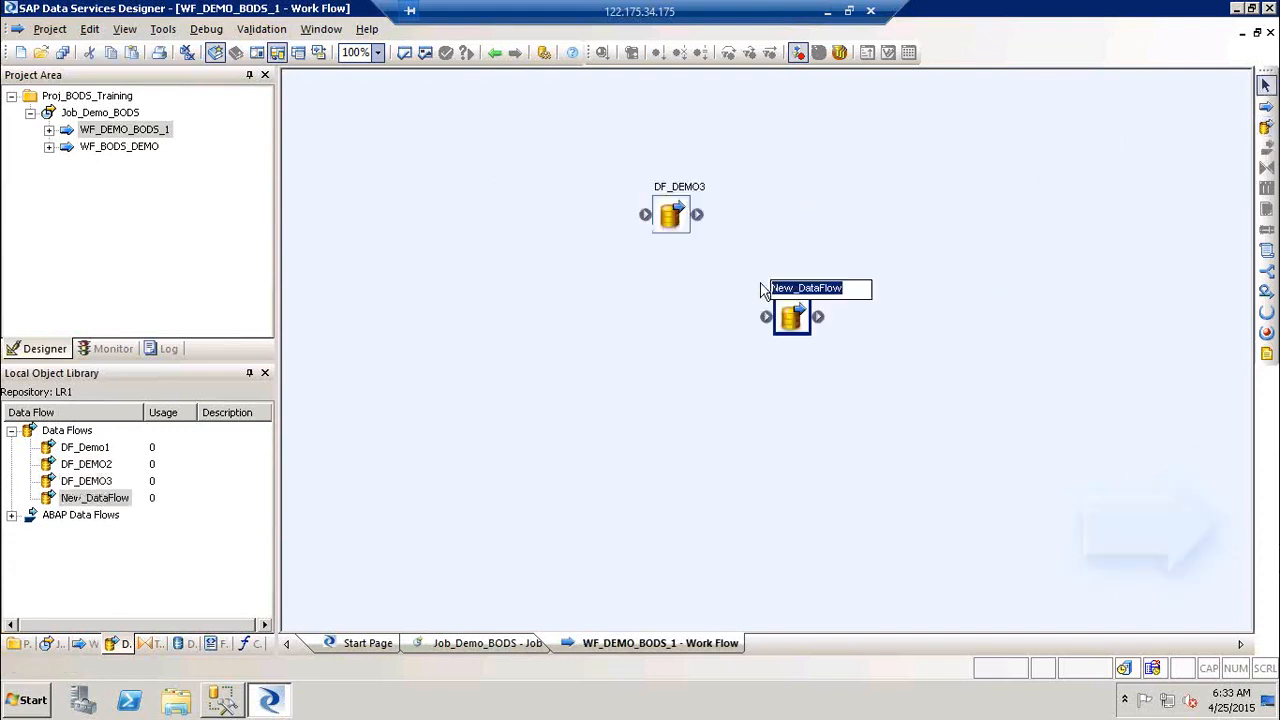
type("DEMO_")
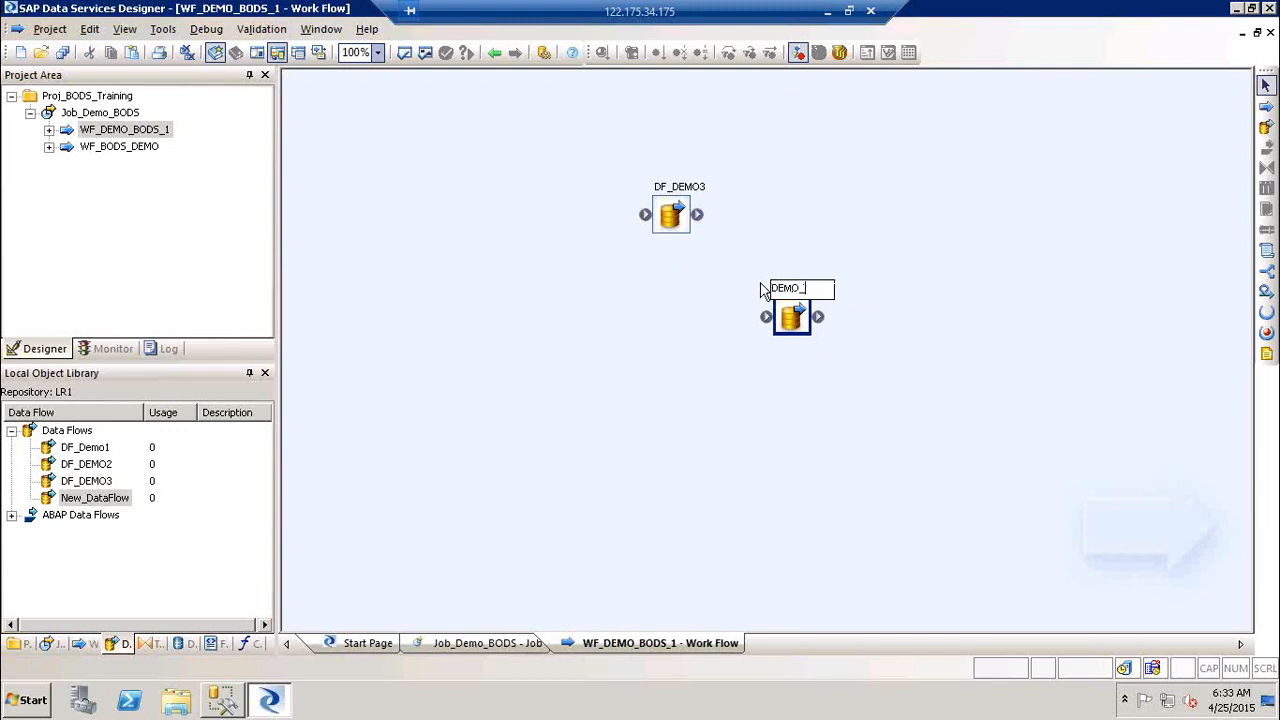
key("BackSpace")
key("BackSpace")
key("BackSpace")
key("BackSpace")
type("F_DEMO4")
key("Return")
Step: Connect DF_DEMO3's output to DF_DEMO4's input and select the new link
left_click_drag(706, 221, 766, 314)
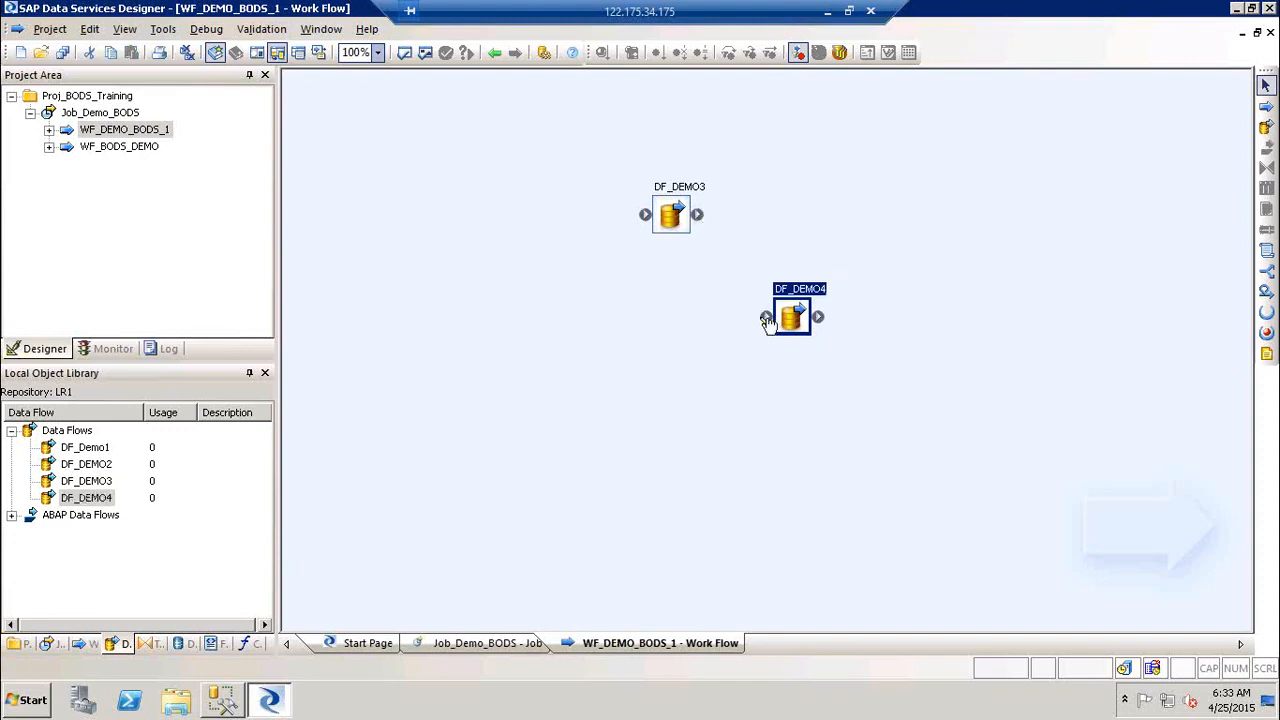
left_click(783, 228)
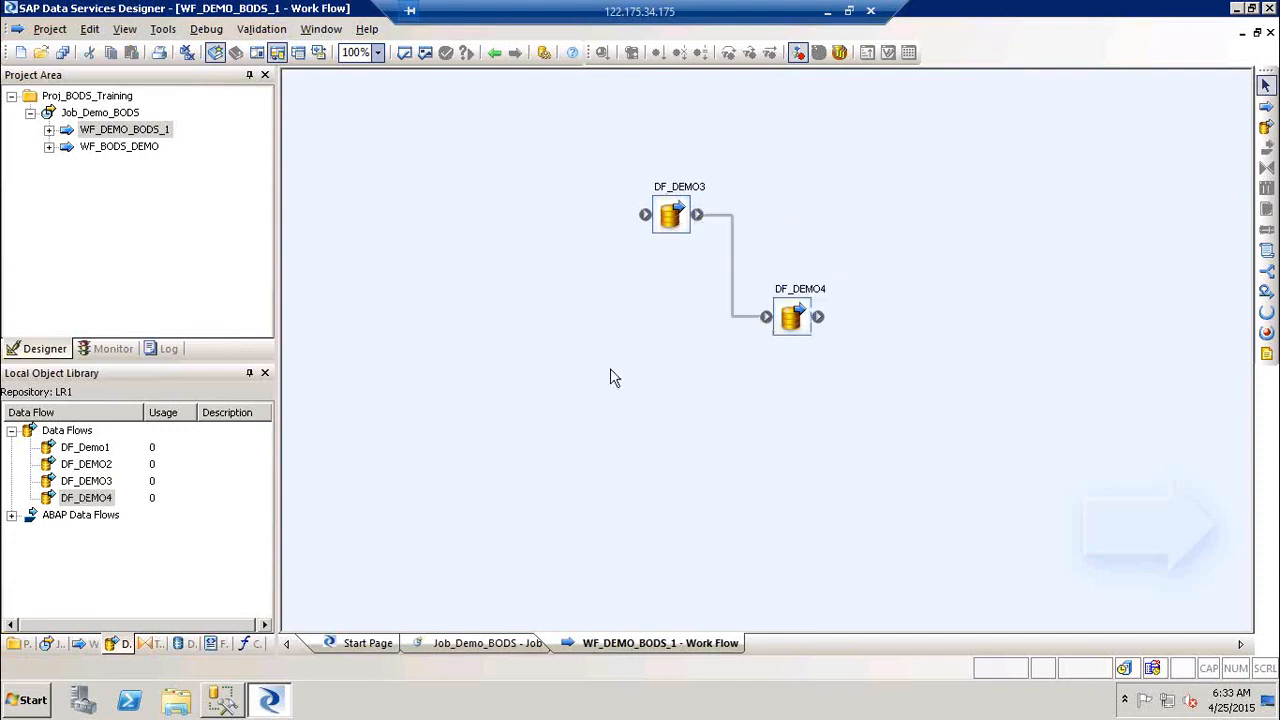
left_click(732, 300)
Step: Expand both work flows in the project tree, then open WF_BODS_DEMO and its DF_Demo1 data flow
left_click(48, 131)
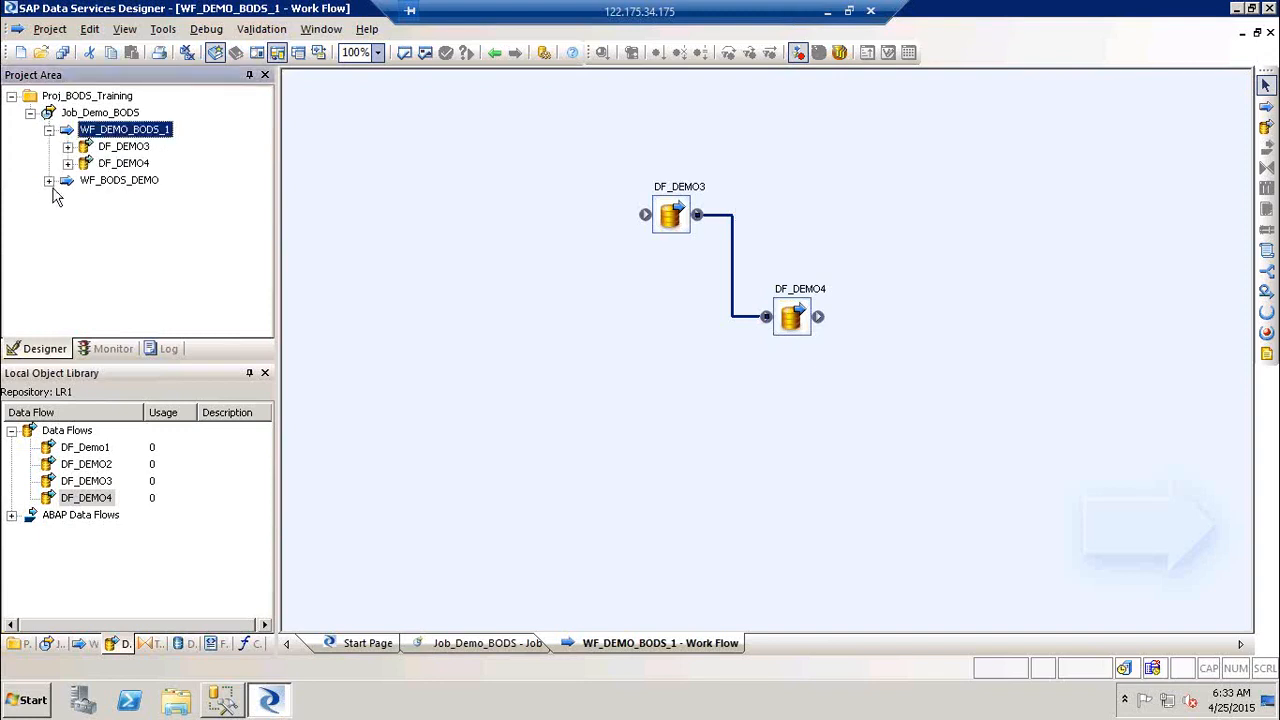
left_click(48, 181)
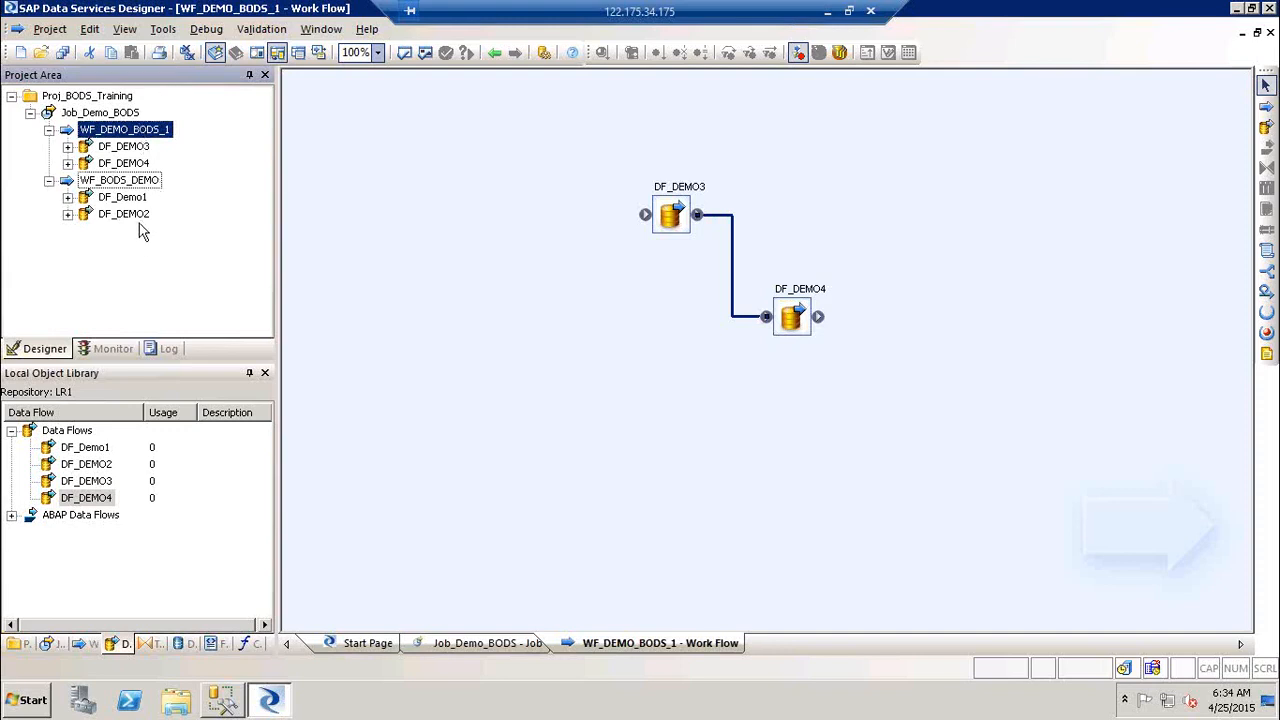
left_click(917, 91)
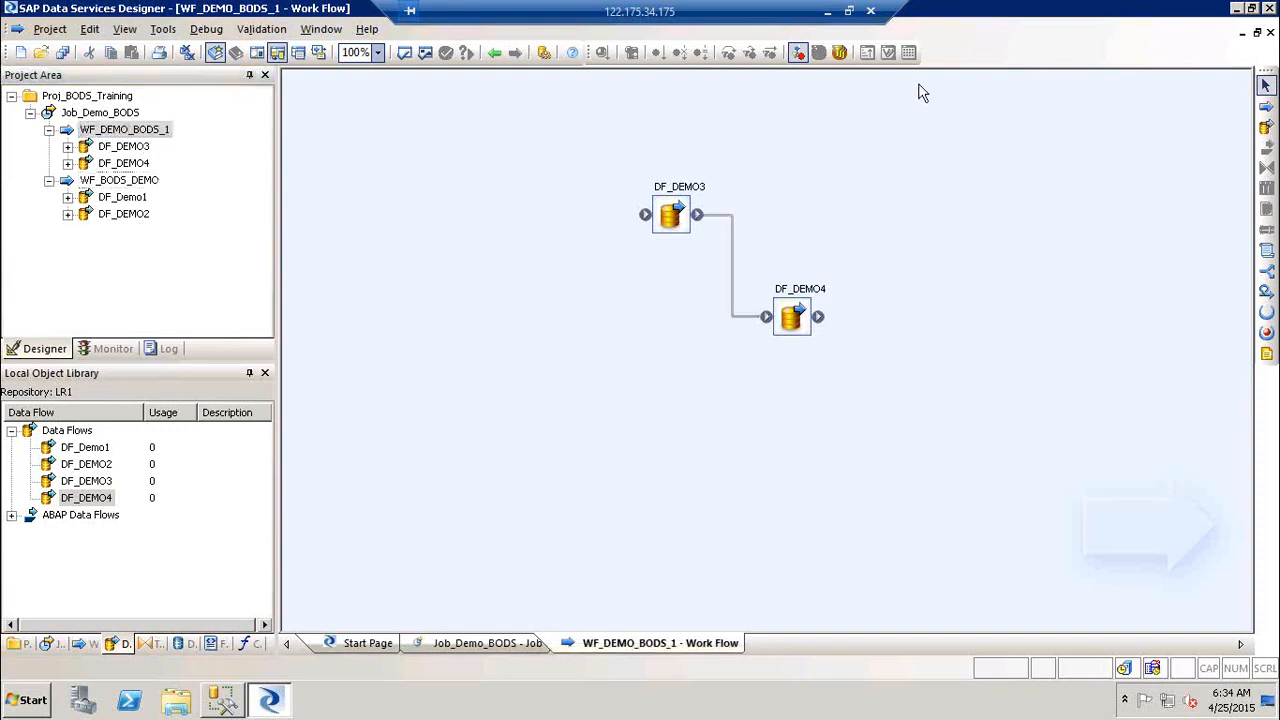
left_click(492, 52)
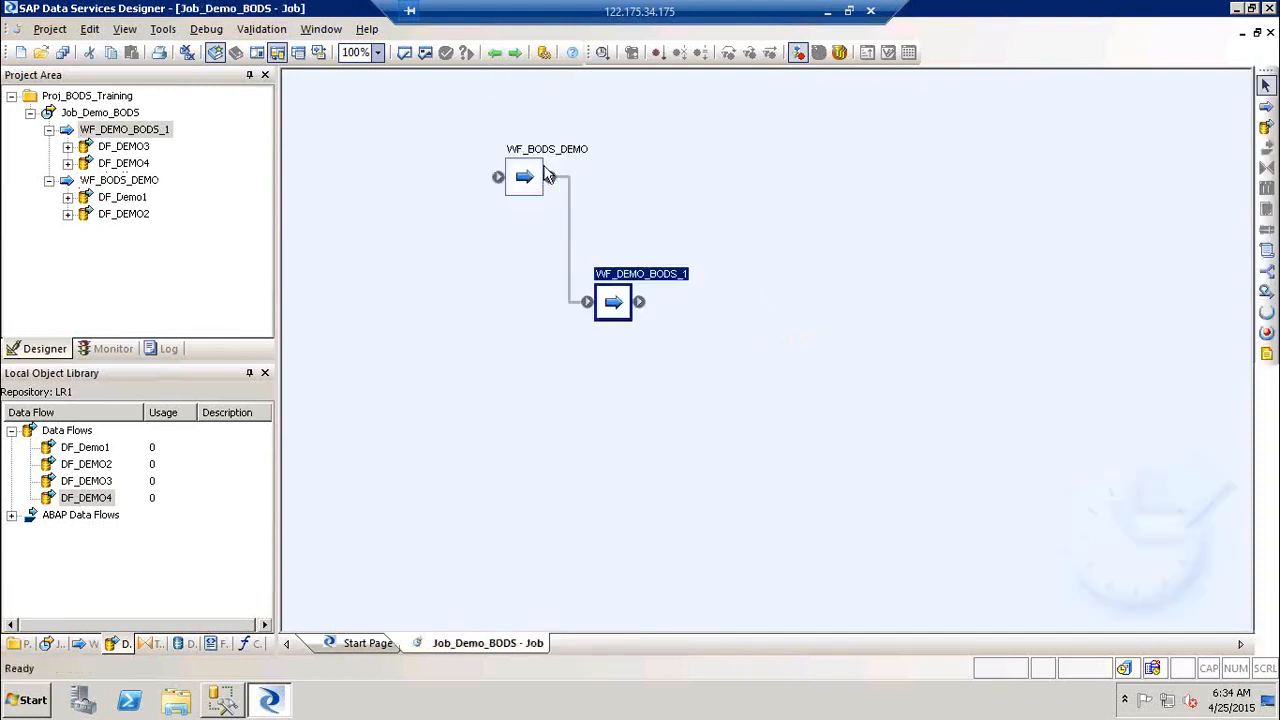
left_click(566, 158)
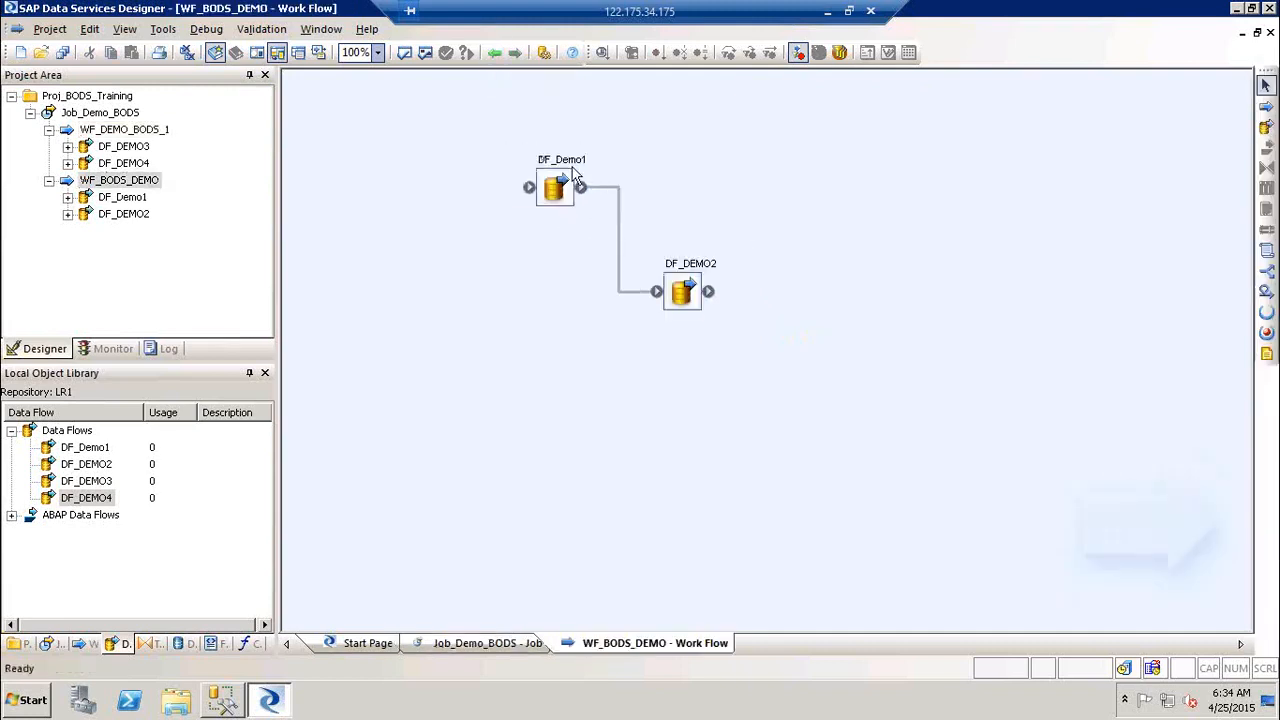
left_click(568, 164)
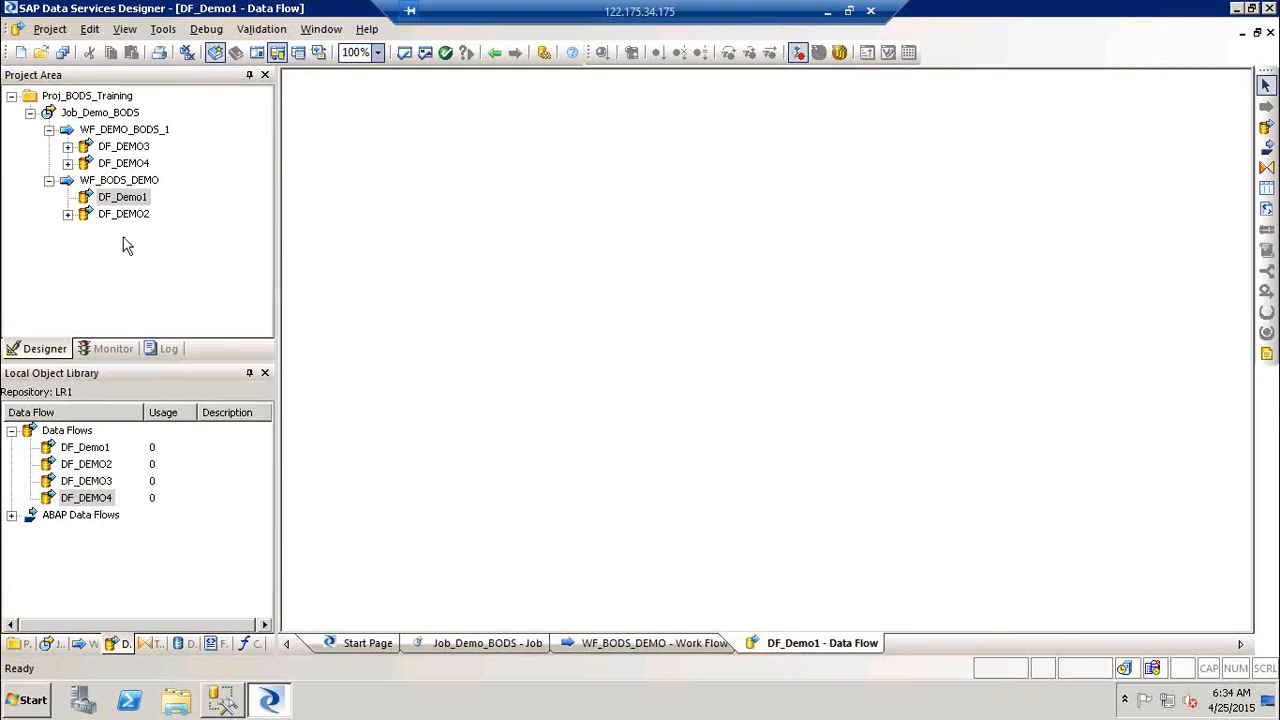
Step: Collapse WF_BODS_DEMO, WF_DEMO_BODS_1 and Job_Demo_BODS in the project tree
left_click(48, 181)
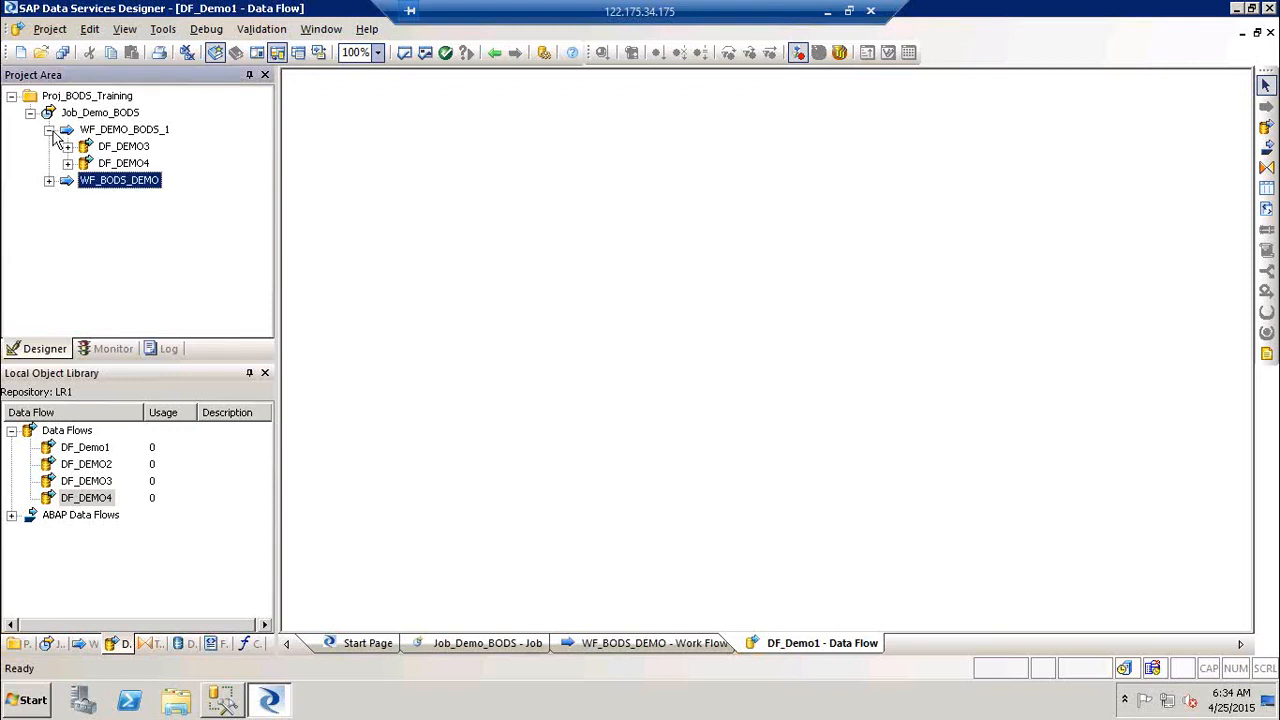
left_click(49, 130)
left_click(30, 114)
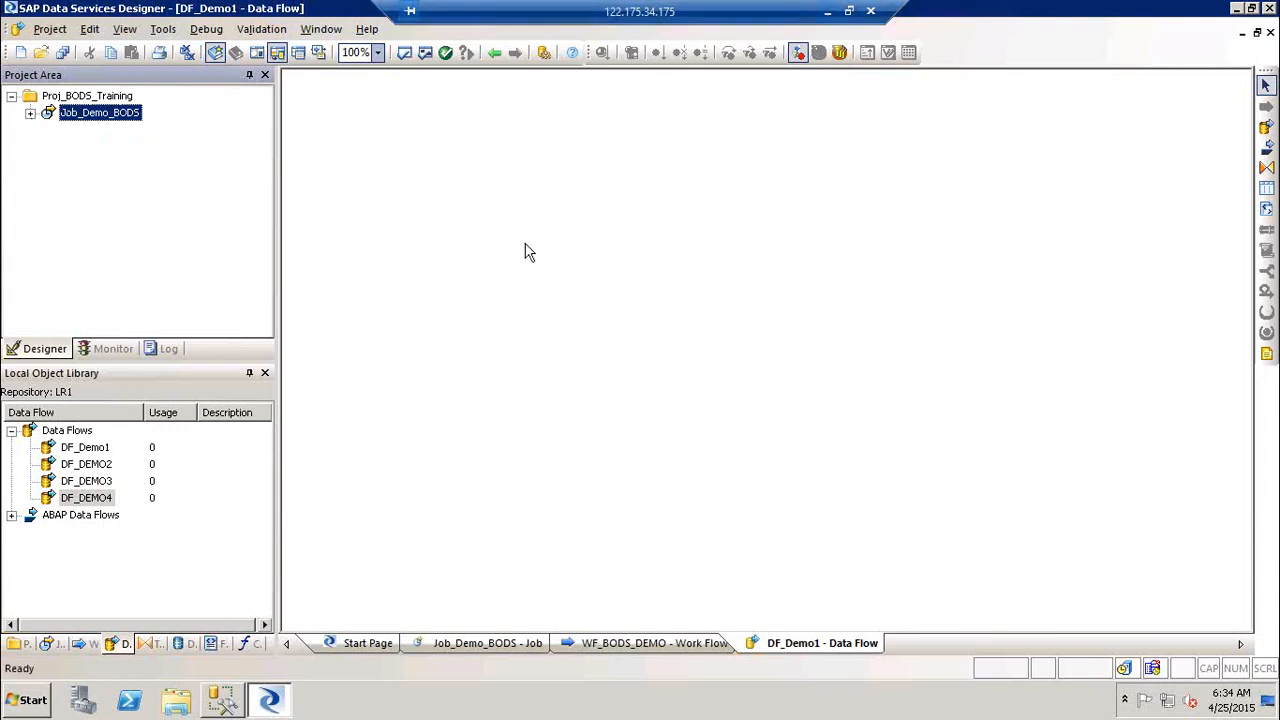
Step: Minimize the remote session to check the Jobs topic in the training agenda, then restore it
left_click(829, 17)
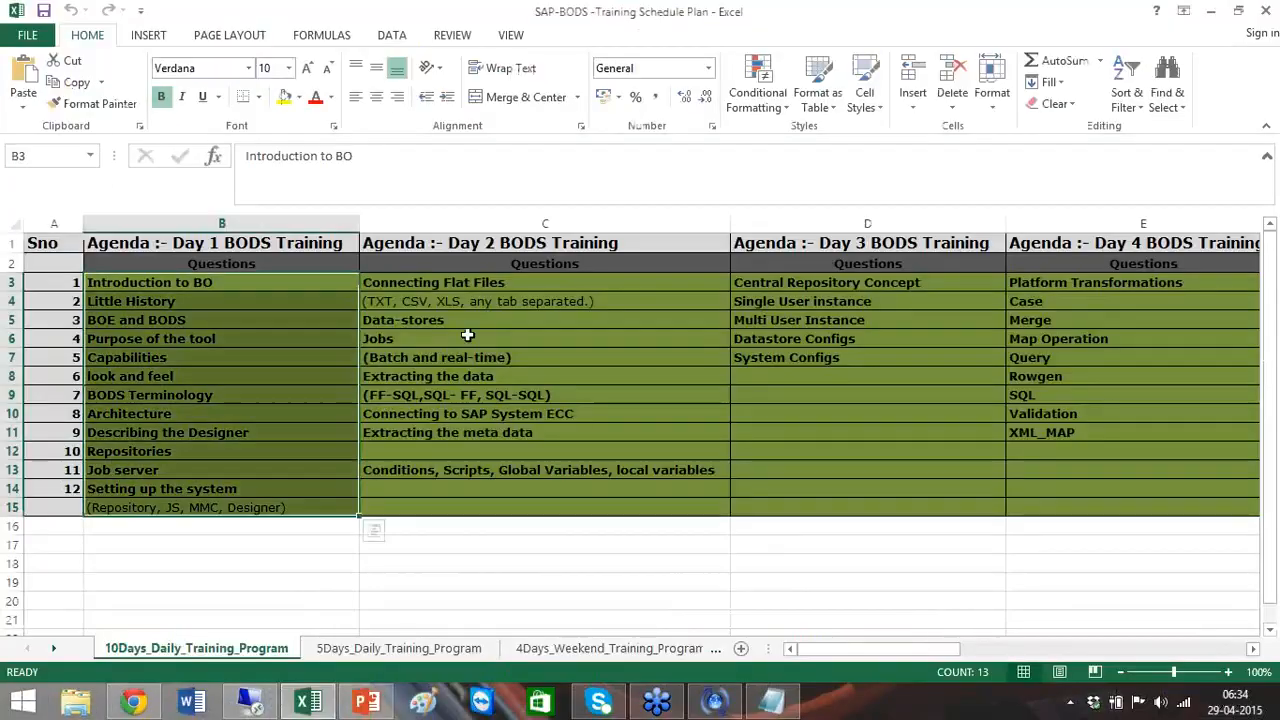
left_click(466, 338)
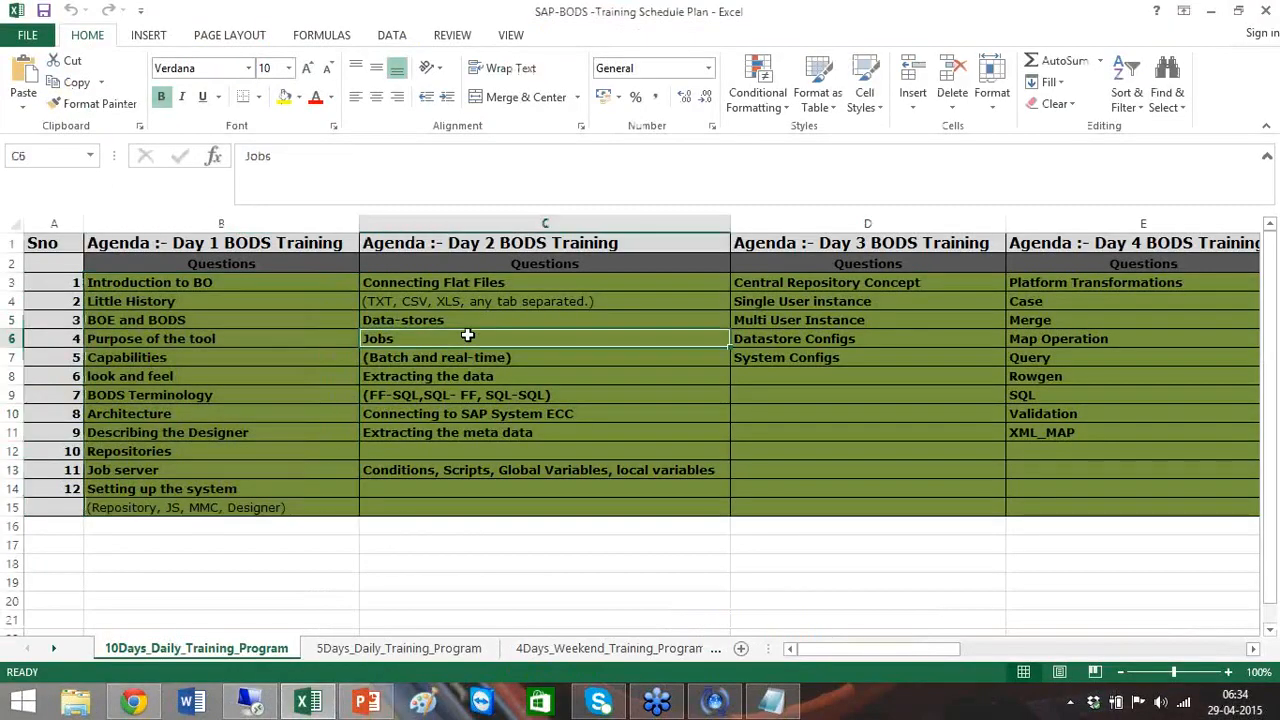
left_click(596, 699)
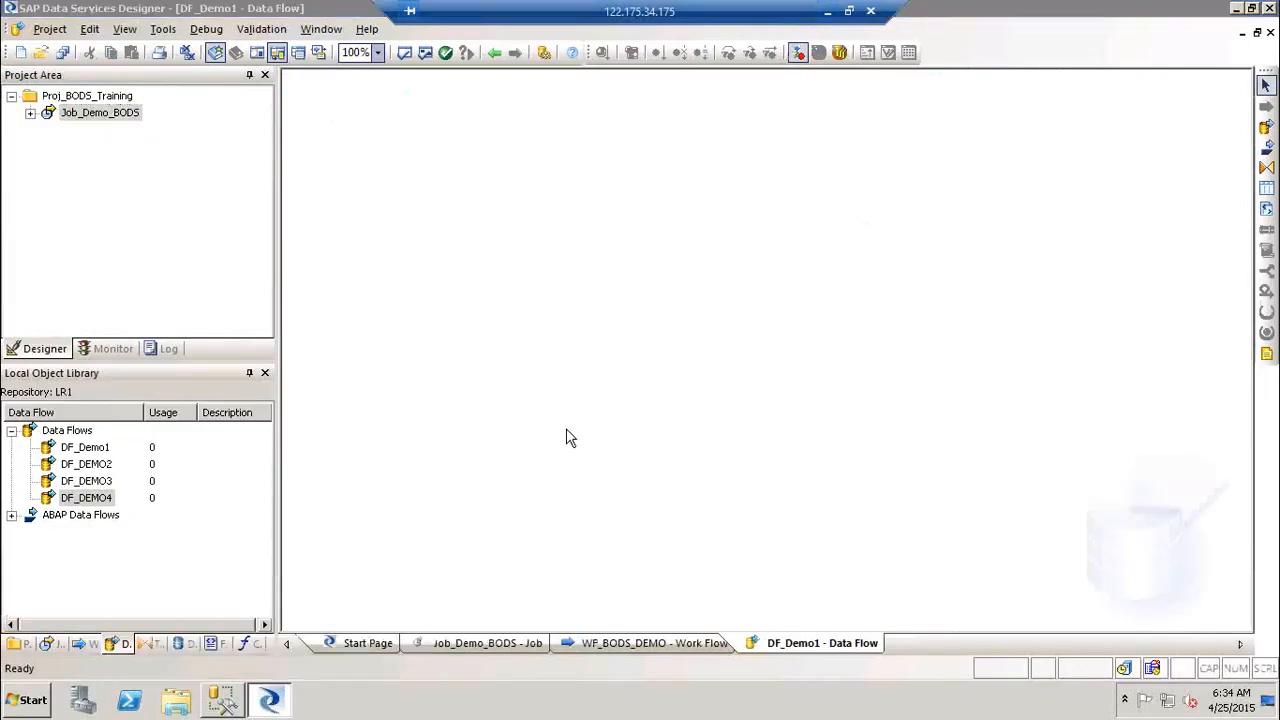
Step: Launch a new Notepad window and type '1) FF-FF Ext'
key("super+r")
key("Return")
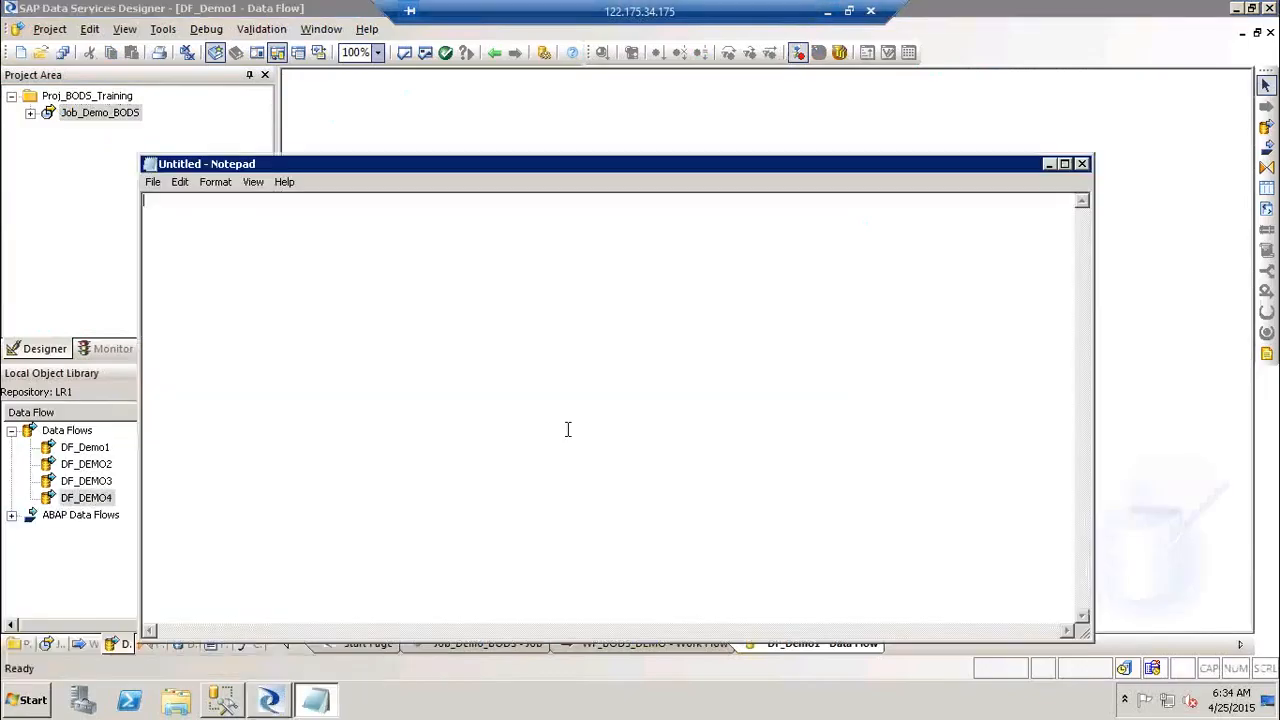
type("1)")
type("FF-FF Ext")
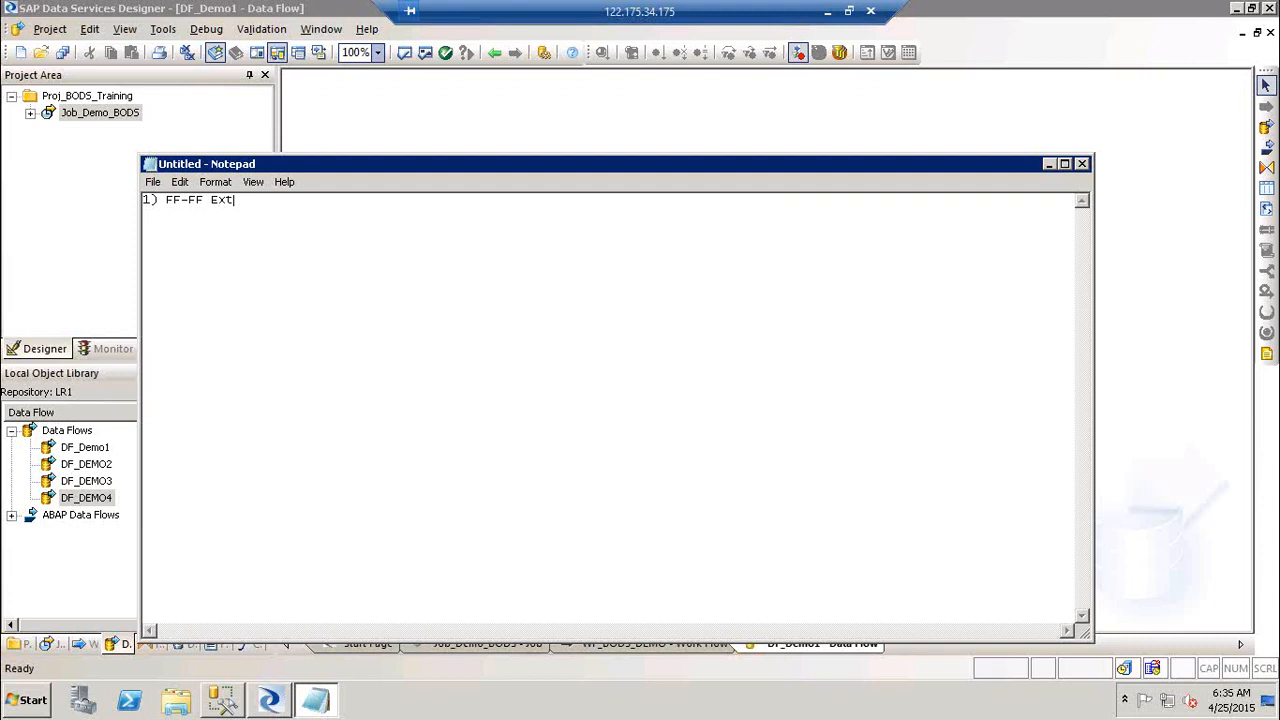
Step: Add 'inbound' and 'outbound' on the next two lines
key("Return")
type("inbound")
key("Return")
type("out")
key("BackSpace")
type("tboubn")
key("BackSpace")
key("BackSpace")
type("nd")
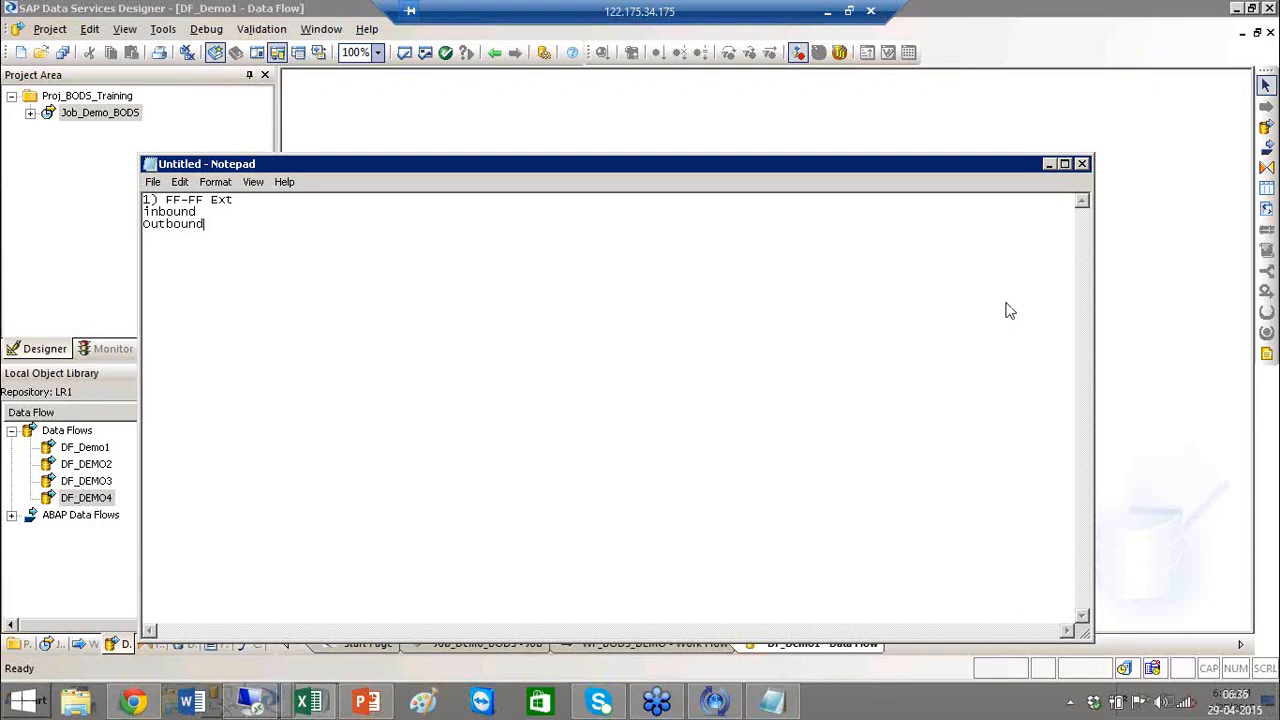
Step: Minimize the Notepad notes to bring back the Designer showing DF_Demo1
left_click(1048, 164)
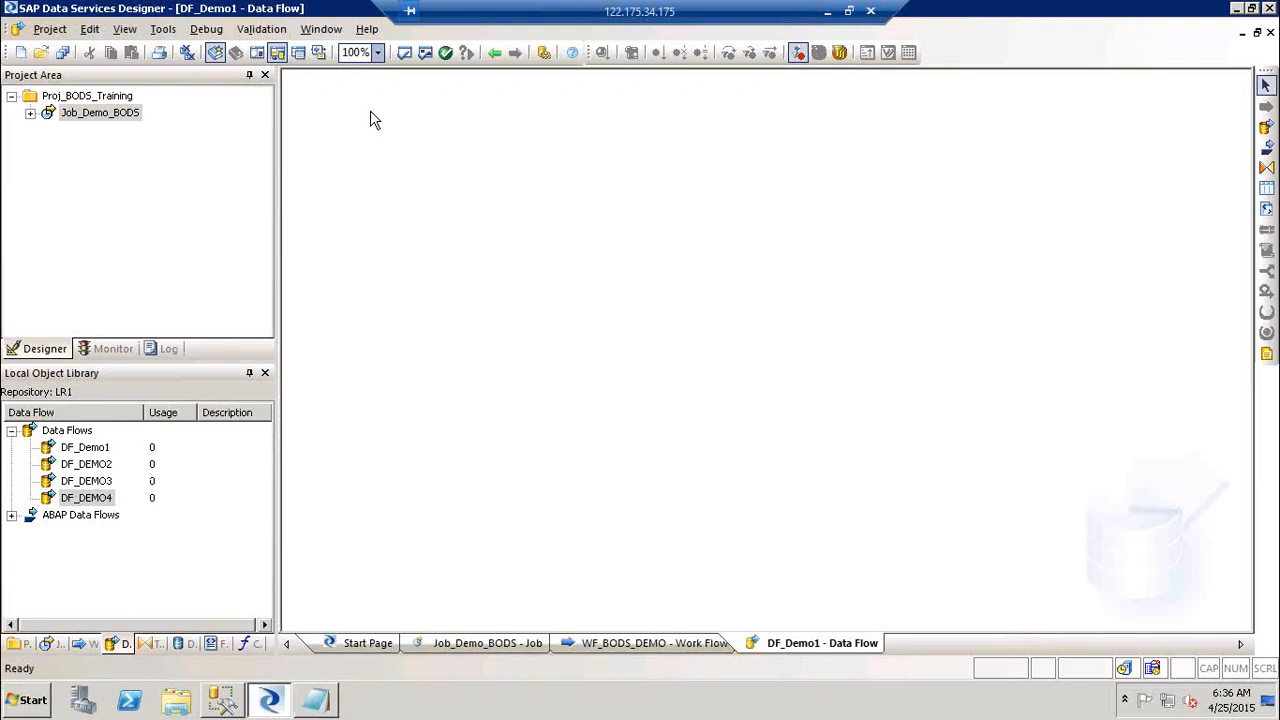
Step: Expand Job_Demo_BODS and both work flows, open DF_DEMO3, then collapse the work flows again
left_click(30, 116)
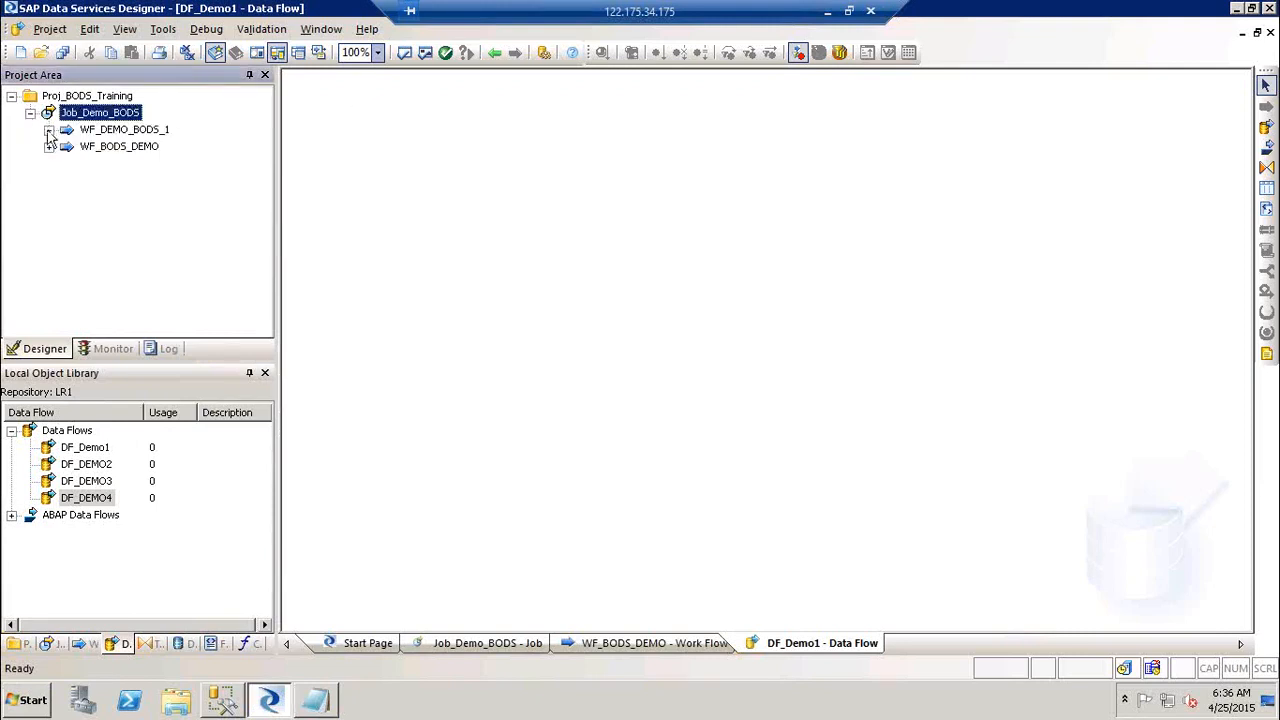
left_click(48, 131)
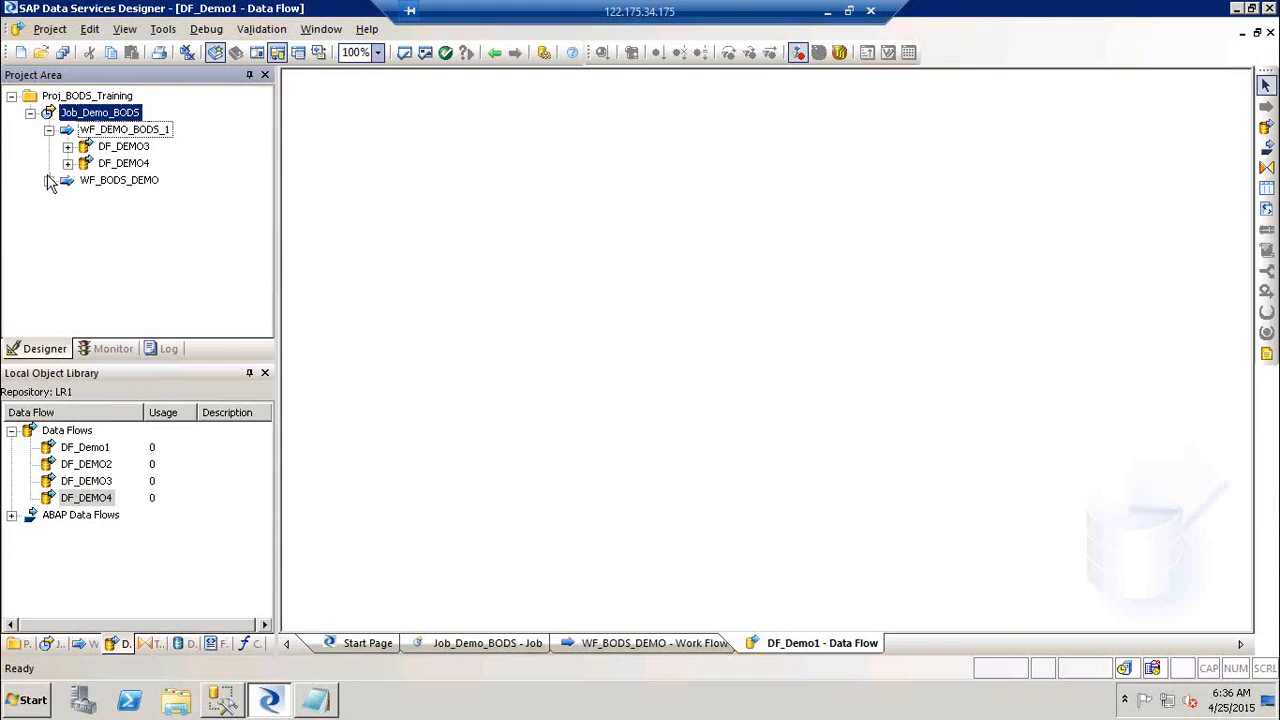
left_click(48, 181)
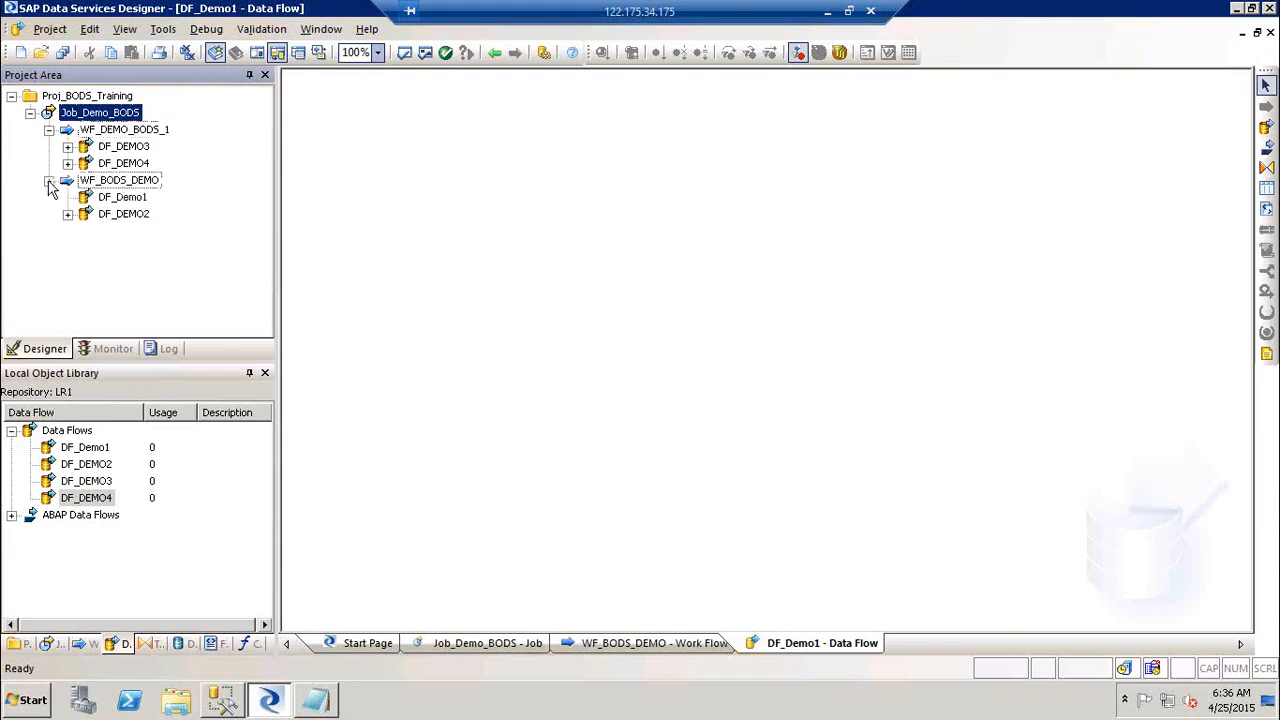
left_click(127, 150)
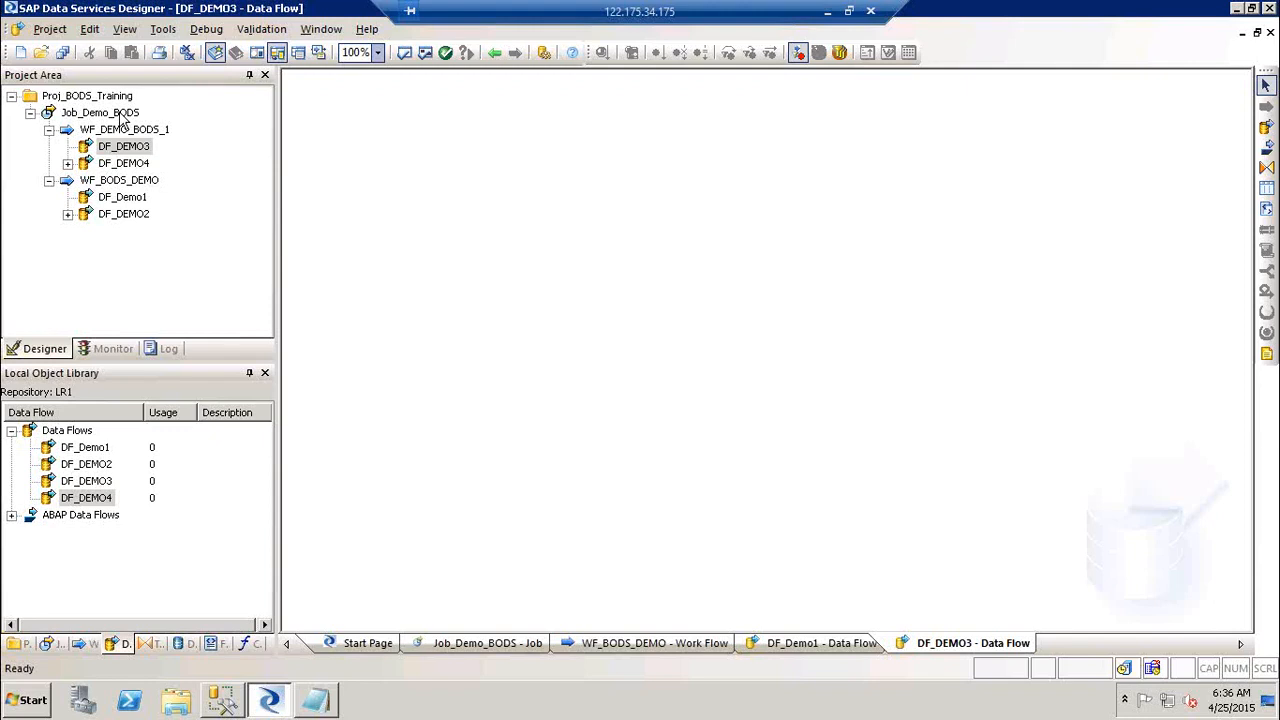
left_click(124, 152)
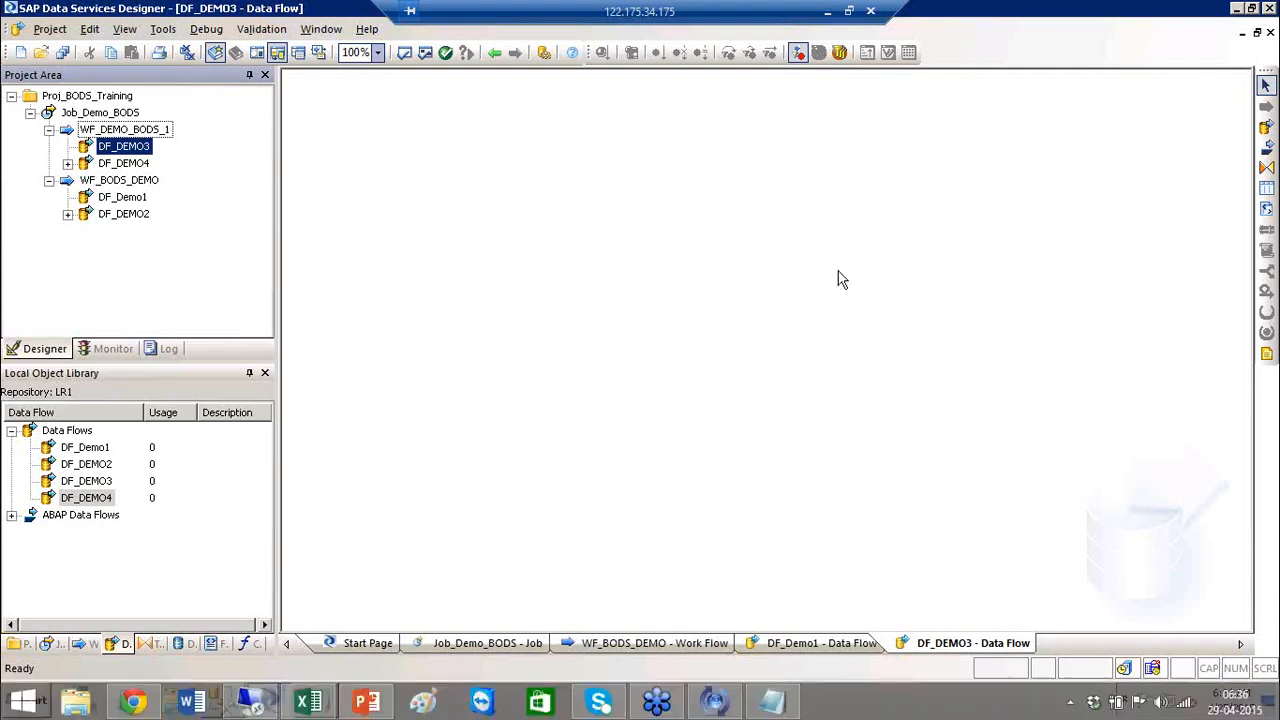
left_click(48, 130)
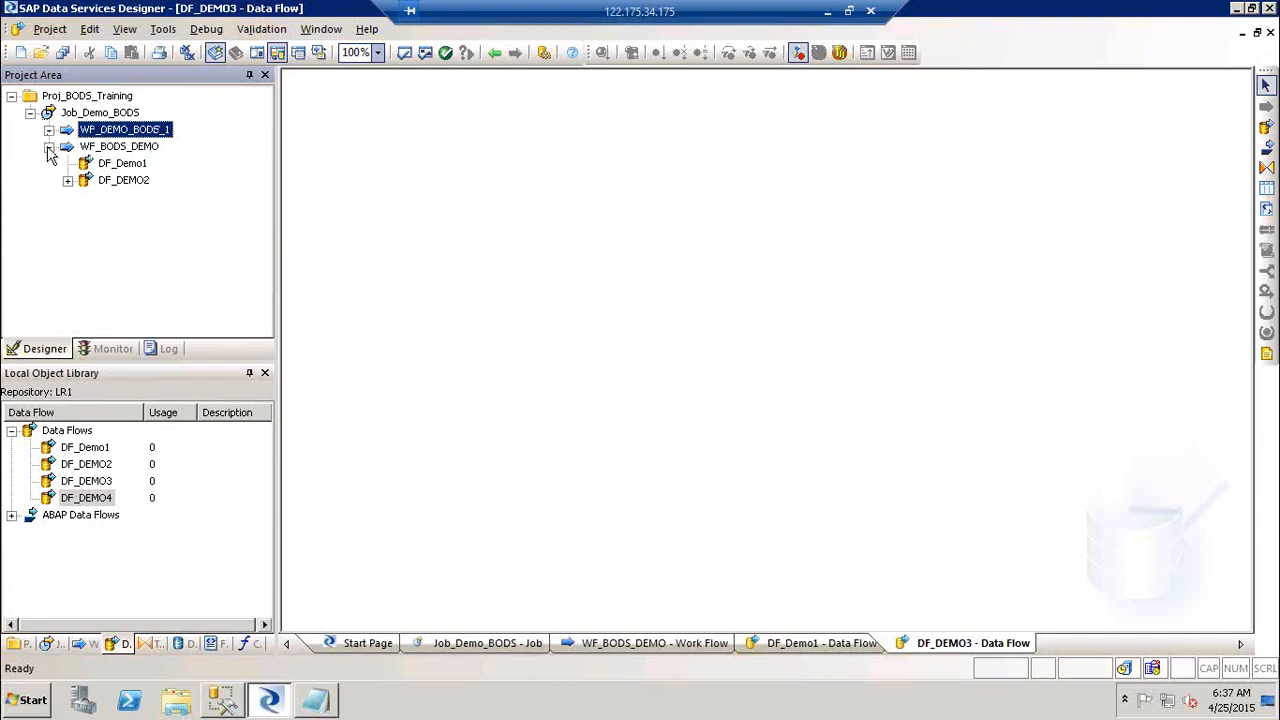
left_click(48, 147)
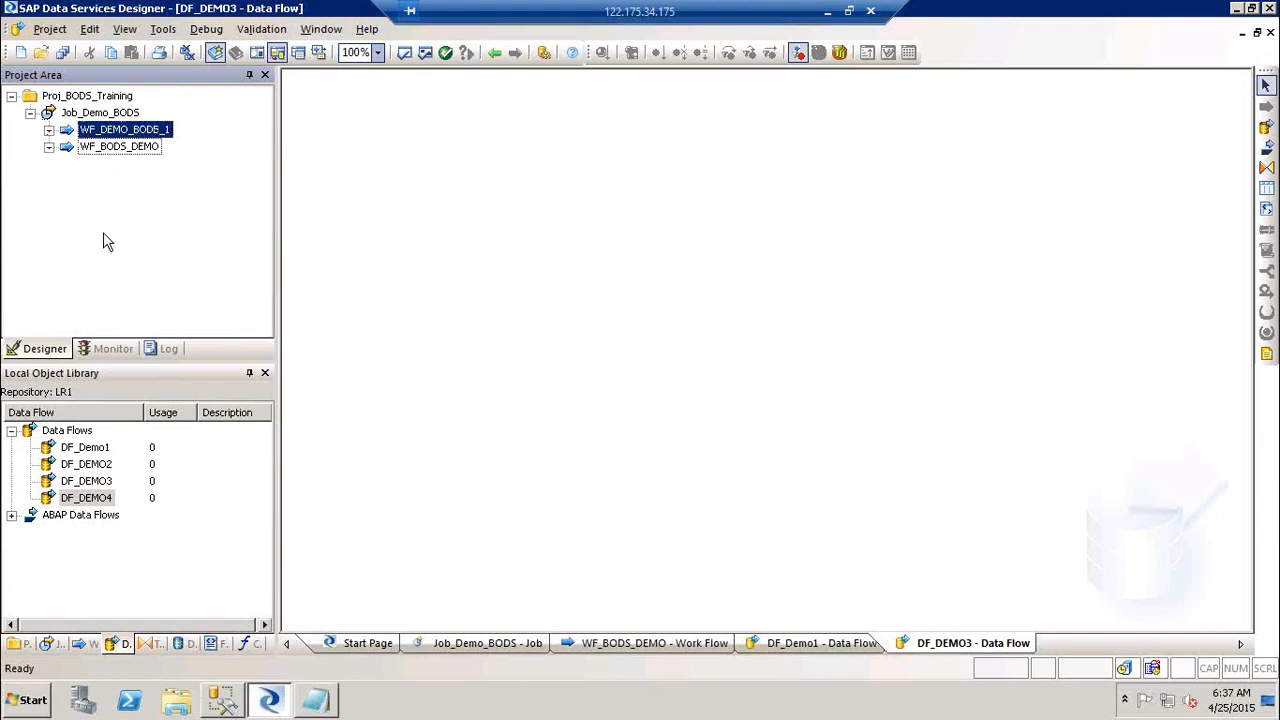
Step: Restore Notepad and add 'BR / Validation' after a blank line below outbound
left_click(315, 703)
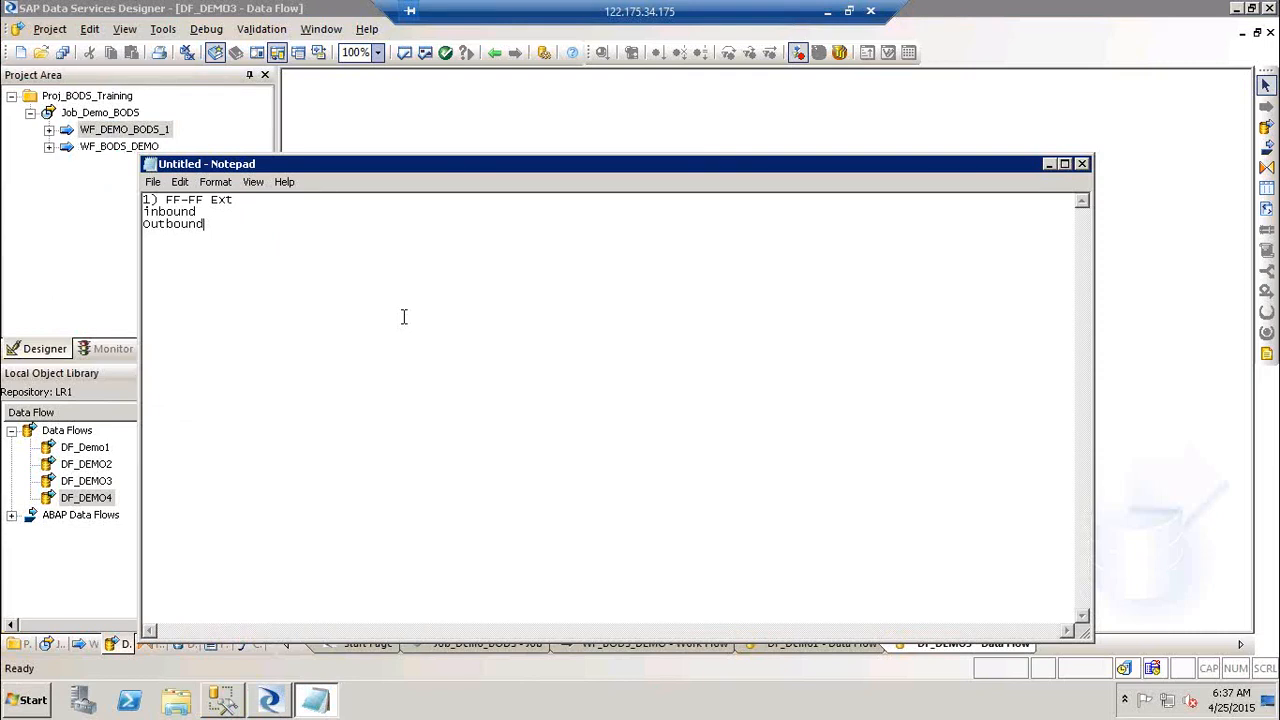
key("Return")
key("Return")
type("BR / Validation")
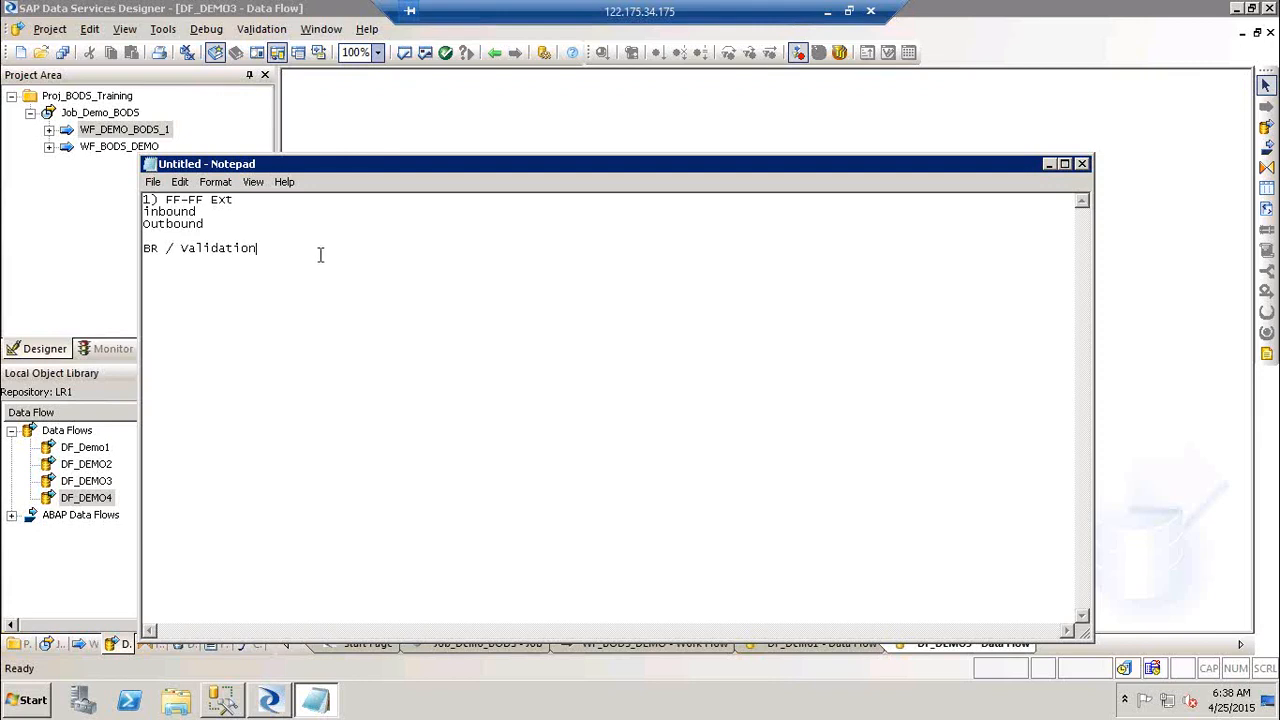
Step: Add lines '2) FF-DB Ext' and '3) DB_DB ext' below BR / Validation
key("Return")
key("Return")
type("2)")
key("BackSpace")
type("FFF")
key("BackSpace")
type("-DB Ext")
key("Return")
type("3) DB_DB ext")
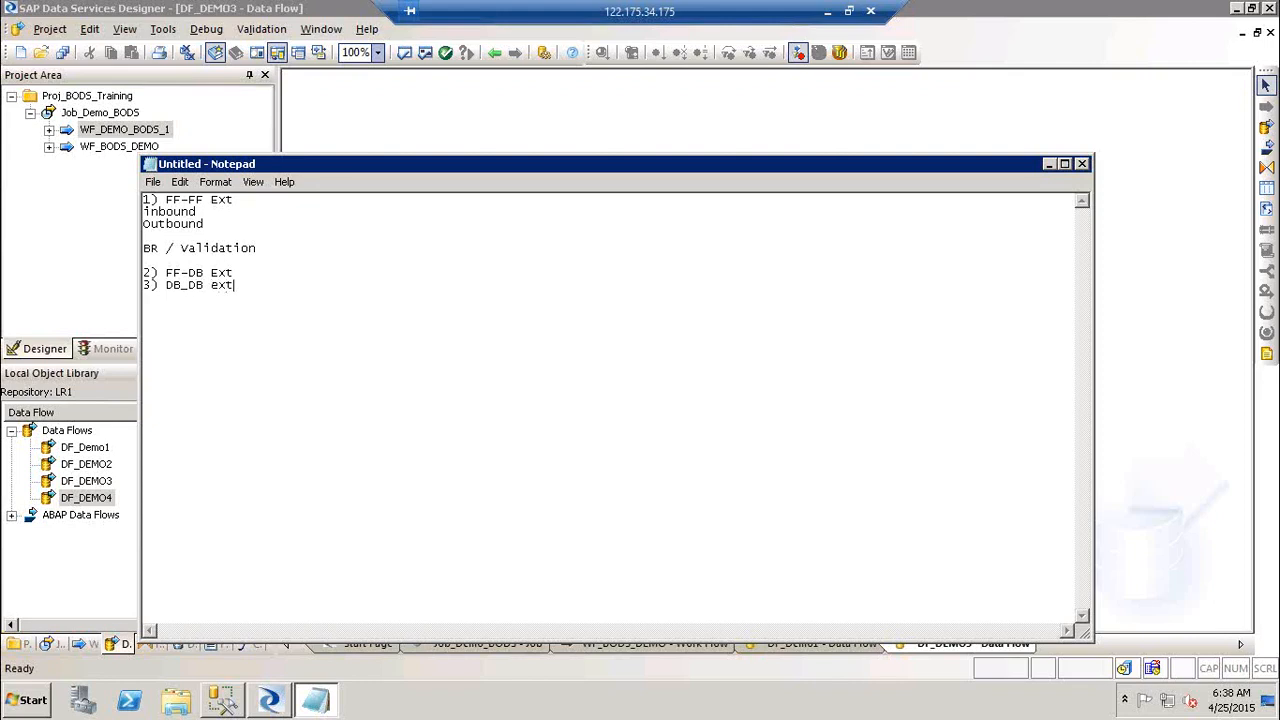
Step: Add '4) DB-FF Ext' and '5) SAP -DB & FF Ext', followed by blank lines
key("Return")
type("4) DB-FF Ext")
key("Return")
type("5) SAP")
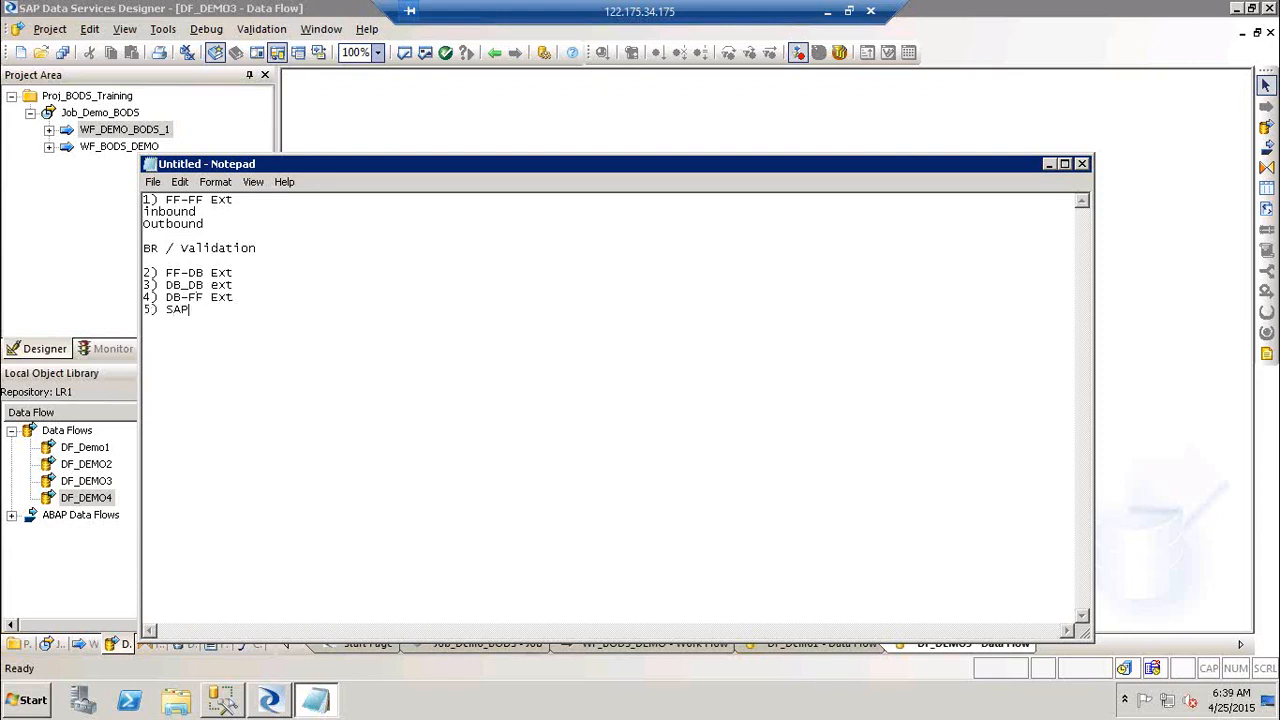
type(" -DB & Ff")
key("BackSpace")
key("BackSpace")
type("F Ext")
key("Return")
key("Return")
left_click(258, 281)
Step: Add a 'Steps1:-' heading with step 1: define connection to the source and target flat files
left_click(272, 252)
key("Return")
key("Return")
key("Return")
key("Up")
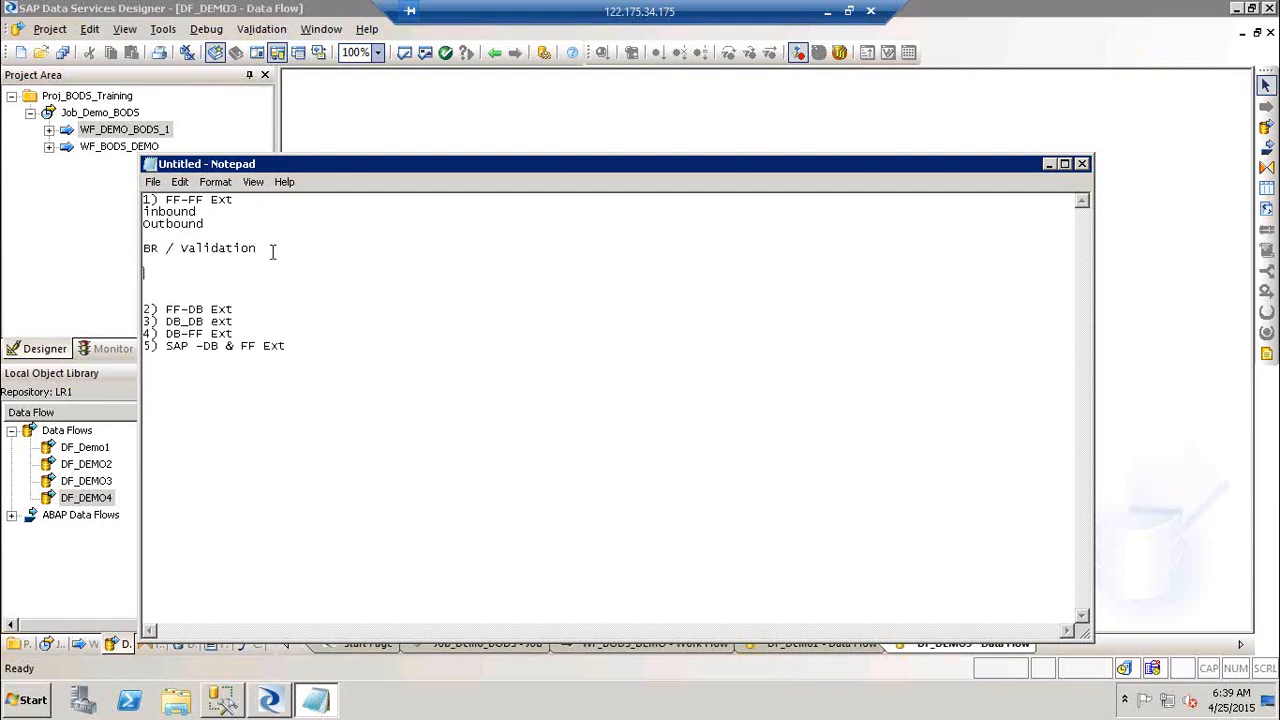
type("Steps1:-")
key("Return")
key("Return")
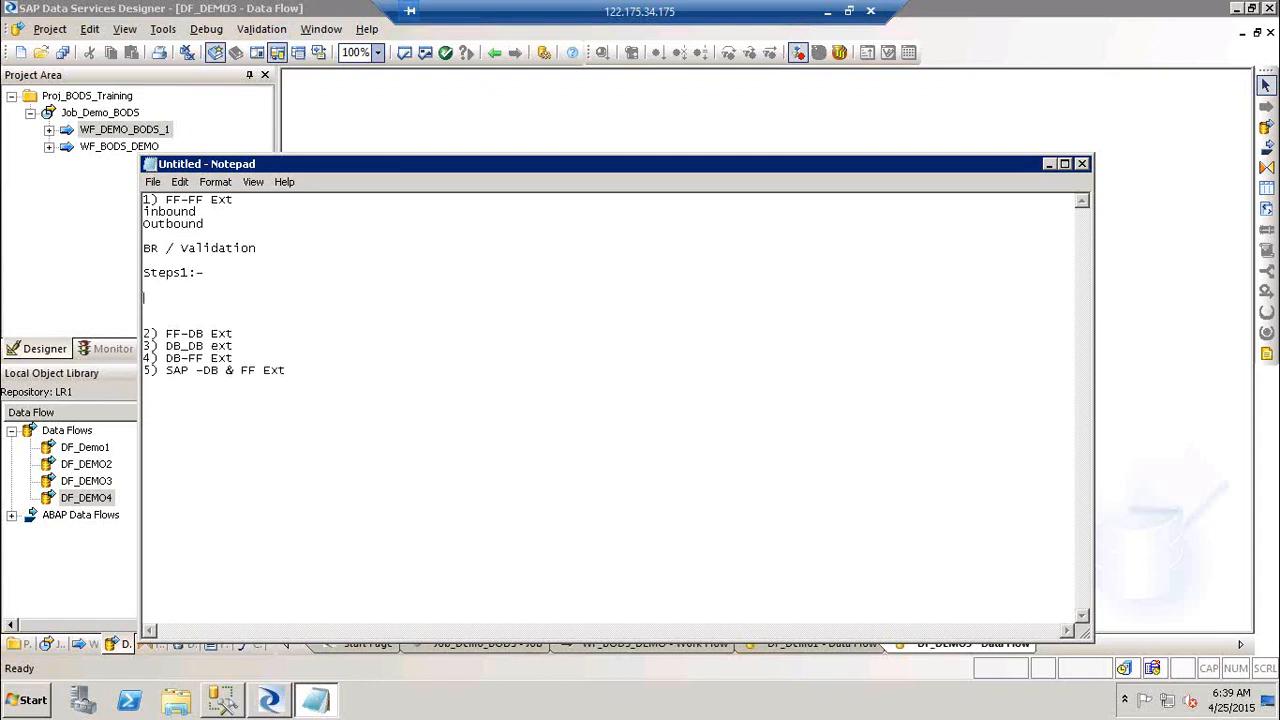
type("1)")
key("BackSpace")
key("BackSpace")
key("BackSpace")
type("1) Co")
key("BackSpace")
key("BackSpace")
type("define connection to ")
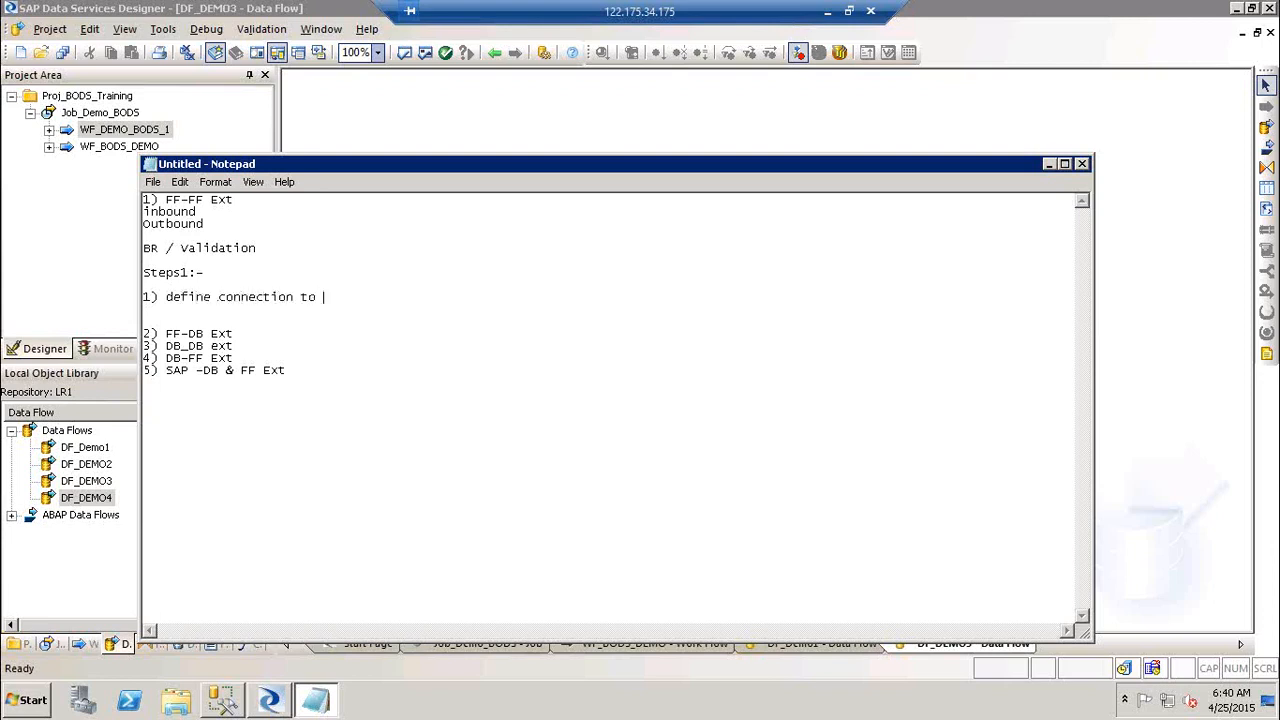
type("the source and target flat files")
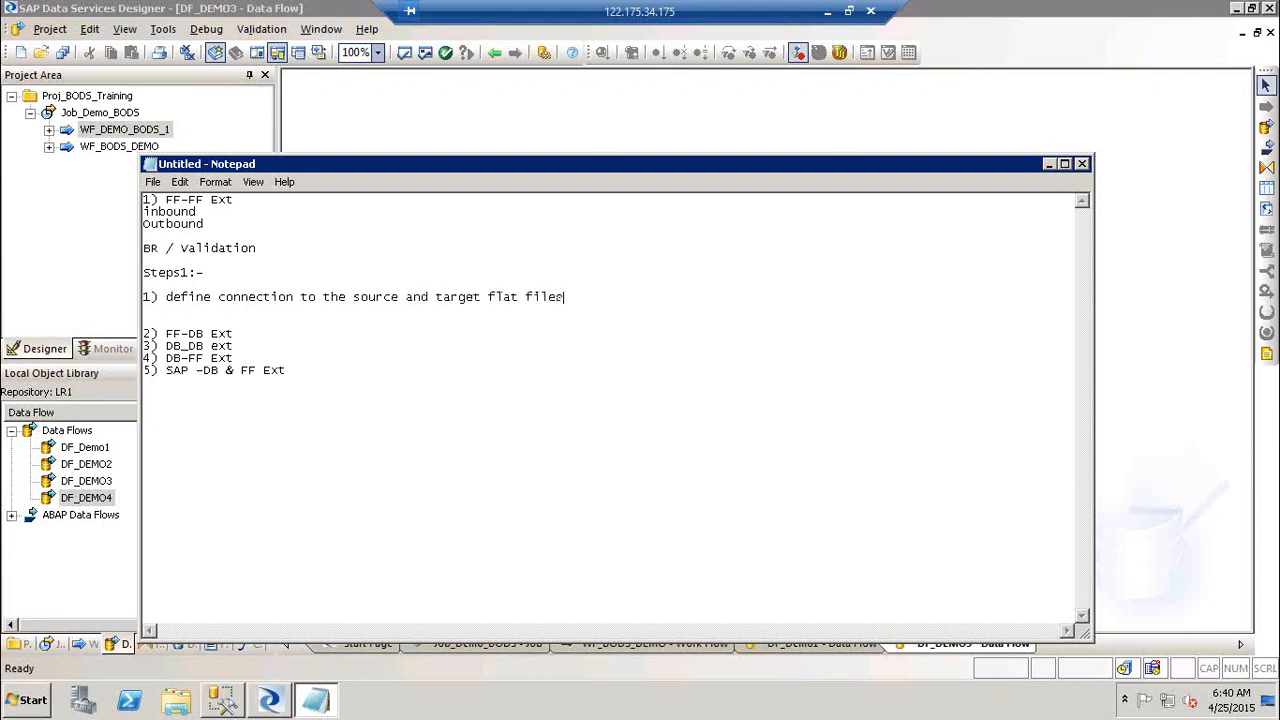
Step: Add step 2: 'Create a job --> Df-> Drag in source and target files'
key("Return")
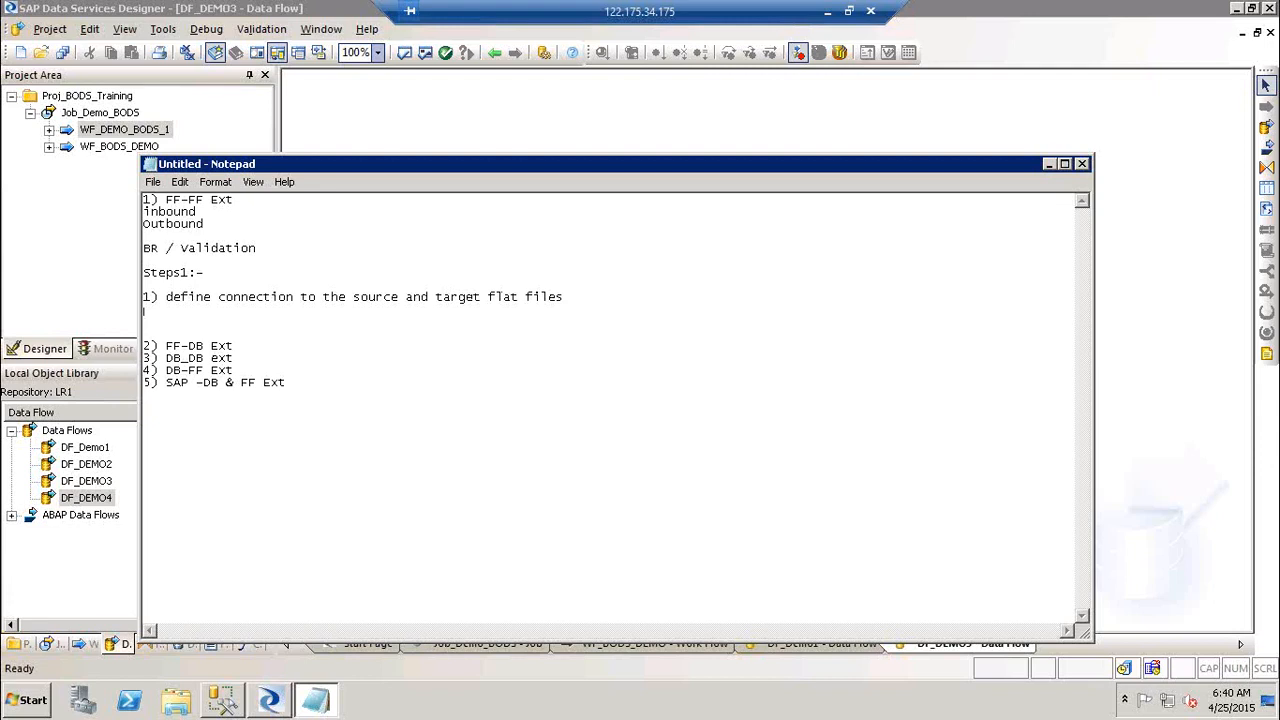
type("2) Create a job --> Df-> Drag i")
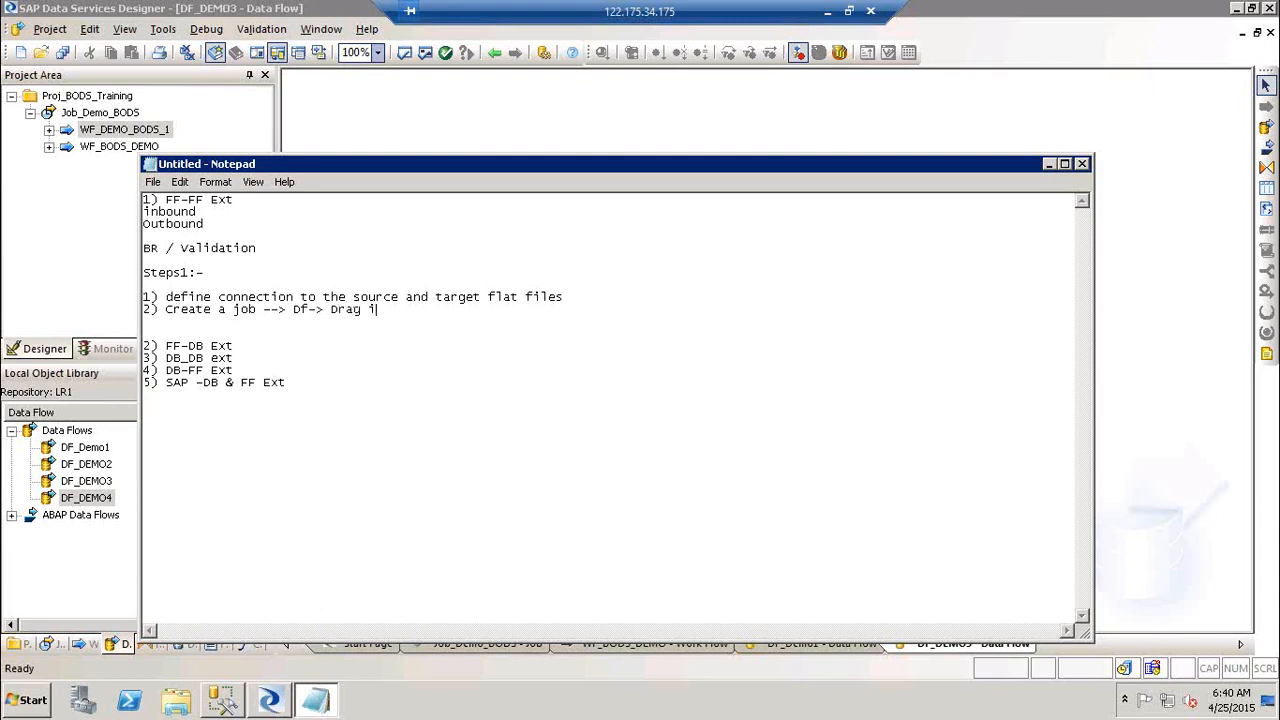
type("n source and target files")
Step: Add step 3 'Link them and check syntax' and step 4 'Execute the job'
key("Return")
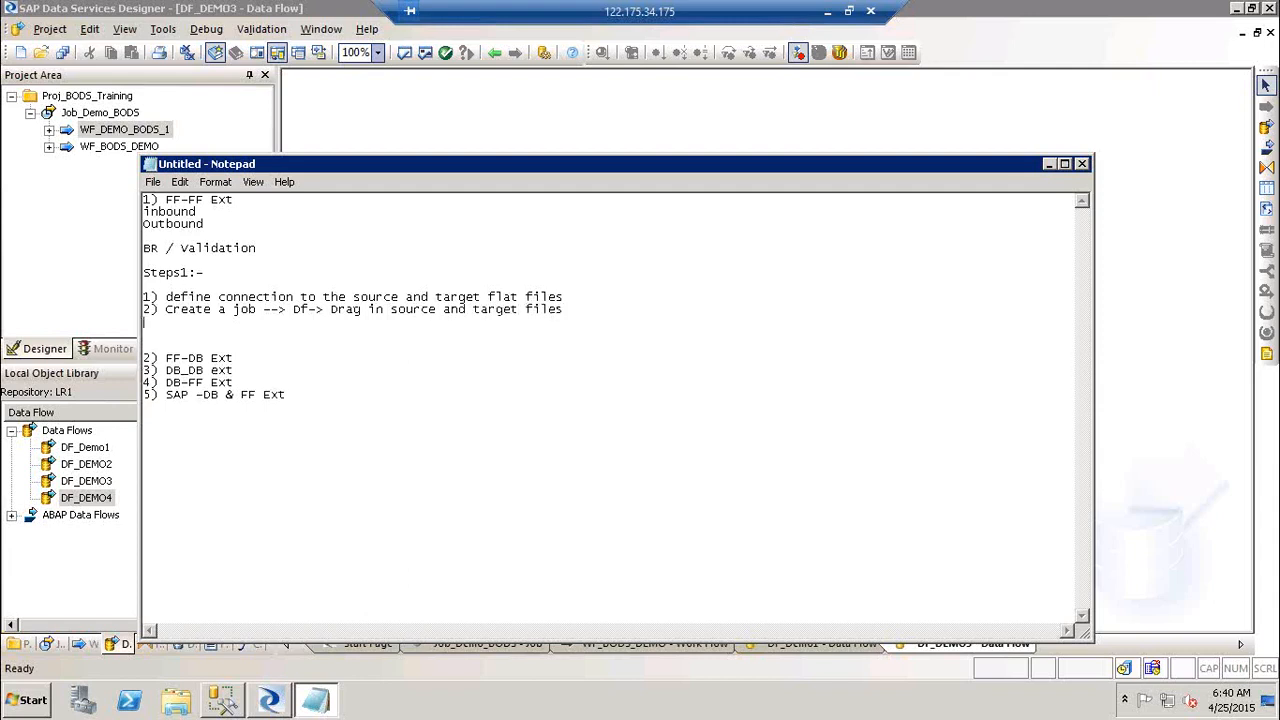
type("3) Link then")
key("BackSpace")
type("m and check")
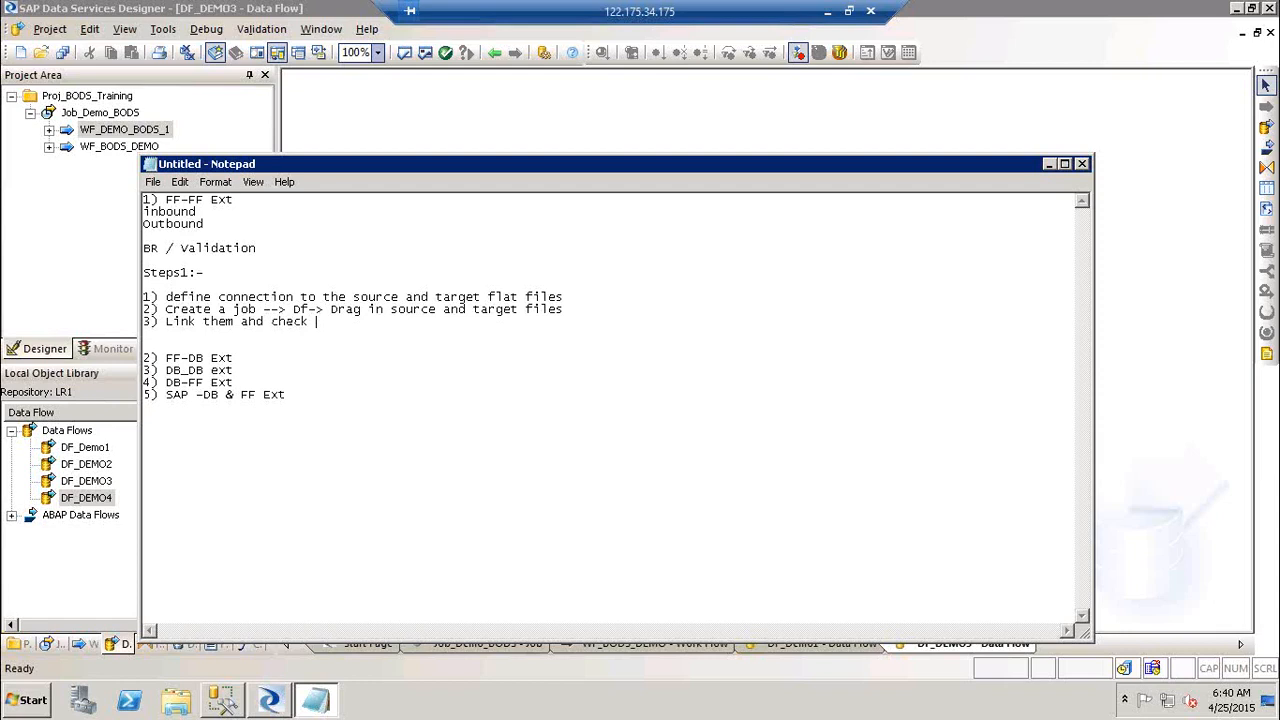
type(" syntax")
key("Return")
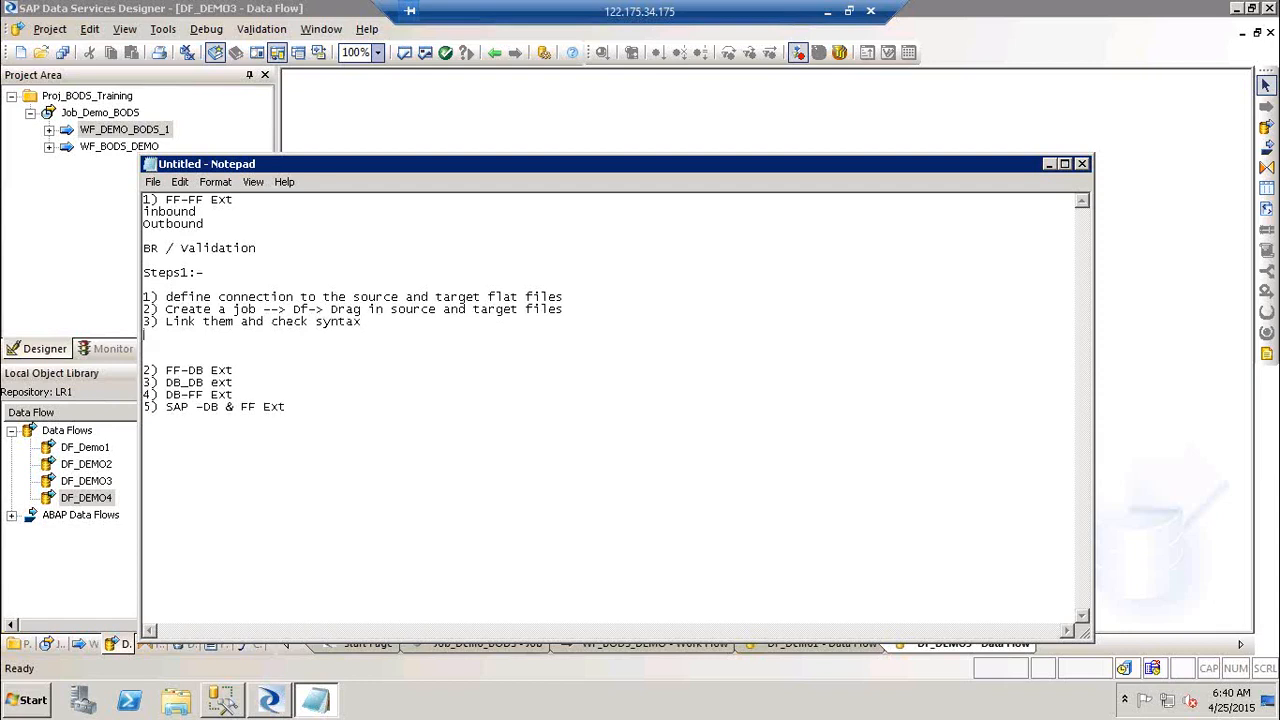
type("4) Execute the job")
Step: Minimize Designer and open the SourceFF folder maximized in Windows Explorer
left_click(390, 117)
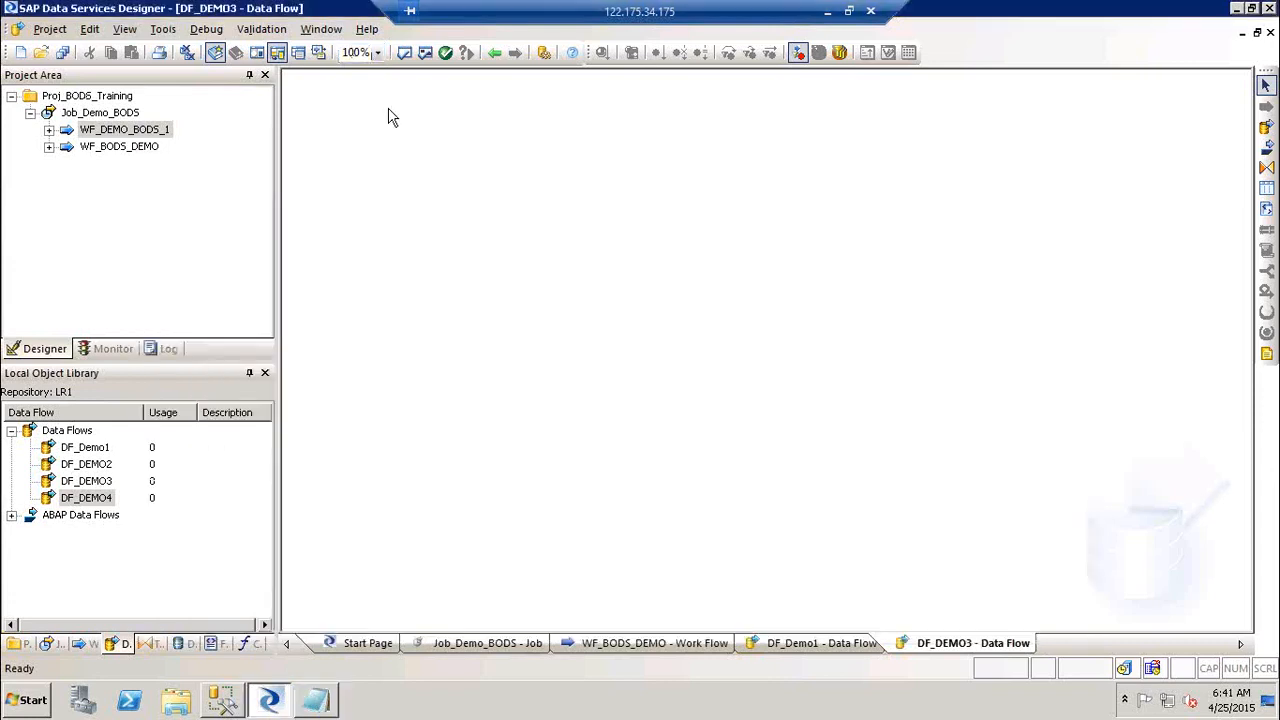
key("super+d")
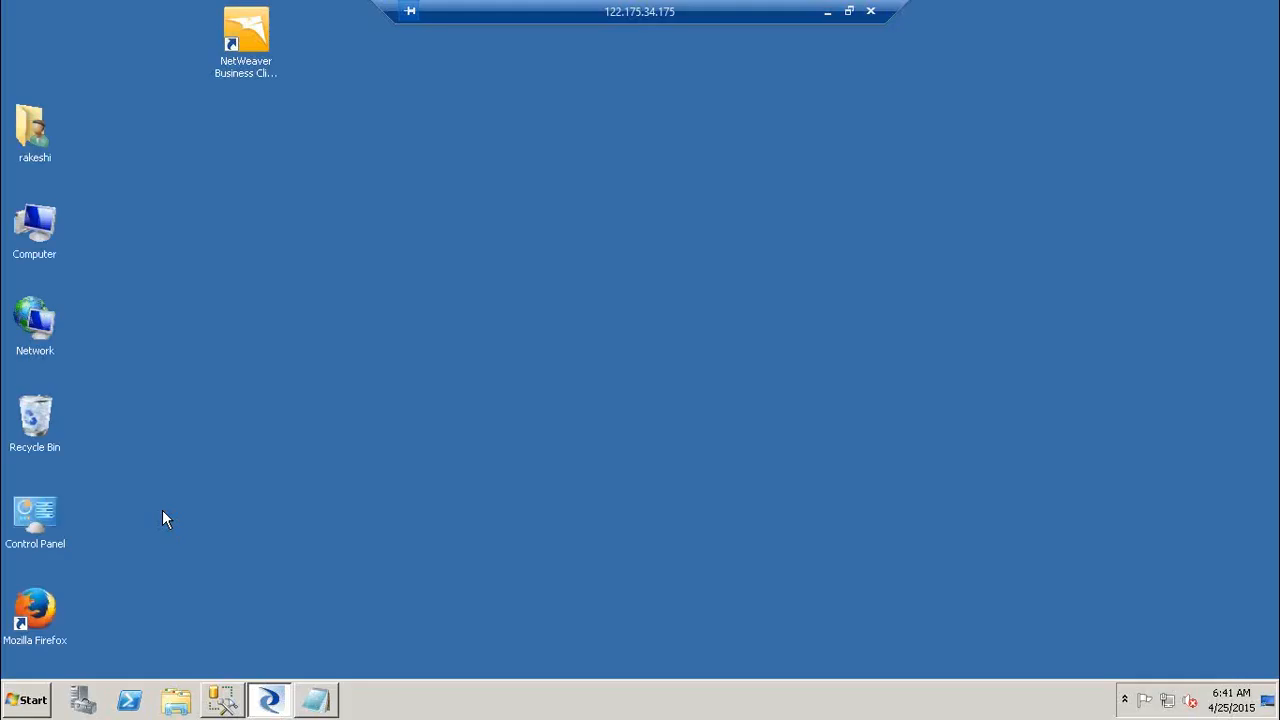
double_click(104, 440)
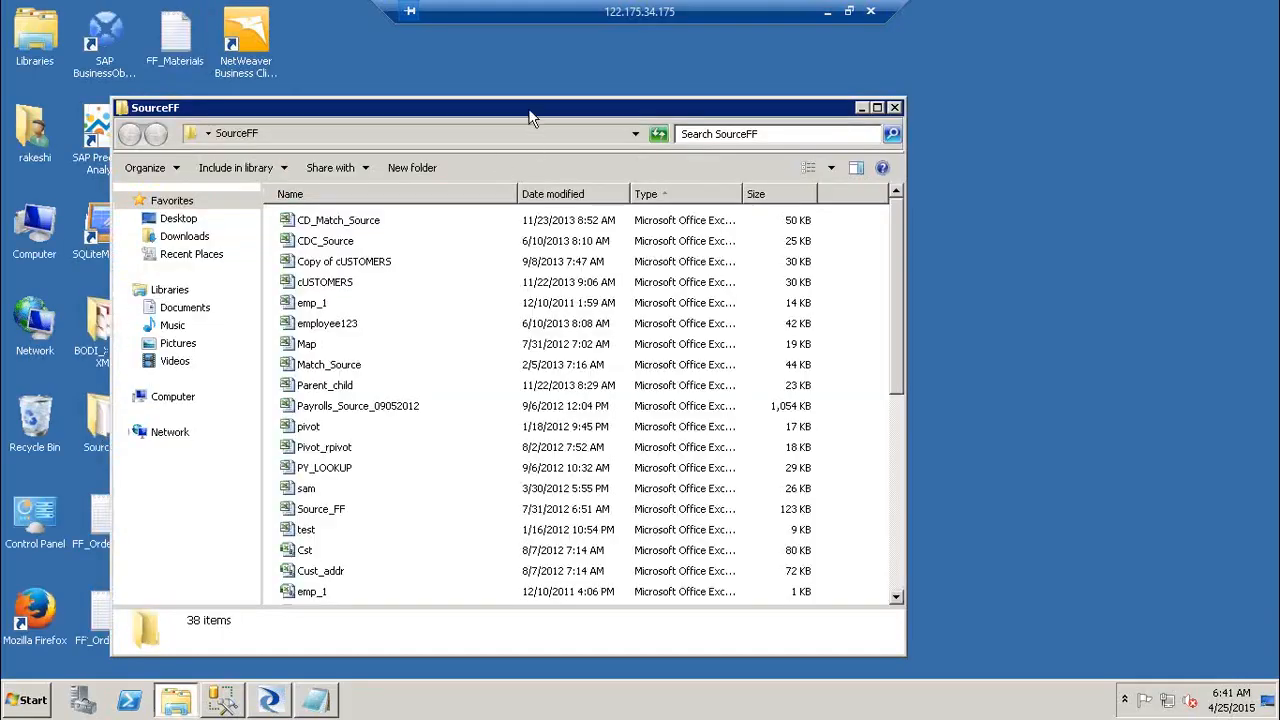
double_click(530, 110)
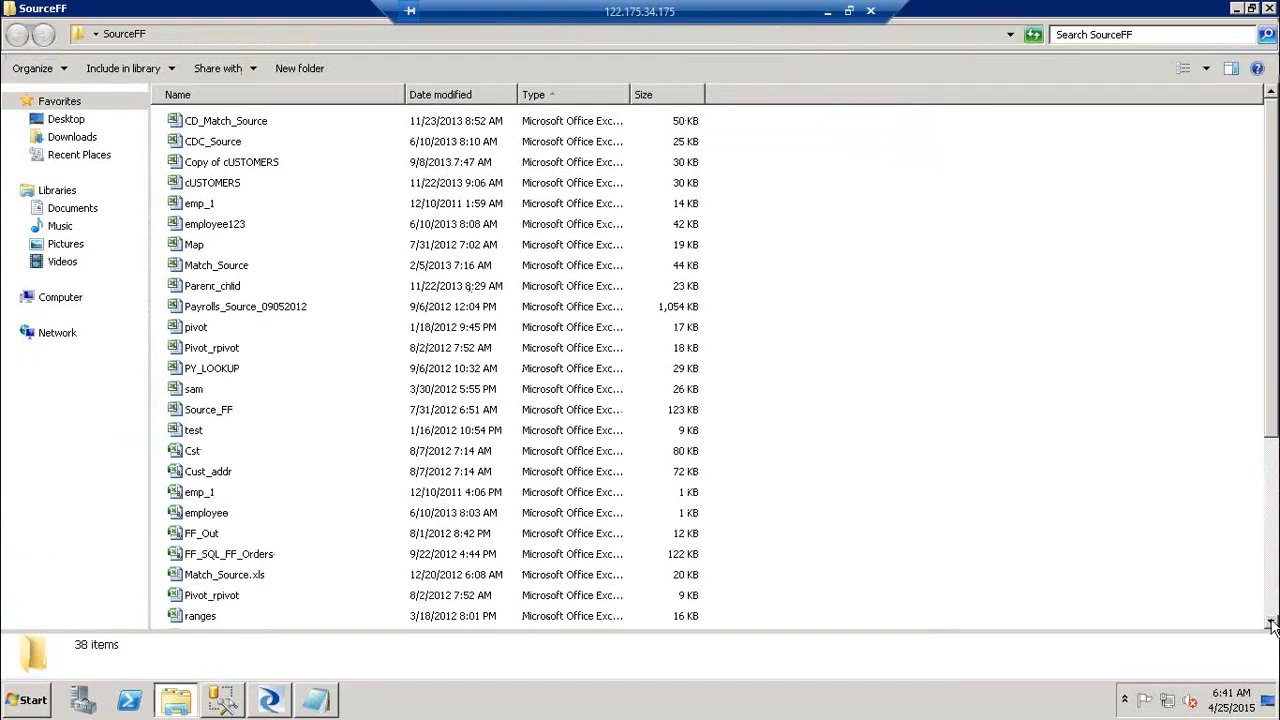
left_click(1275, 597)
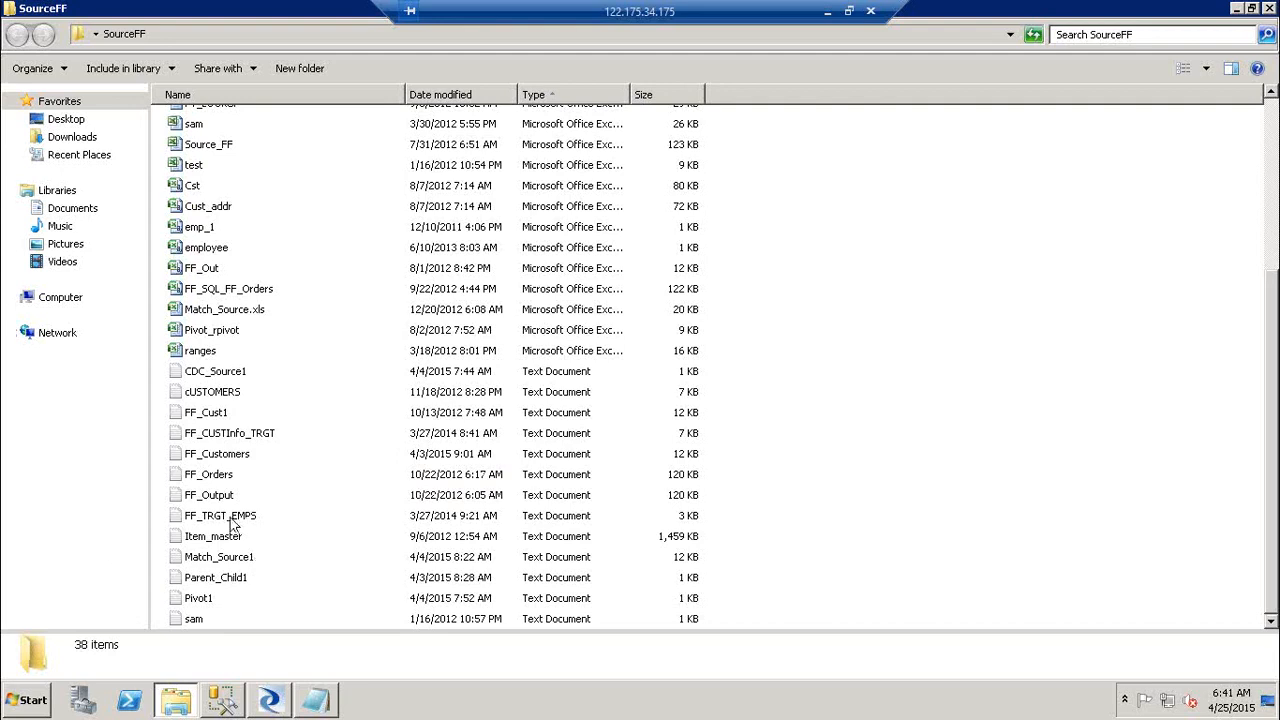
Step: Open FF_Customers and inspect the pipe delimiters after CUSTOMERID and COMPANYNAME, then return to Designer
double_click(227, 456)
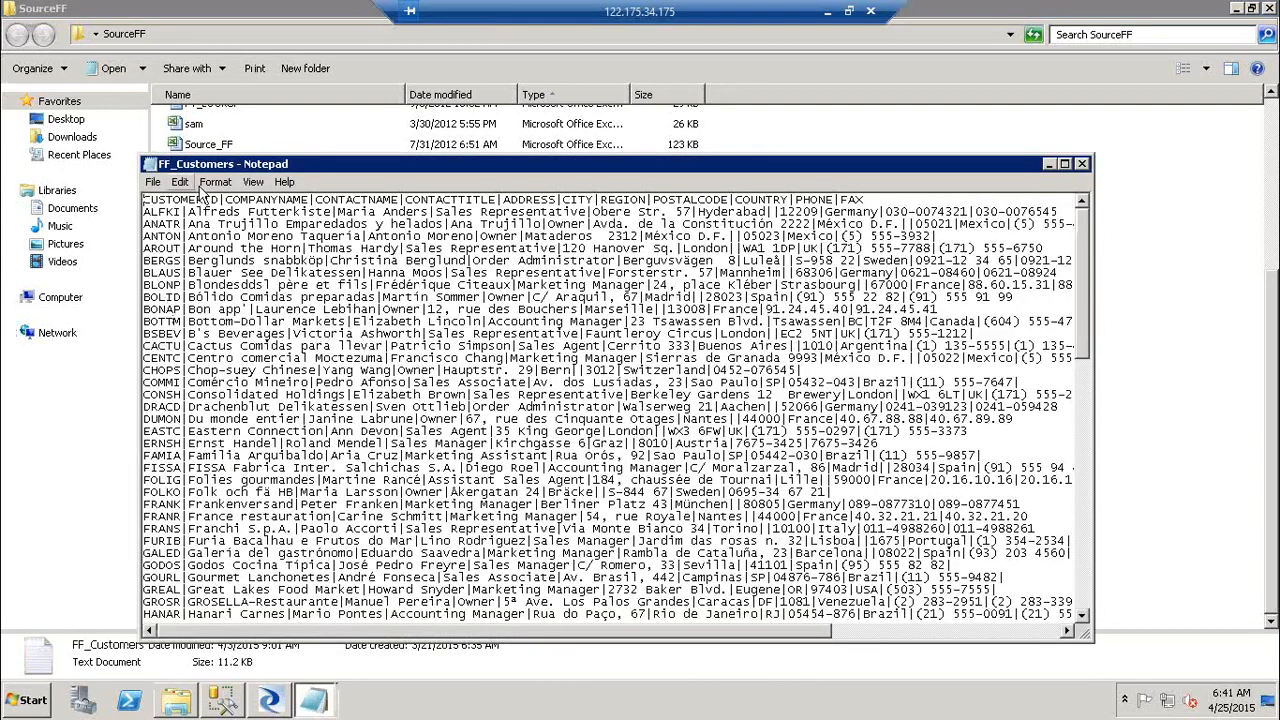
left_click(224, 200)
left_click_drag(225, 200, 219, 200)
left_click_drag(316, 200, 309, 200)
left_click(1082, 164)
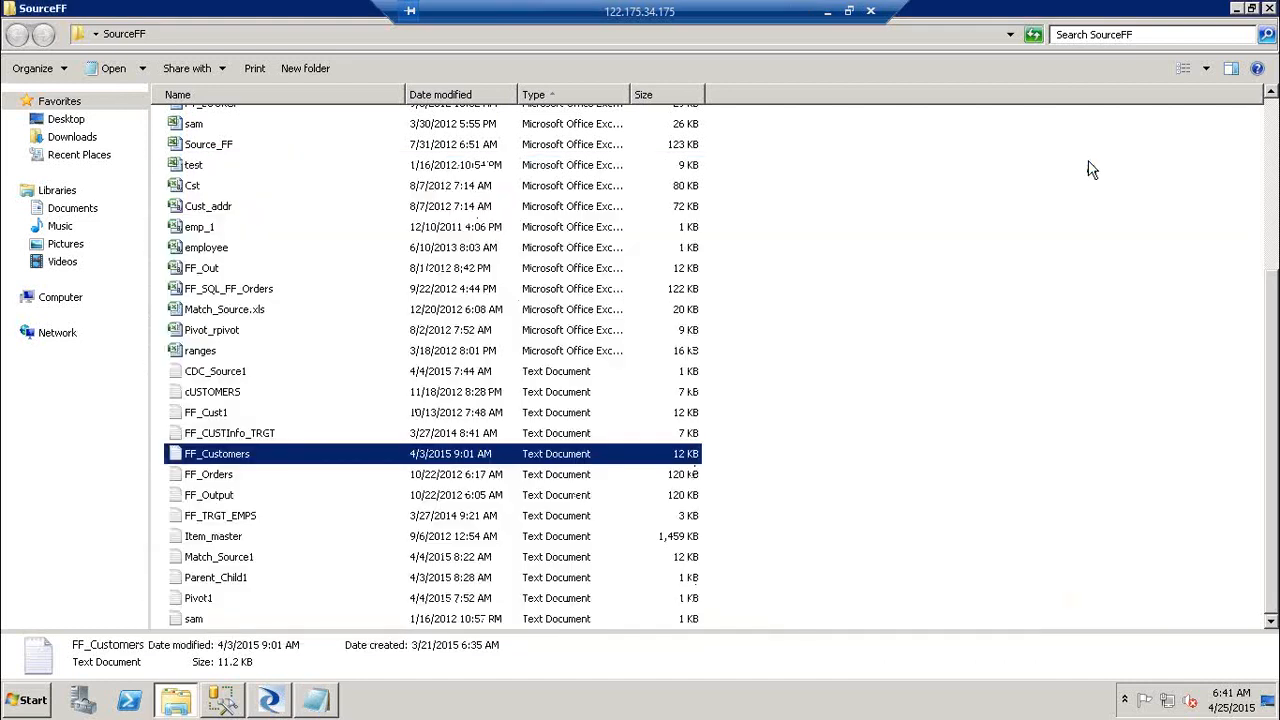
left_click(275, 697)
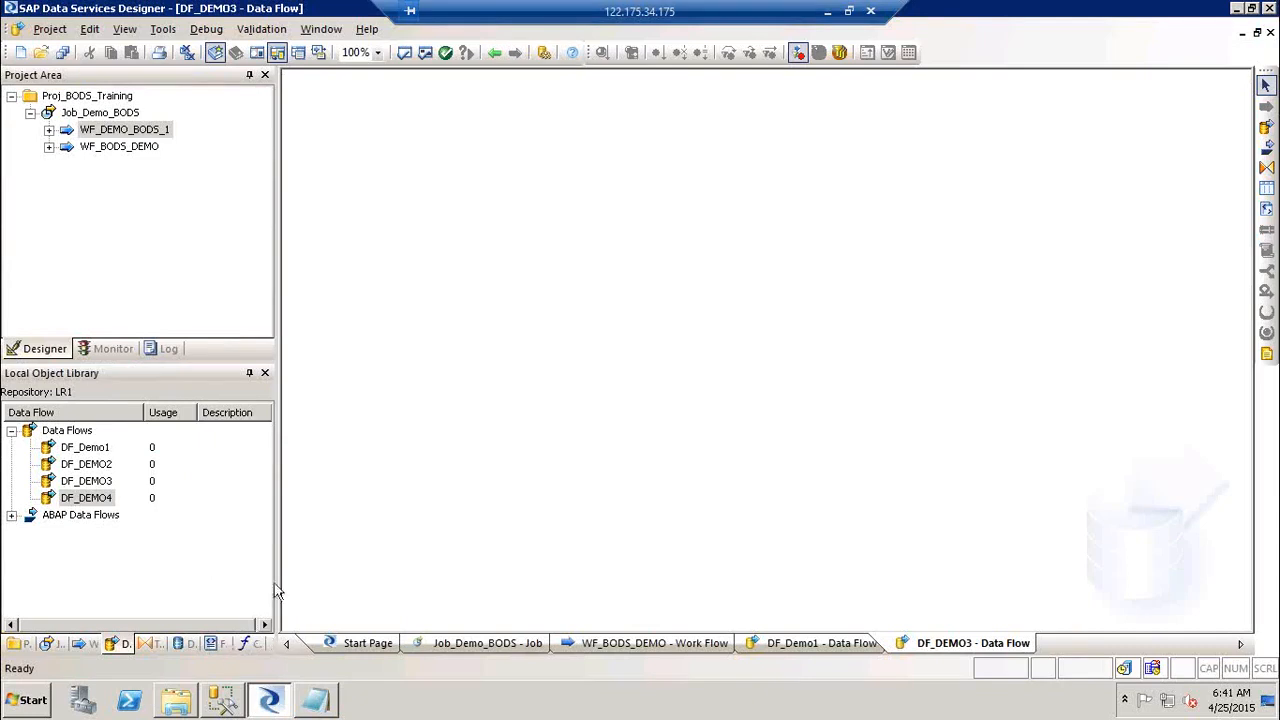
Step: Widen the panes, show the Formats in the object library, and explore the Flat Files options
left_click_drag(277, 583, 406, 591)
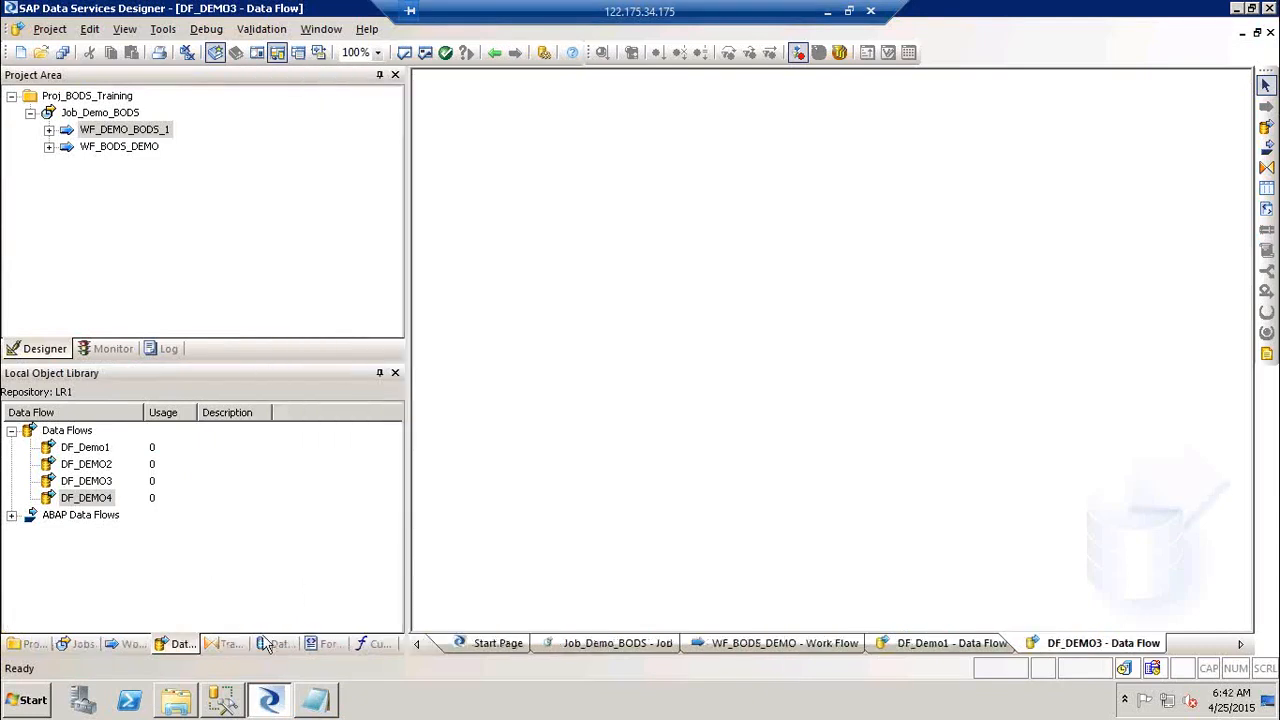
left_click(325, 643)
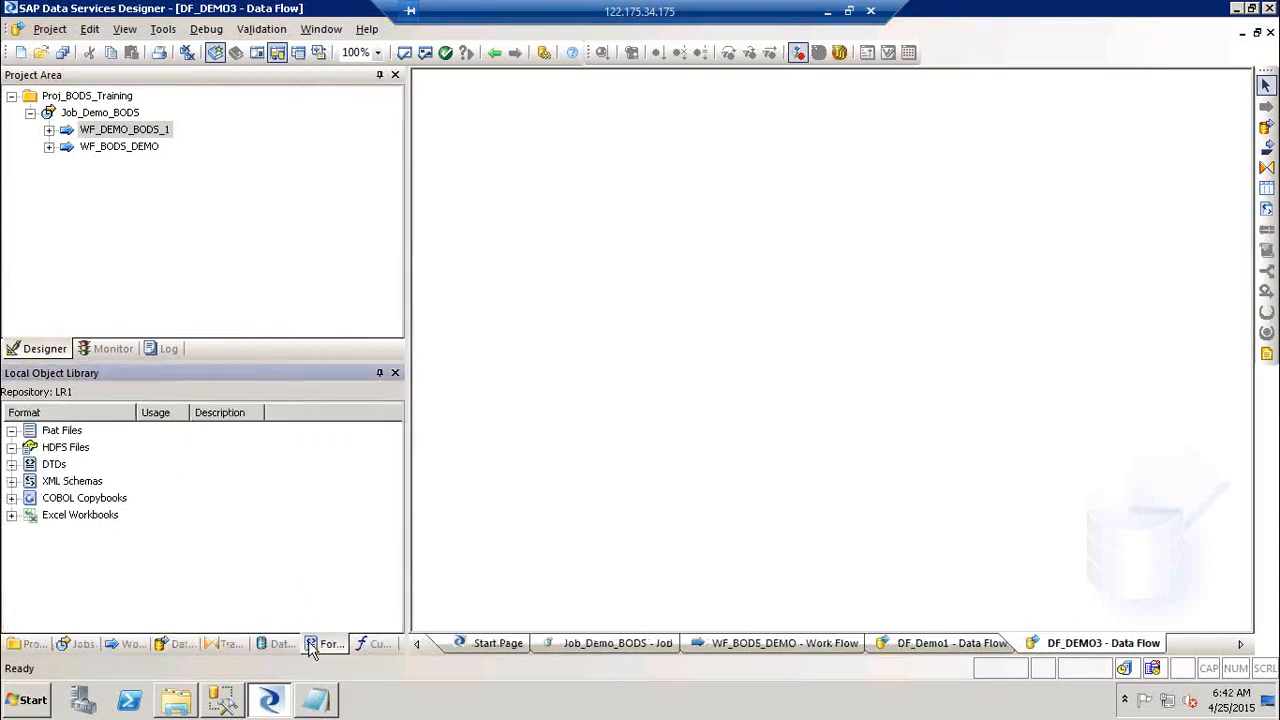
left_click(58, 432)
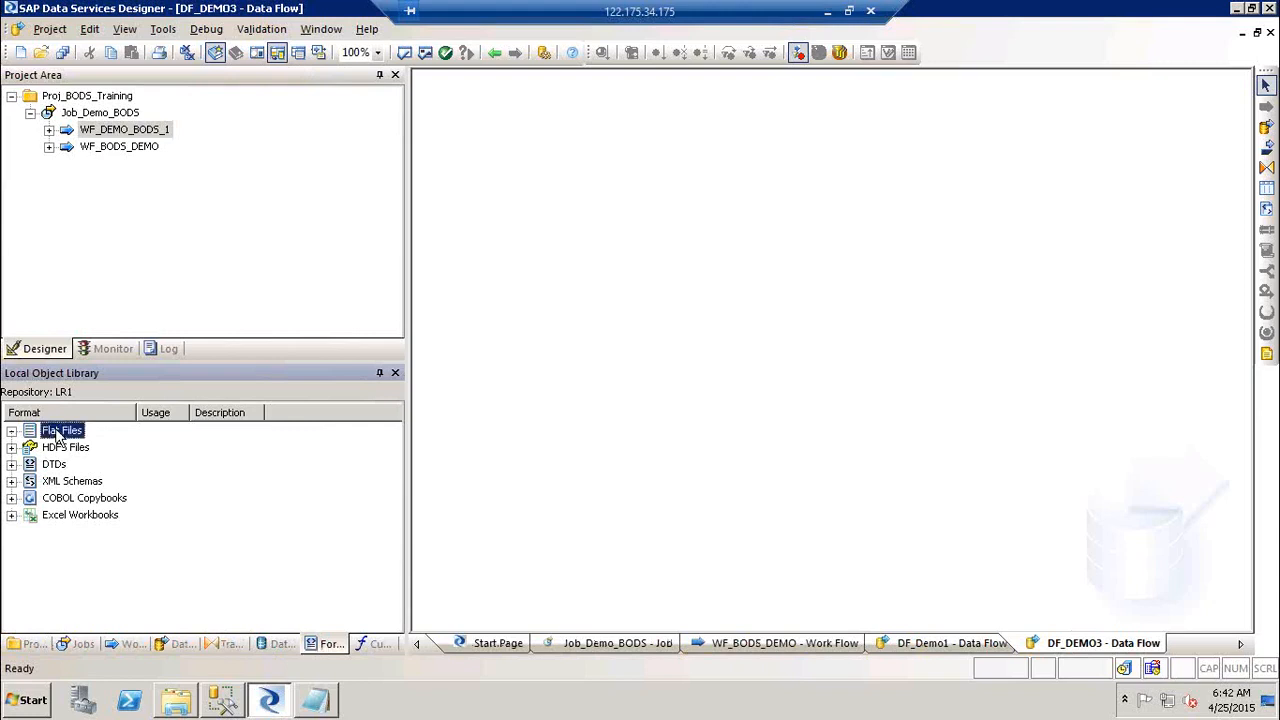
right_click(57, 433)
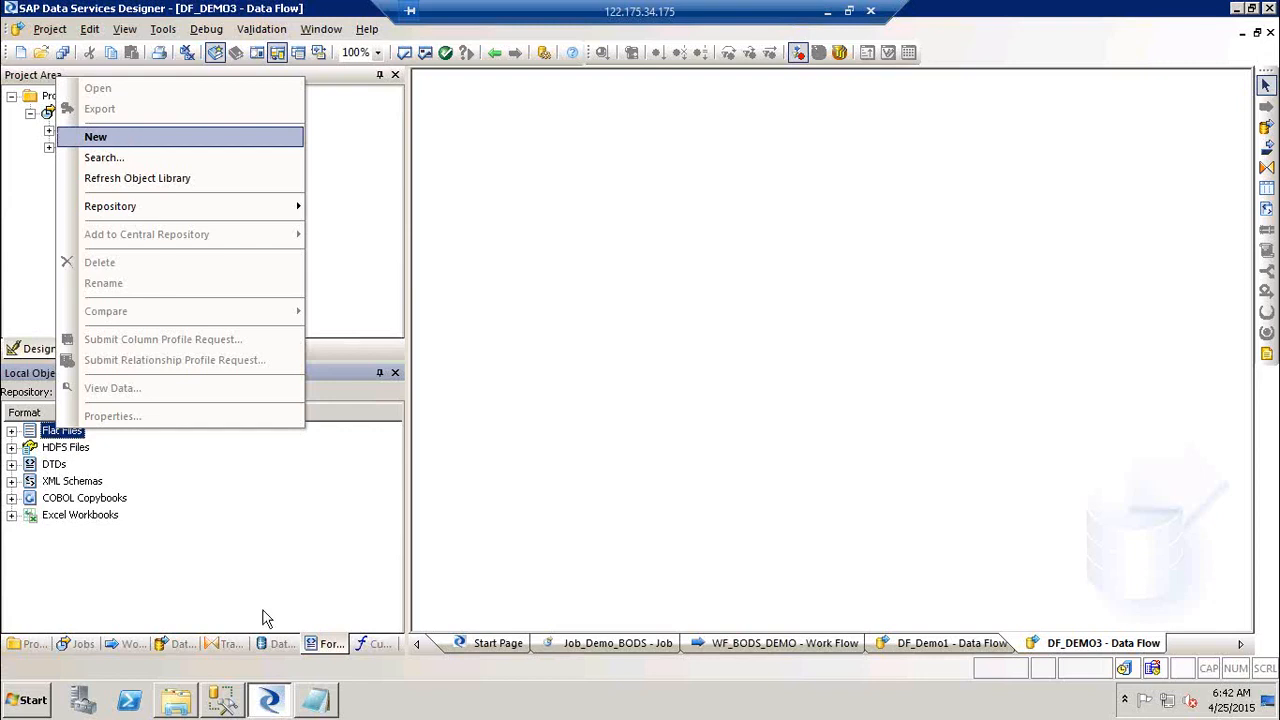
left_click(314, 558)
right_click(314, 556)
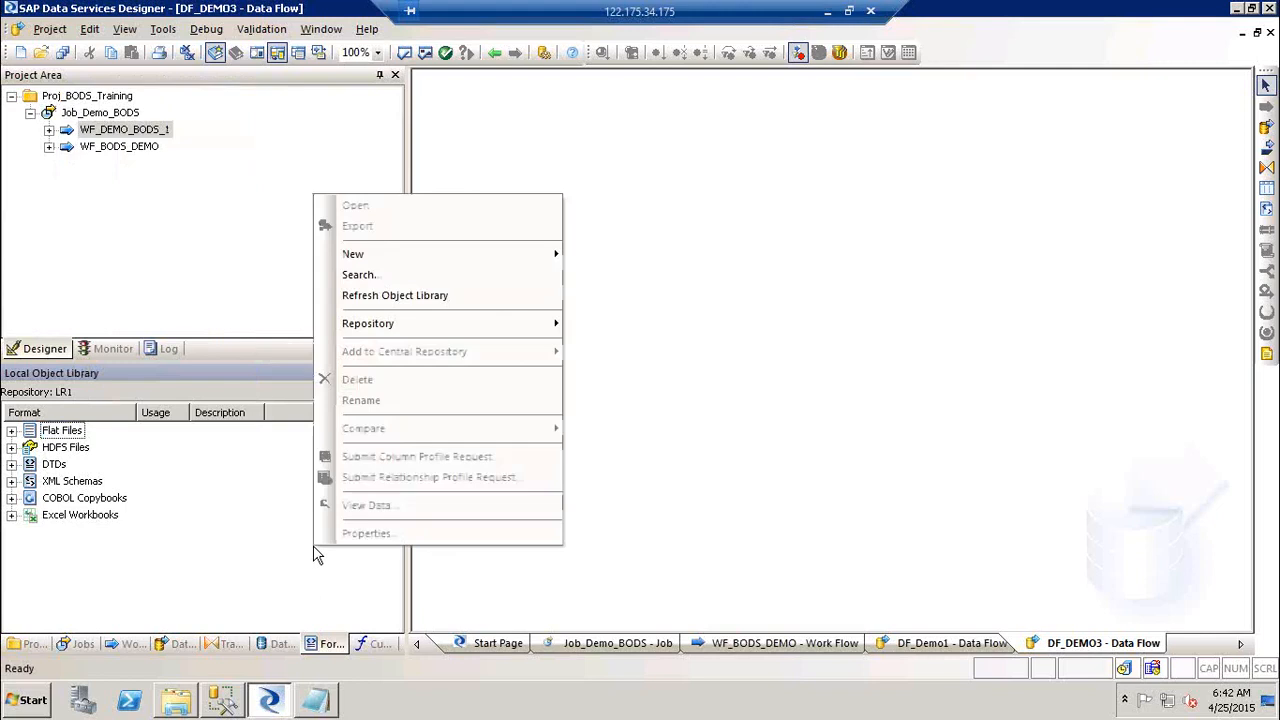
mouse_move(406, 260)
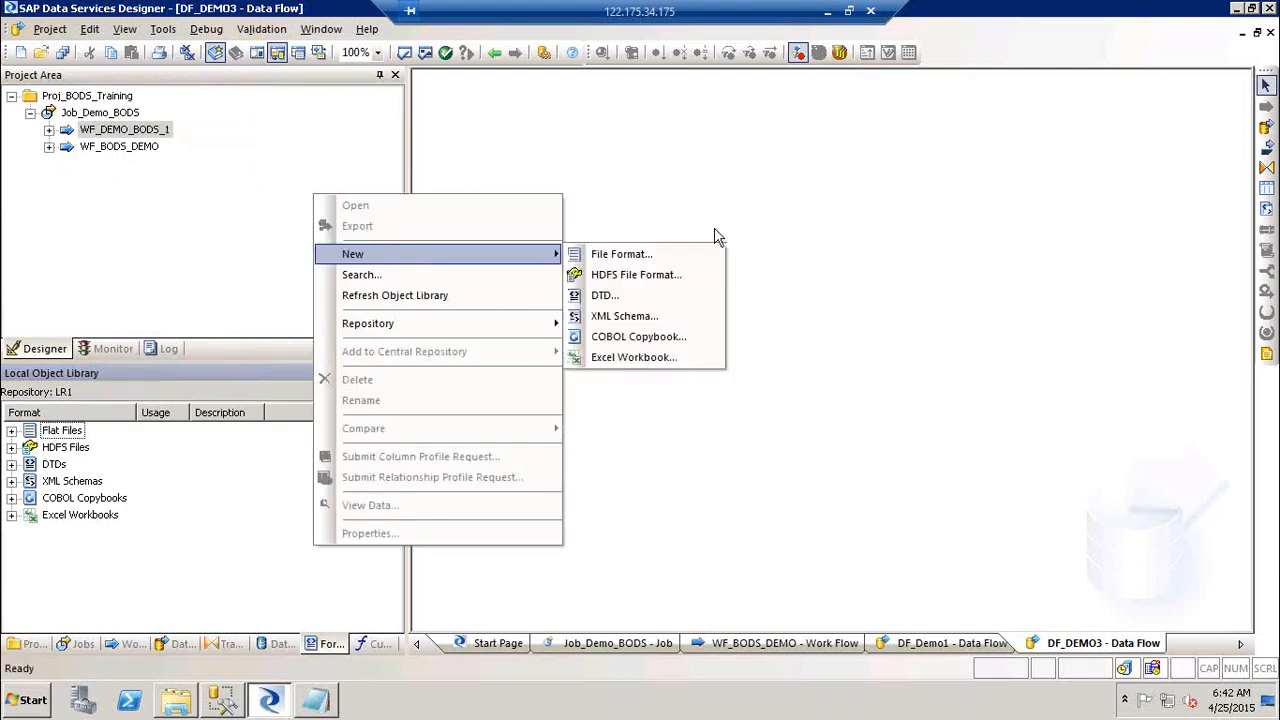
left_click(62, 431)
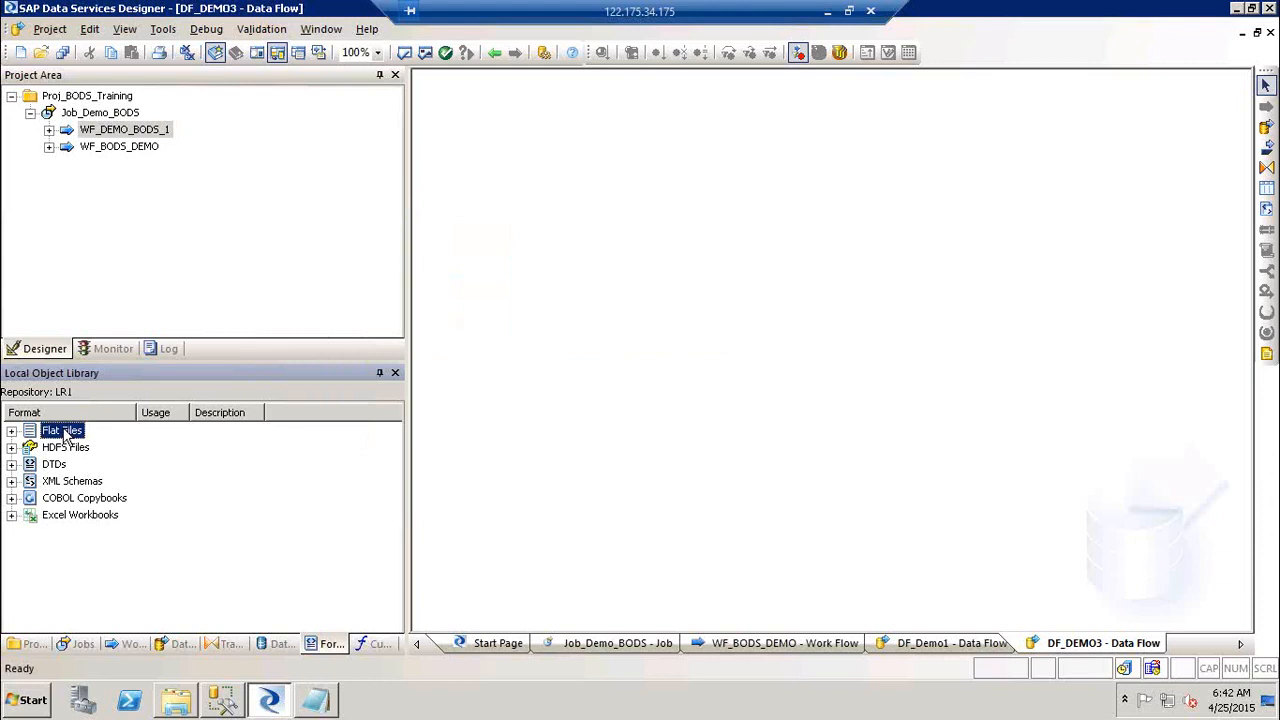
right_click(316, 538)
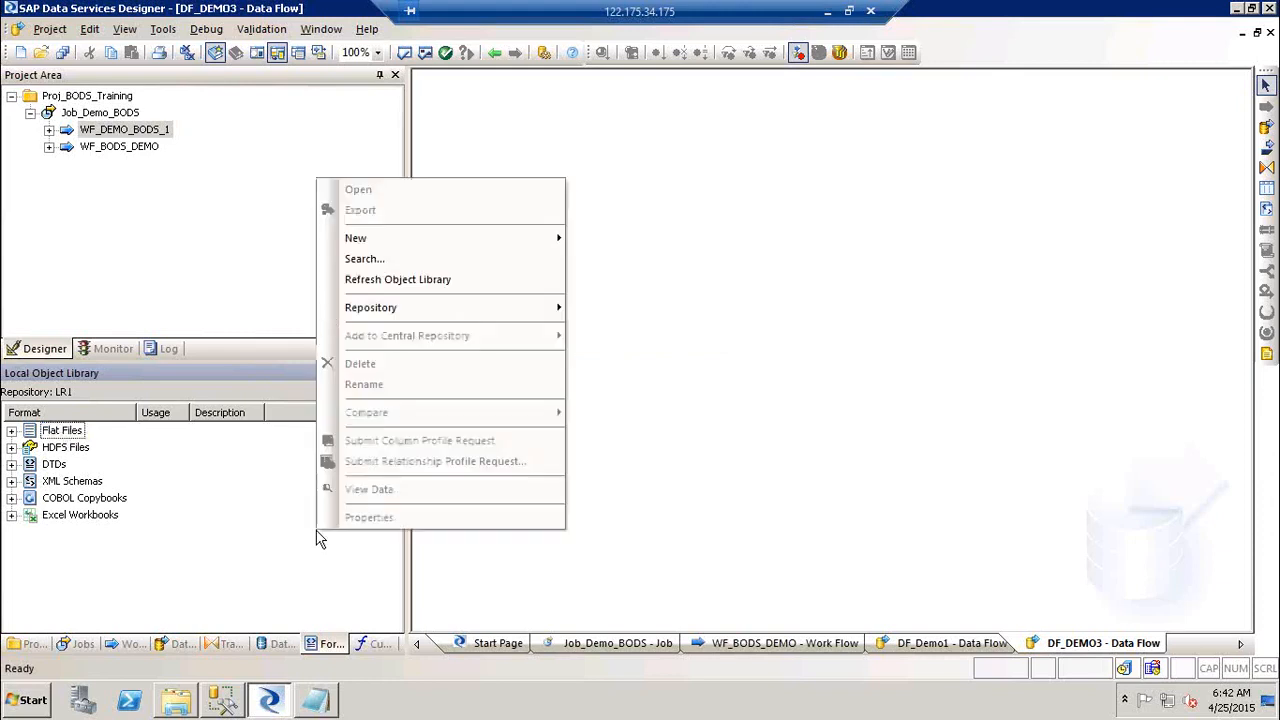
mouse_move(400, 240)
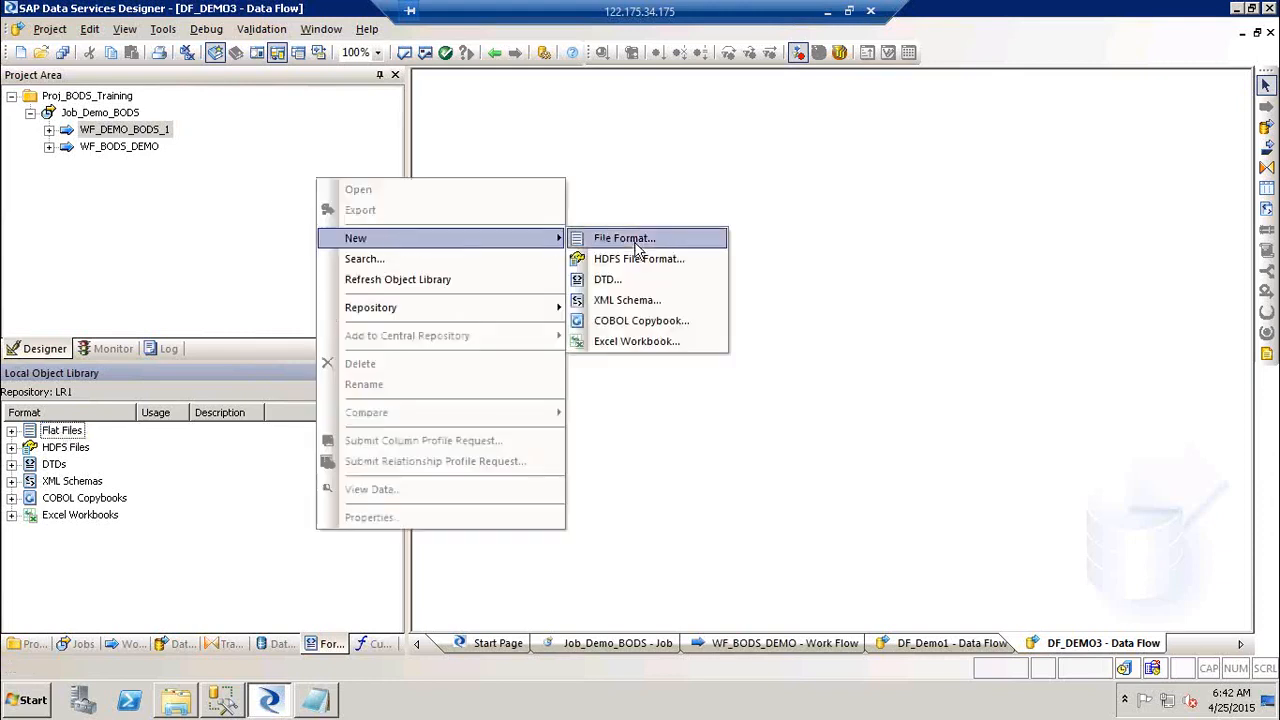
left_click(84, 431)
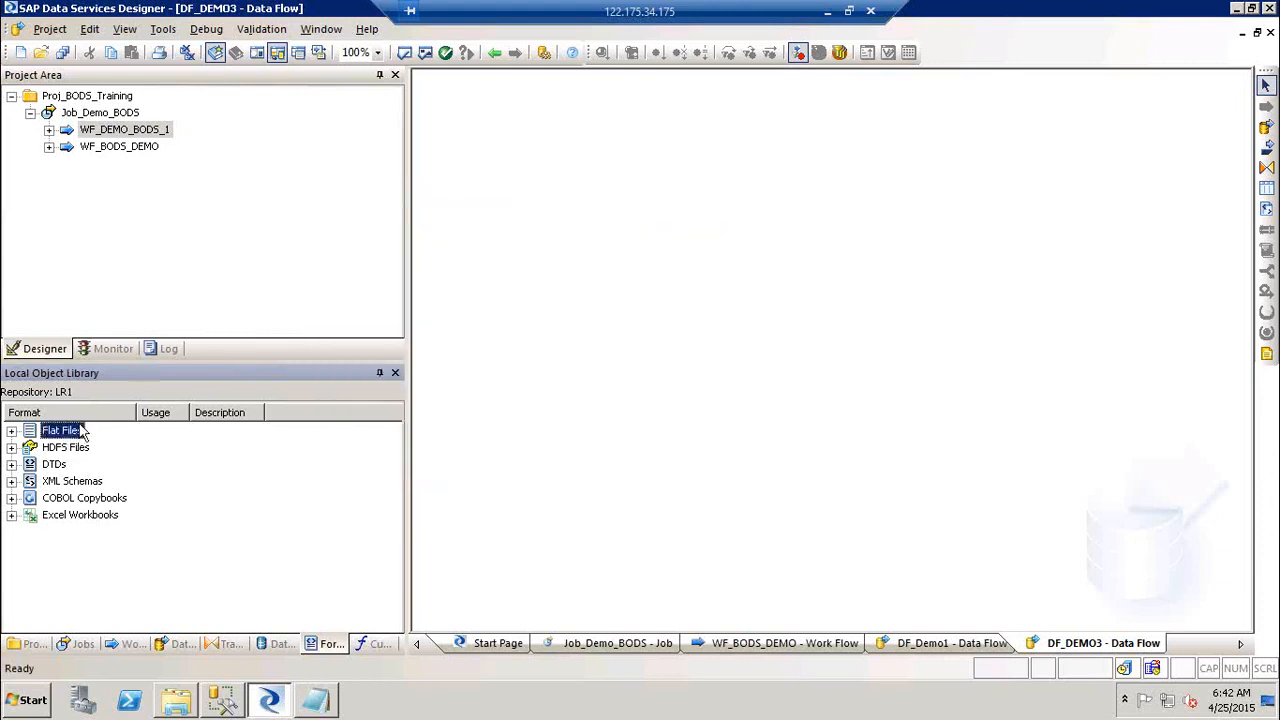
Step: Create a new flat file format from the Flat Files context menu
left_click(49, 30)
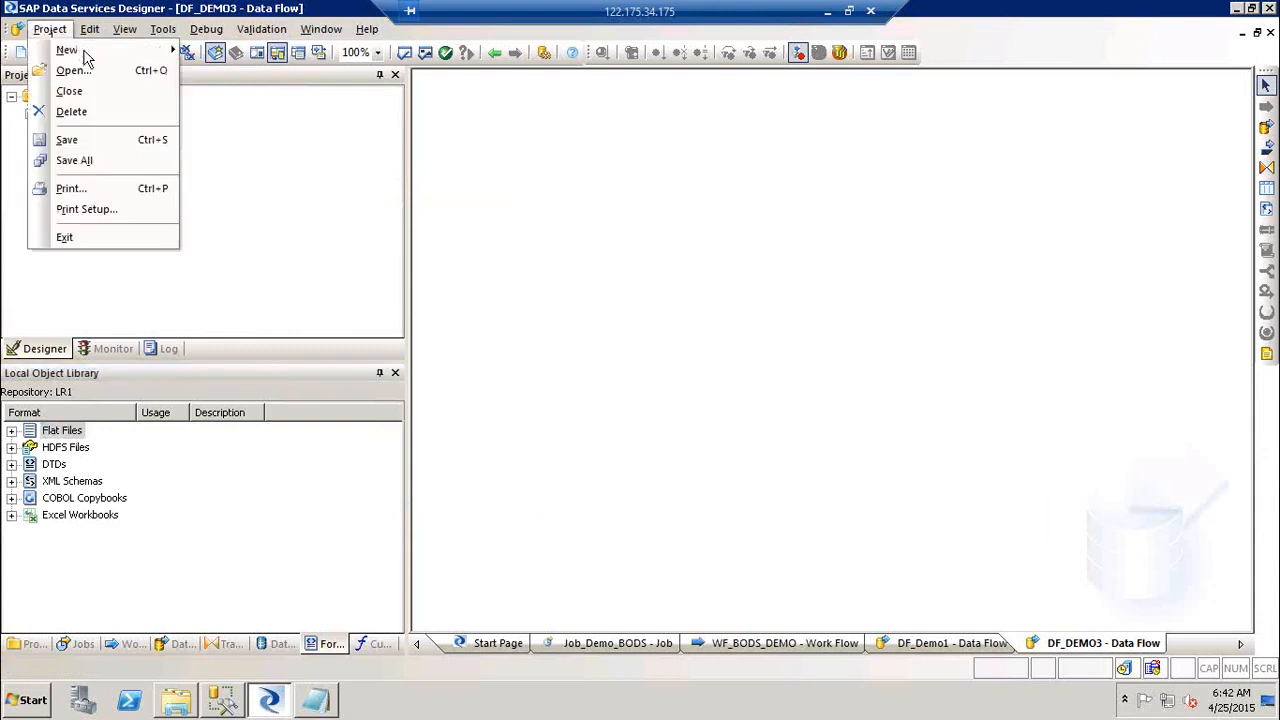
mouse_move(86, 52)
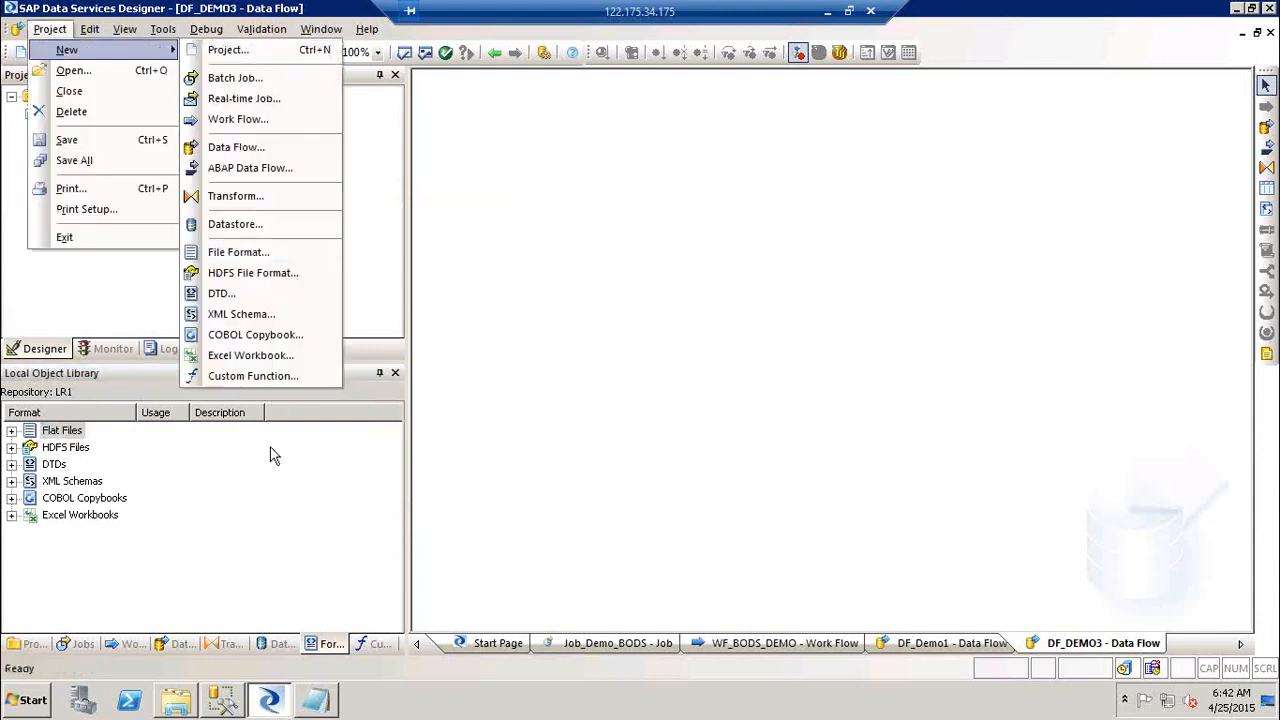
left_click(274, 508)
left_click(58, 436)
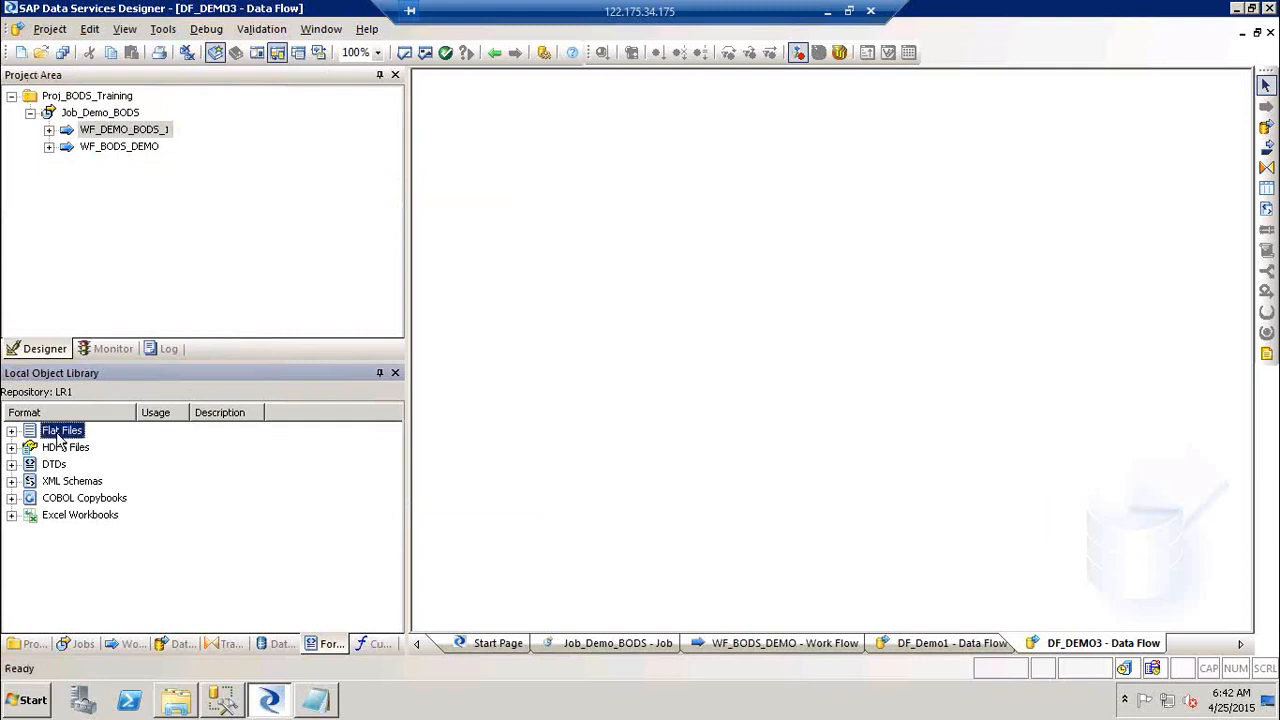
right_click(58, 436)
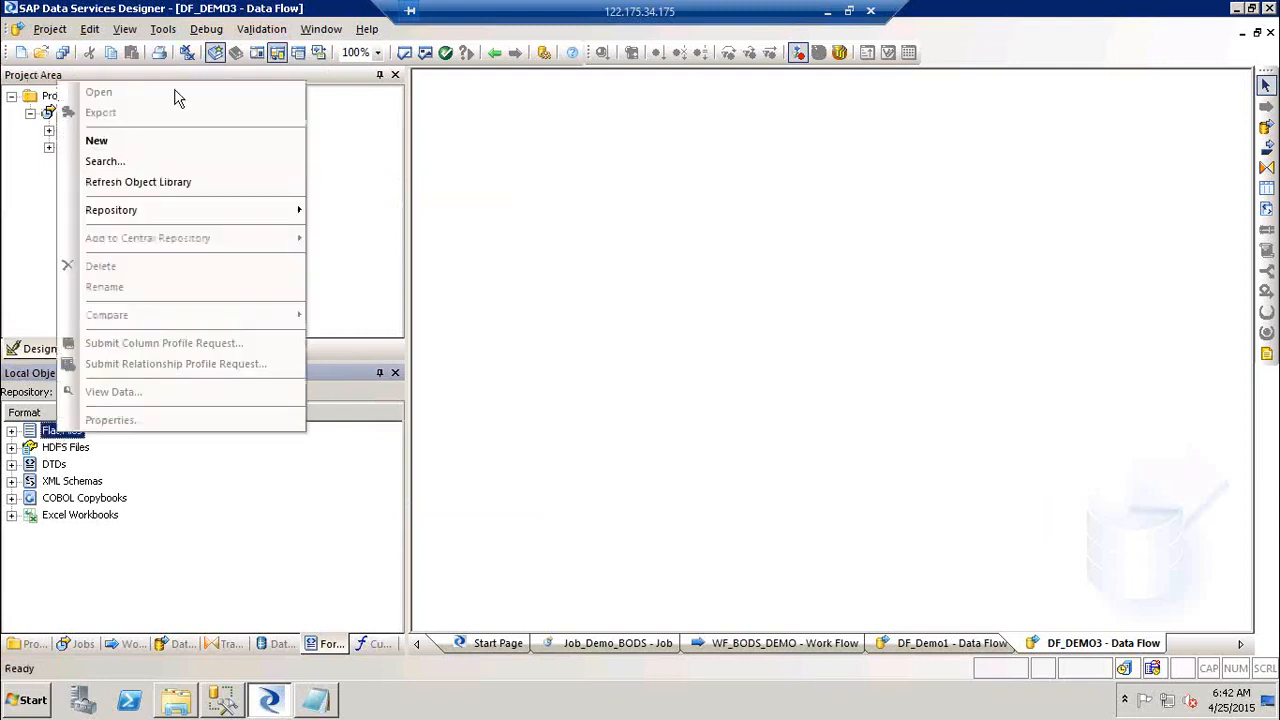
left_click(154, 140)
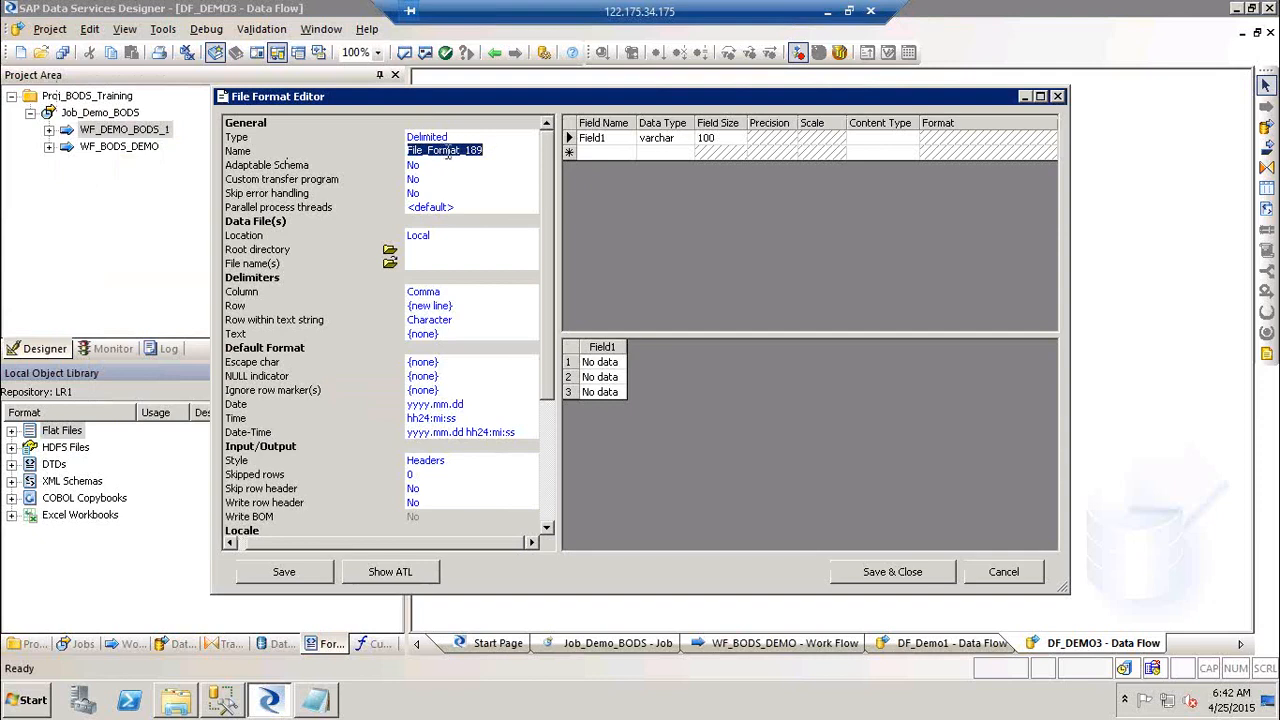
Step: Keep type Delimited, name the format FF_Customer_SRC, and leave Adaptable Schema at No
left_click(506, 138)
left_click(531, 138)
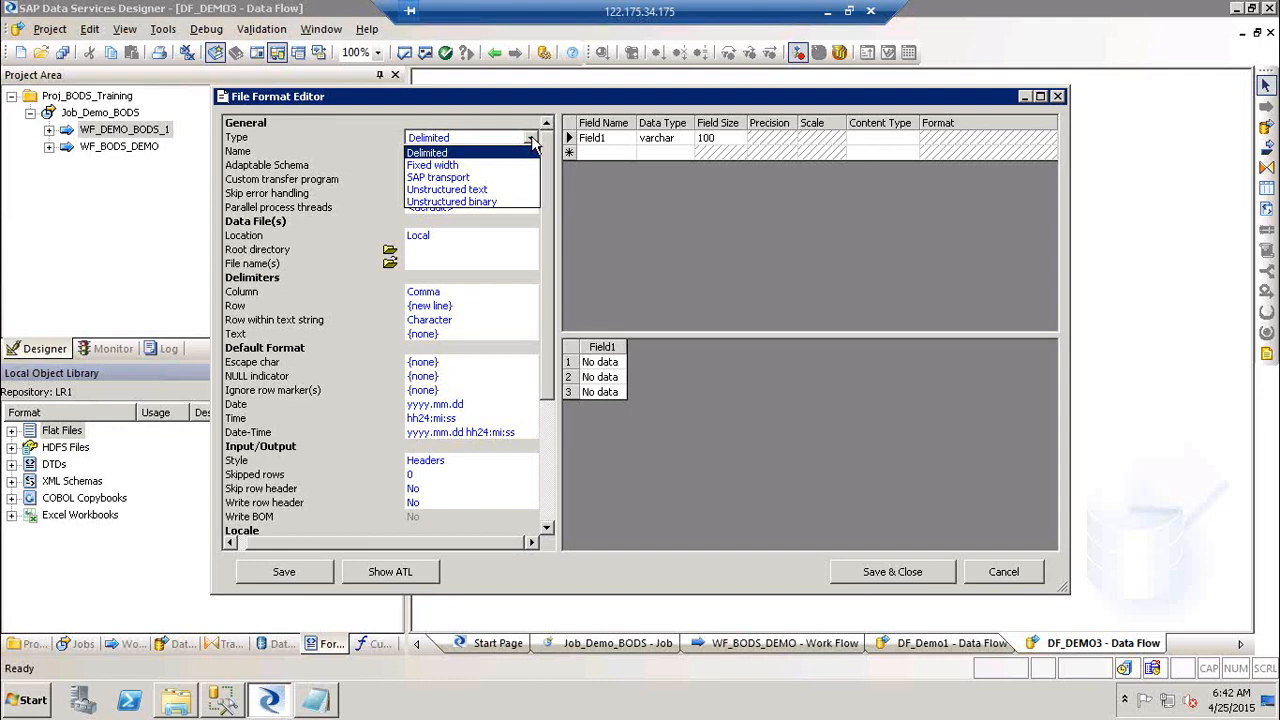
left_click(501, 157)
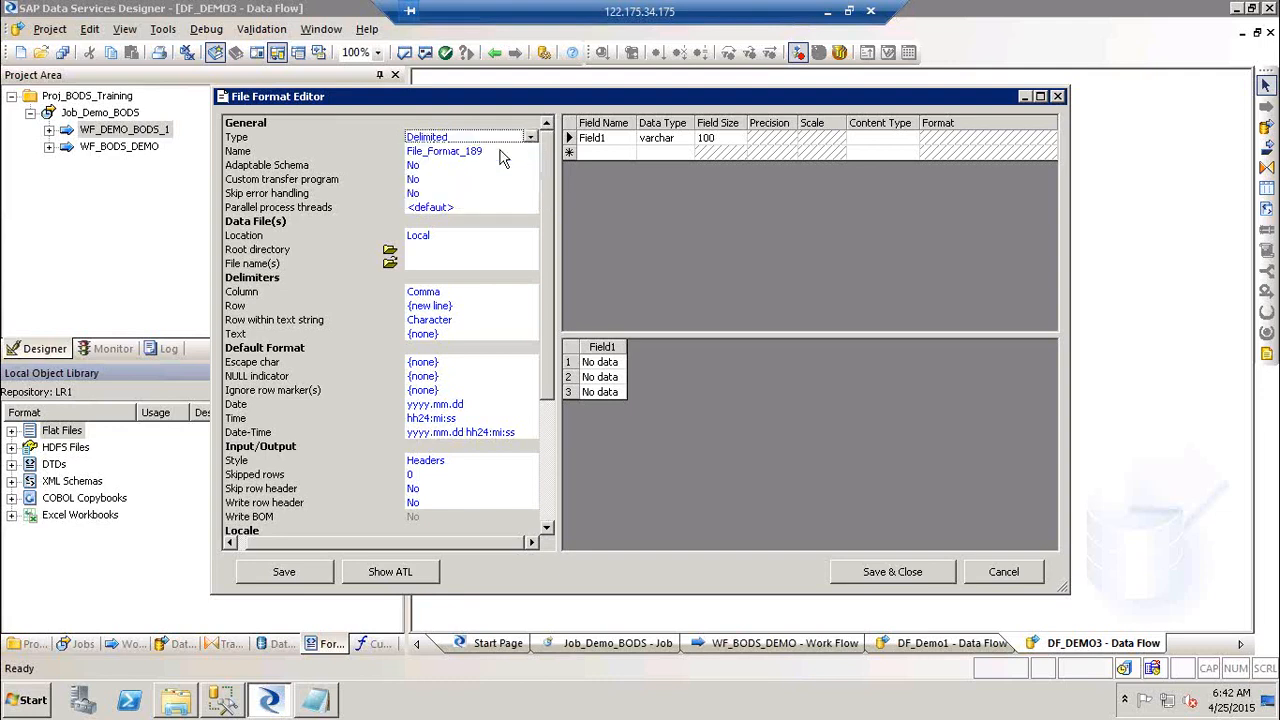
left_click(486, 152)
left_click(487, 150)
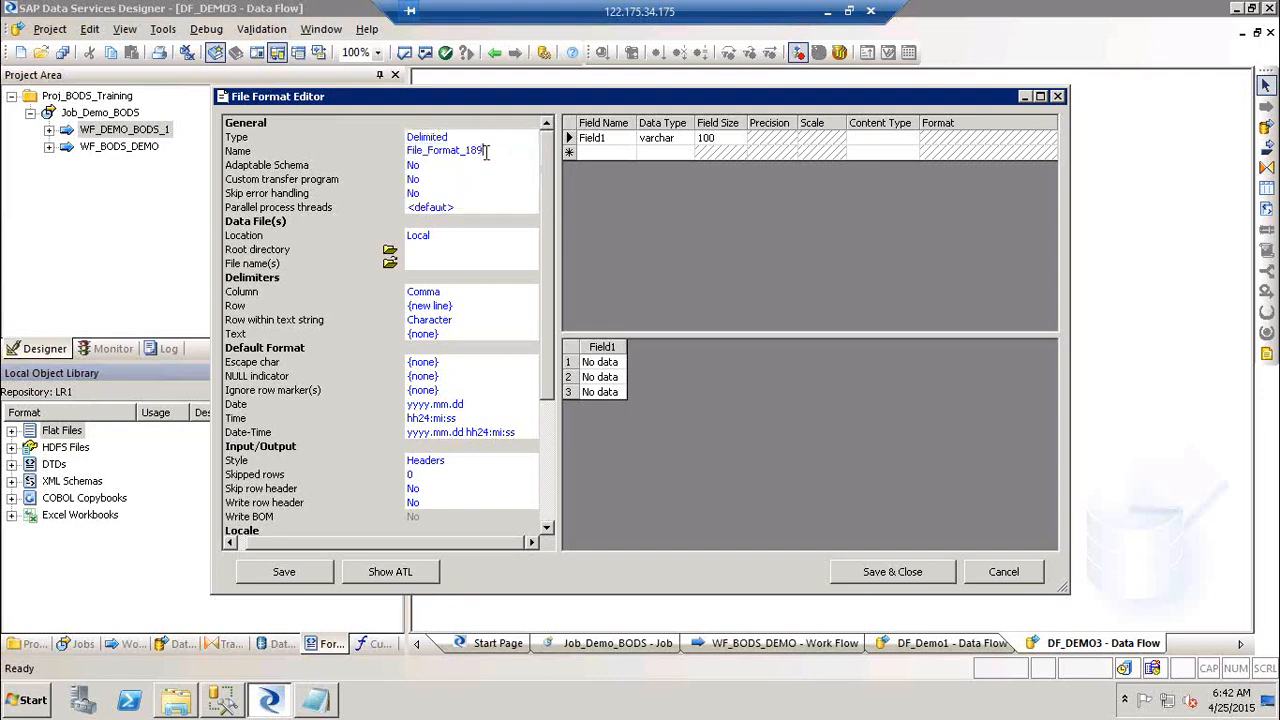
key("BackSpace")
key("BackSpace")
key("BackSpace")
key("BackSpace")
key("BackSpace")
key("BackSpace")
key("BackSpace")
key("BackSpace")
key("BackSpace")
key("BackSpace")
key("BackSpace")
key("BackSpace")
key("BackSpace")
key("BackSpace")
key("BackSpace")
type("FF_Customer_SRC")
left_click(443, 169)
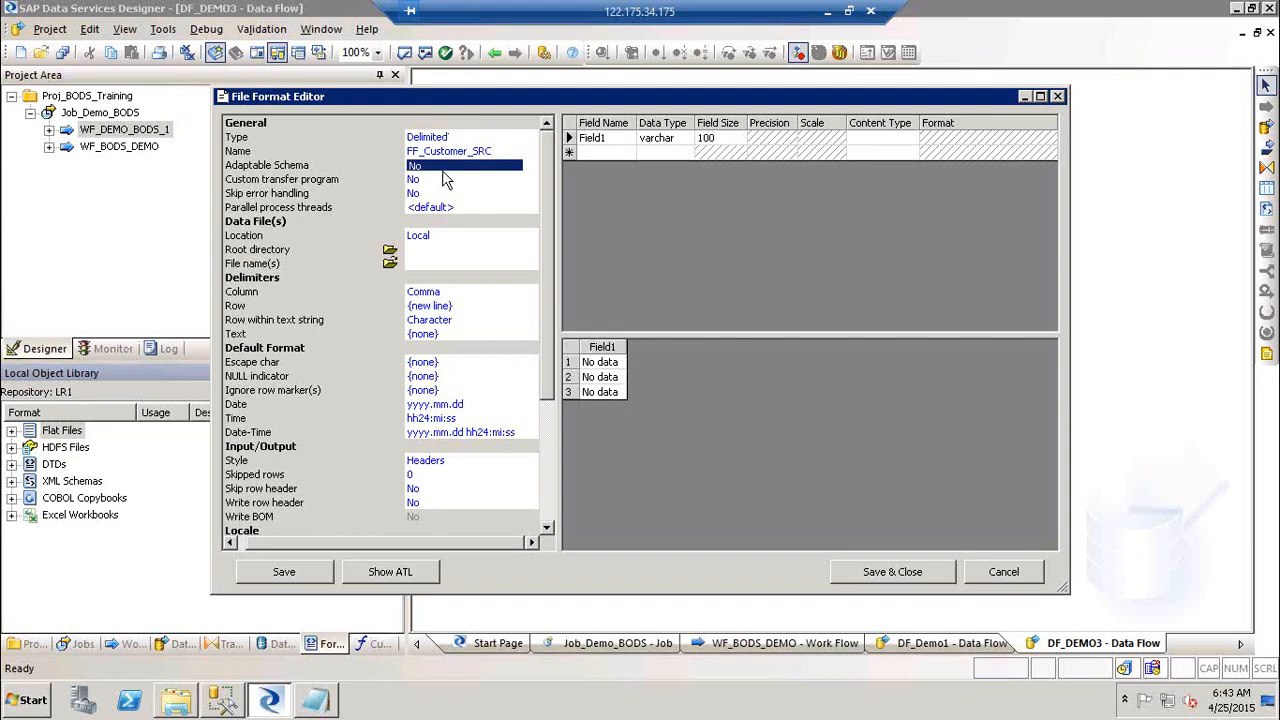
left_click(454, 168)
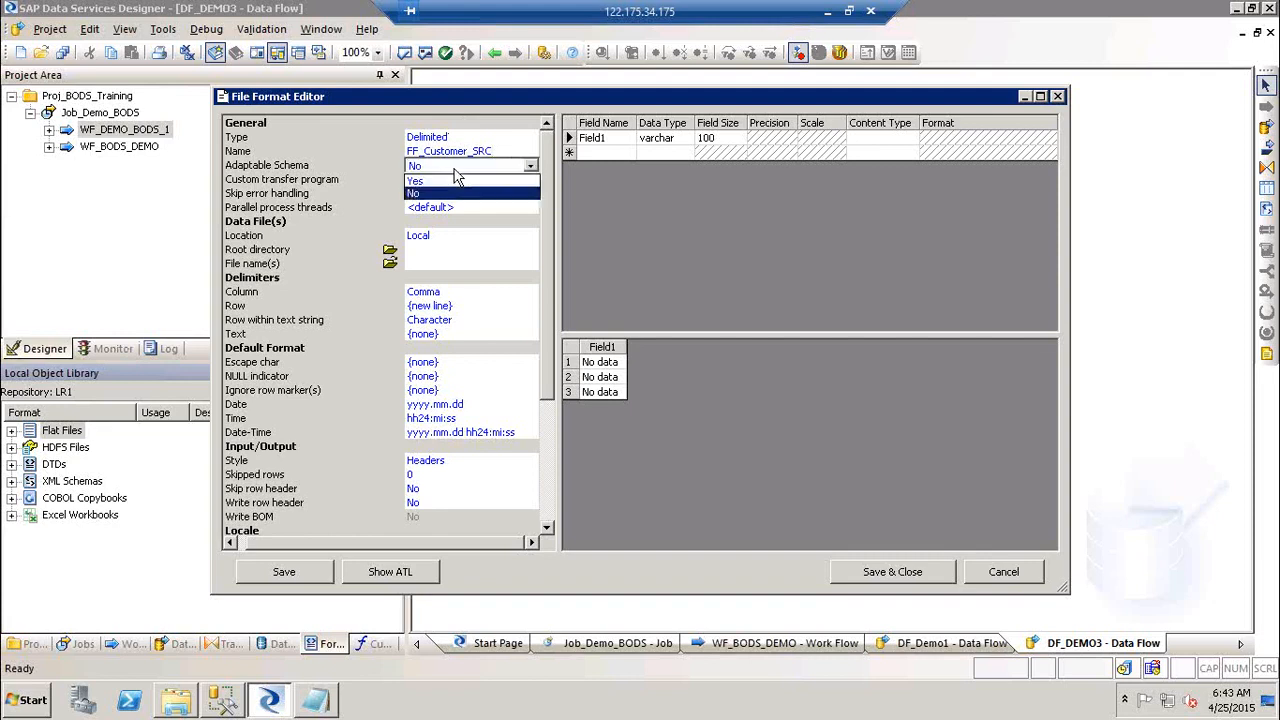
left_click(454, 171)
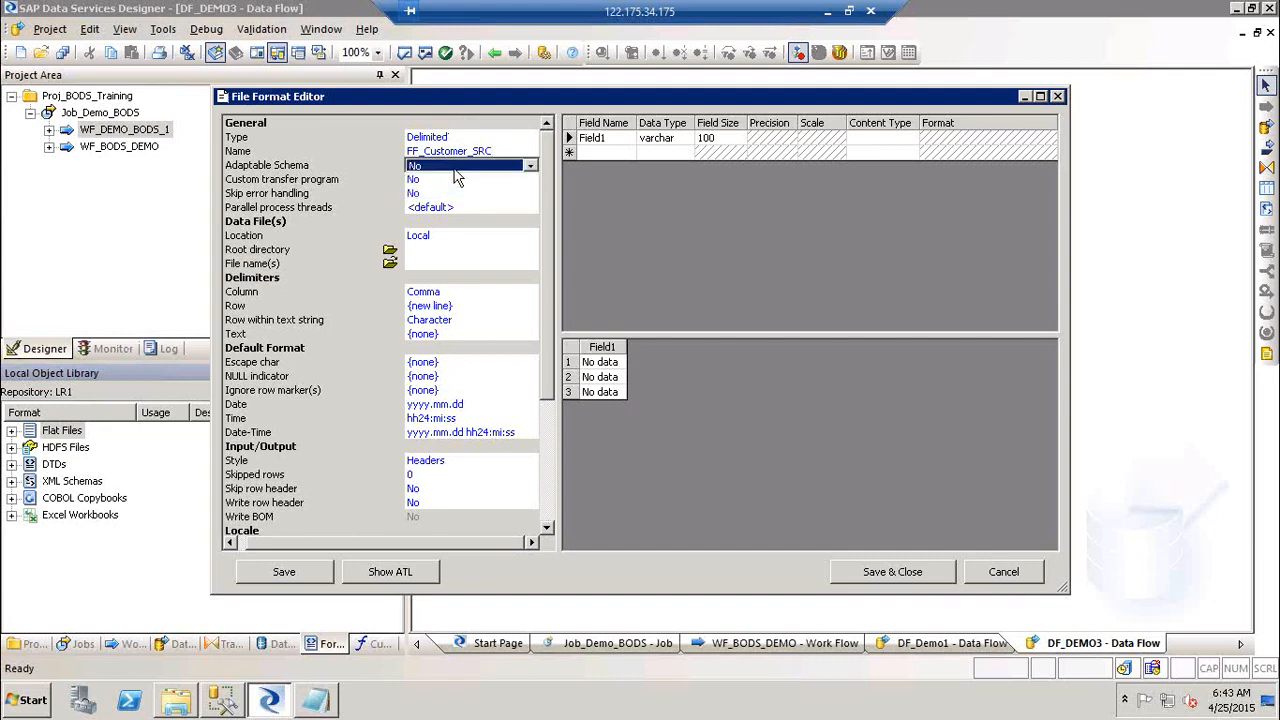
Step: Open the Source_FF workbook from the SourceFF folder
left_click(827, 13)
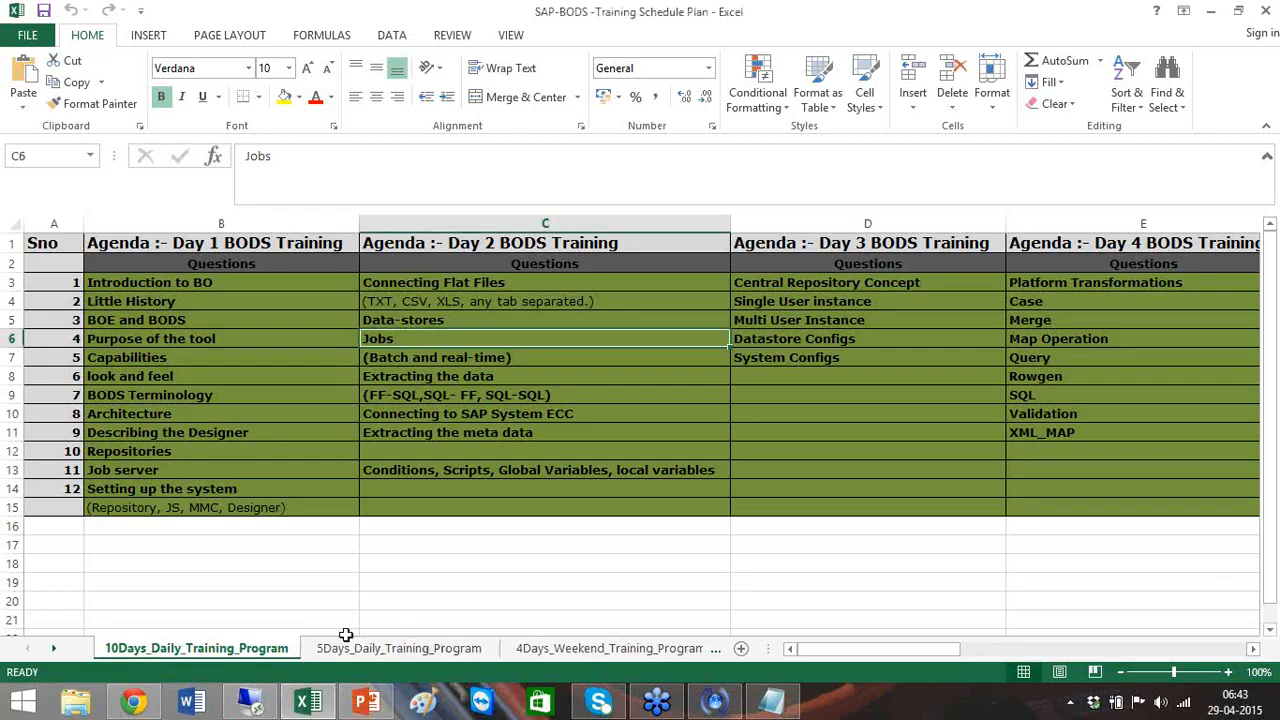
left_click(249, 705)
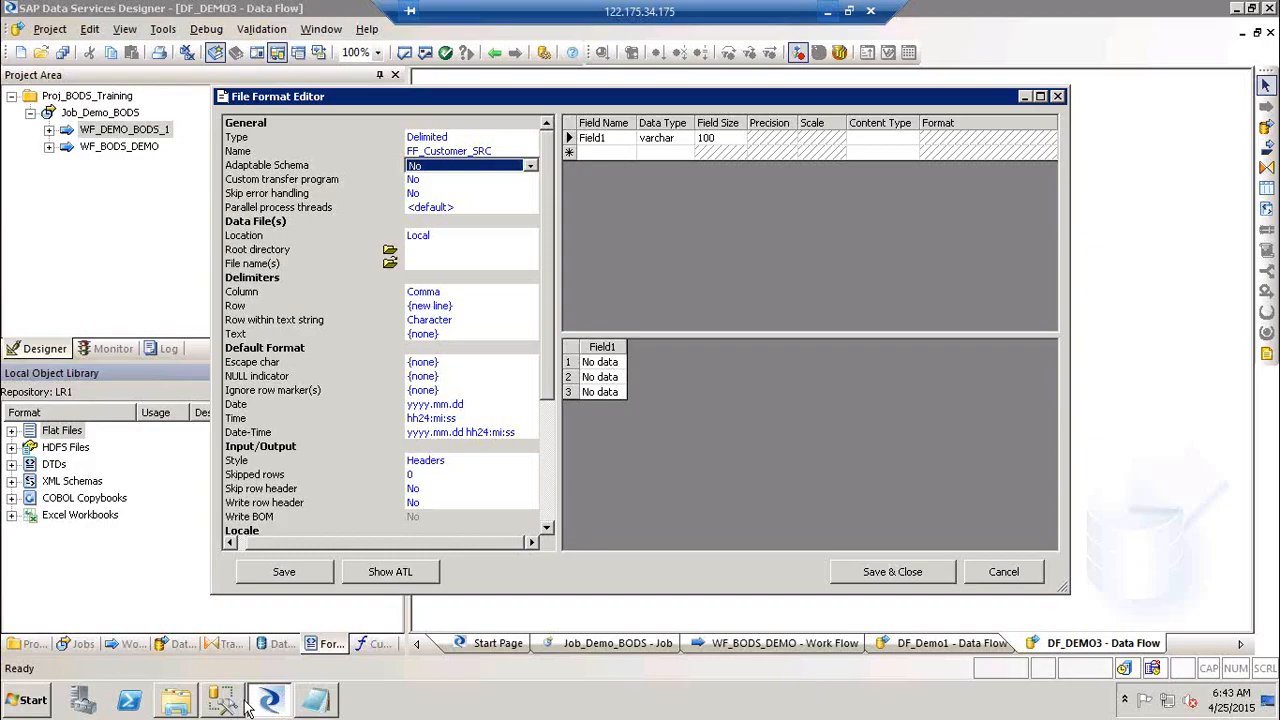
left_click(178, 702)
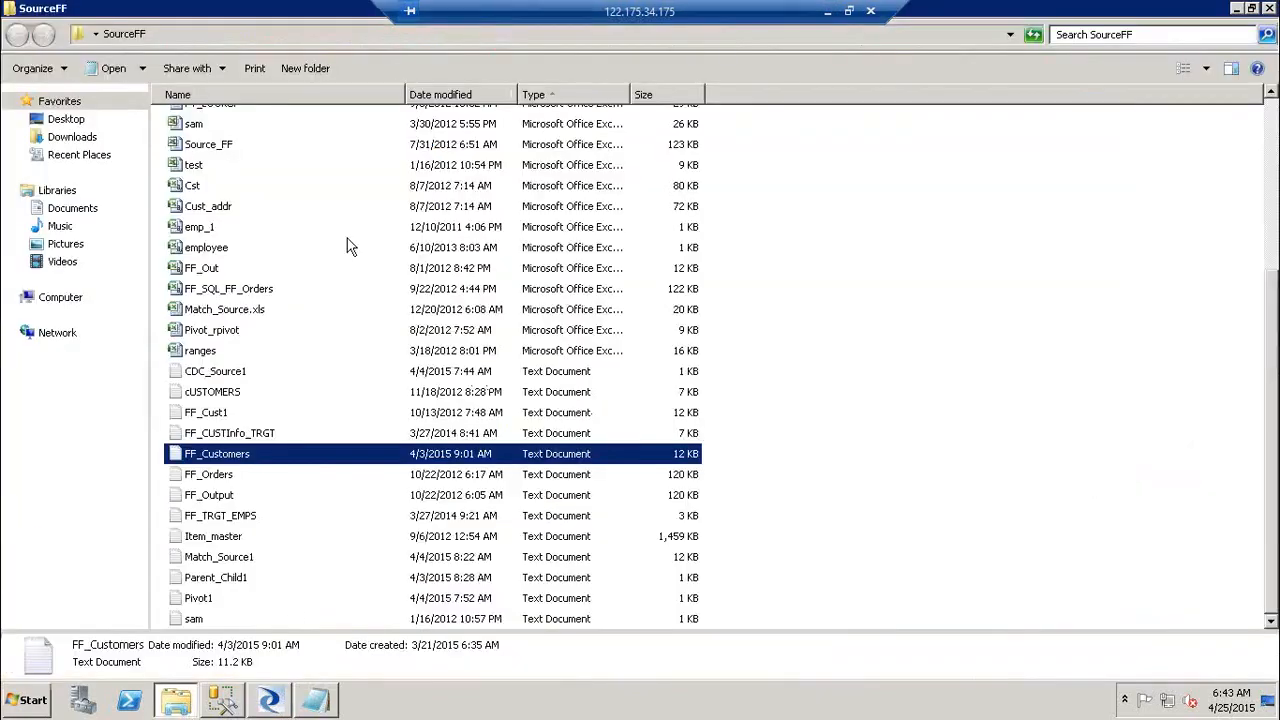
left_click(208, 144)
double_click(208, 144)
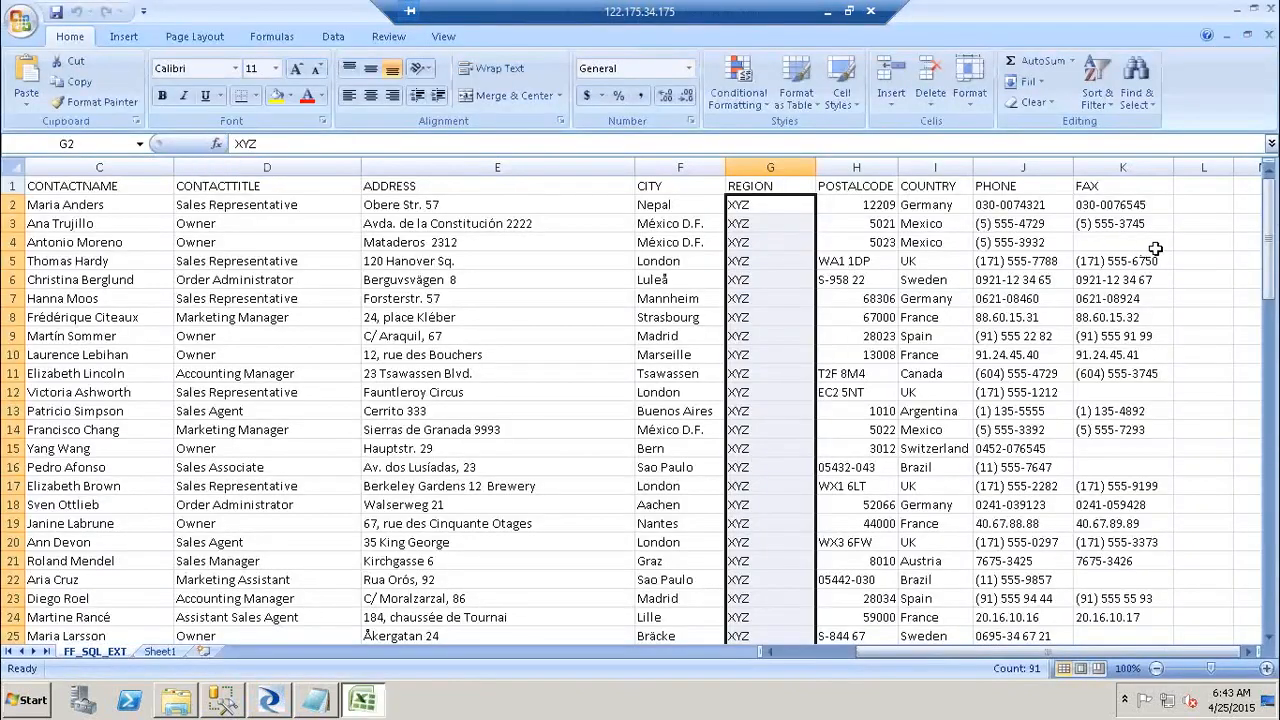
Step: Move the row 3 customer record in Source_FF so it starts at L3
left_click(1170, 245)
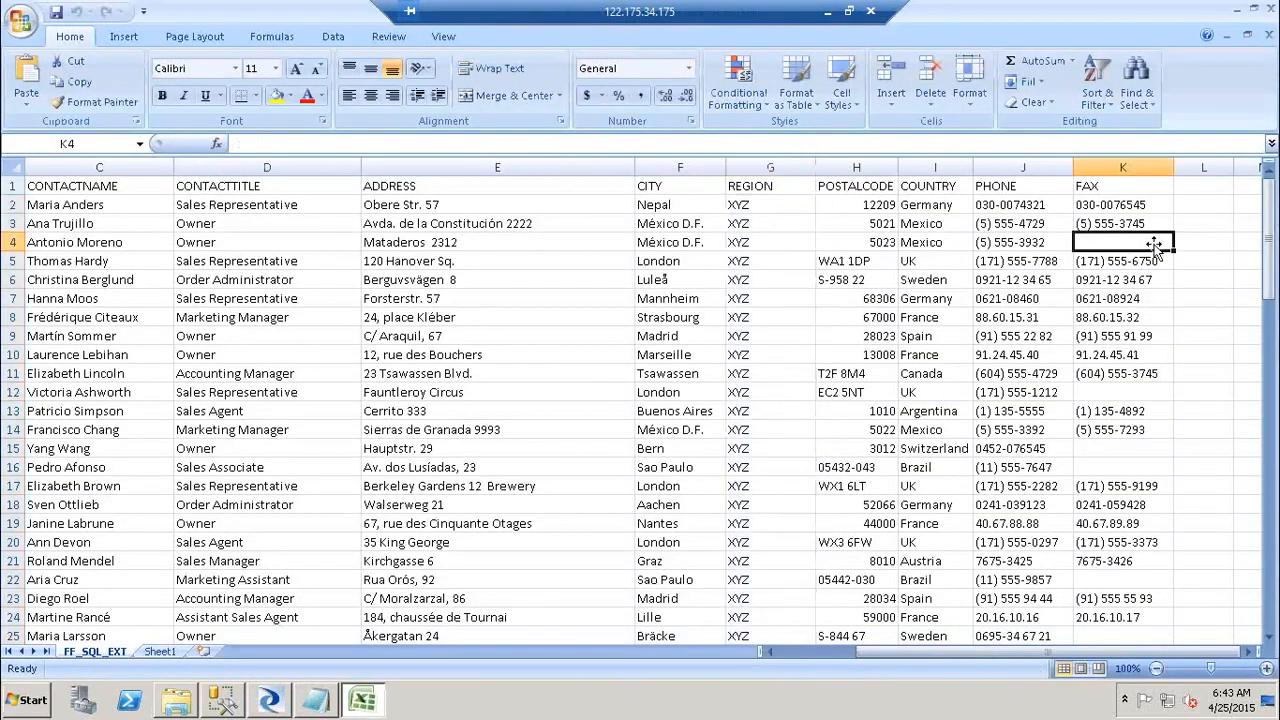
left_click(102, 224)
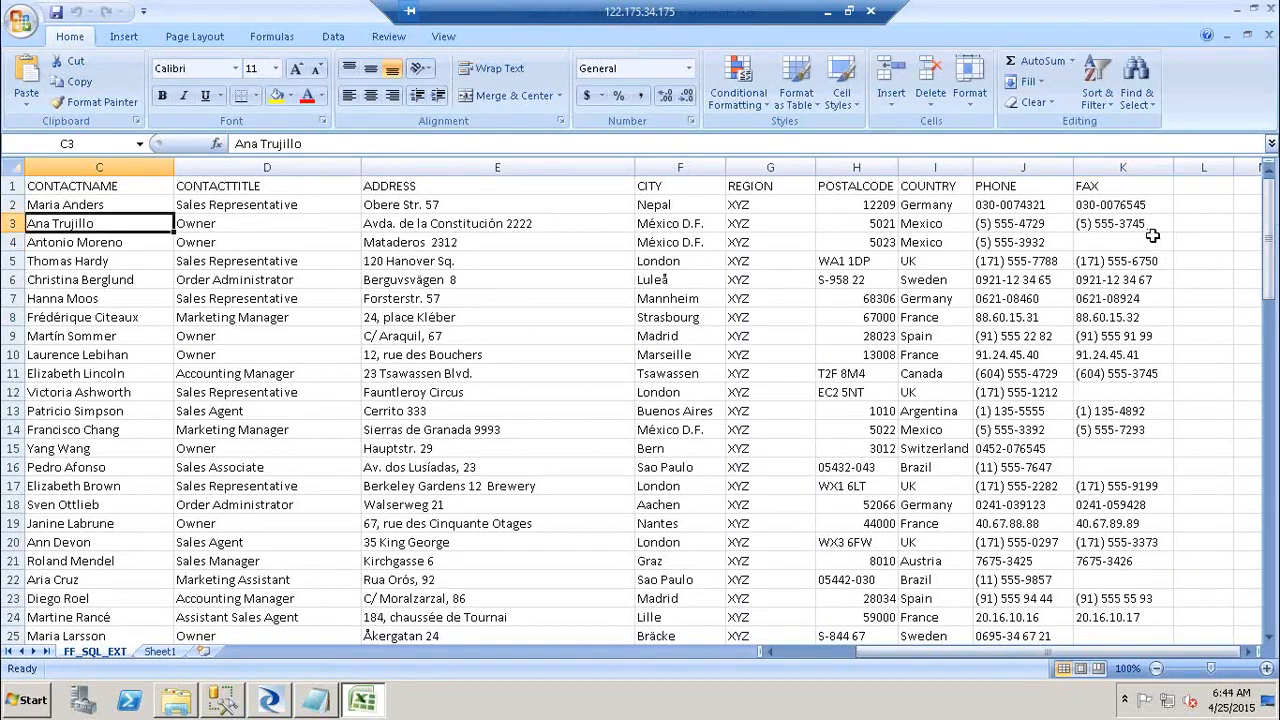
left_click(1155, 222)
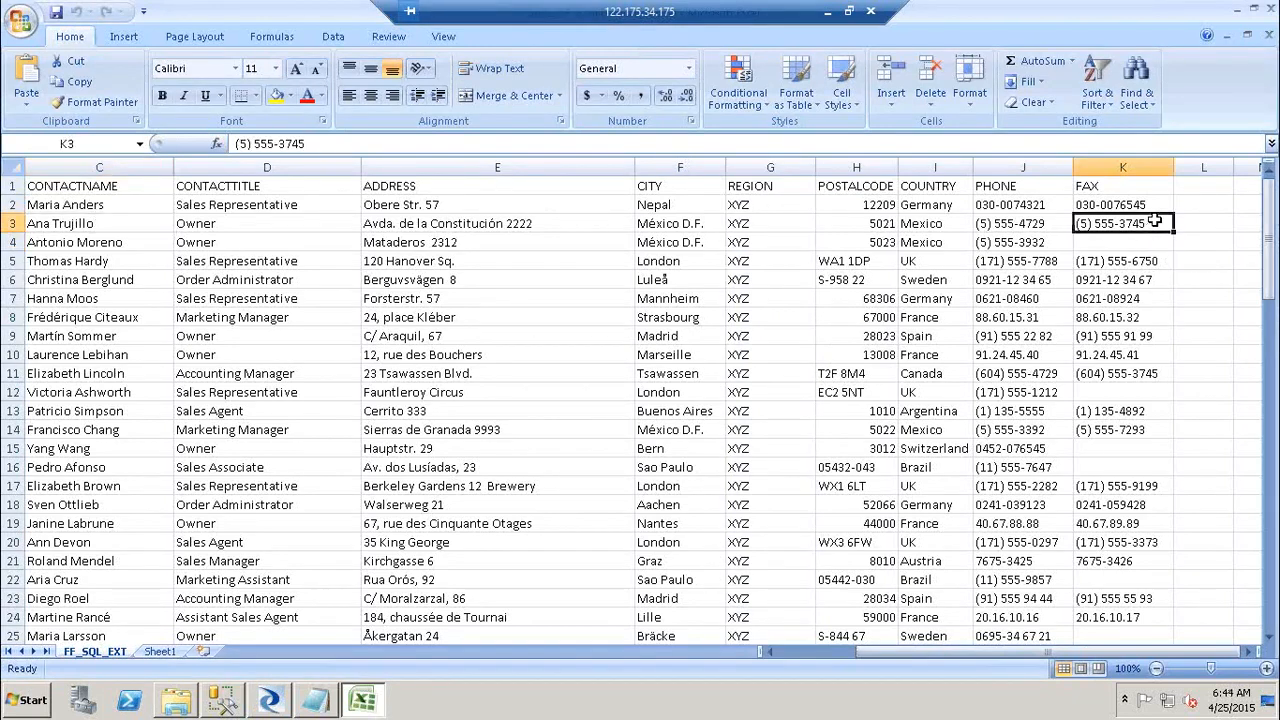
key("shift+Home")
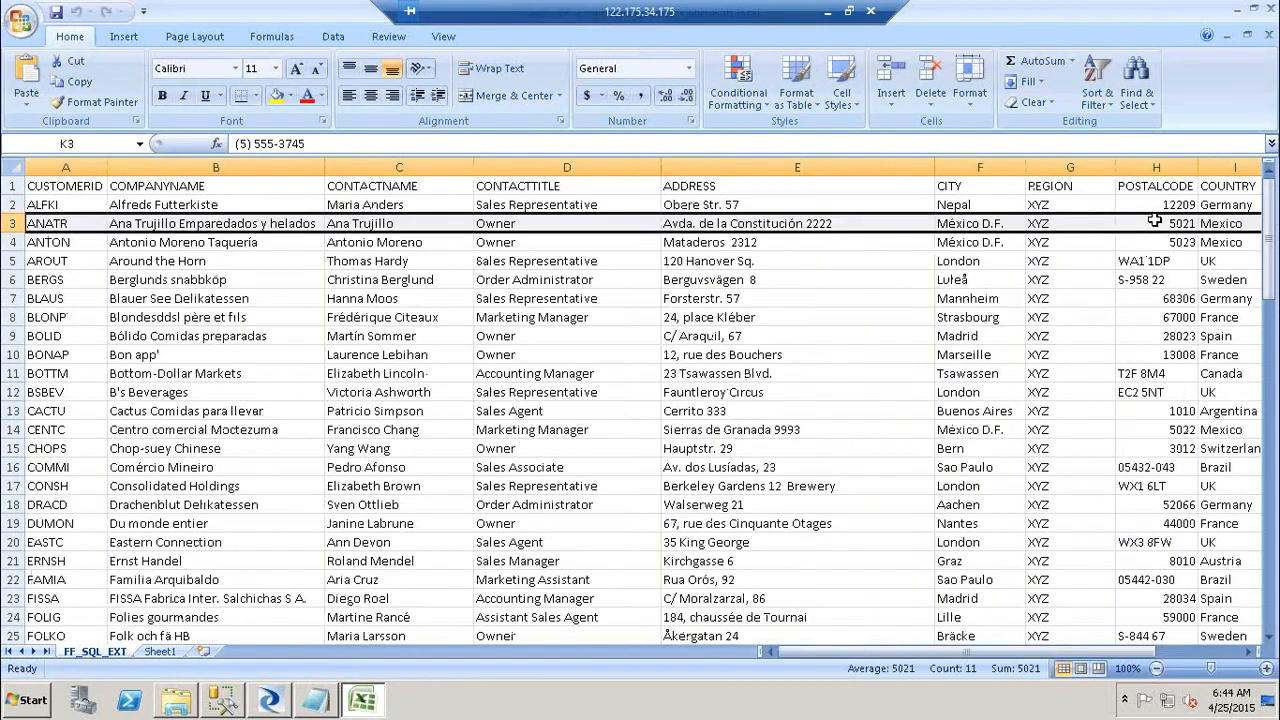
key("ctrl+c")
key("Down")
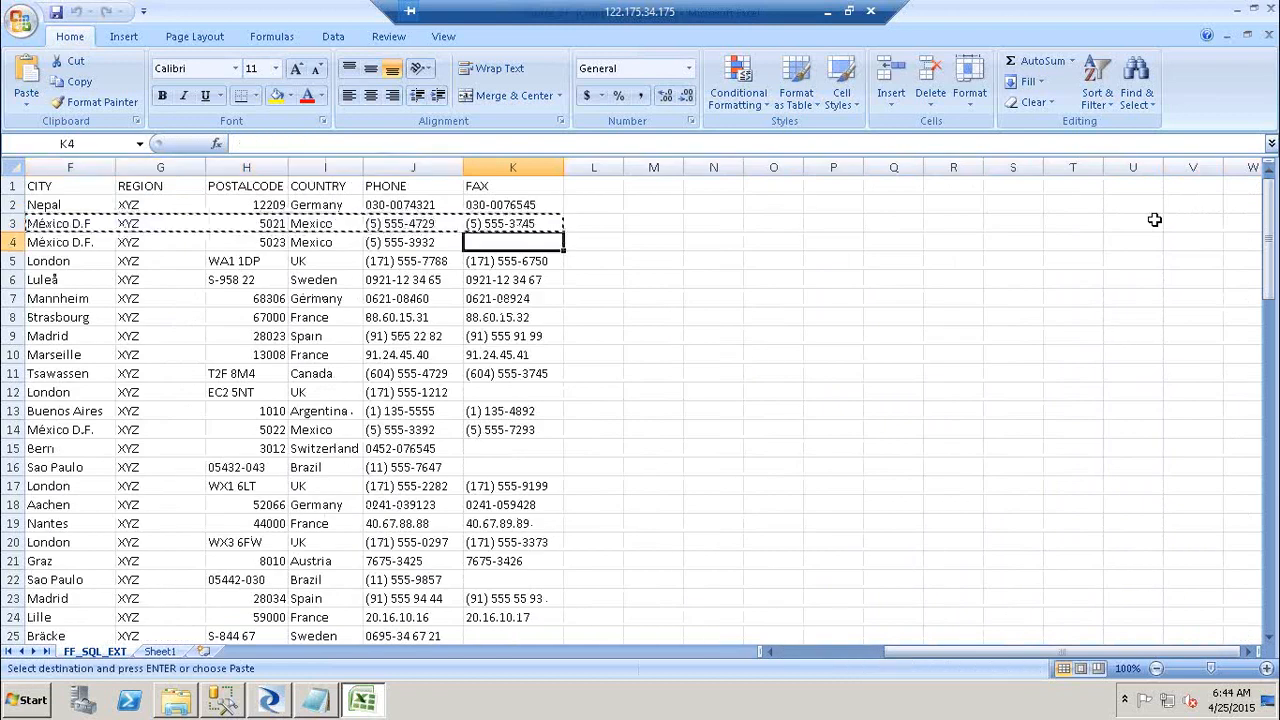
left_click(612, 224)
key("ctrl+v")
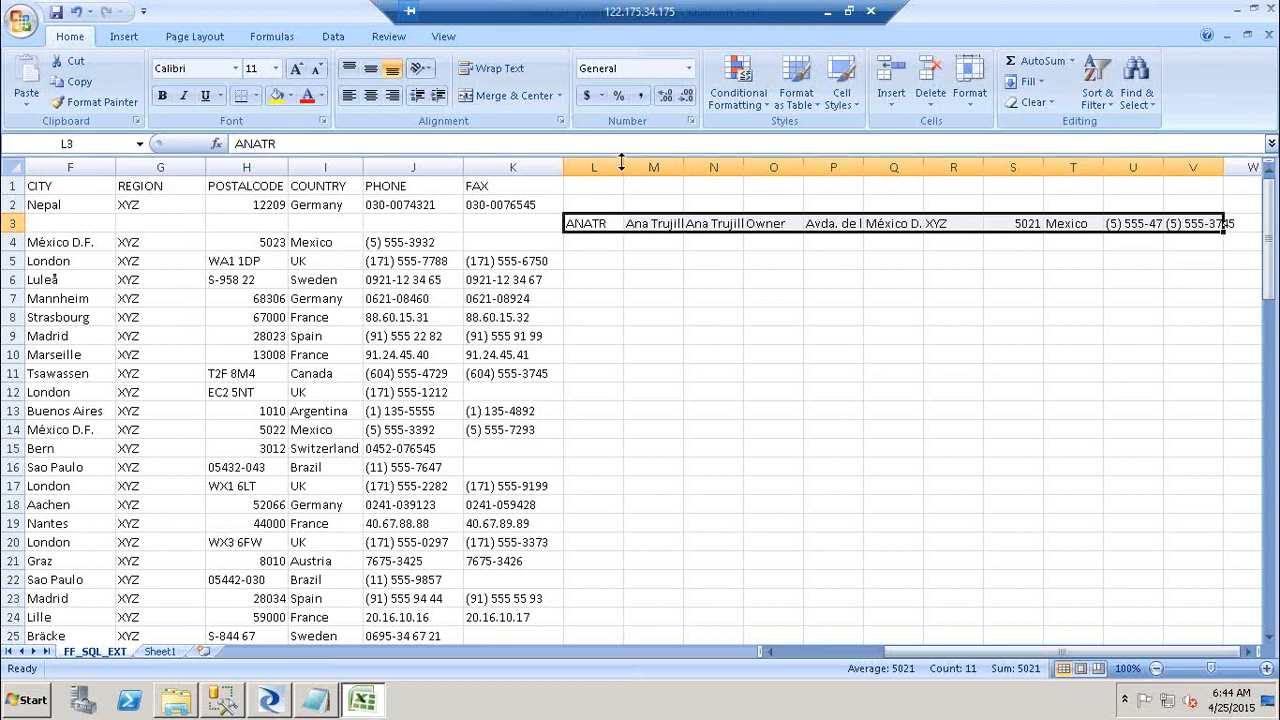
left_click_drag(621, 163, 609, 163)
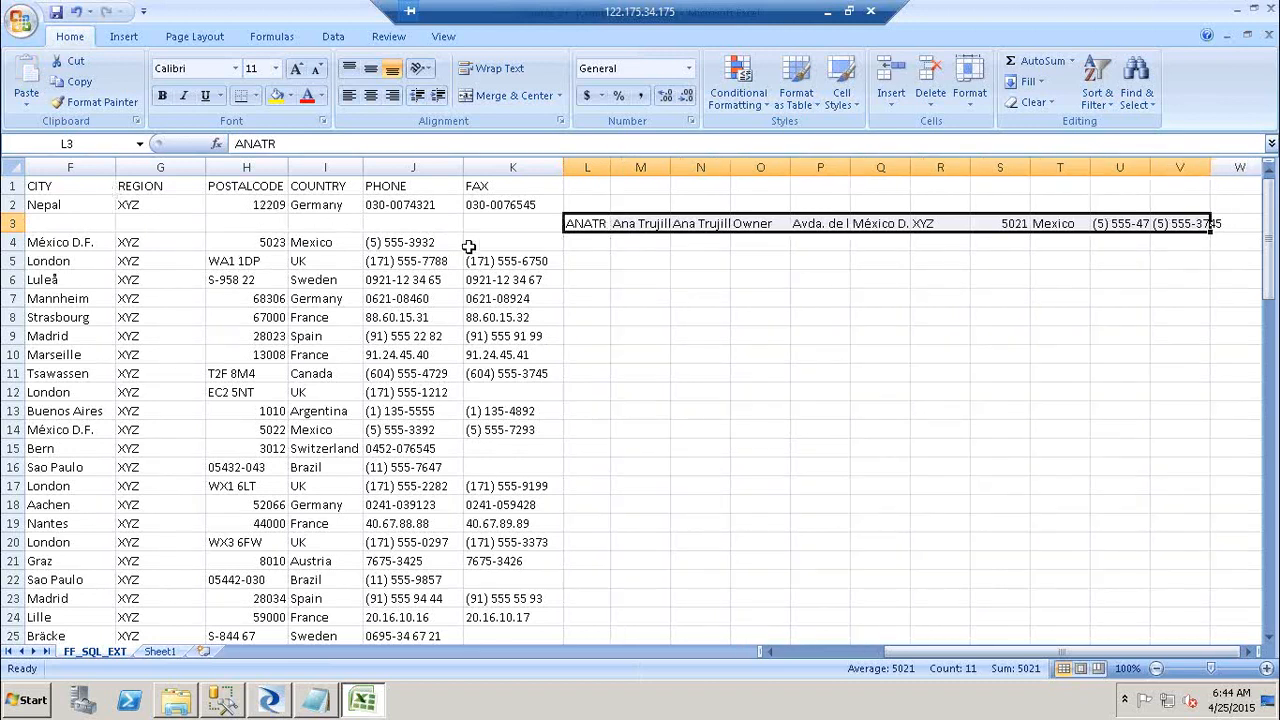
Step: Paste the record back starting at B3, leaving A3 empty, and autofit column L
key("ctrl+c")
key("Left")
key("Left")
key("Left")
key("Left")
key("Left")
key("Left")
key("Left")
key("Left")
key("Left")
key("Left")
key("Left")
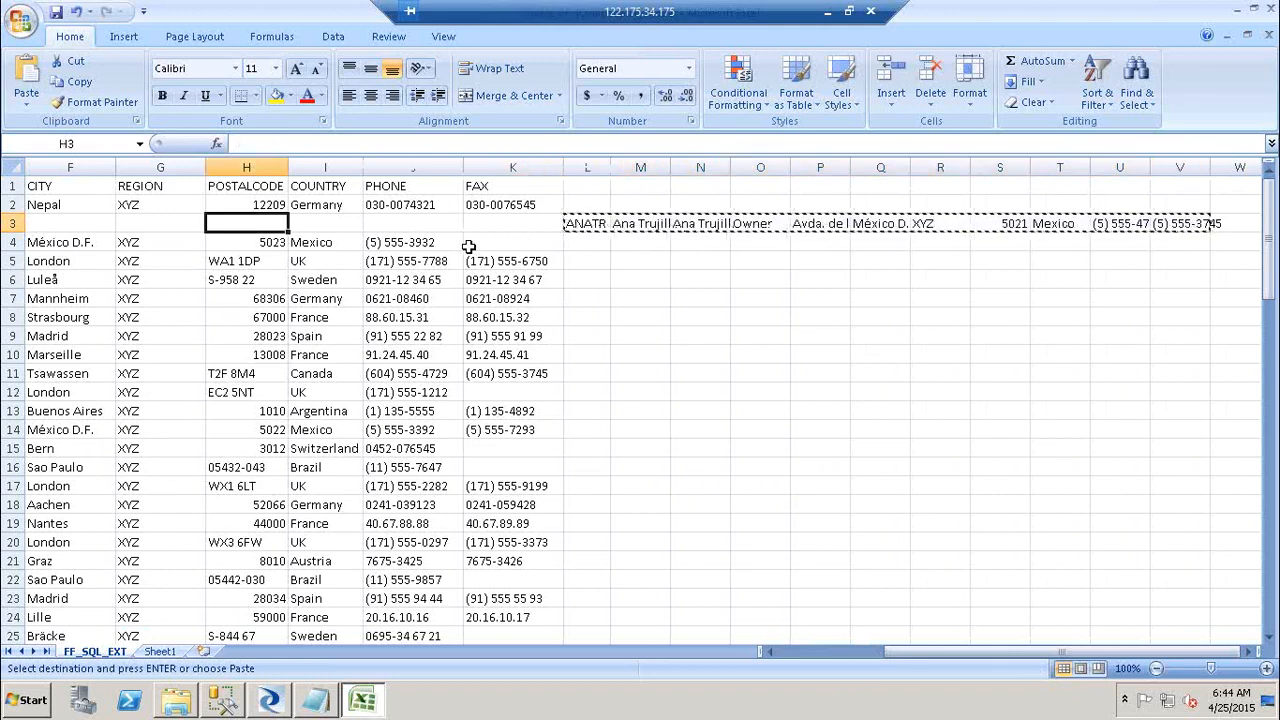
key("Down")
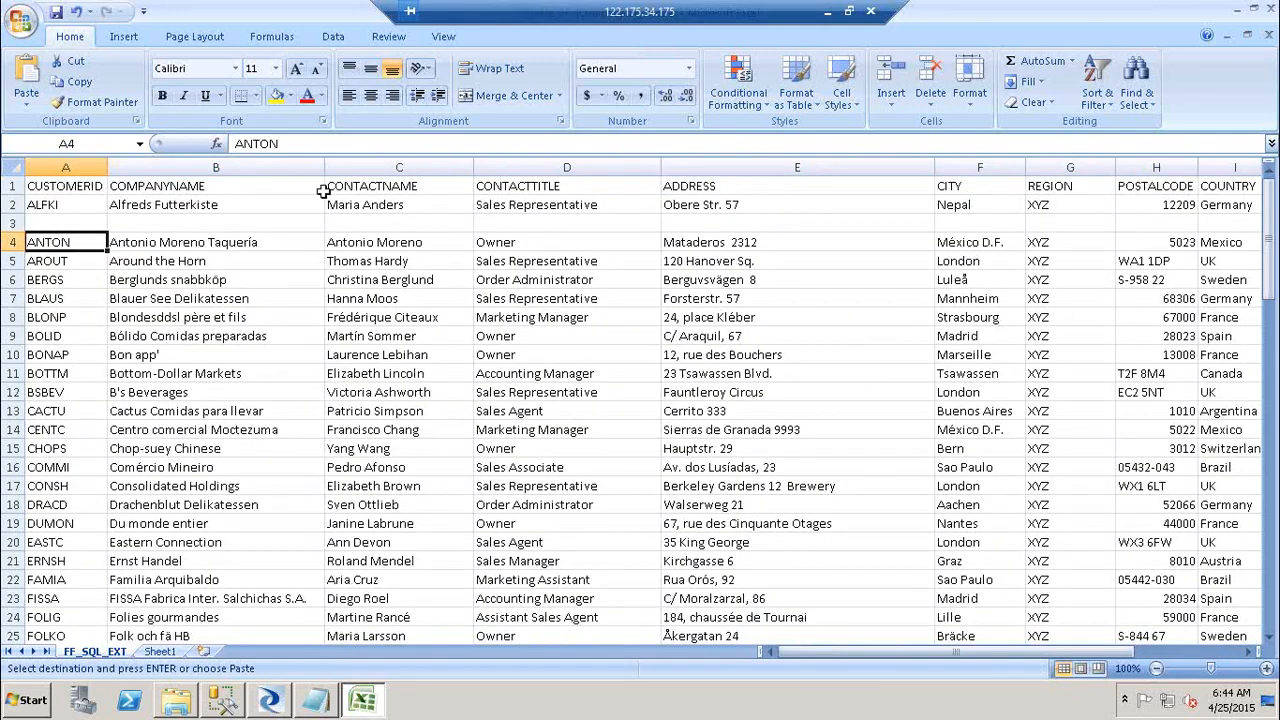
left_click(193, 222)
key("Return")
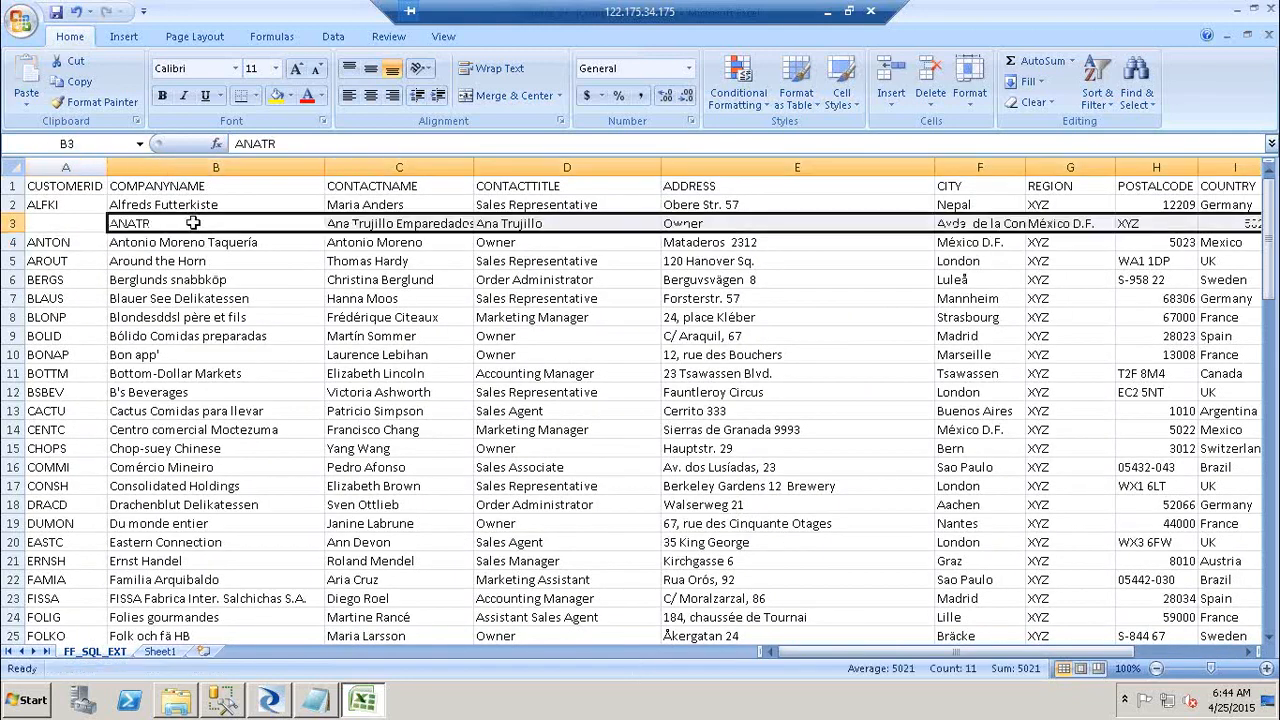
left_click(1175, 652)
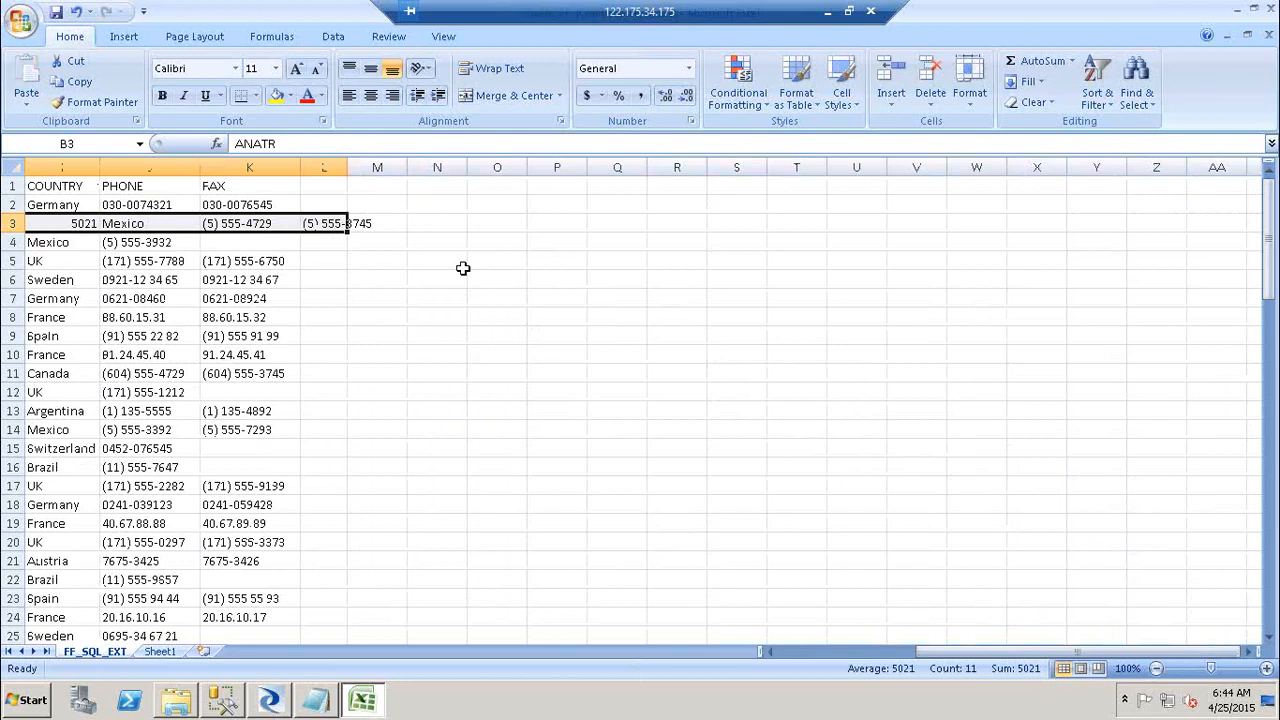
double_click(344, 160)
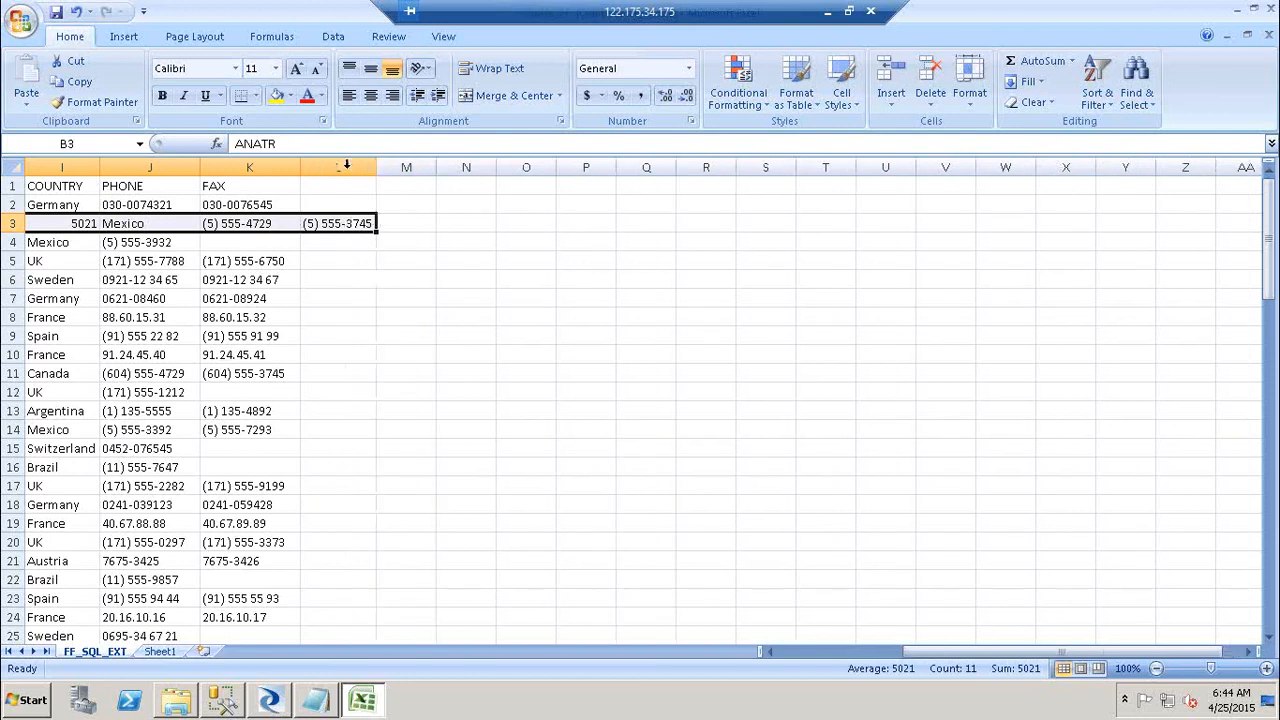
left_click(323, 191)
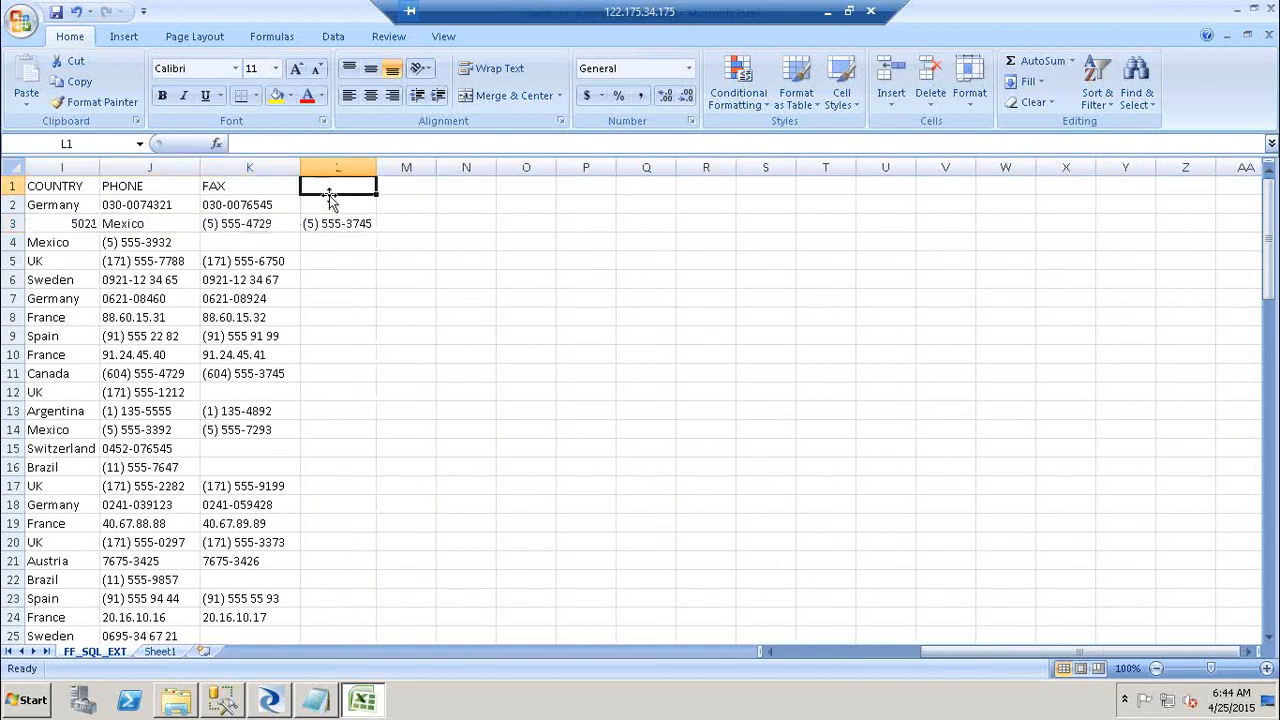
left_click(344, 223)
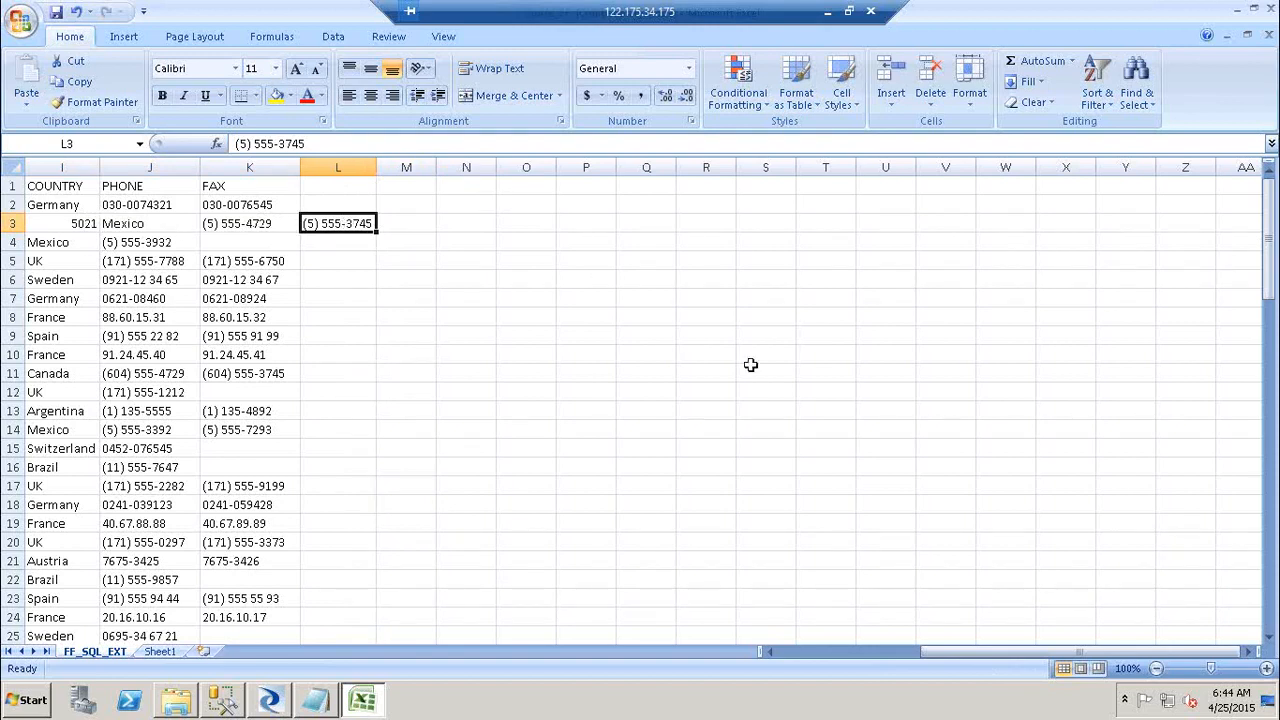
left_click(287, 701)
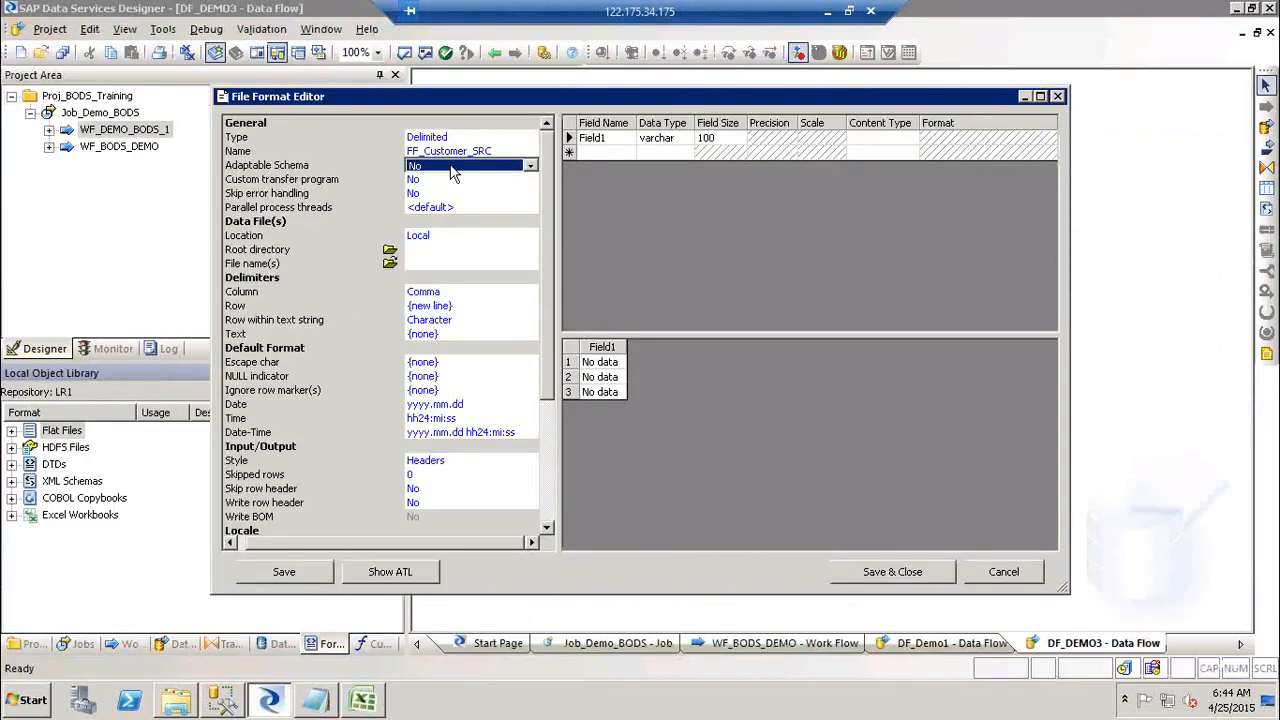
Step: Keep Adaptable Schema at No and switch Custom transfer program to Yes
left_click(451, 168)
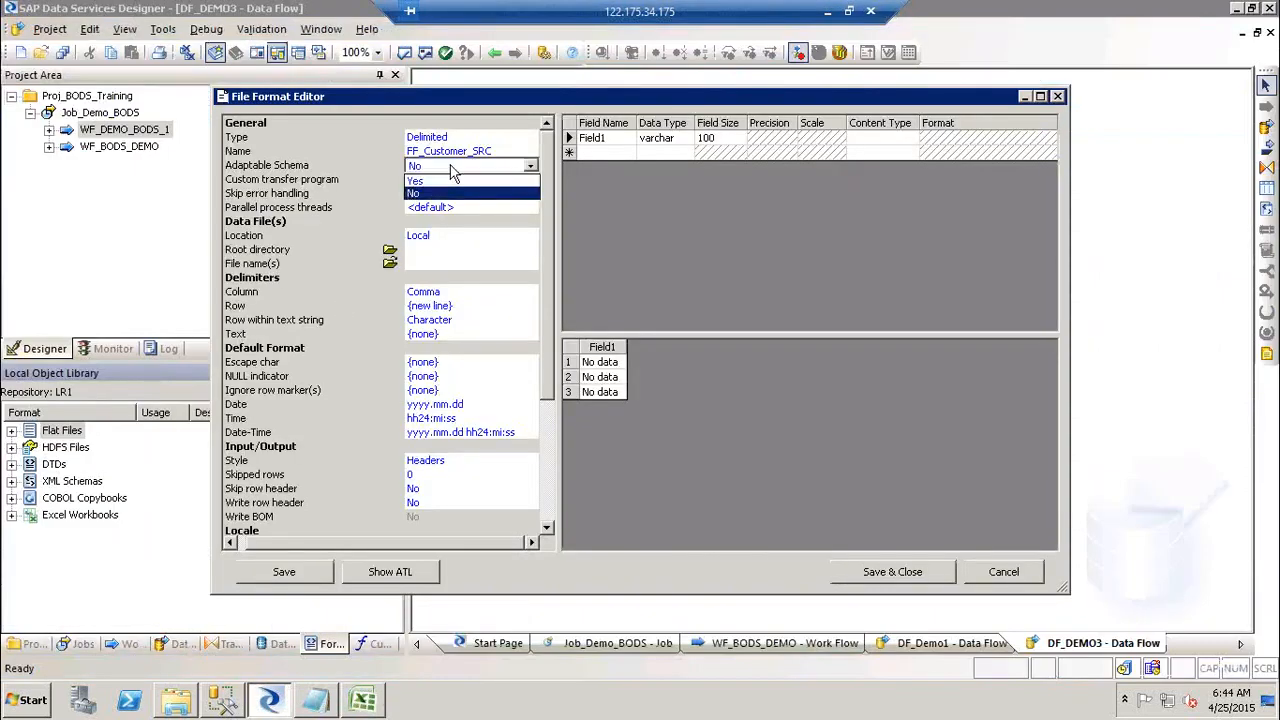
left_click(451, 170)
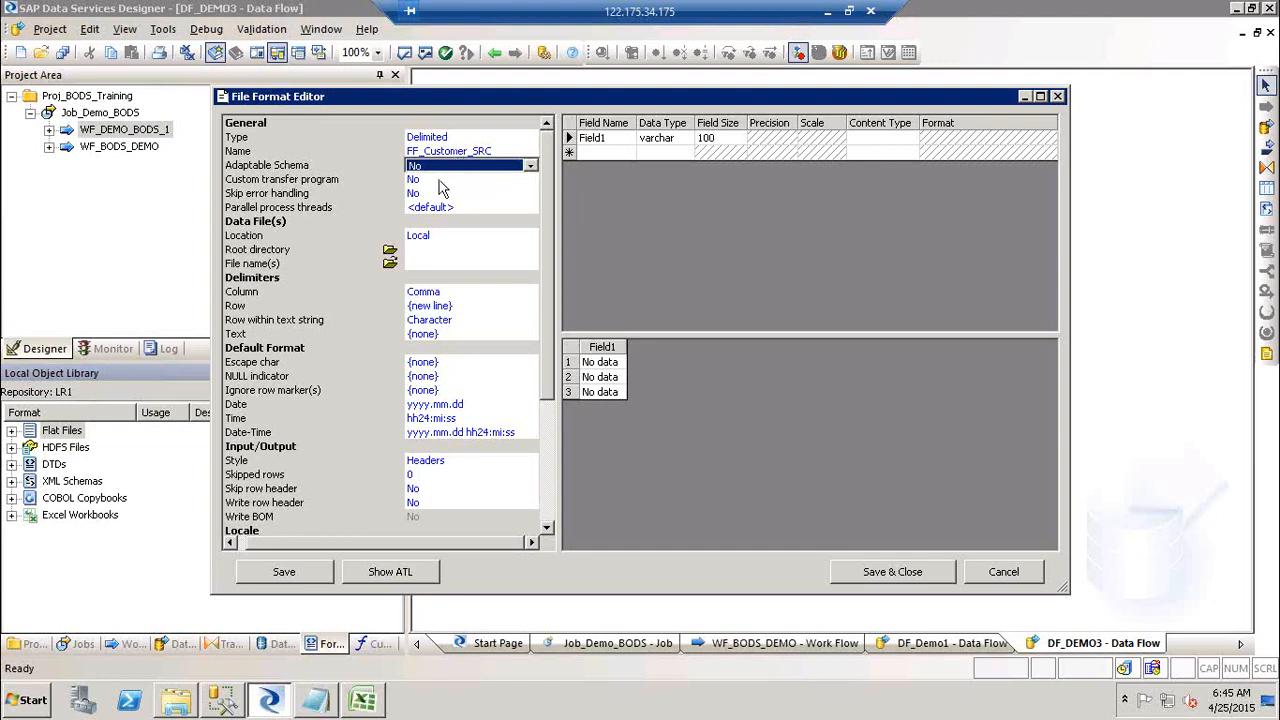
left_click(439, 183)
left_click(439, 184)
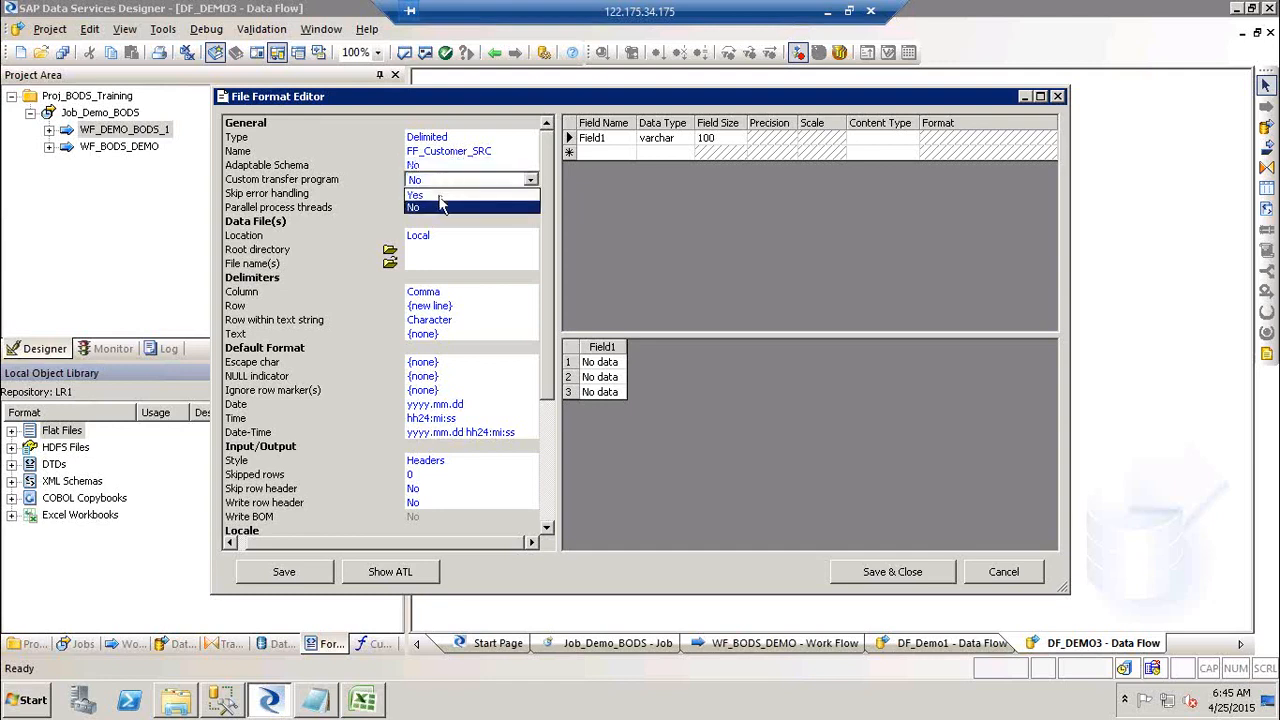
left_click(440, 197)
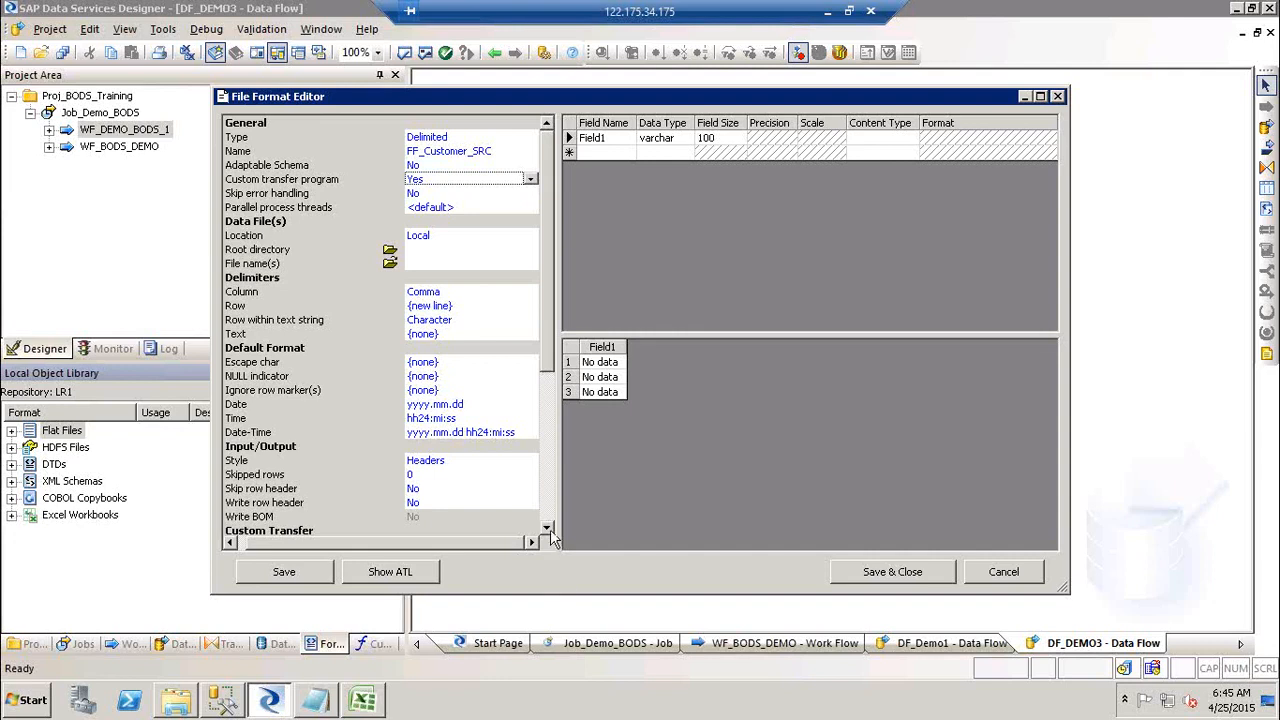
left_click(547, 528)
left_click(547, 528)
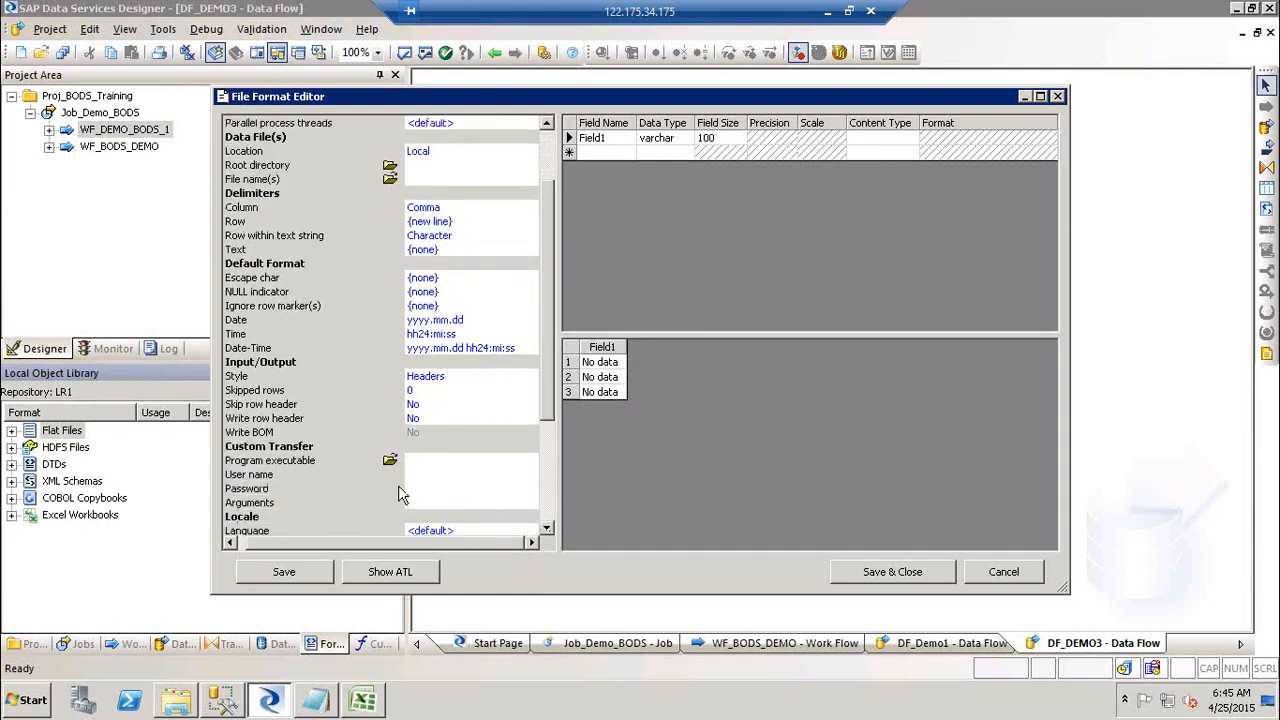
left_click(548, 160)
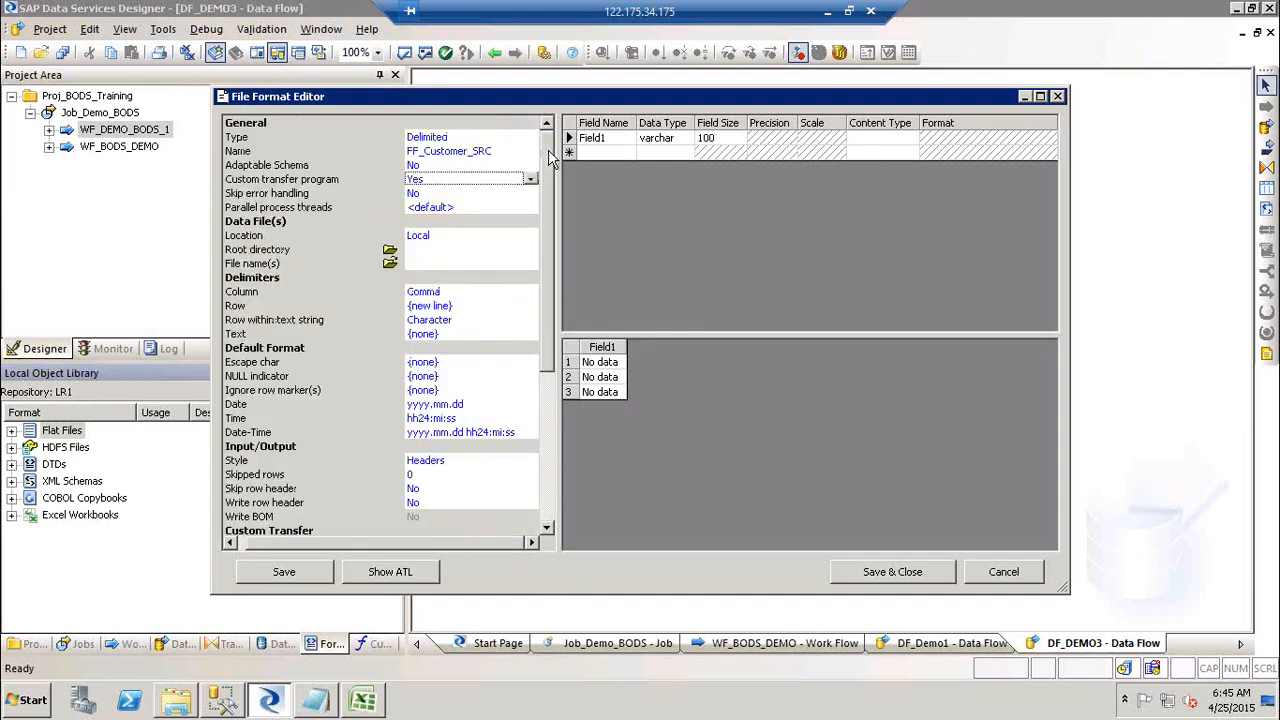
Step: Set Custom transfer program back to No, check the Location choices, and open the Run prompt
left_click(484, 180)
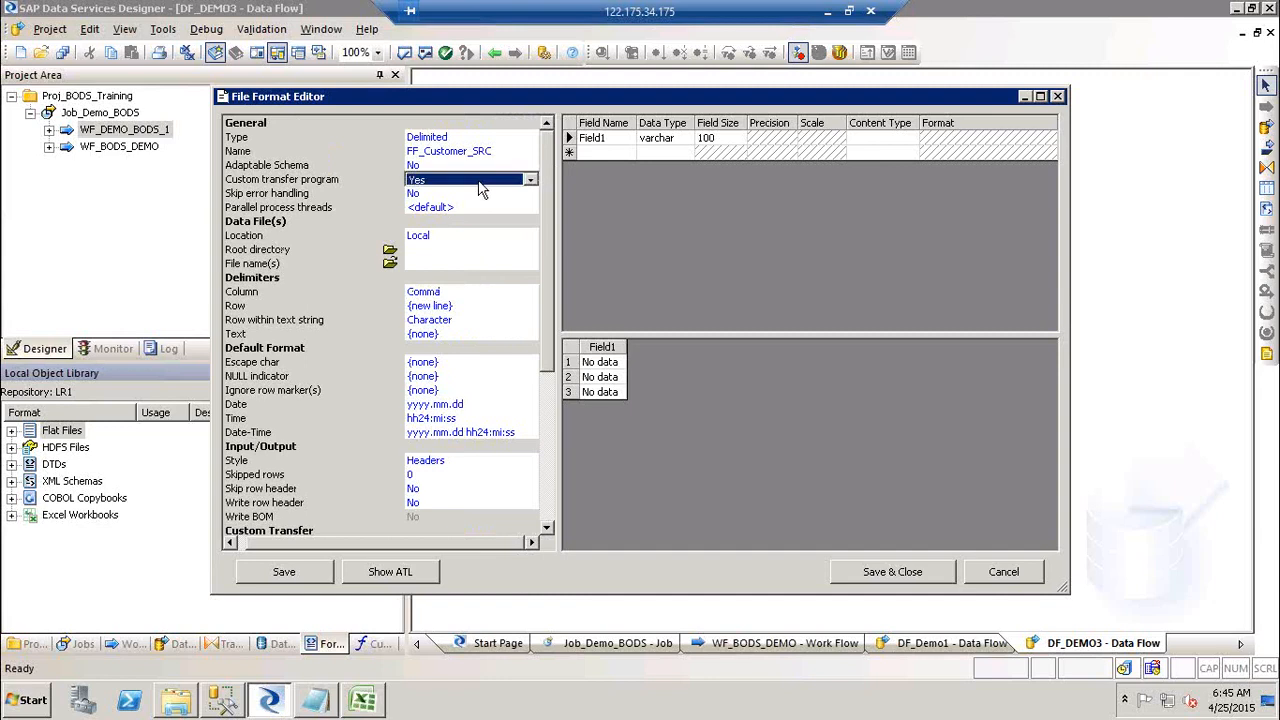
left_click(480, 180)
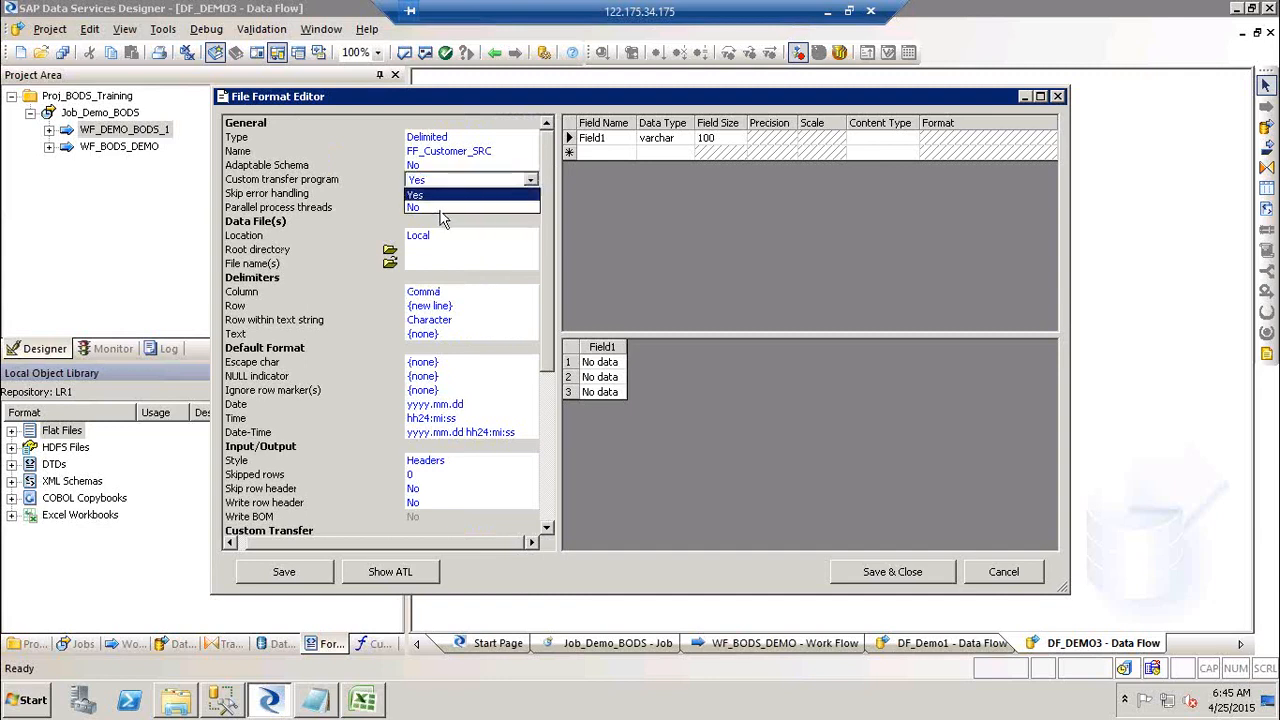
left_click(443, 208)
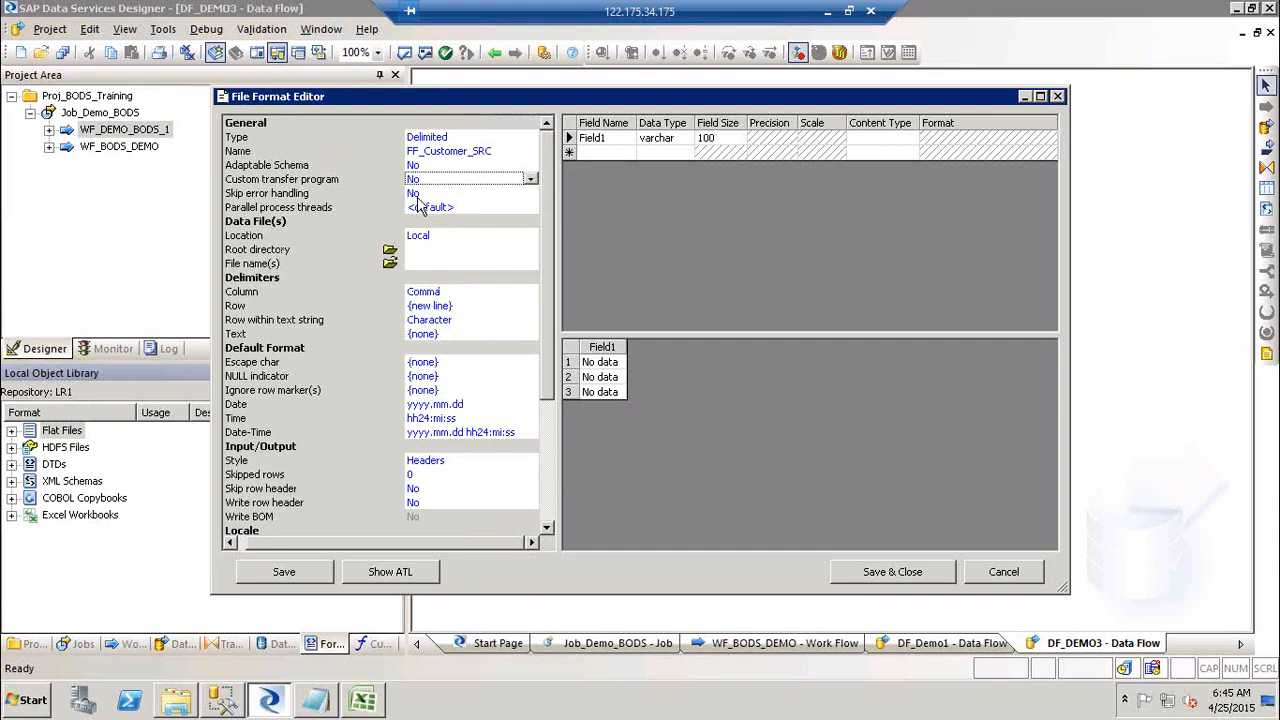
left_click(457, 242)
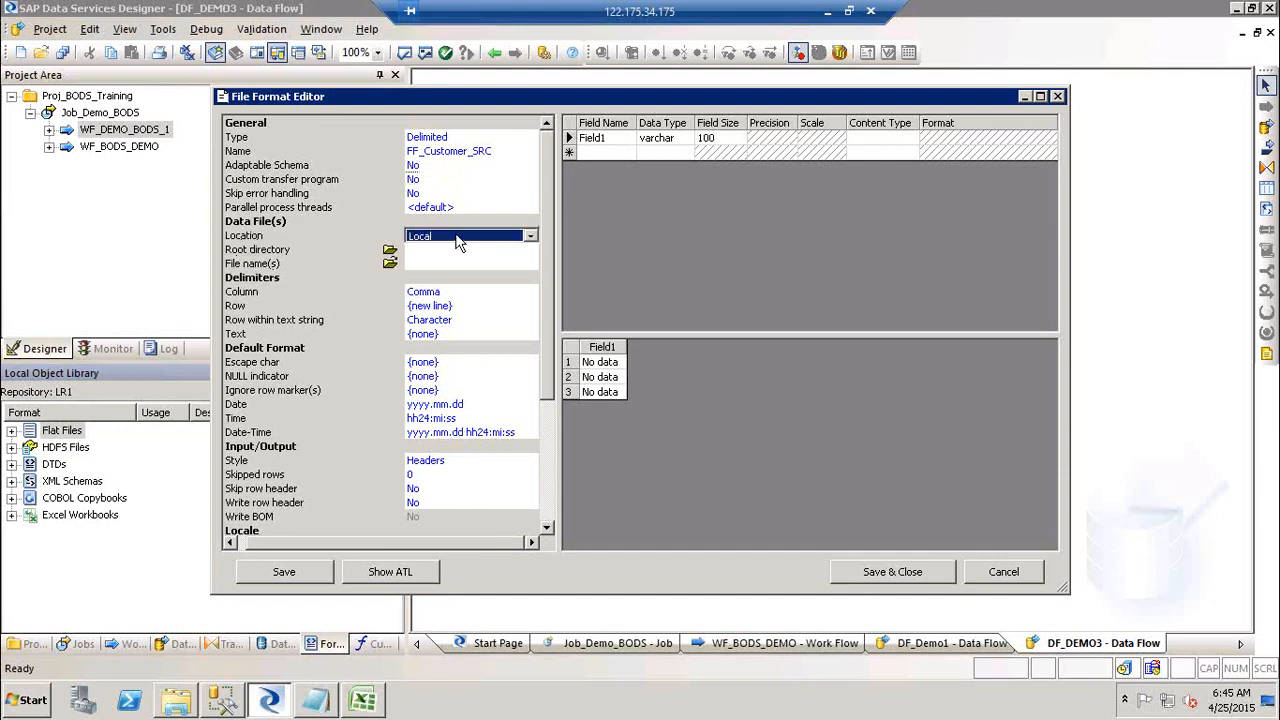
left_click(457, 237)
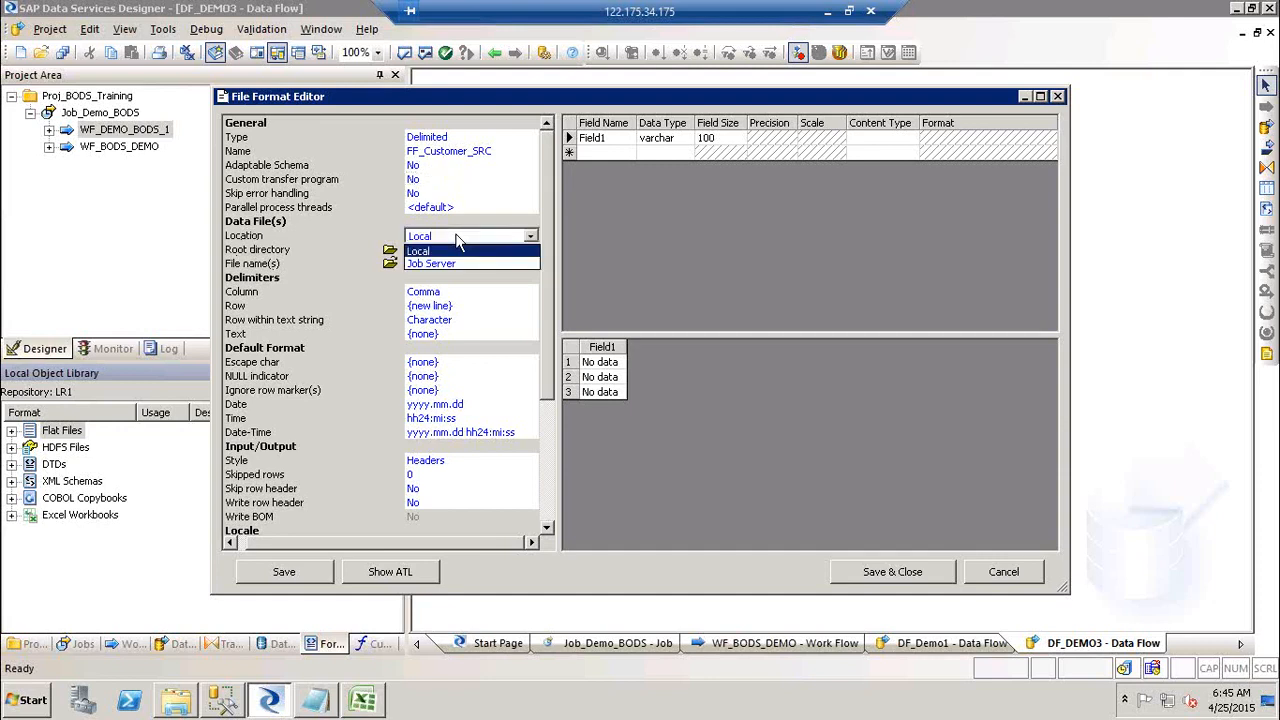
key("super+r")
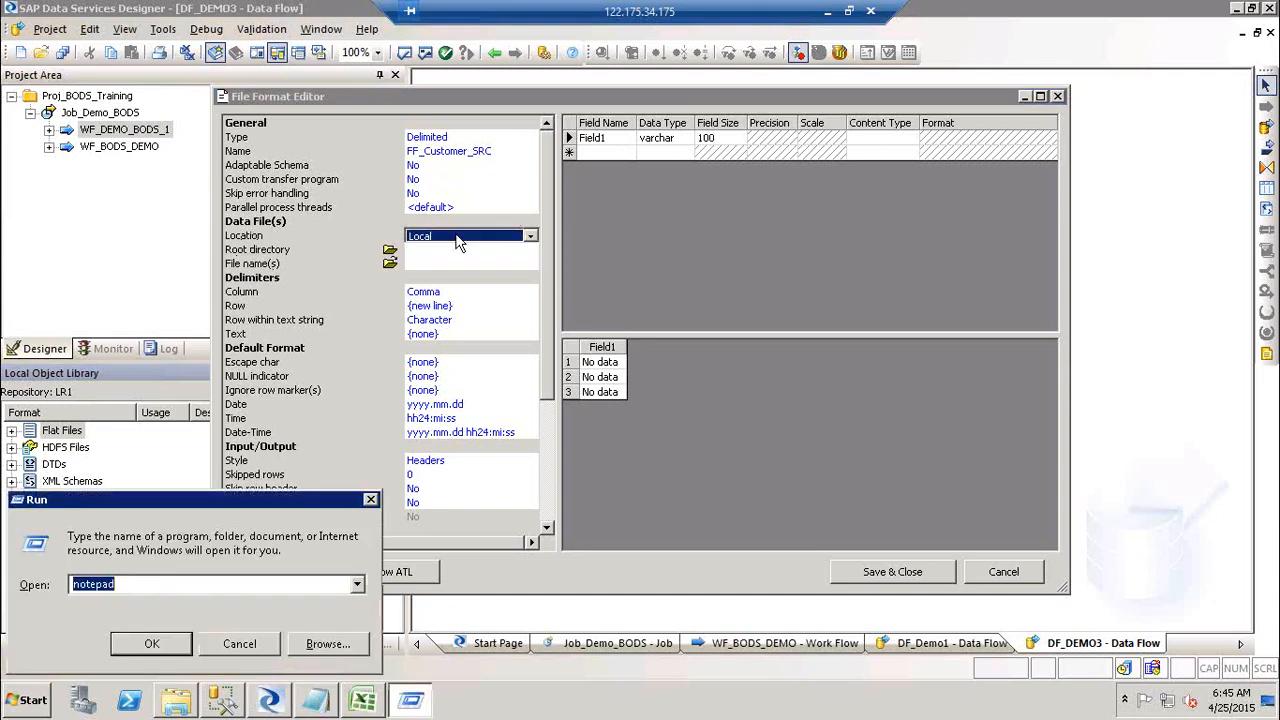
Step: Launch Paint with mspaint and sketch four rectangles: a large box, two above it, one inside
type("mspaint")
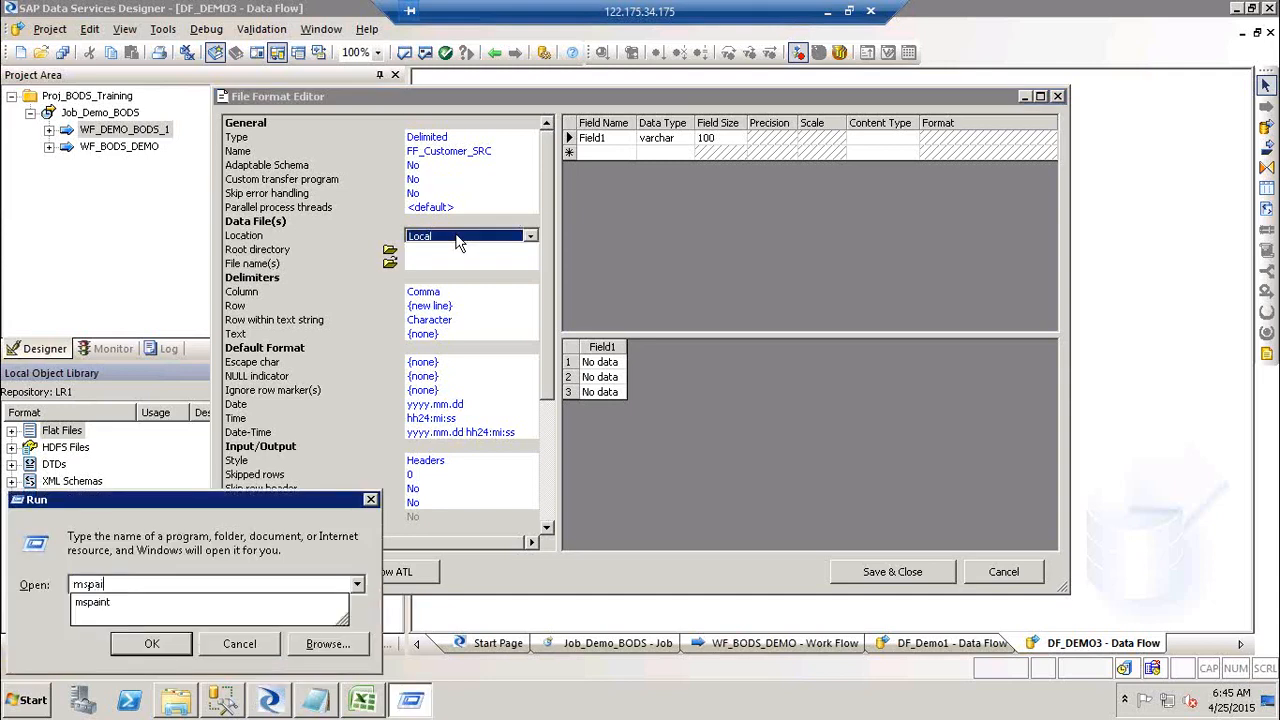
key("Return")
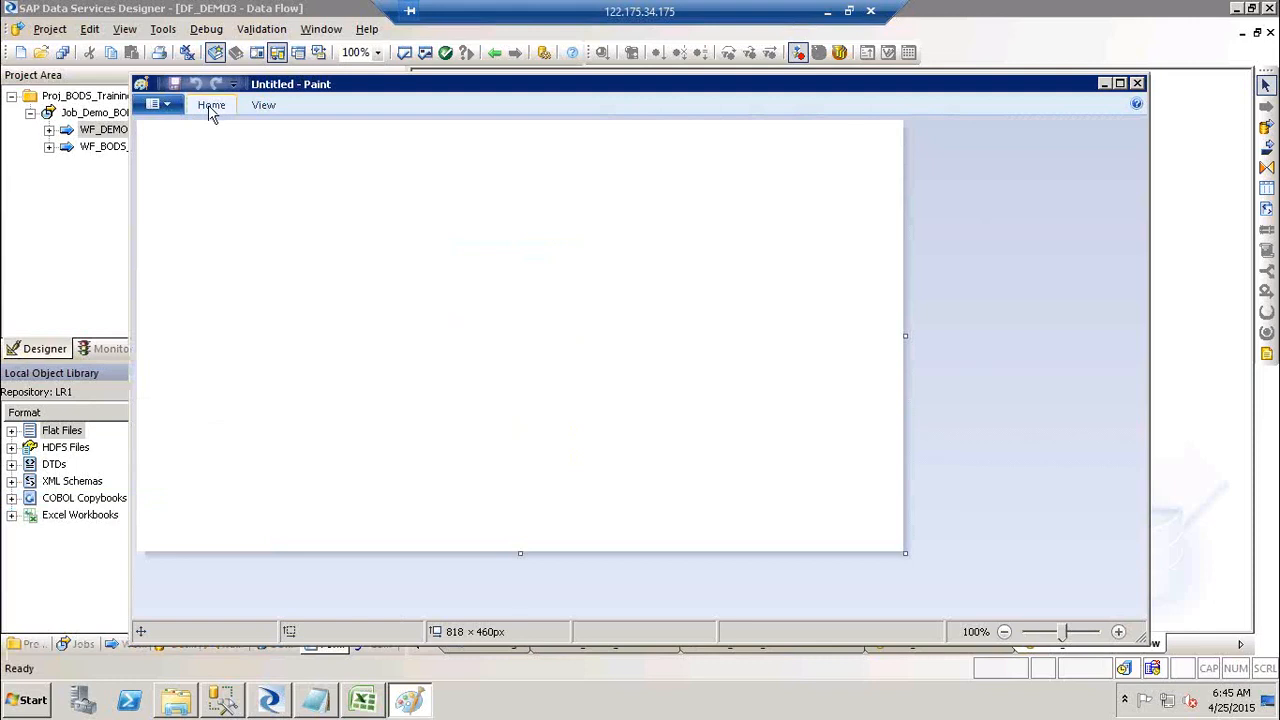
left_click(211, 106)
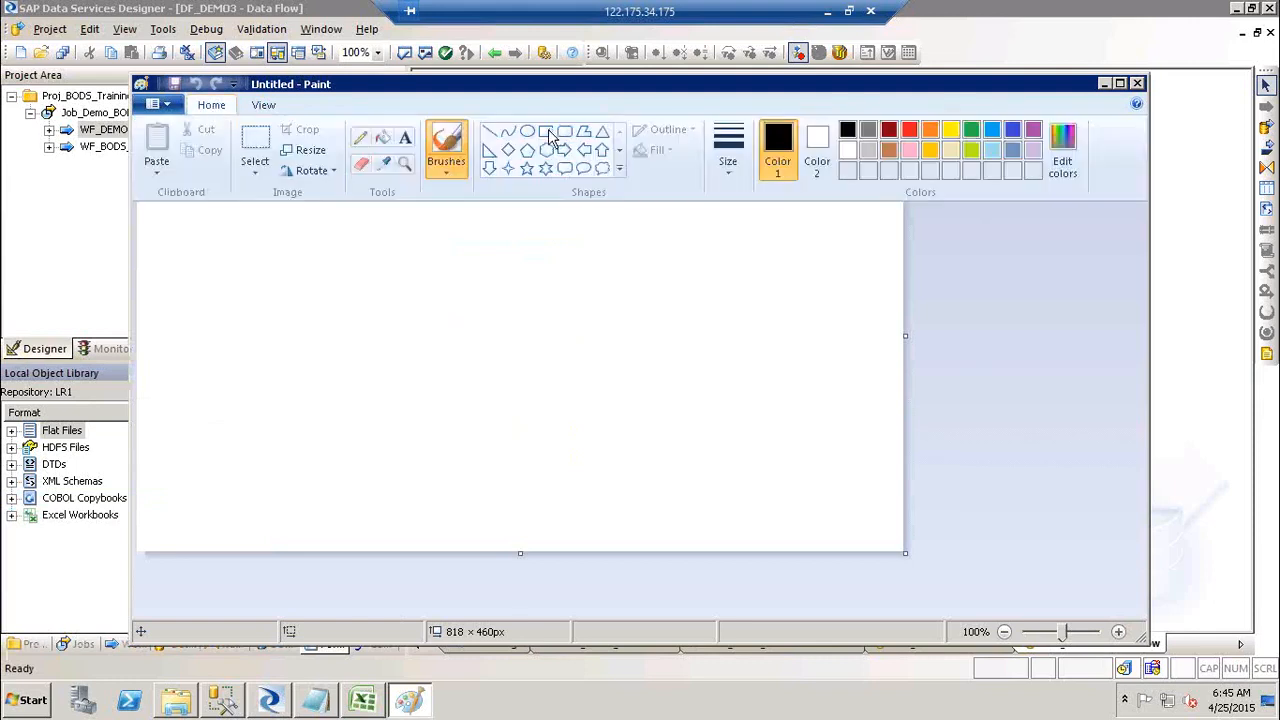
left_click(548, 129)
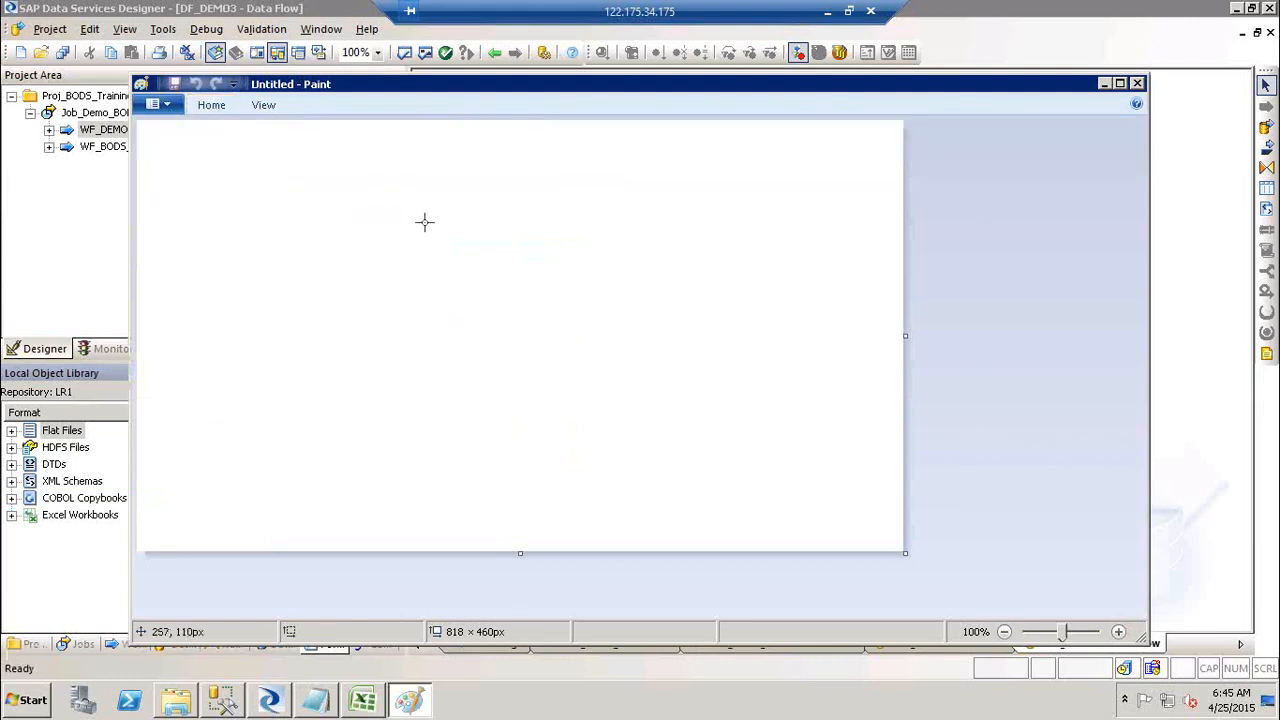
left_click_drag(424, 222, 612, 434)
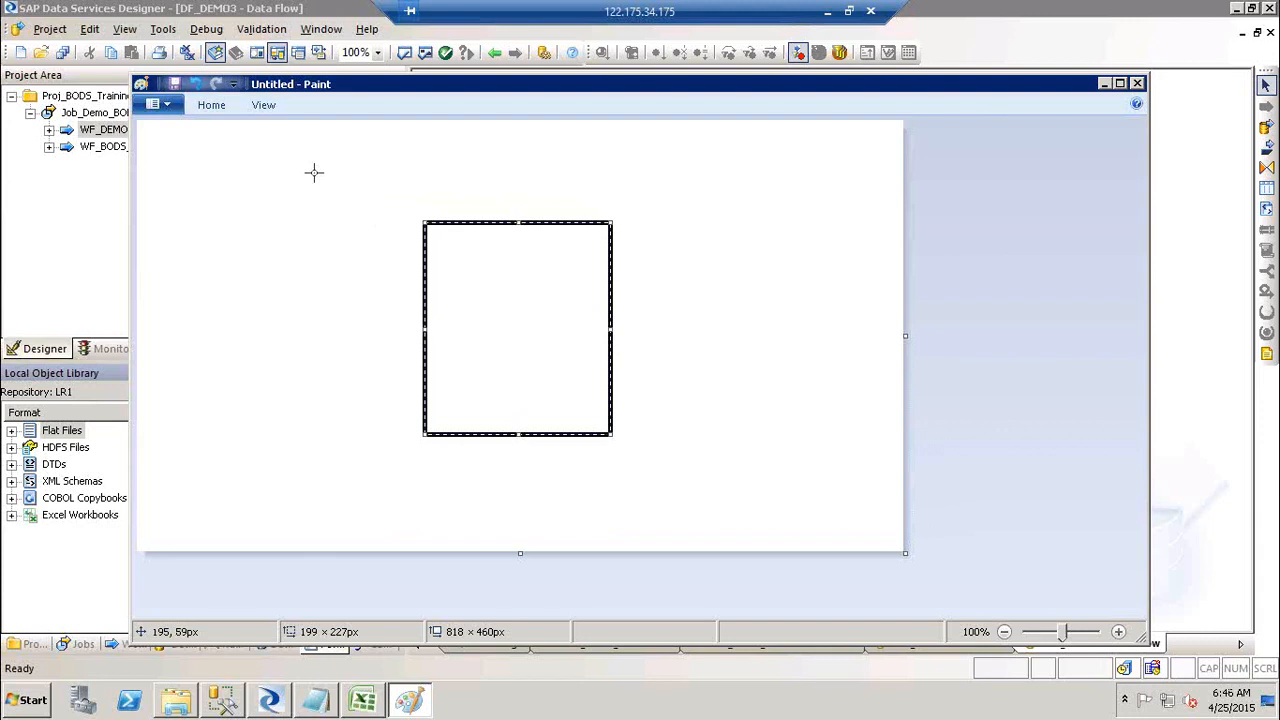
left_click_drag(313, 171, 370, 254)
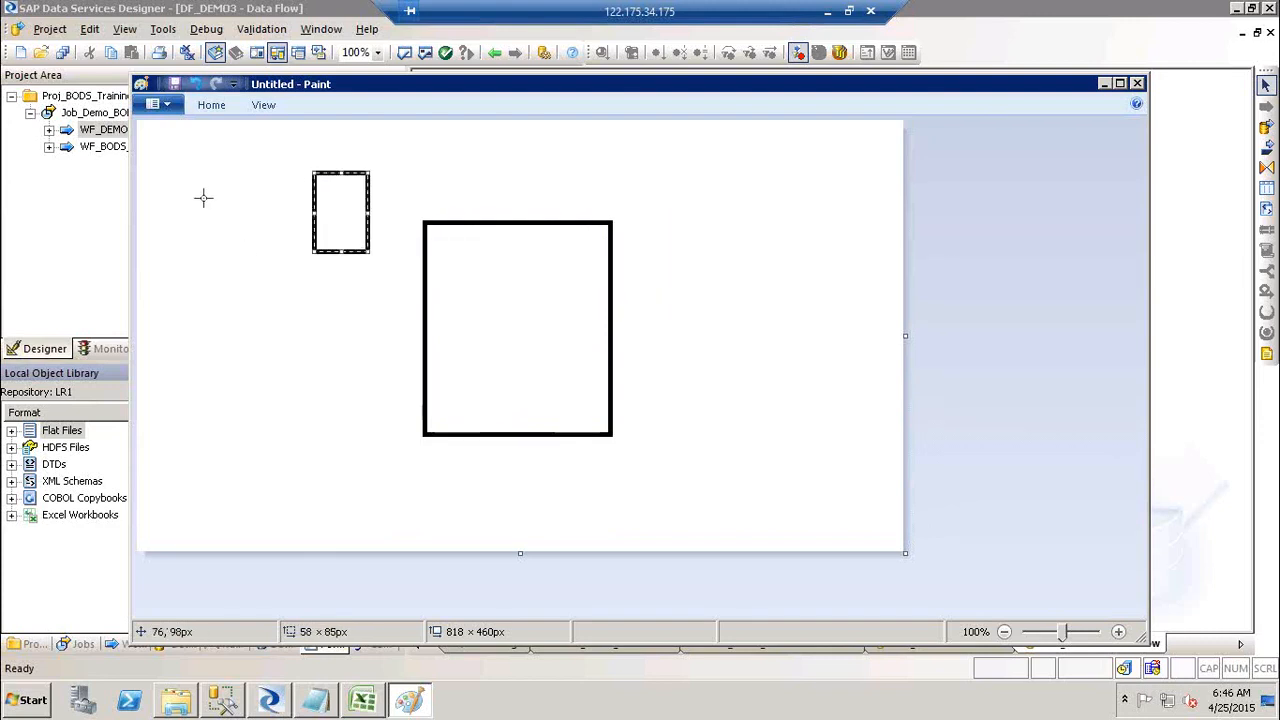
left_click_drag(459, 148, 571, 197)
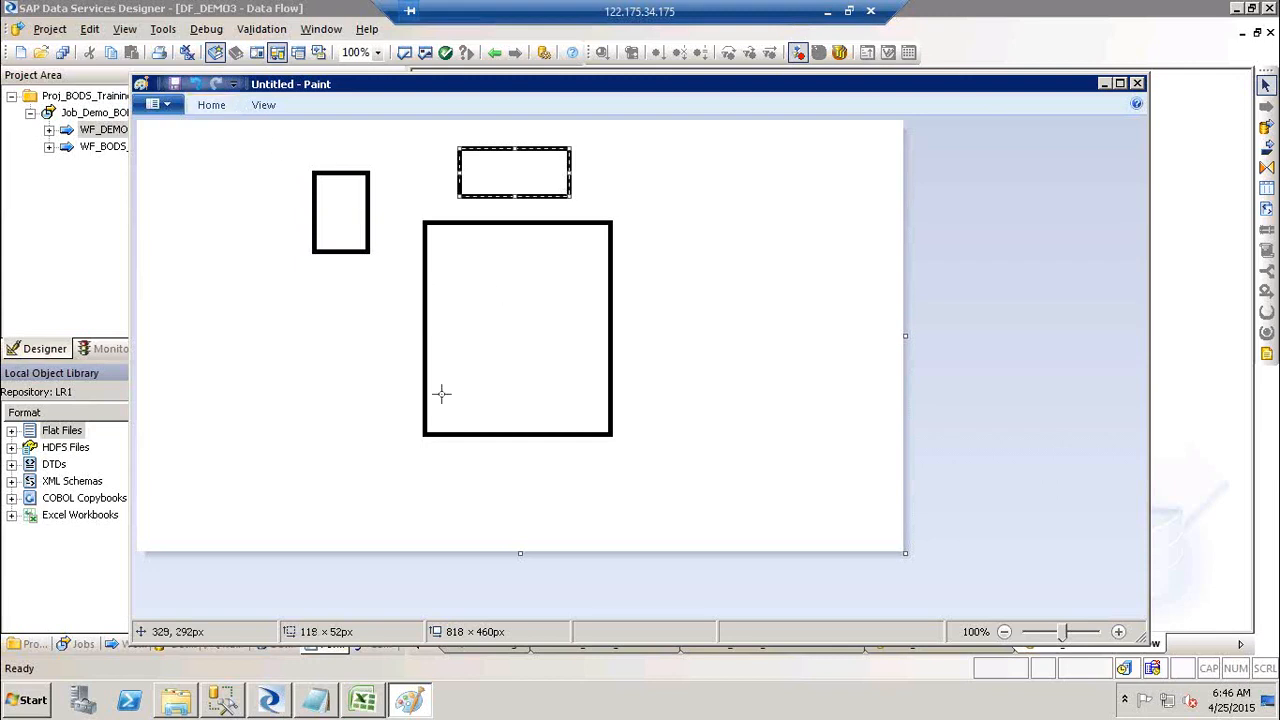
left_click_drag(441, 393, 495, 425)
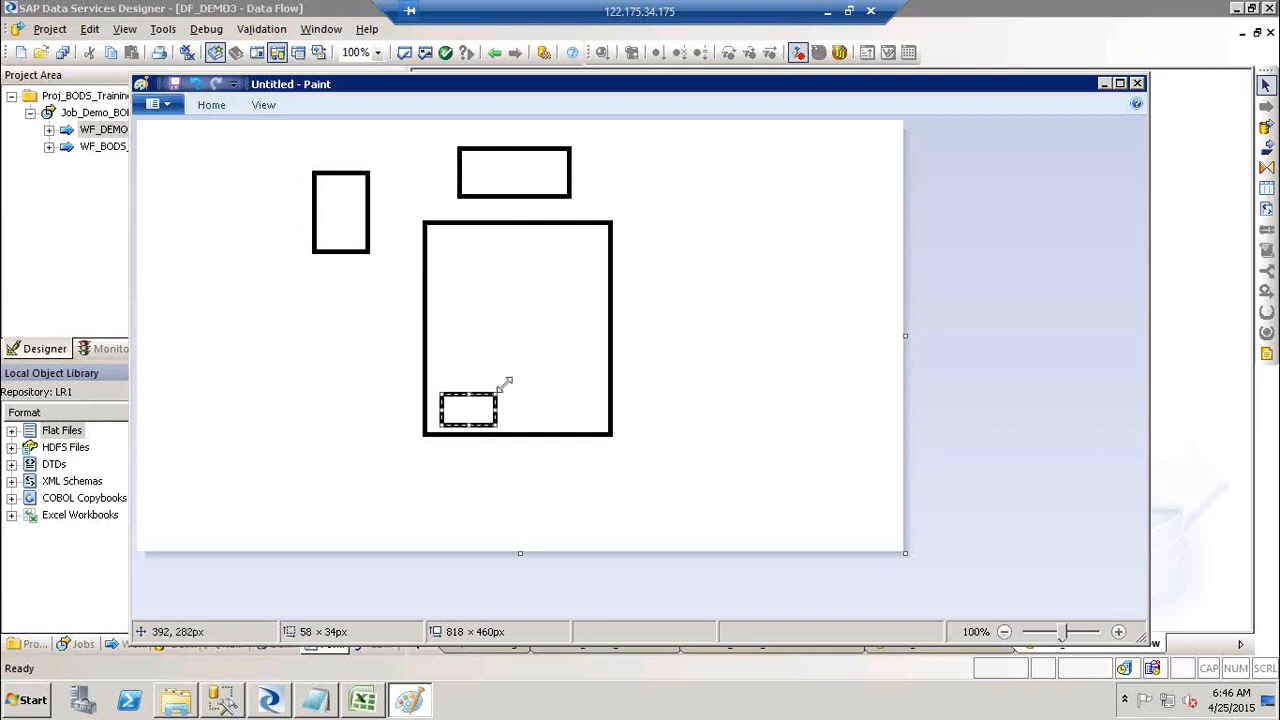
left_click(494, 178)
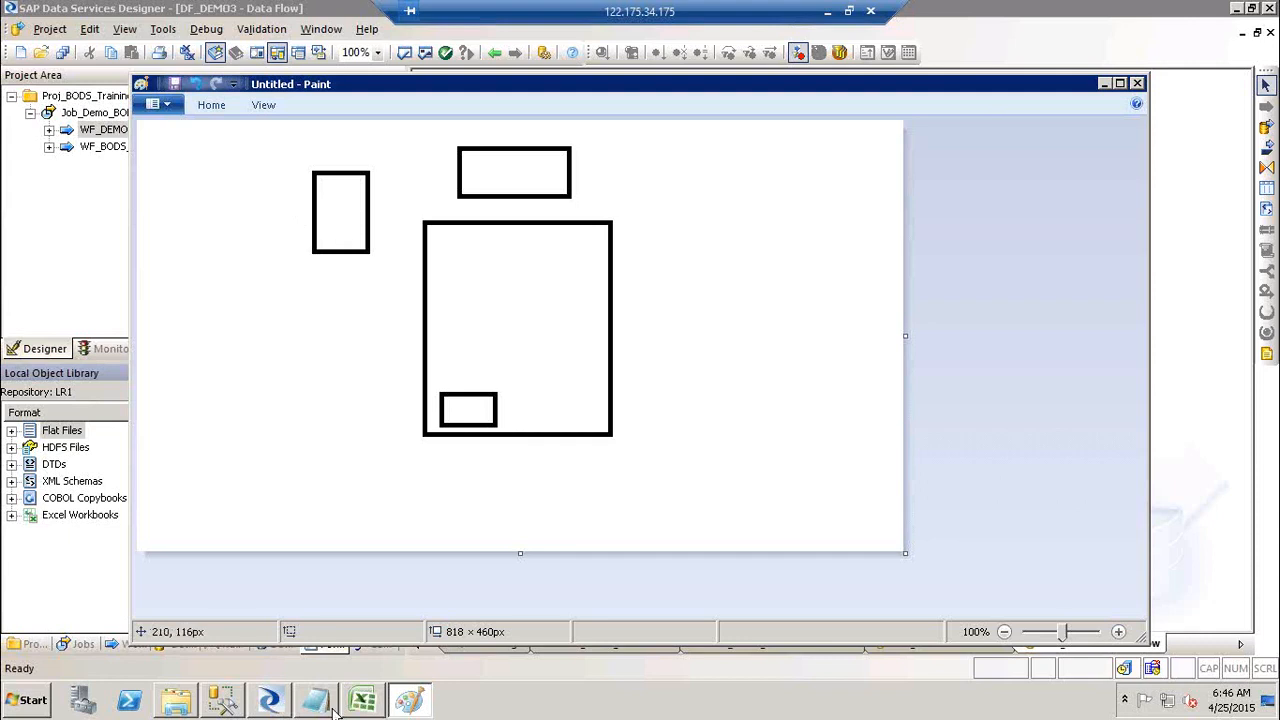
Step: Keep Location as Local and set the root directory to the Desktop SourceFF folder
left_click(278, 705)
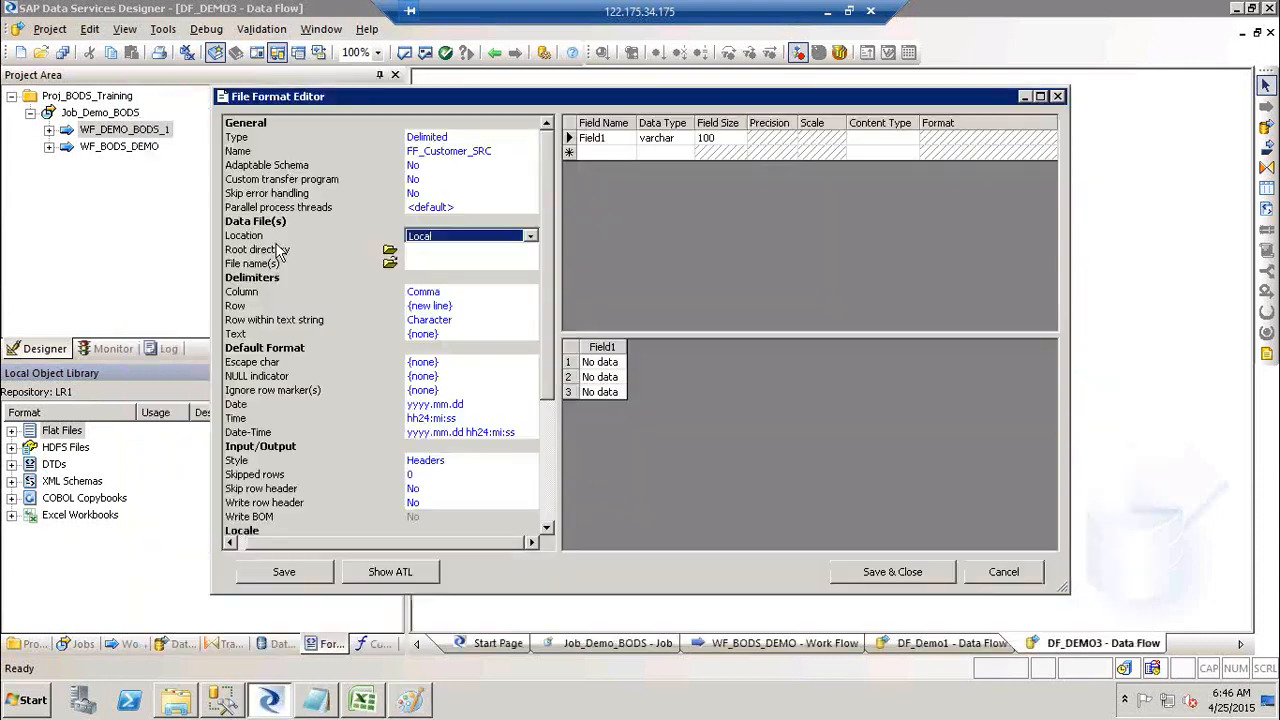
left_click(470, 240)
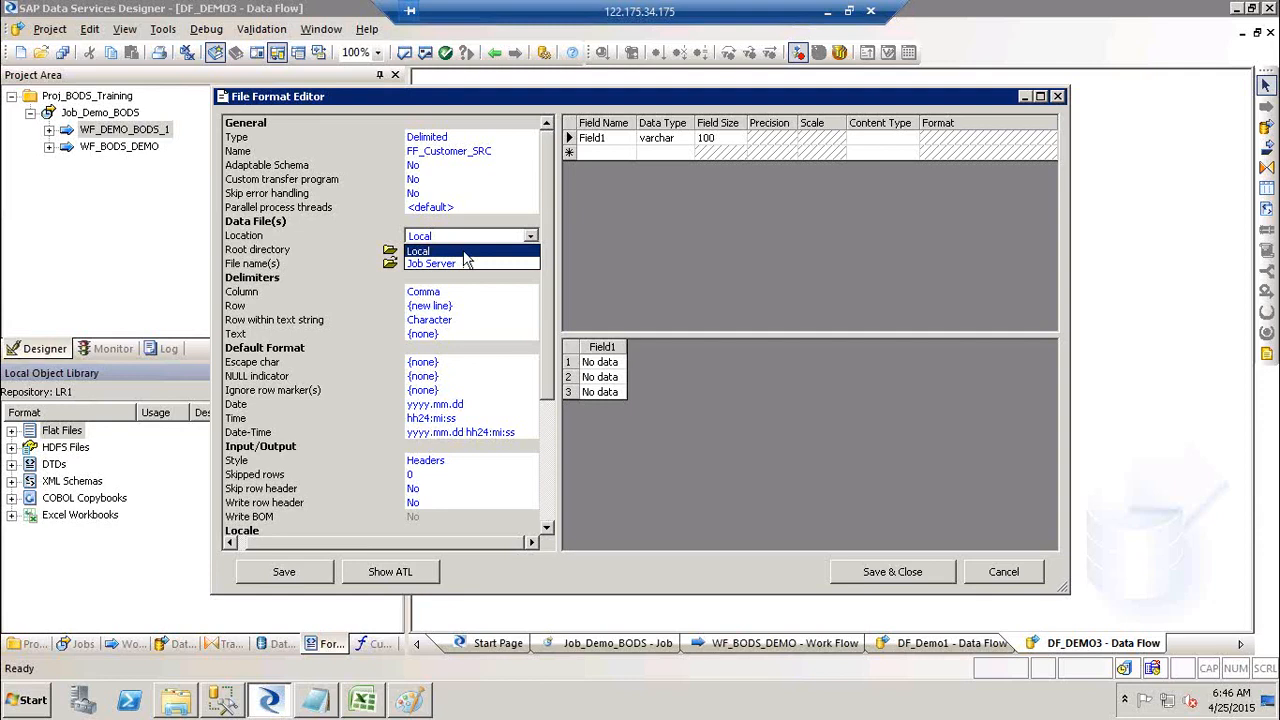
left_click(464, 253)
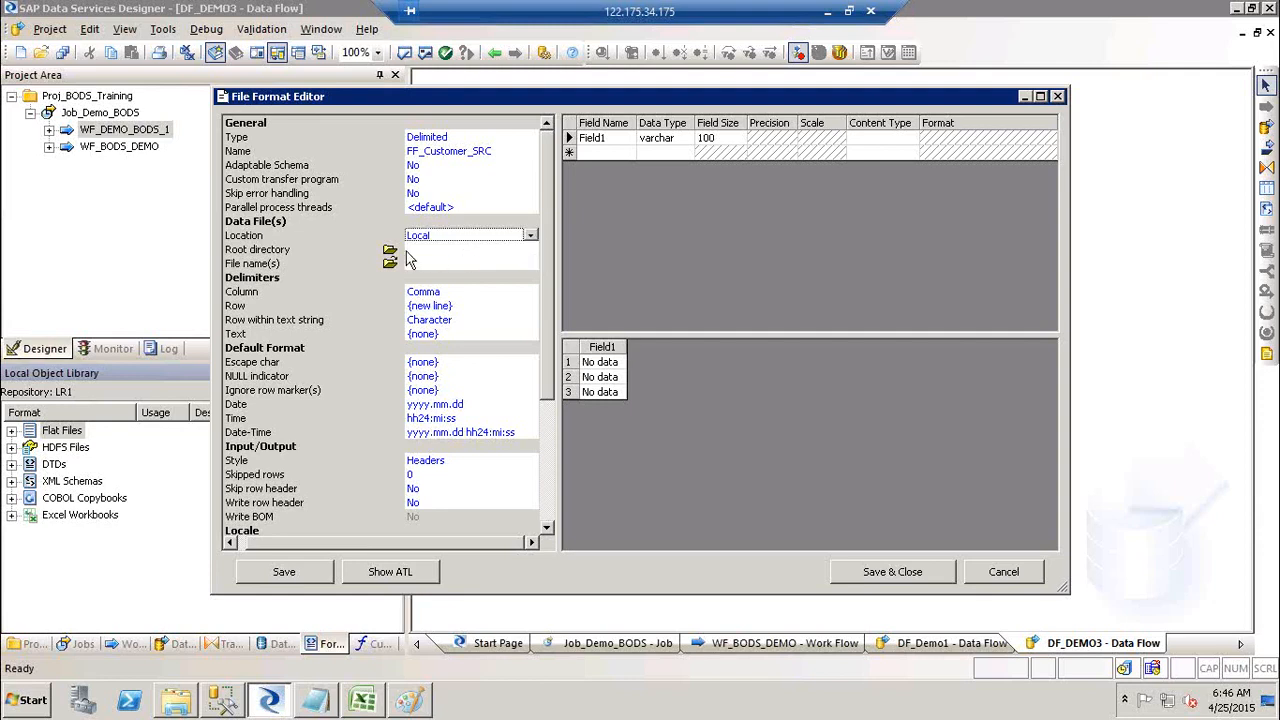
left_click(419, 252)
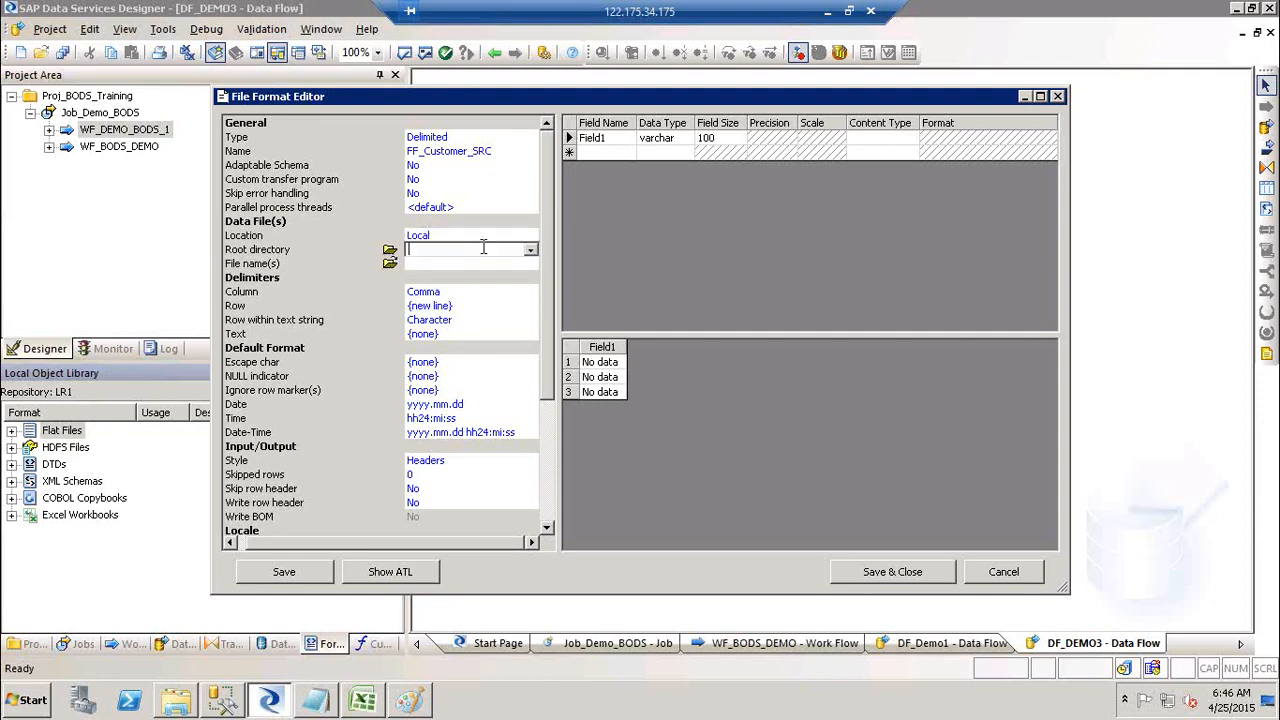
left_click(530, 250)
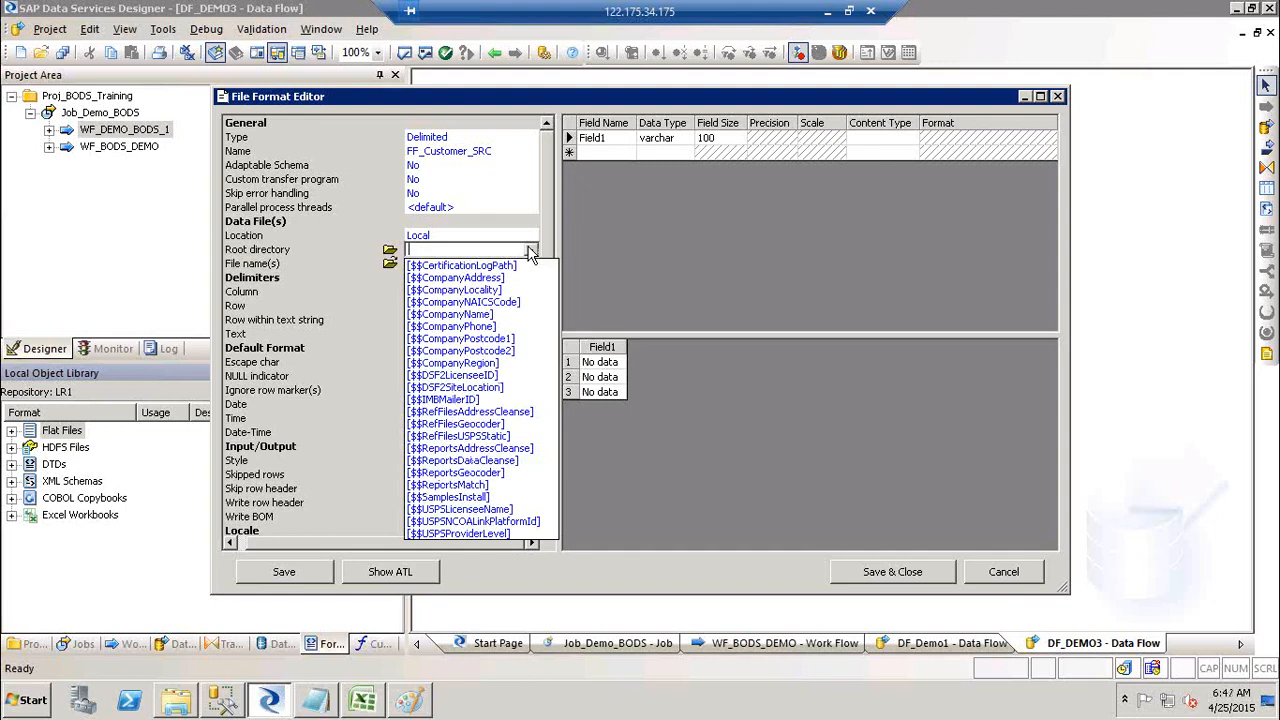
left_click(531, 252)
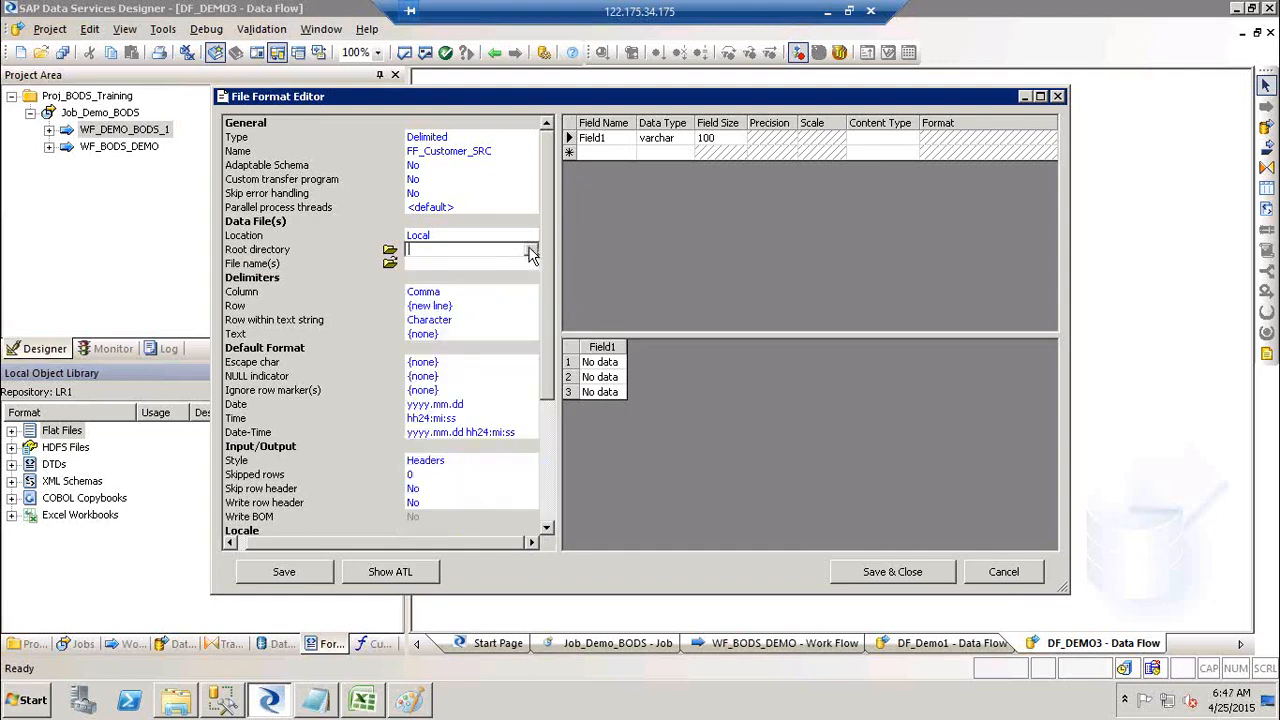
left_click(389, 255)
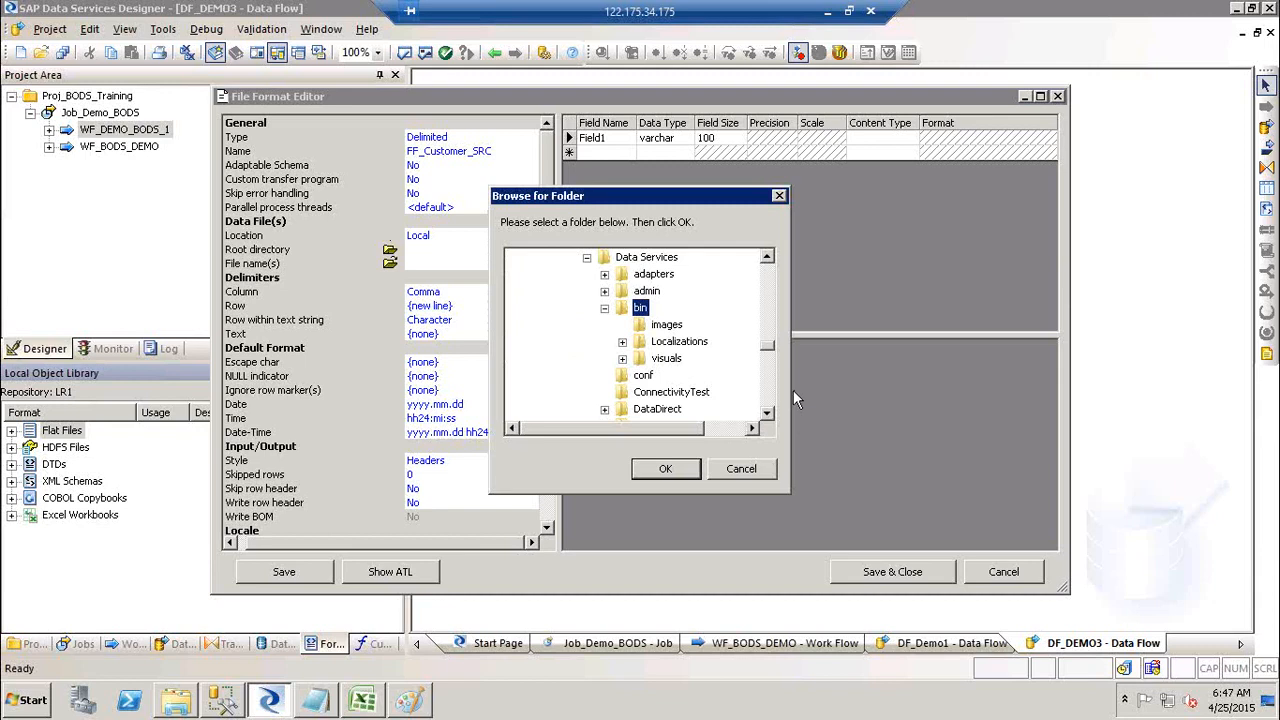
left_click_drag(767, 346, 767, 250)
left_click(516, 327)
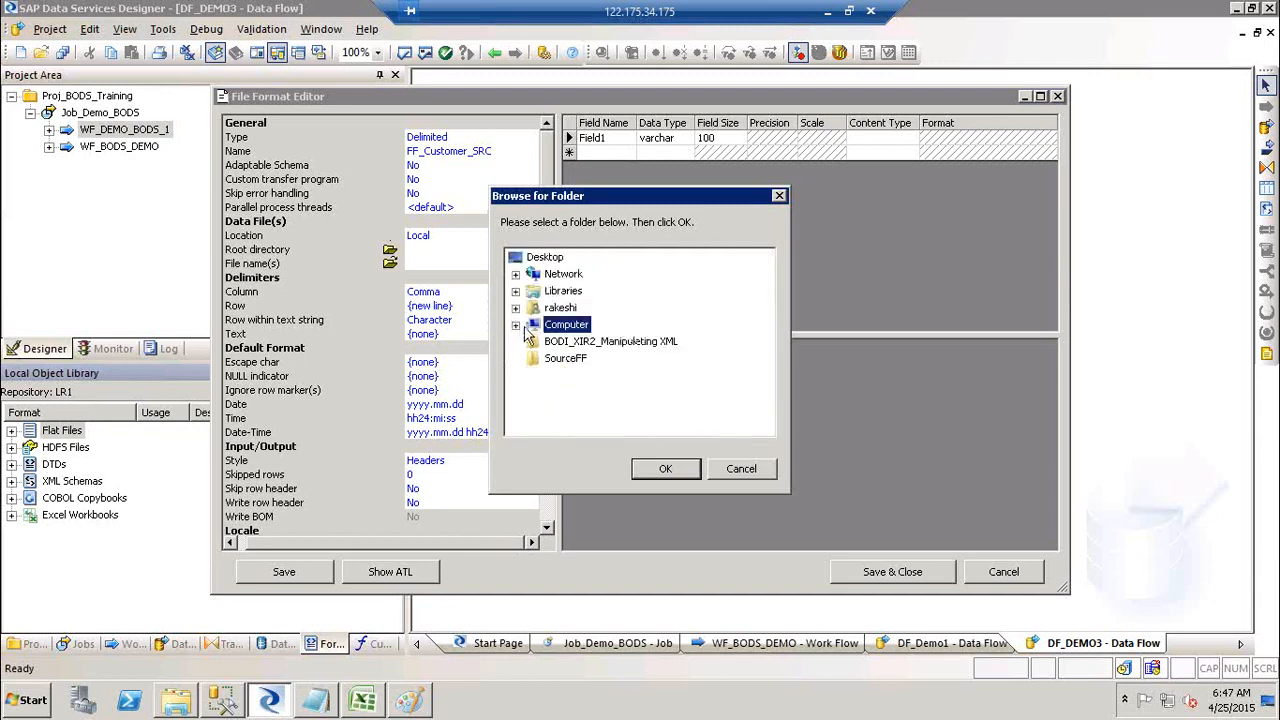
left_click(572, 362)
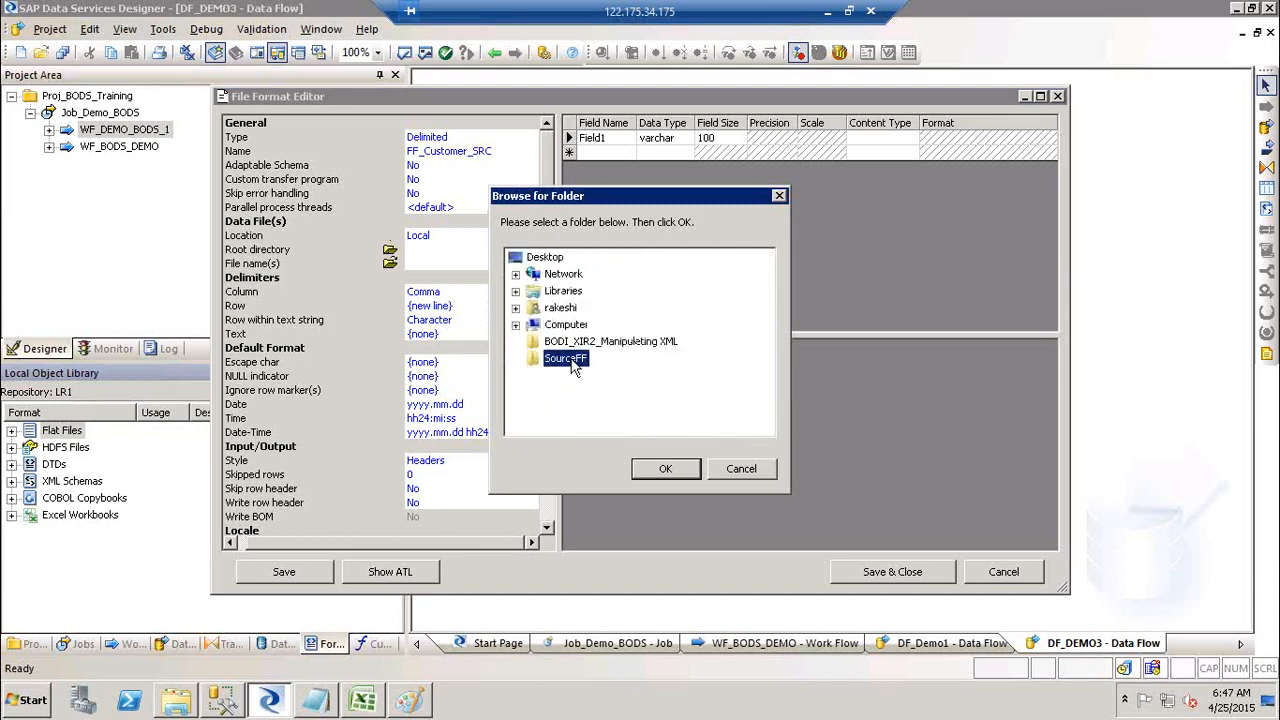
left_click(662, 468)
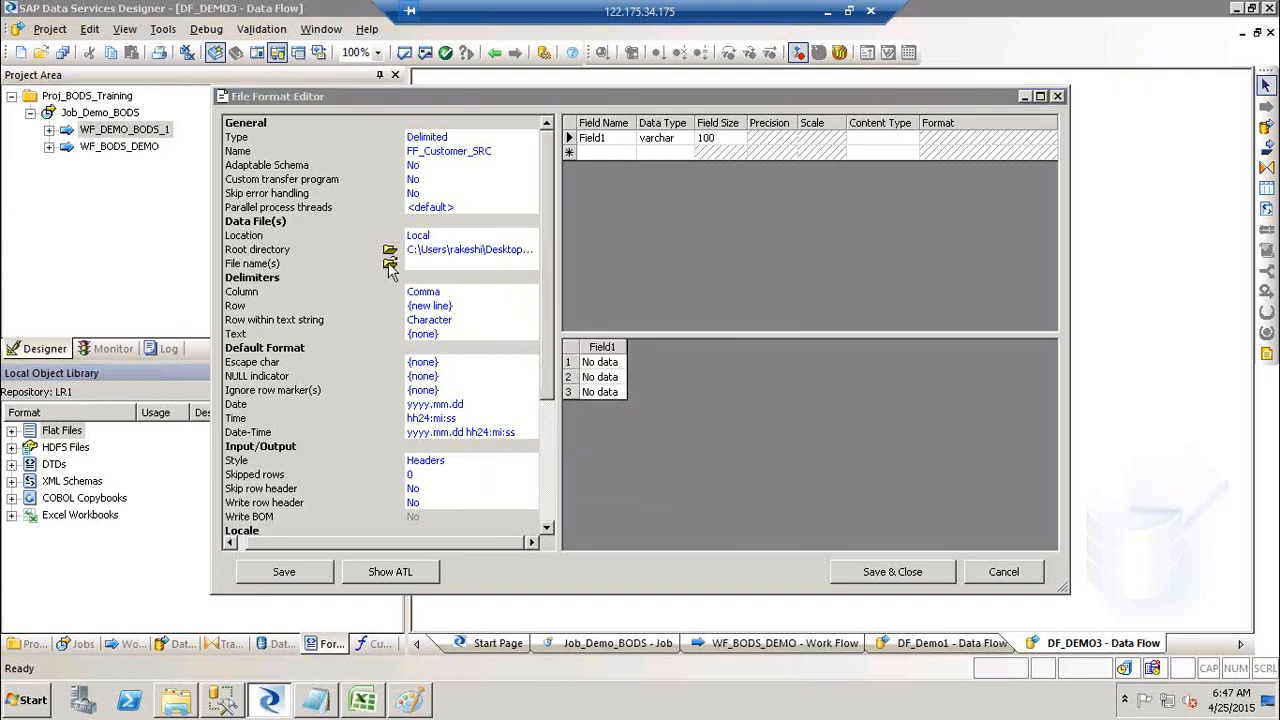
left_click(389, 264)
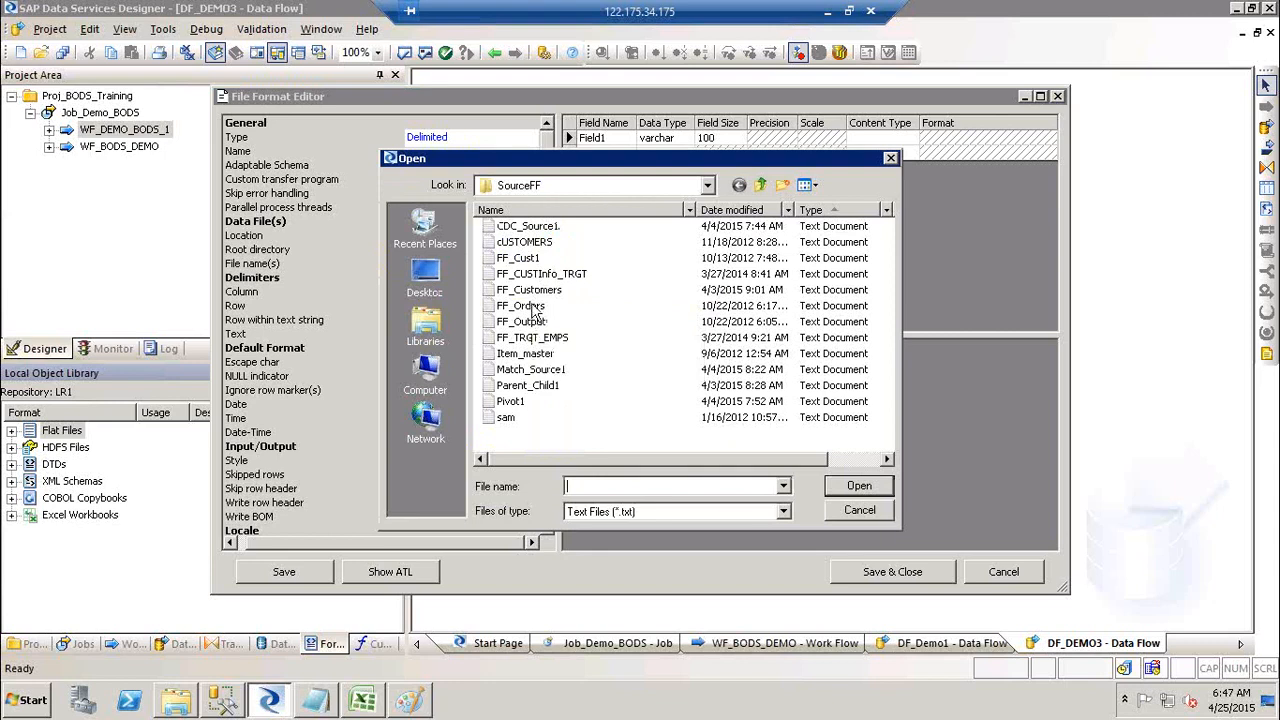
Step: Load FF_Customers.txt as the data file and accept overwriting the schema with Field1 and Field2
left_click(543, 292)
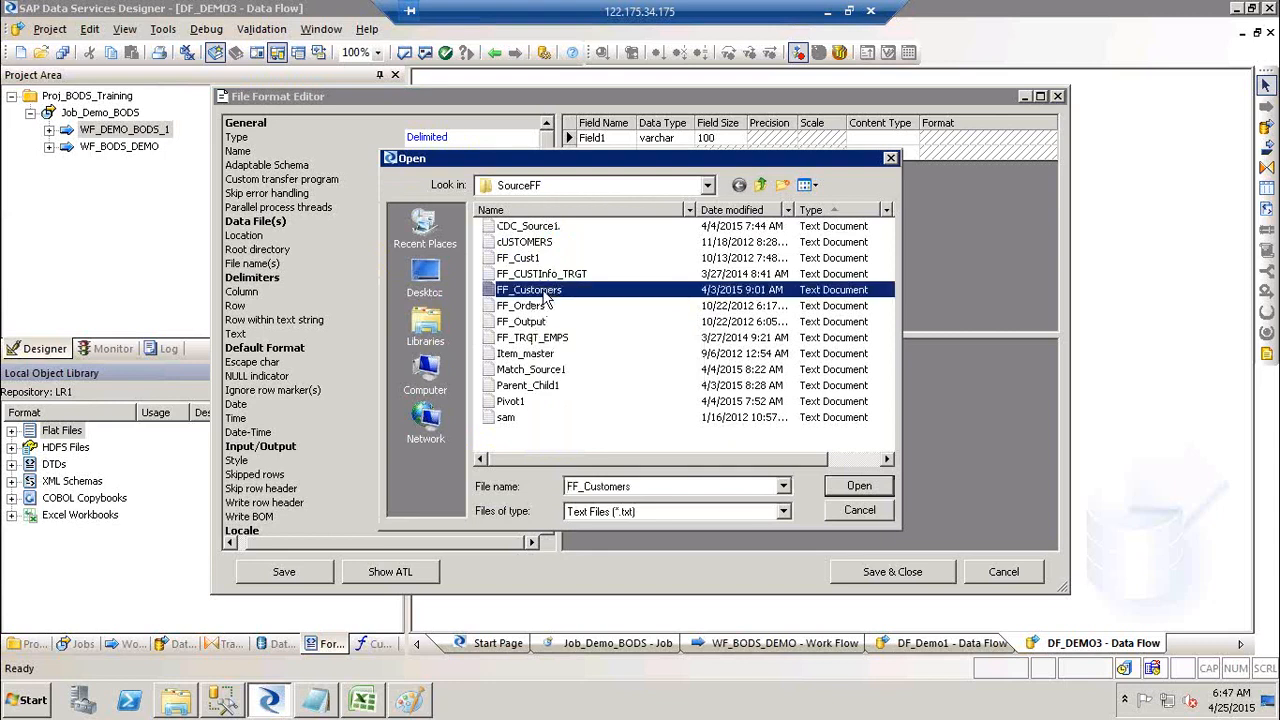
left_click(856, 490)
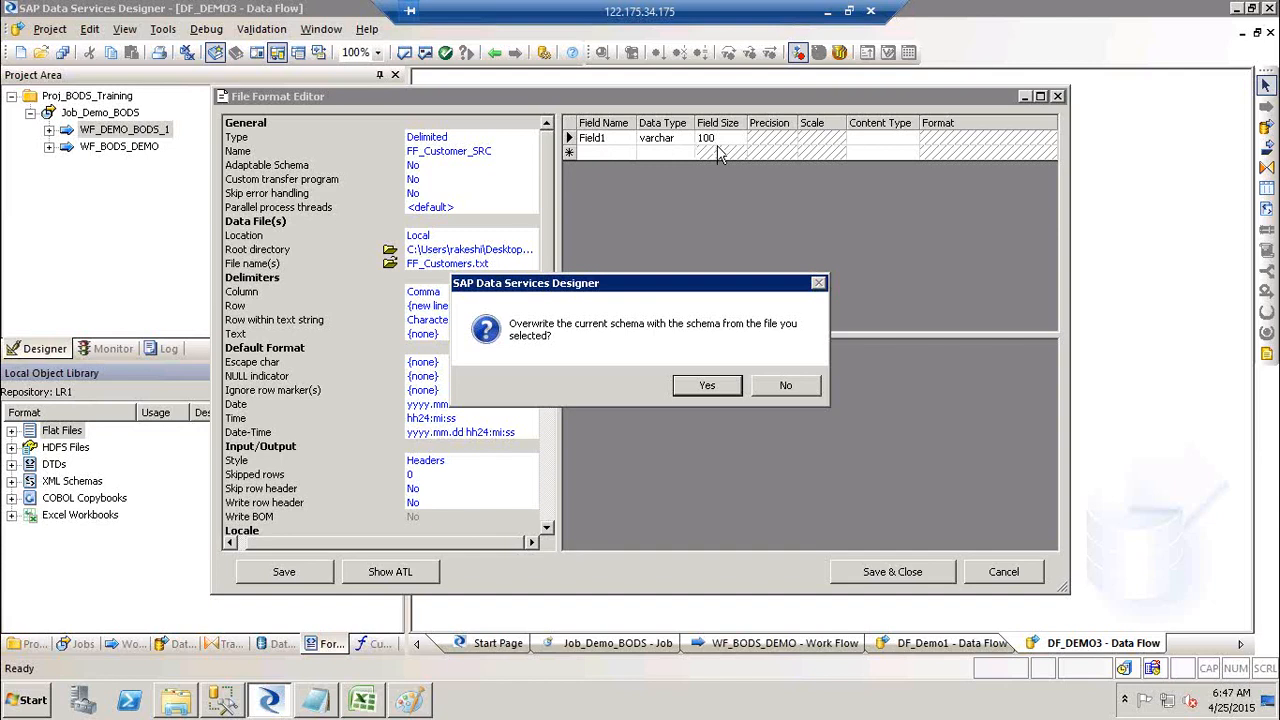
left_click(702, 388)
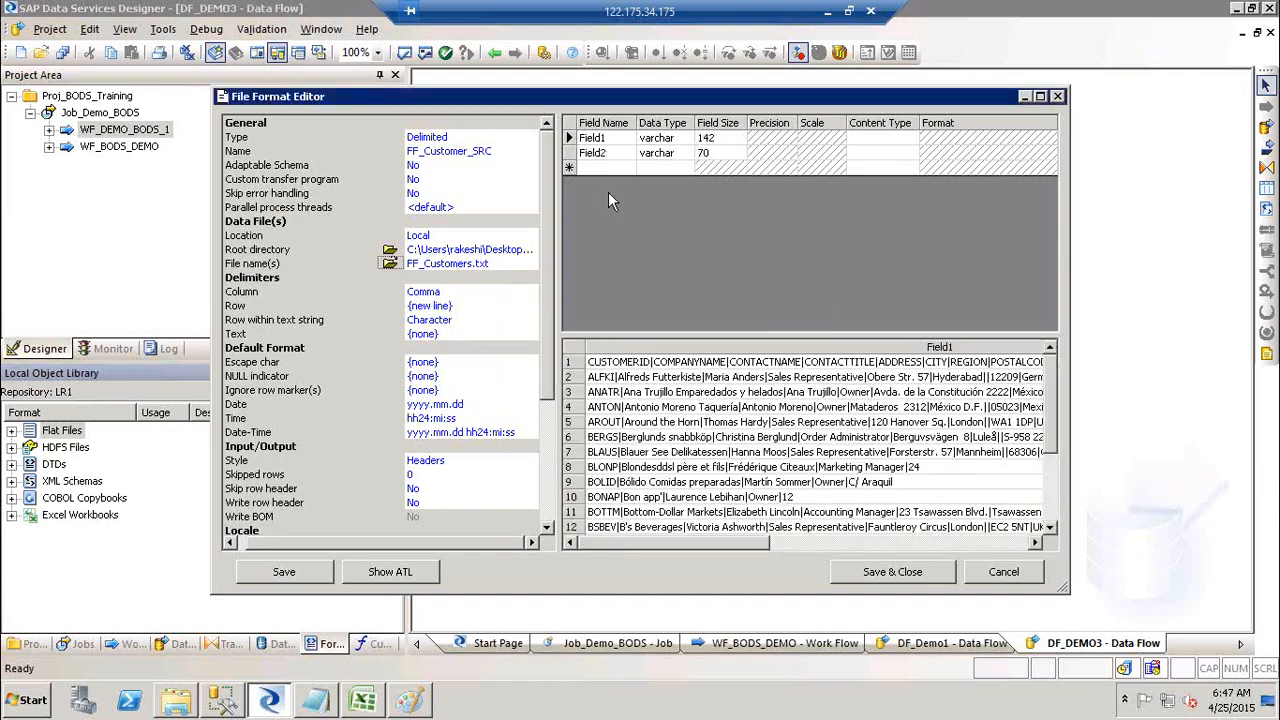
Step: Set the column delimiter to a single pipe (|) and accept the rebuilt eleven-field schema
left_click(449, 292)
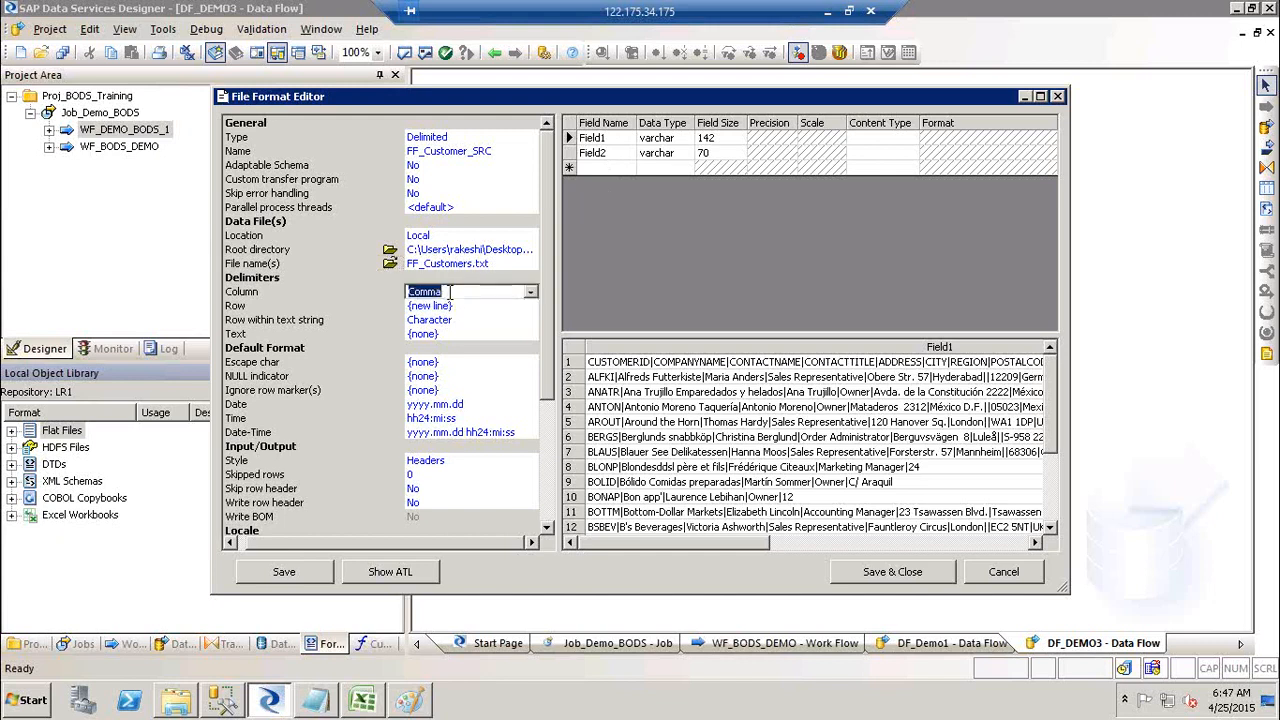
type("||")
key("BackSpace")
left_click(533, 293)
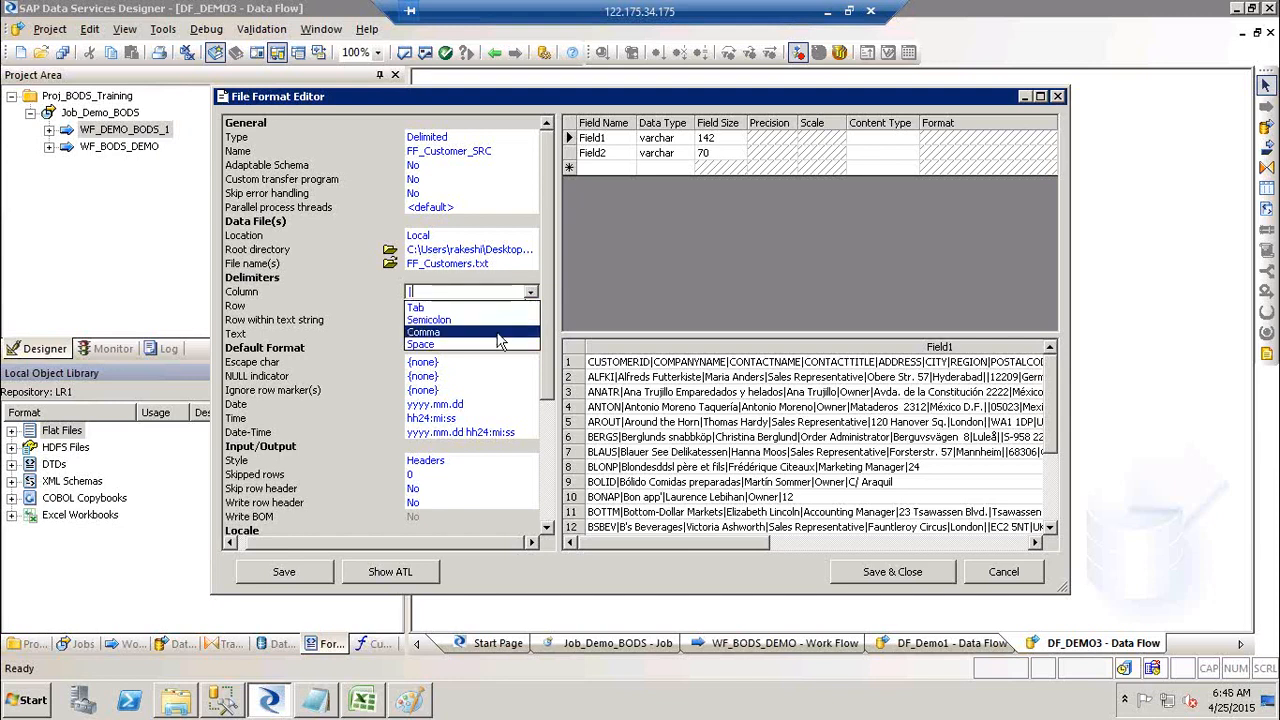
left_click(465, 291)
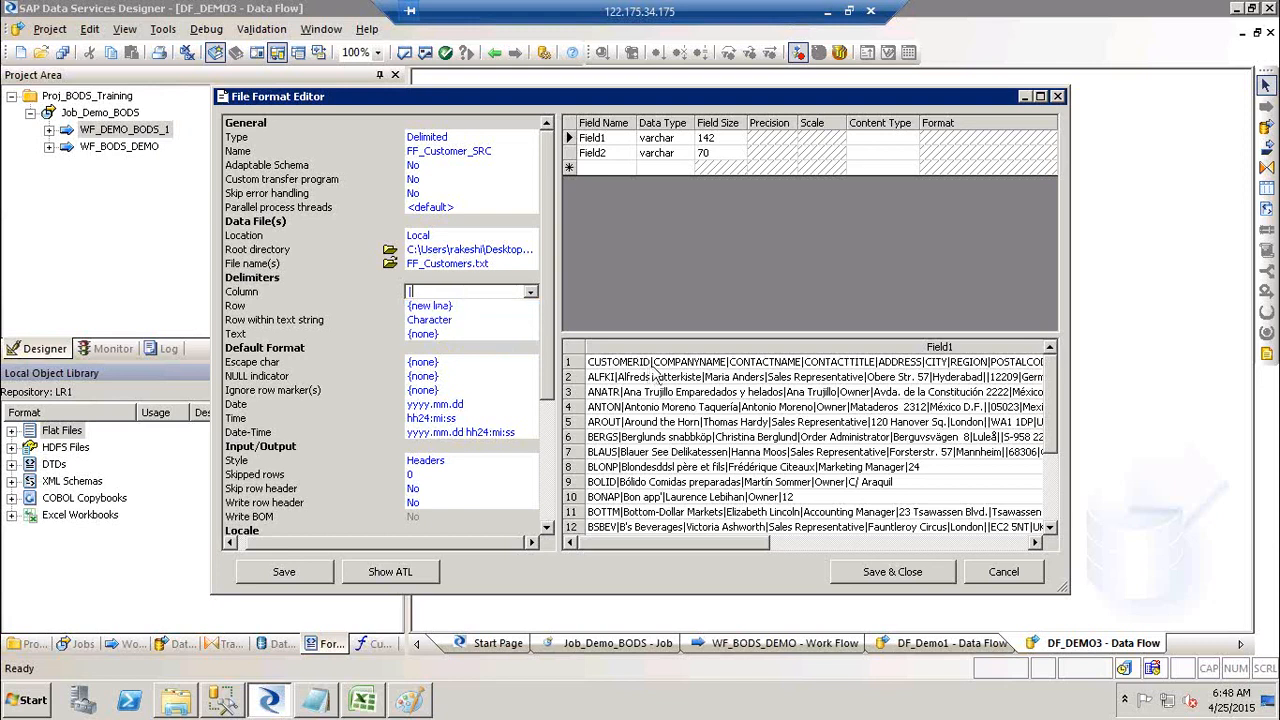
left_click(498, 321)
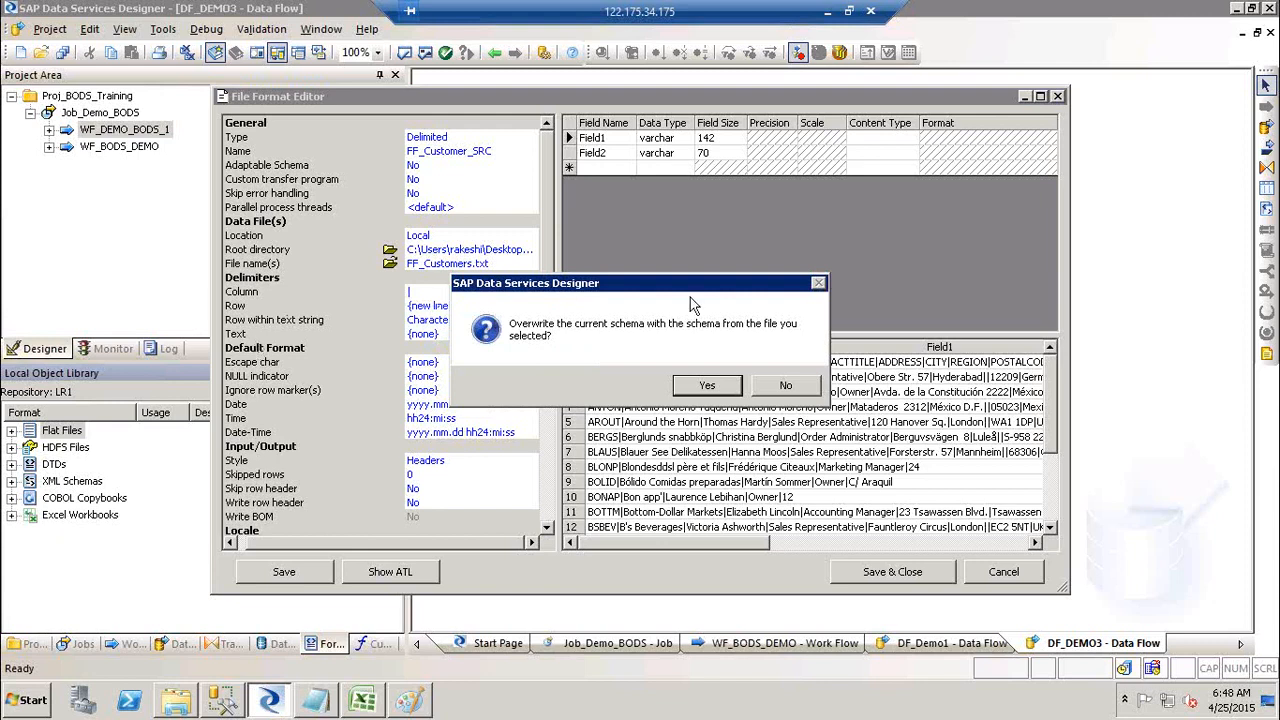
left_click(705, 390)
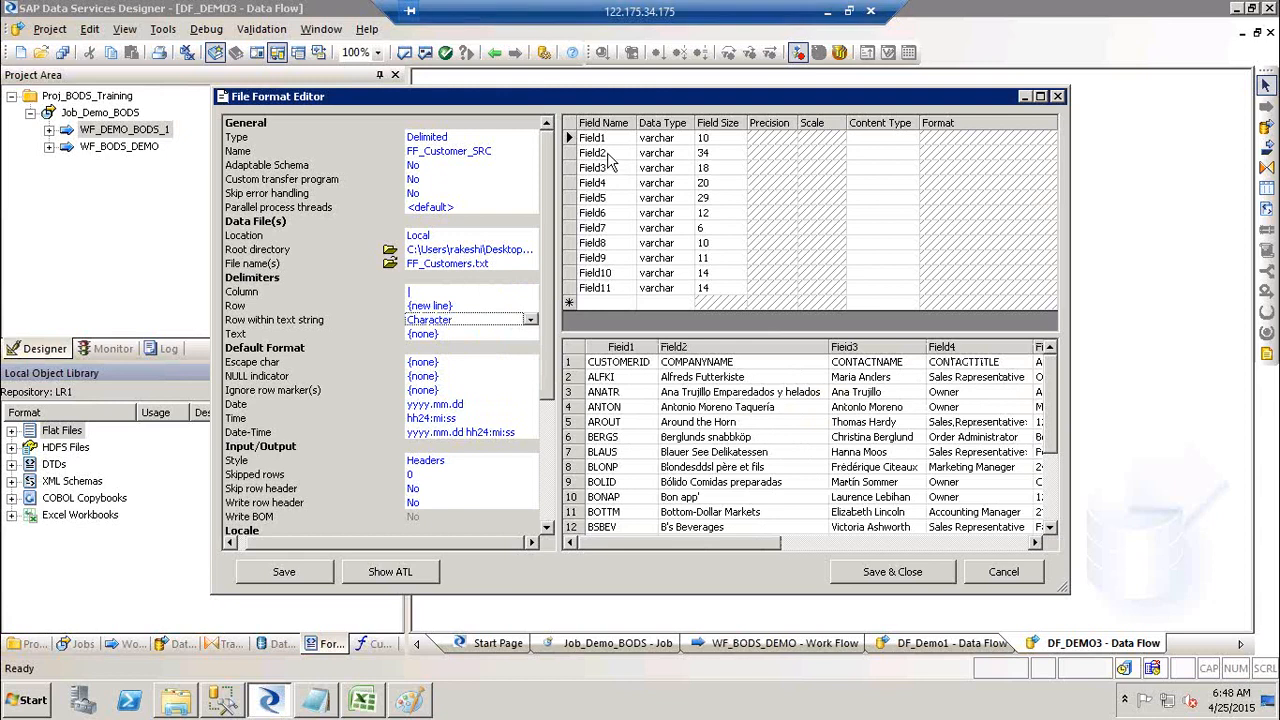
Step: Set Skip row header to Yes and accept the schema rebuilt from the header names
left_click(631, 365)
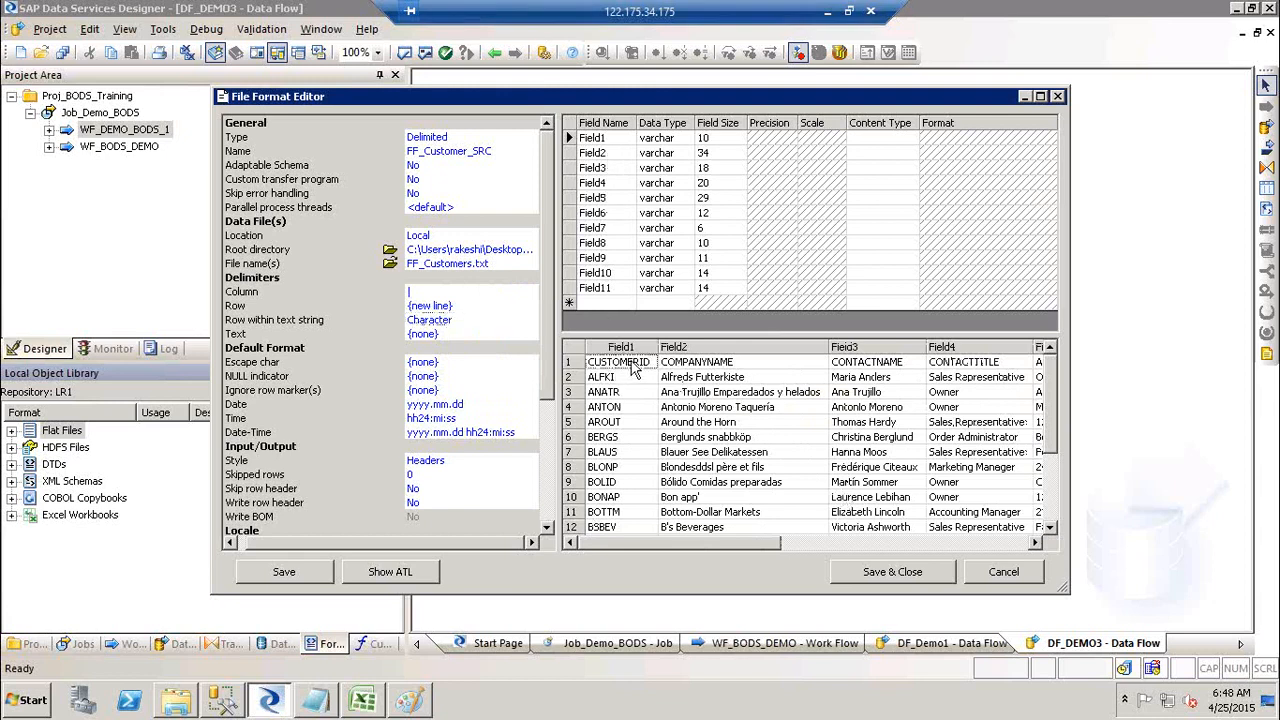
left_click(640, 441)
left_click(440, 489)
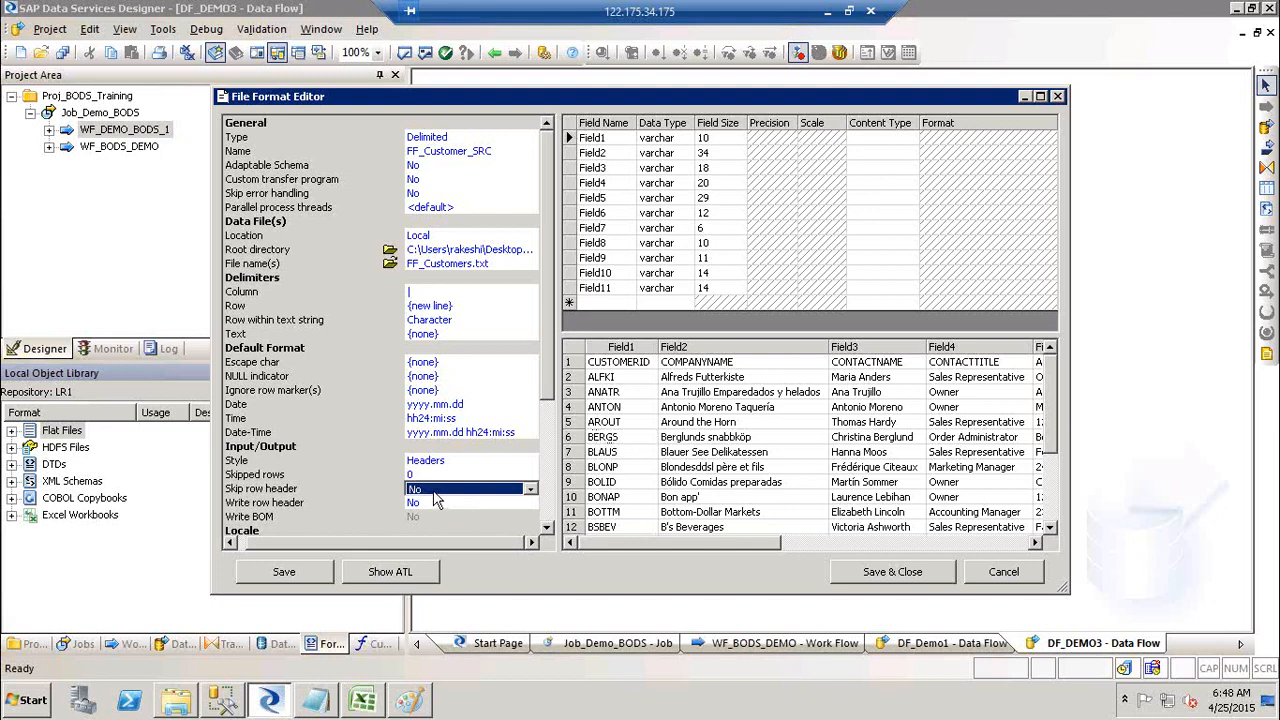
left_click(449, 490)
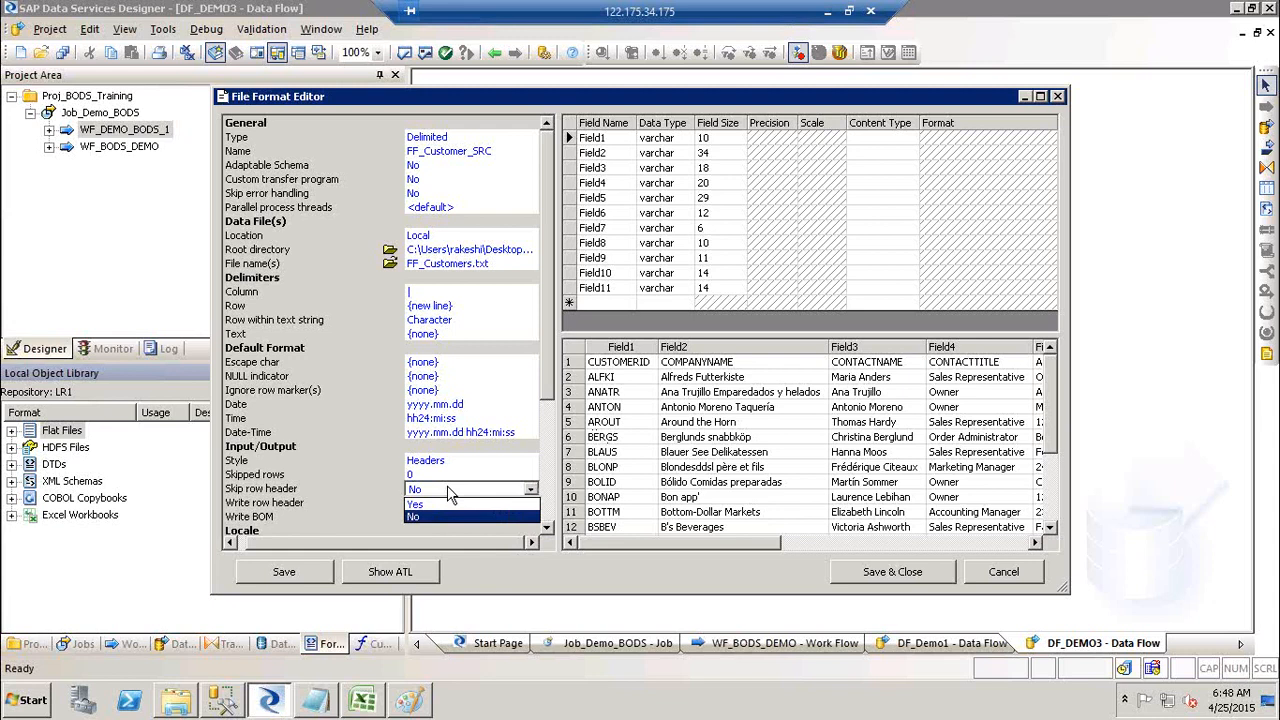
left_click(447, 504)
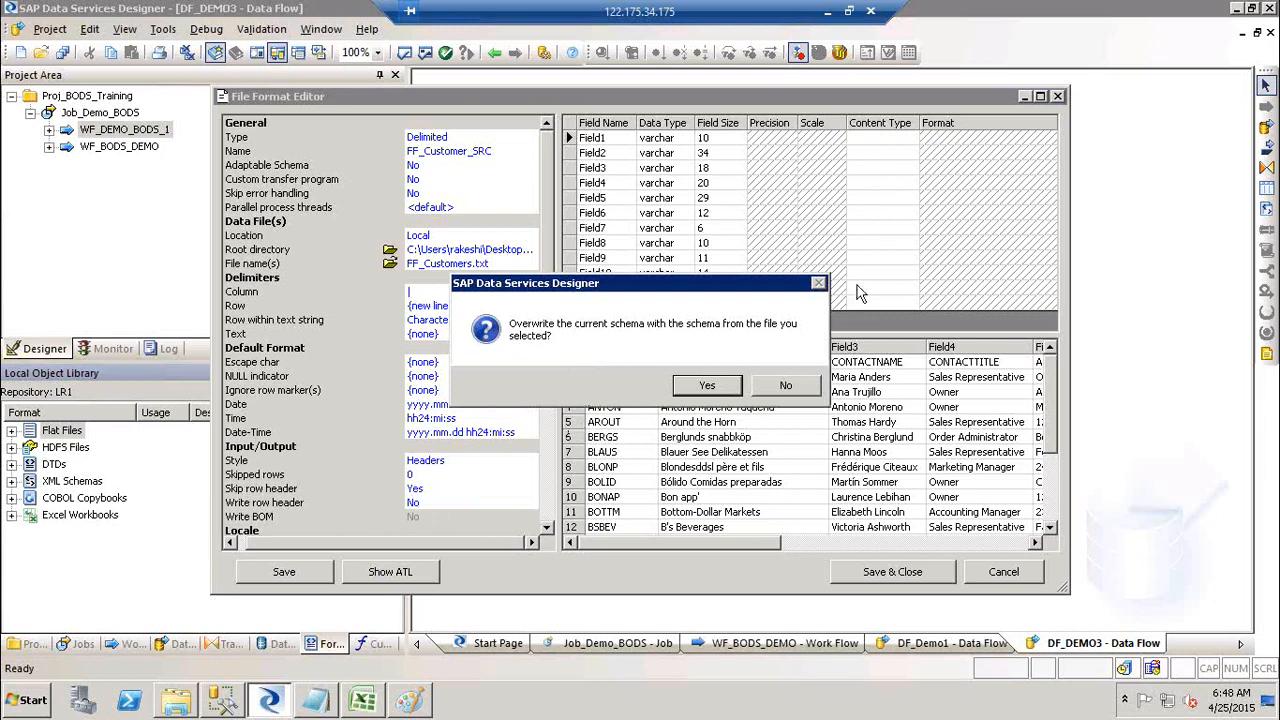
left_click(721, 385)
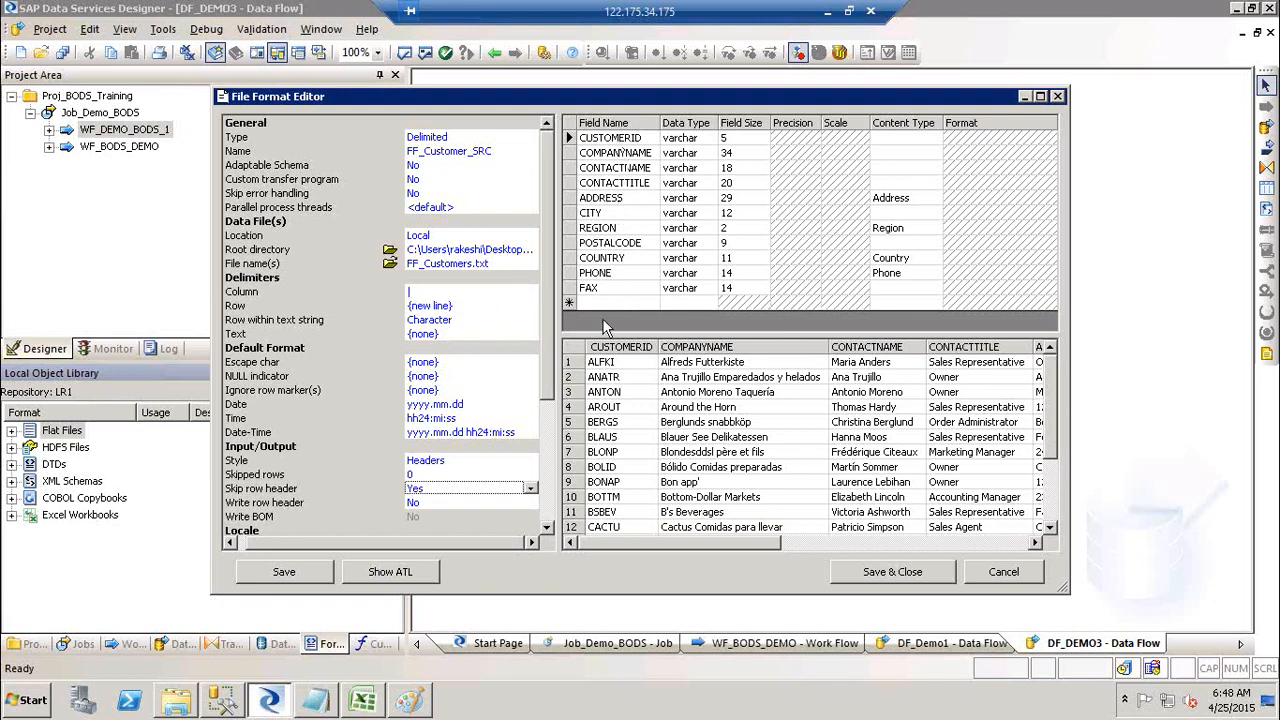
Step: Review the preview columns from ADDRESS through FAX, then save and close FF_Customer_SRC
left_click(848, 537)
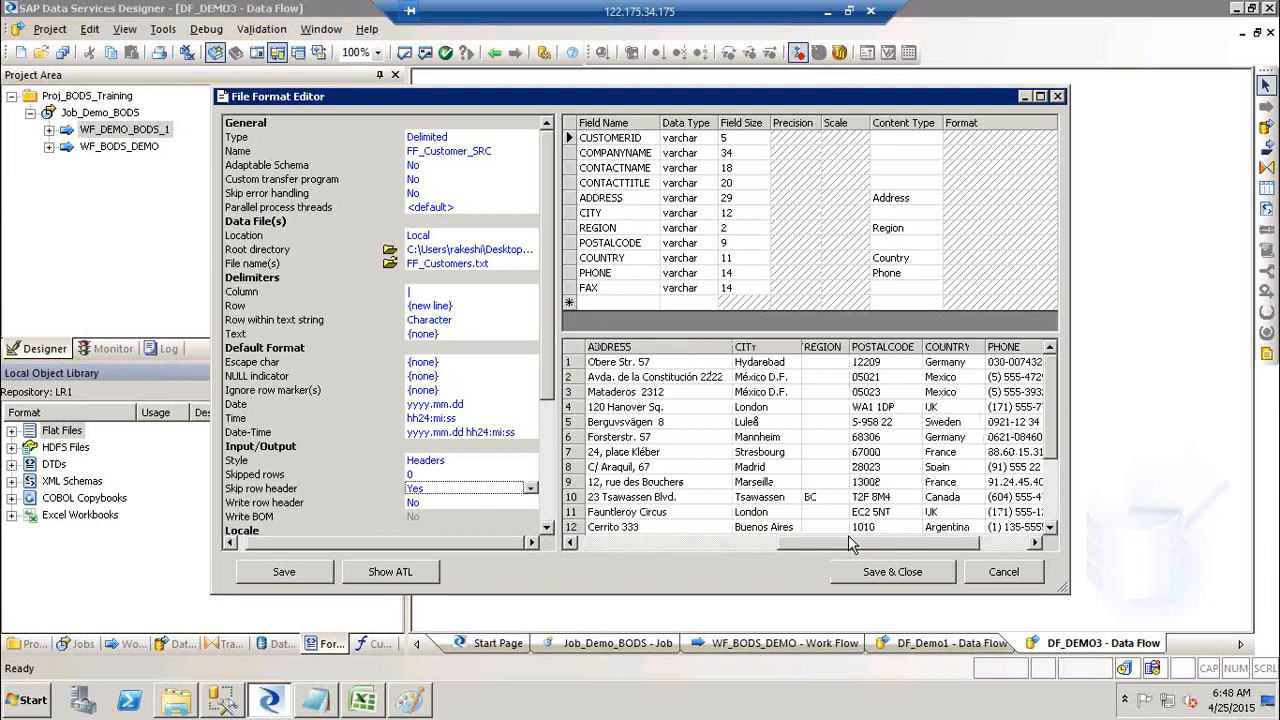
left_click(992, 545)
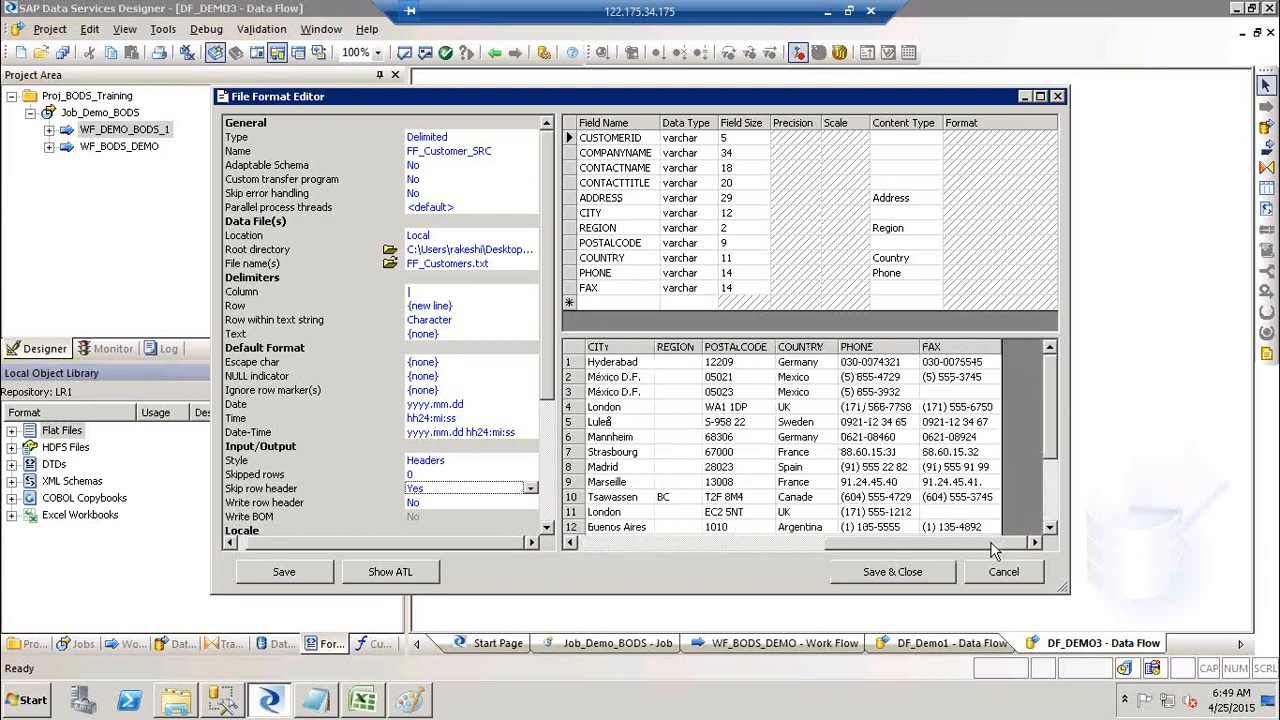
left_click(665, 546)
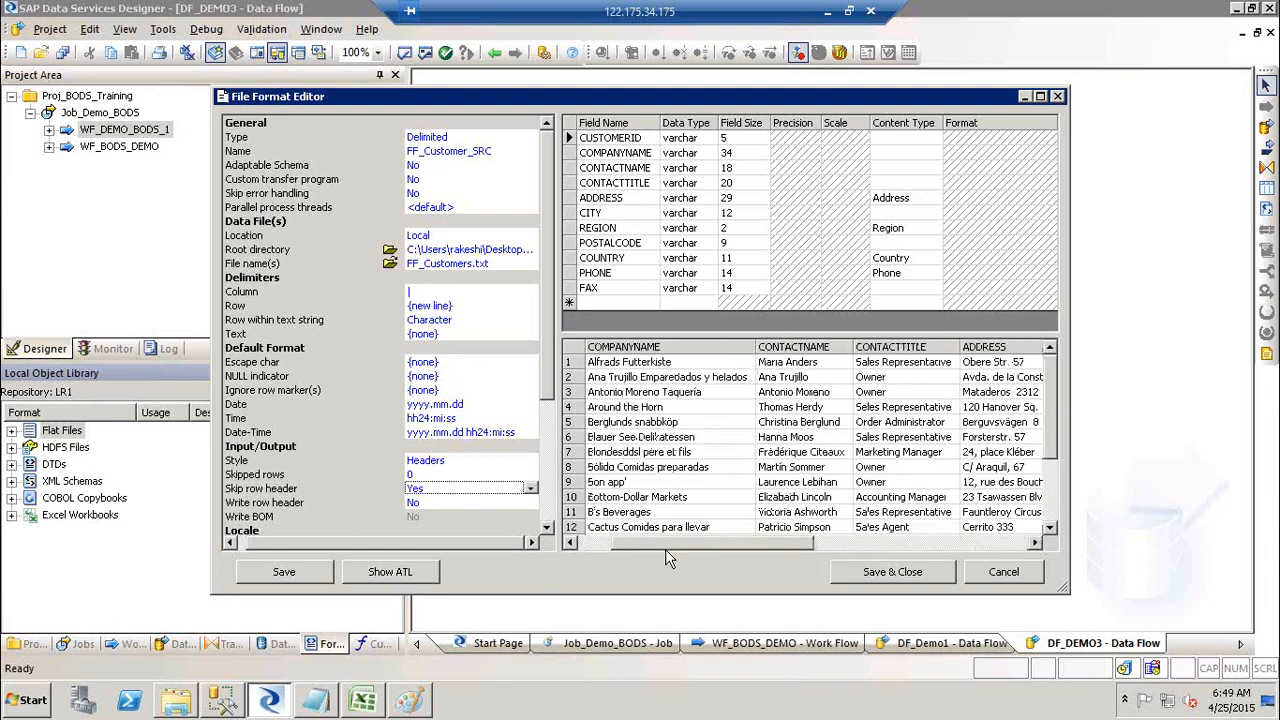
left_click(887, 572)
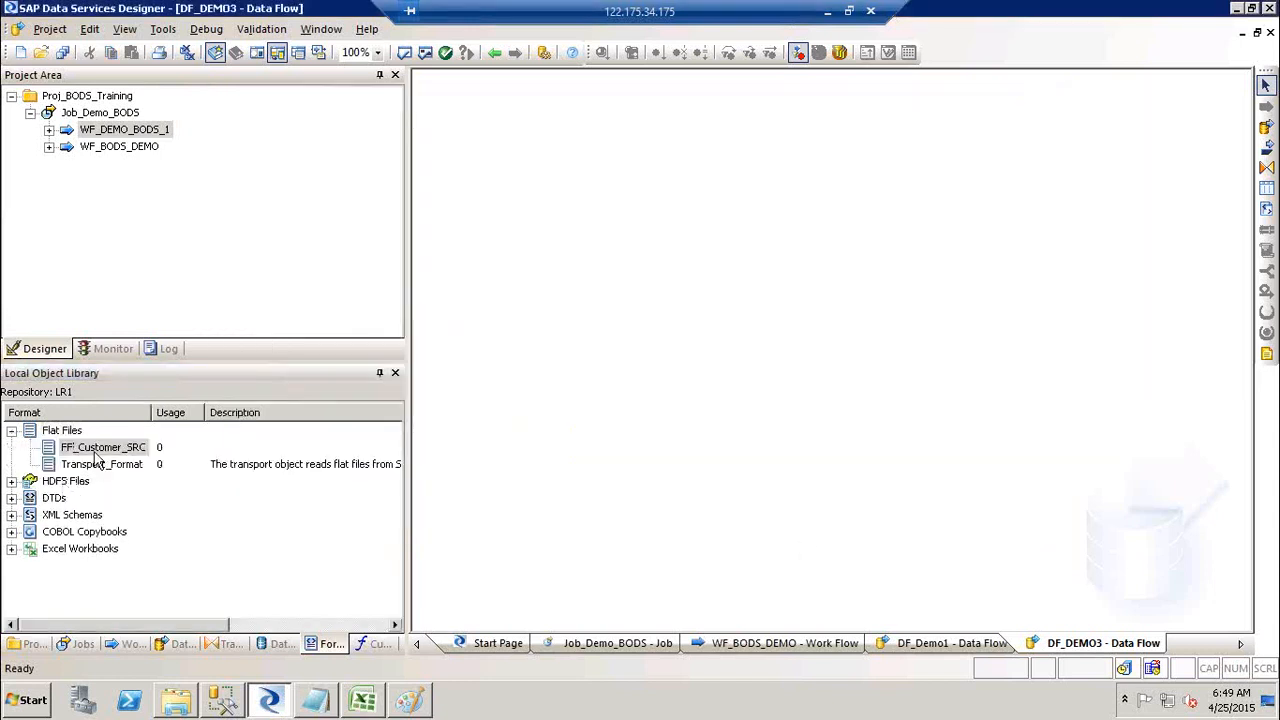
Step: Reopen the FF_Customer_SRC flat-file format with Edit from its right-click menu
left_click(96, 450)
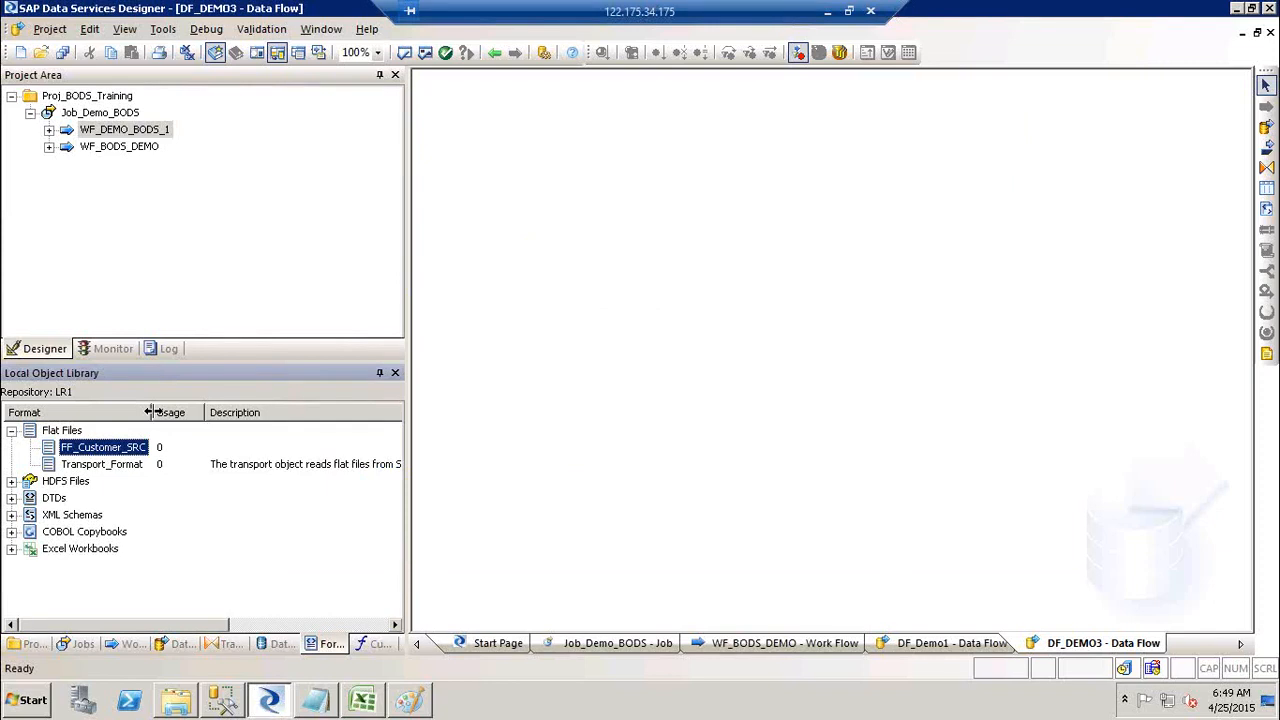
right_click(104, 455)
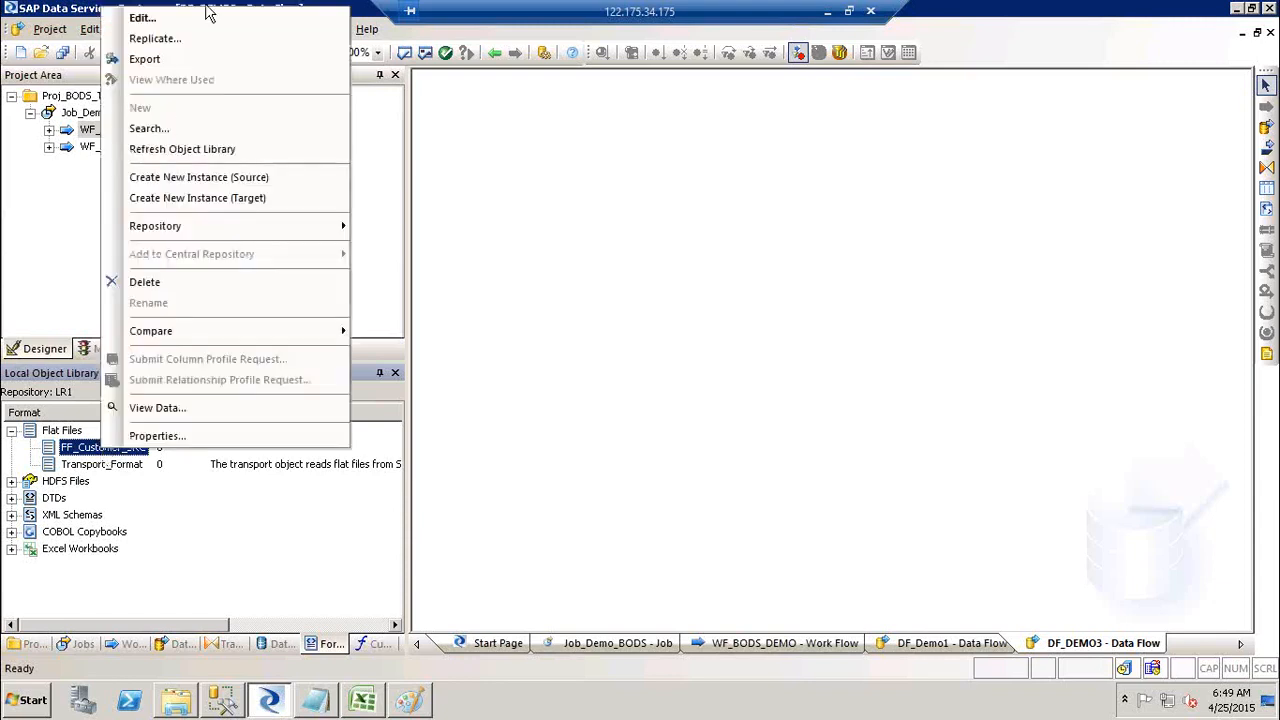
left_click(167, 25)
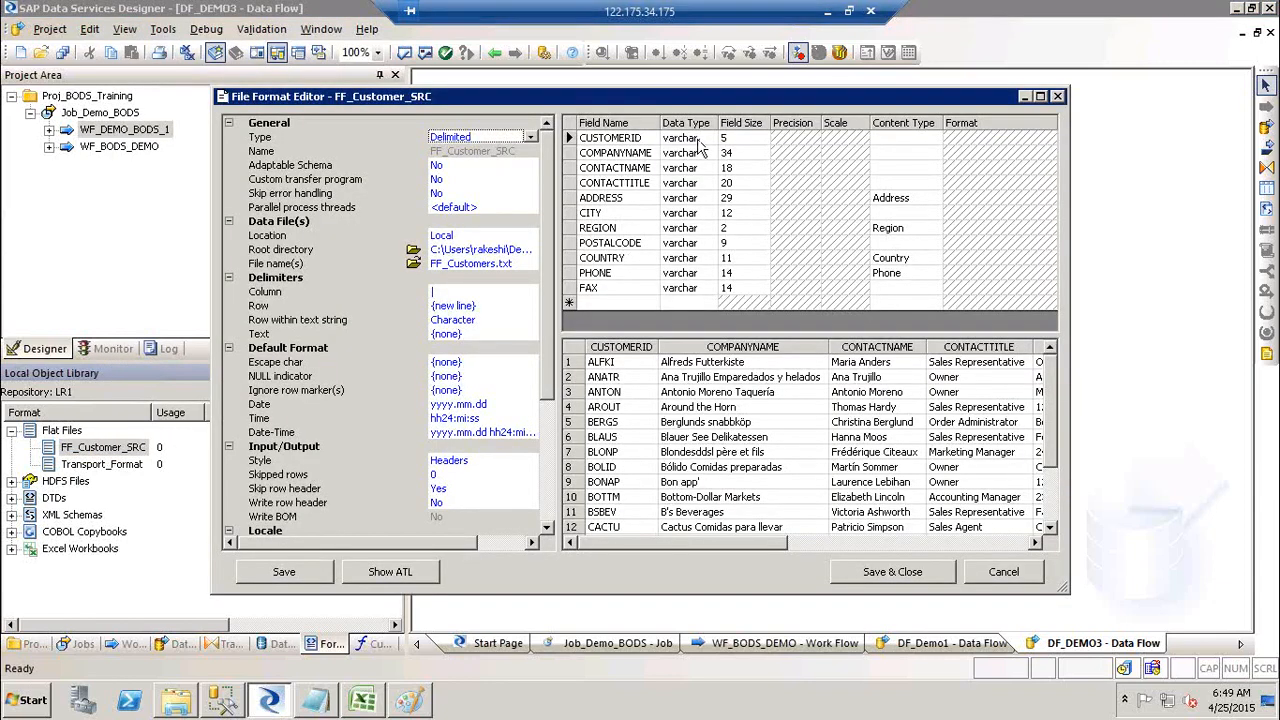
Step: Rename field CUSTOMERID to CustID, keeping it varchar, and set its field size to 10
left_click(701, 146)
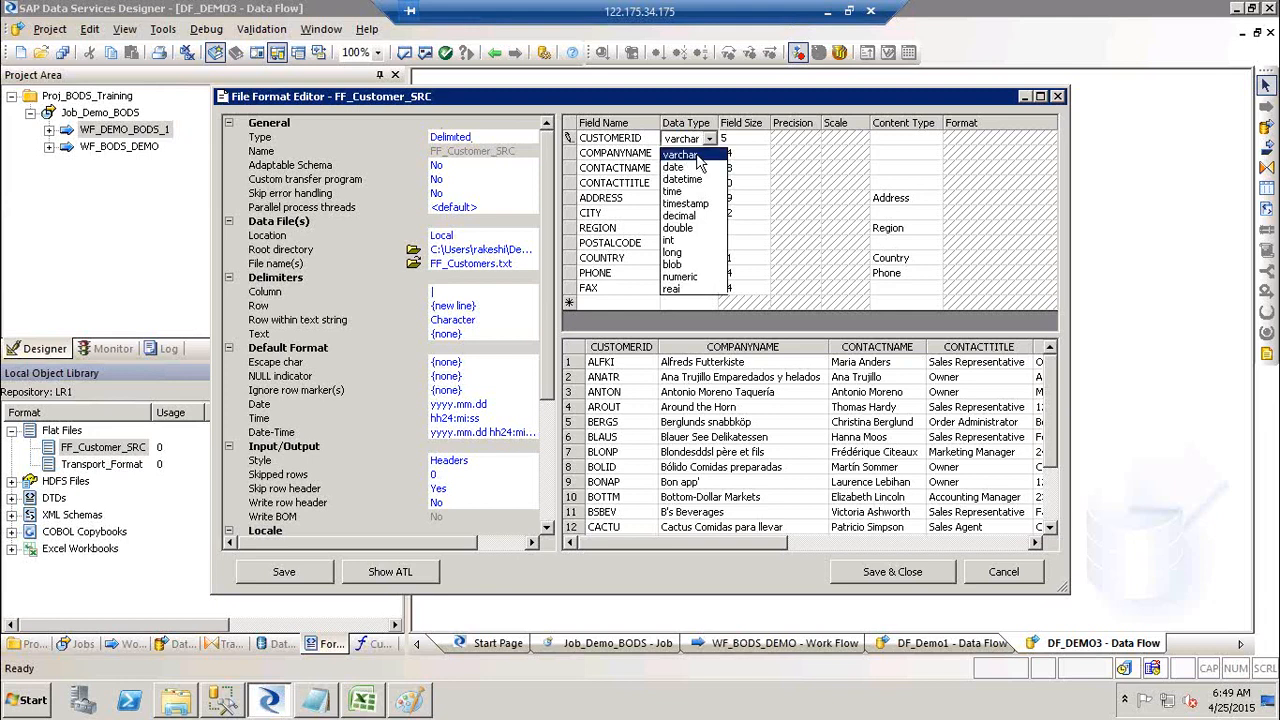
left_click(700, 163)
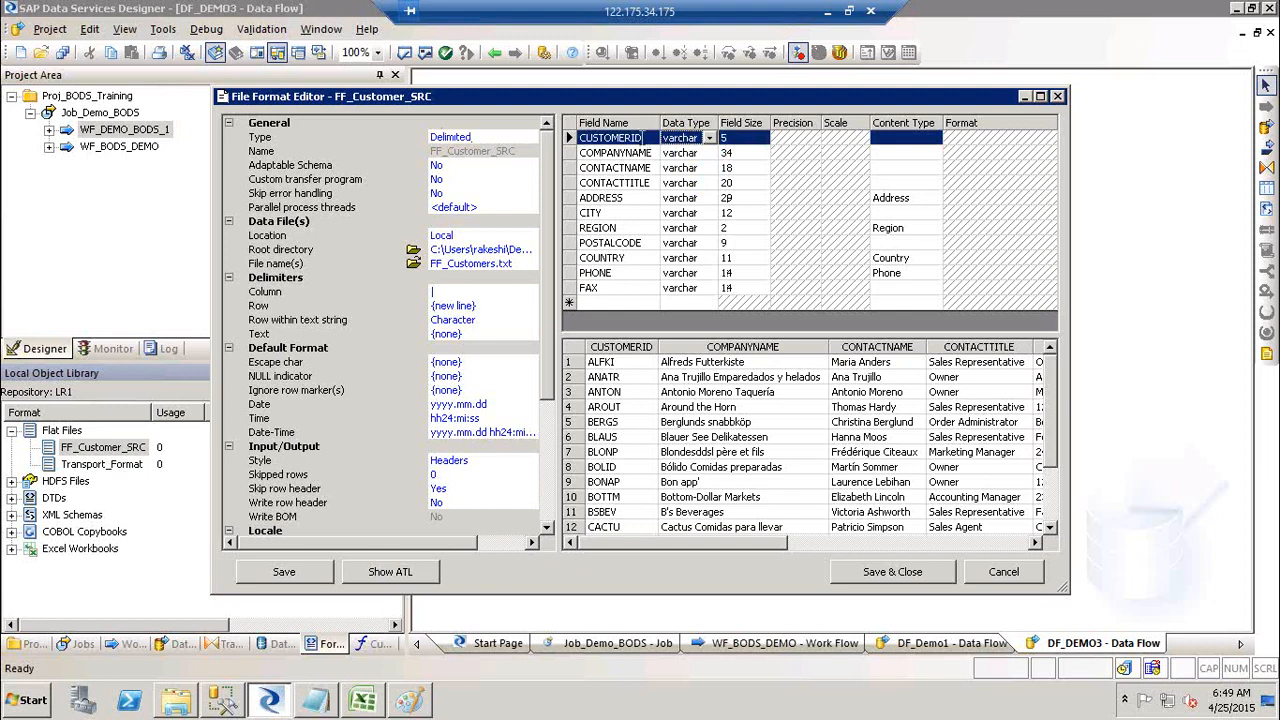
left_click(641, 141)
left_click_drag(642, 138, 568, 132)
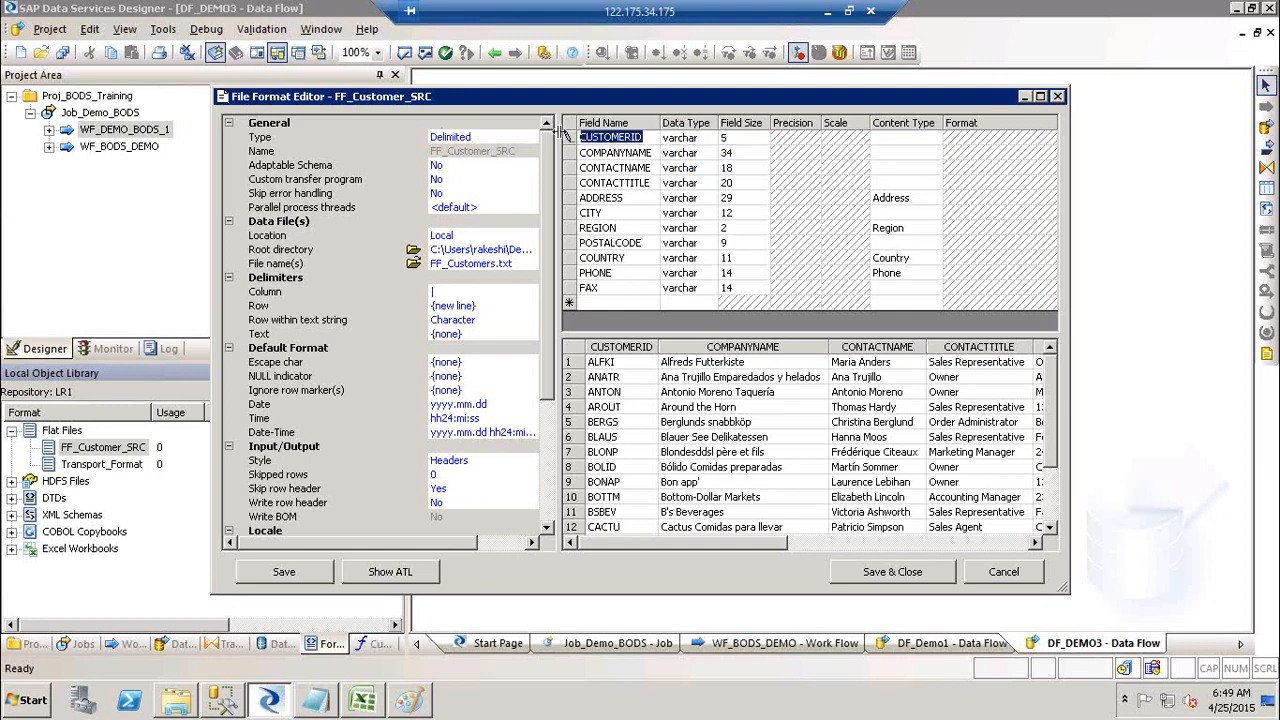
type("CustI")
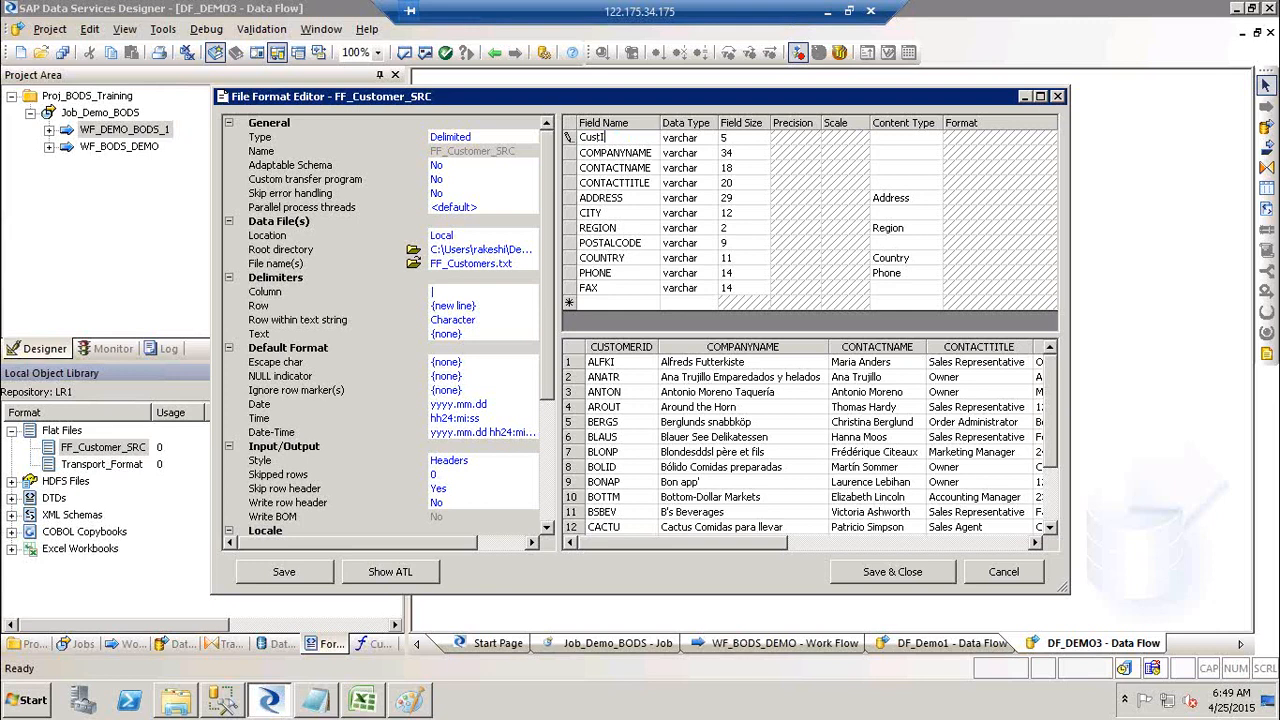
type("D")
left_click(735, 137)
key("BackSpace")
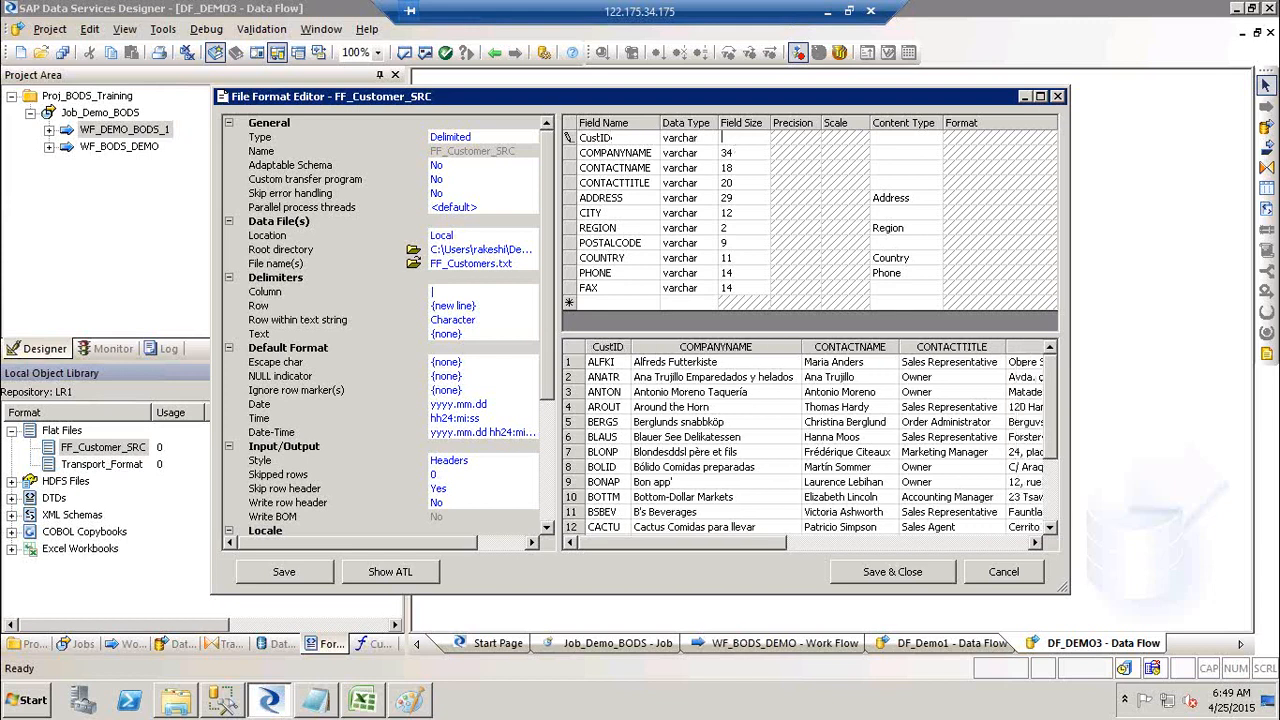
type("10")
Step: Give ADDRESS the Address content type and POSTALCODE the Postcode type, then save and close
left_click(898, 140)
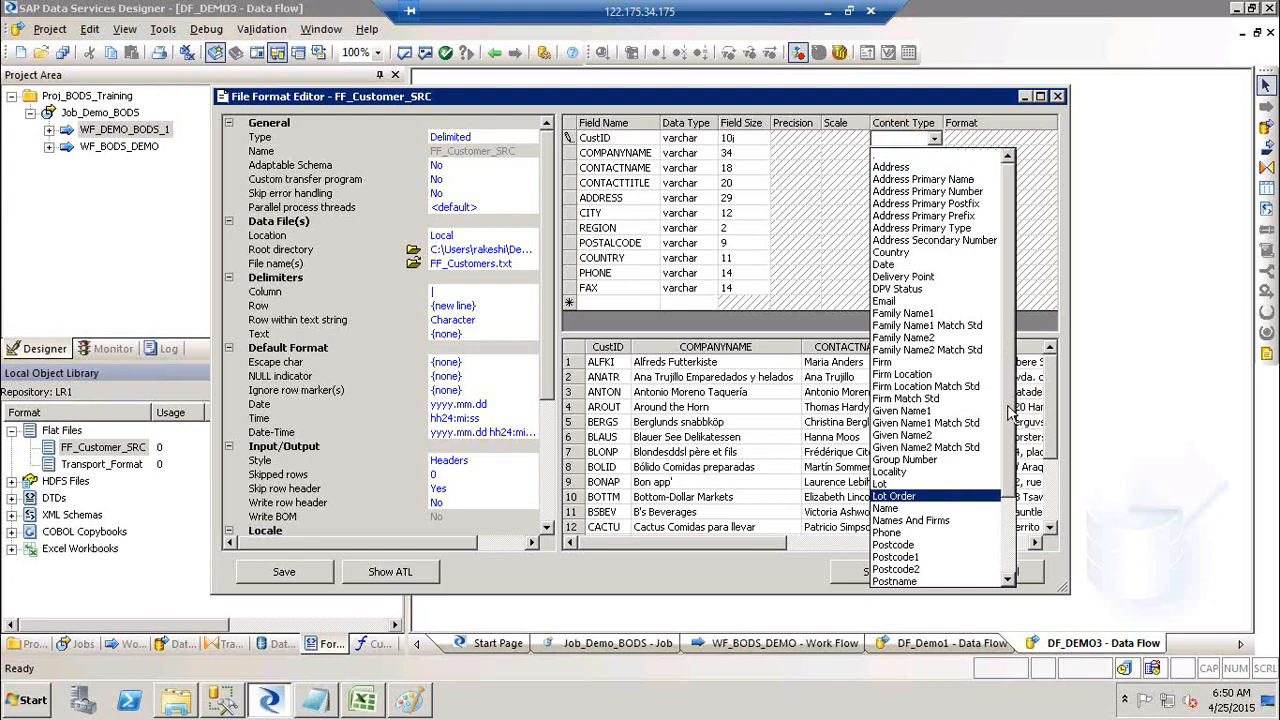
scroll(1012, 412, "down", 3)
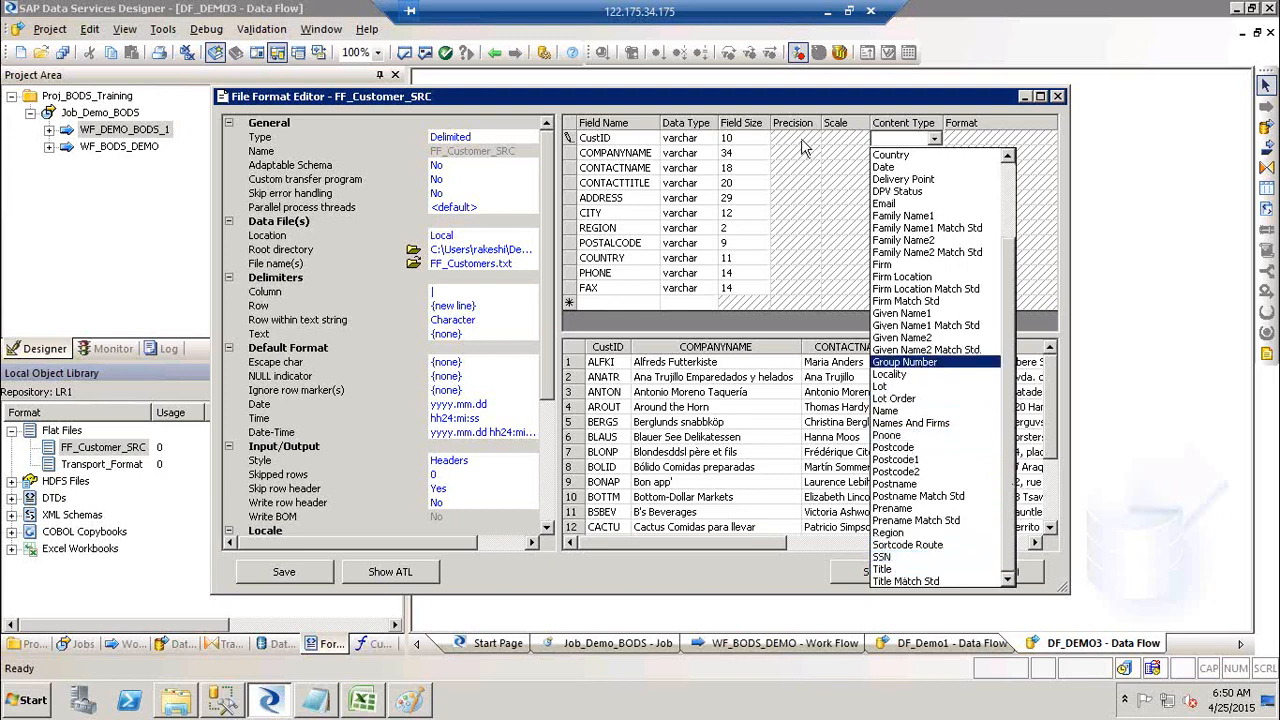
left_click(1120, 200)
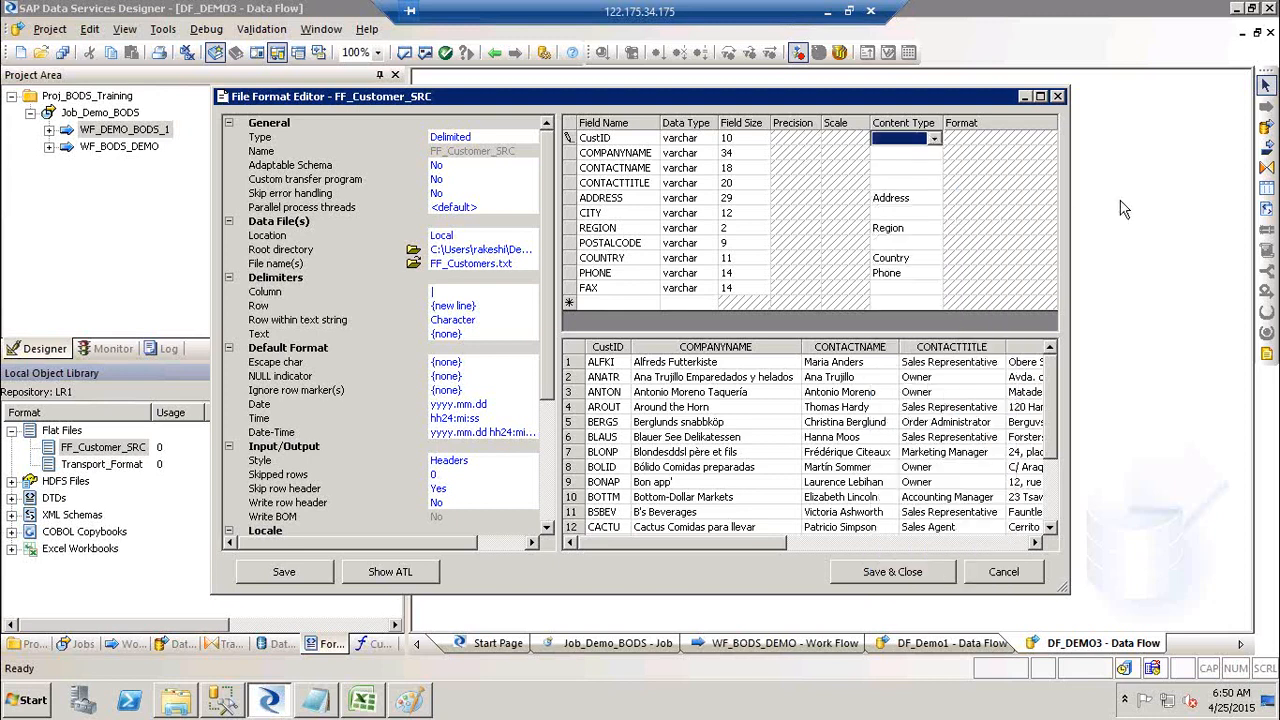
left_click(912, 201)
left_click(914, 203)
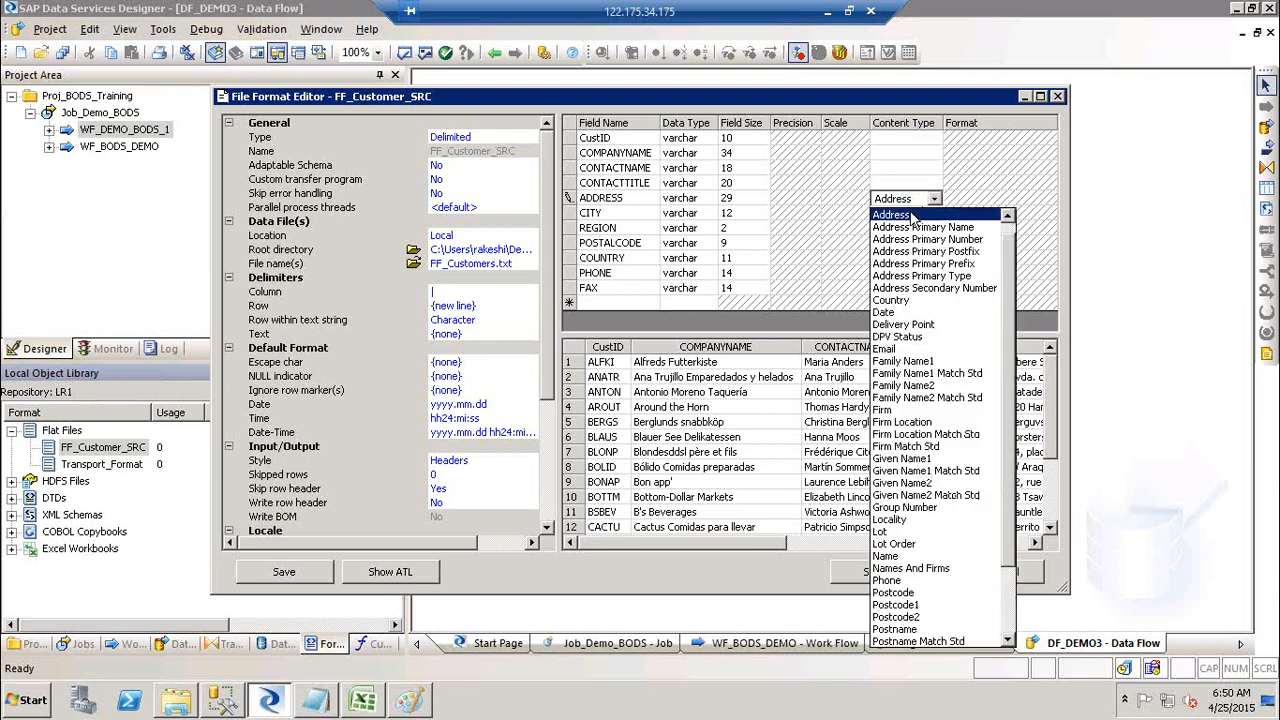
left_click(913, 216)
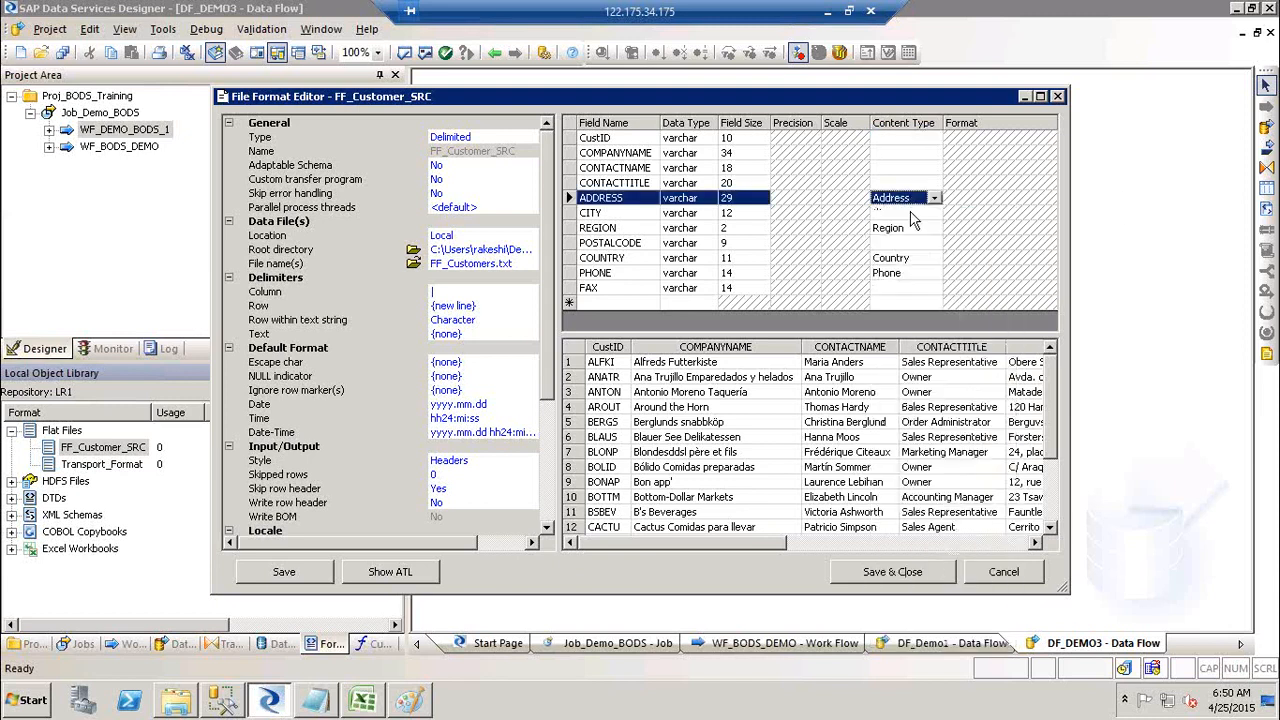
left_click(913, 244)
left_click(913, 244)
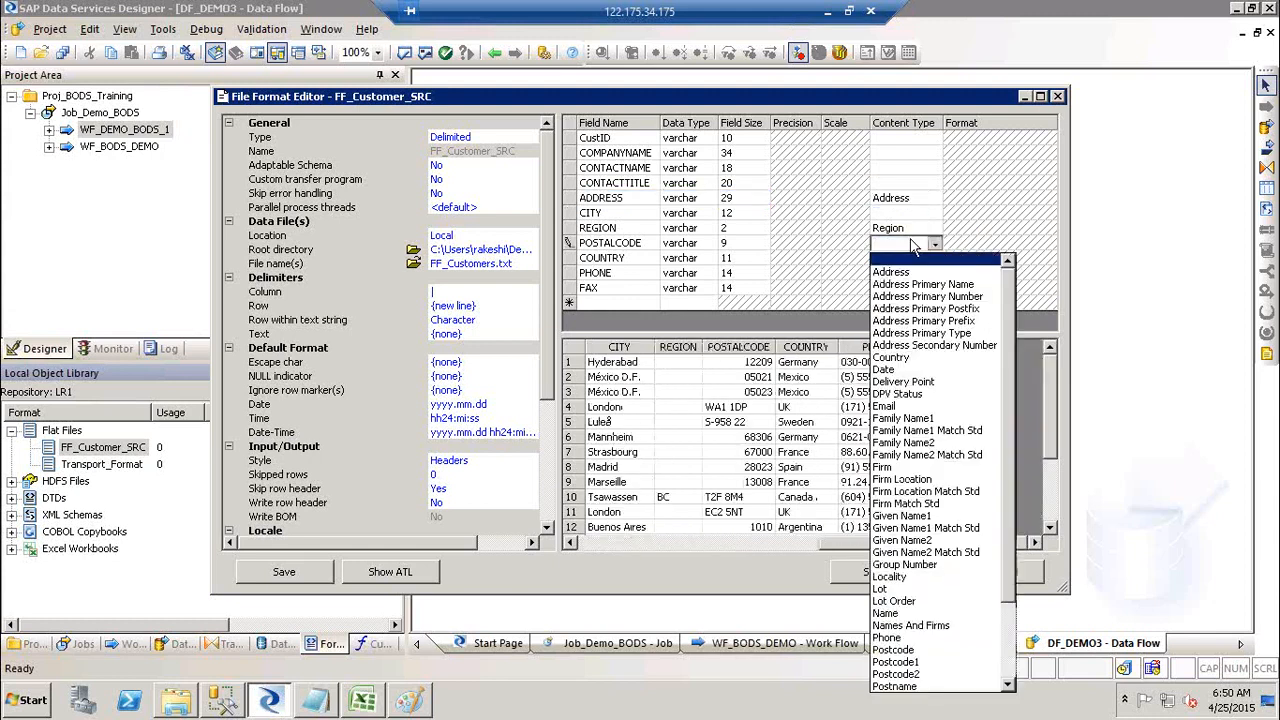
left_click(919, 651)
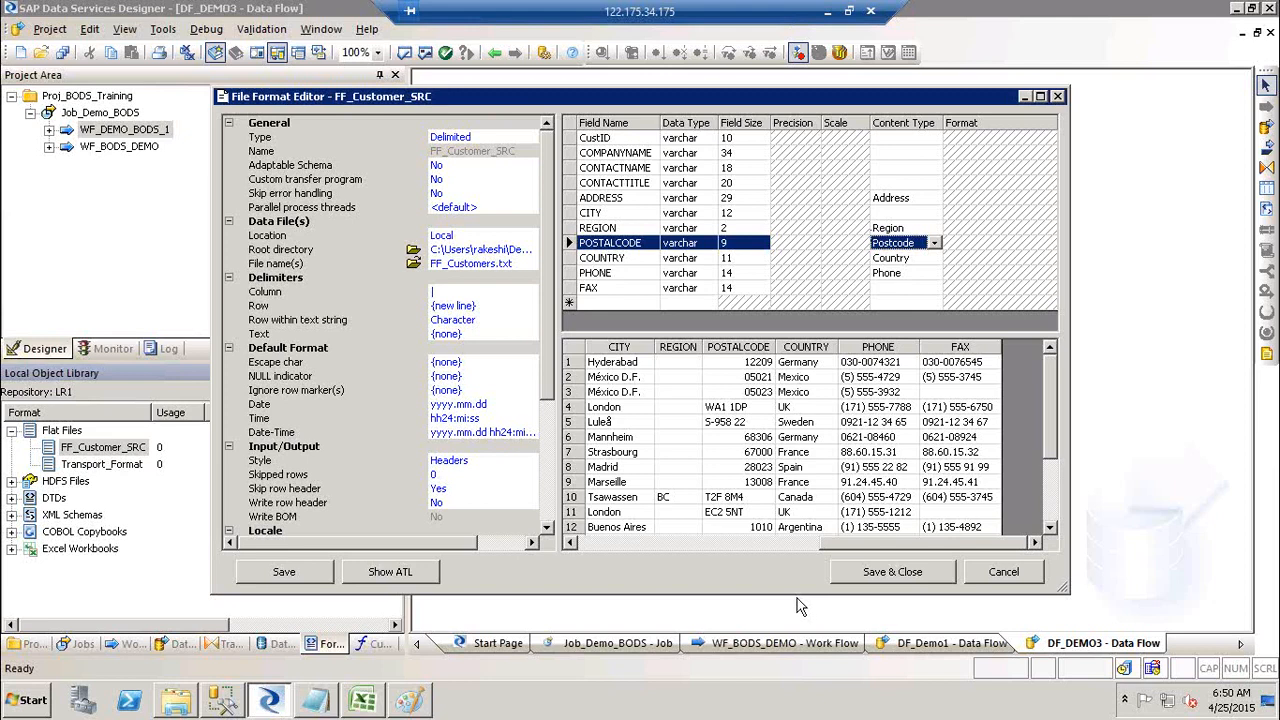
left_click(918, 578)
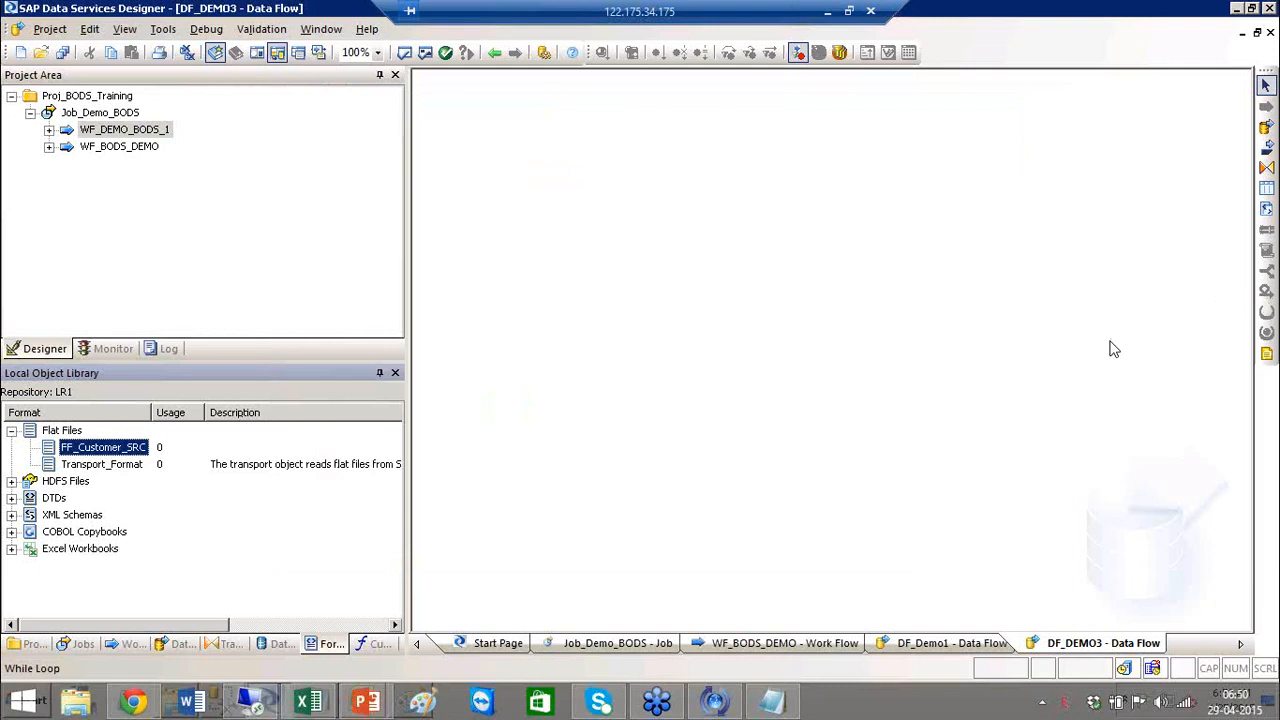
Step: Open FF_Customer_SRC in the File Format Editor again using Edit from its right-click menu
left_click(556, 436)
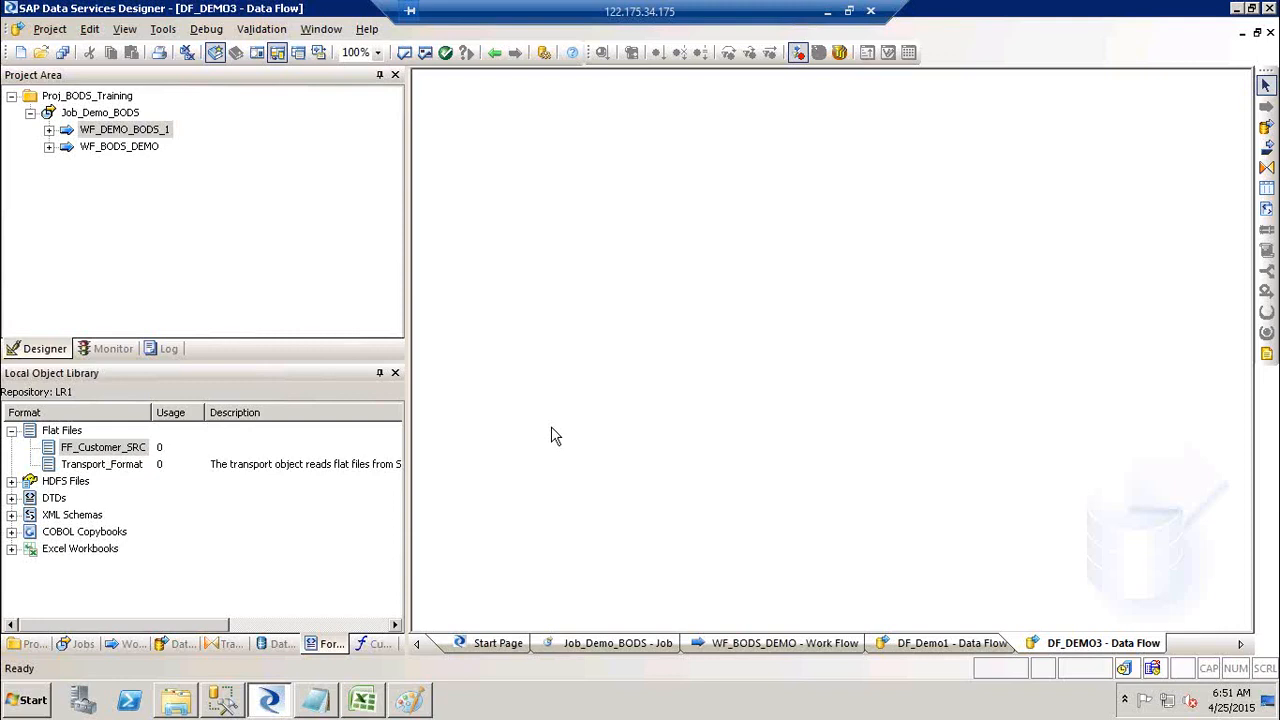
right_click(106, 450)
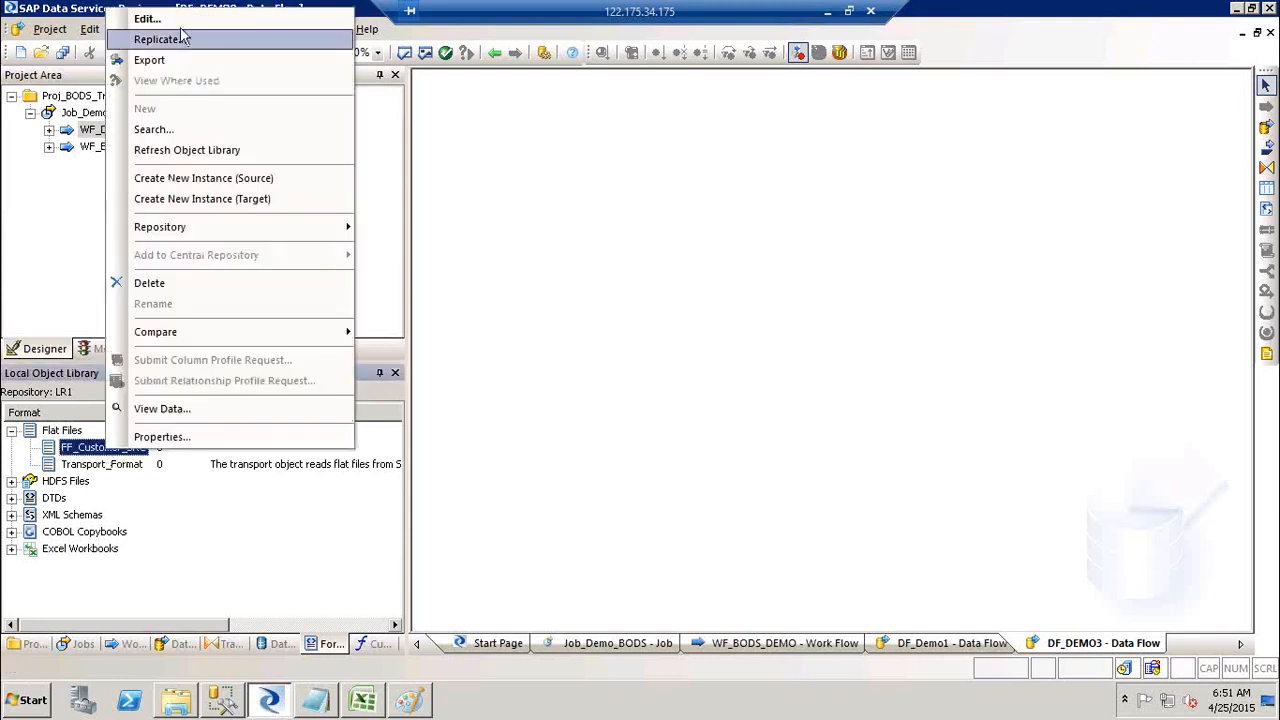
left_click(172, 20)
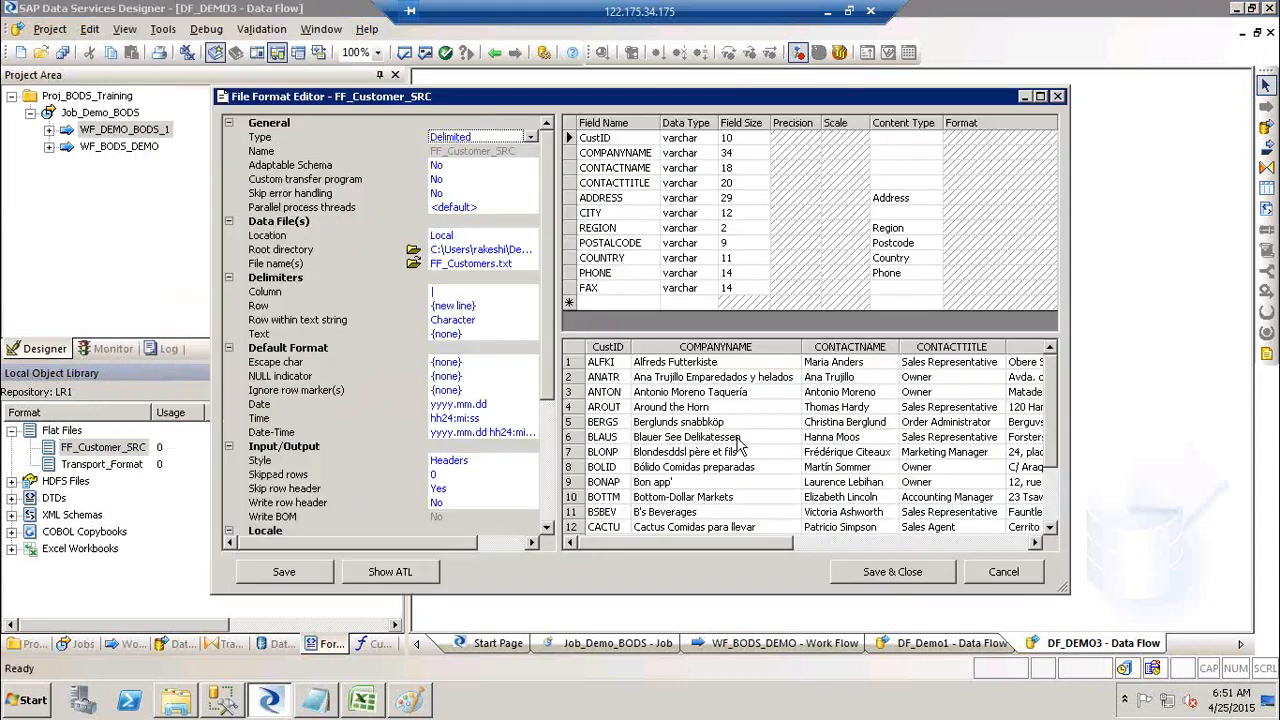
Step: Open the Browse for Folder dialog for FF_Customer_SRC's Root directory
left_click(690, 486)
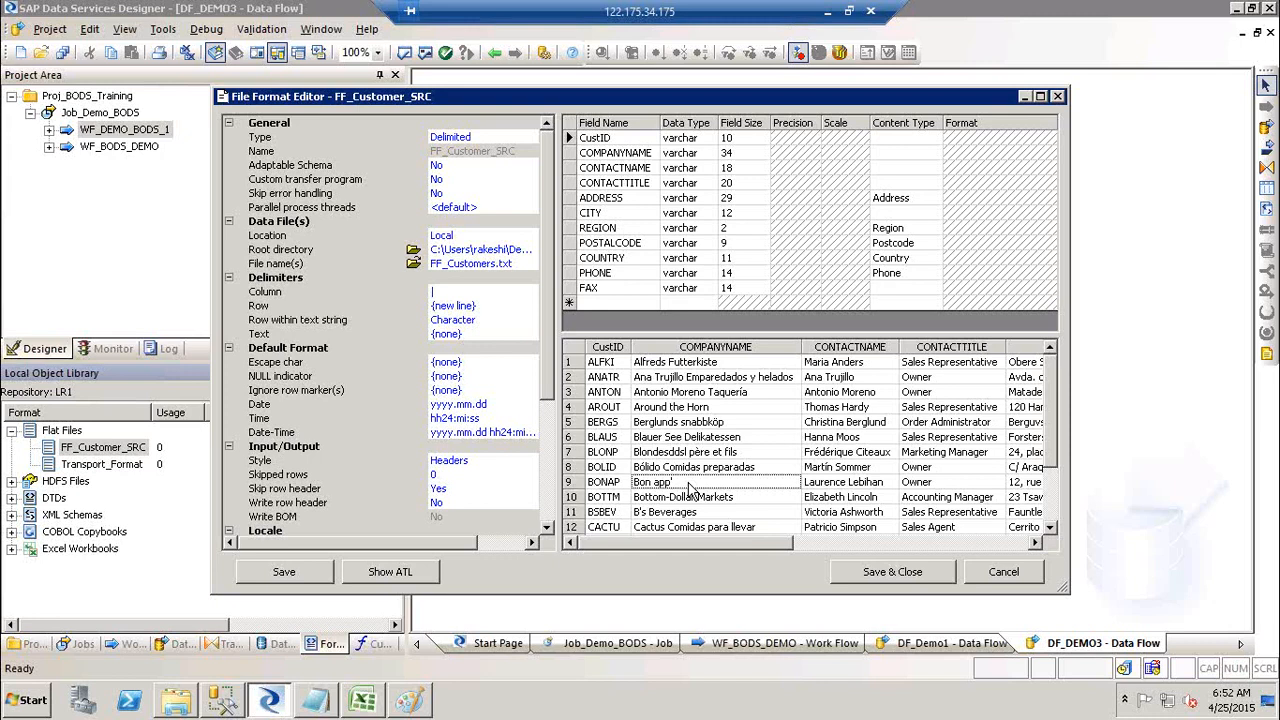
left_click(416, 254)
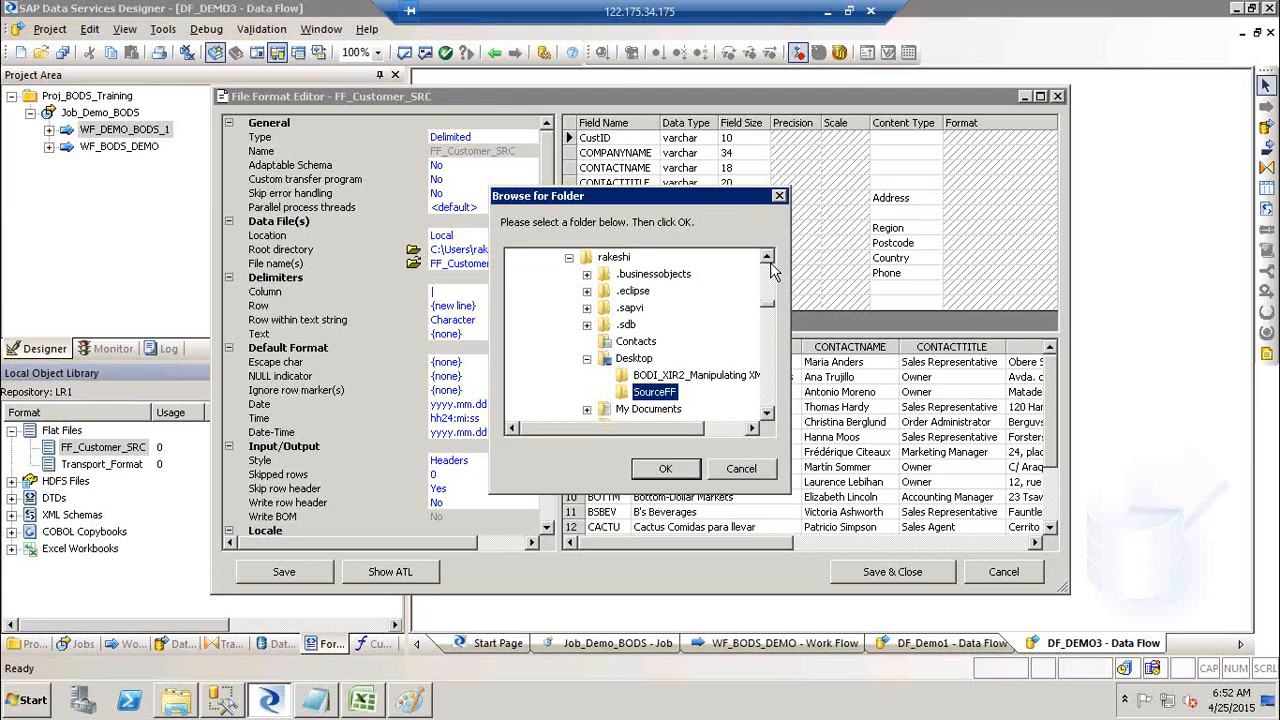
Step: Collapse the Desktop node and cancel the folder browser, leaving the root directory unchanged
left_click(587, 358)
left_click(741, 468)
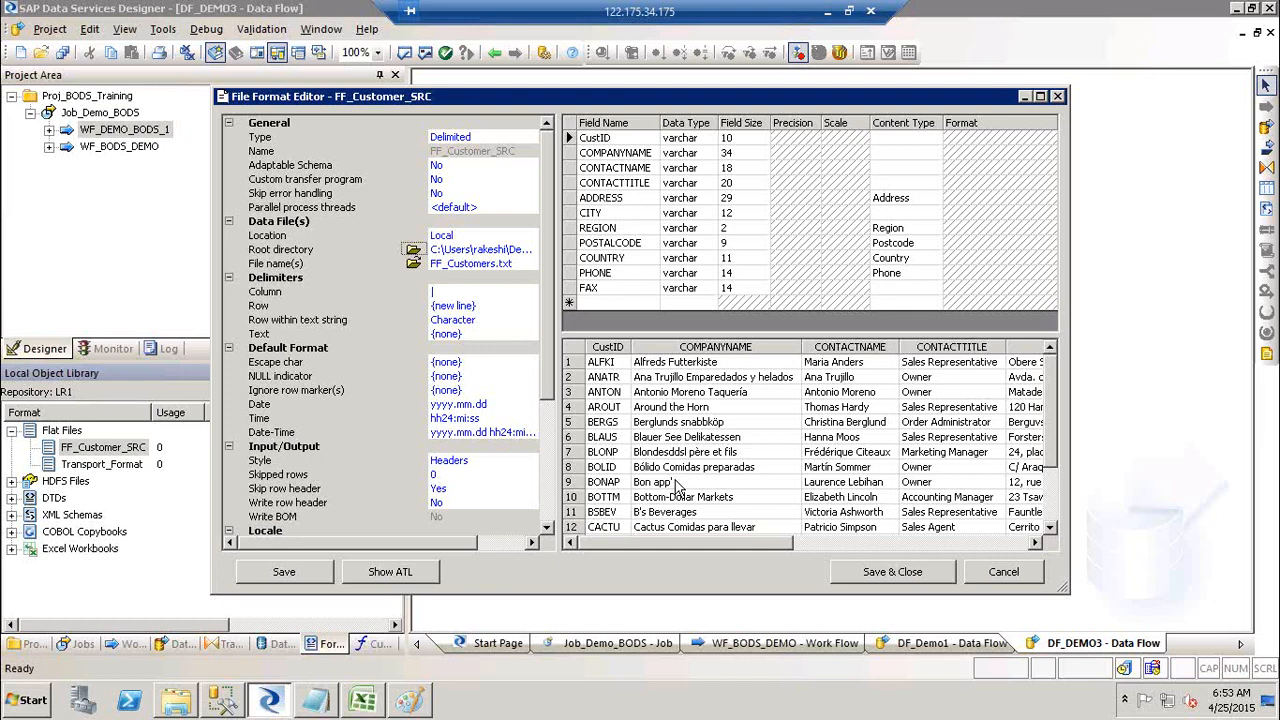
Step: Cancel the FF_Customer_SRC File Format Editor without saving, returning to the empty DF_DEMO3 data flow
left_click(1000, 577)
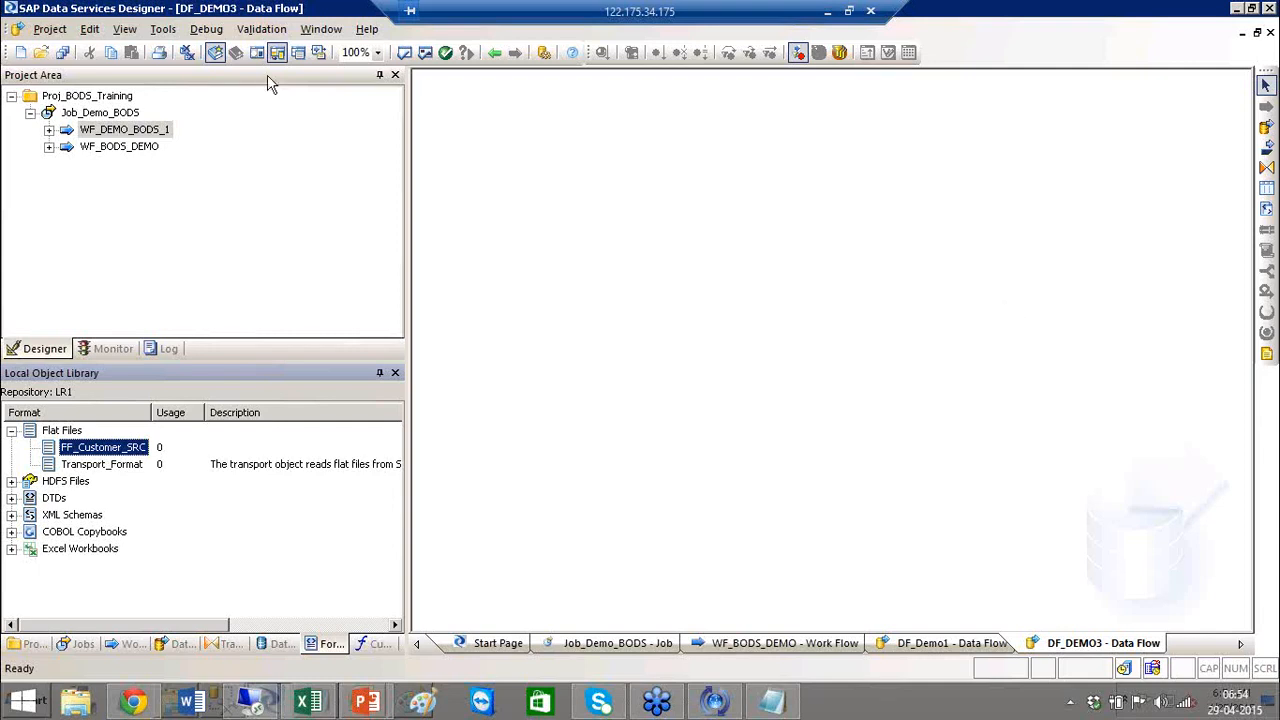
Step: Bring up the context menu for FF_Customer_SRC under Flat Files
right_click(110, 455)
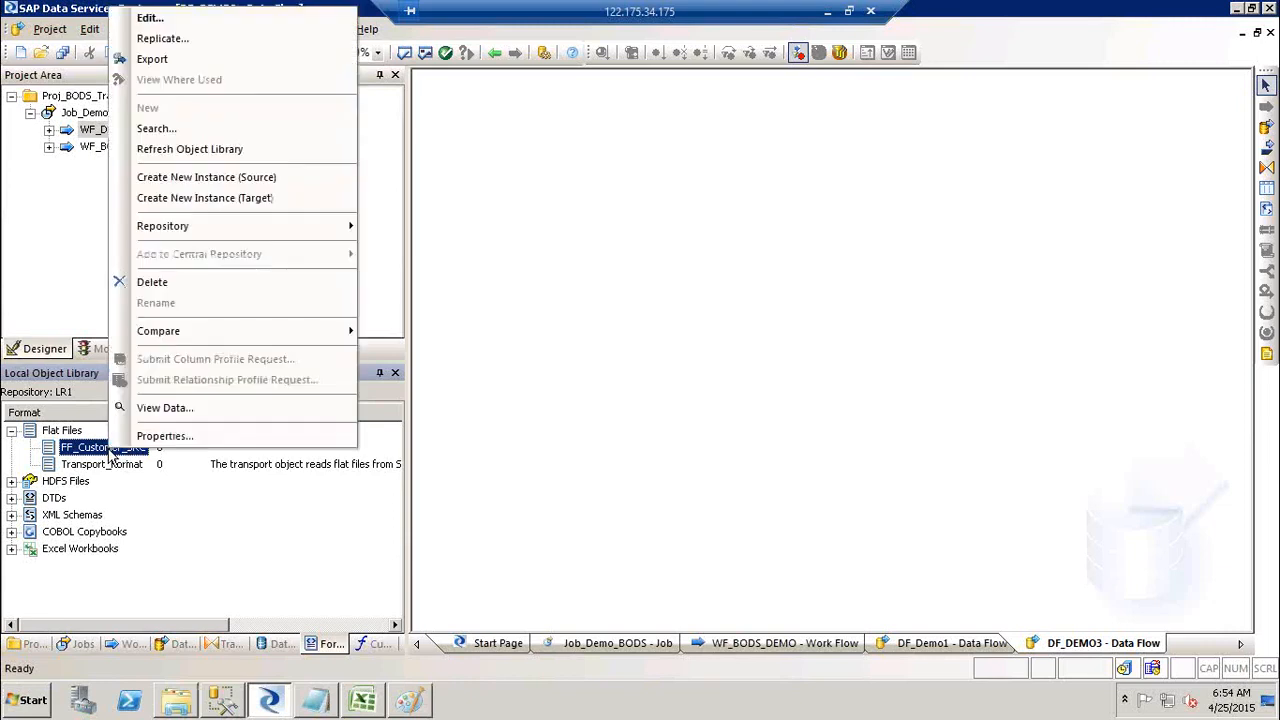
left_click(152, 20)
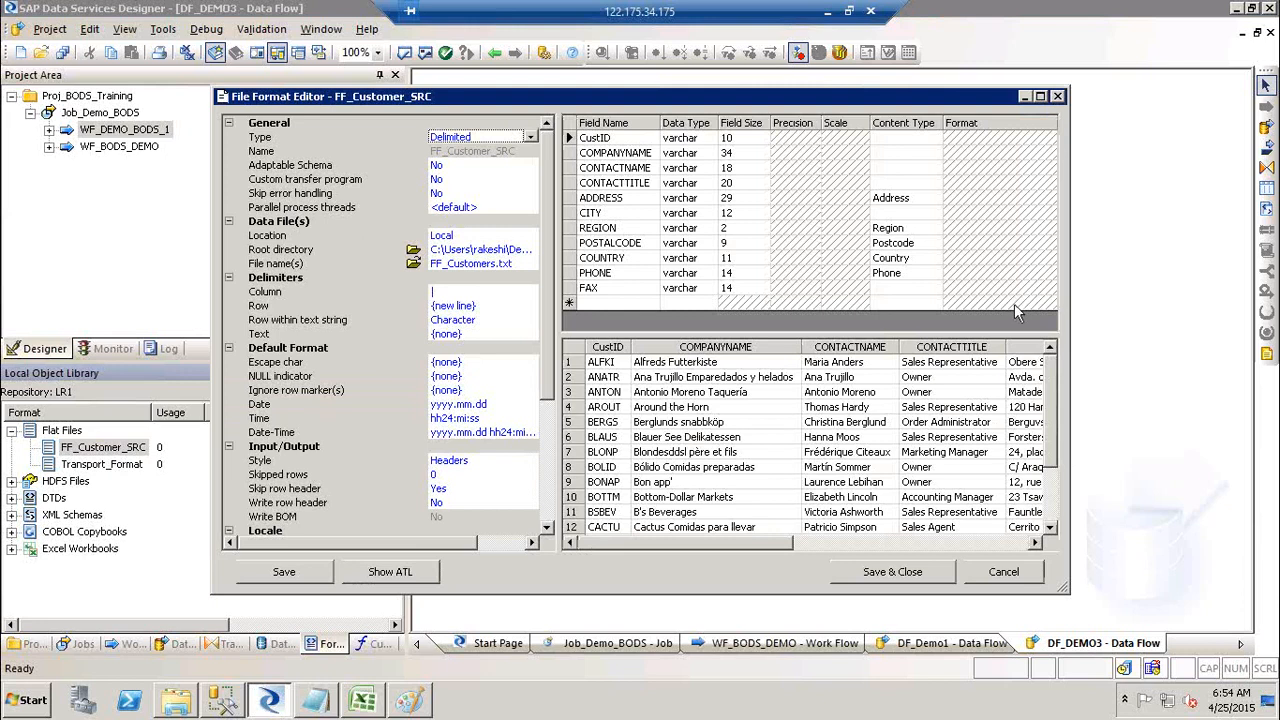
left_click(1001, 573)
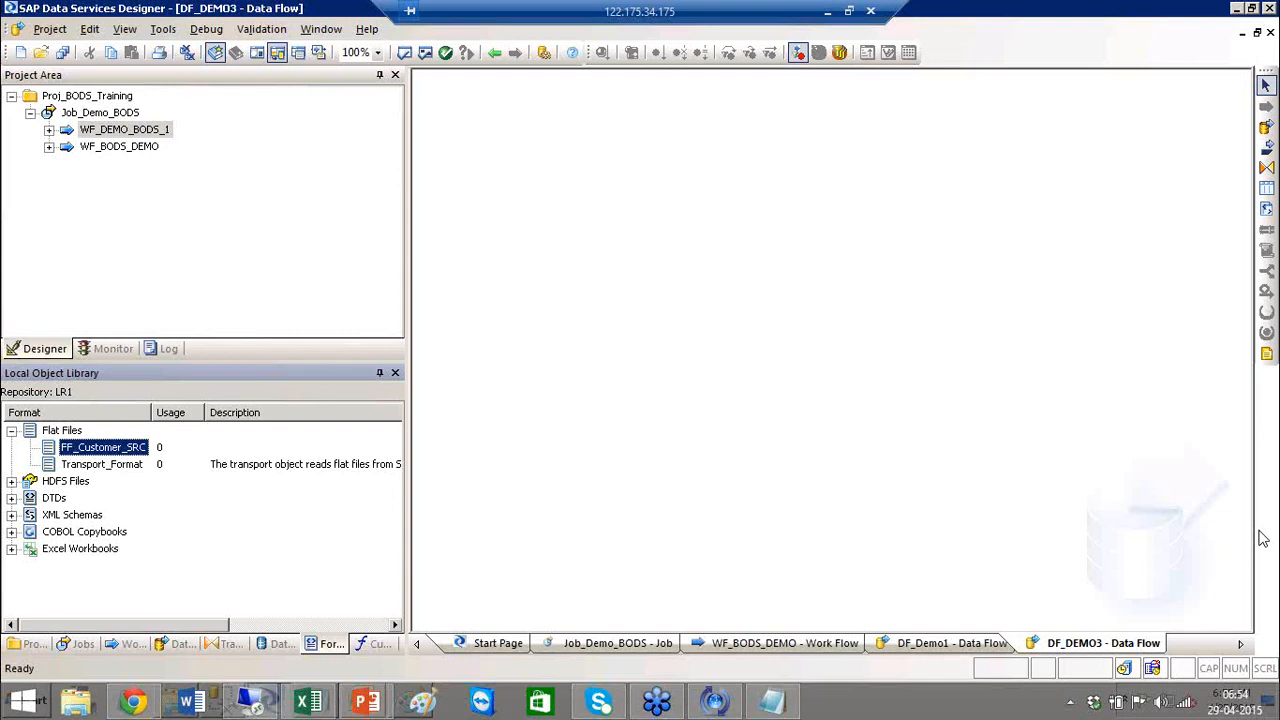
right_click(110, 455)
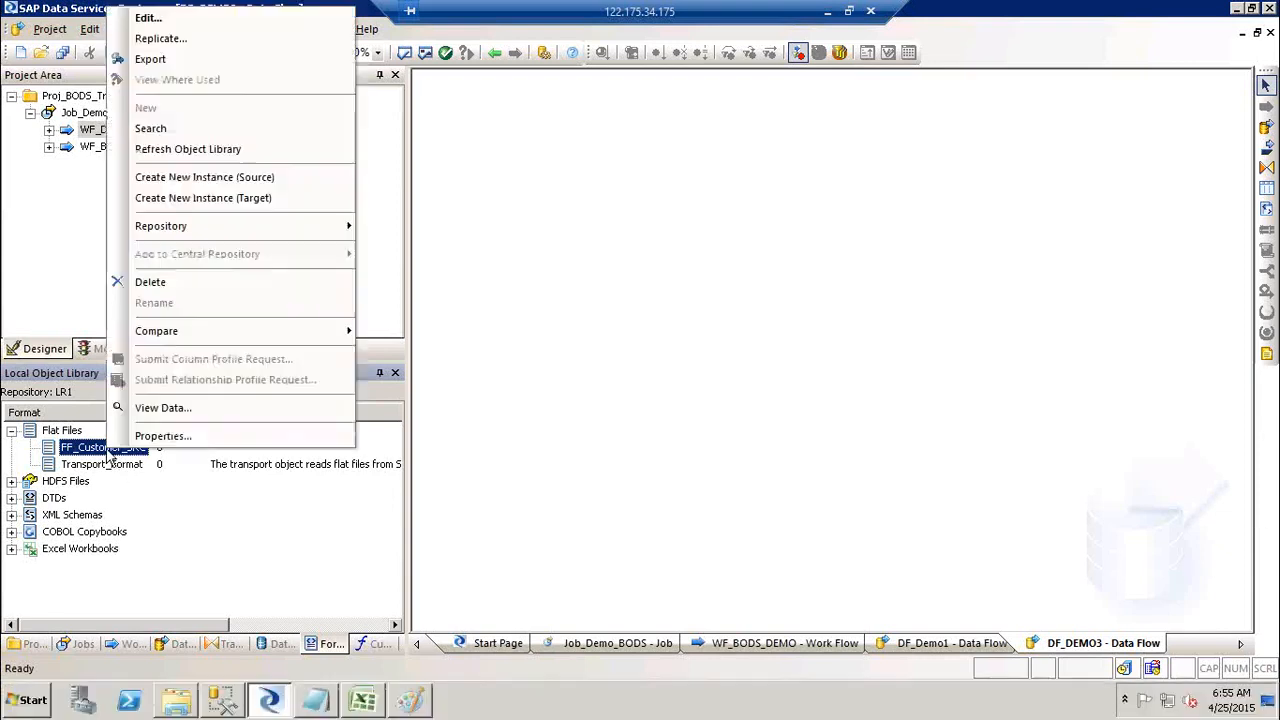
Step: Preview the 91 FF_Customer_SRC customer records, inspect the BLAUS row, then close the preview
left_click(184, 408)
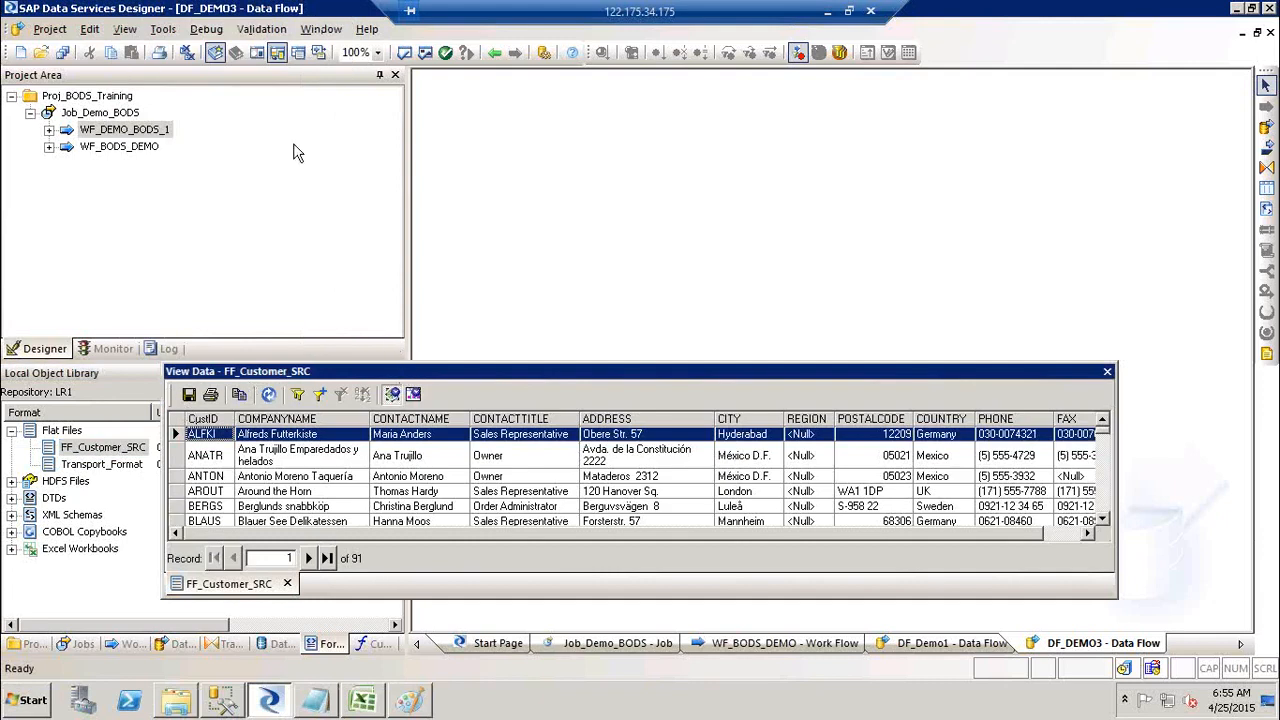
left_click_drag(300, 371, 193, 141)
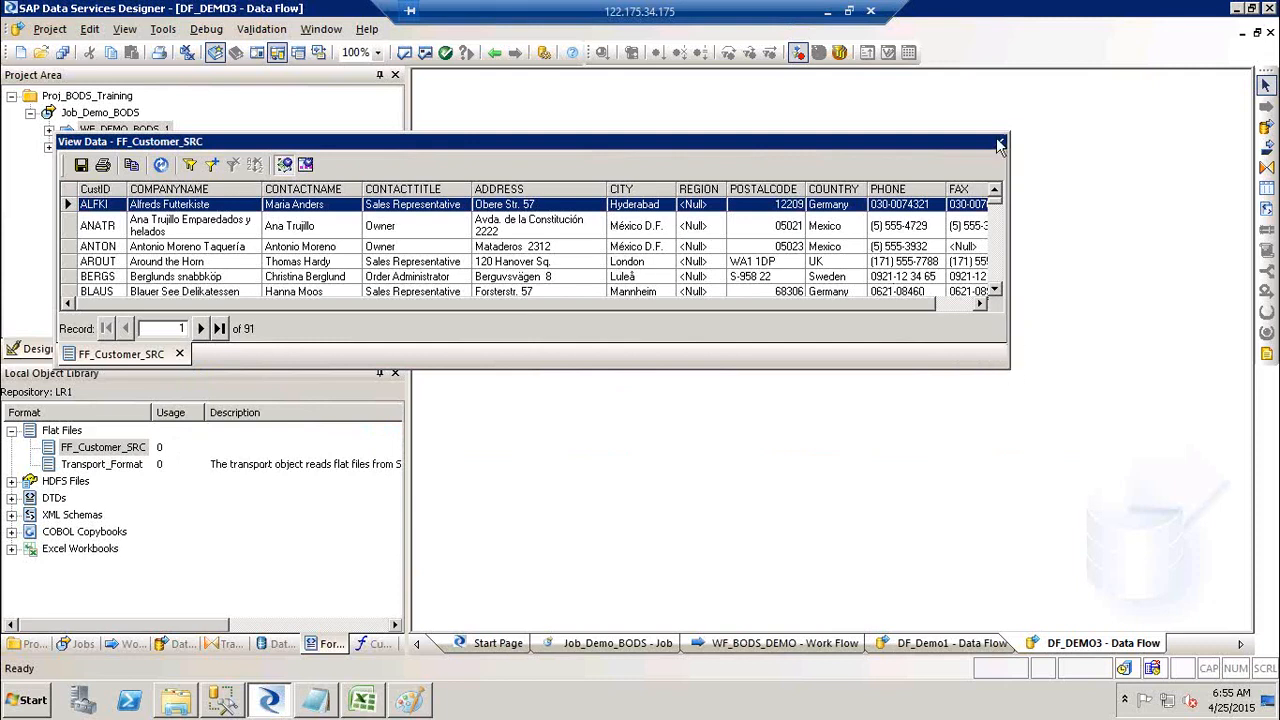
left_click(767, 290)
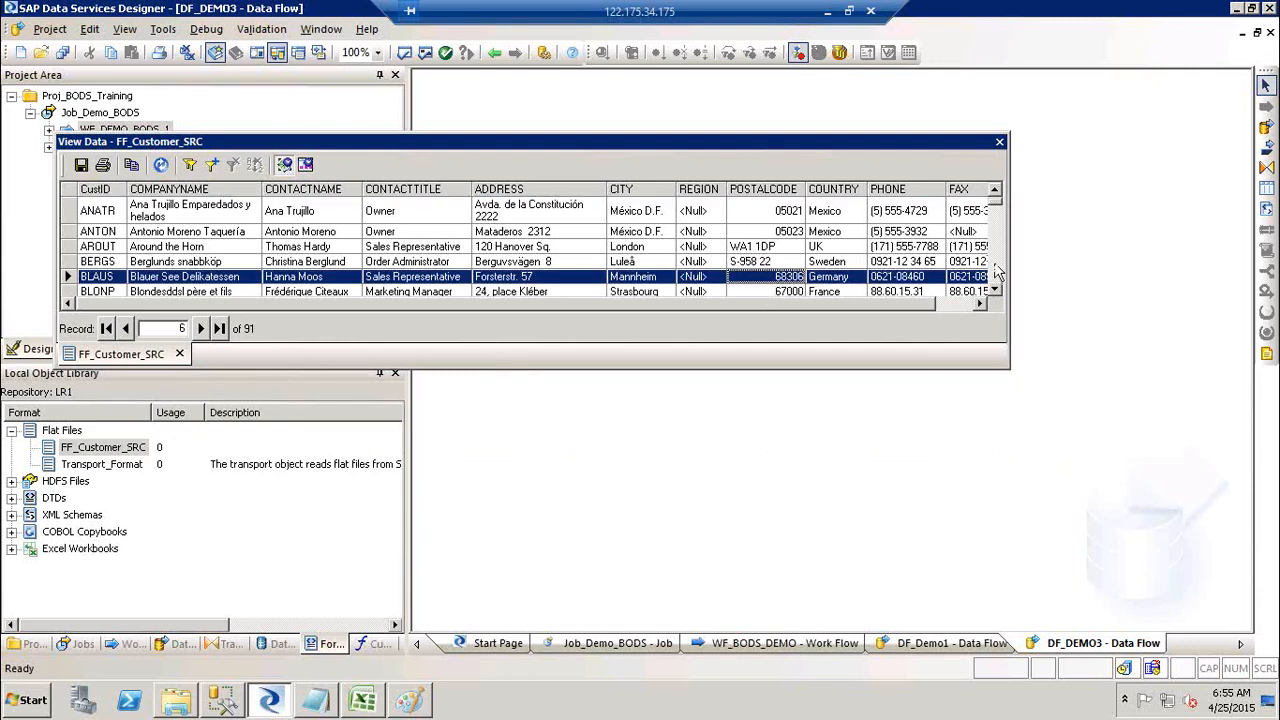
scroll(995, 270, "down", 4)
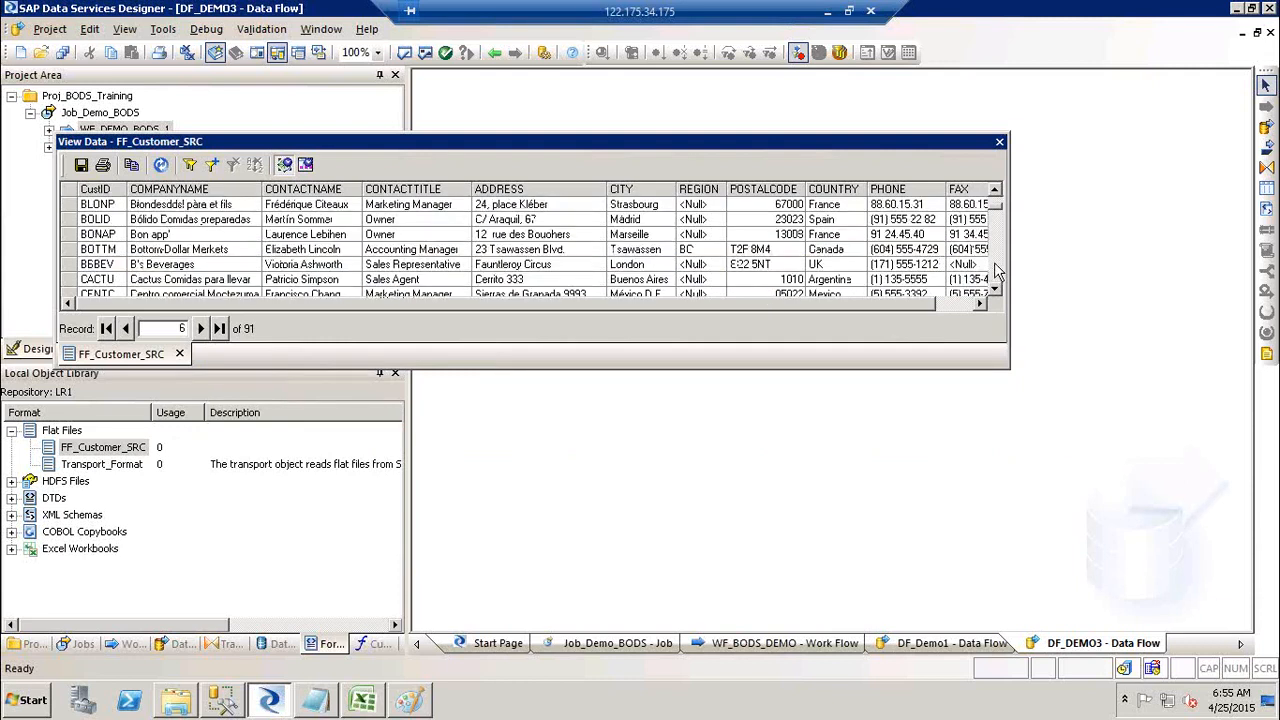
left_click(1000, 143)
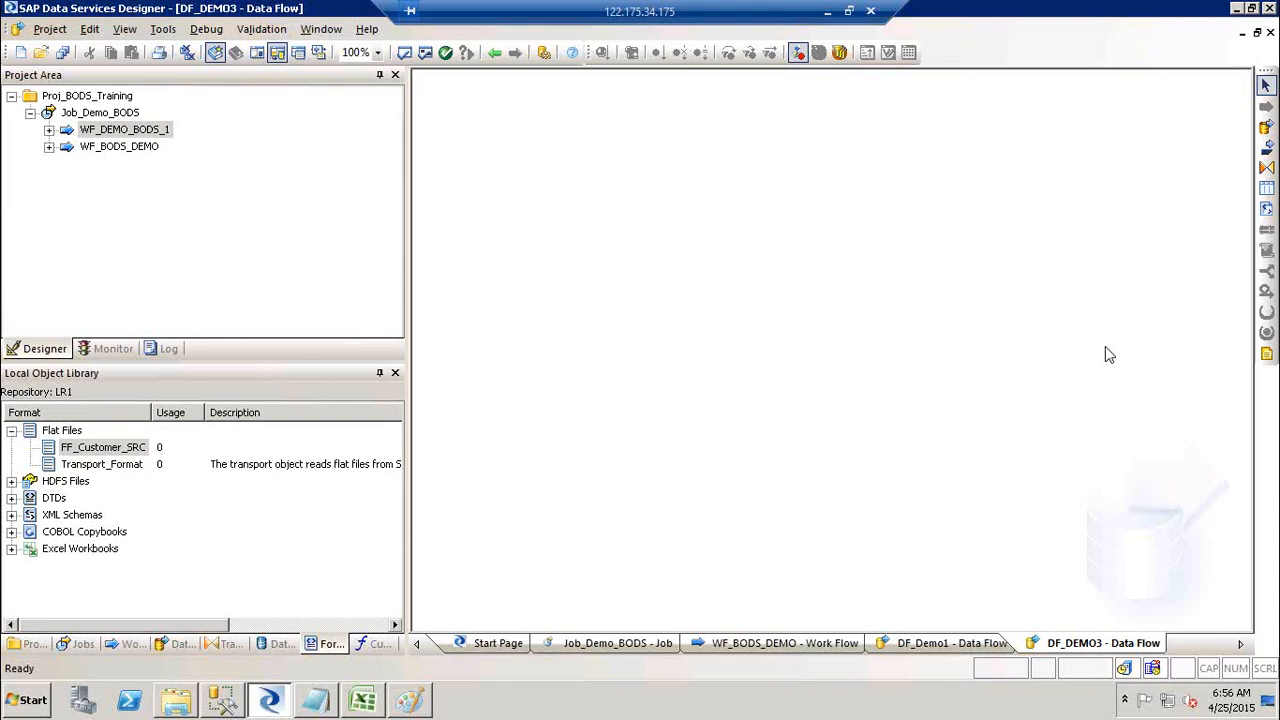
key("alt+Tab")
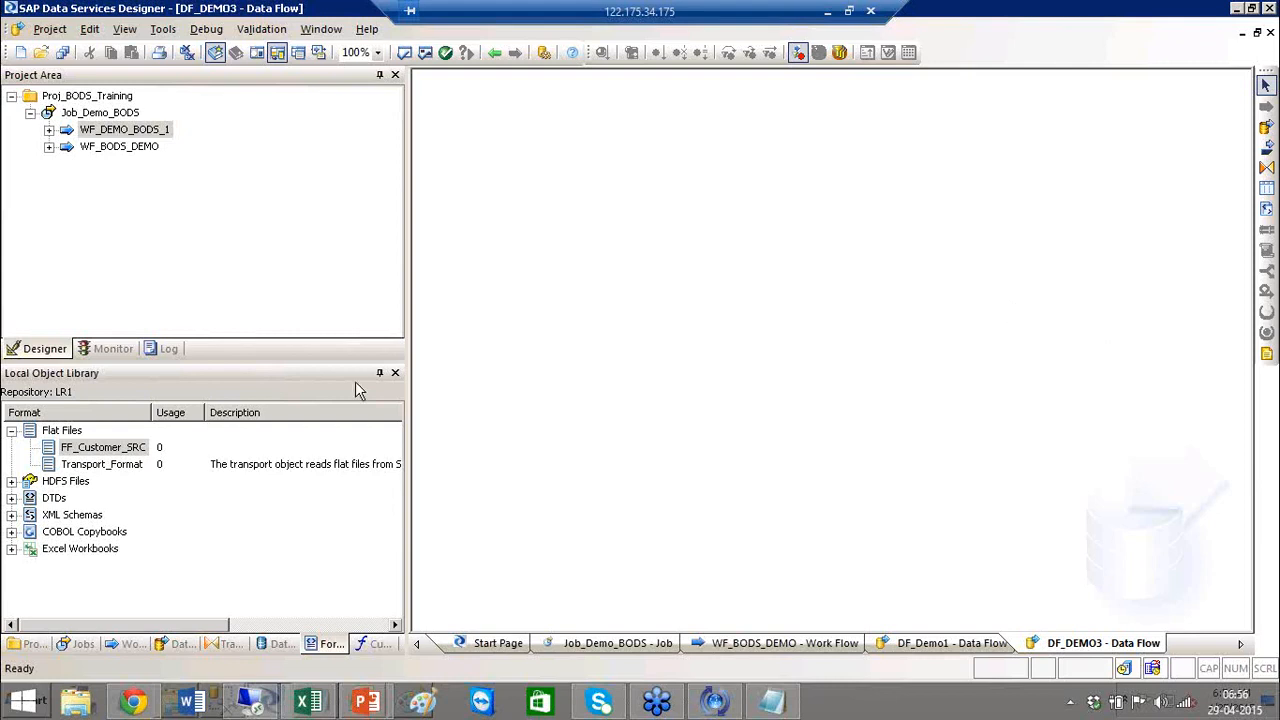
left_click(62, 432)
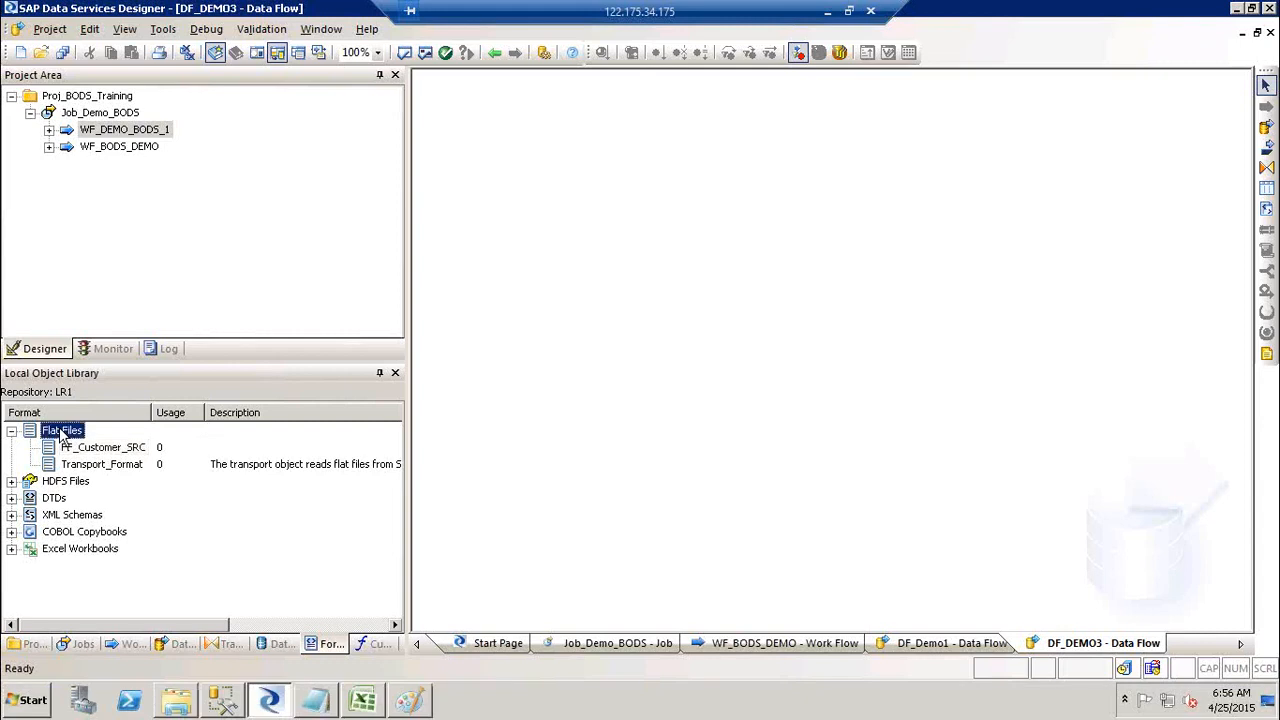
Step: Create a new flat file format named FF_Cust_TRGT with SourceFF as its root directory
right_click(62, 432)
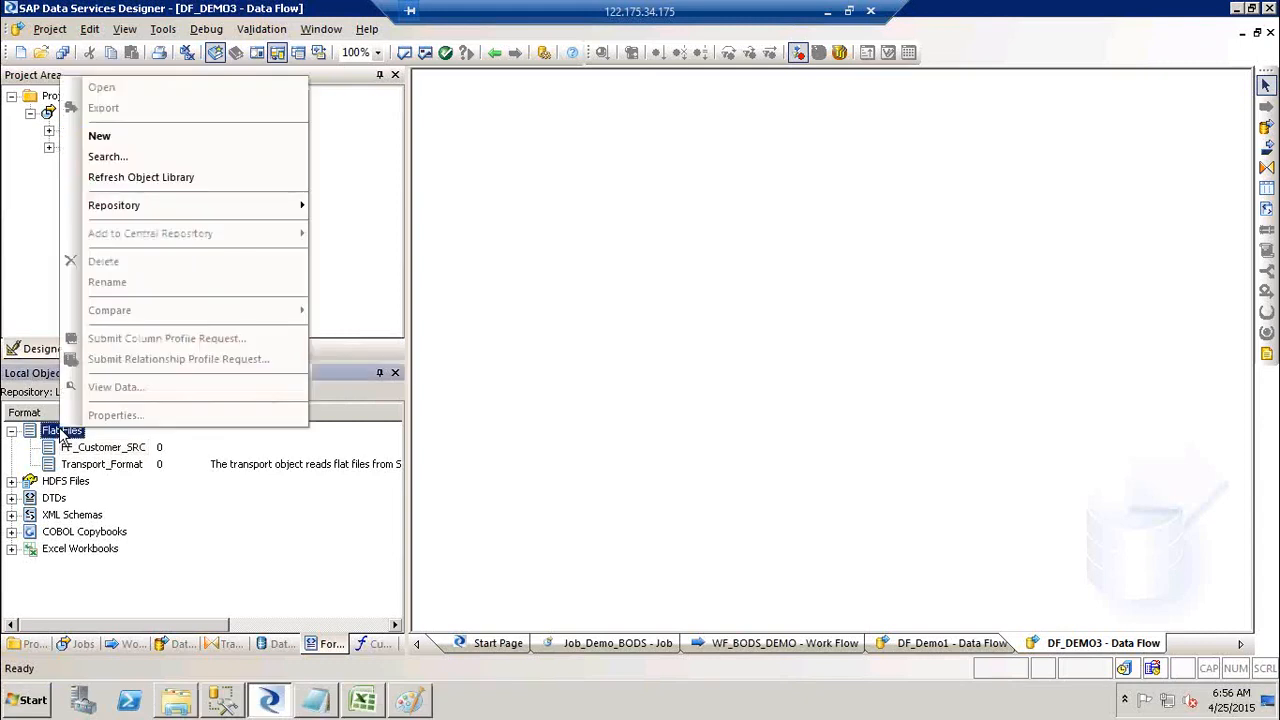
left_click(184, 145)
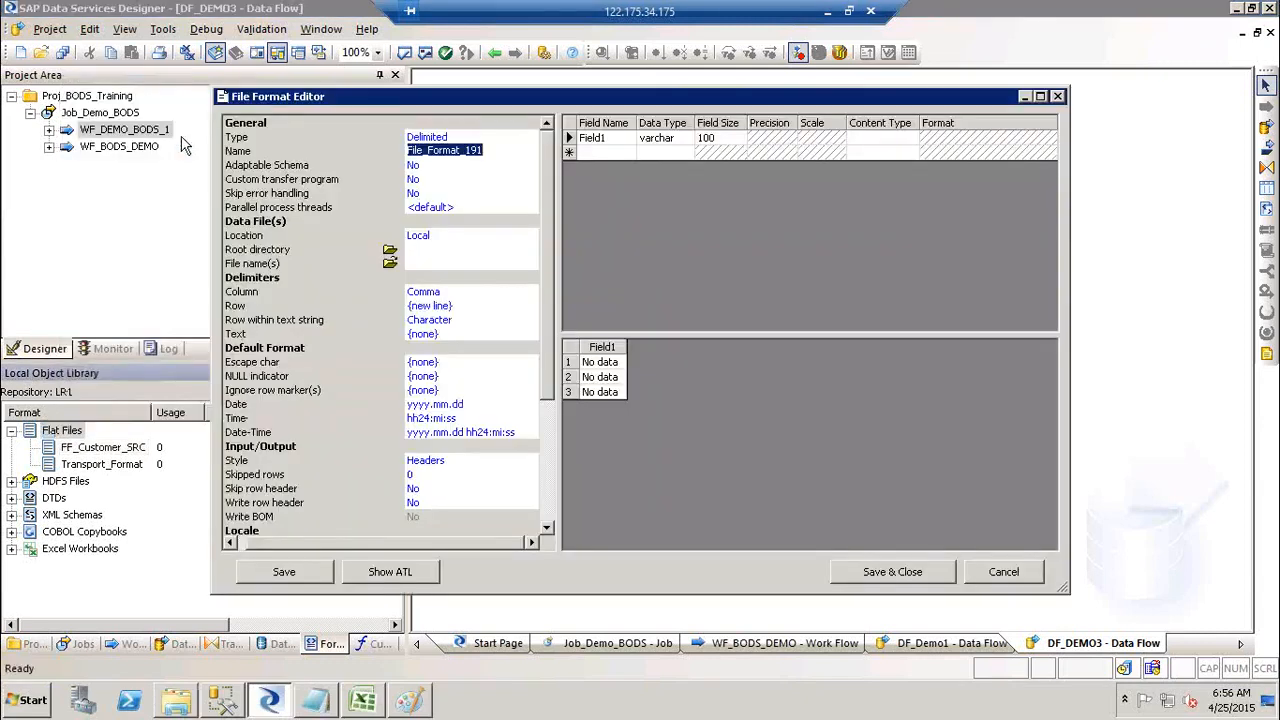
type("FF_Cus")
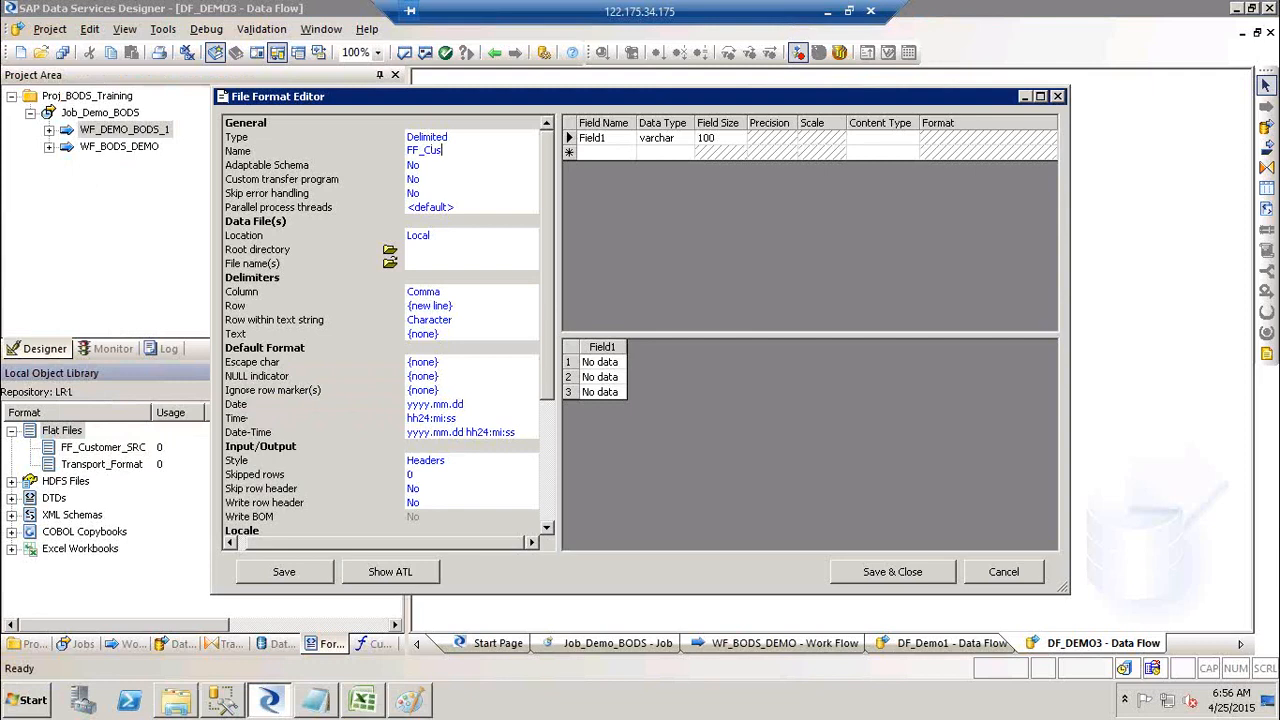
type("t_TRGT")
left_click(389, 249)
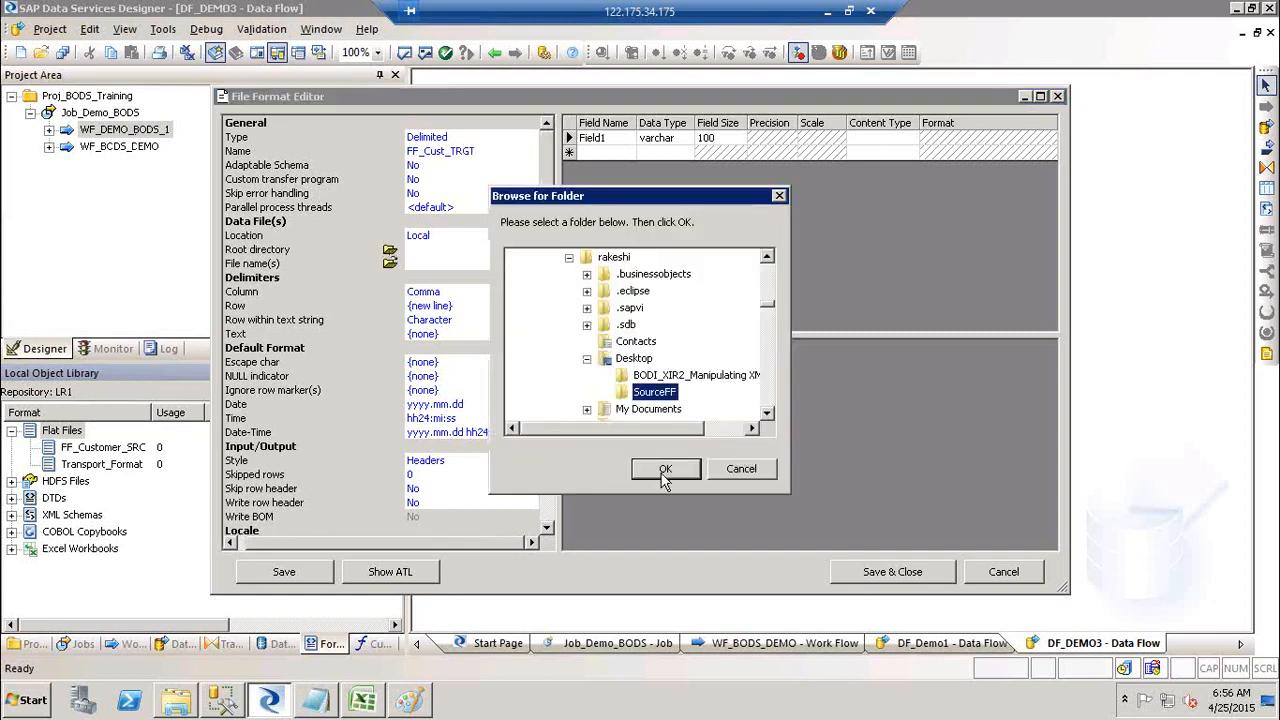
left_click(664, 470)
Step: Set the format's data file name to FF_CUST_DEMO_TRGT.txt
left_click(390, 264)
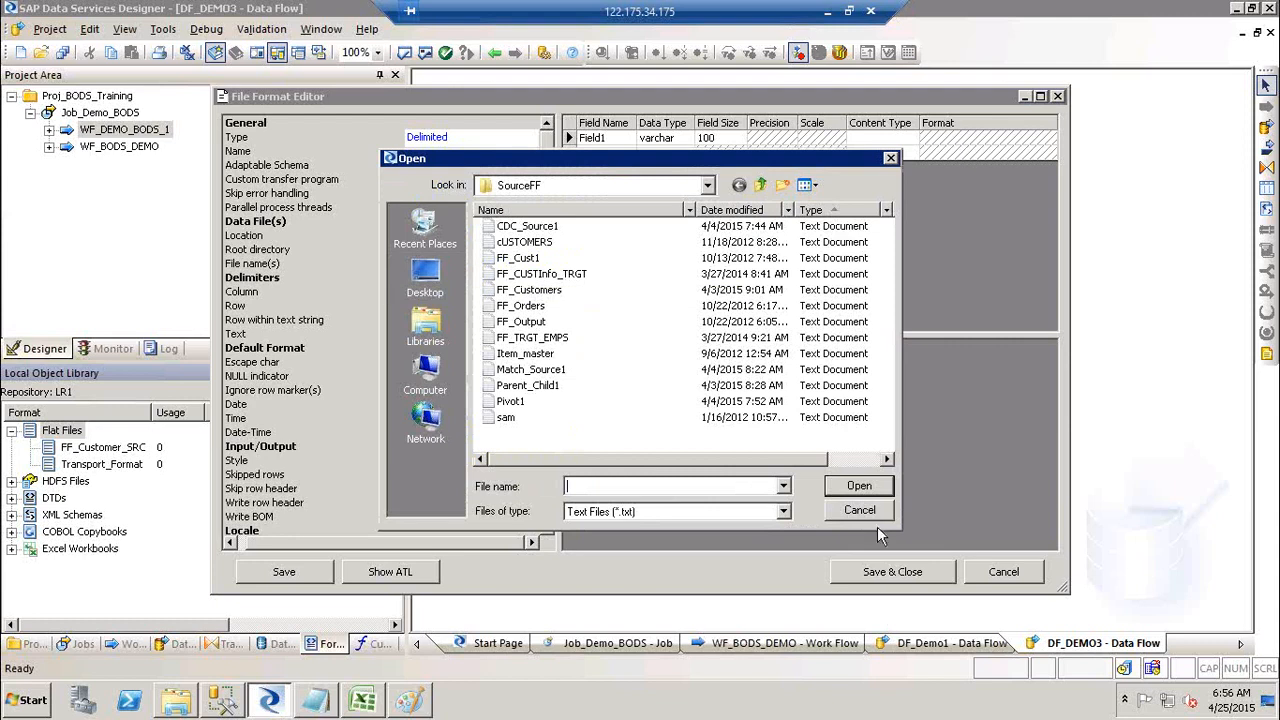
left_click(860, 511)
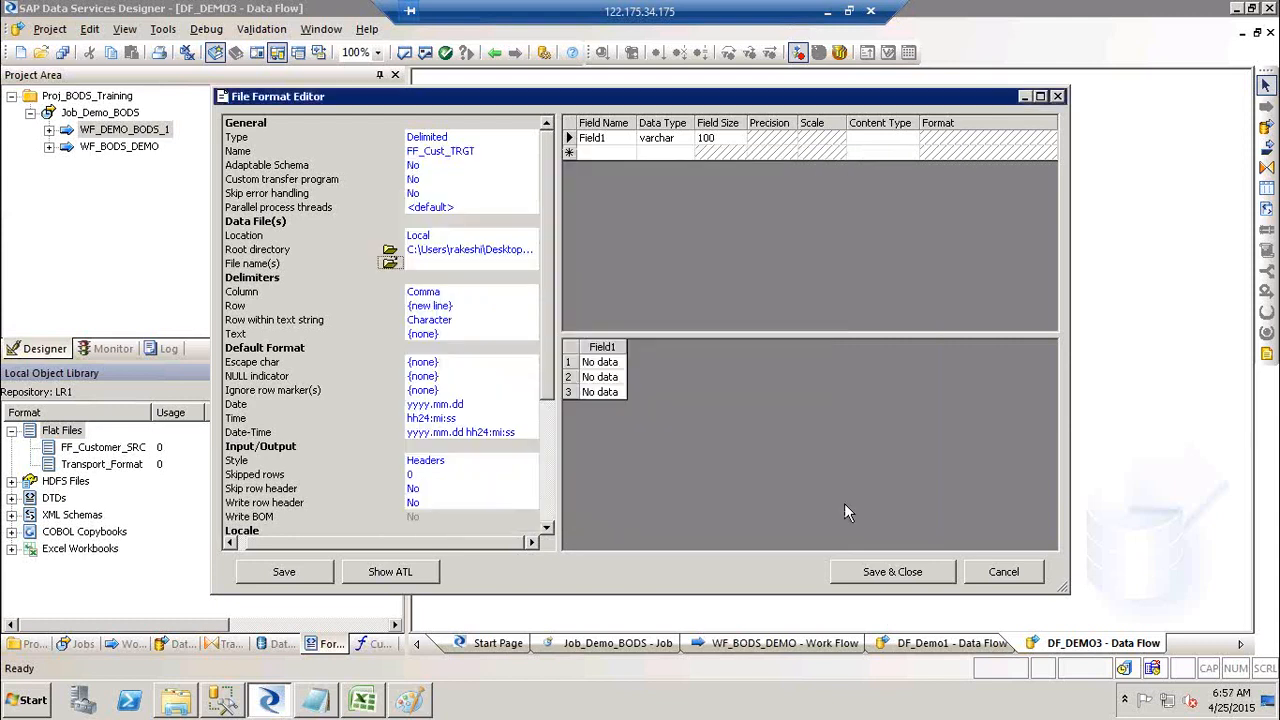
left_click(390, 266)
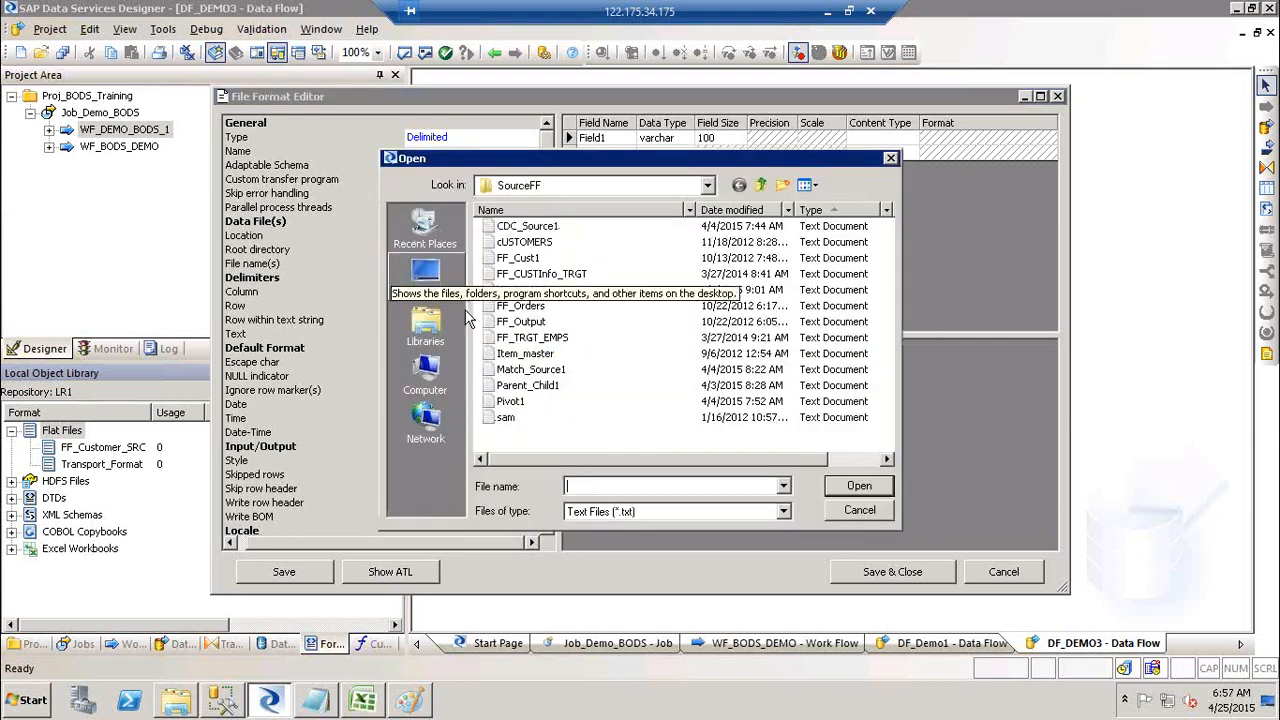
left_click(866, 511)
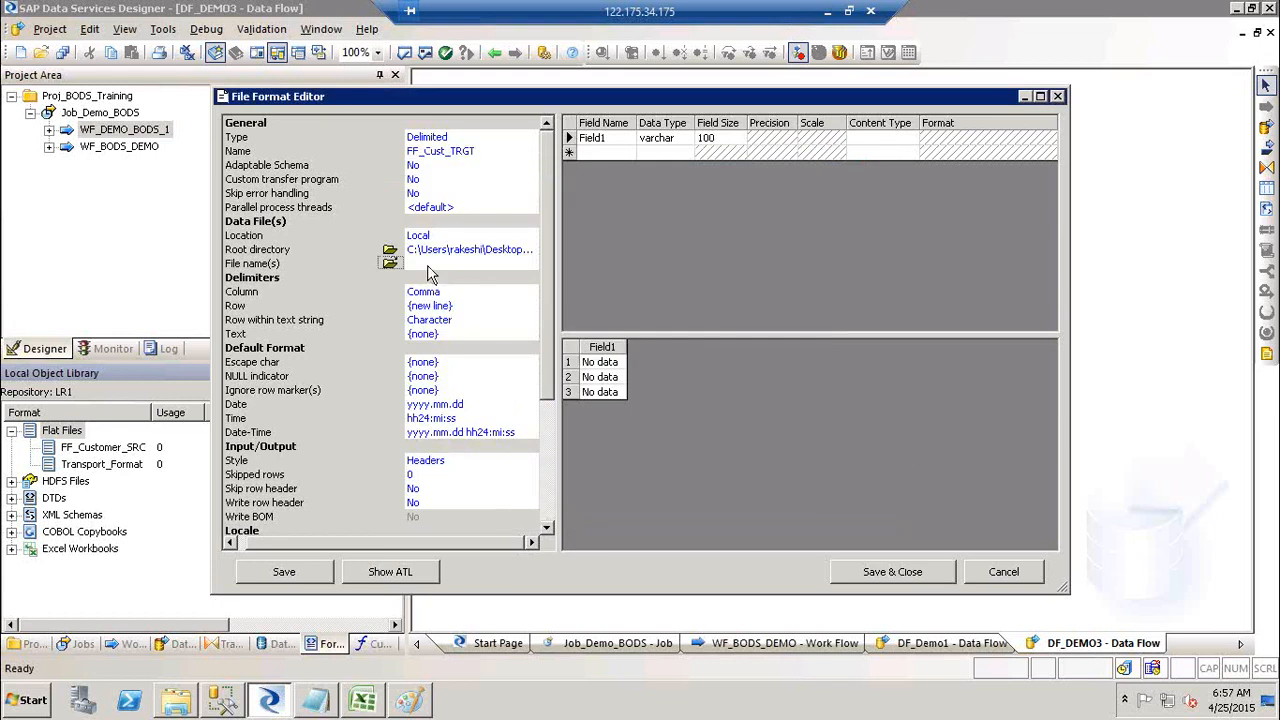
left_click(428, 265)
type("FF_")
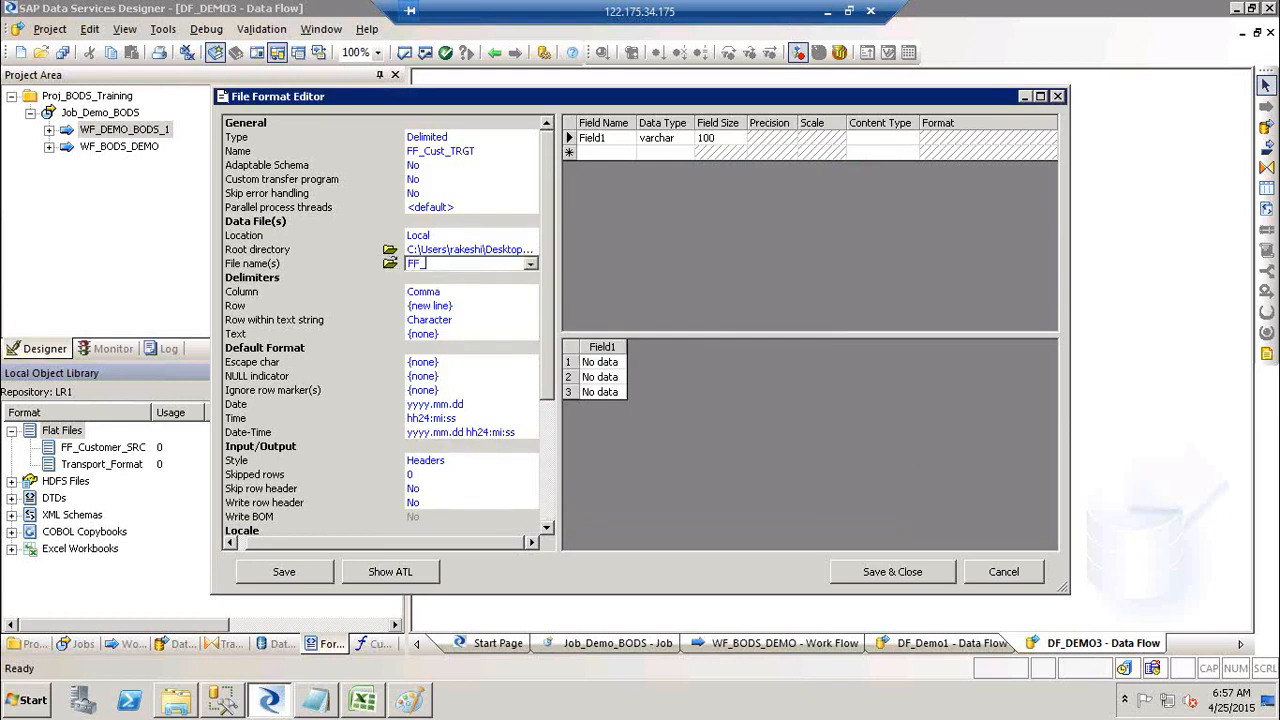
type("CUST_DEMO_TRGT.txt")
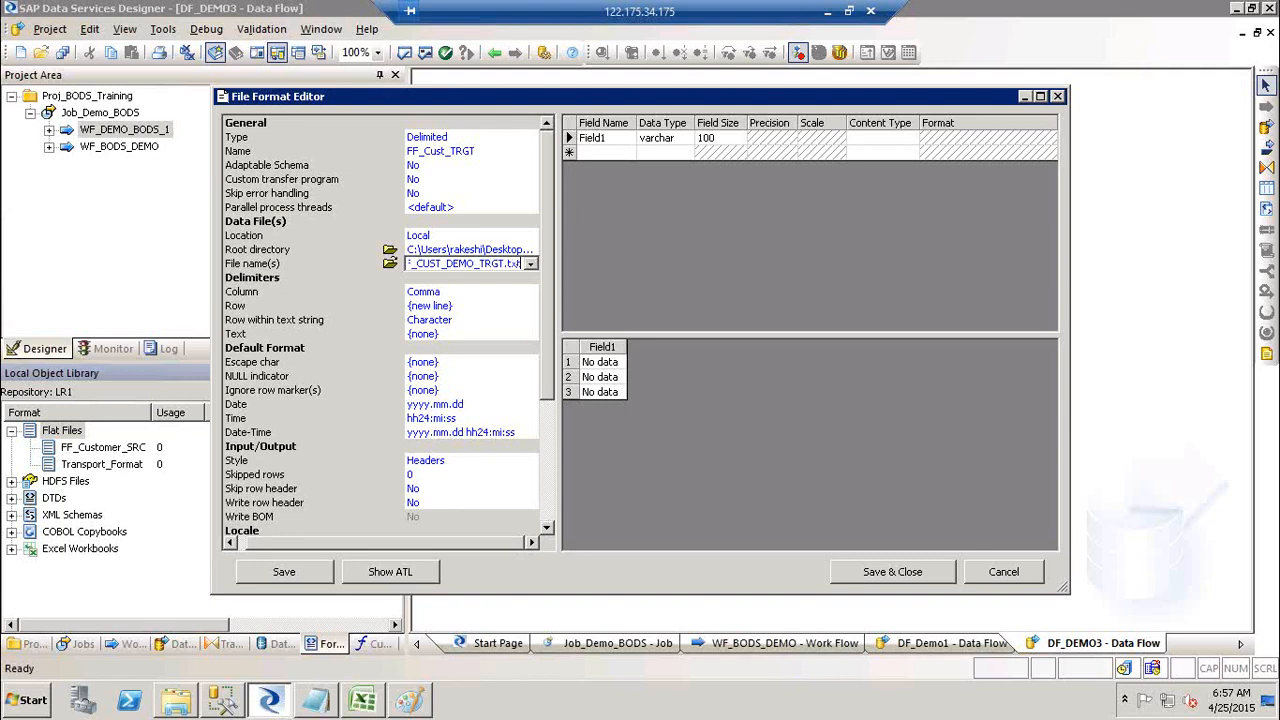
key("Return")
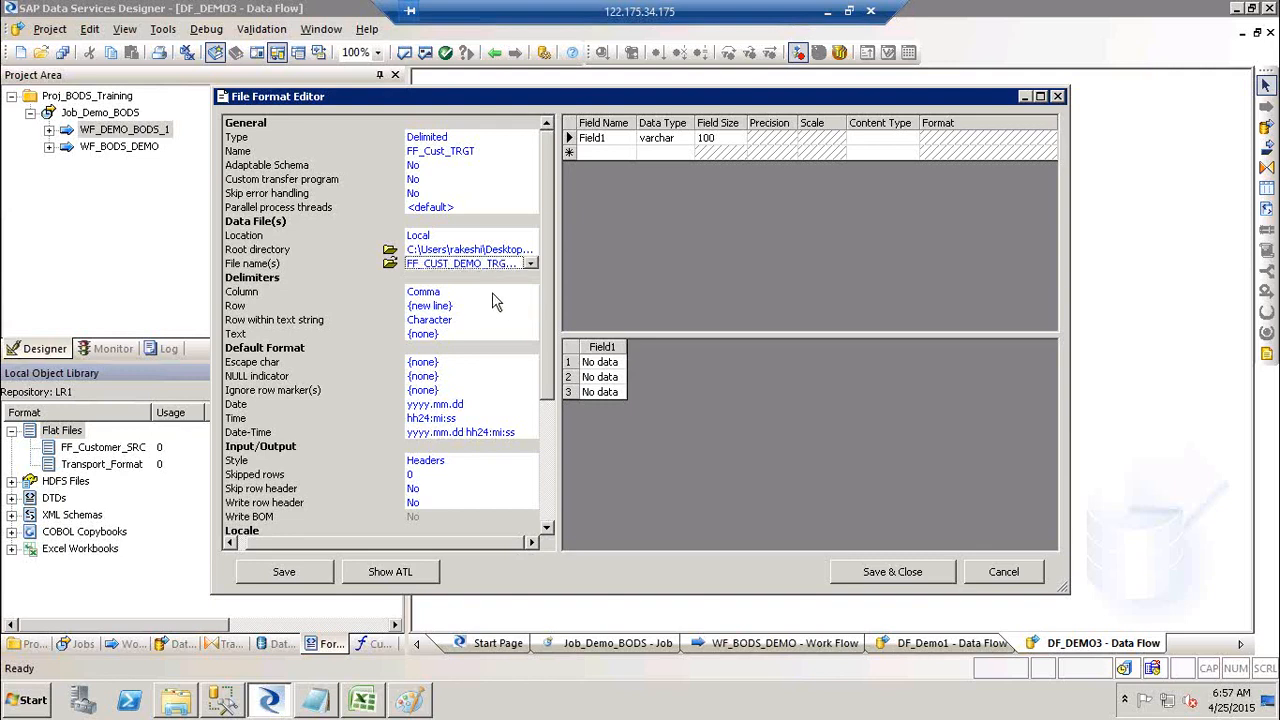
left_click(494, 292)
left_click(530, 291)
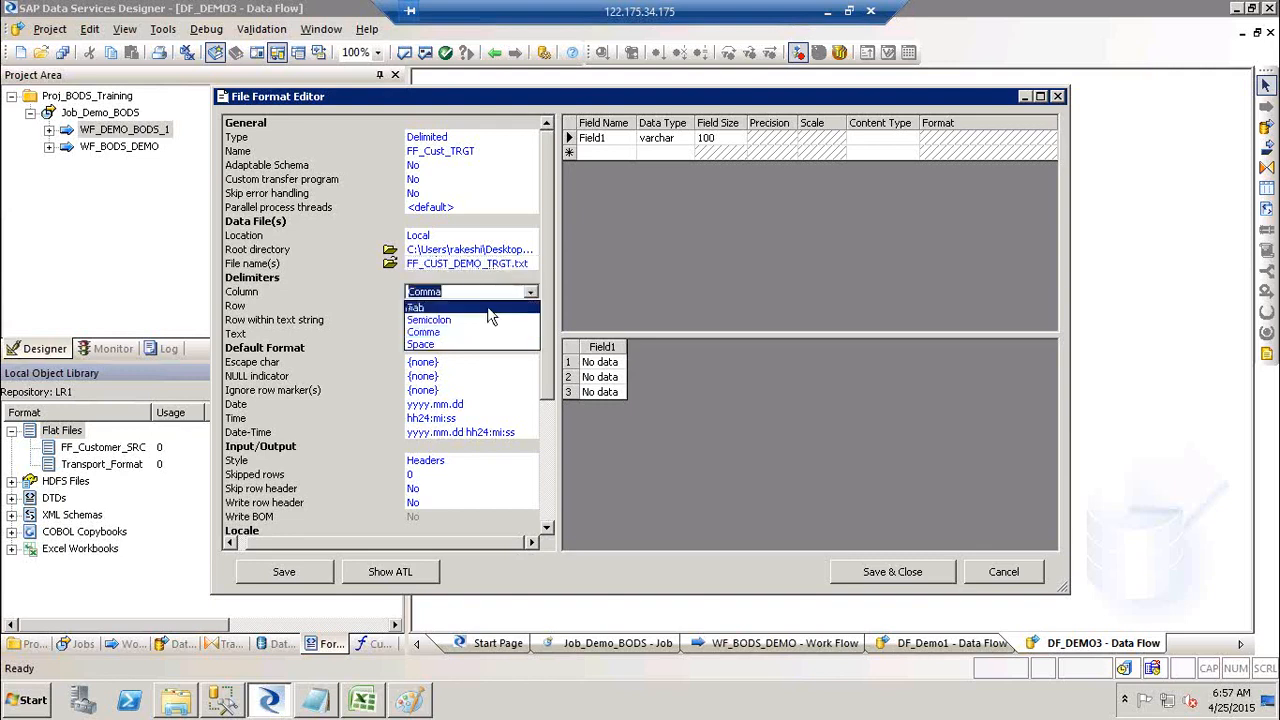
Step: Set delimiters: Column Tab, Row {new line}, row within text Character, text qualifier {none}
left_click(484, 308)
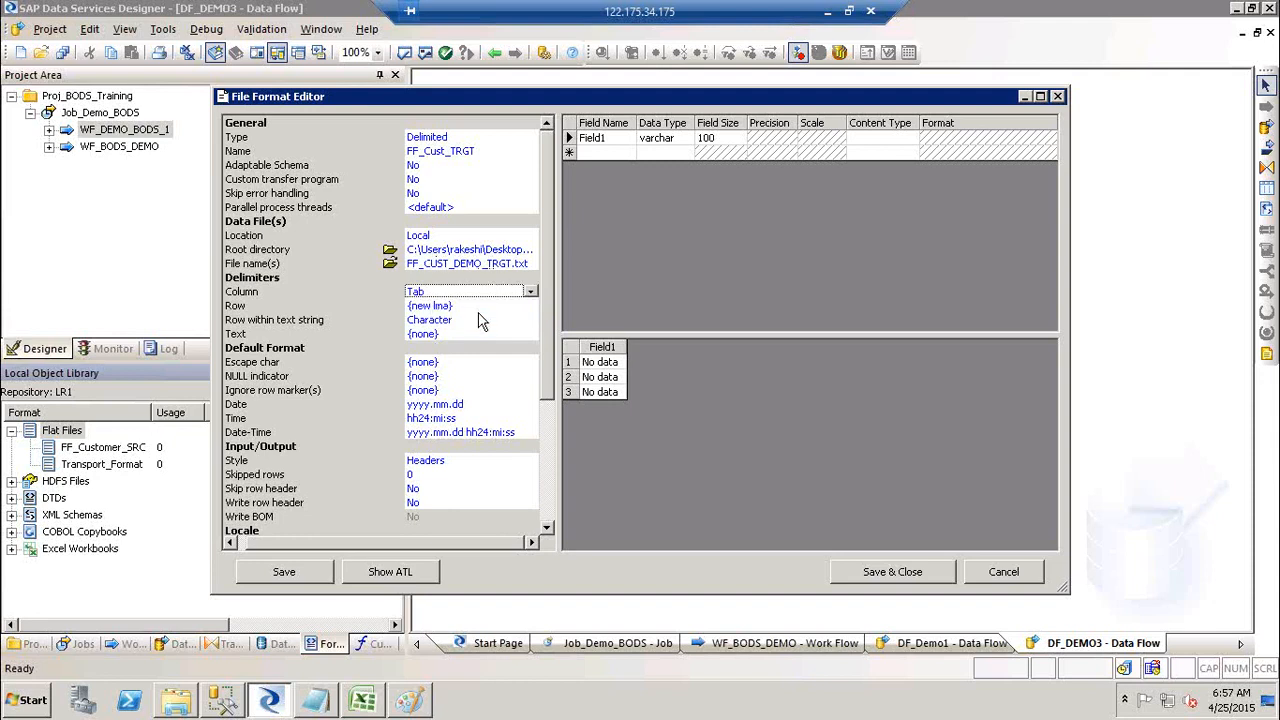
left_click(464, 307)
left_click(464, 307)
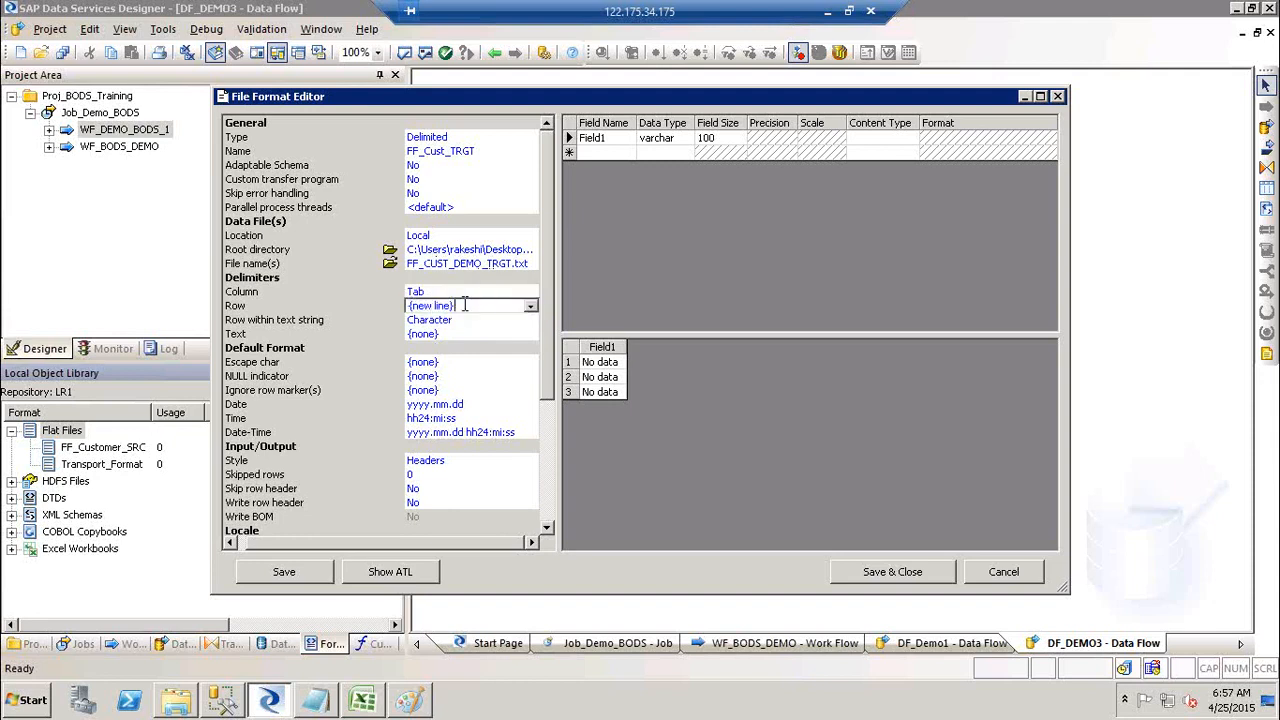
left_click(535, 307)
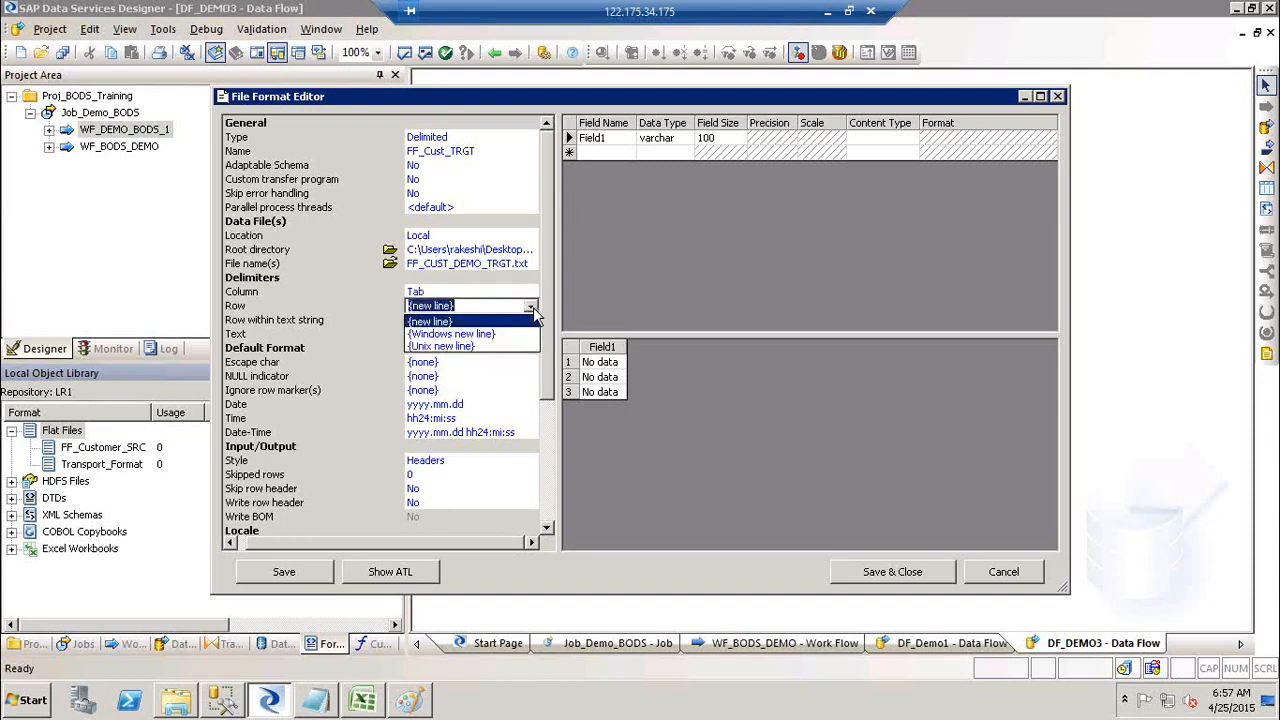
left_click(452, 322)
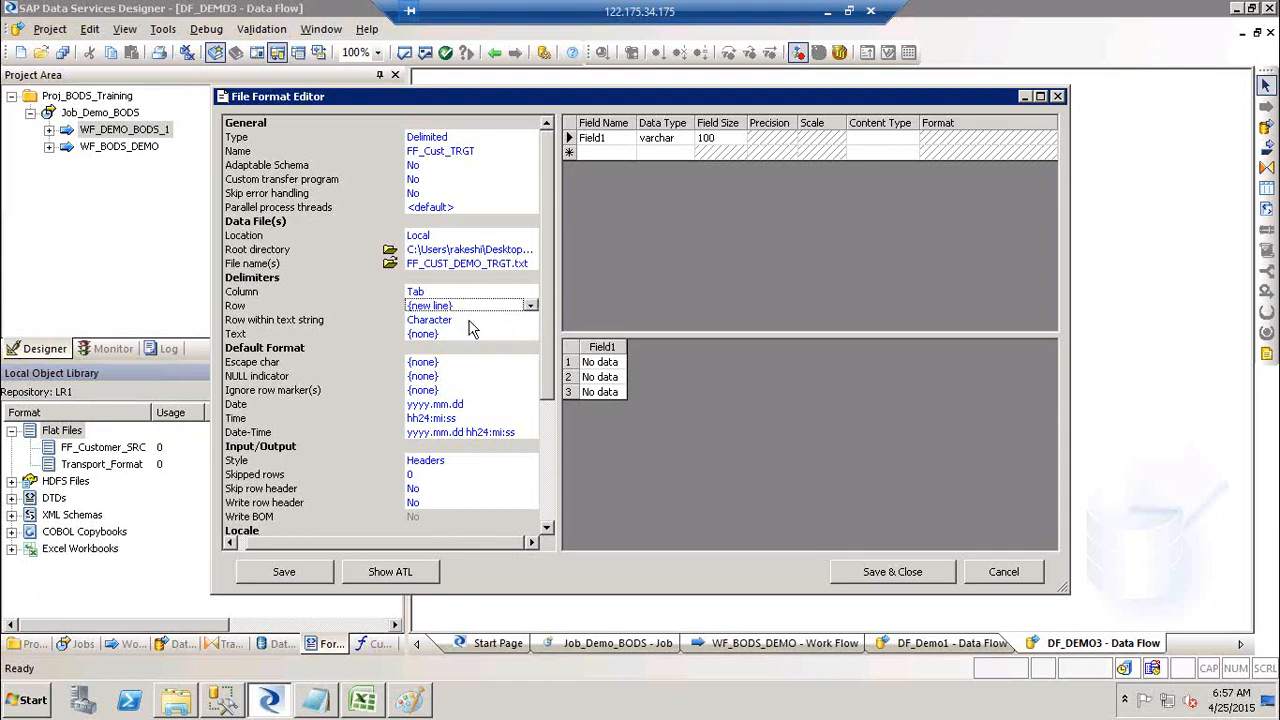
left_click(472, 327)
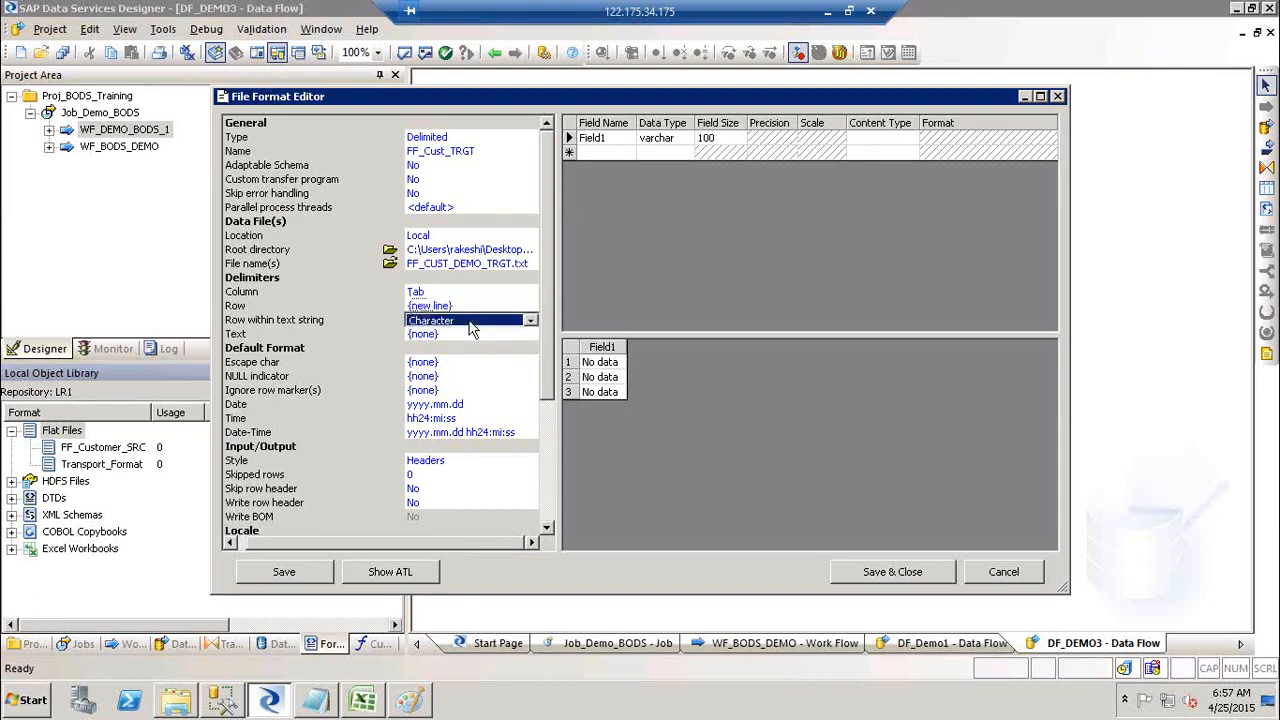
left_click(531, 322)
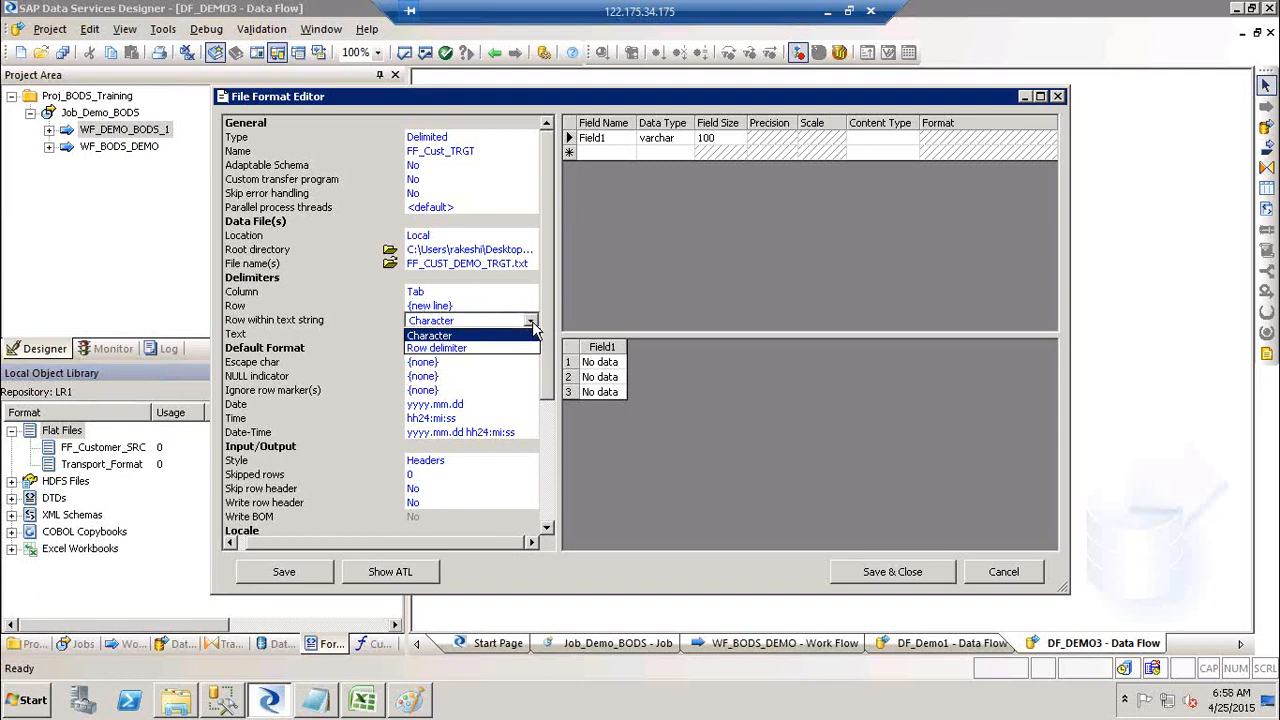
left_click(478, 336)
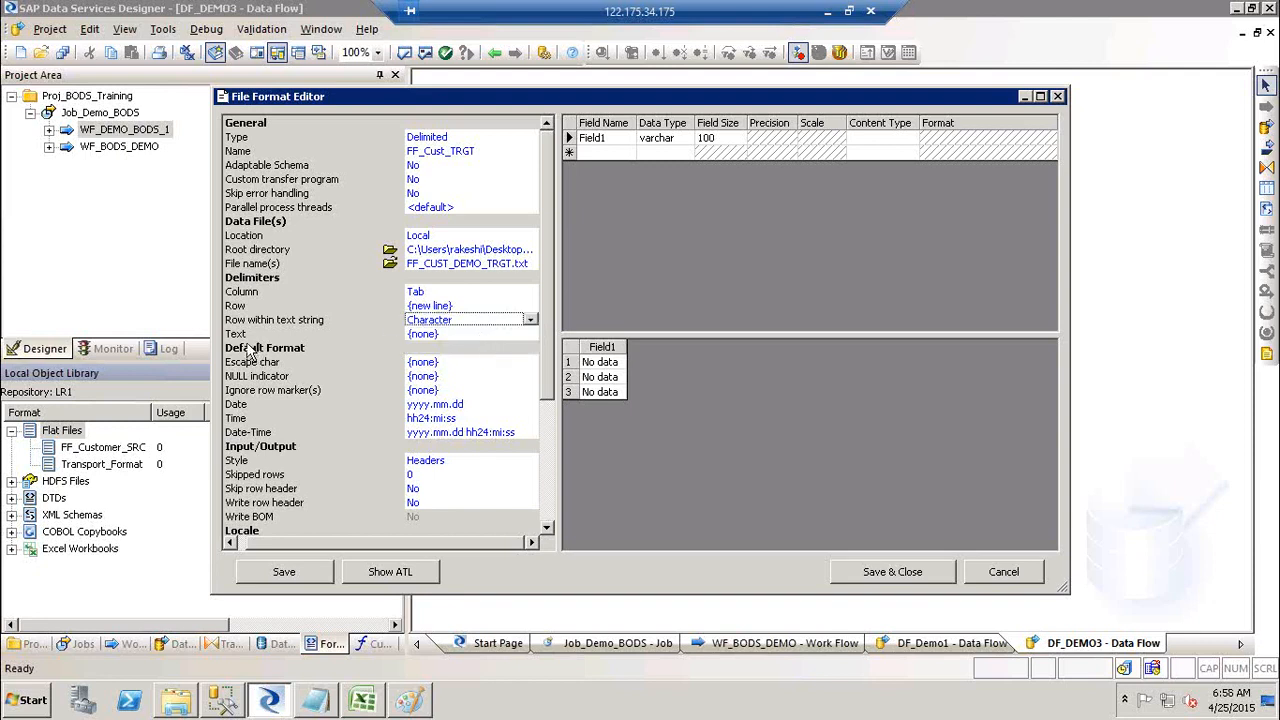
left_click(497, 337)
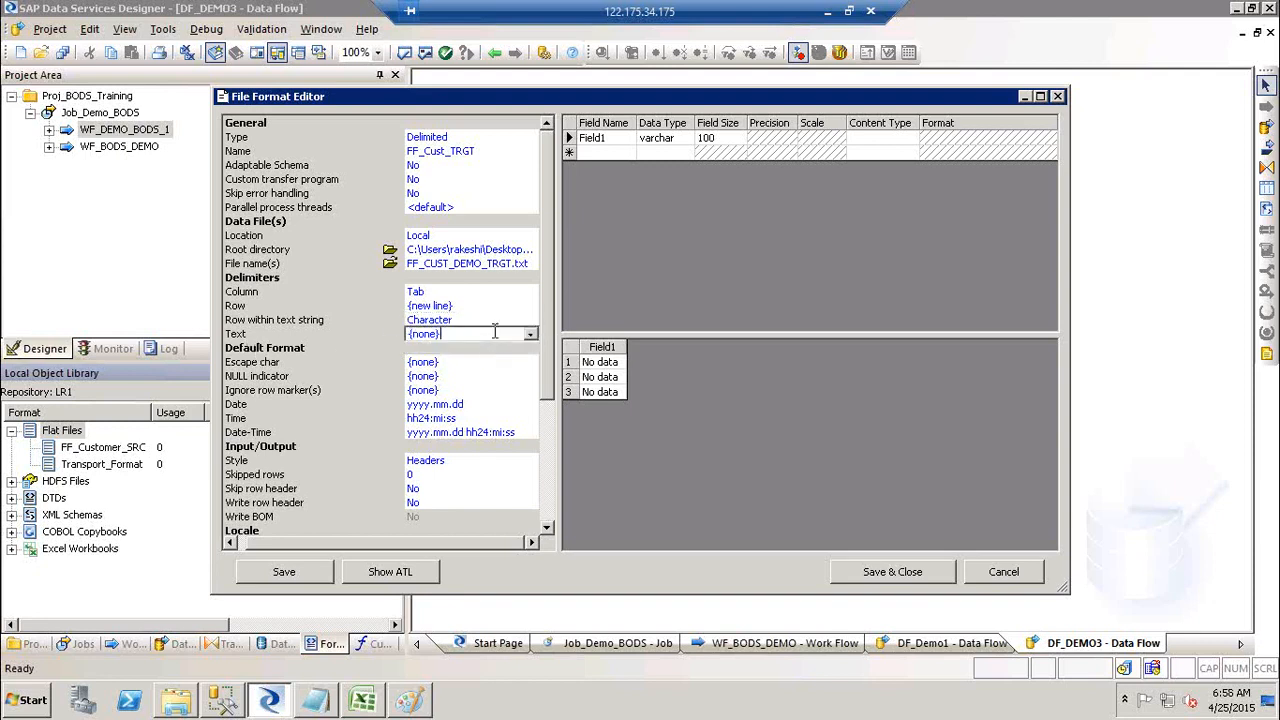
left_click(532, 334)
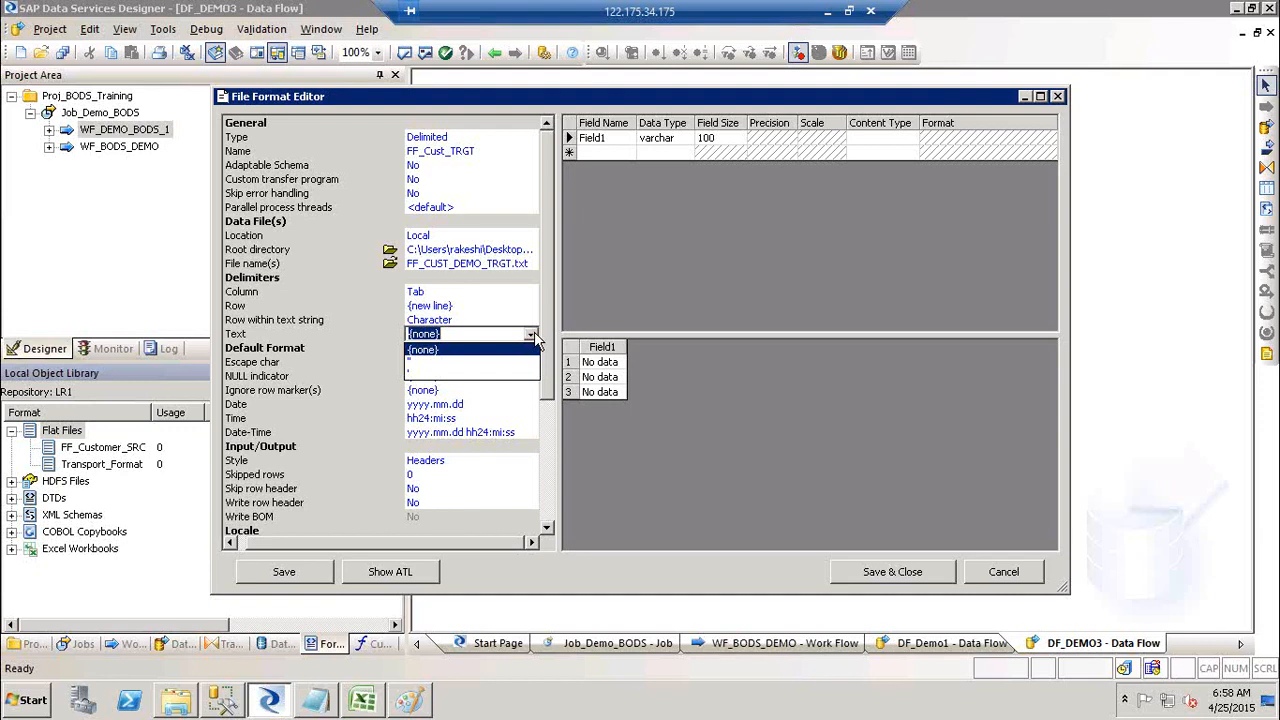
left_click(470, 350)
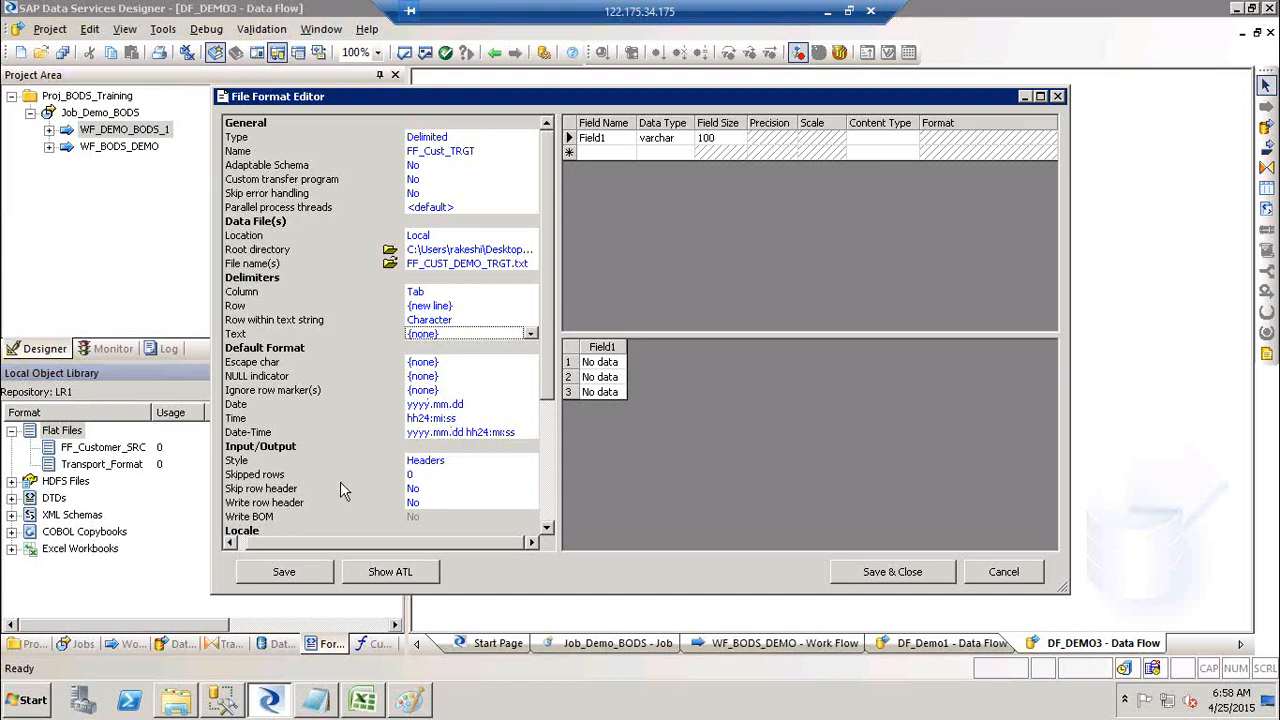
Step: Set Write row header to Yes and save the FF_Cust_TRGT format
left_click(430, 505)
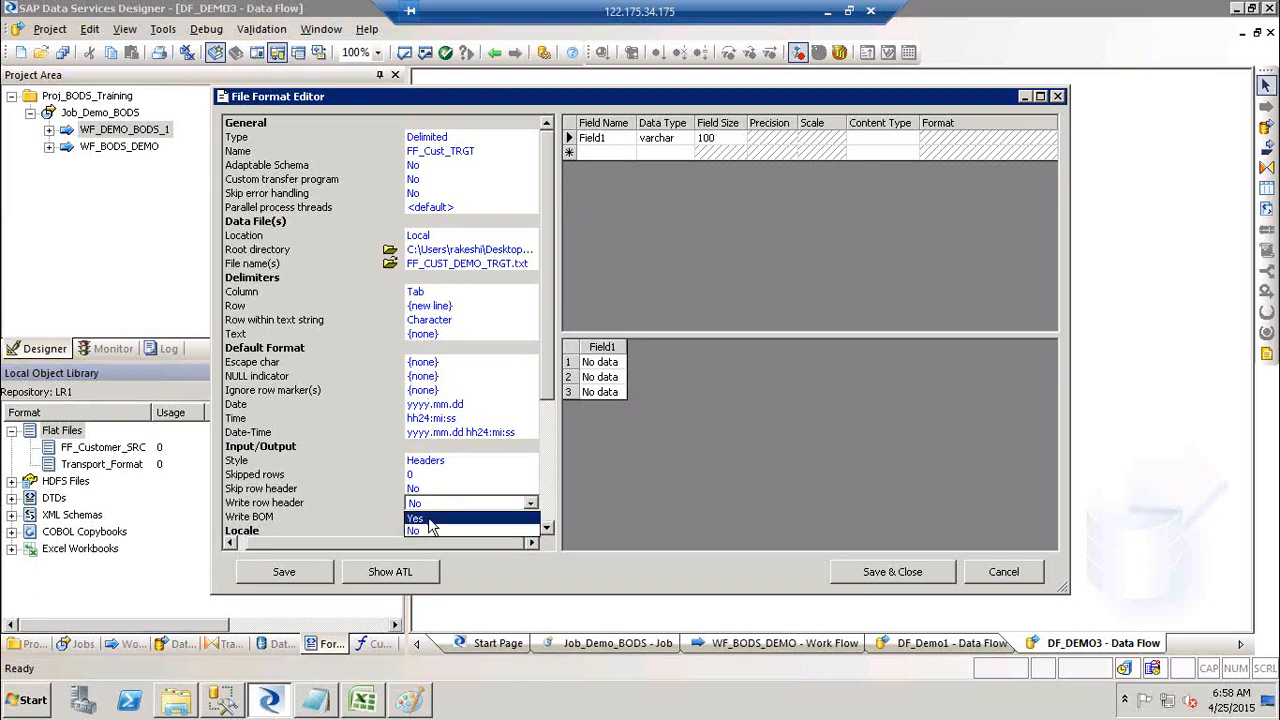
left_click(430, 519)
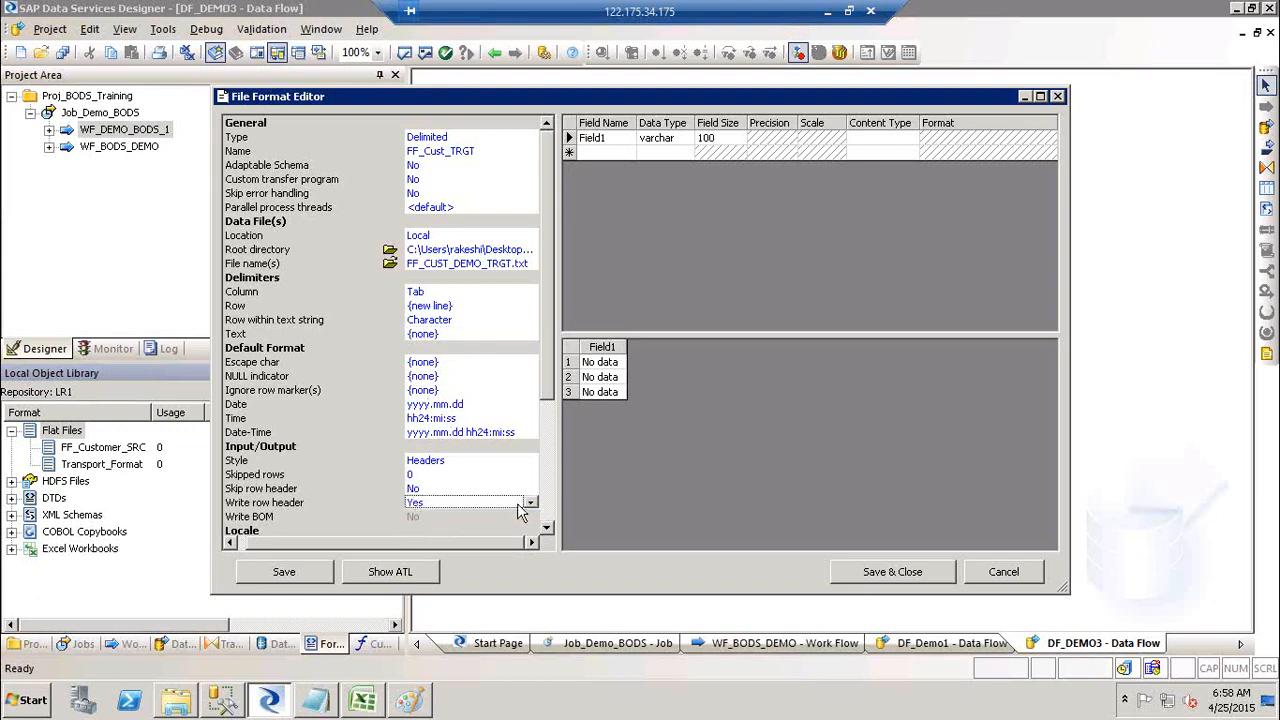
left_click(550, 515)
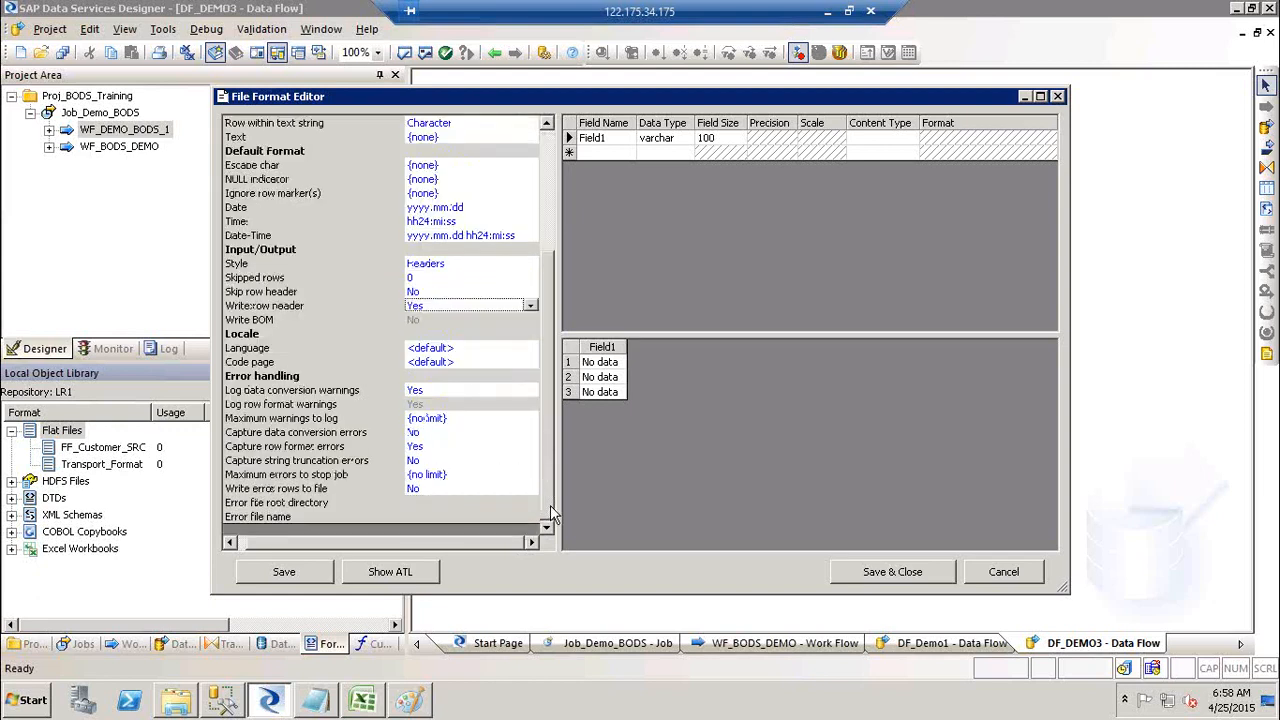
left_click(548, 180)
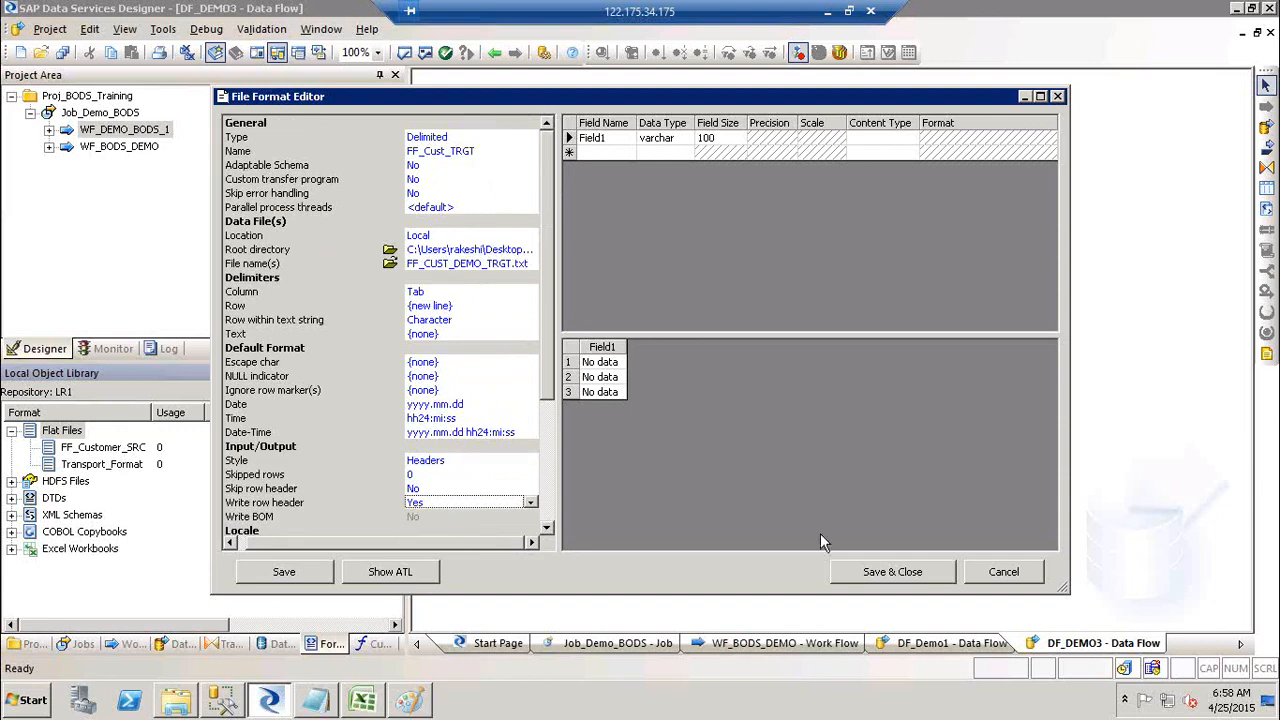
left_click(893, 572)
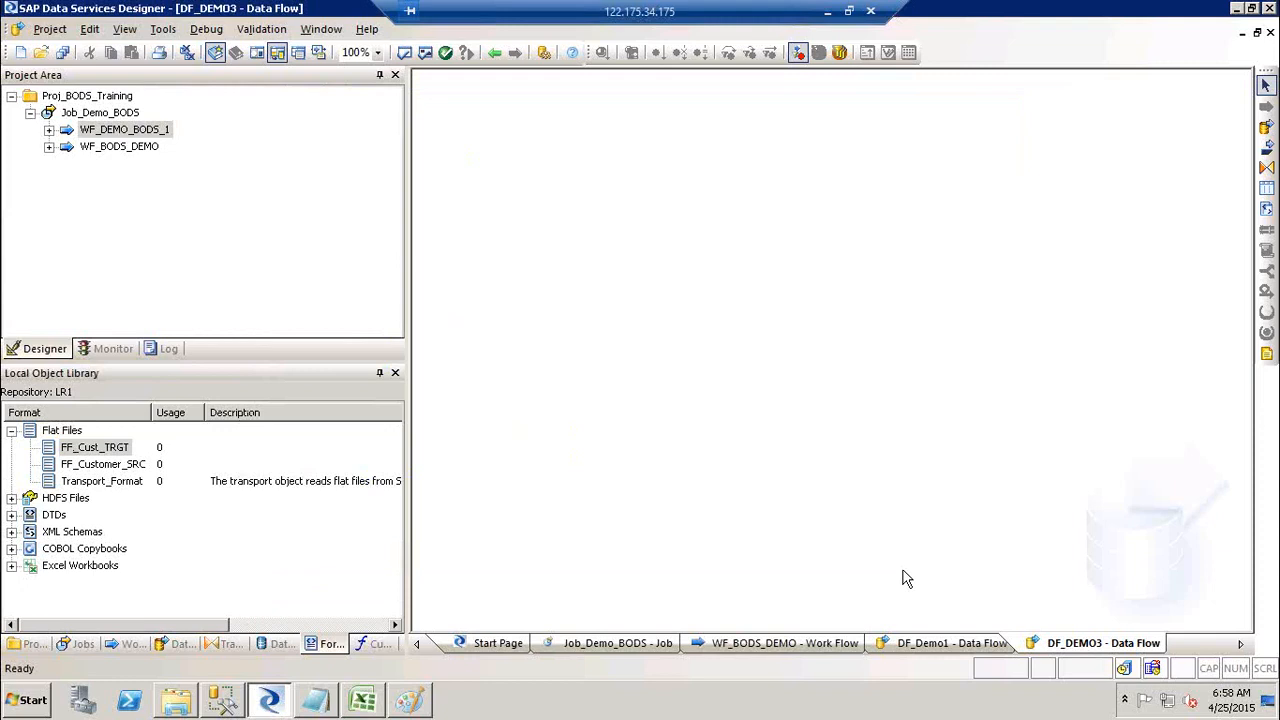
left_click(112, 450)
right_click(112, 450)
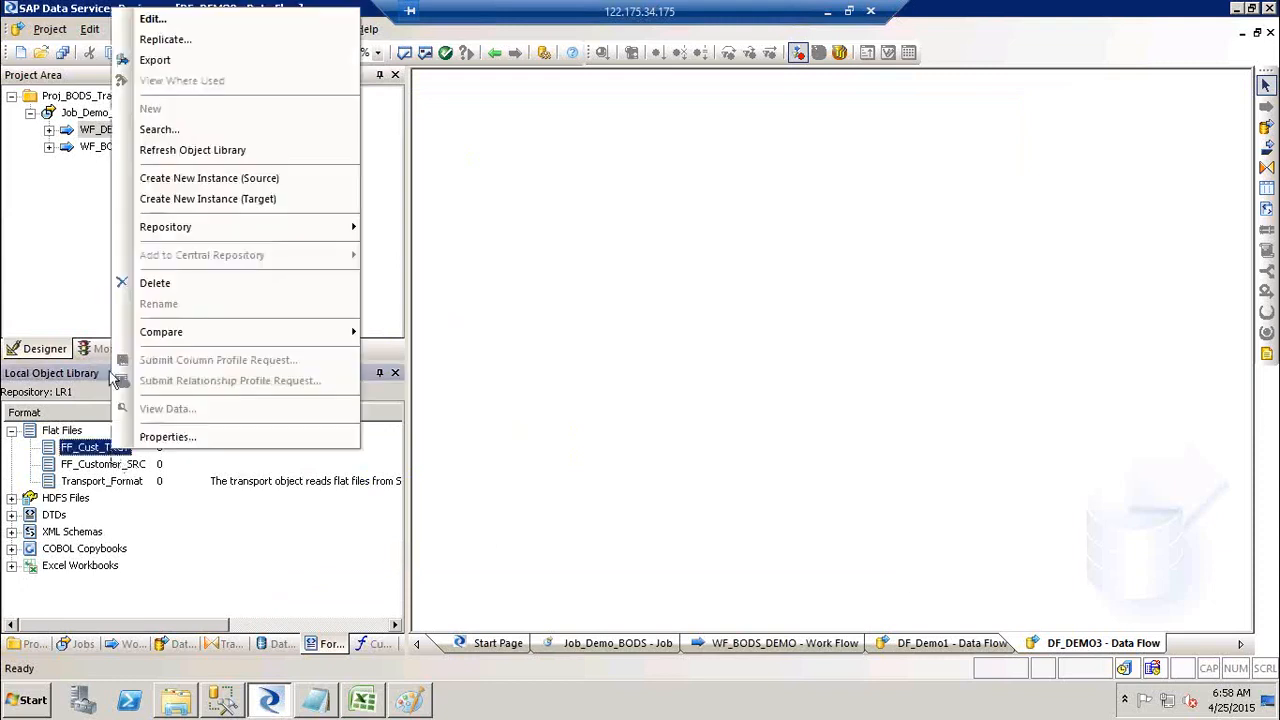
left_click(152, 20)
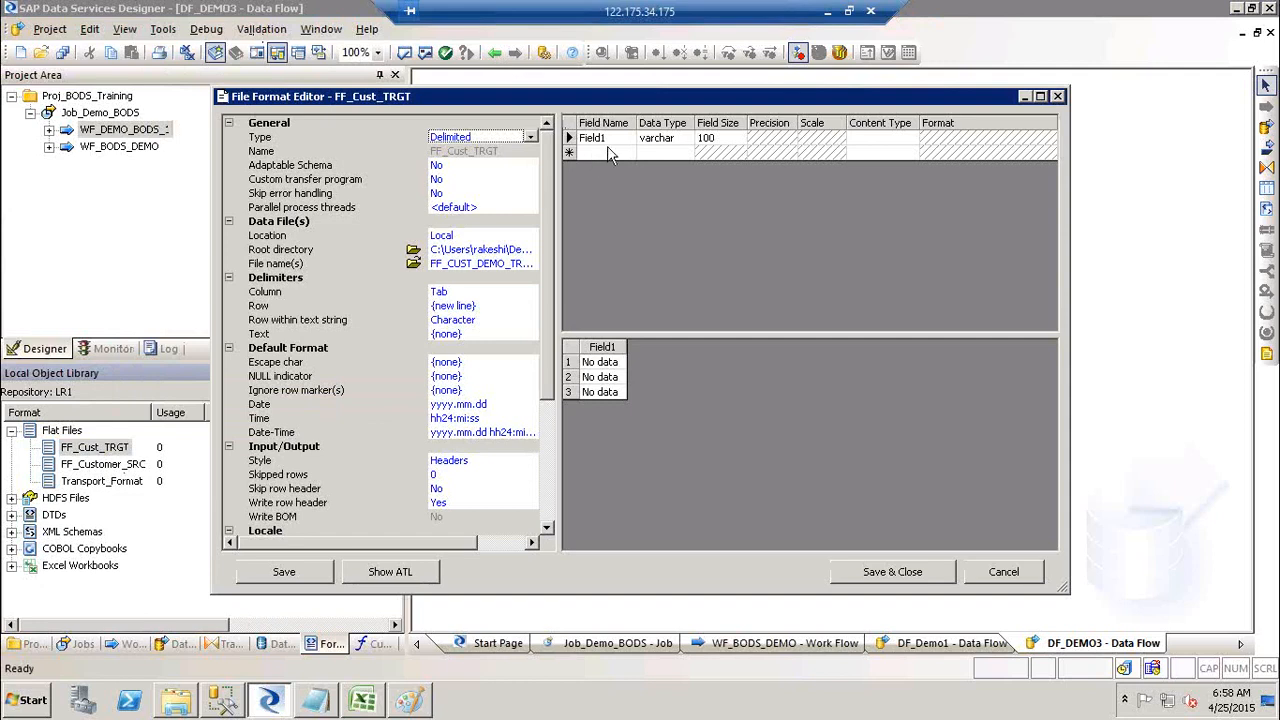
left_click(1058, 97)
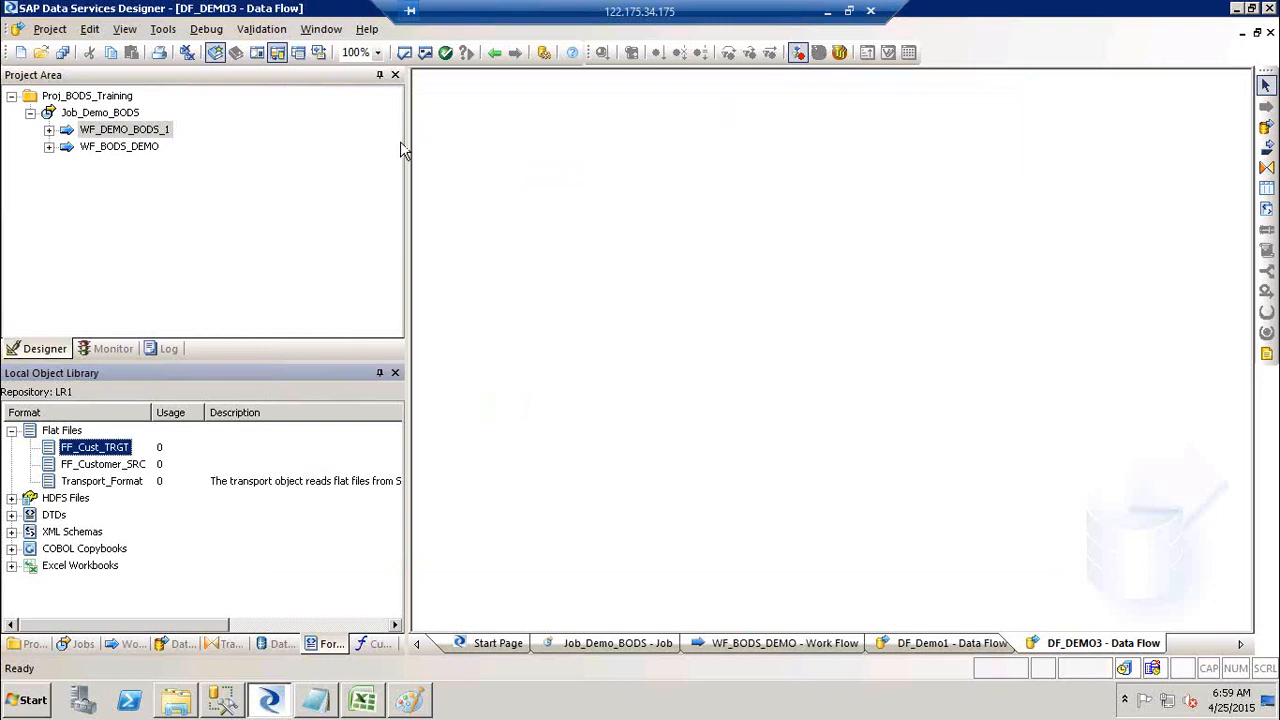
Step: Add a batch job to Proj_BODS_Training and name it JoB_FF_FF_Ext
right_click(87, 100)
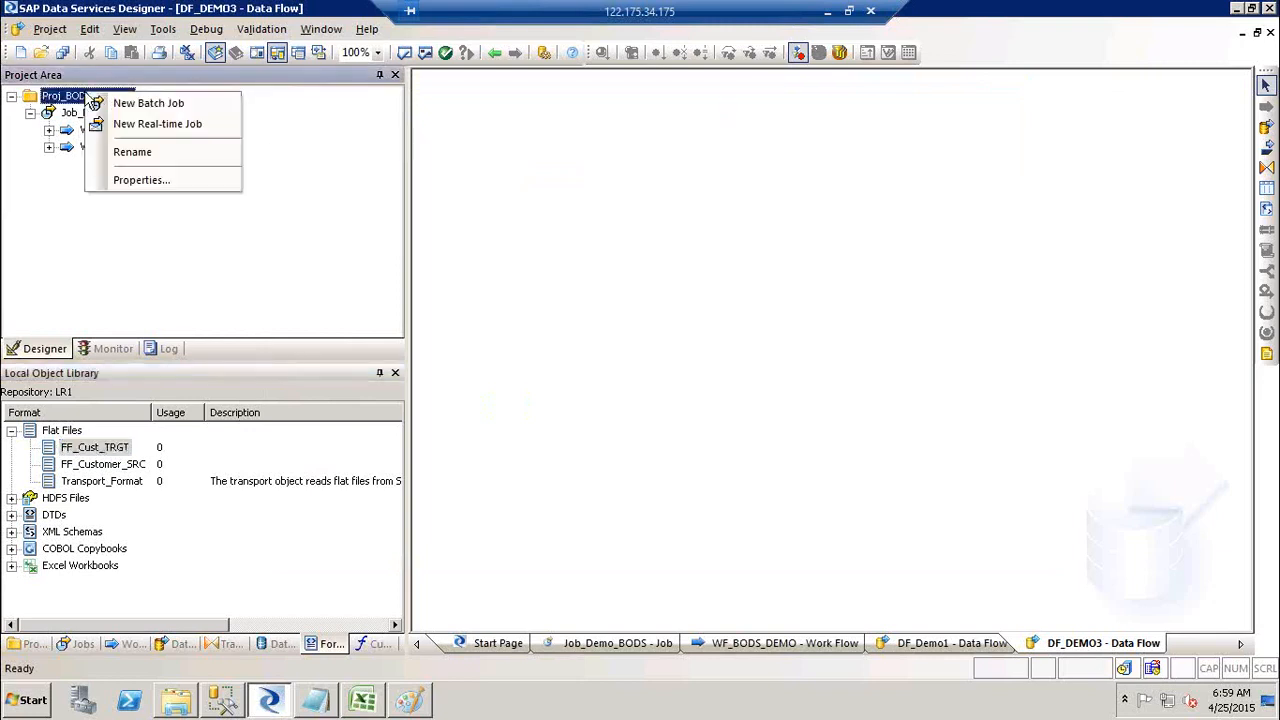
left_click(155, 101)
type("Jo")
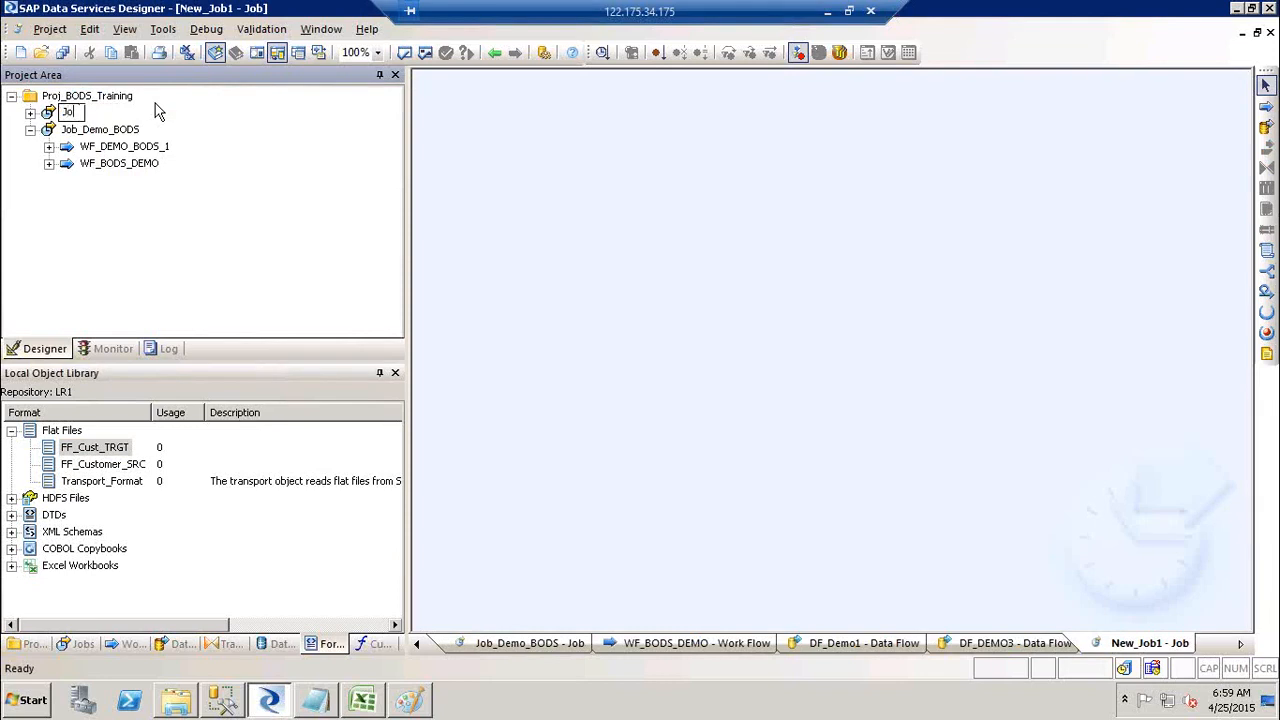
type("b-FF_FF_")
key("Left")
key("Left")
key("Left")
key("Left")
key("Left")
key("Left")
key("Left")
key("Left")
key("Left")
key("BackSpace")
type("_")
left_click(660, 285)
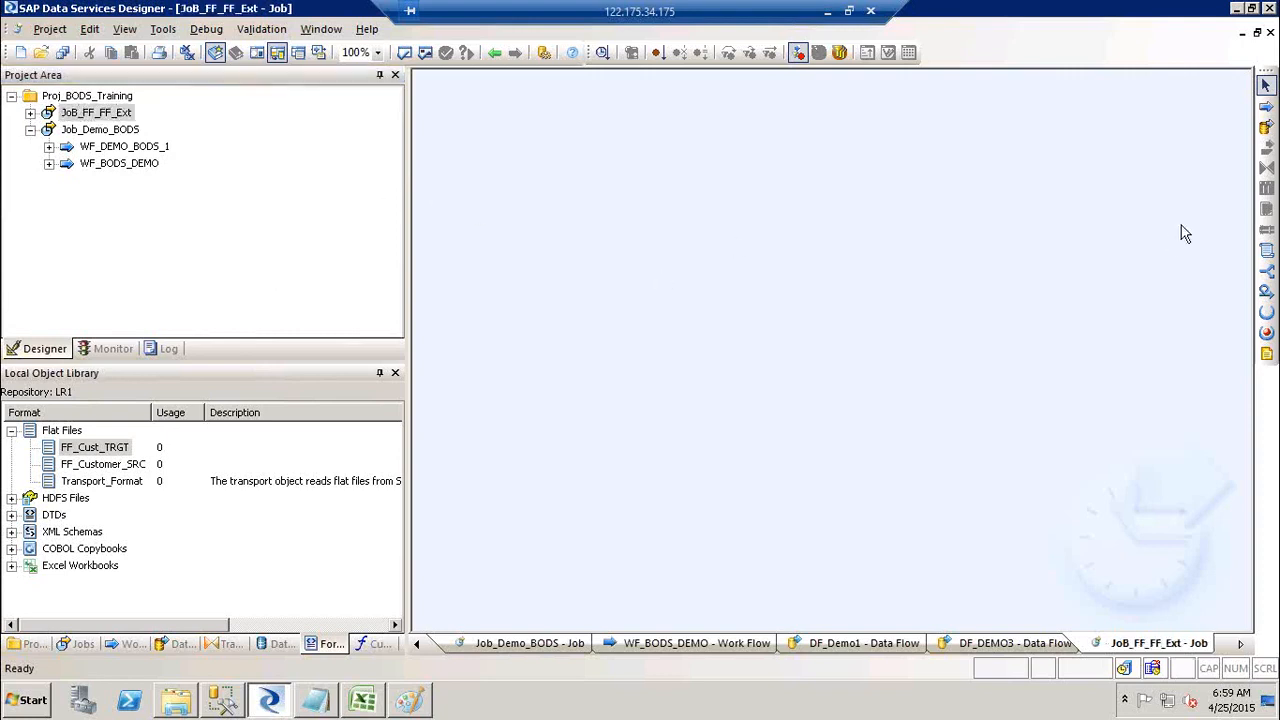
Step: Place a data flow on the job canvas and name it DF_FF_FF_EXT
left_click(1266, 126)
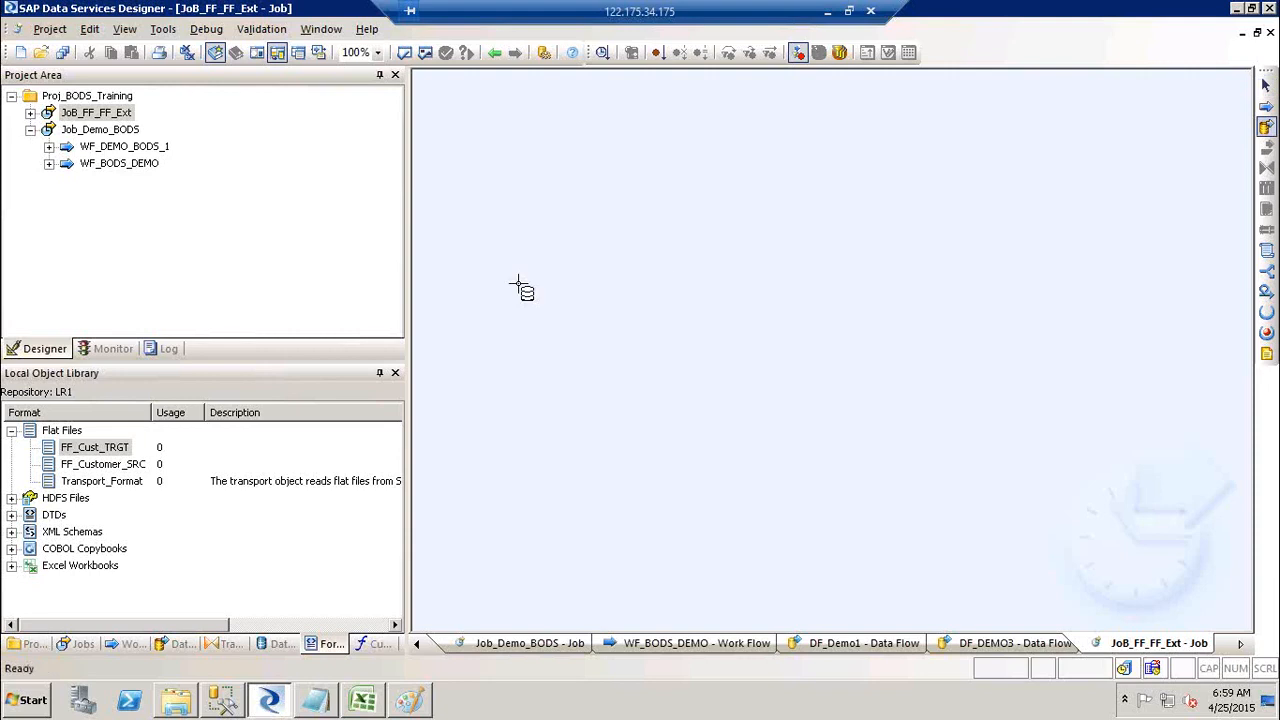
left_click(706, 202)
type("DF_")
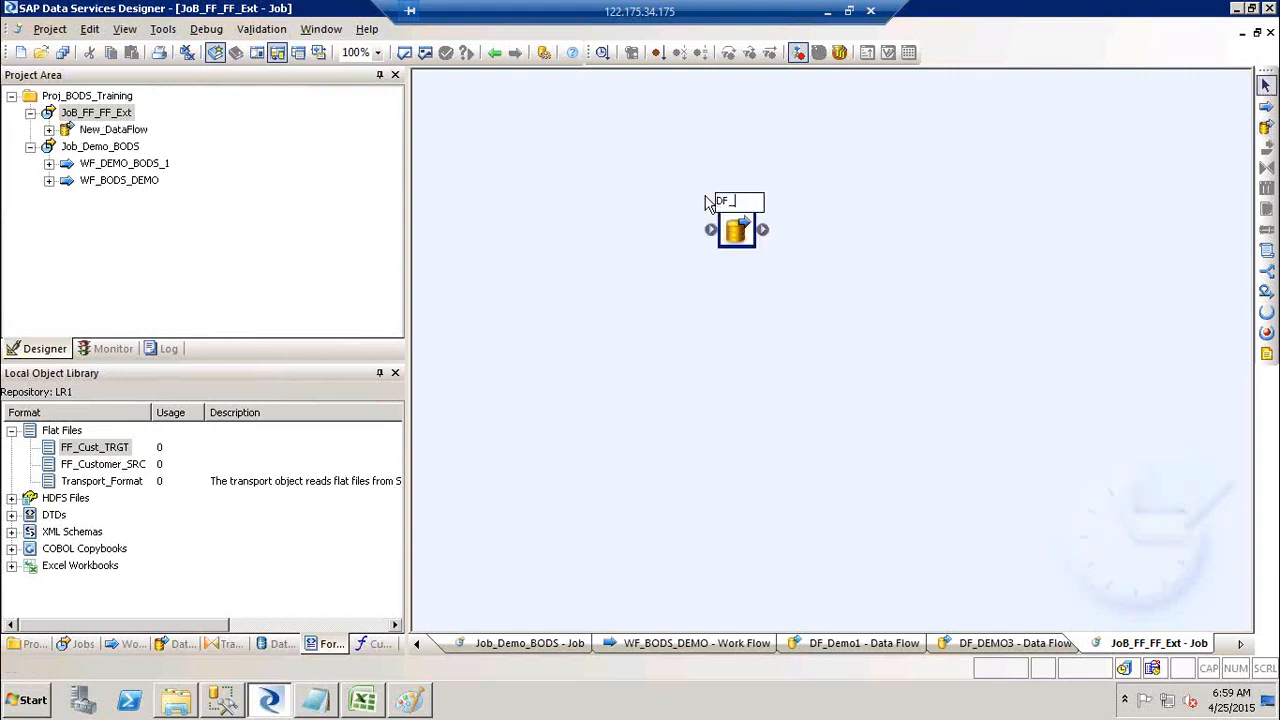
type("FF_FF_")
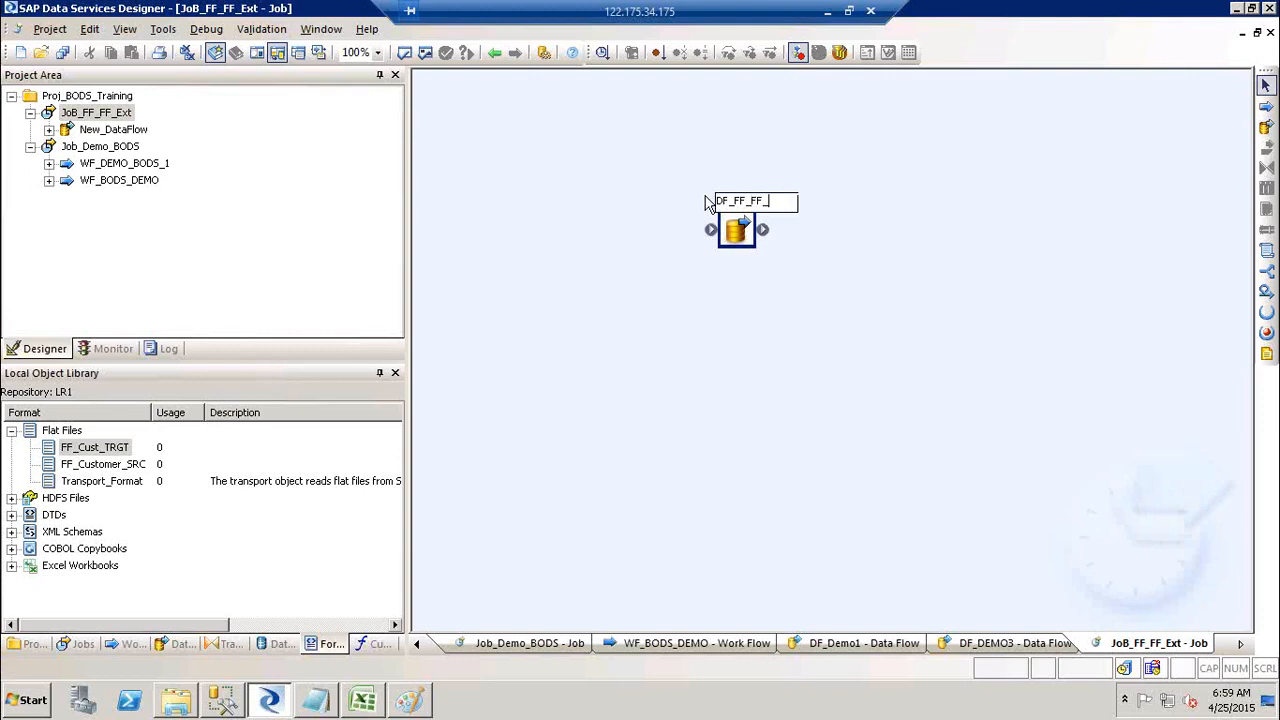
type("EXT")
left_click(951, 218)
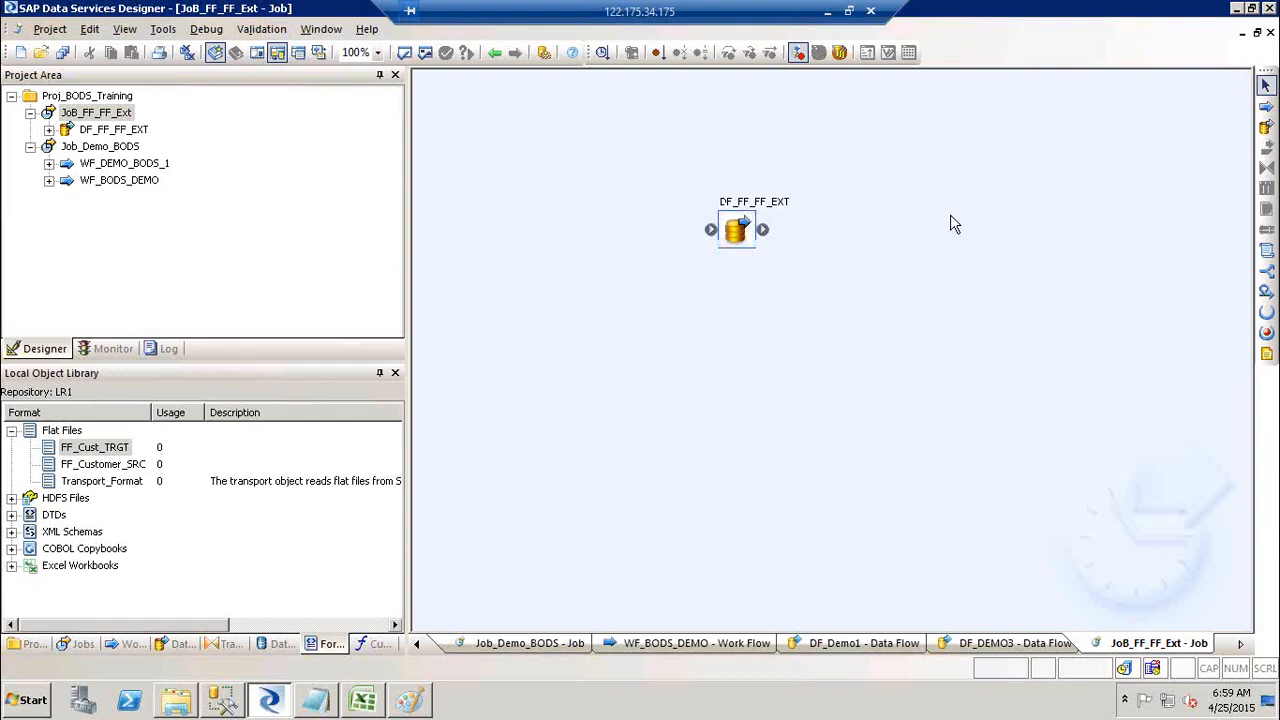
Step: Open DF_FF_FF_EXT and add FF_Customer_SRC as source and FF_Cust_TRGT as target
double_click(732, 212)
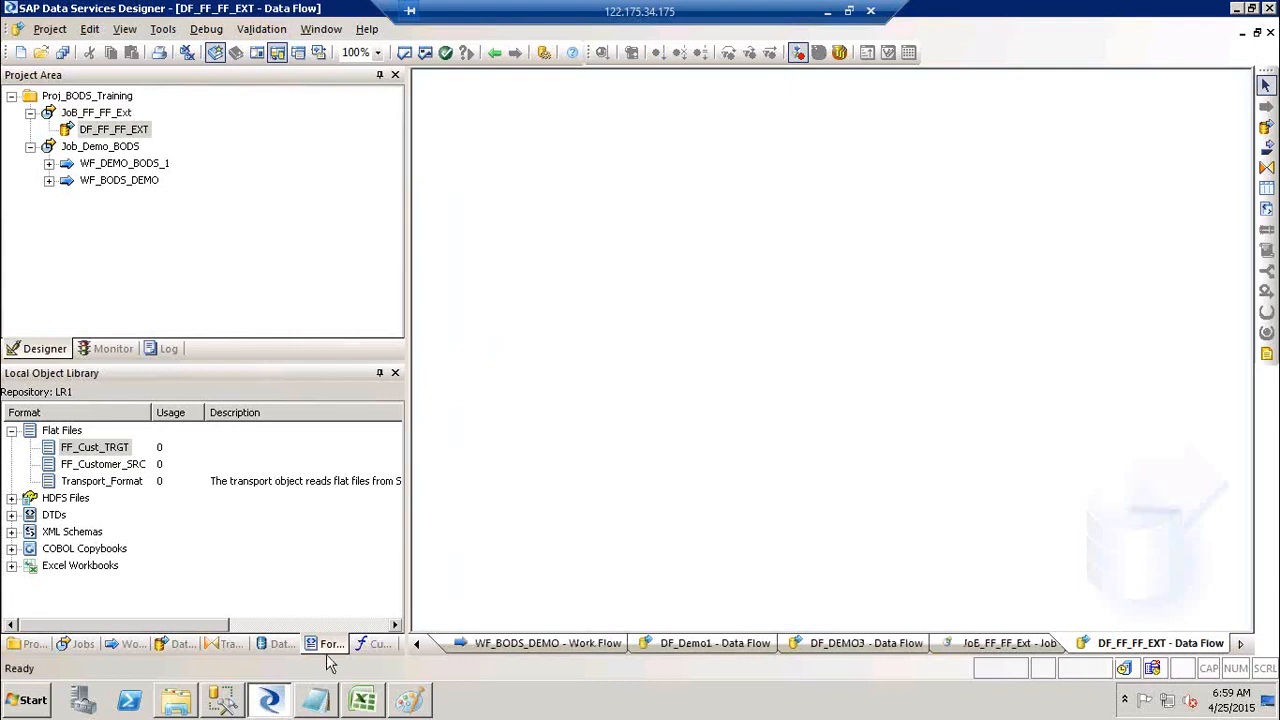
left_click(330, 648)
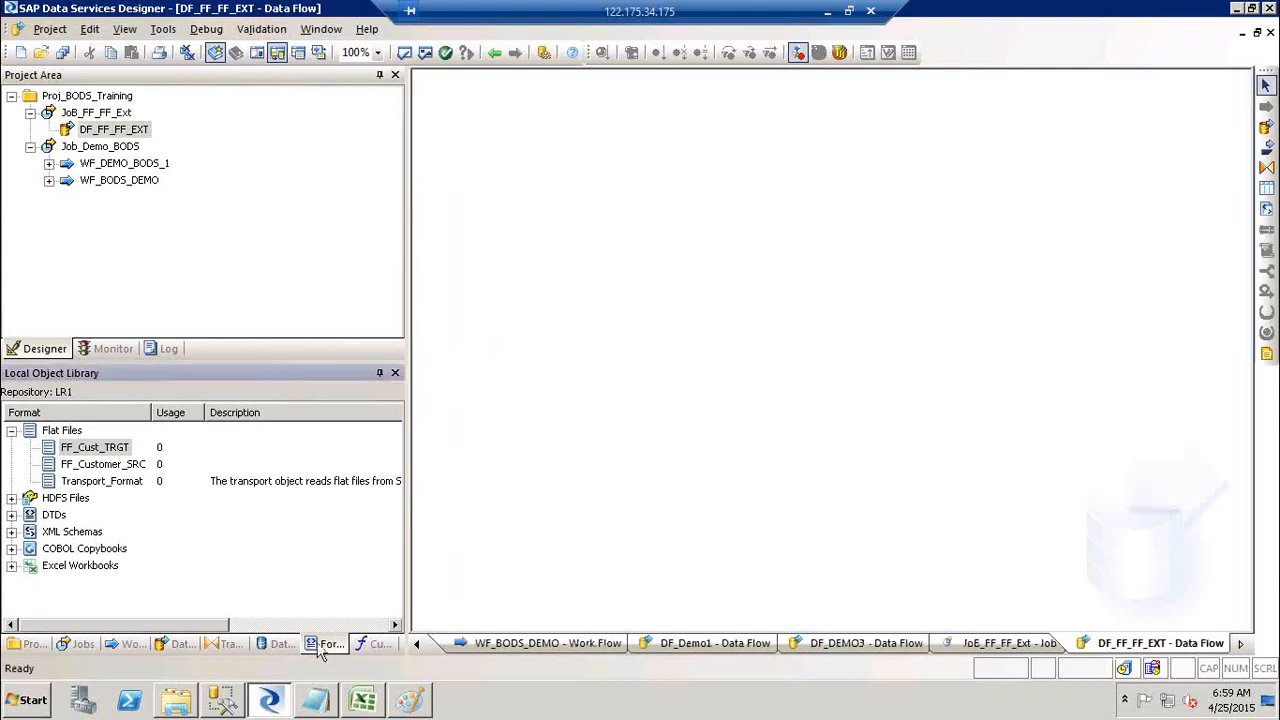
left_click(83, 452)
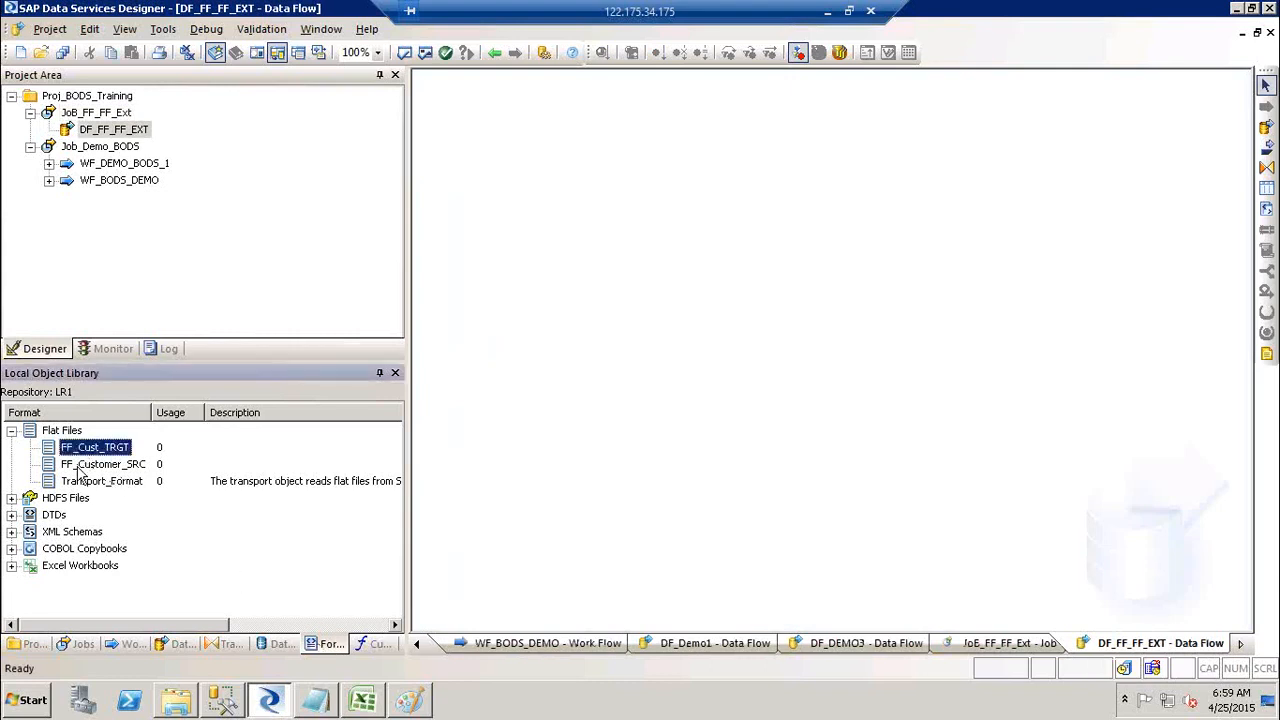
left_click(79, 468)
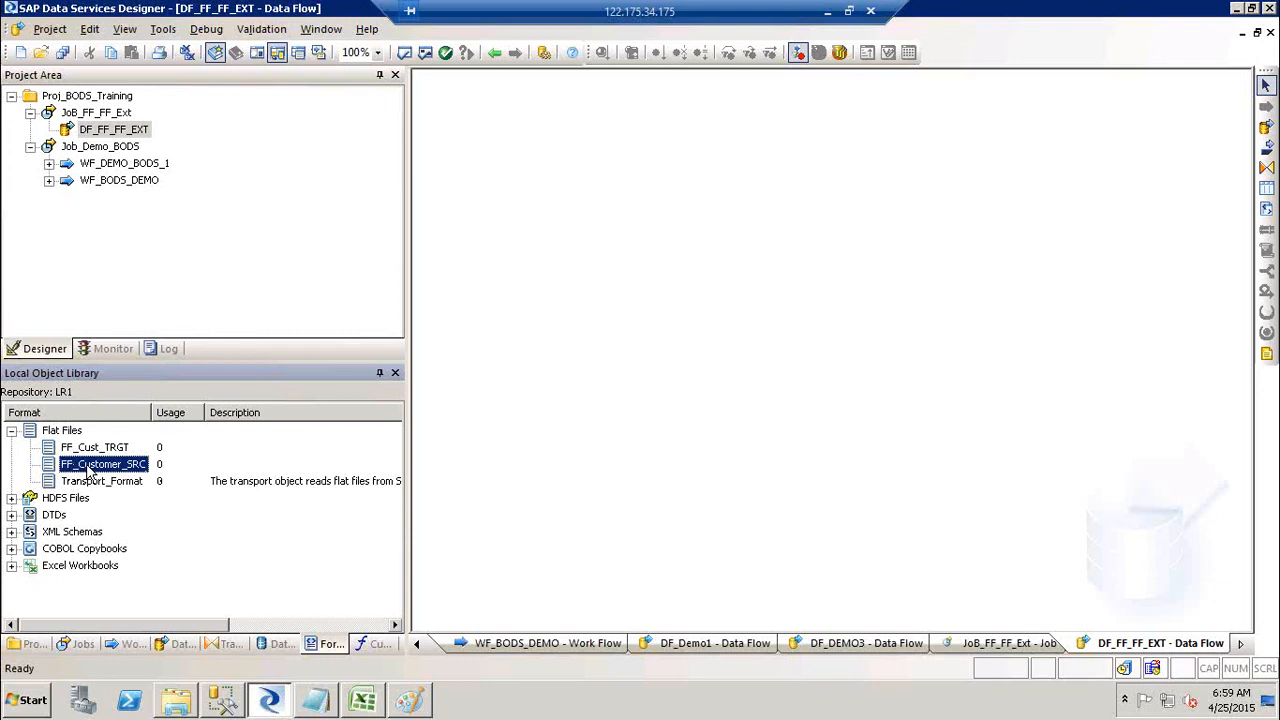
left_click_drag(88, 468, 531, 196)
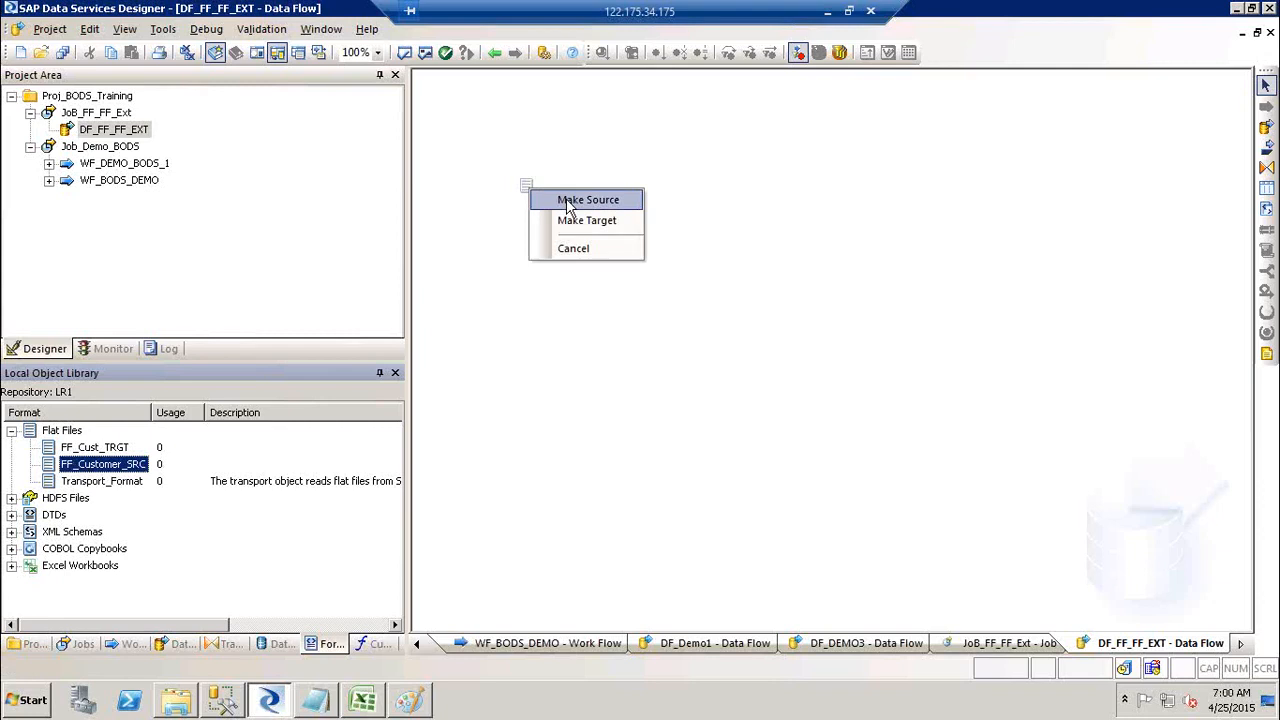
left_click(567, 203)
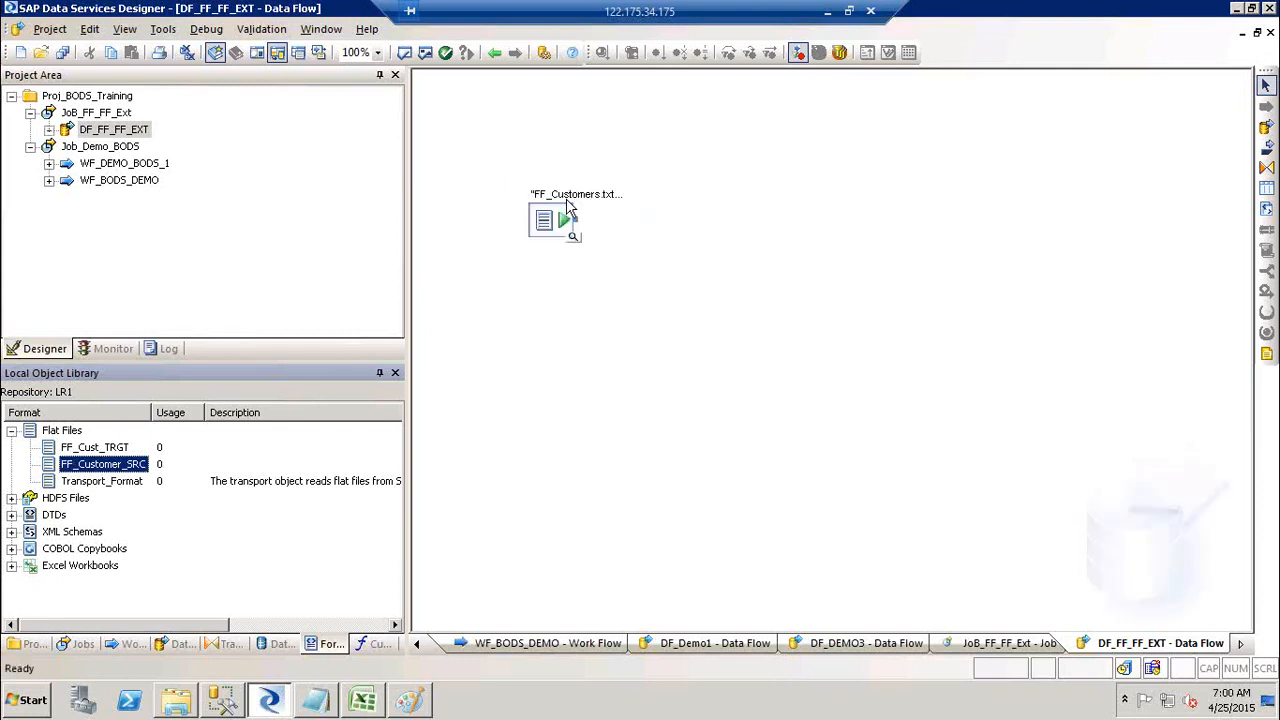
left_click(93, 447)
left_click_drag(80, 458, 838, 228)
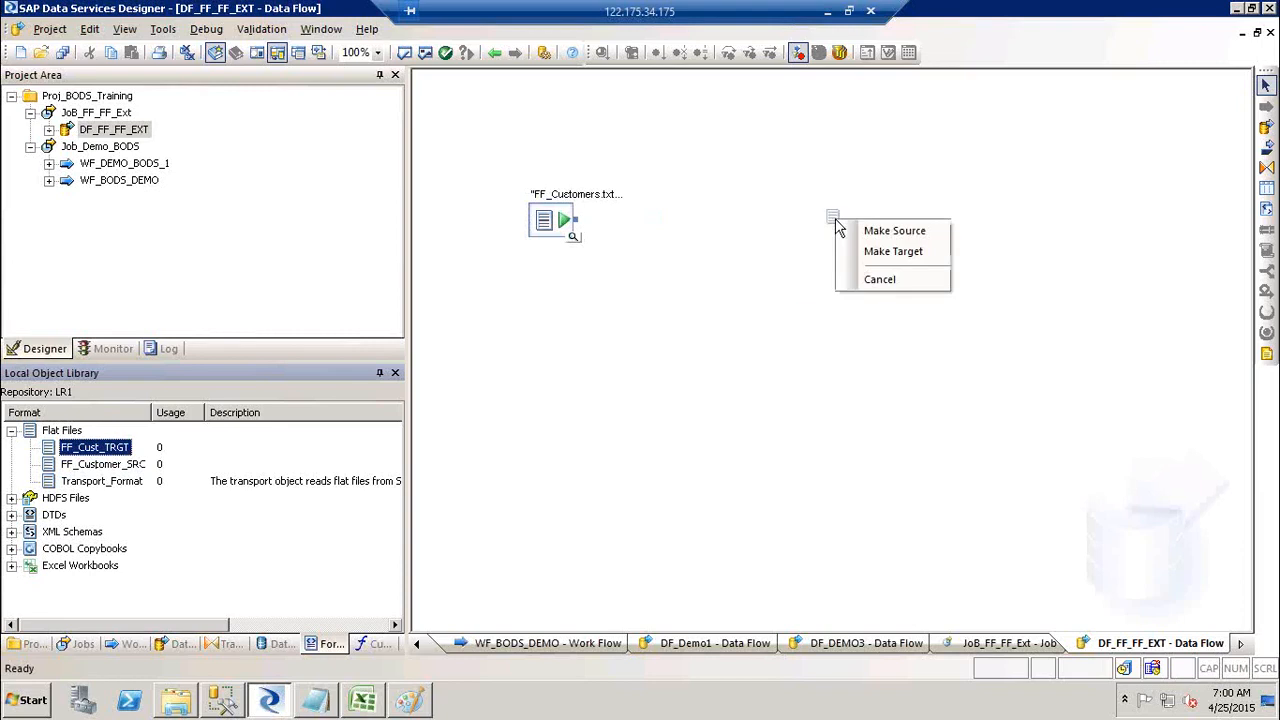
left_click(893, 255)
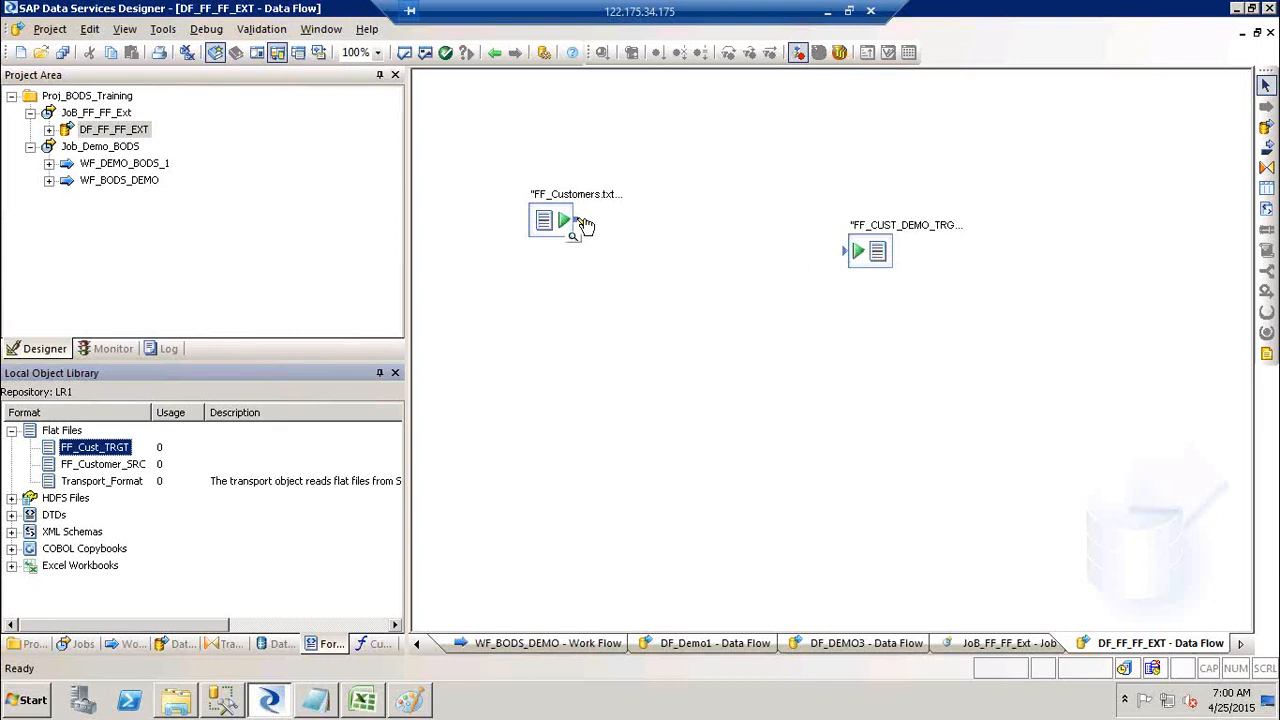
Step: Link the FF_Customers source to the FF_CUST_DEMO_TRGT target, level them, and validate without errors
left_click_drag(574, 223, 825, 288)
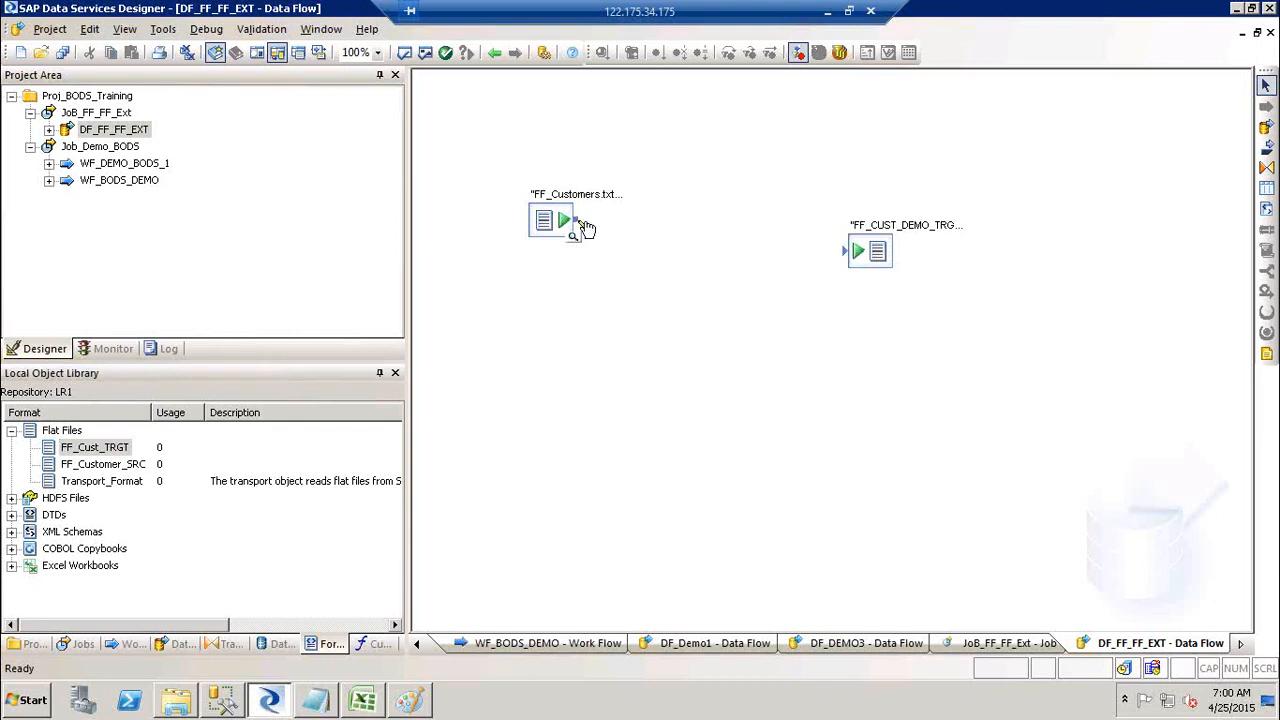
left_click_drag(573, 224, 849, 257)
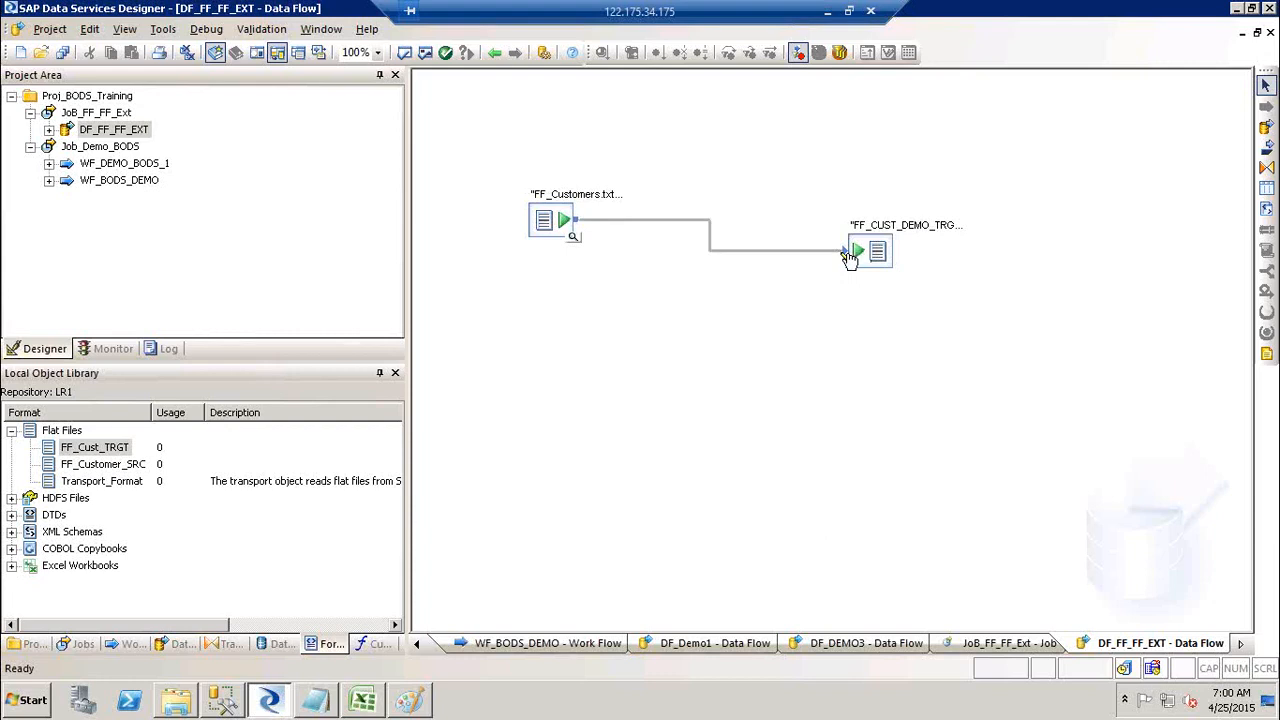
left_click_drag(555, 226, 555, 254)
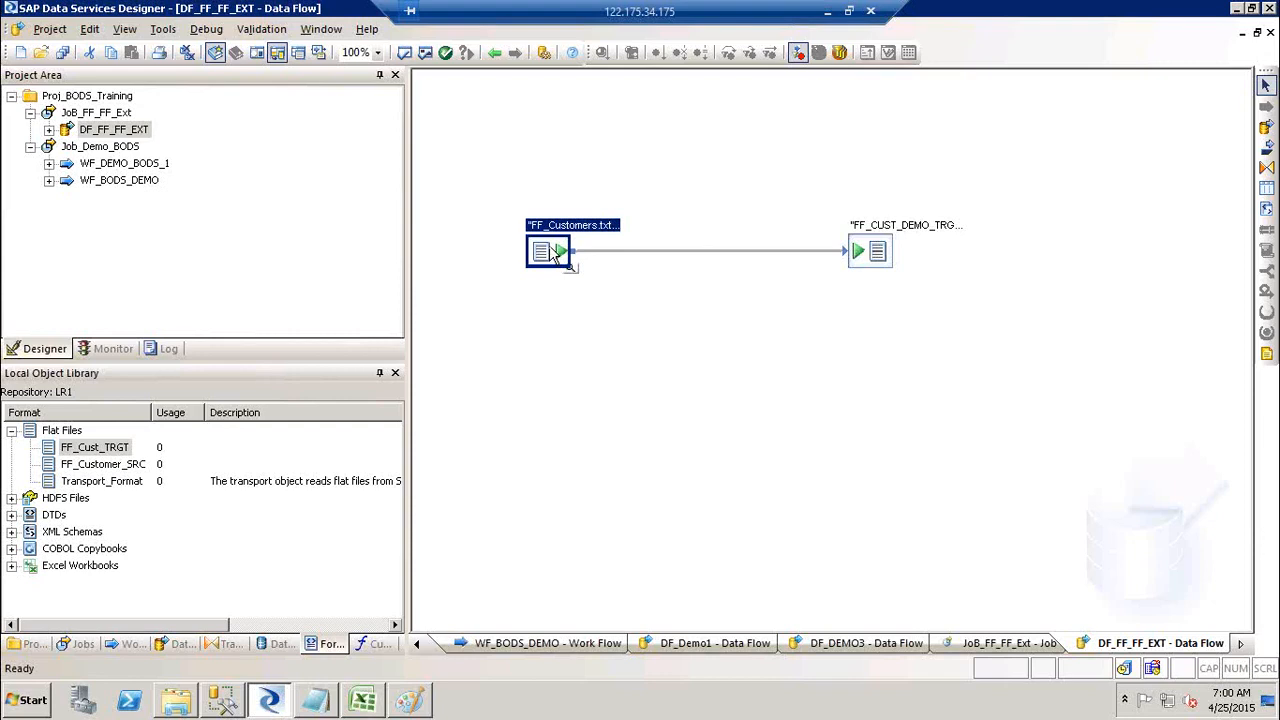
left_click(432, 58)
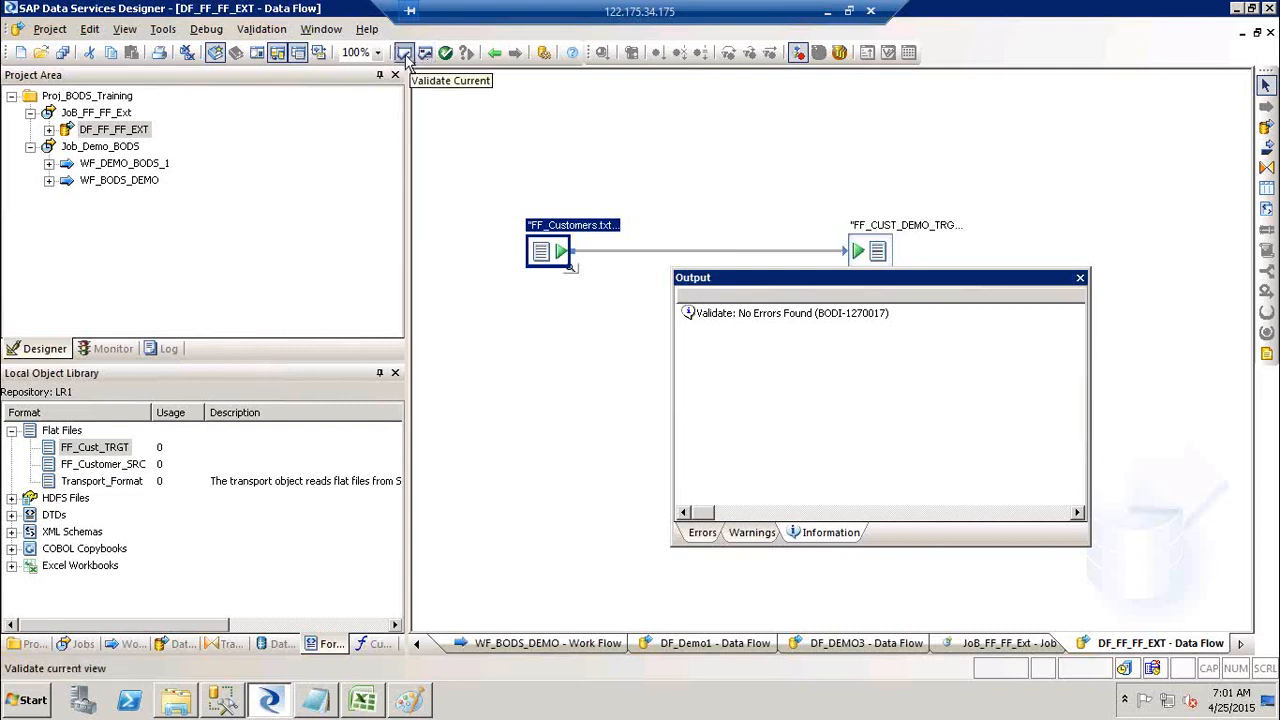
left_click(1080, 279)
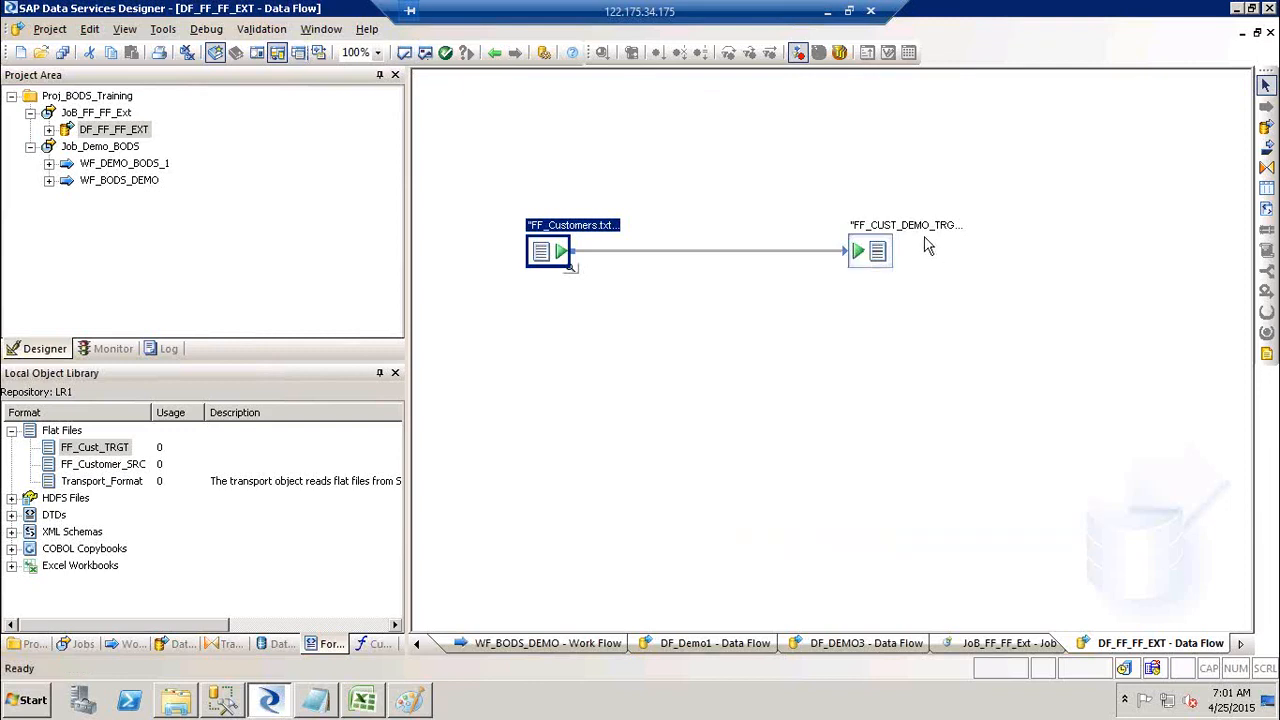
double_click(912, 240)
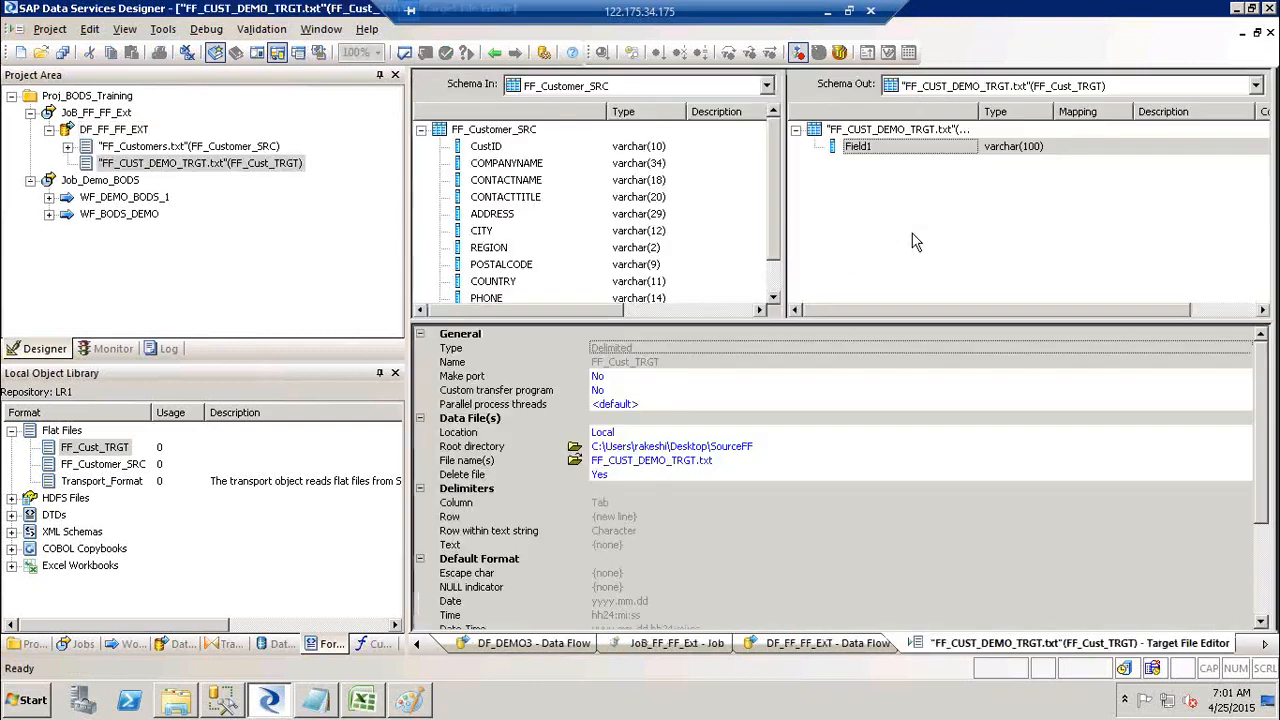
left_click(404, 53)
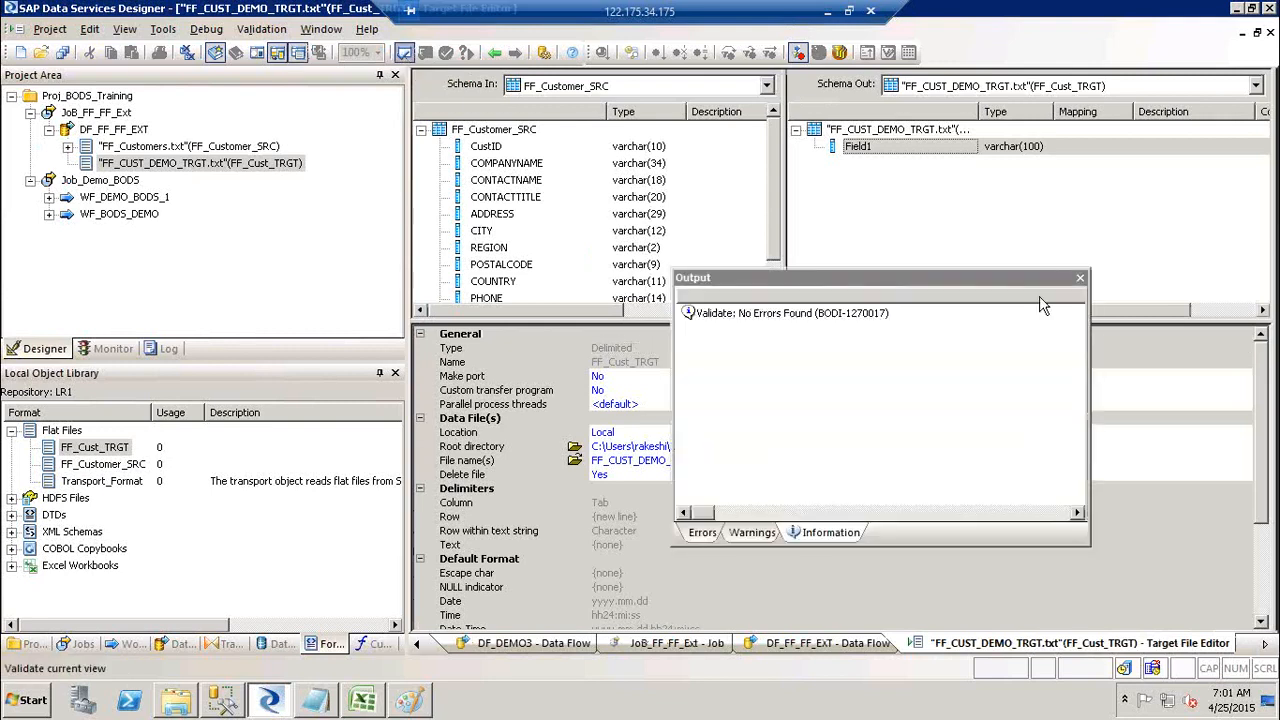
left_click(1080, 279)
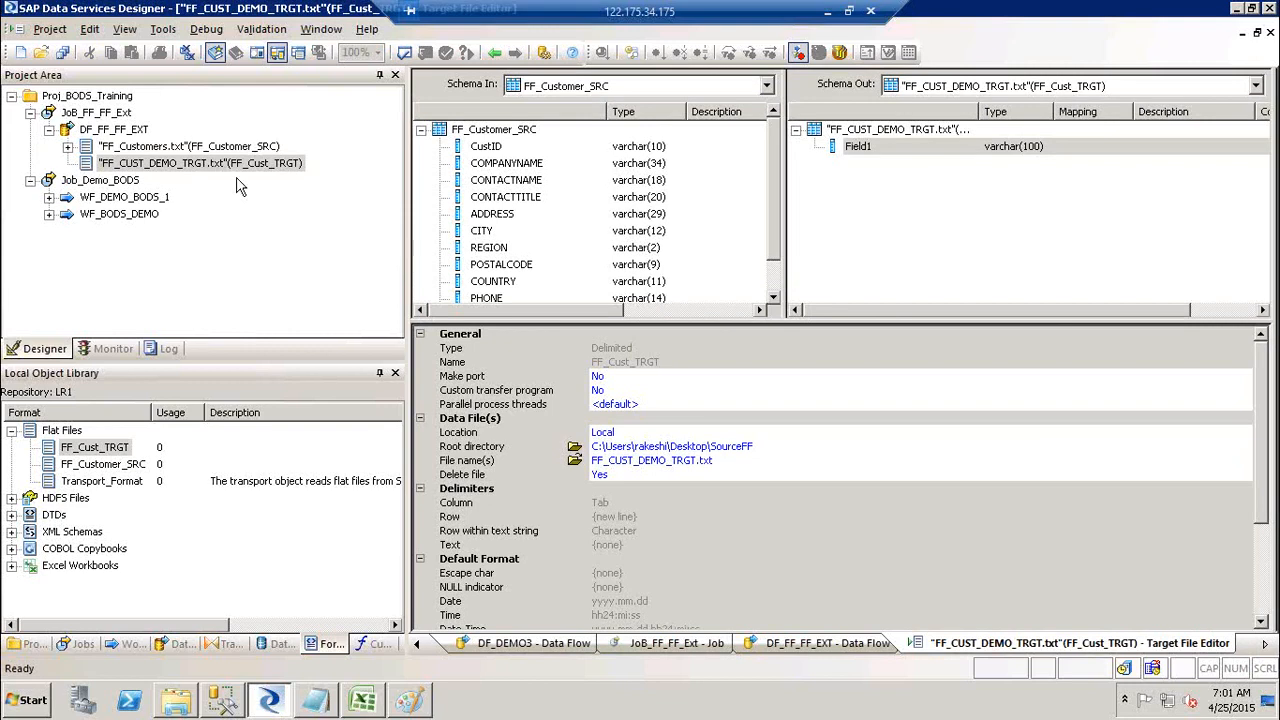
left_click(104, 113)
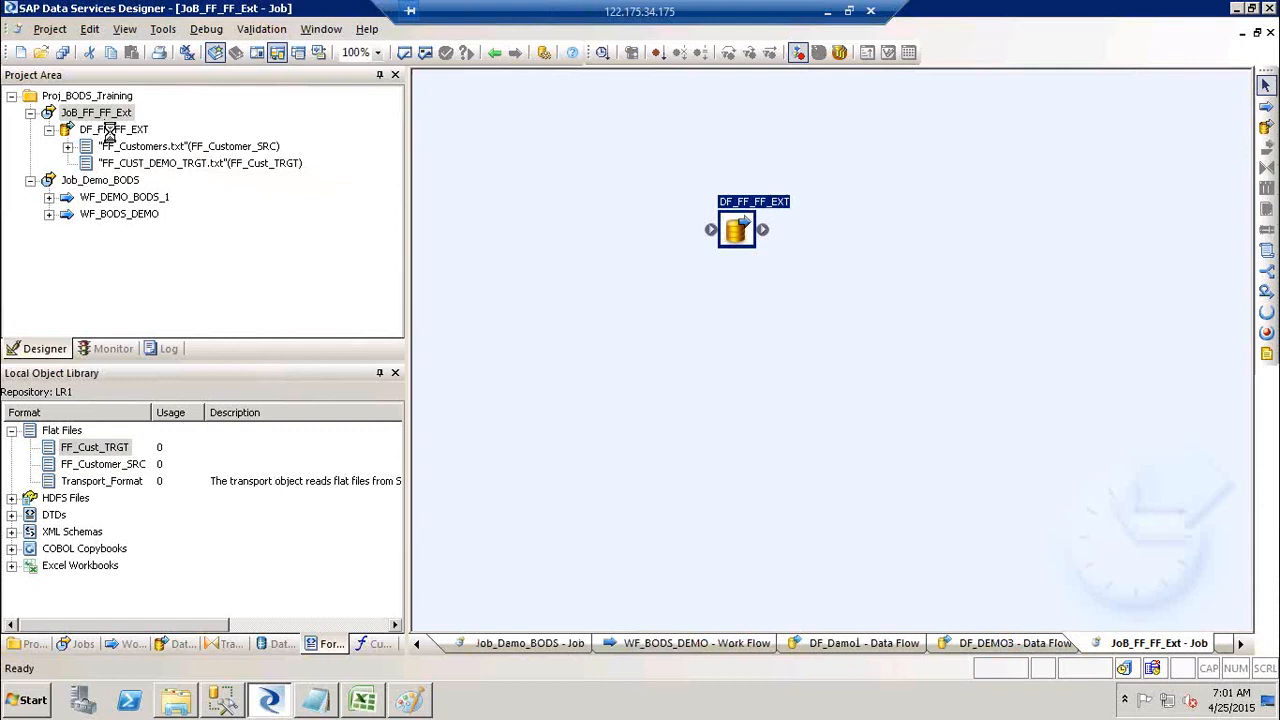
left_click(110, 130)
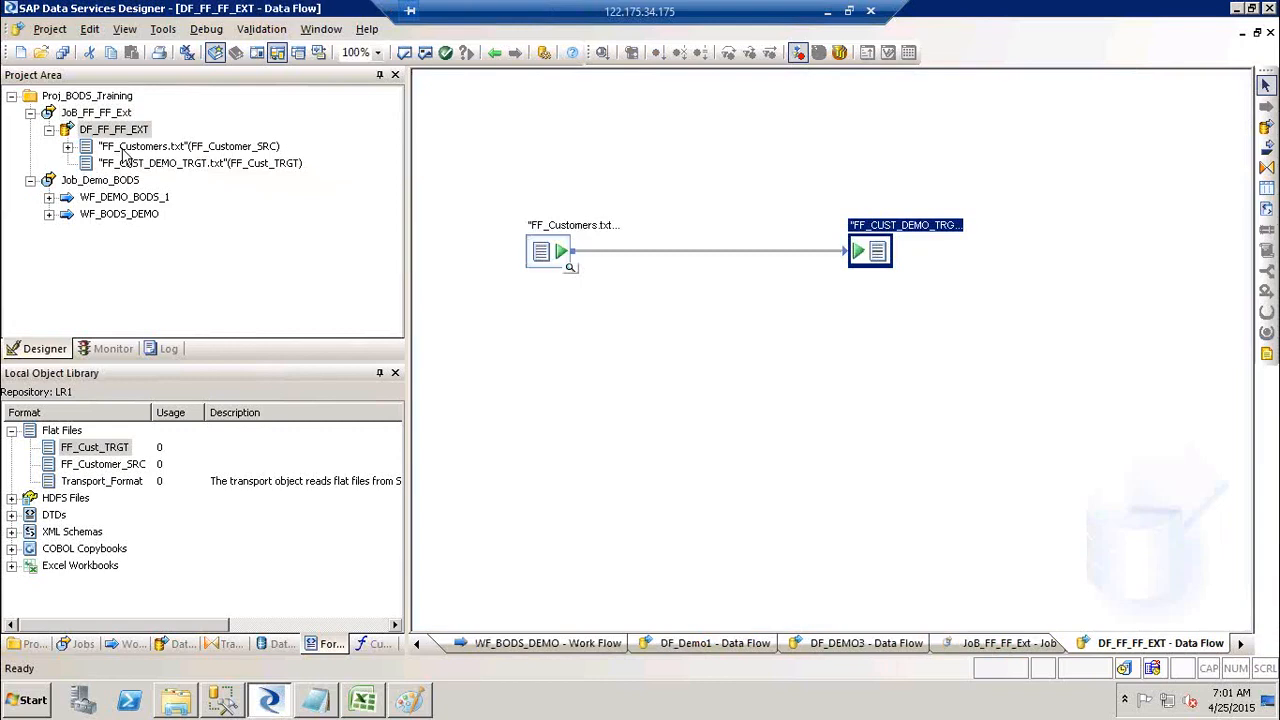
left_click(124, 148)
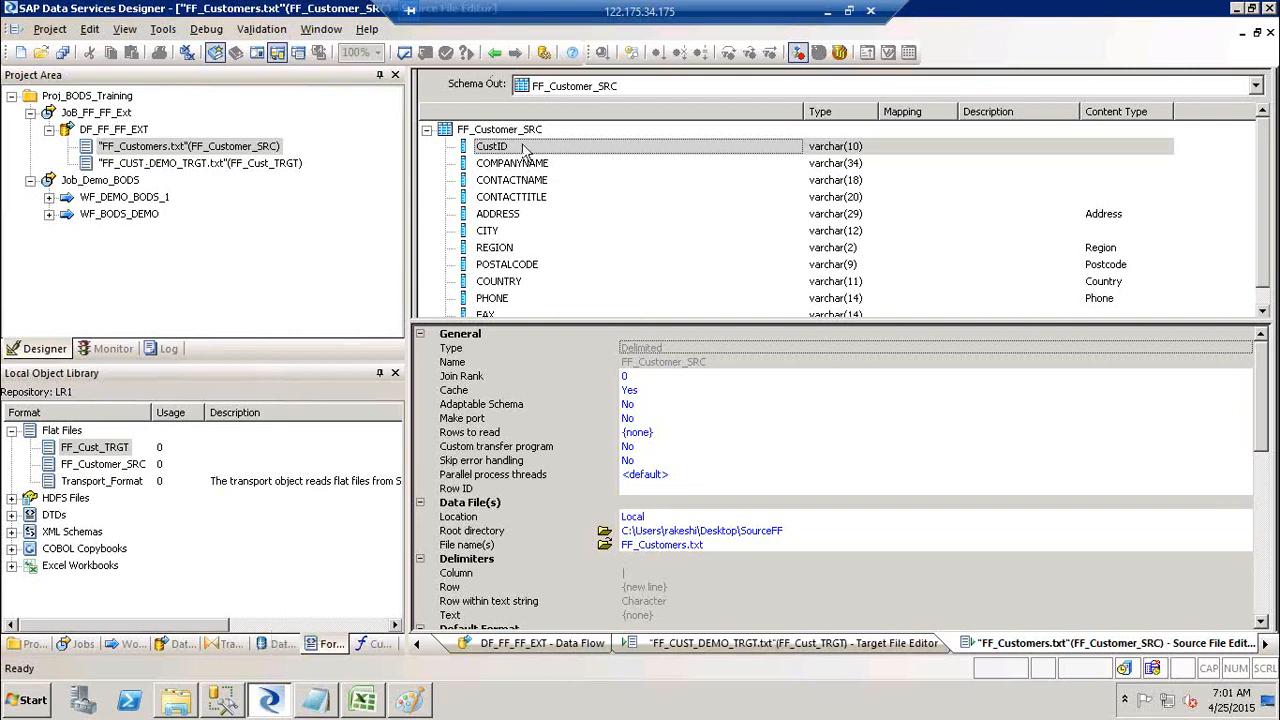
left_click(405, 55)
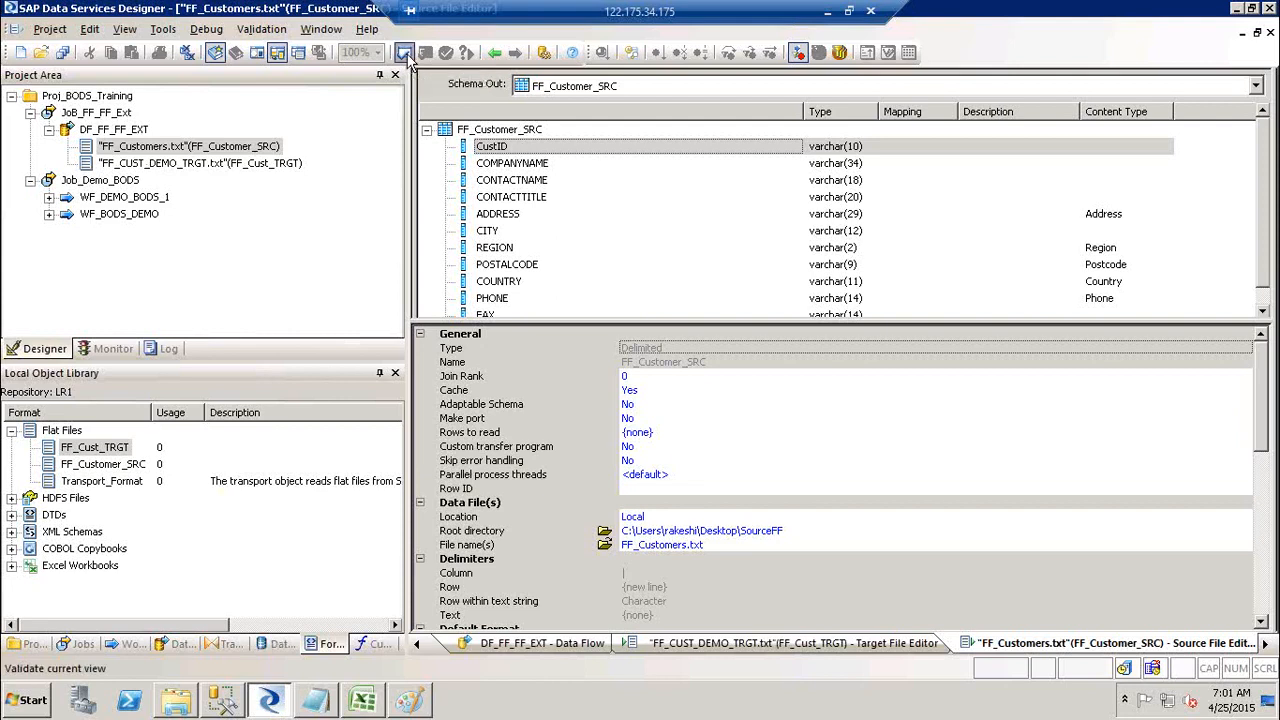
left_click(497, 52)
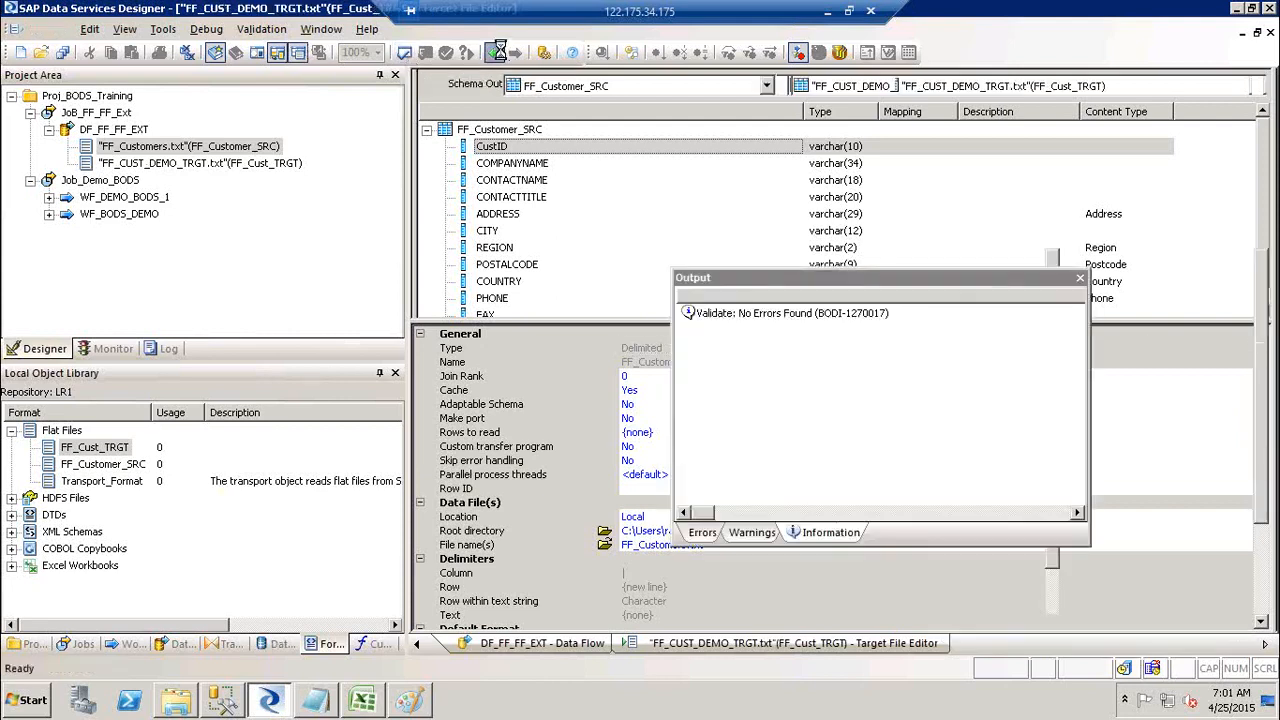
left_click(497, 52)
left_click(497, 52)
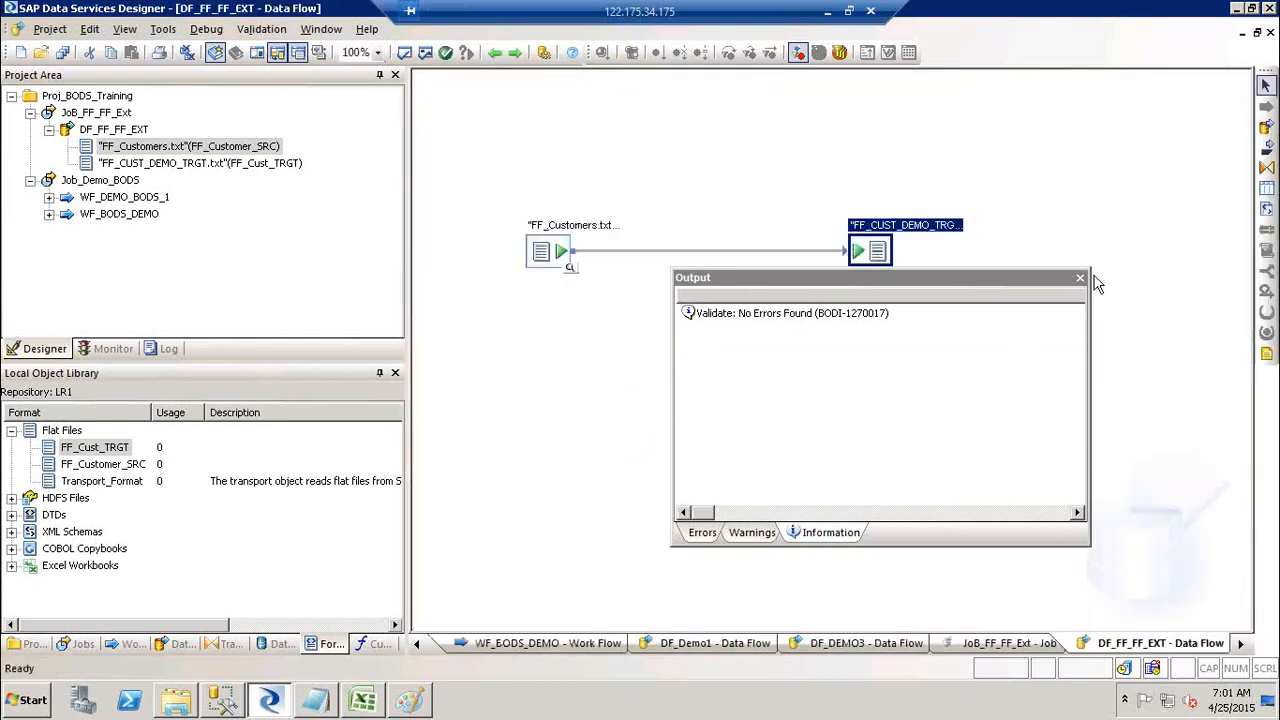
left_click(1080, 278)
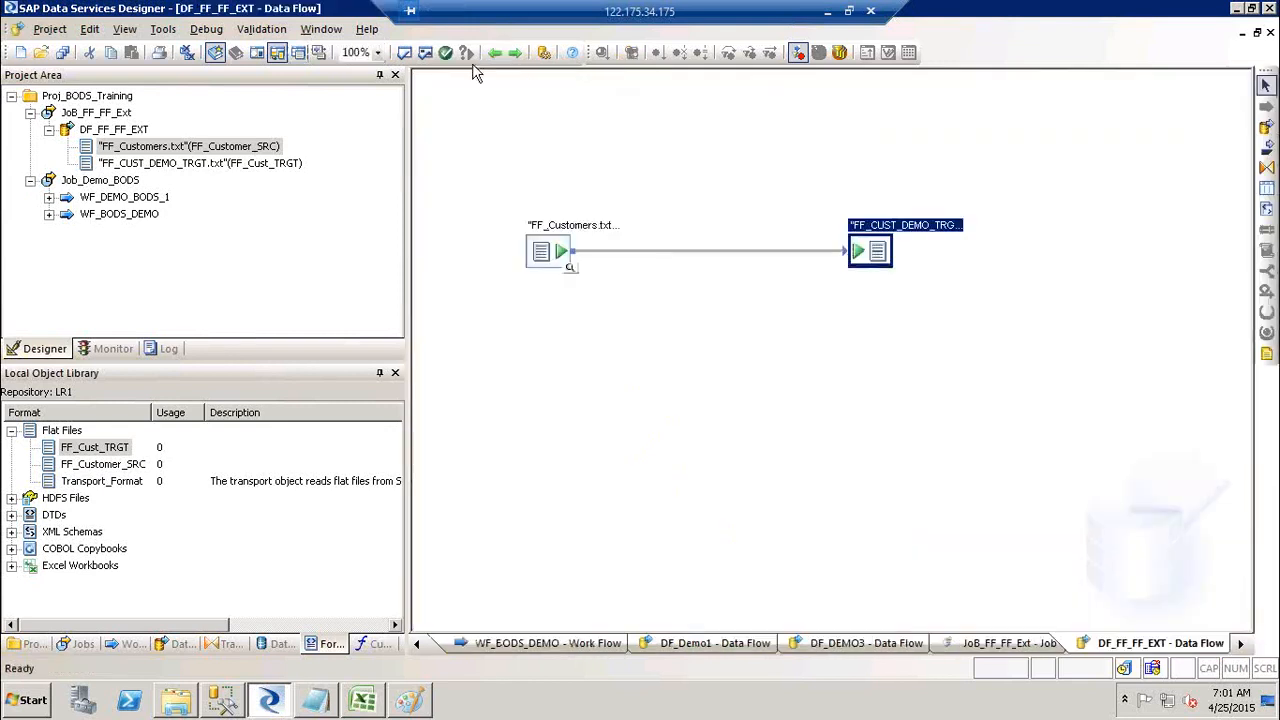
left_click(420, 52)
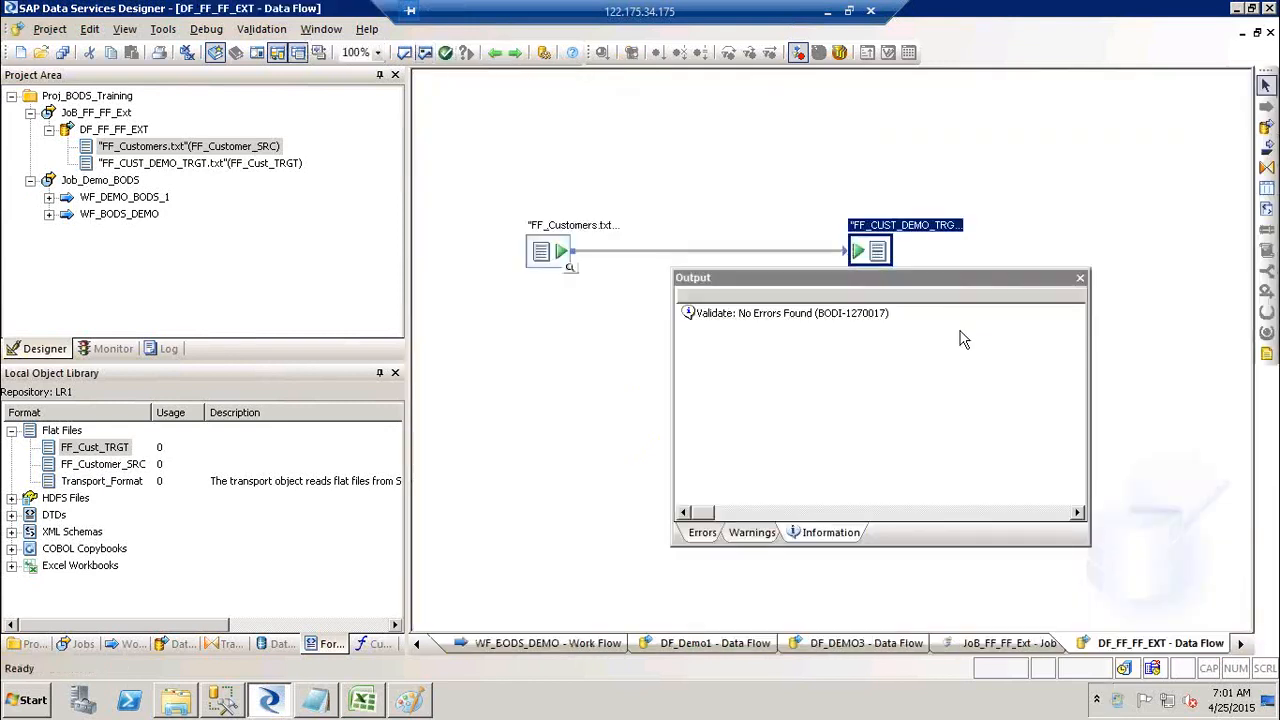
left_click(1080, 278)
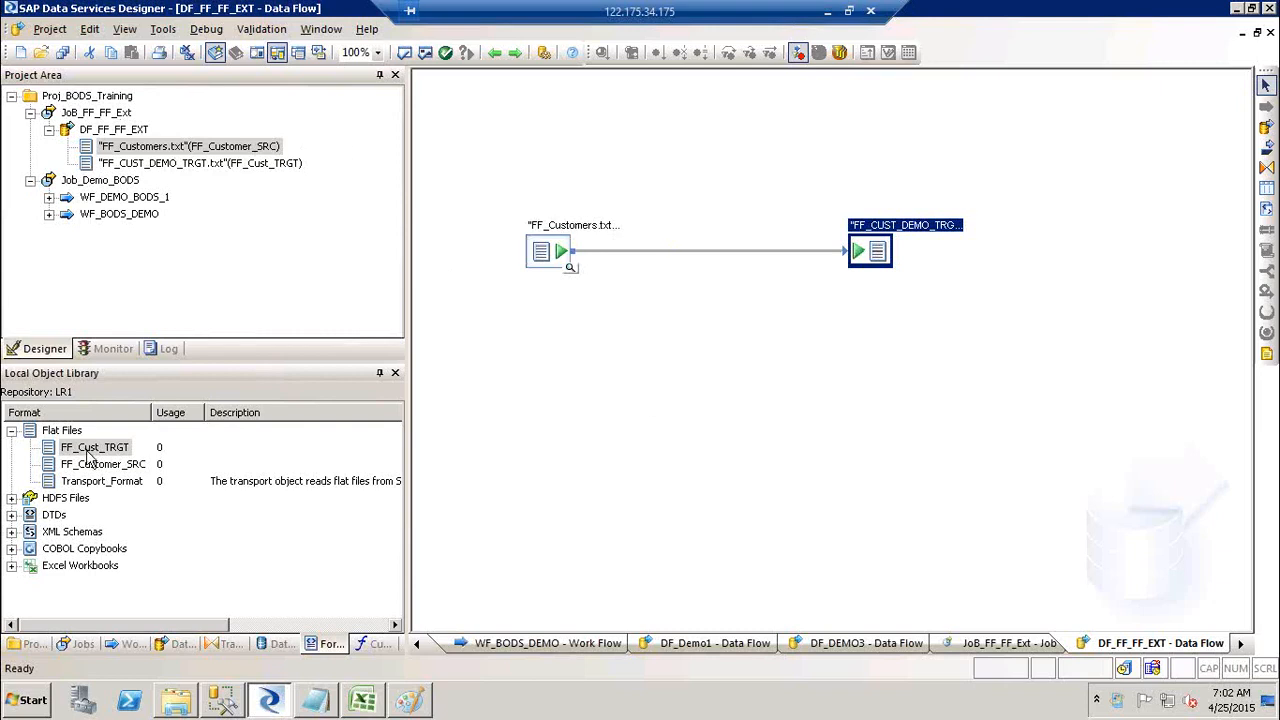
Step: Review the FF_Customer_SRC format in its editor, then open the JoB_FF_FF_Ext job
left_click(95, 466)
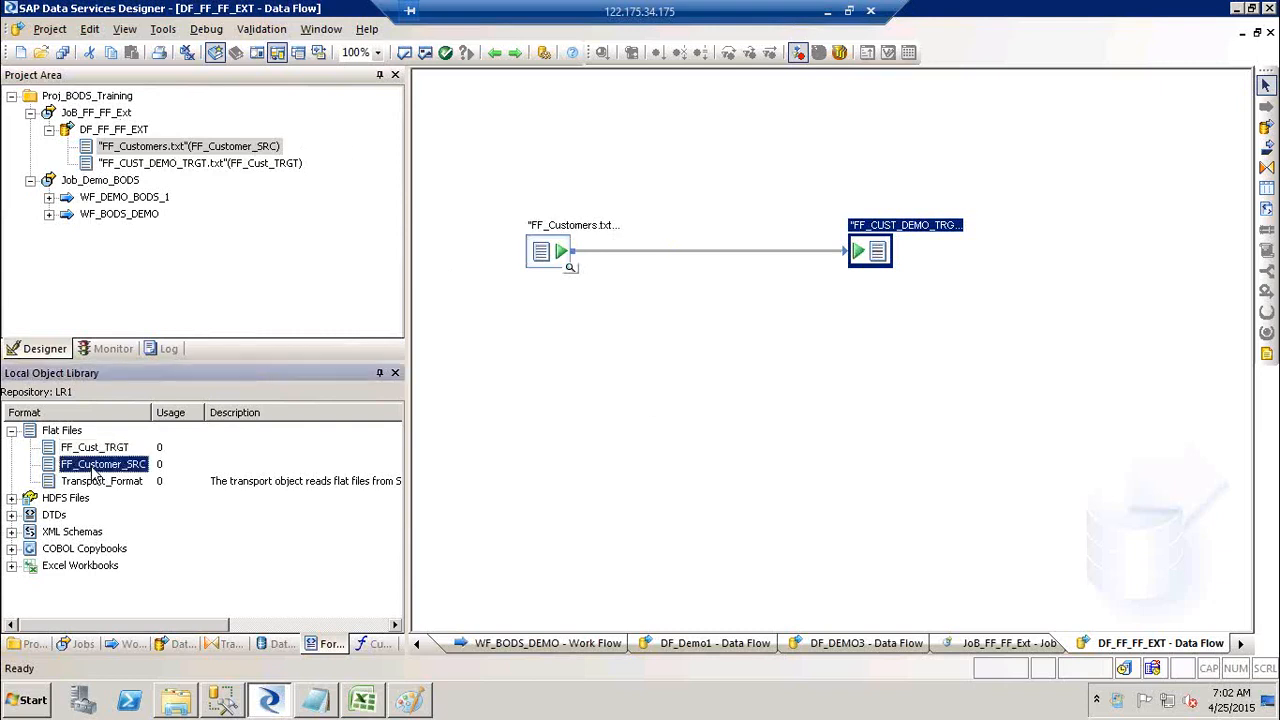
right_click(95, 473)
left_click(120, 36)
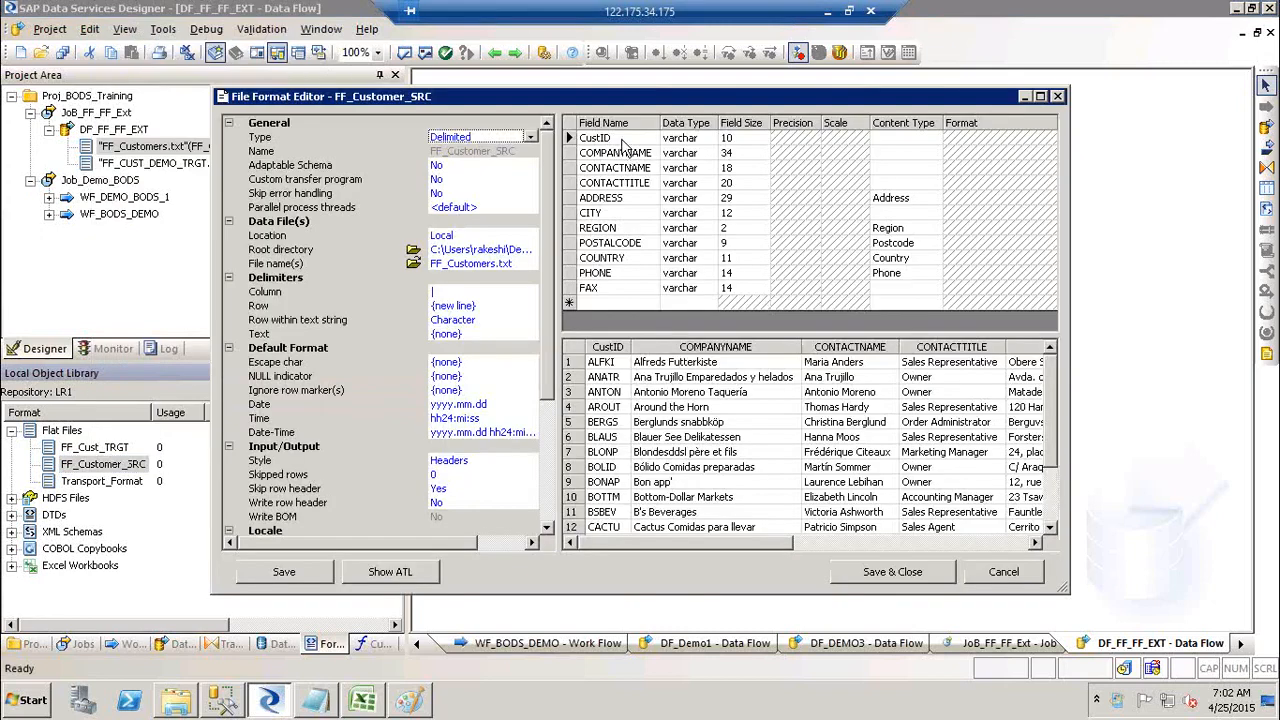
left_click(1060, 97)
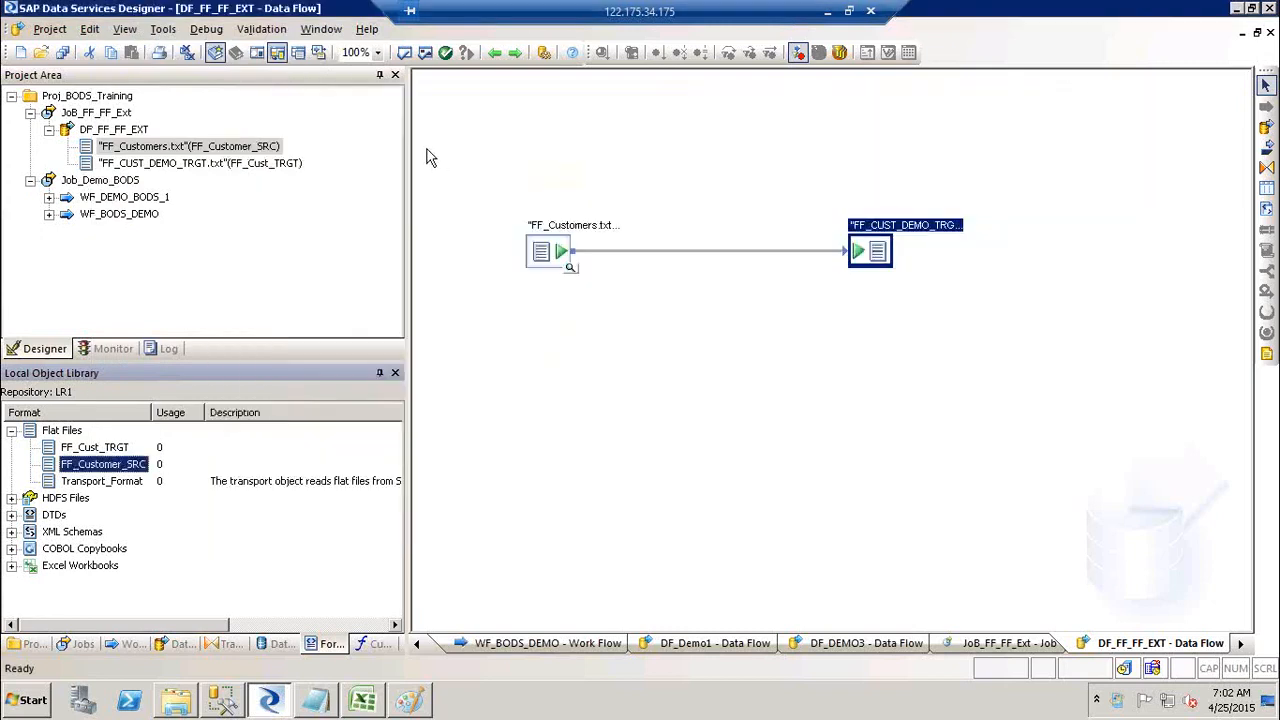
left_click(106, 113)
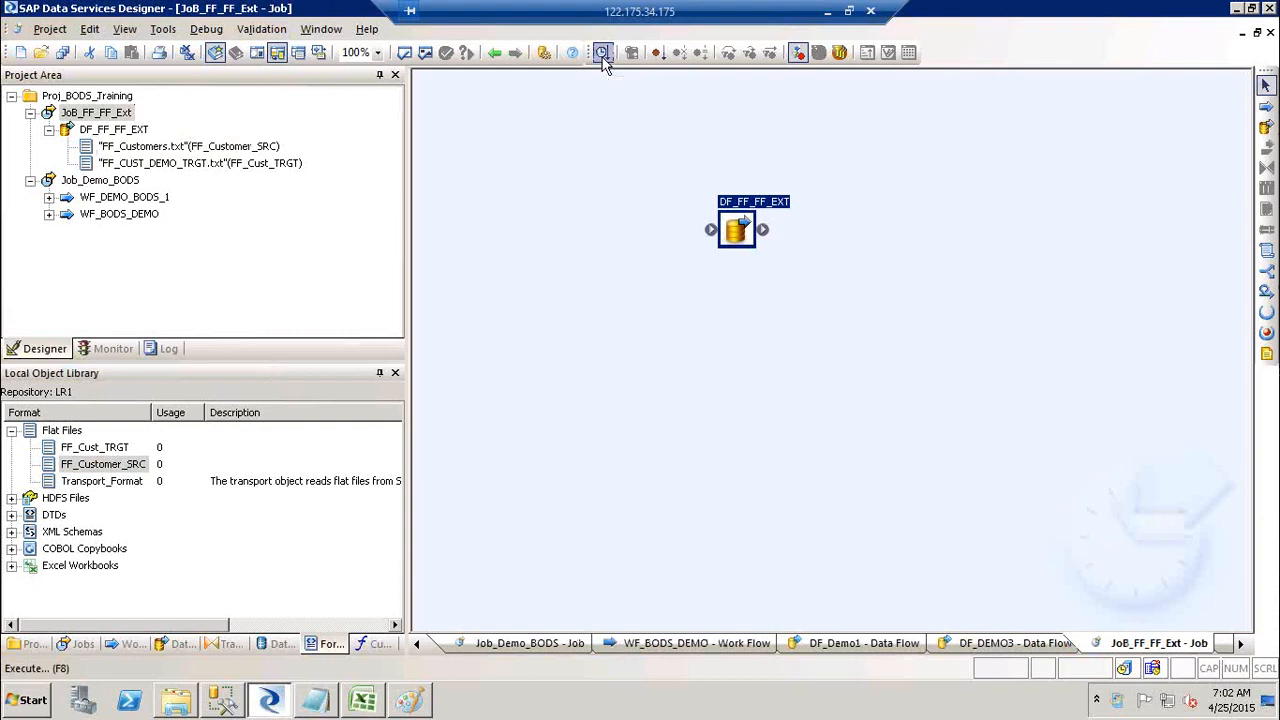
Step: Execute JoB_FF_FF_Ext, saving all changes first
left_click(96, 112)
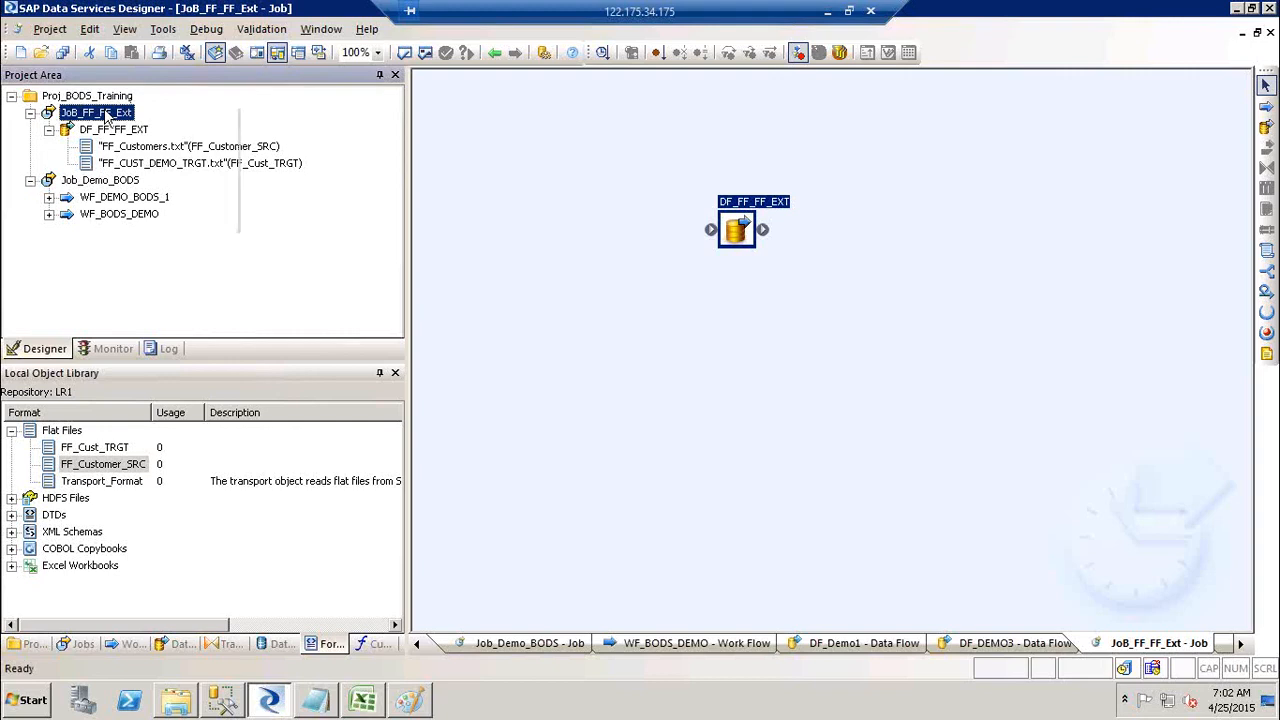
right_click(106, 116)
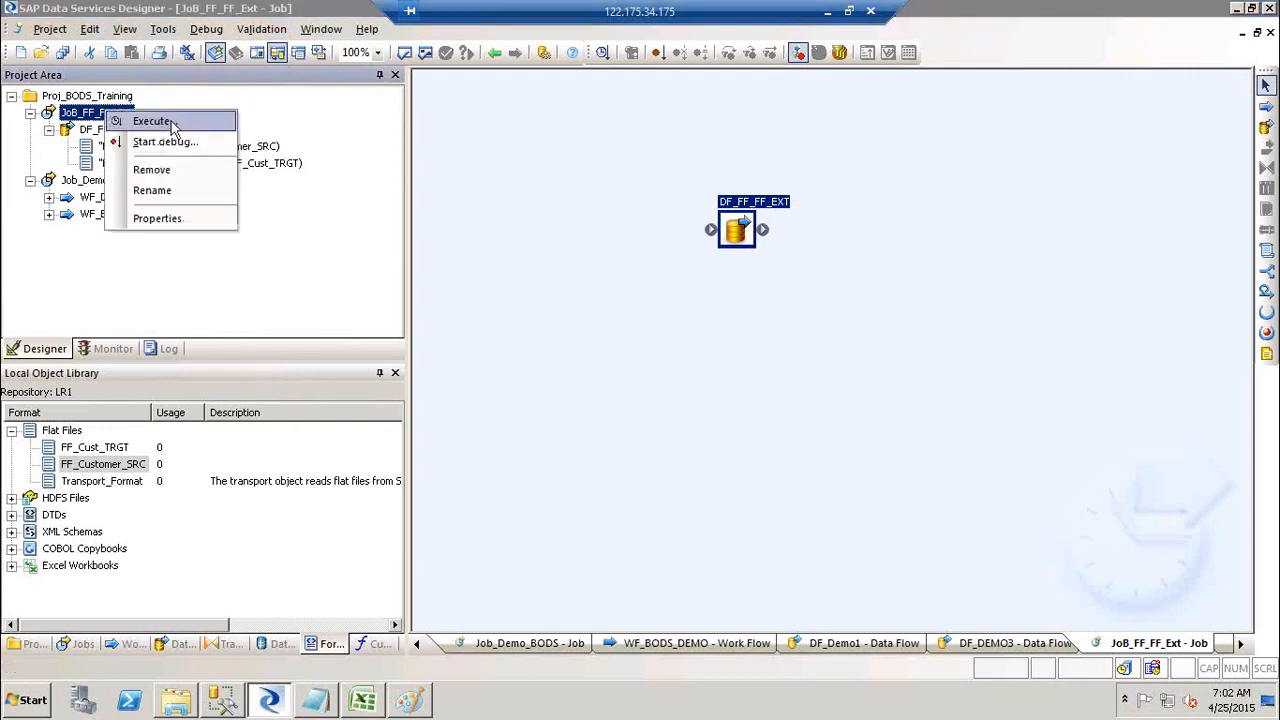
left_click(152, 121)
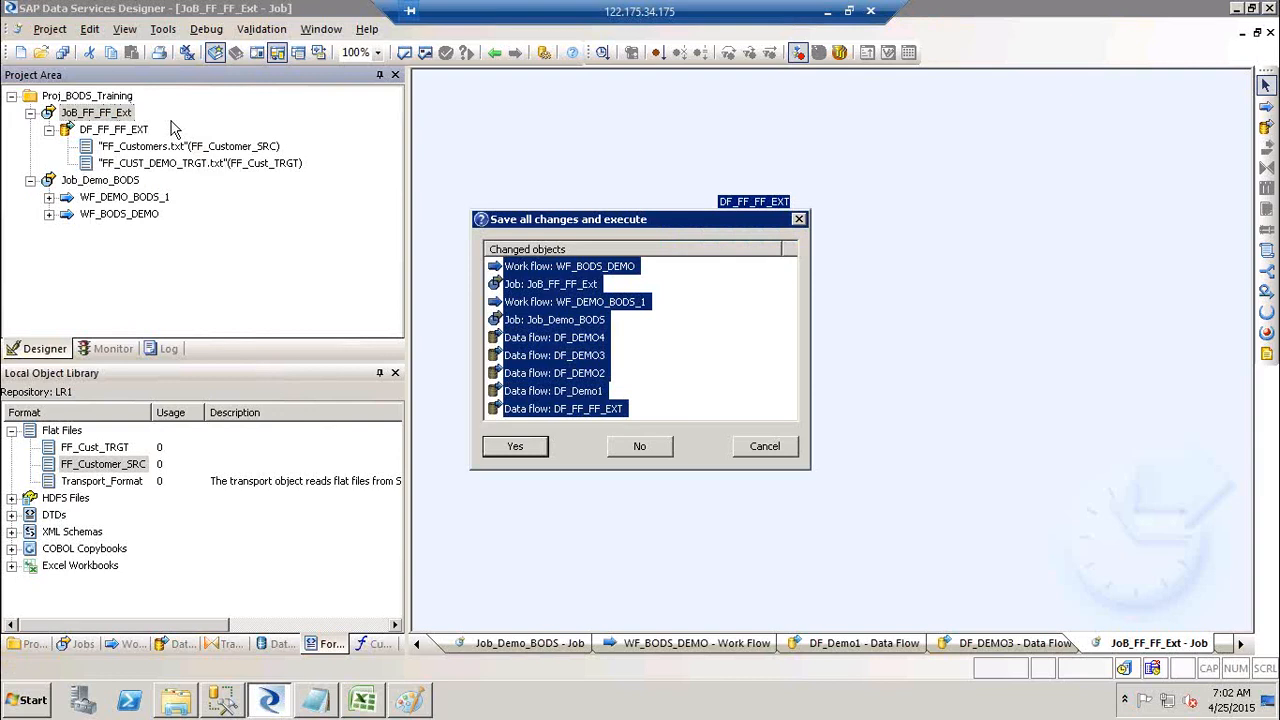
left_click(512, 455)
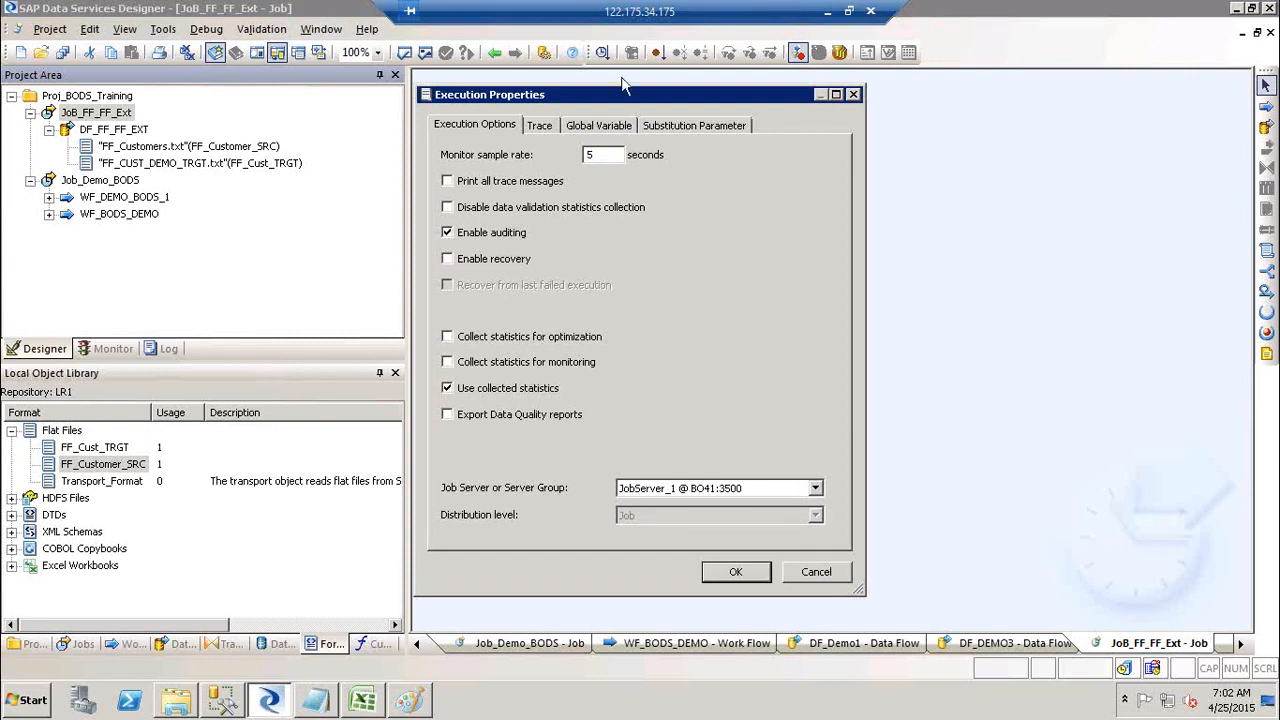
Step: Run it on JobServer_1 @ BO41:3500 and check the log for successful completion
left_click_drag(599, 94, 715, 100)
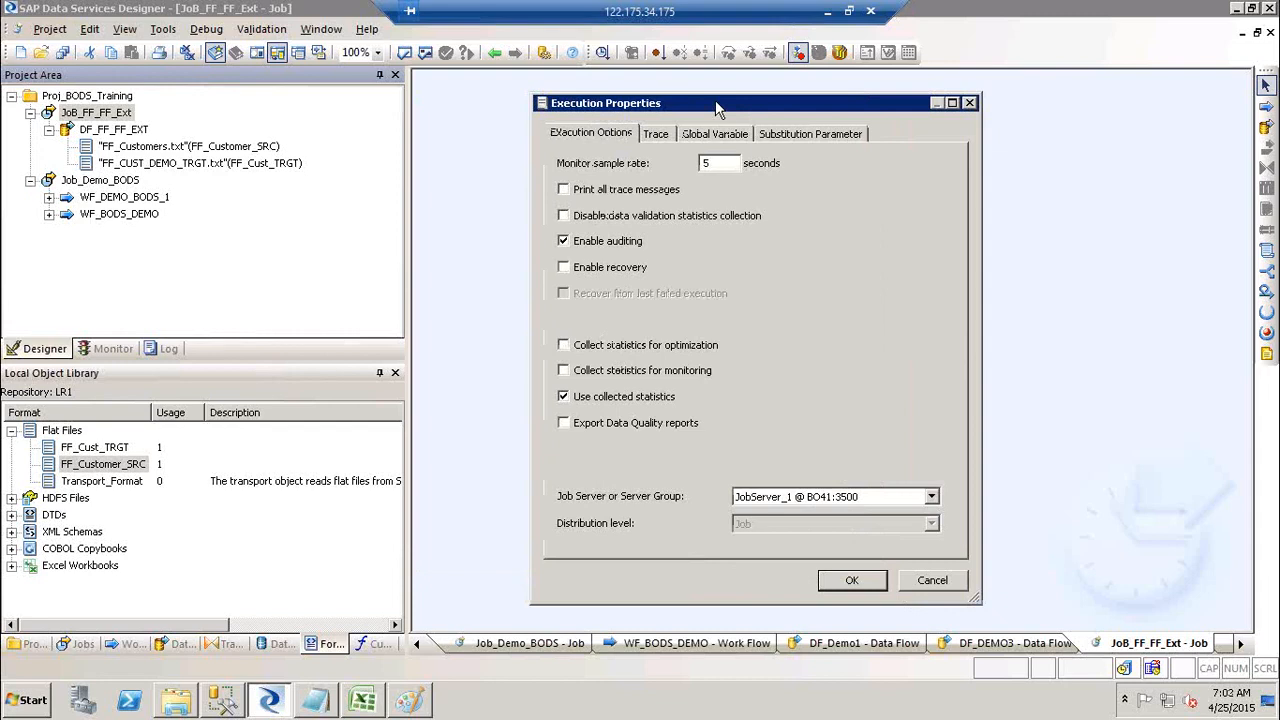
left_click(812, 497)
left_click(812, 514)
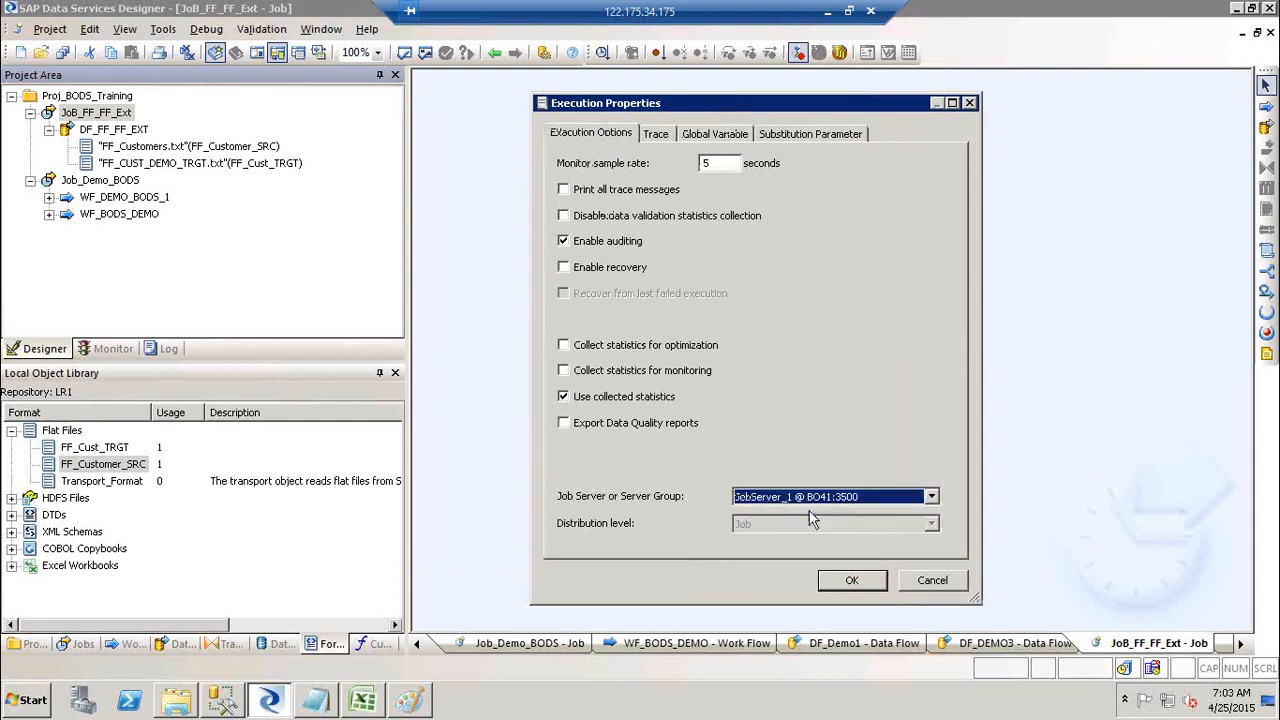
left_click(852, 580)
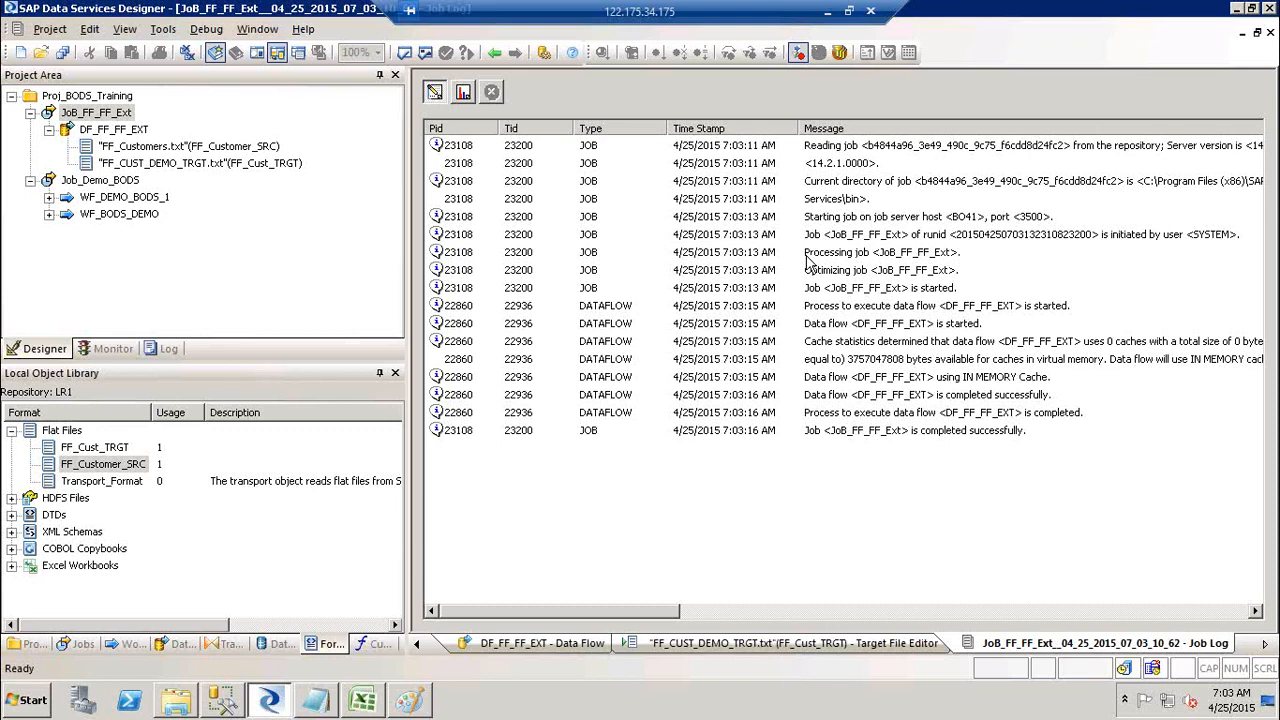
left_click(107, 353)
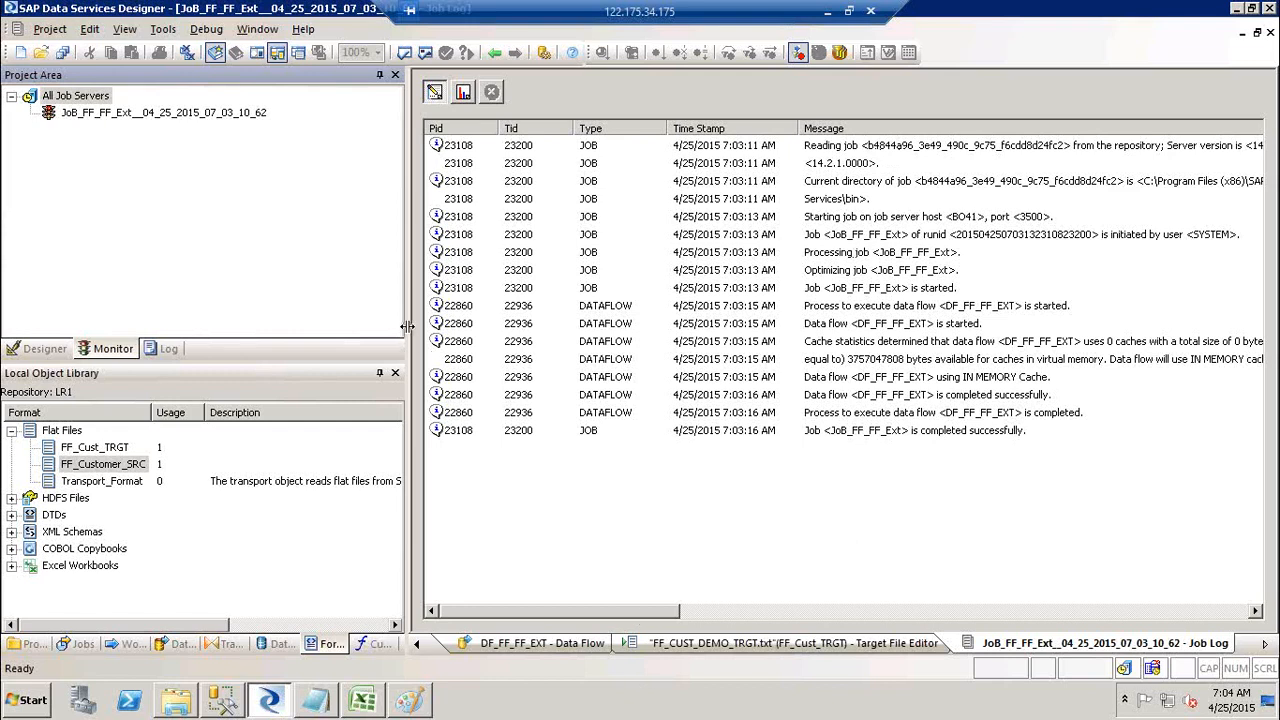
Step: Widen the job log pane, select its first message row and scroll the log sideways
left_click_drag(408, 335, 297, 306)
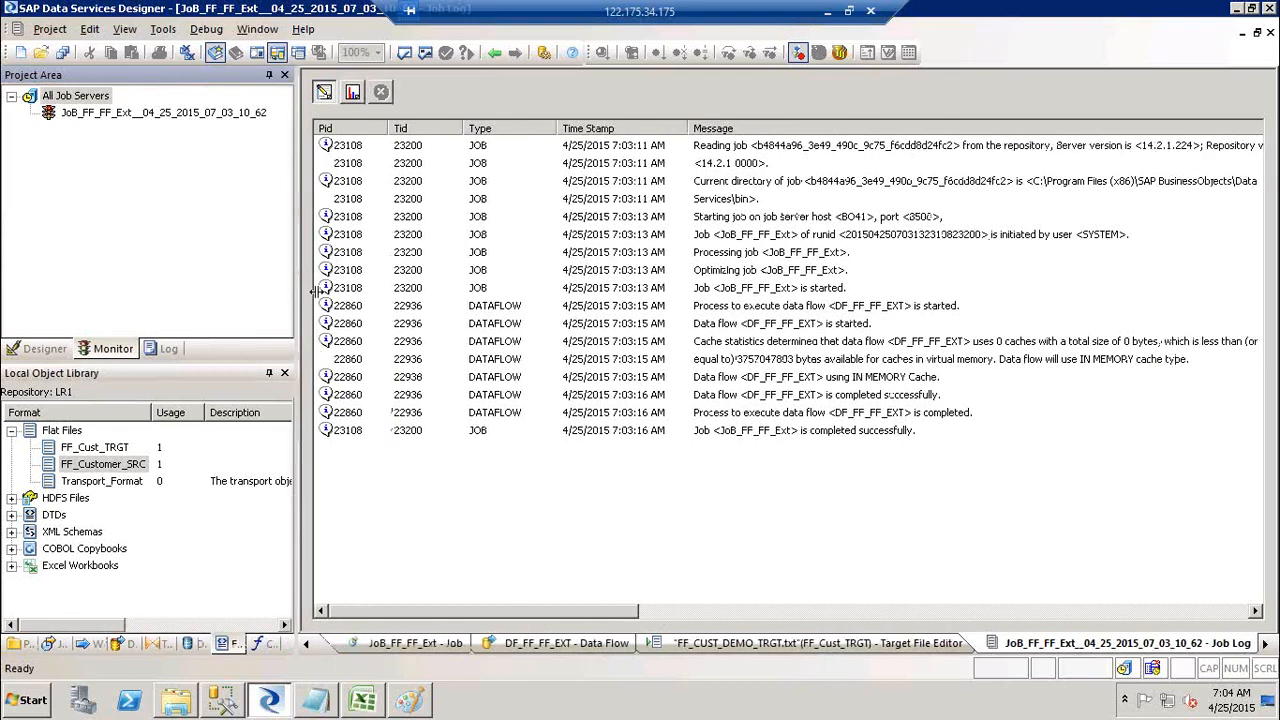
left_click(925, 148)
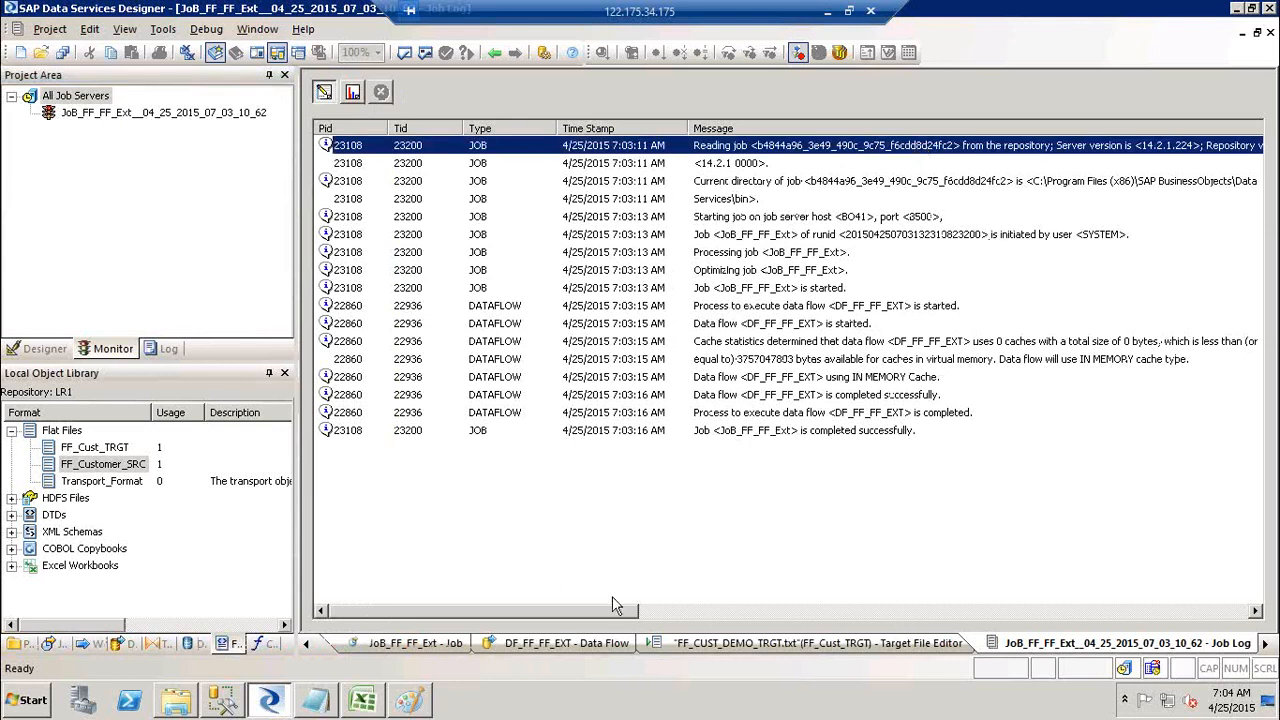
left_click_drag(613, 606, 641, 610)
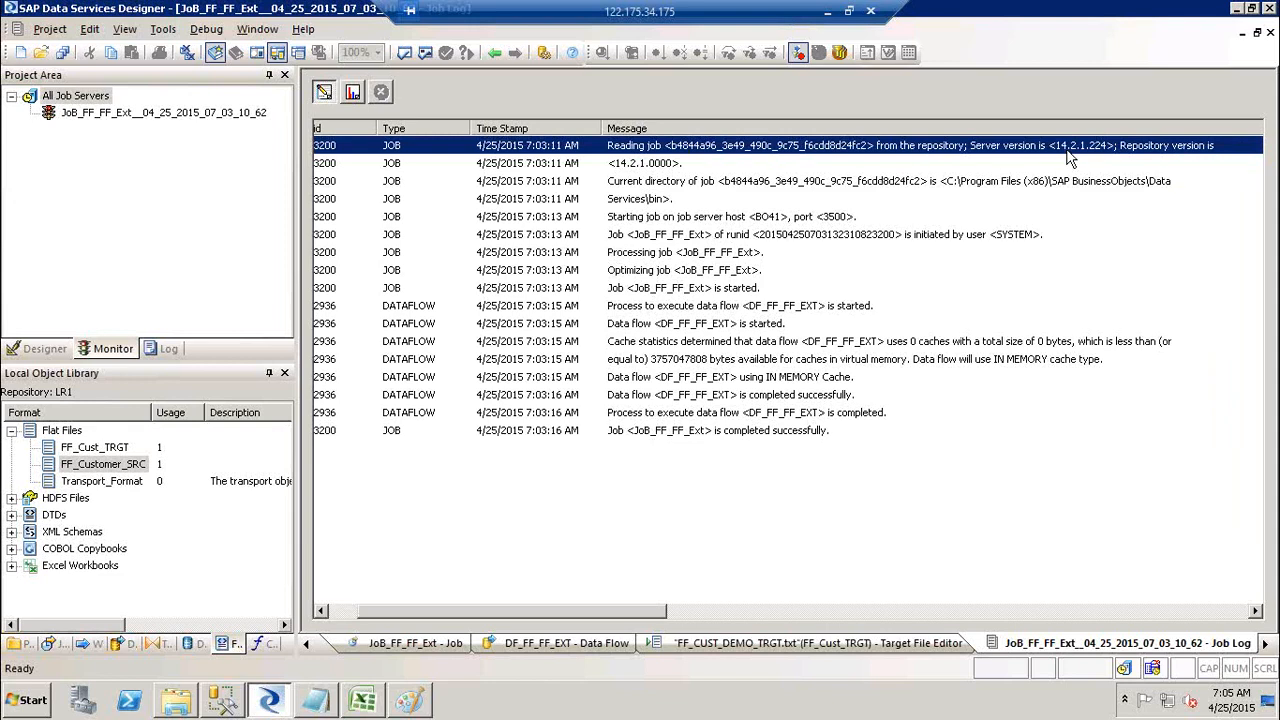
left_click(655, 190)
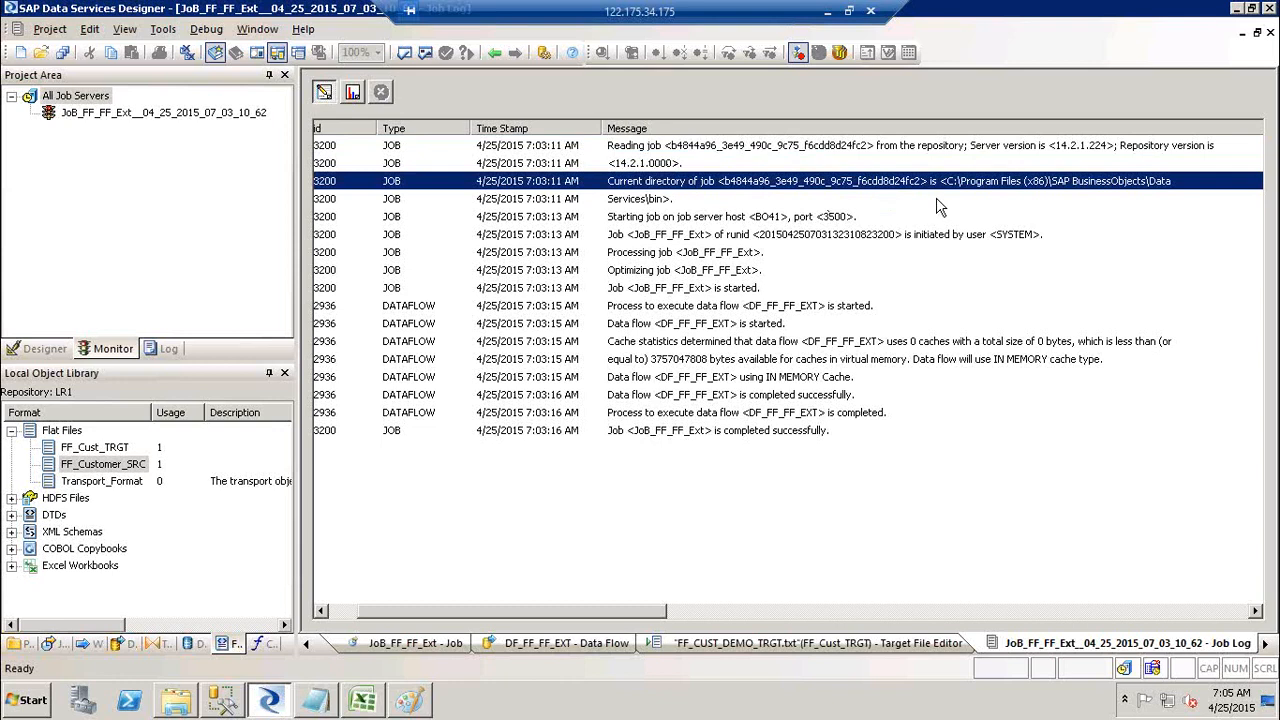
left_click(661, 200)
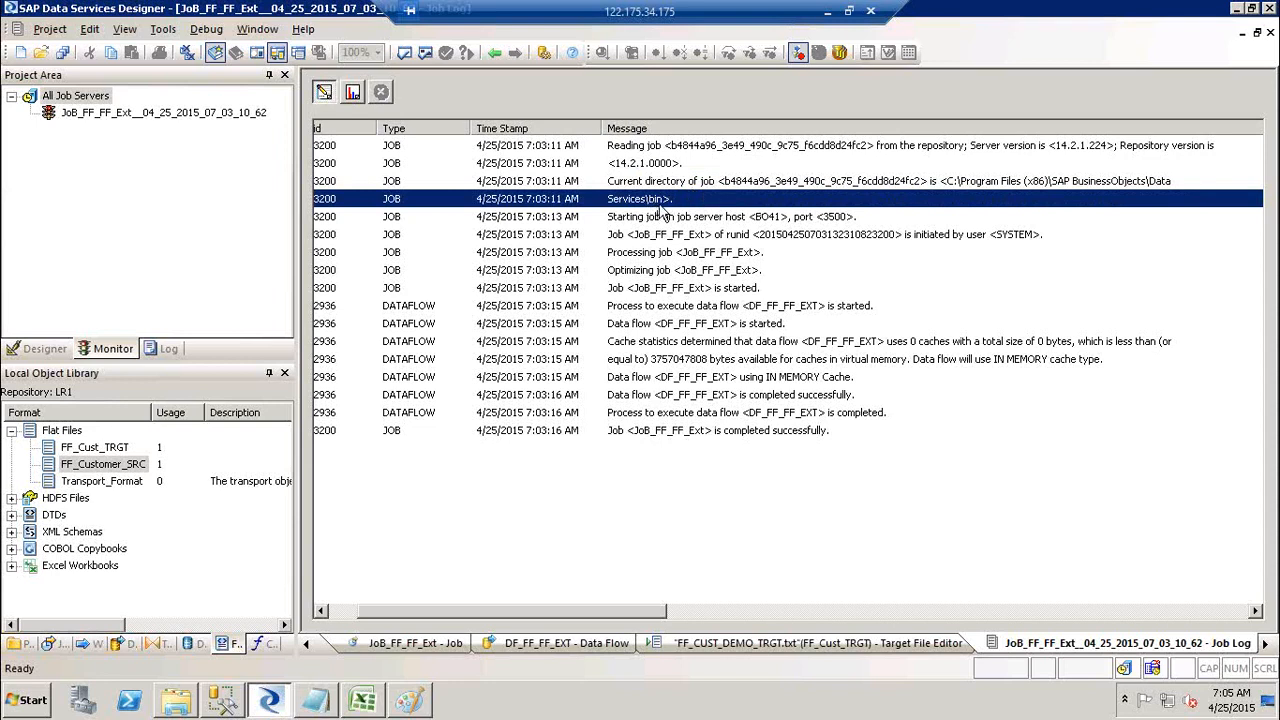
left_click(660, 218)
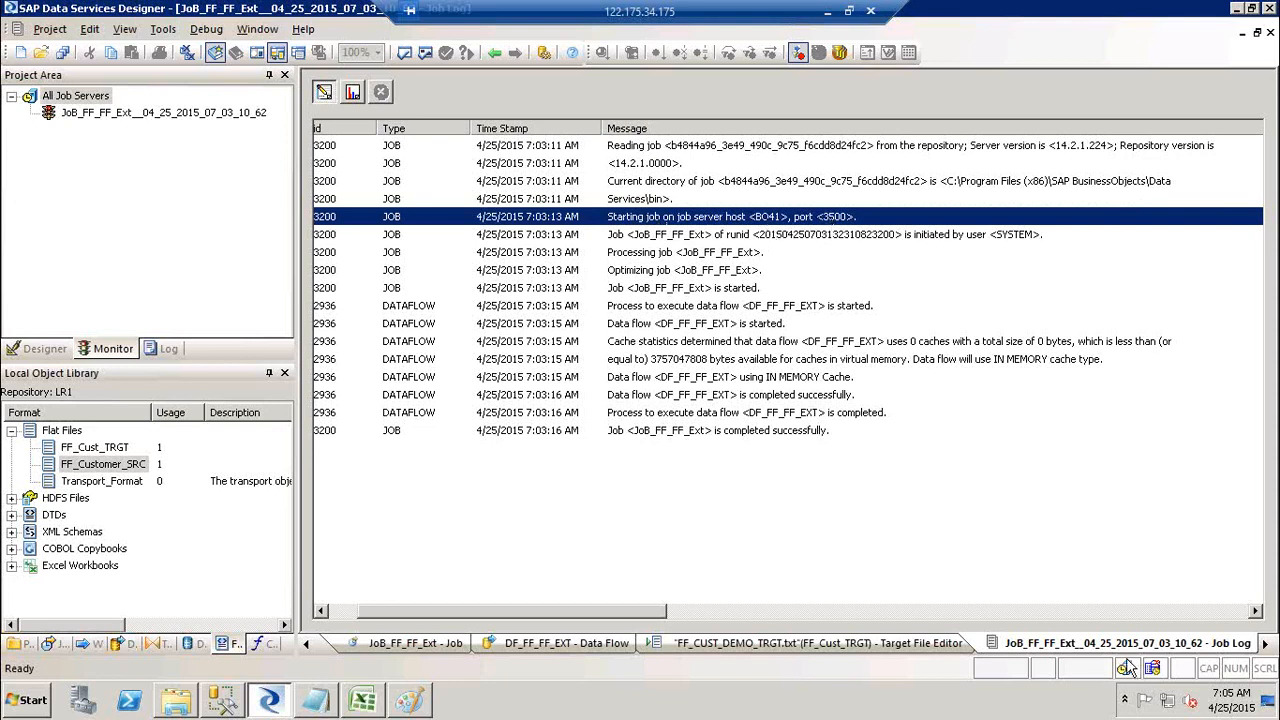
mouse_move(1128, 675)
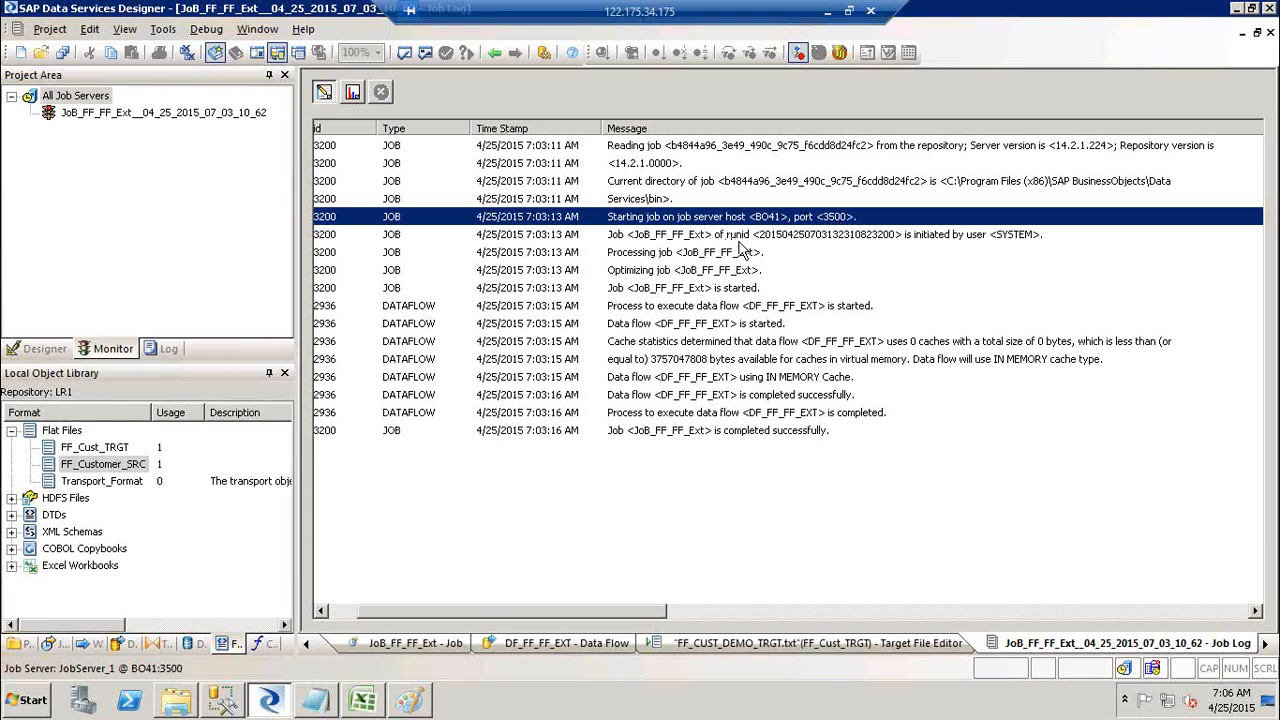
left_click(953, 238)
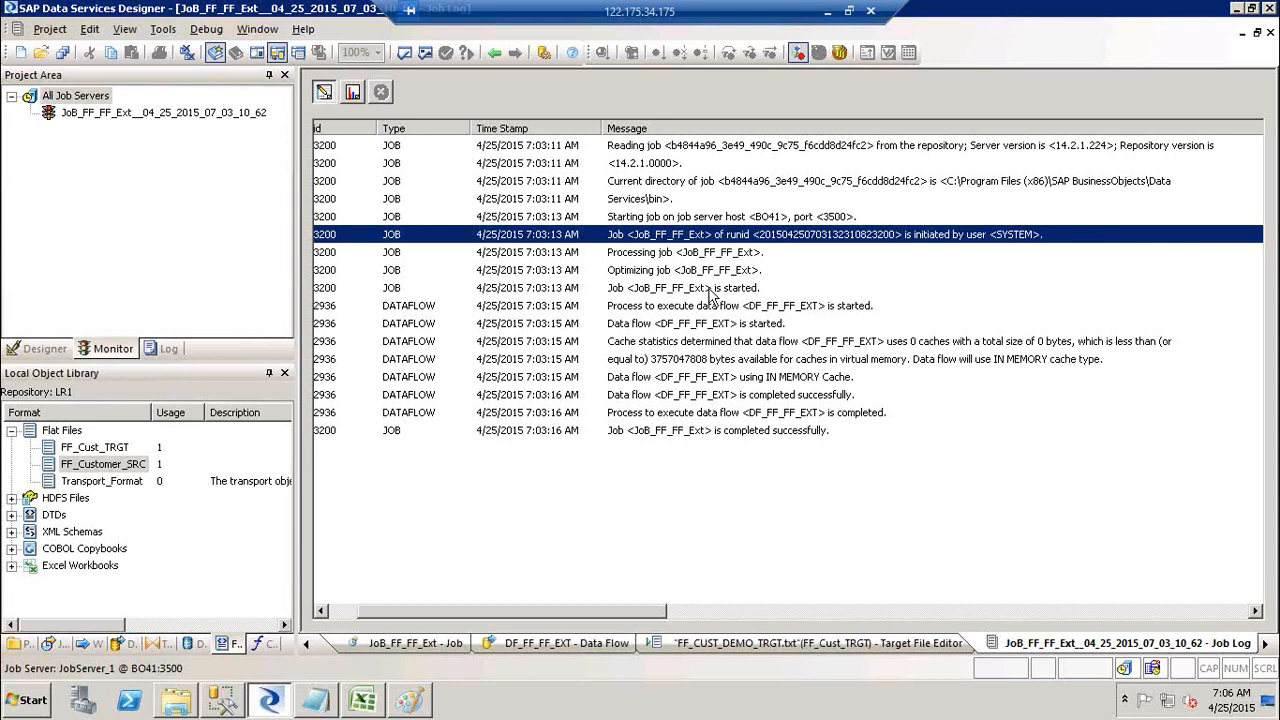
left_click(711, 290, "shift")
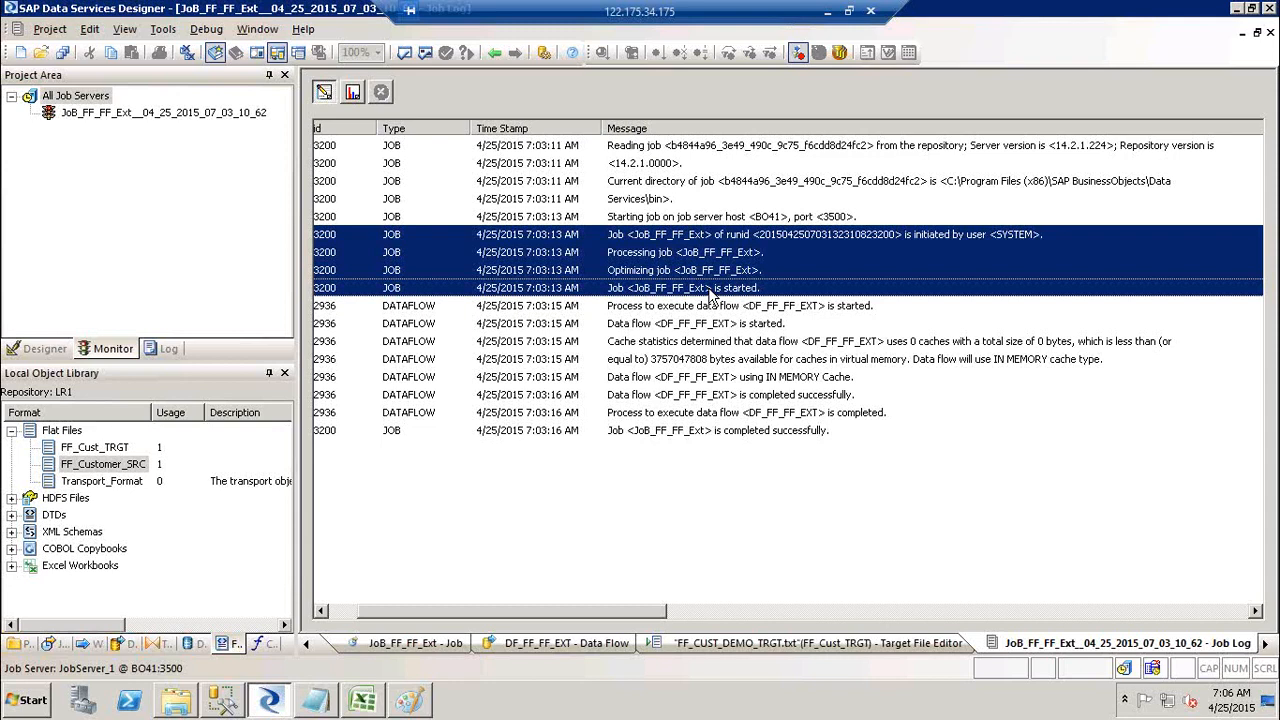
Step: Launch mspaint and draw three rectangles: tall left, tall right, small middle
key("super+r")
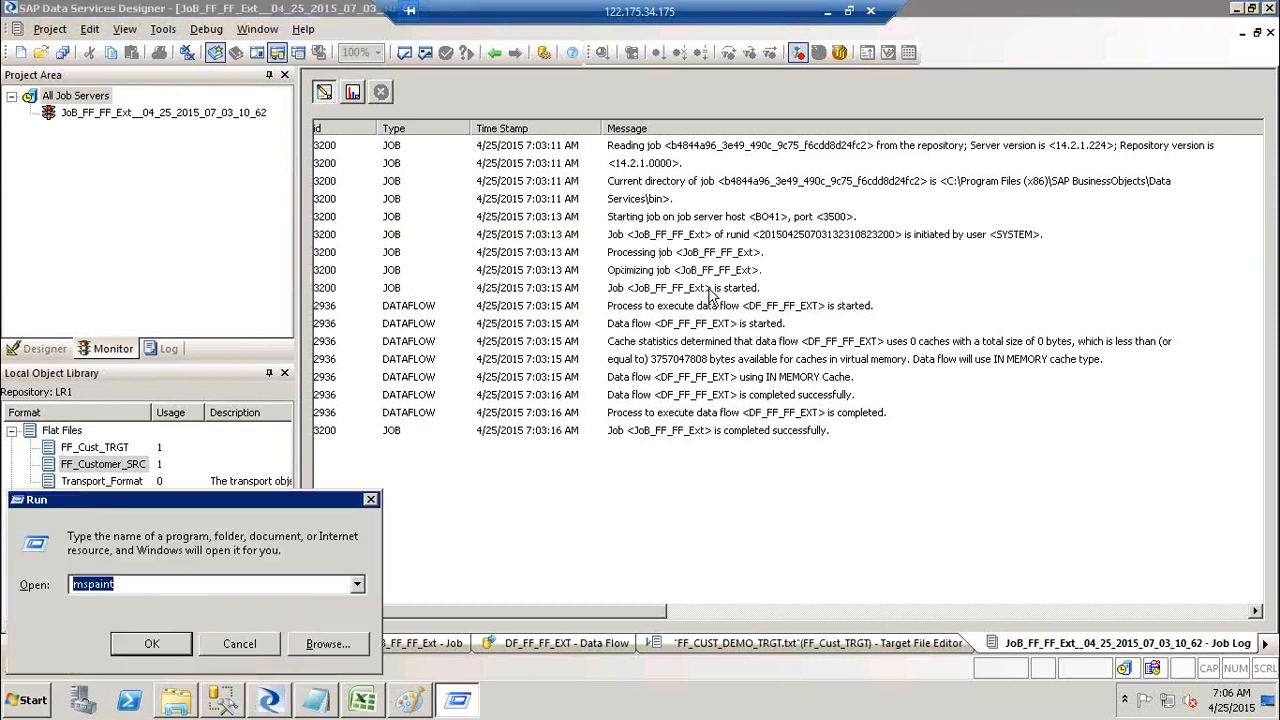
key("Return")
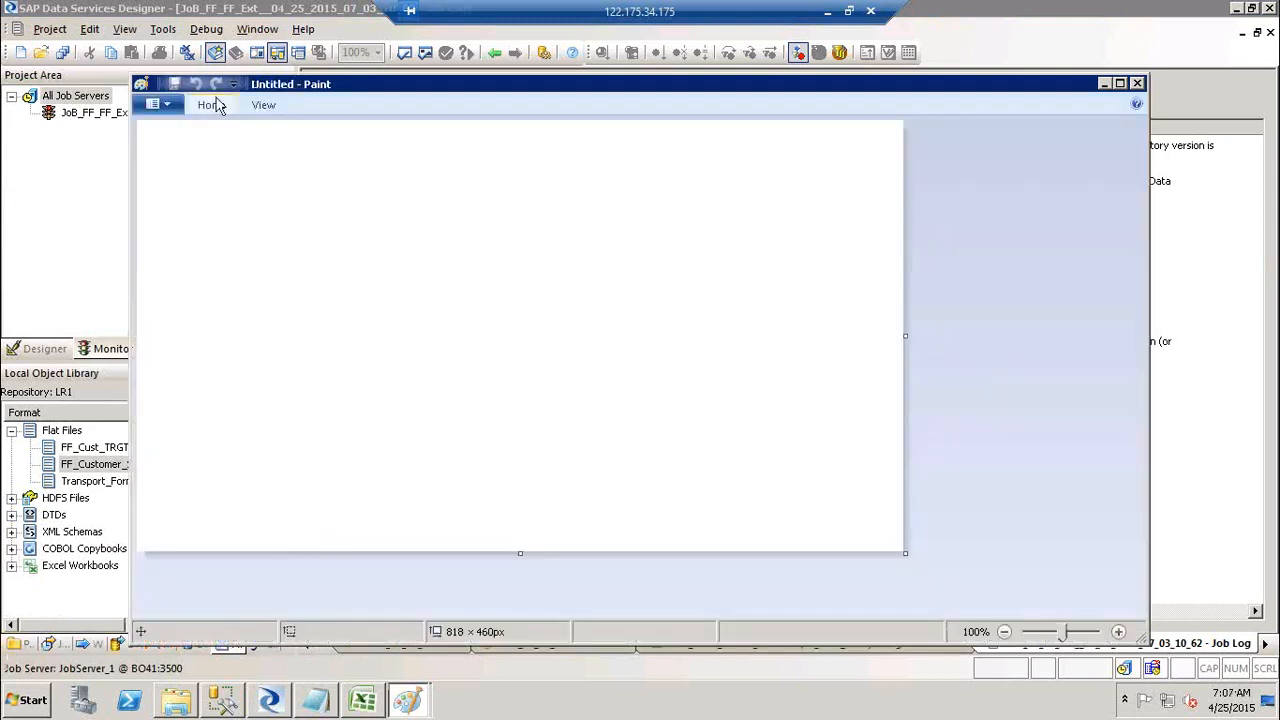
left_click(211, 105)
left_click(546, 142)
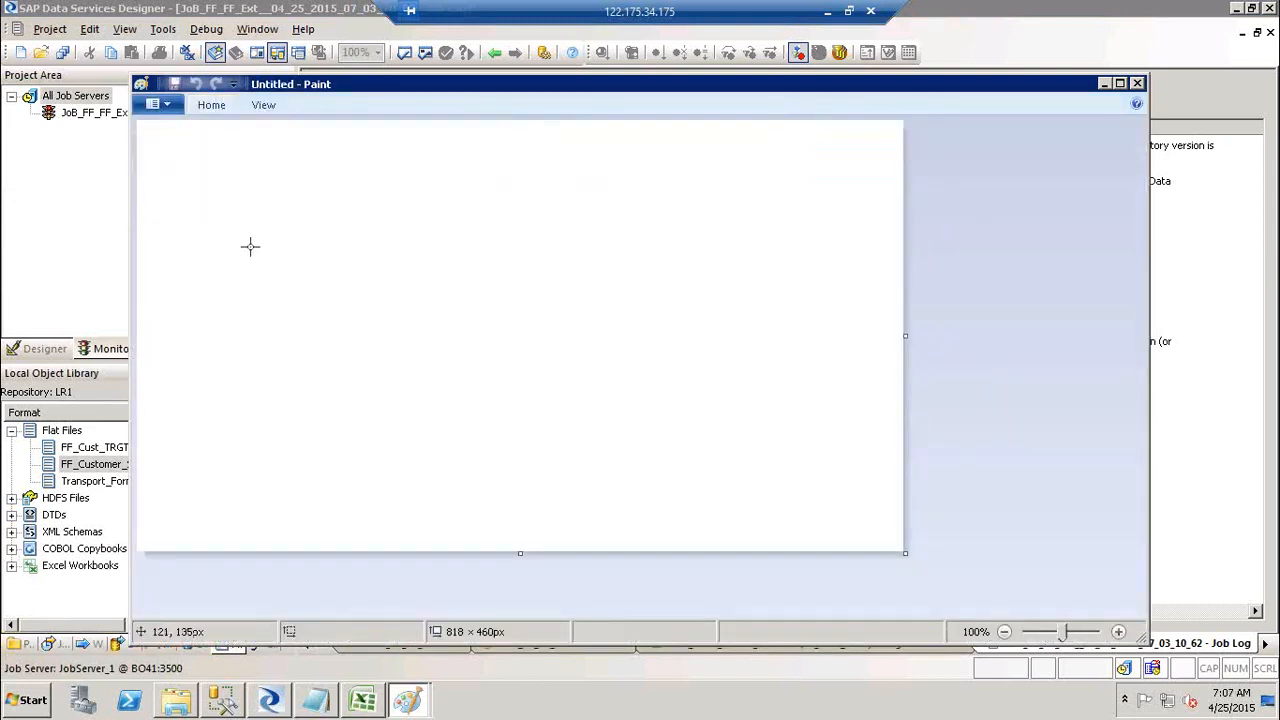
left_click_drag(249, 246, 367, 433)
left_click_drag(678, 235, 767, 416)
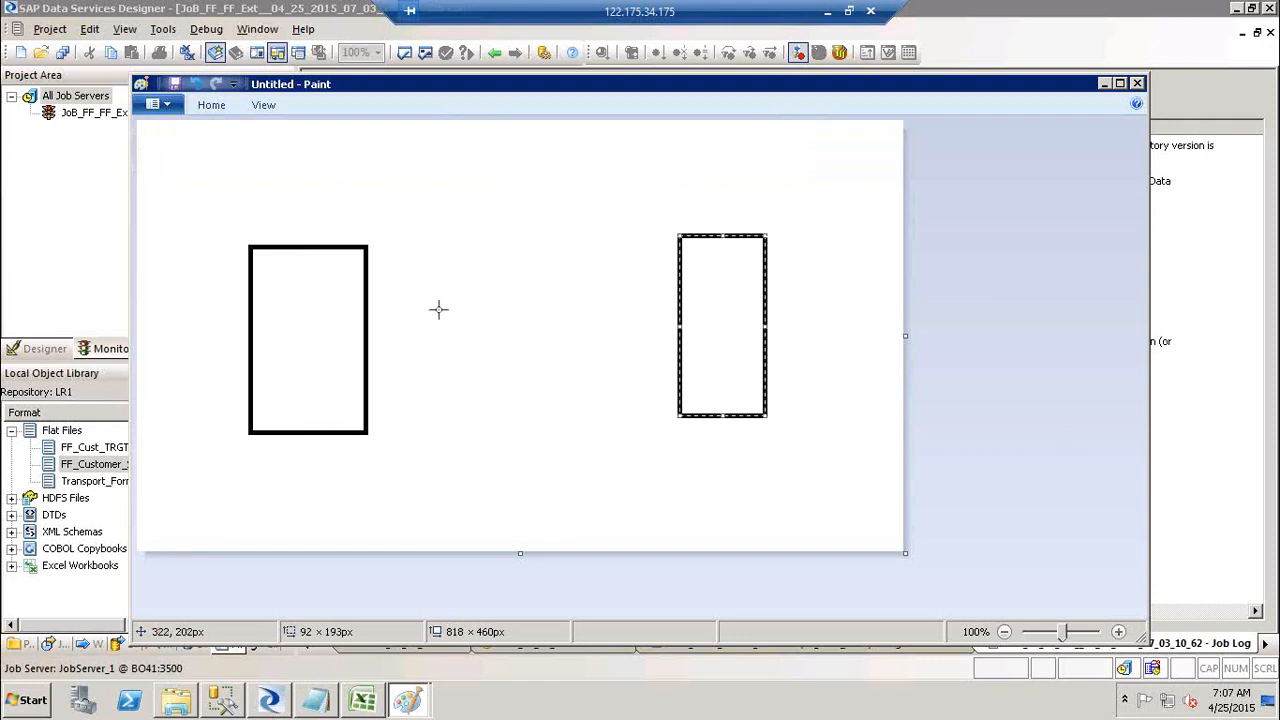
left_click_drag(437, 309, 602, 365)
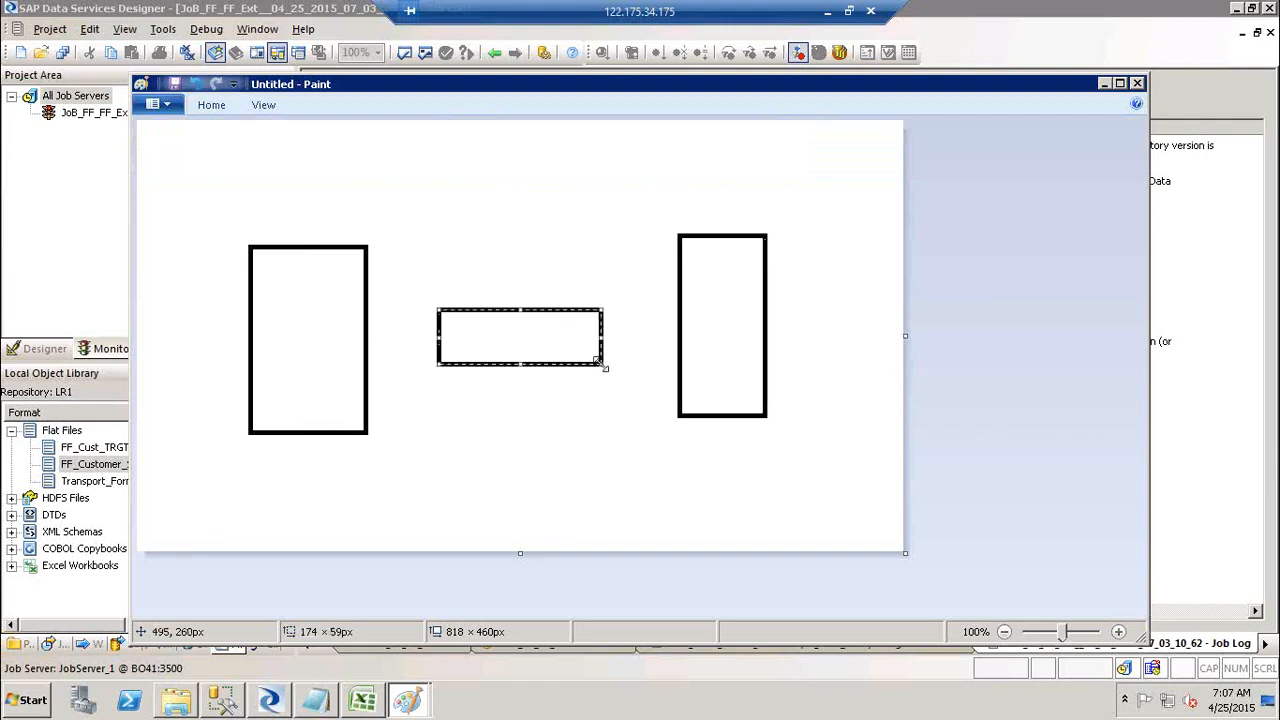
Step: Draw straight lines joining the middle rectangle to the left and right rectangles
left_click(205, 110)
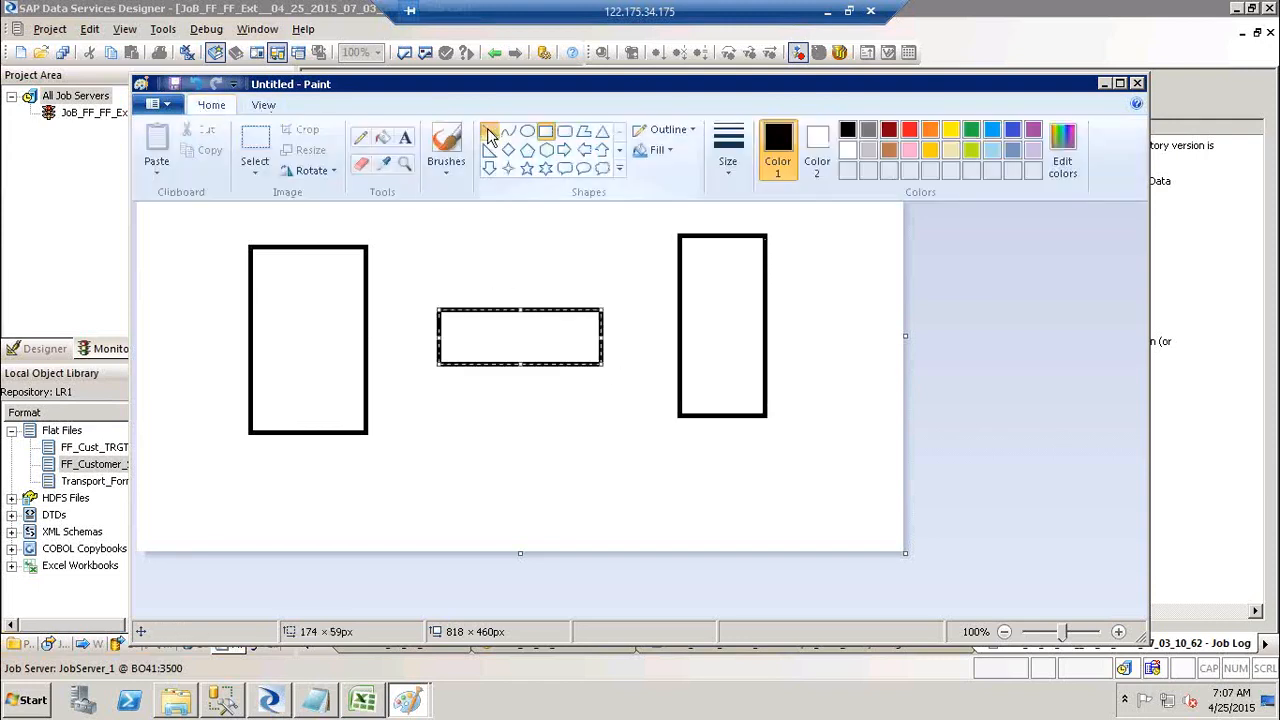
left_click(329, 305)
left_click_drag(329, 309, 487, 334)
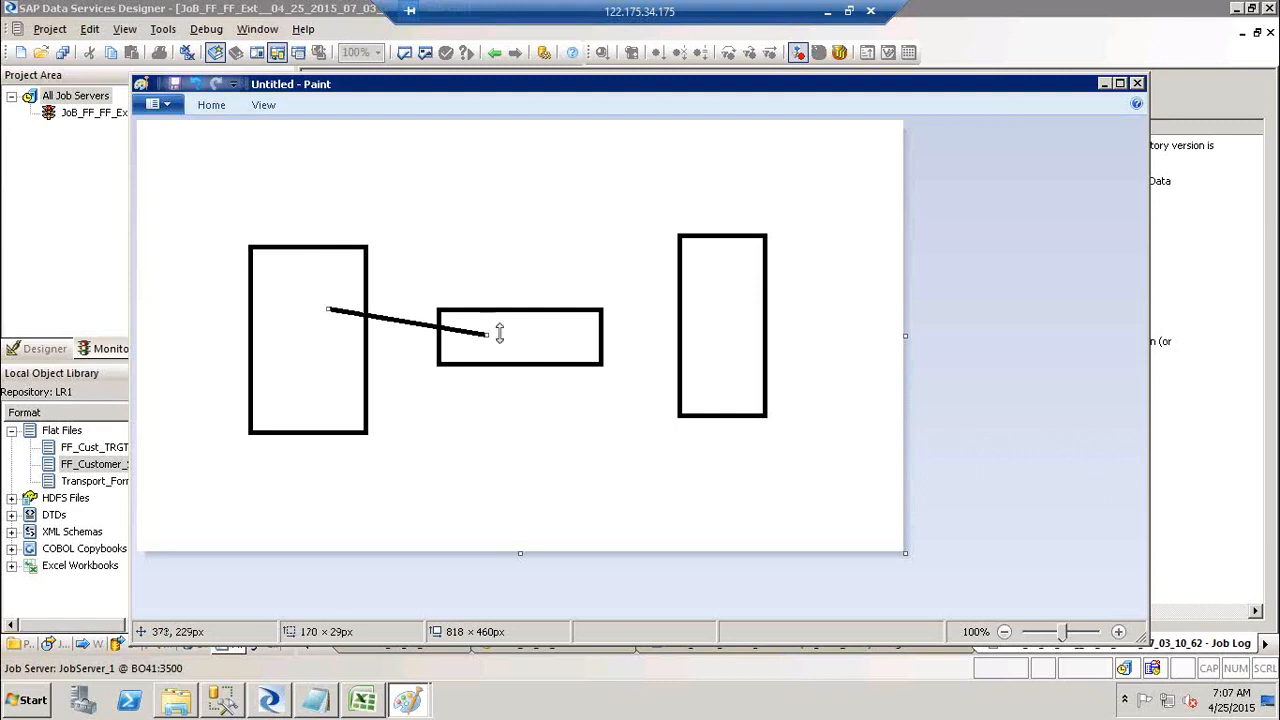
left_click_drag(580, 335, 707, 301)
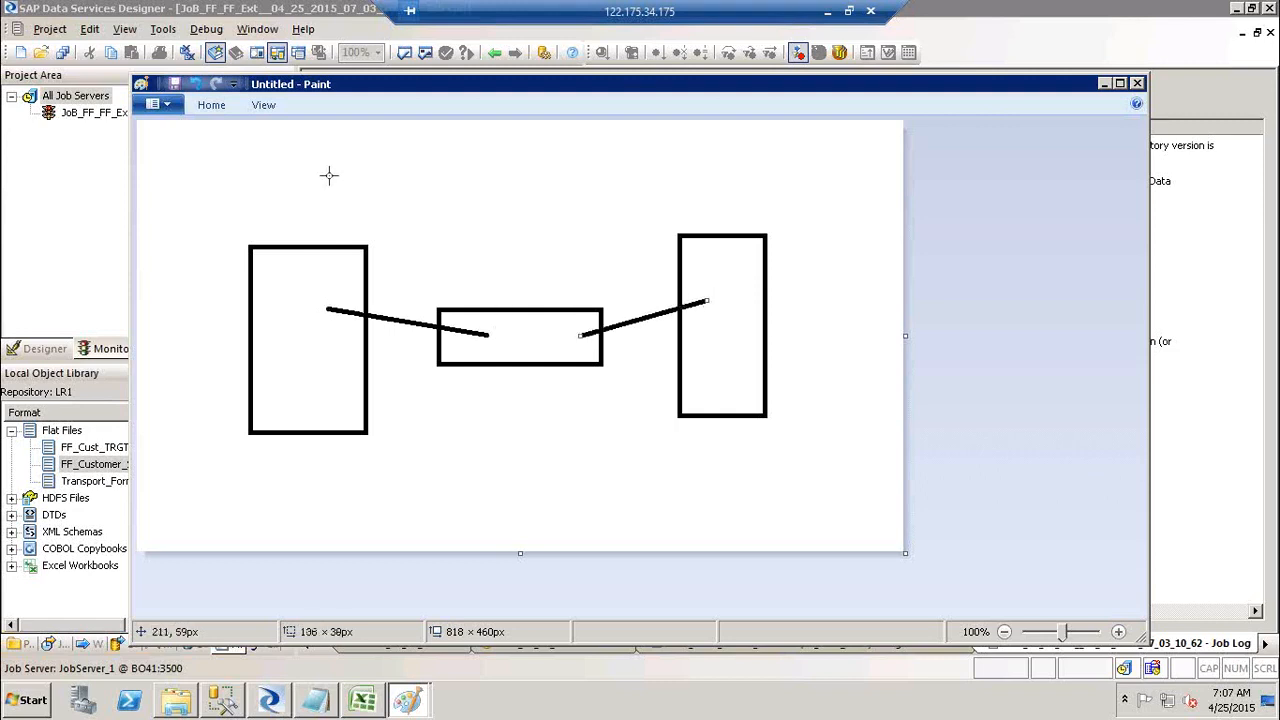
left_click(206, 108)
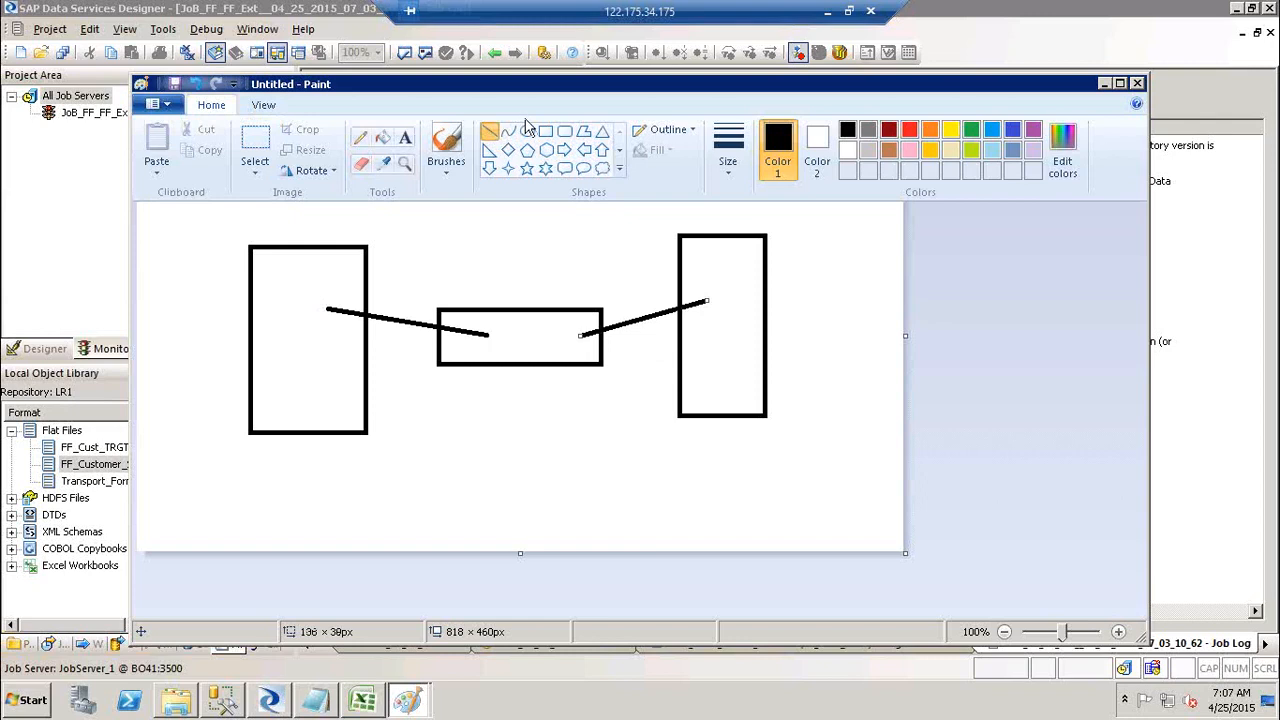
Step: Draw a star outline above the middle rectangle
left_click(533, 173)
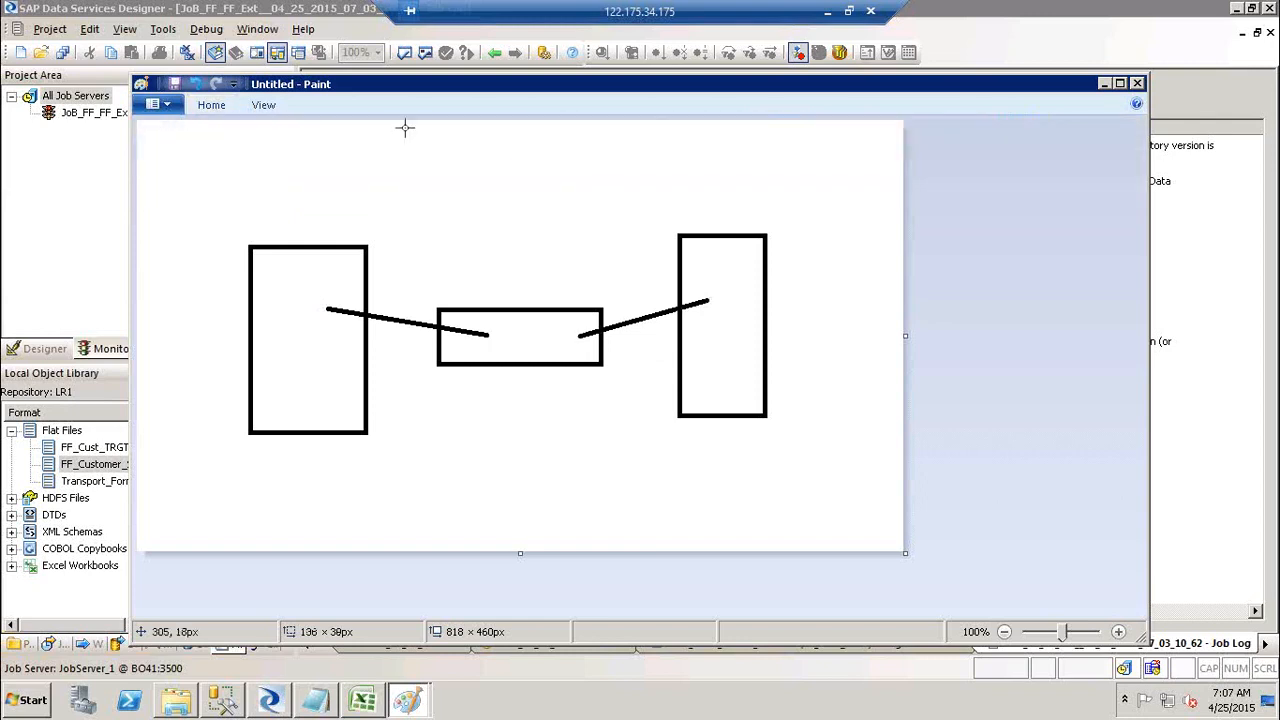
left_click_drag(403, 126, 604, 216)
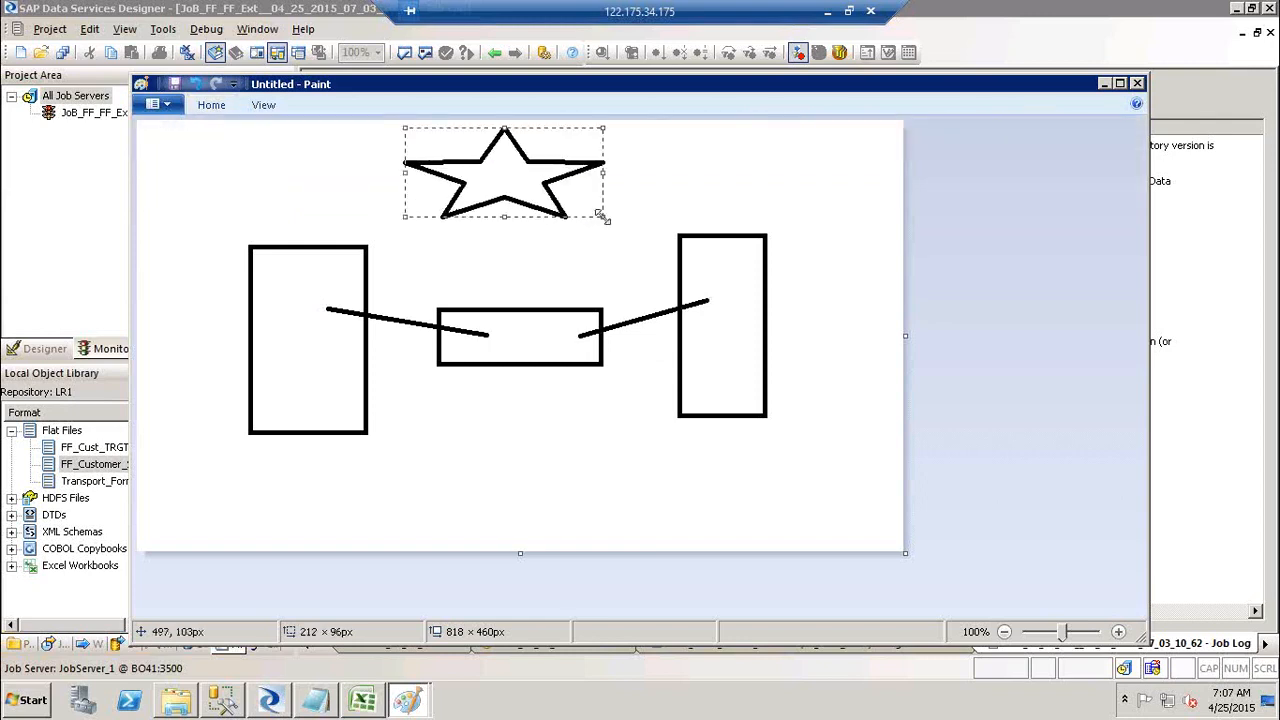
left_click(236, 197)
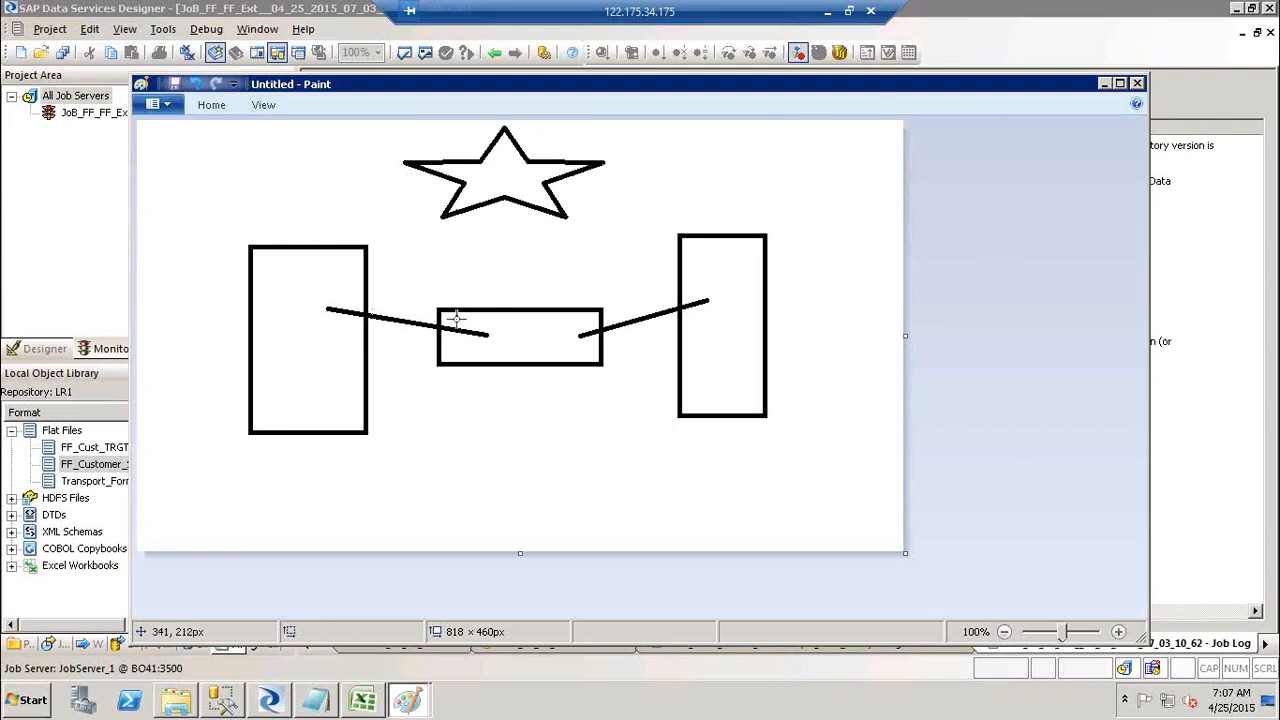
Step: Draw a straight line from the middle rectangle up to the star
left_click(210, 106)
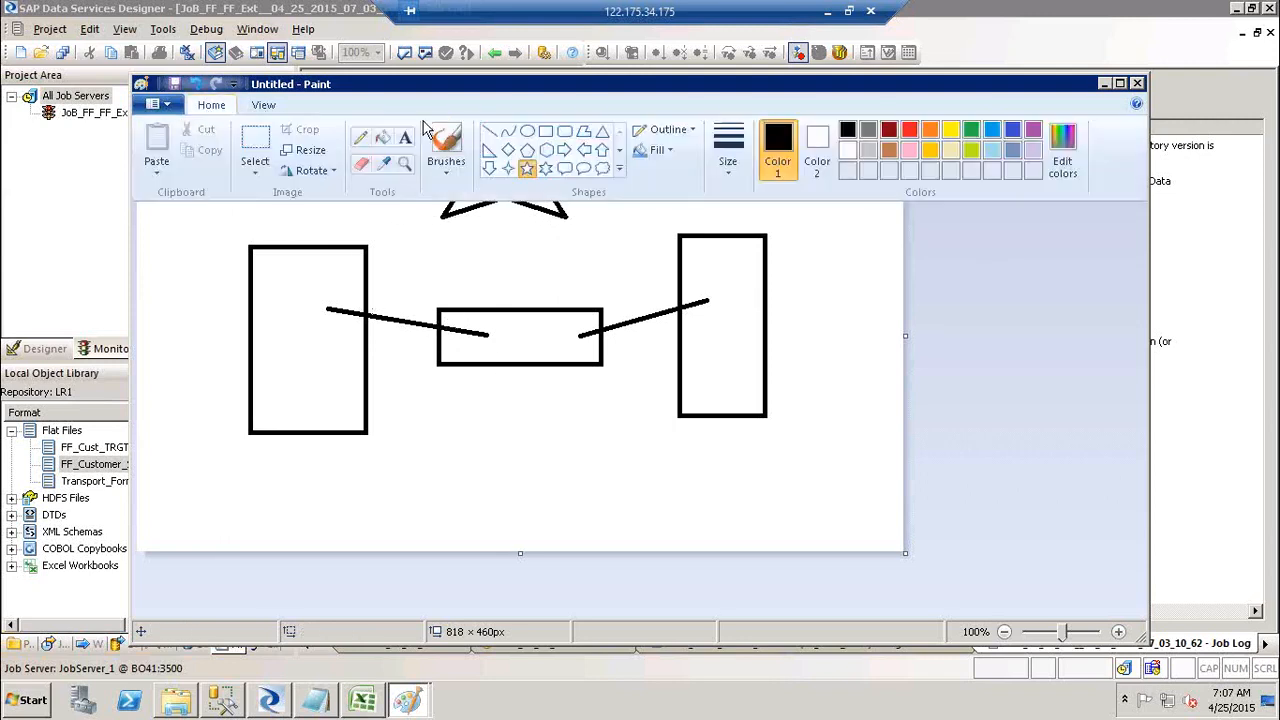
left_click(489, 135)
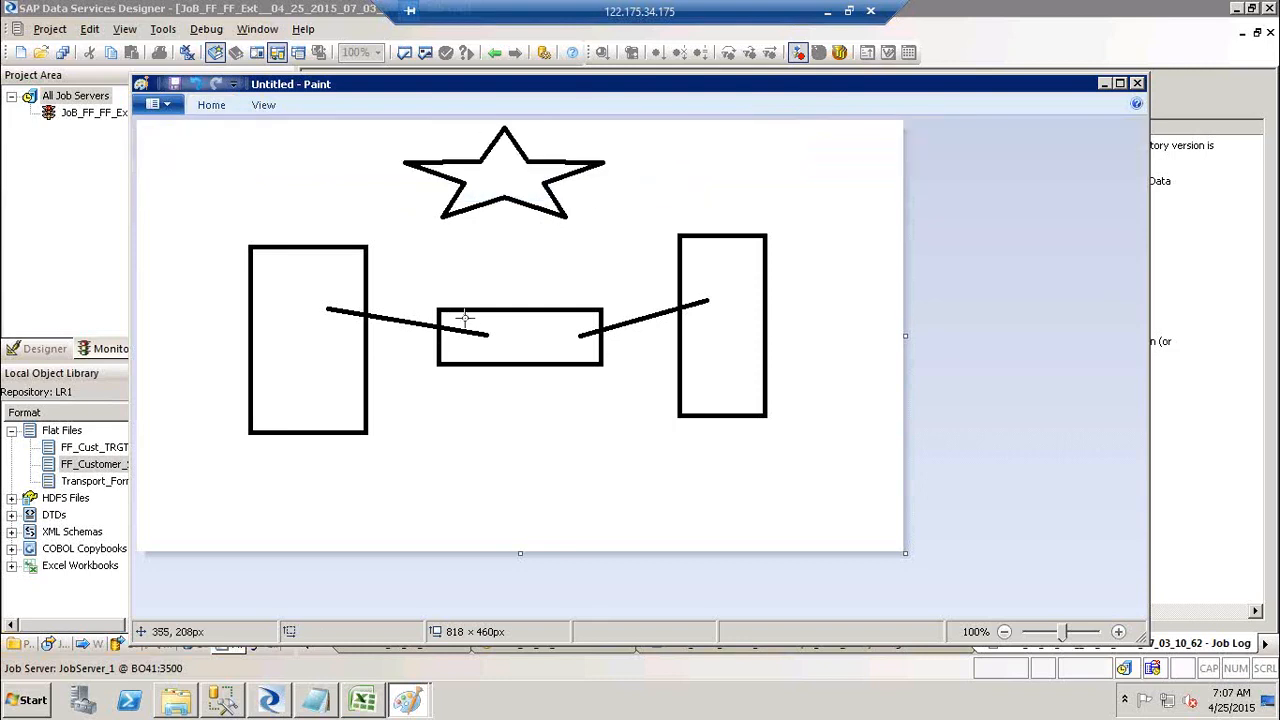
mouse_move(462, 318)
left_mouse_down()
mouse_move(491, 180)
mouse_move(480, 174)
left_mouse_up()
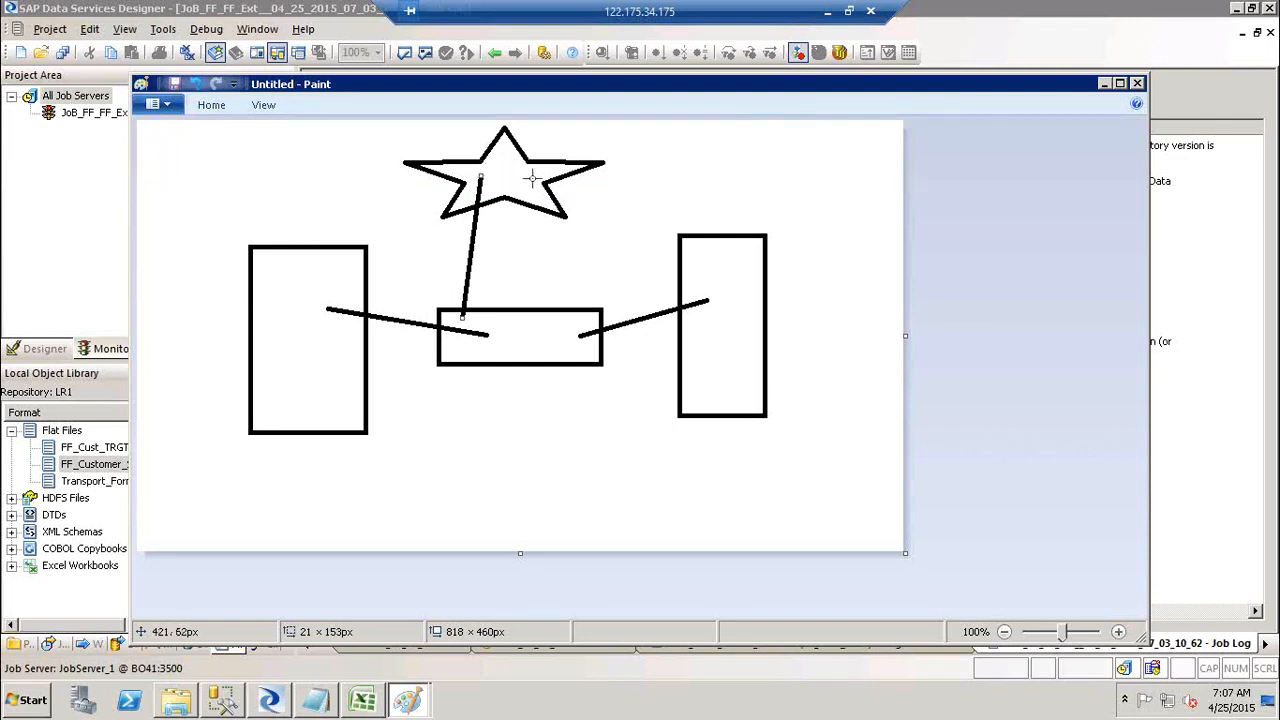
Step: Draw a second line from inside the star down to the middle rectangle's top right
left_click_drag(532, 178, 572, 326)
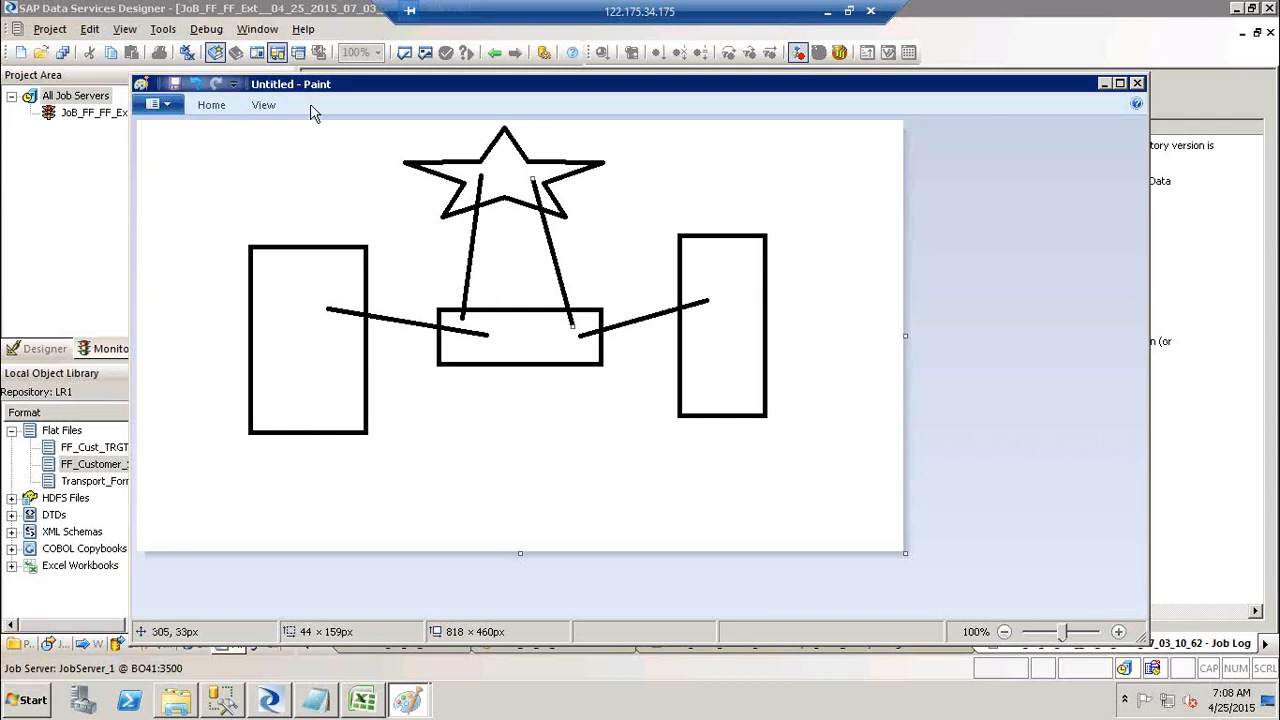
left_click(212, 105)
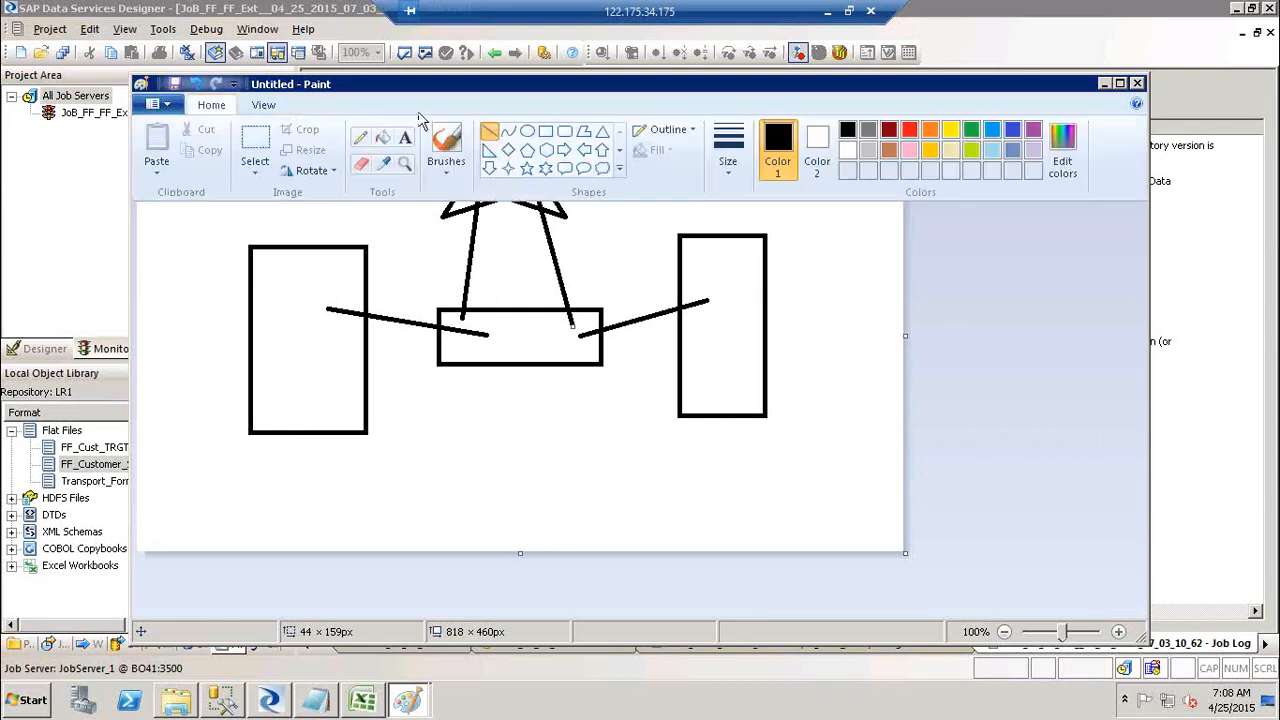
Step: Draw a small rounded rectangle inside the central box, then minimize Paint to reveal the job log
left_click(565, 131)
left_click_drag(488, 325, 545, 353)
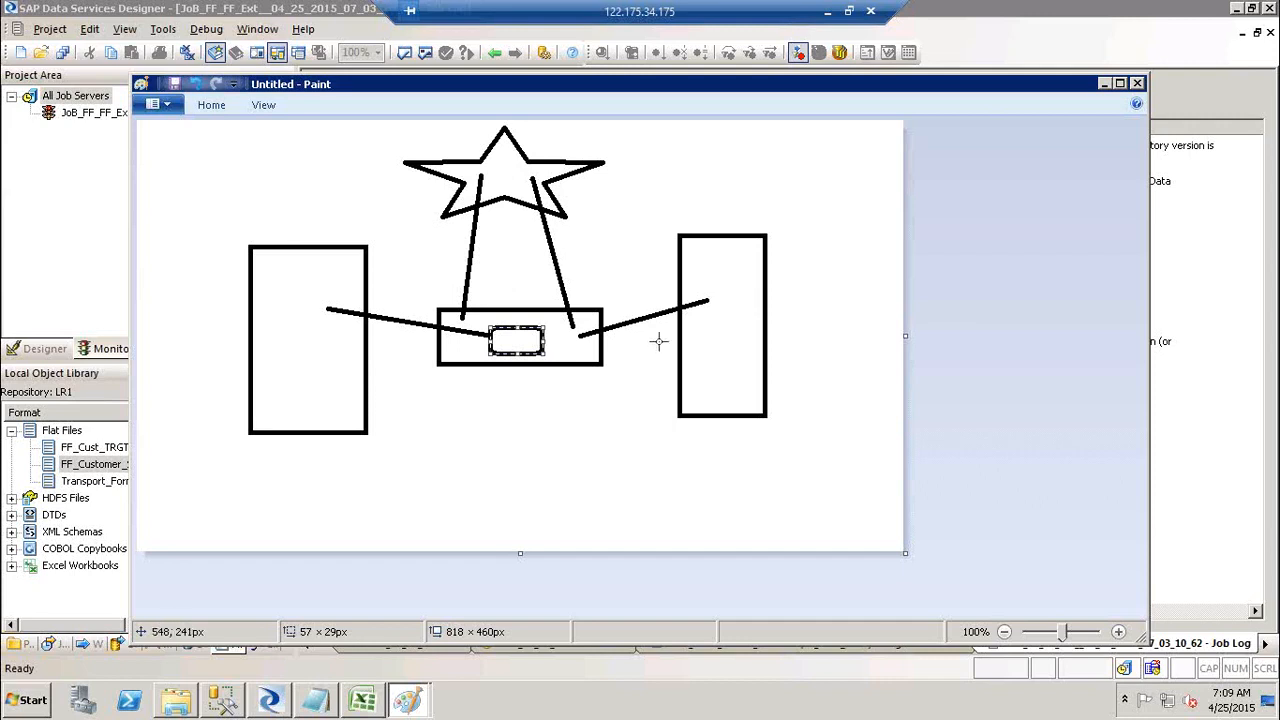
left_click(1105, 85)
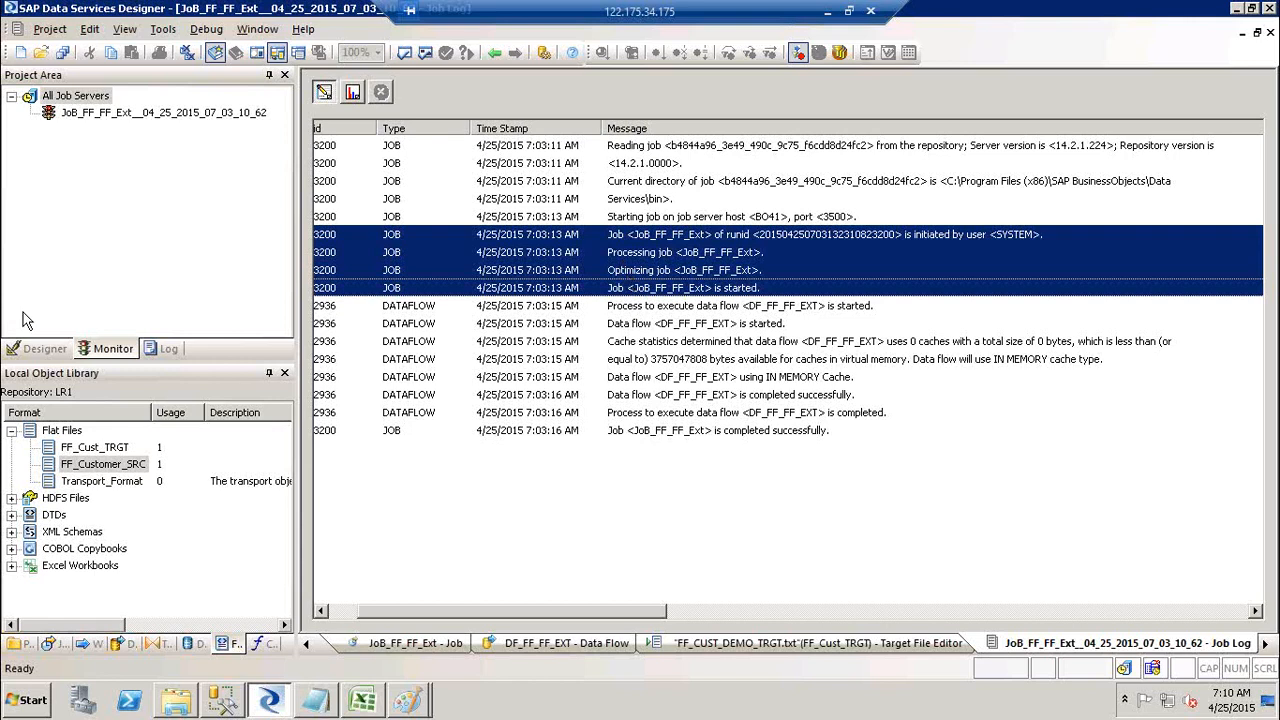
Step: Show the Proj_BODS_Training tree, open JoB_FF_FF_Ext's Execute settings, and cancel without running
left_click(33, 350)
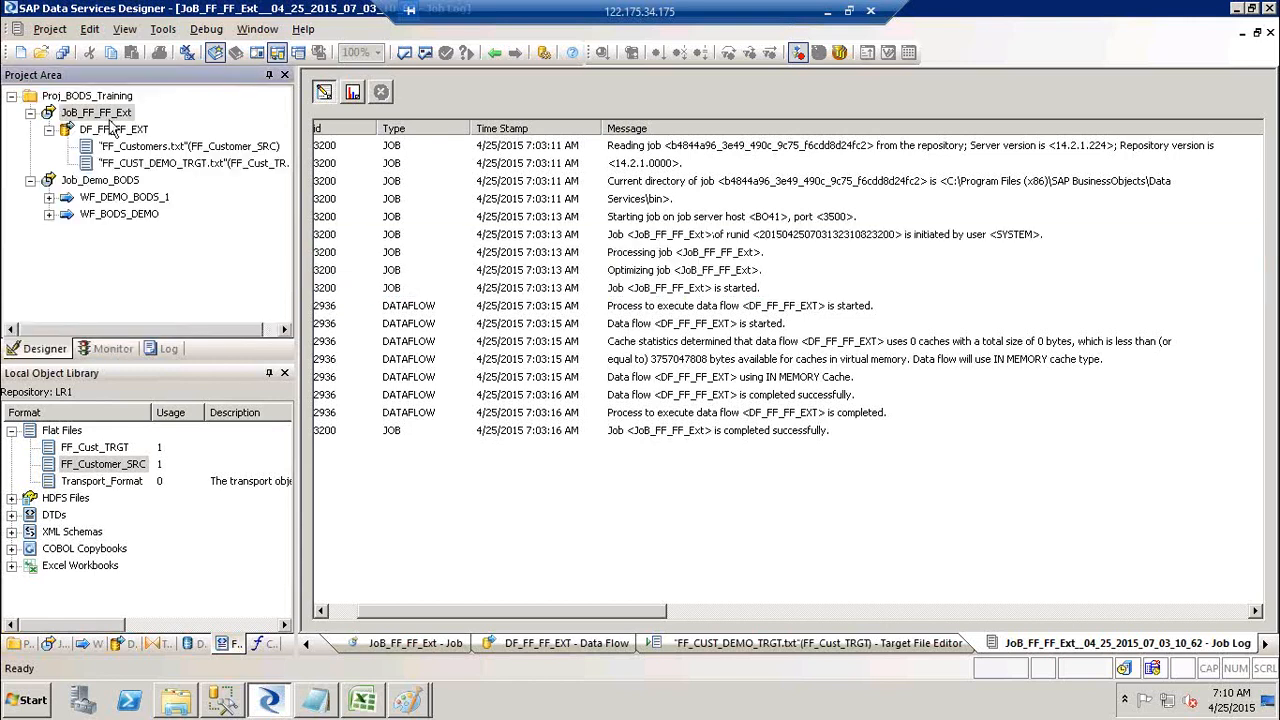
right_click(100, 113)
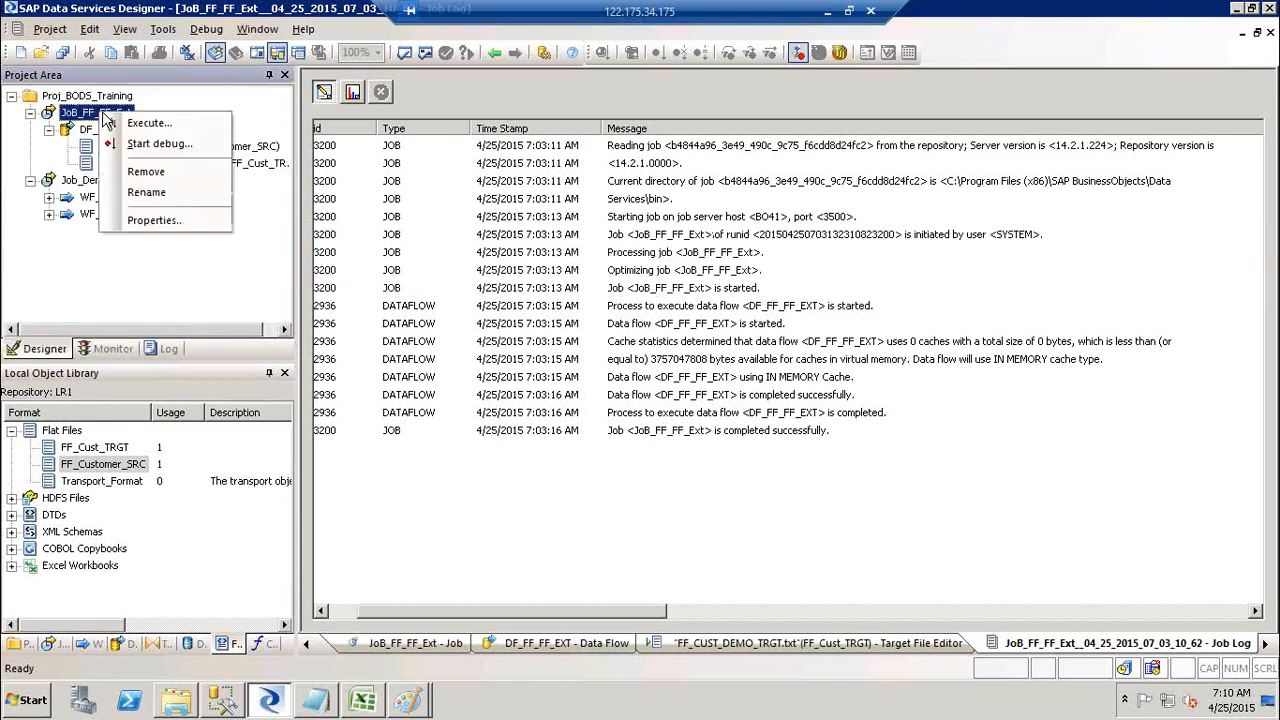
left_click(134, 124)
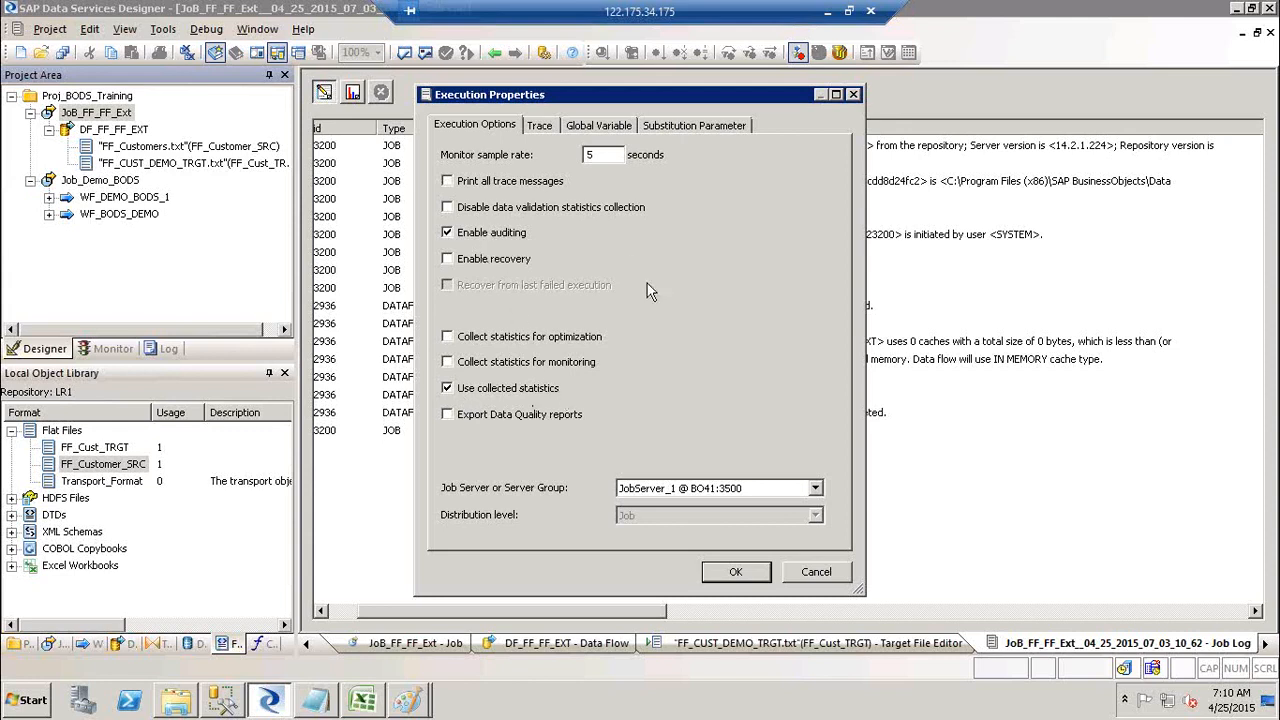
left_click(814, 573)
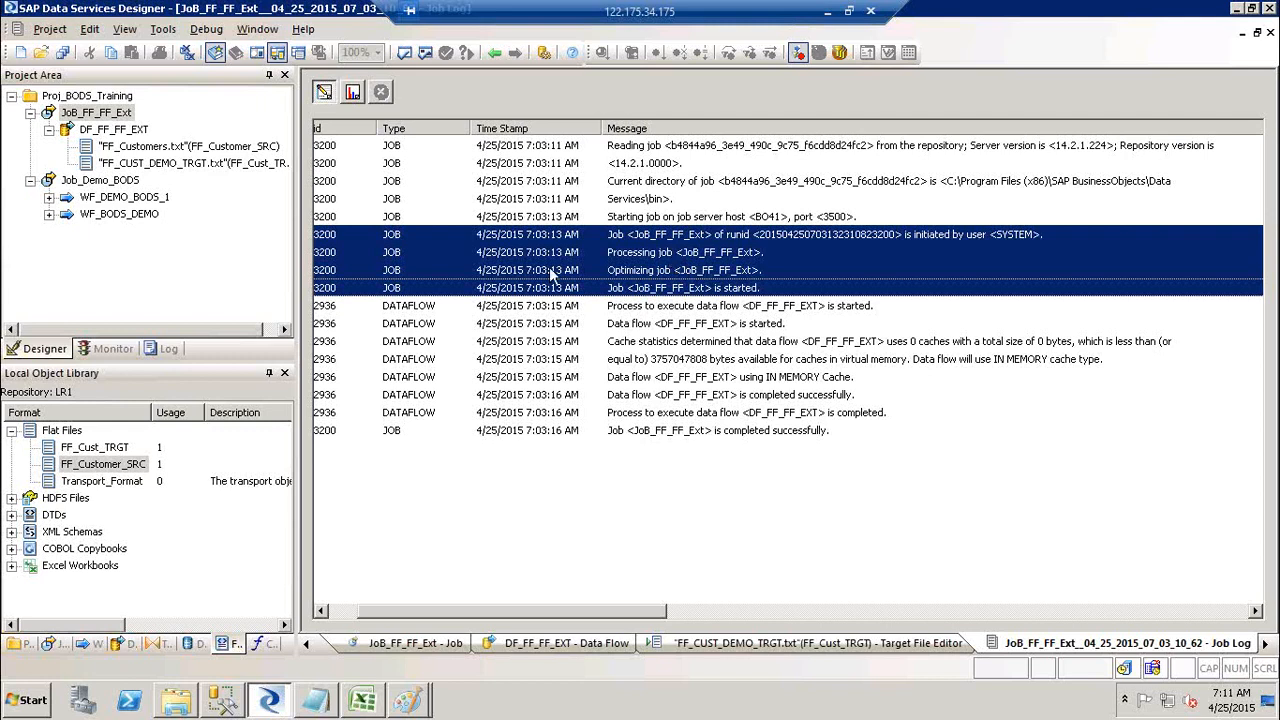
Step: Show the run statistics: source and target STOP, 91 rows written to FF_CUST_DEMO_TRGT.txt
left_click(359, 87)
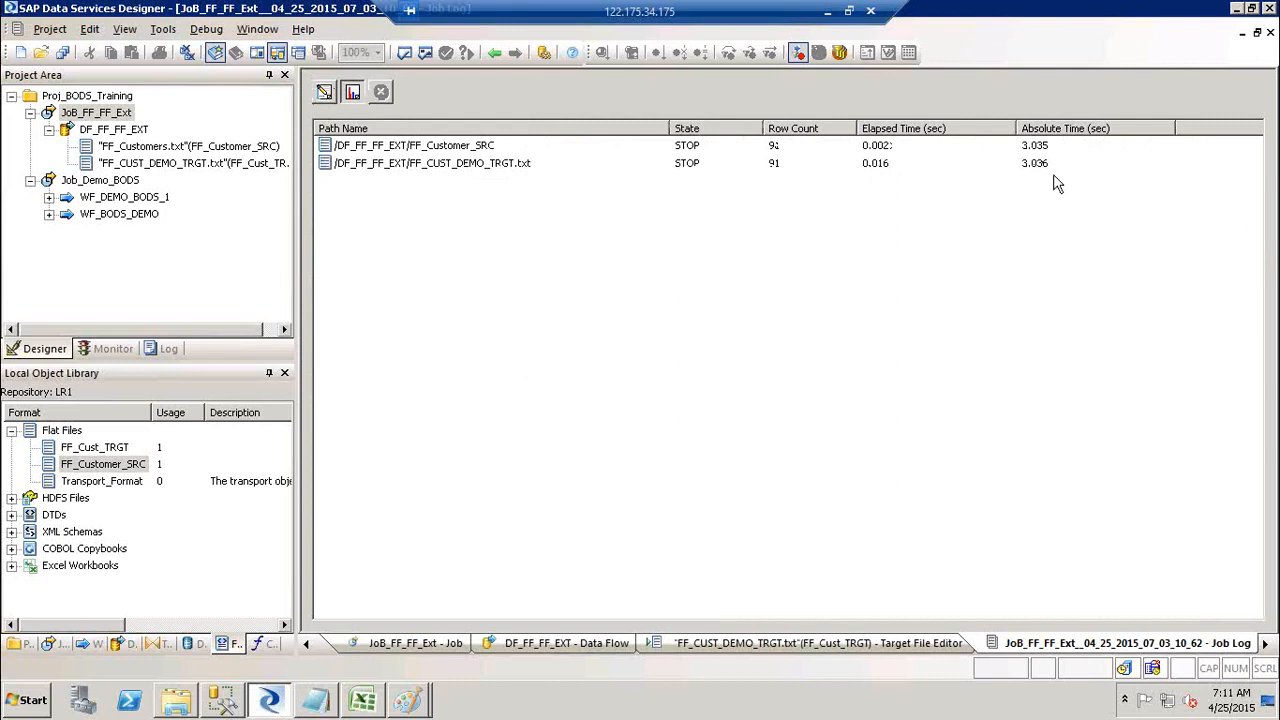
Step: Return to the trace log, review the job and data flow start messages, then bring Paint forward
left_click(324, 93)
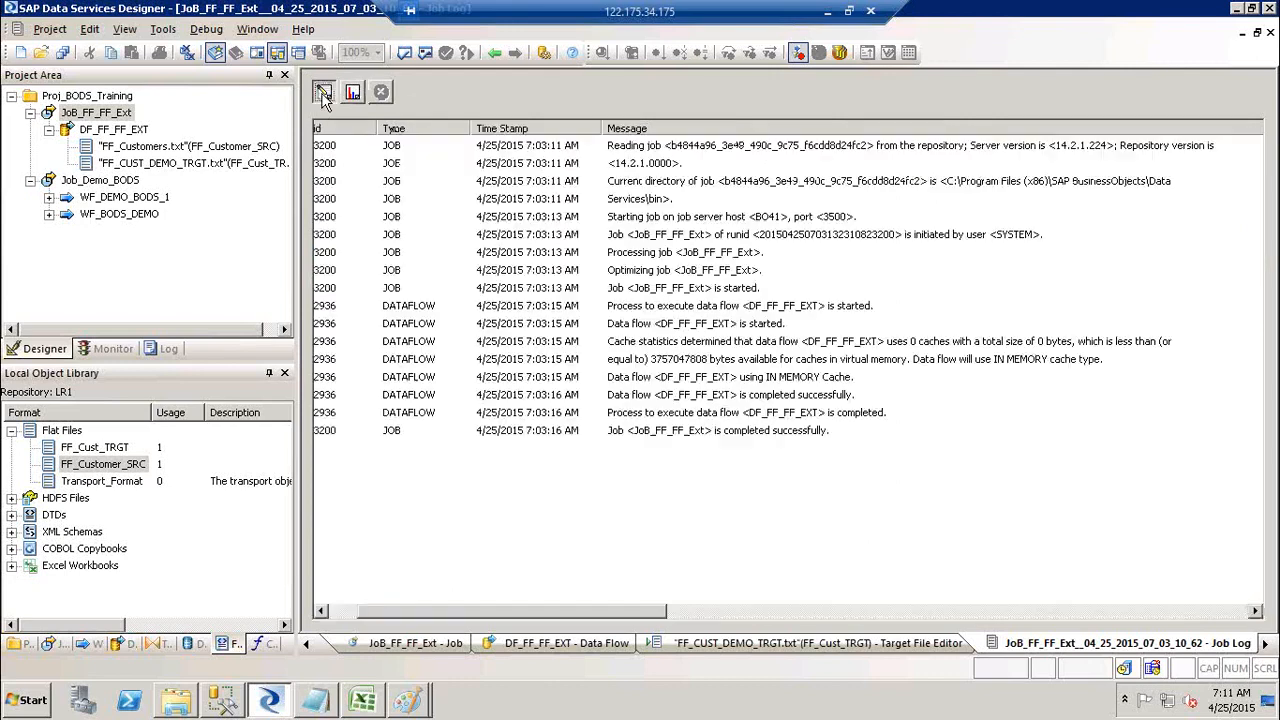
left_click(690, 240)
left_click(690, 288, "shift")
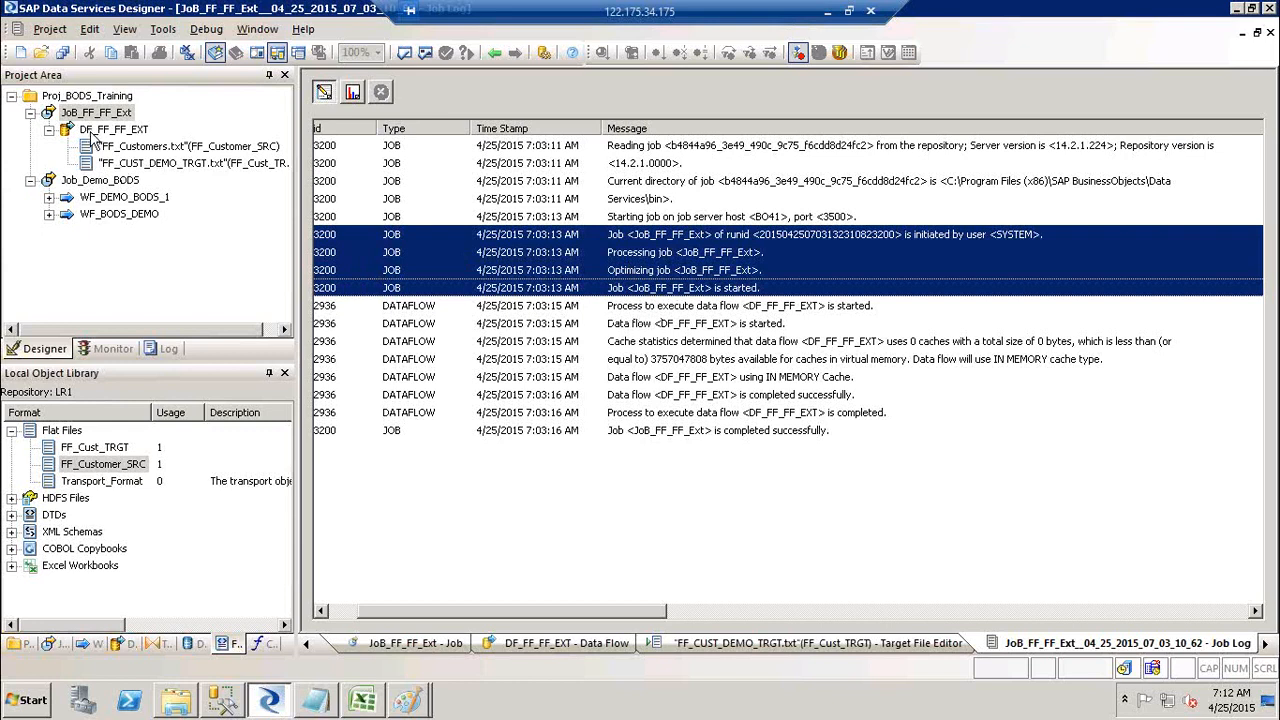
left_click(667, 307)
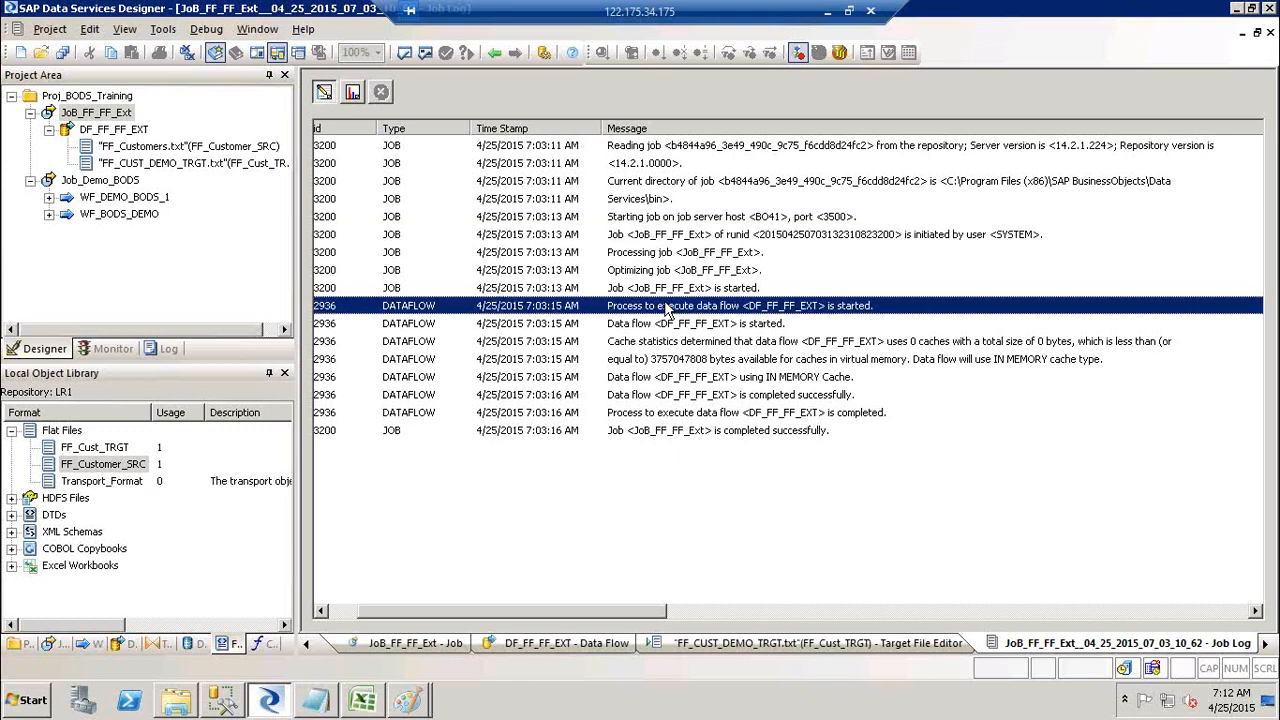
left_click(657, 328)
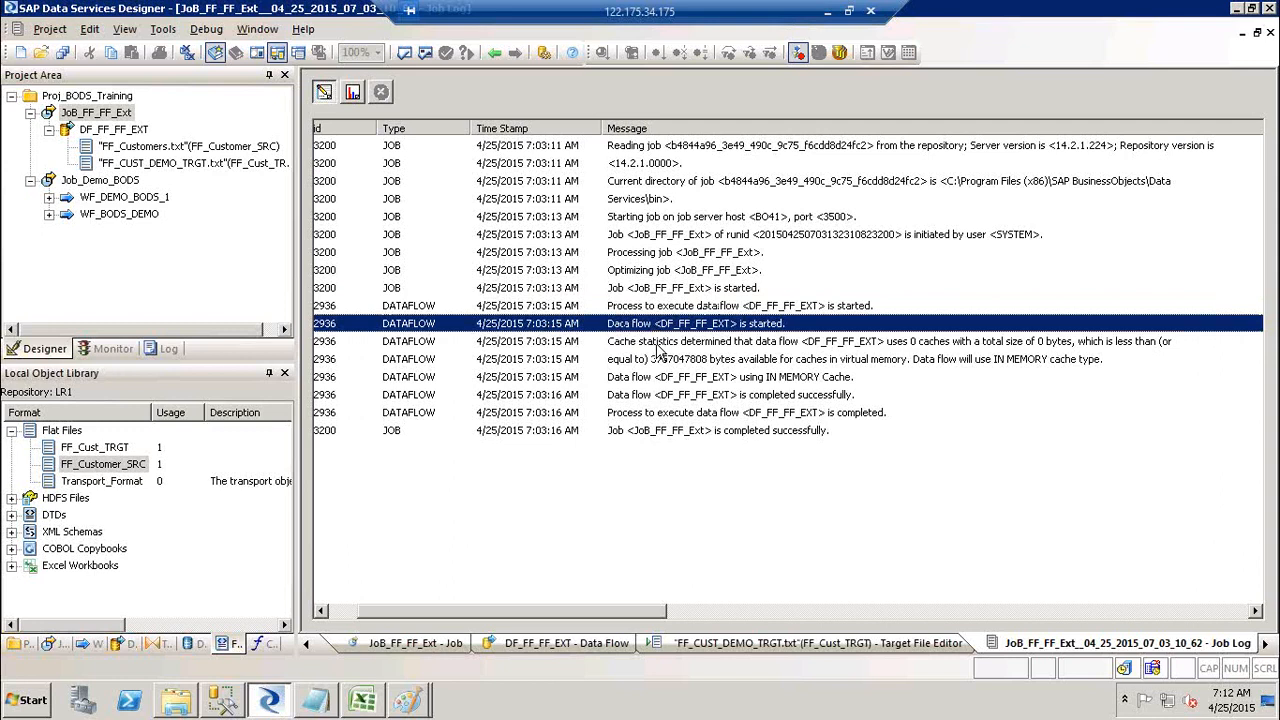
key("alt+Tab")
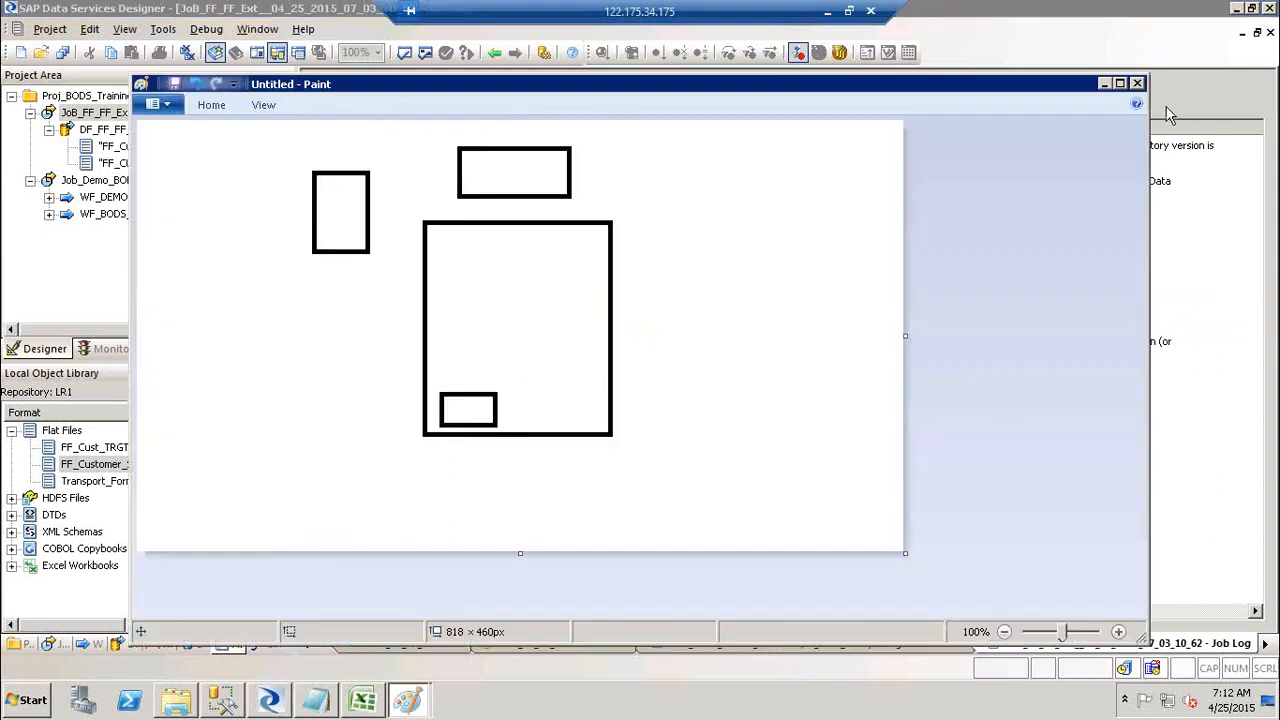
Step: Close the Paint sketch without saving and switch back to Data Services Designer
left_click(1137, 83)
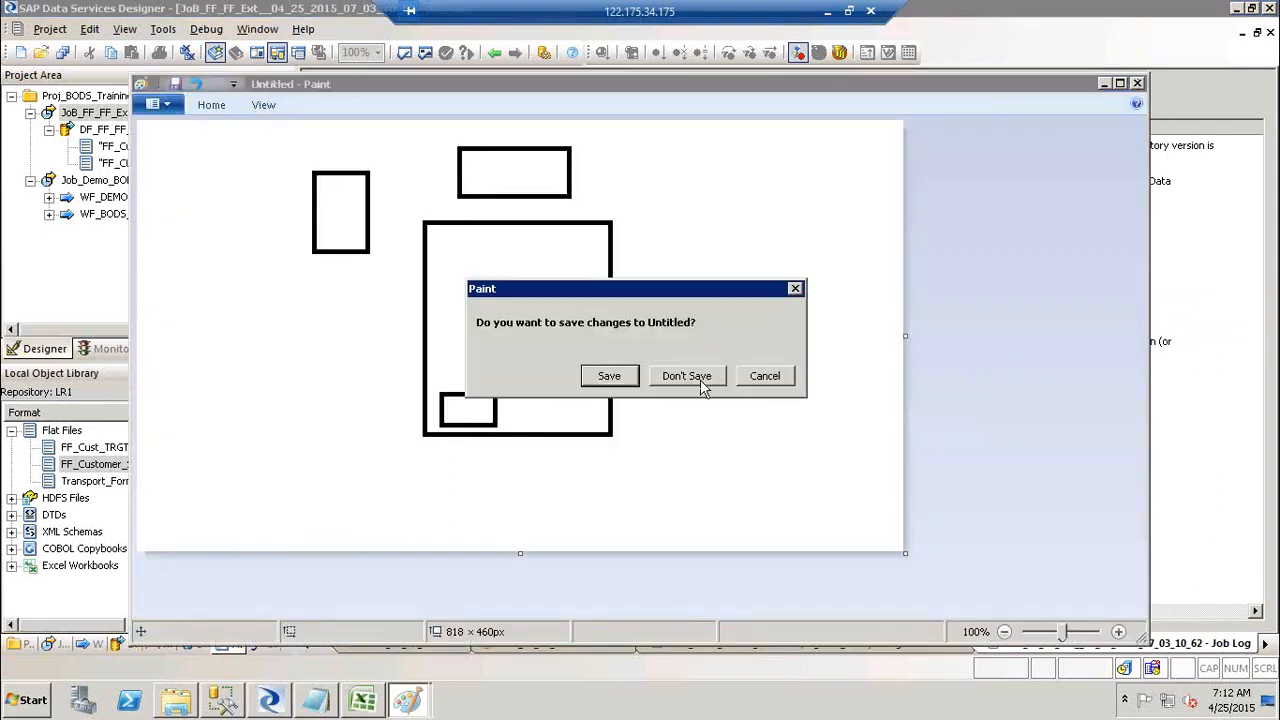
left_click(686, 376)
key("alt+Tab")
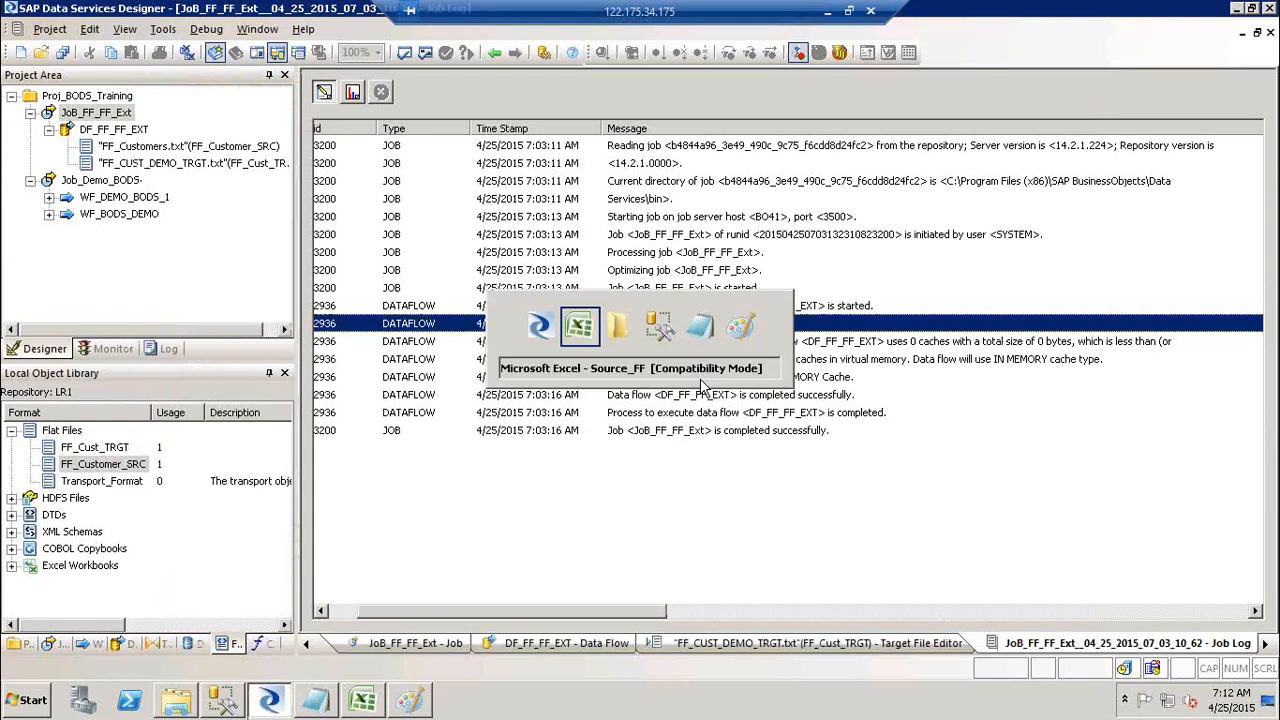
key("Tab")
key("Tab")
key("Tab")
key("Tab")
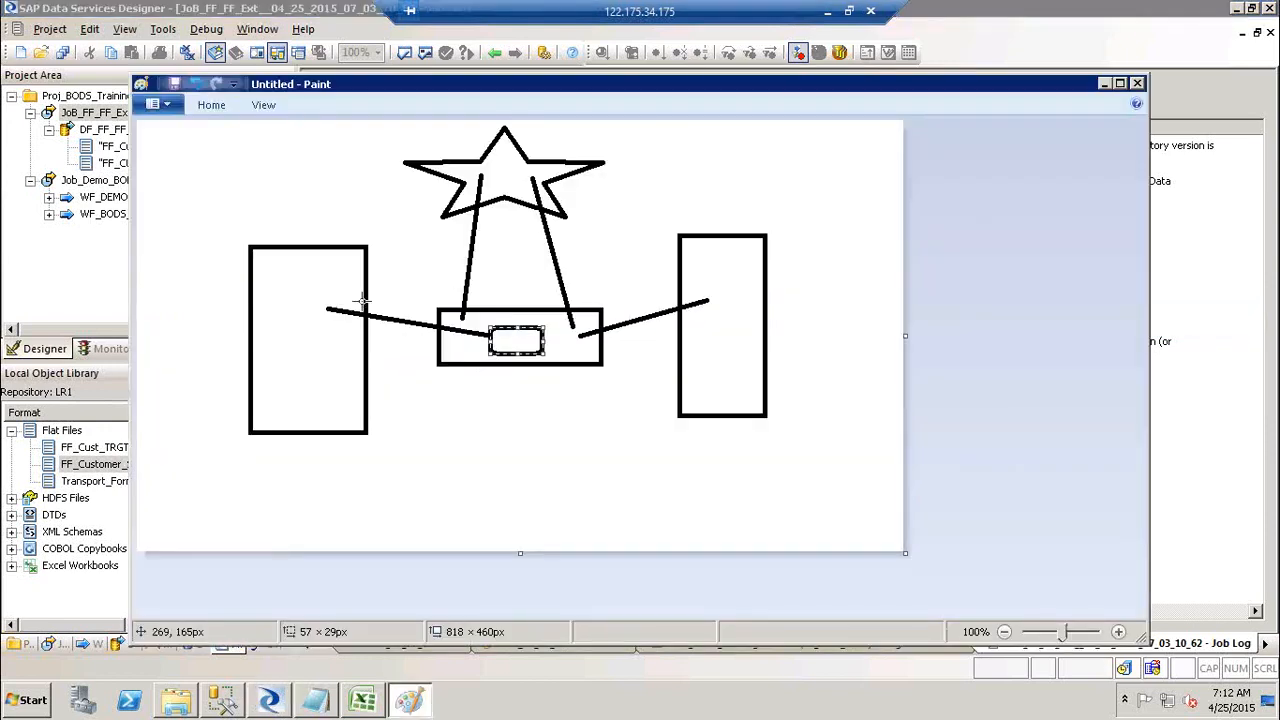
key("alt+Tab")
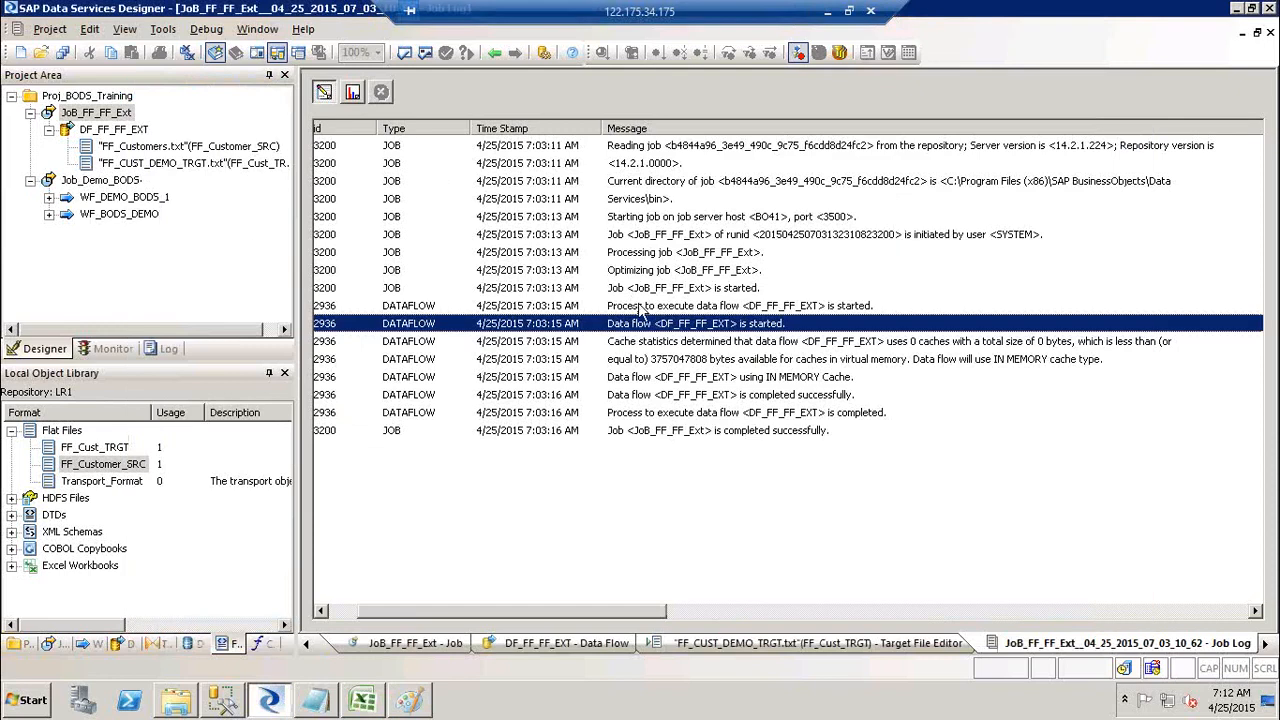
Step: Review the trace messages from cache statistics through data flow and job completion
left_click(670, 344)
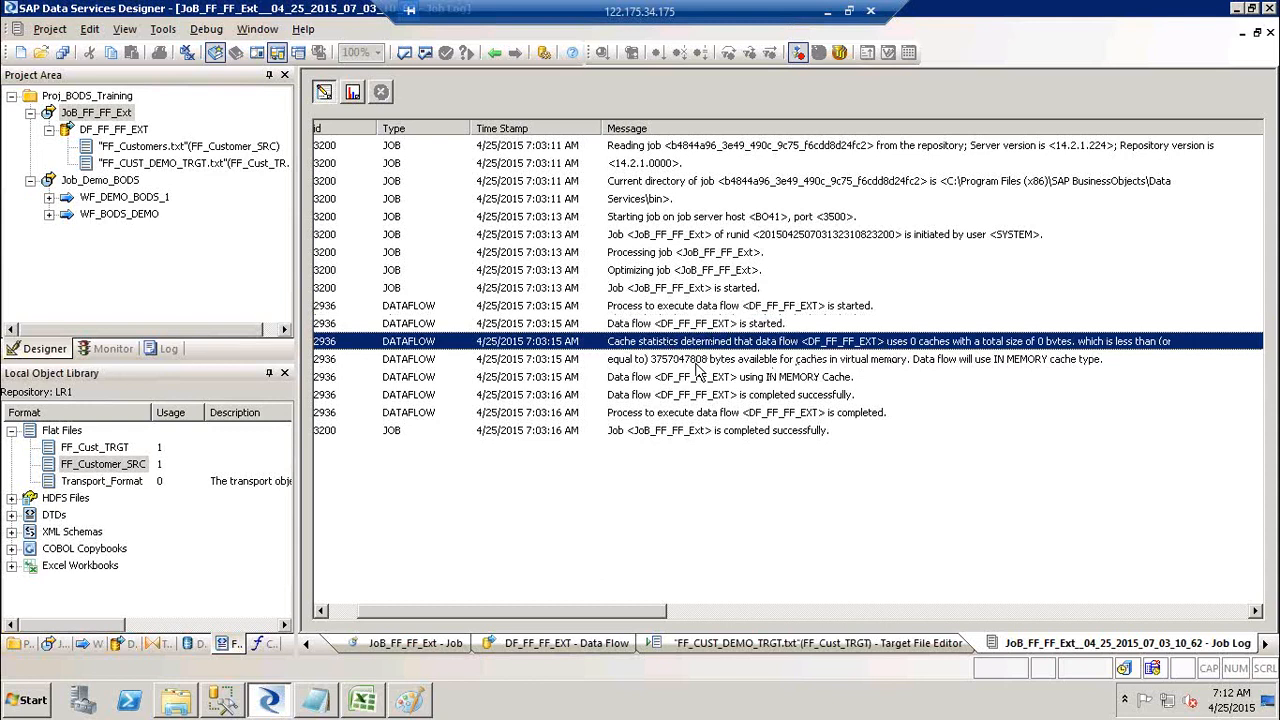
left_click(1070, 366)
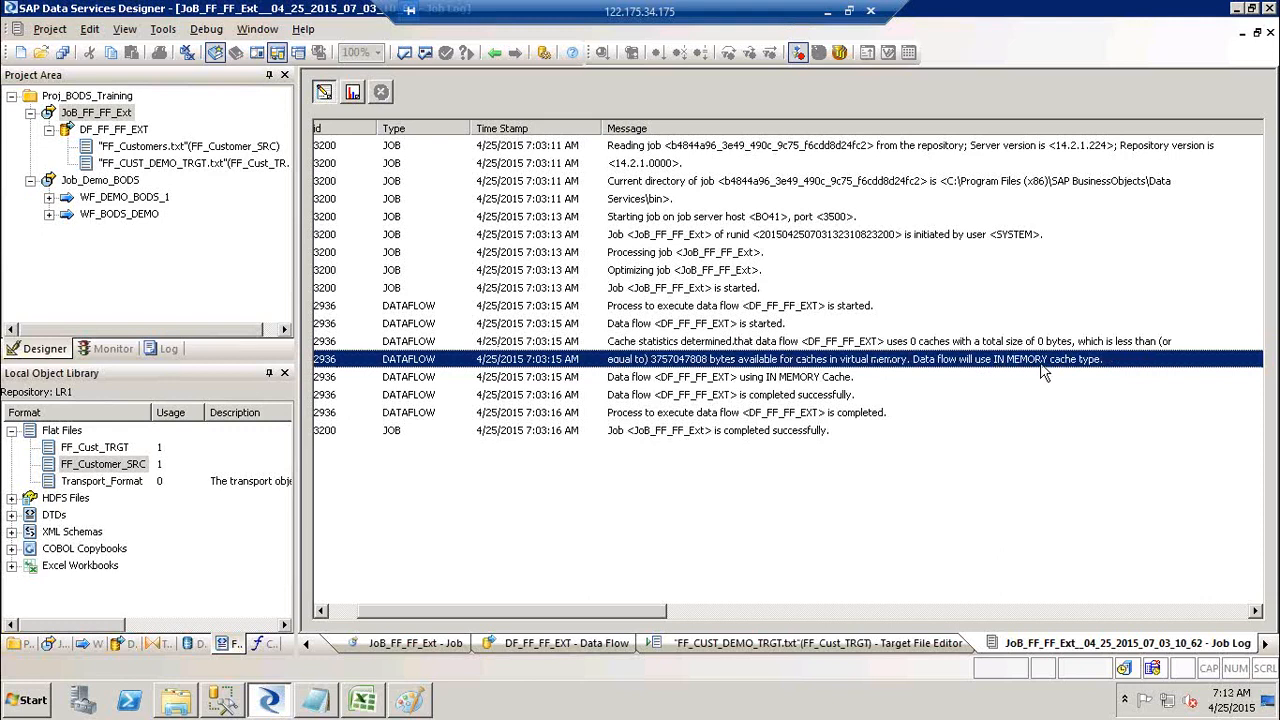
left_click(619, 380)
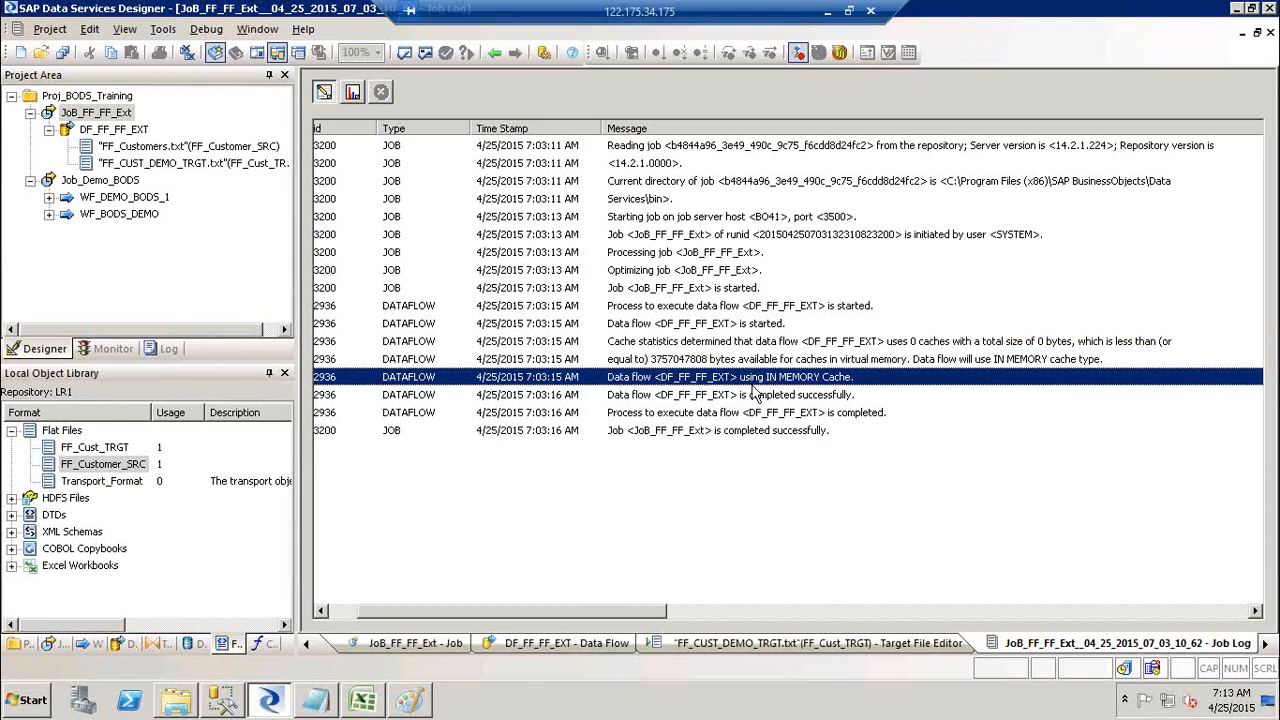
left_click(708, 396)
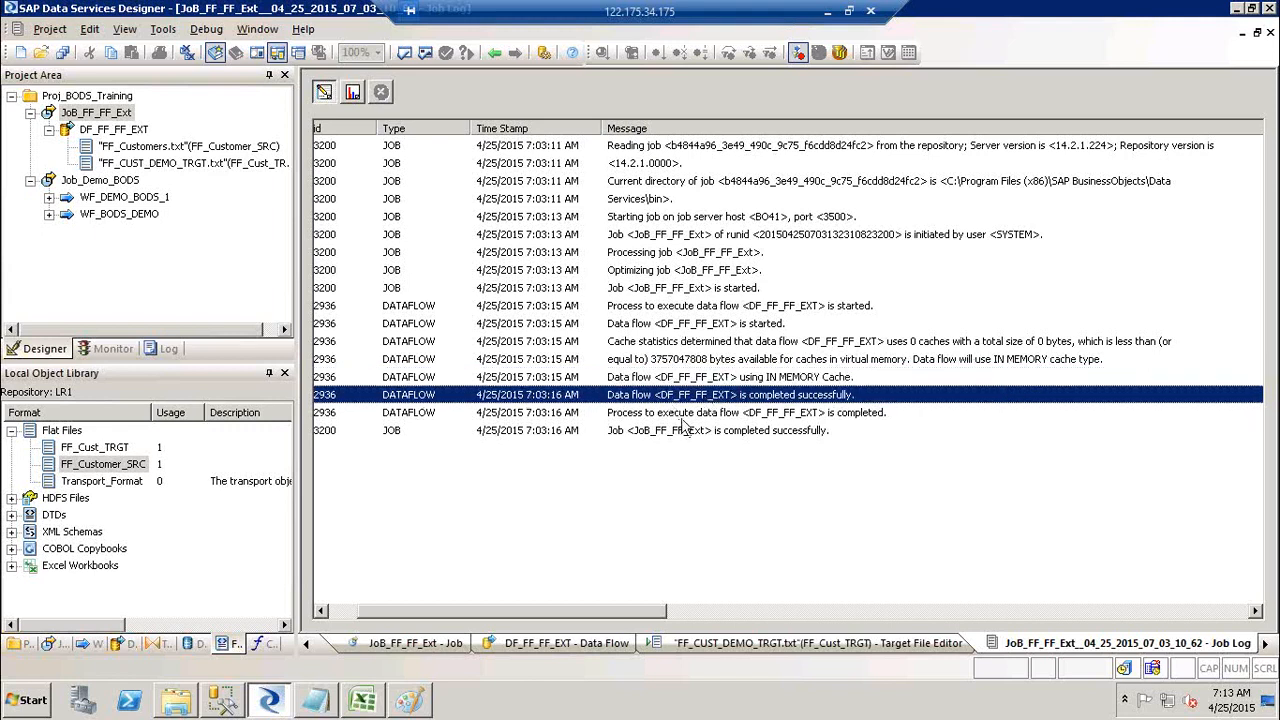
left_click(697, 418)
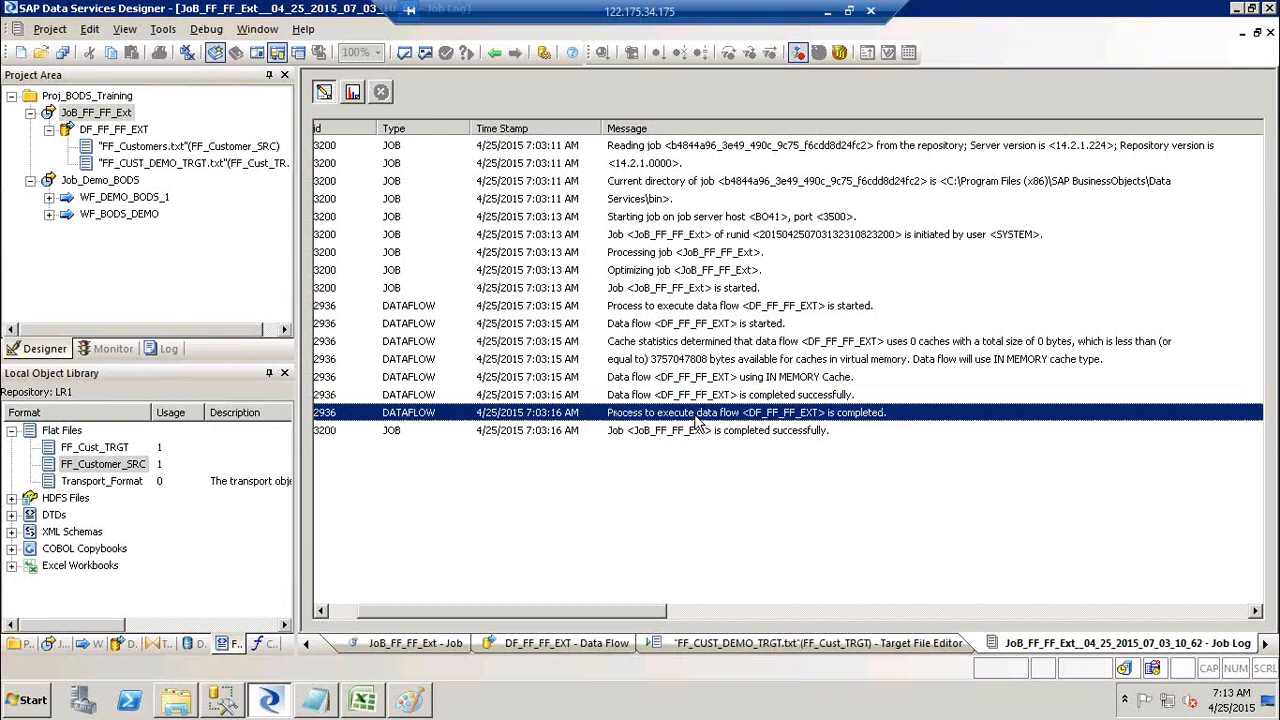
left_click(695, 432)
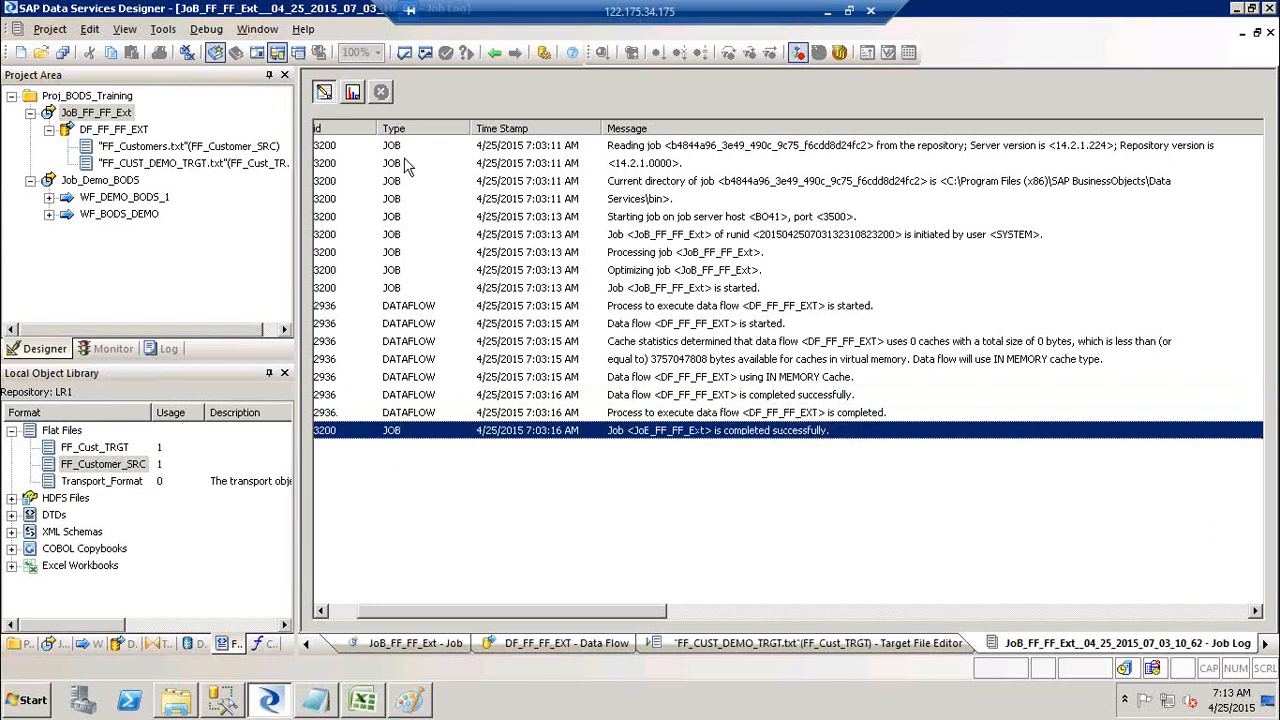
Step: Reselect the data flow and job start and completion messages, then scroll left to show Pid and Tid
left_click(670, 310)
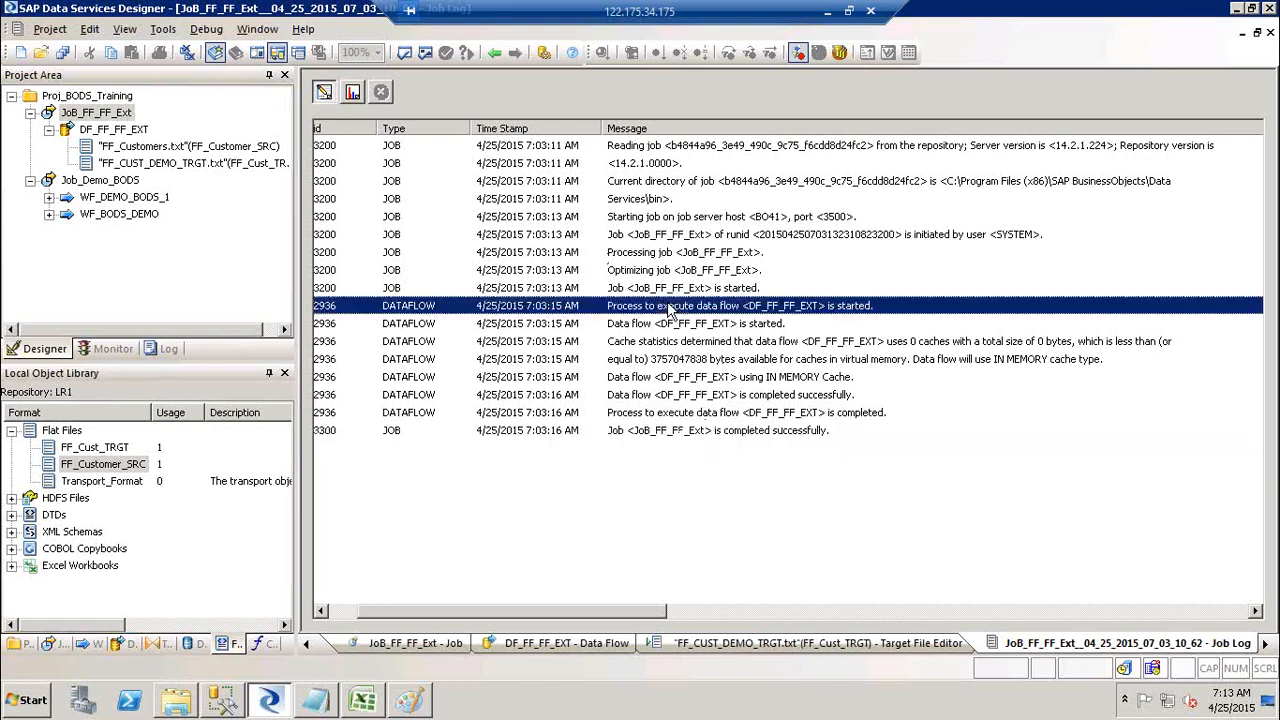
left_click(757, 418, "ctrl")
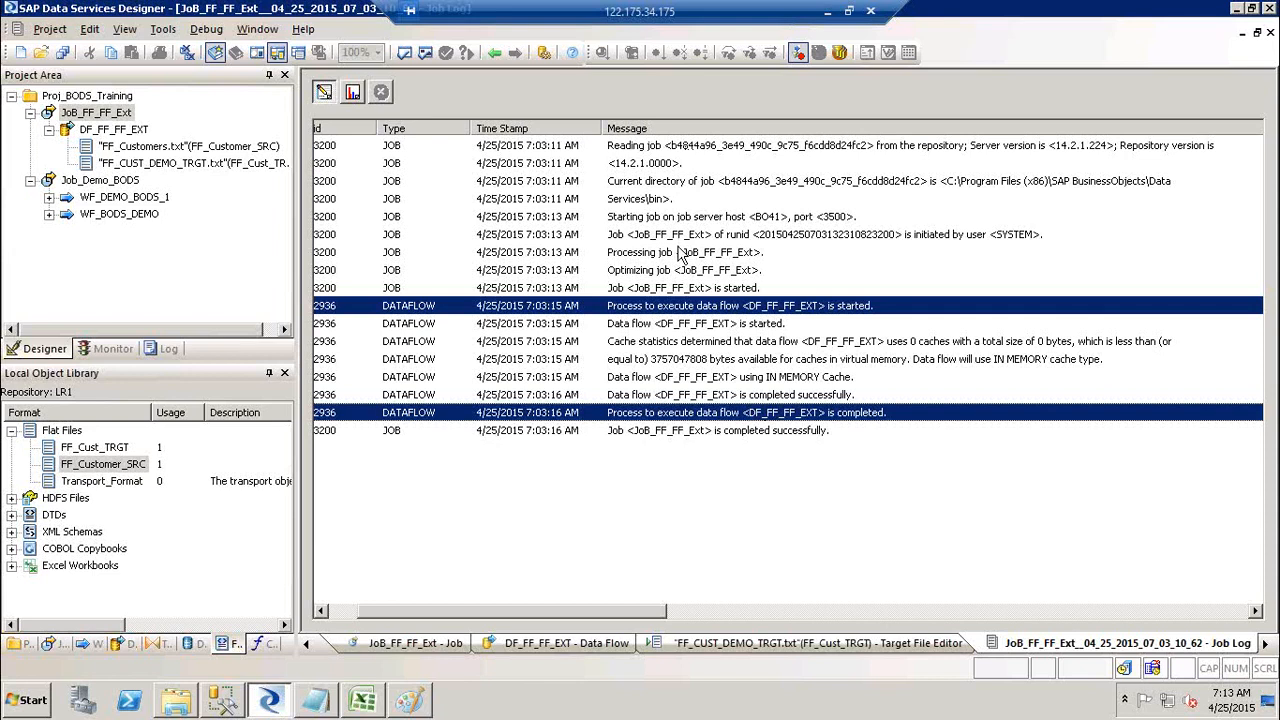
left_click(685, 236)
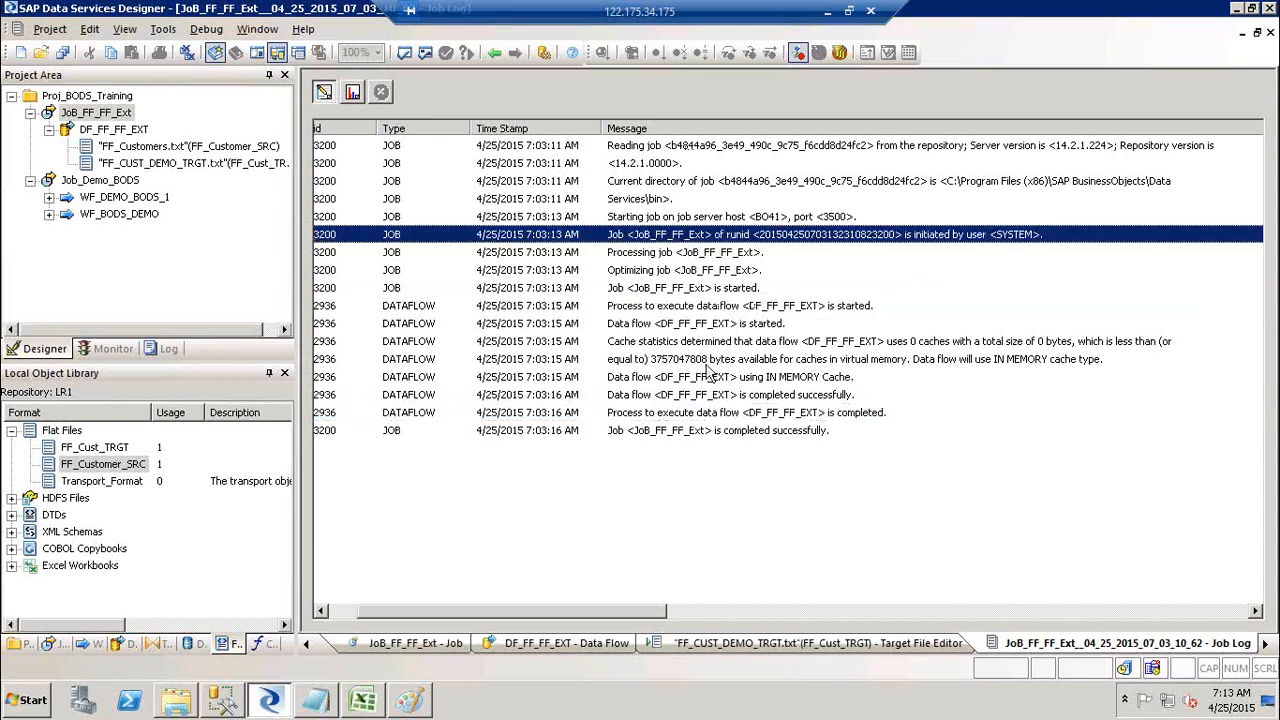
left_click(692, 432)
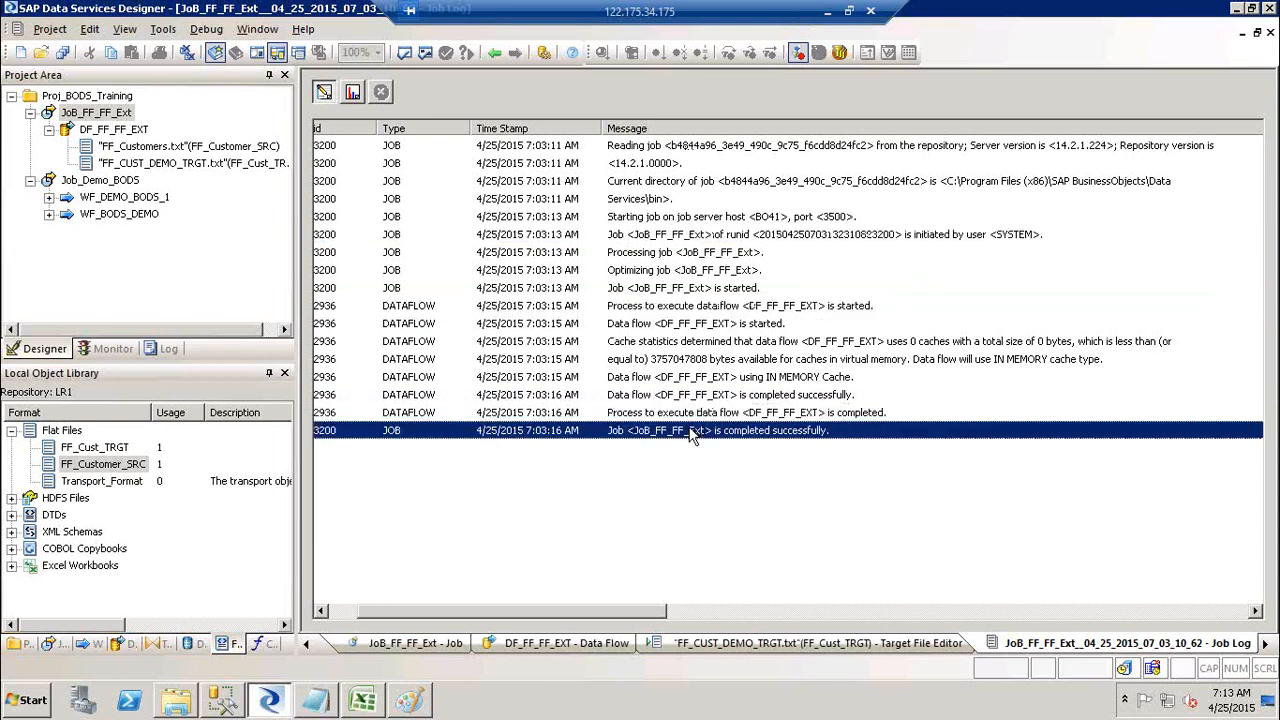
left_click(733, 240, "ctrl")
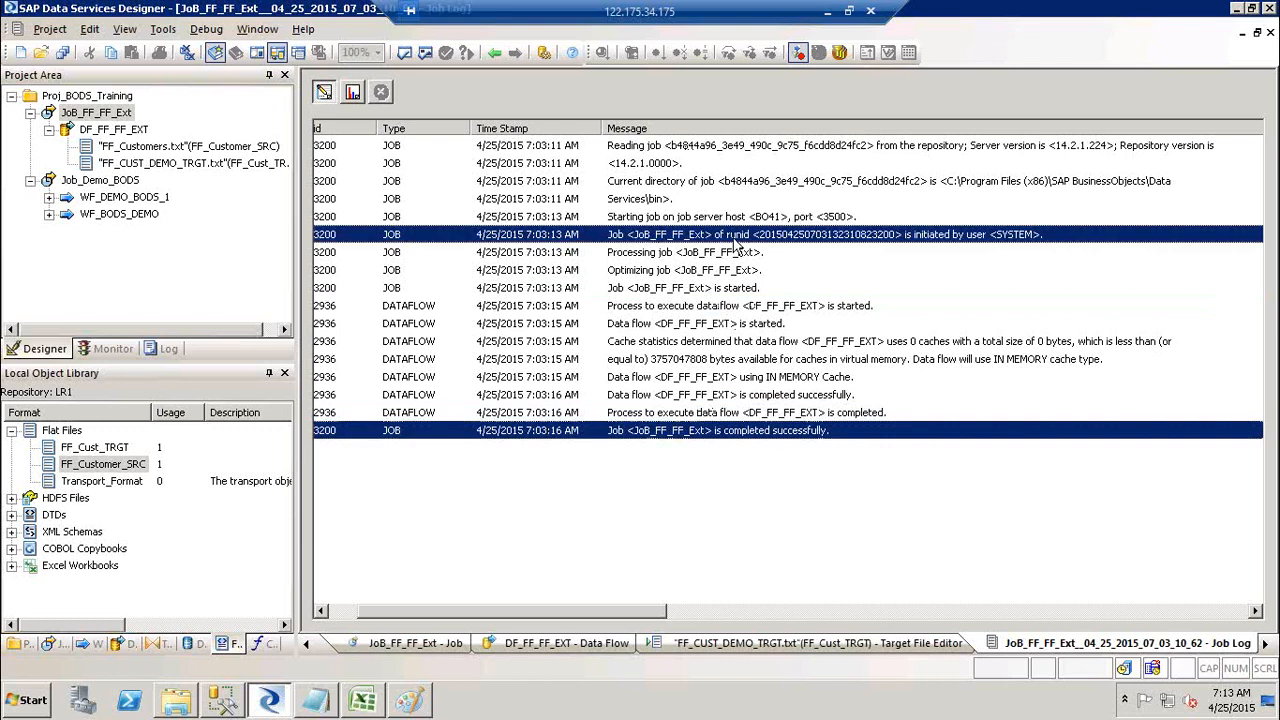
left_click(341, 614)
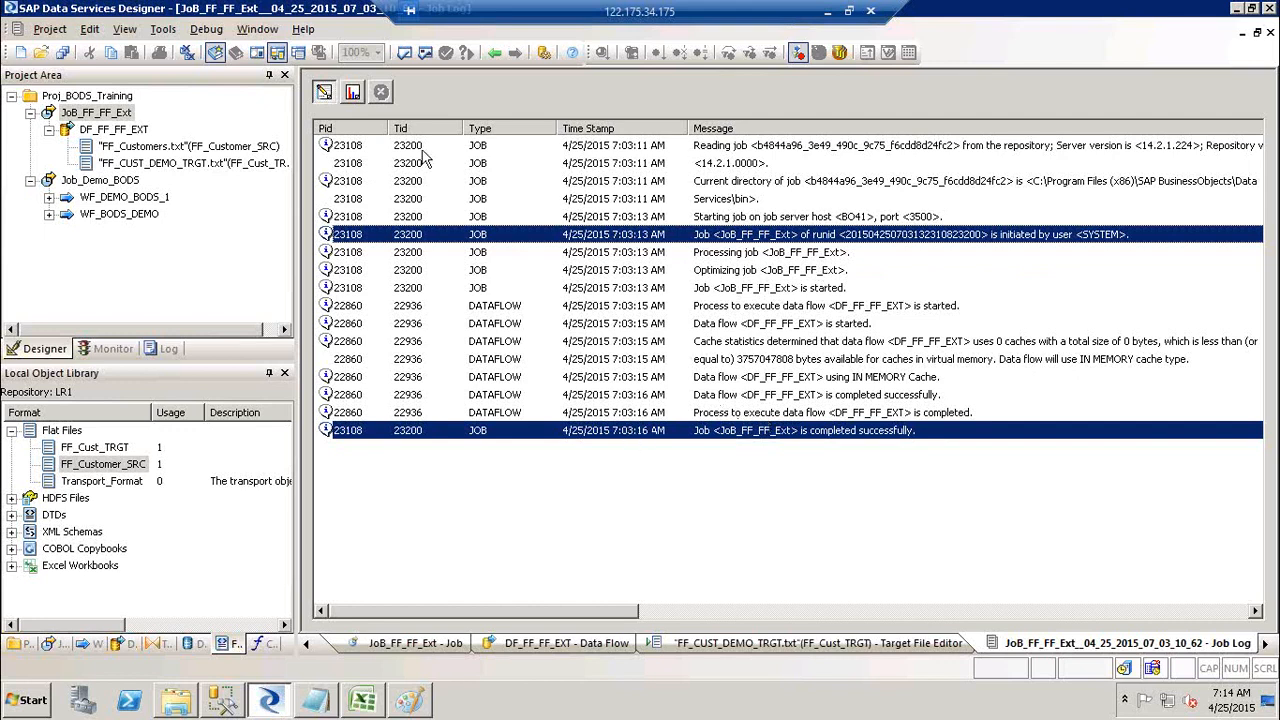
Step: Show Monitor statistics and check FF_Customer_SRC and FF_CUST_DEMO_TRGT.txt: both STOP after 91 rows
left_click(353, 92)
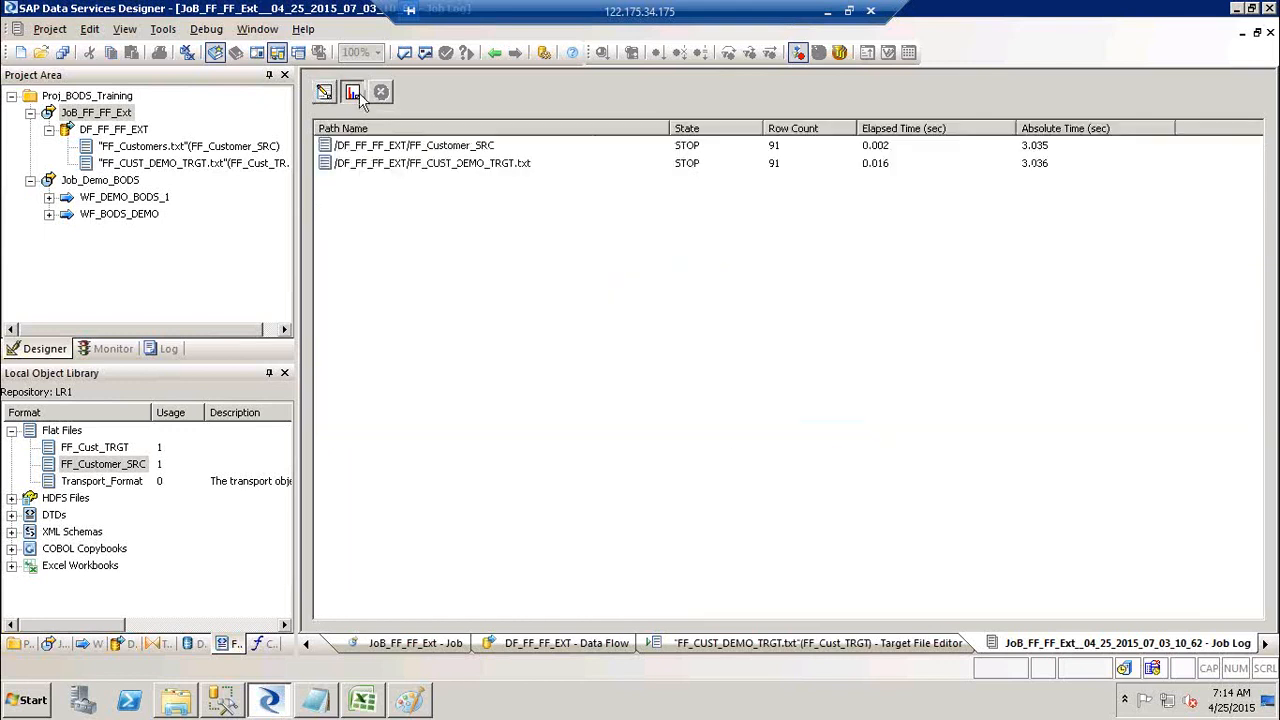
left_click(401, 150)
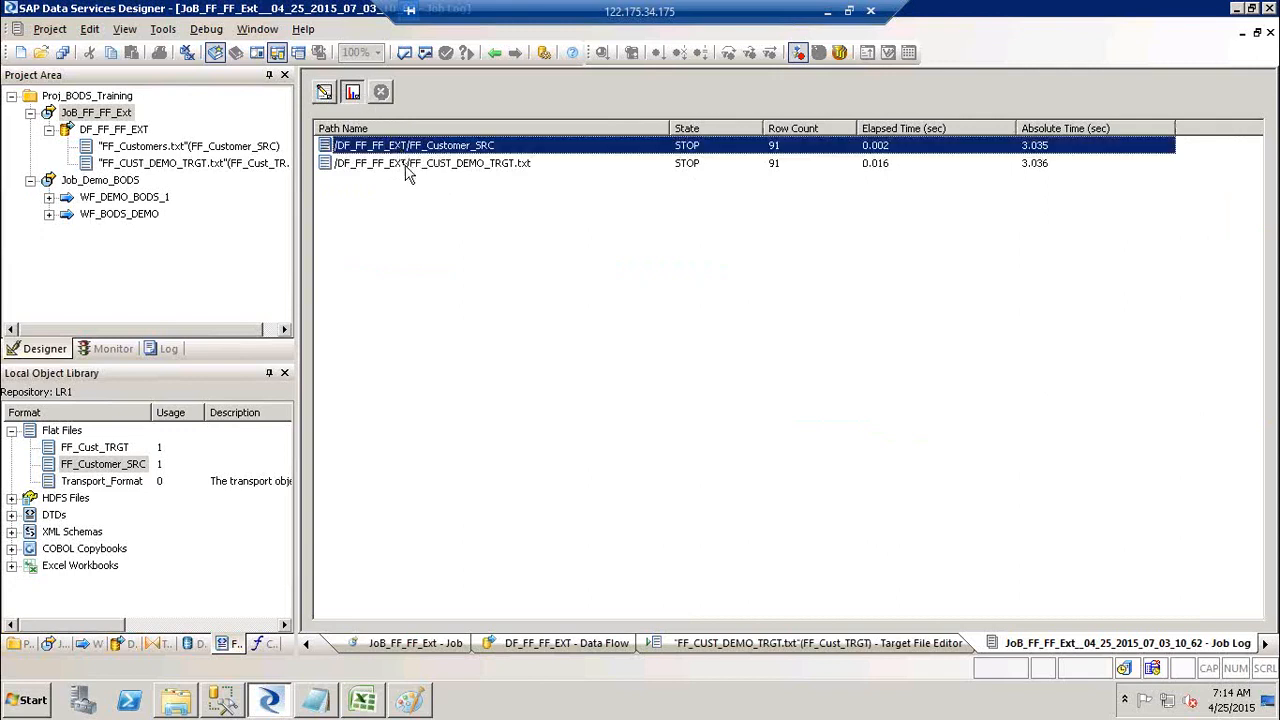
left_click(407, 170)
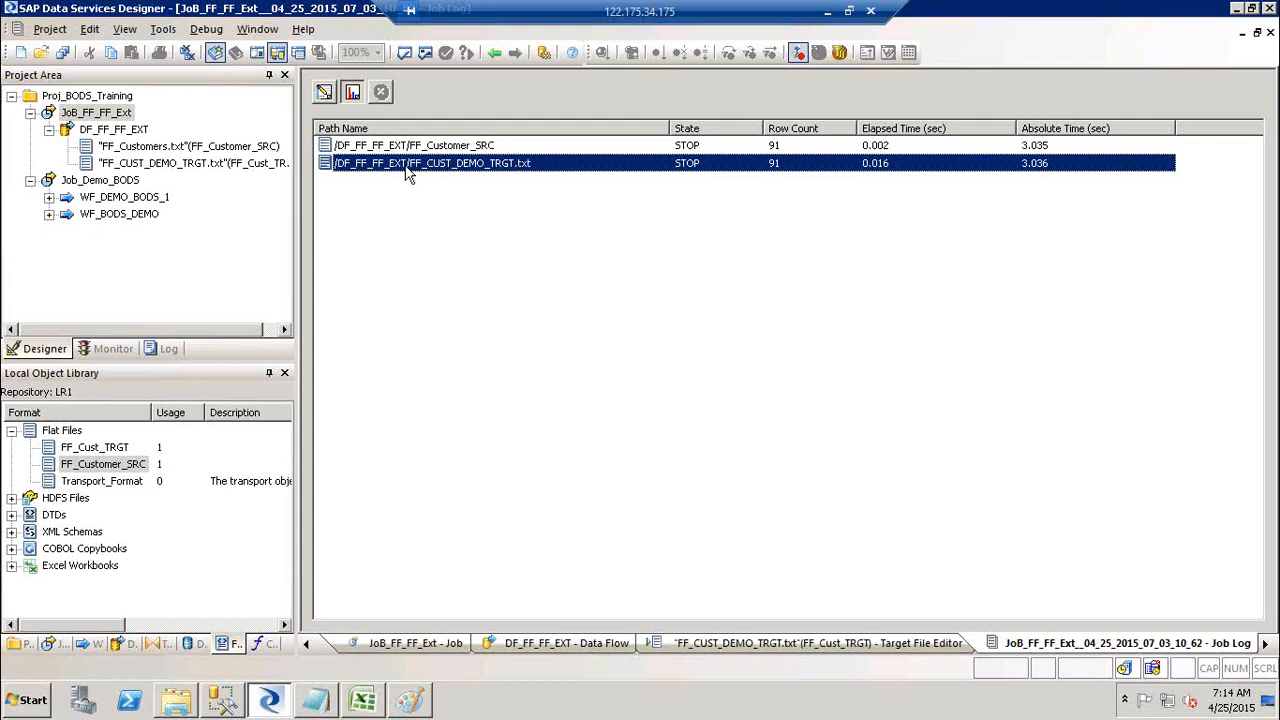
left_click(699, 150)
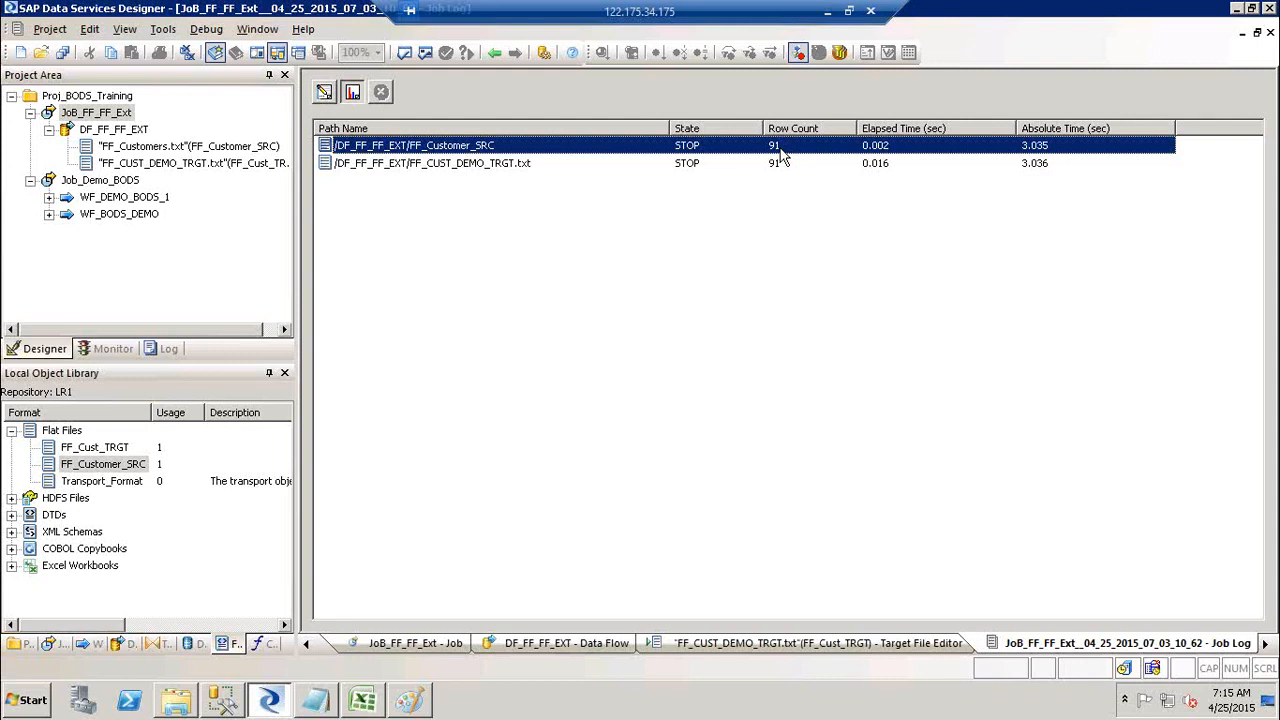
left_click(893, 168)
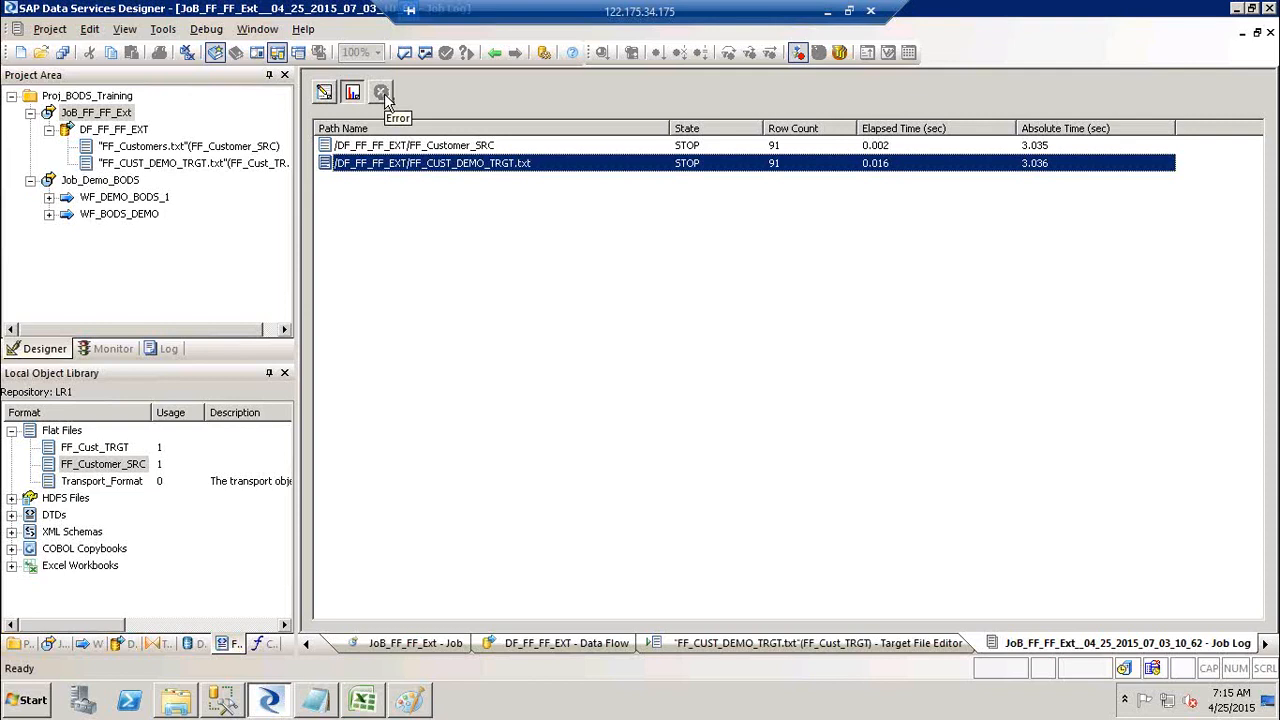
Step: Toggle between the Trace and Monitor views, end on the trace log, then bring the Notepad notes forward
left_click(324, 93)
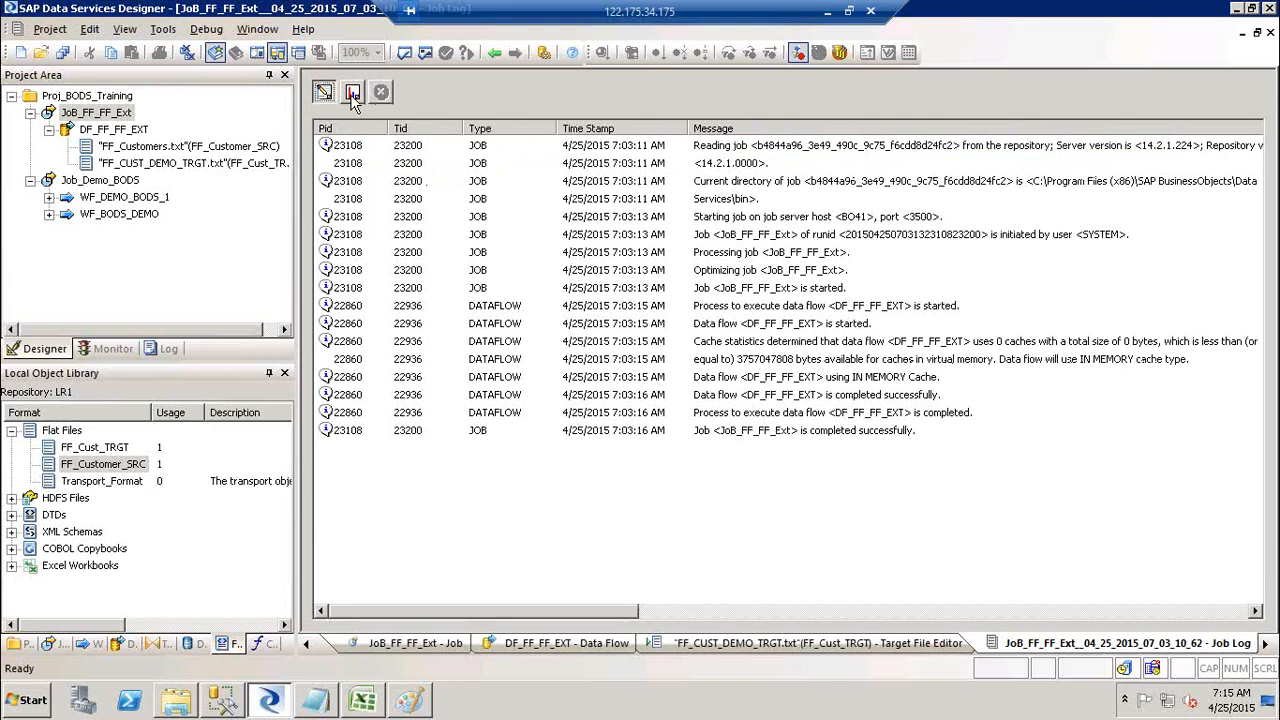
left_click(352, 93)
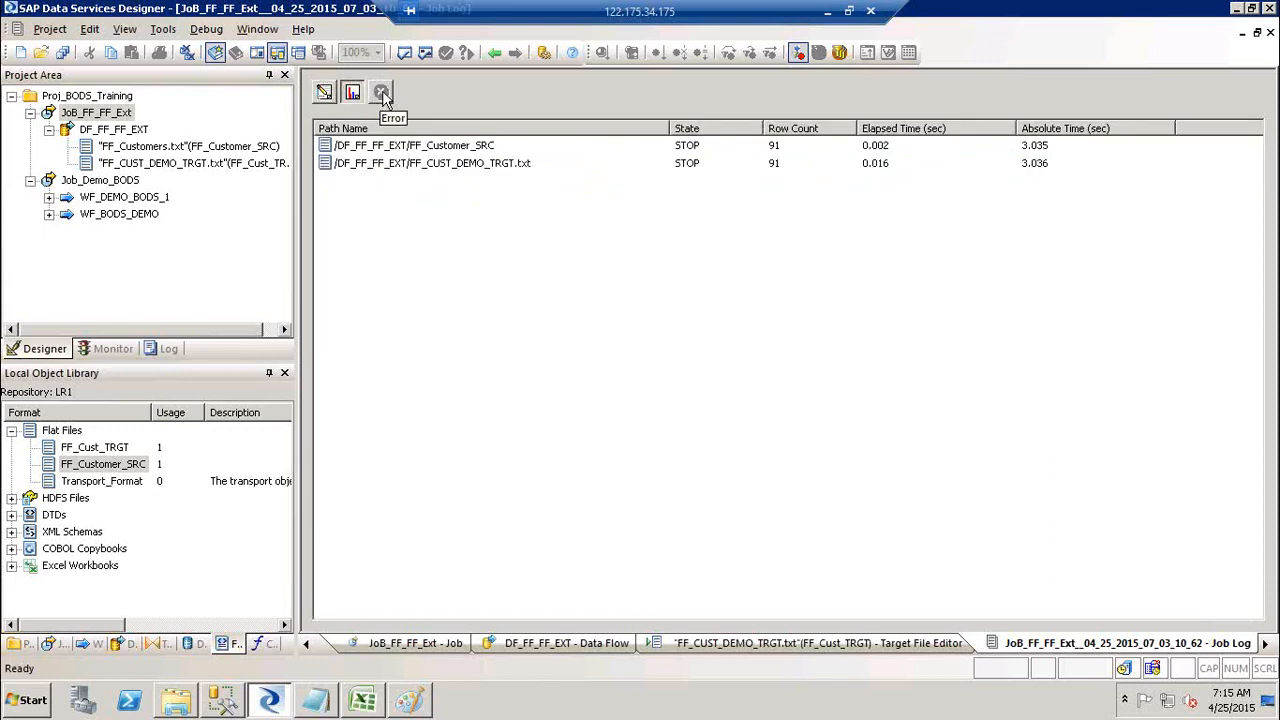
left_click(324, 95)
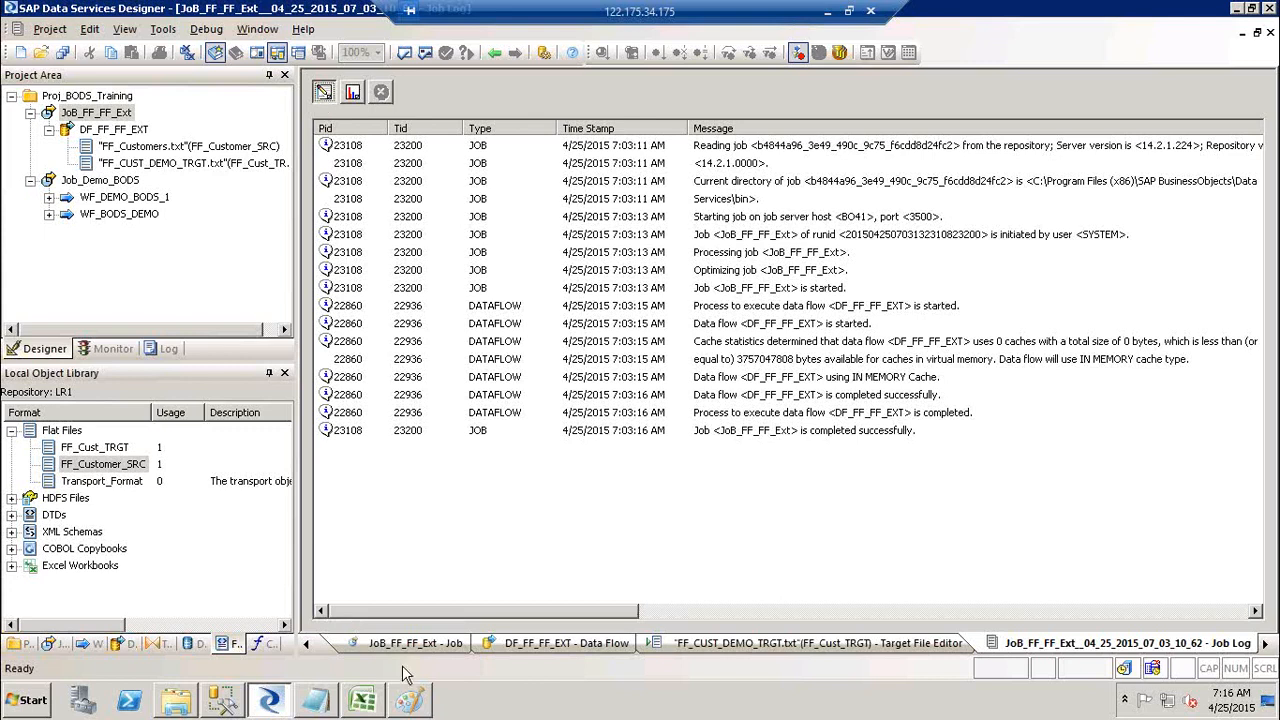
left_click(316, 708)
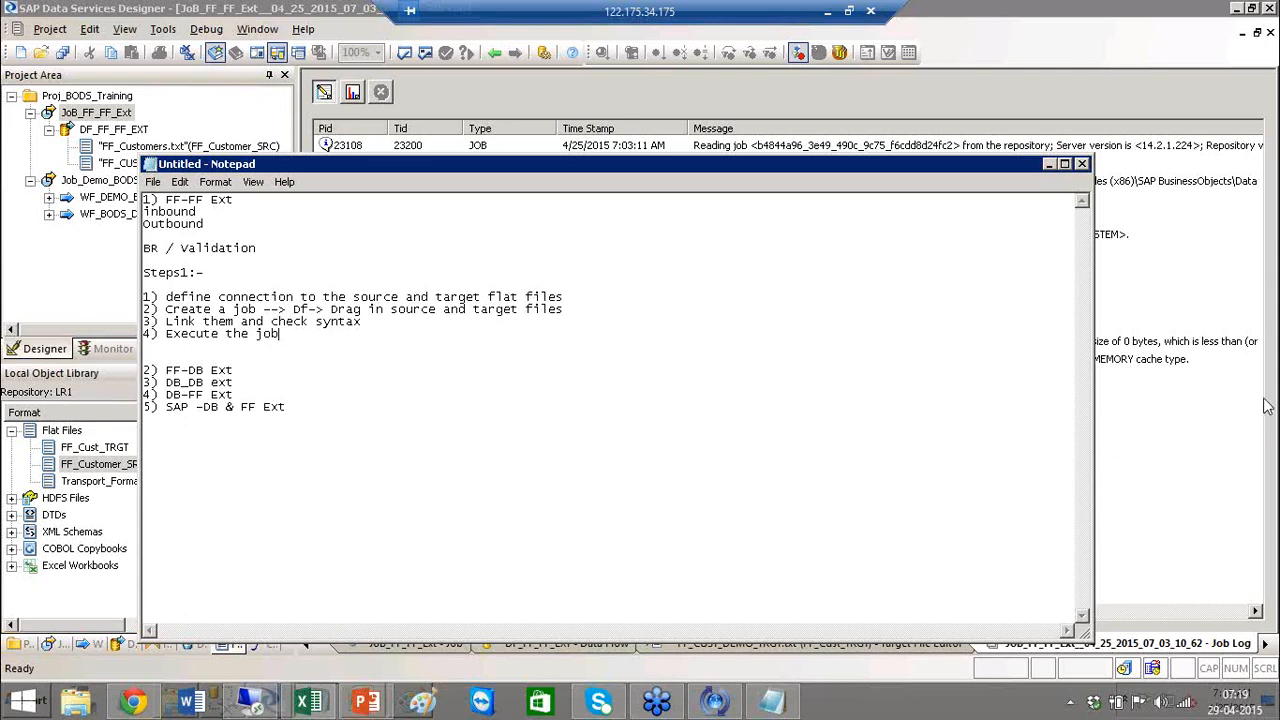
Step: Bring the remote Designer window with the JoB_FF_FF_Ext trace log back in front of Notepad
left_click(115, 365)
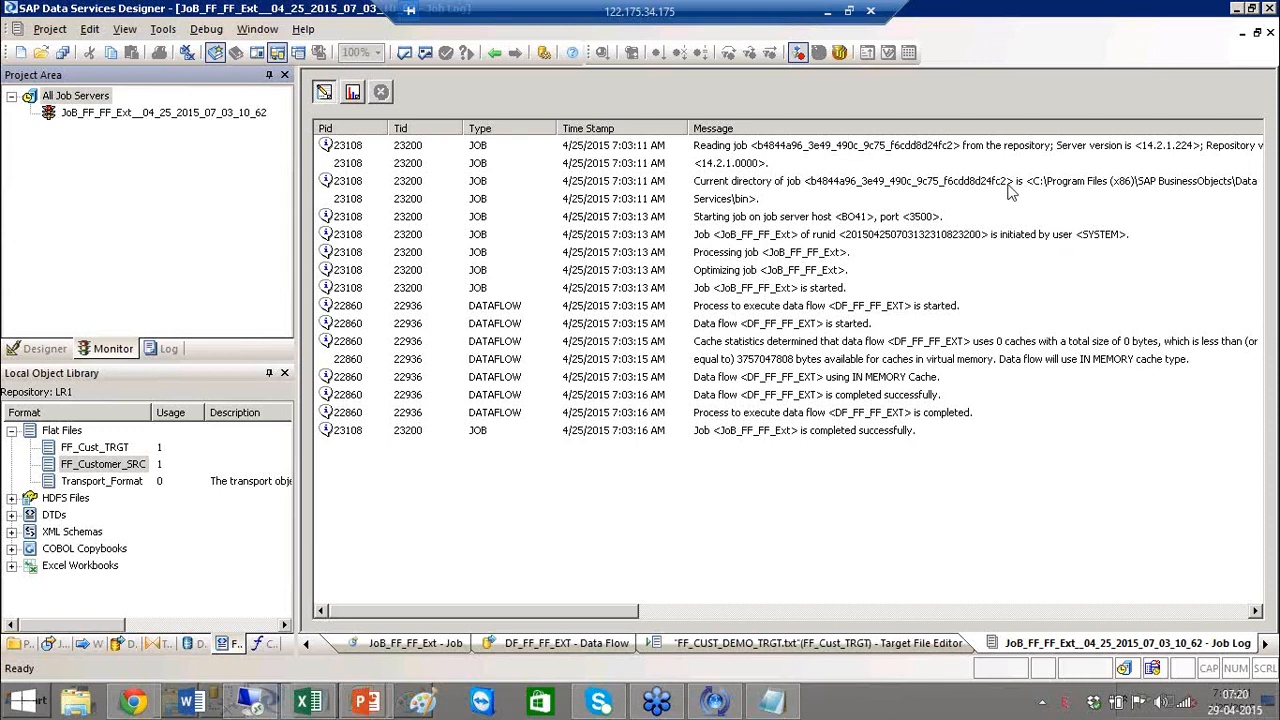
Step: Show the Proj_BODS_Training project tree, then return to the Notepad training notes
left_click(30, 354)
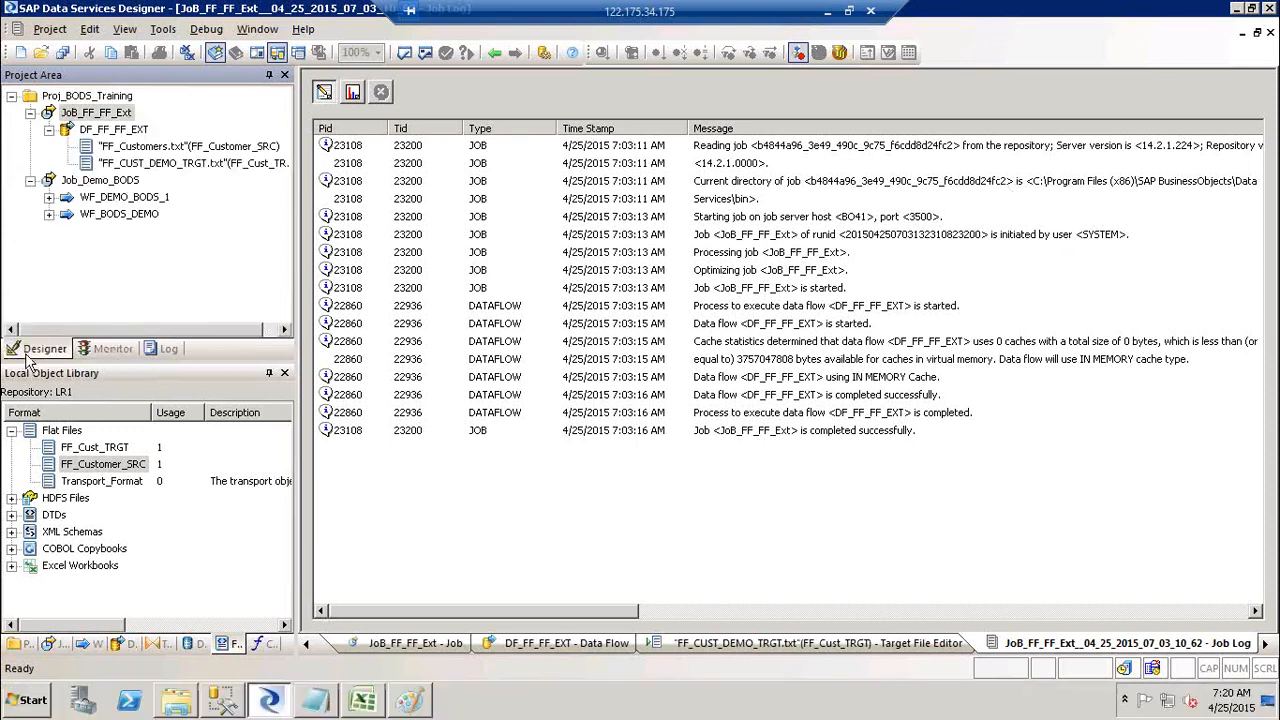
left_click(333, 705)
Step: Under '2) FF-DB Ext', add '1) Add Source FF' and '2) Target DB? How do yo connect to the Target DB'
left_click(246, 370)
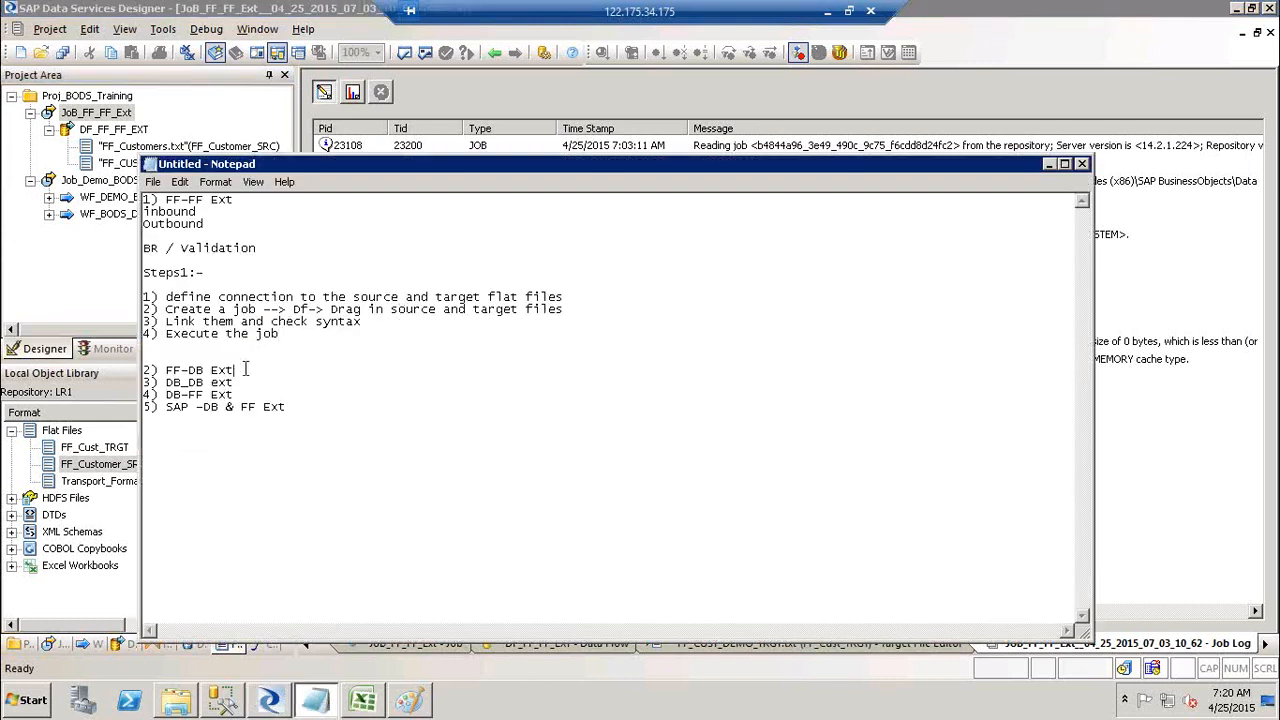
key("Return")
key("Return")
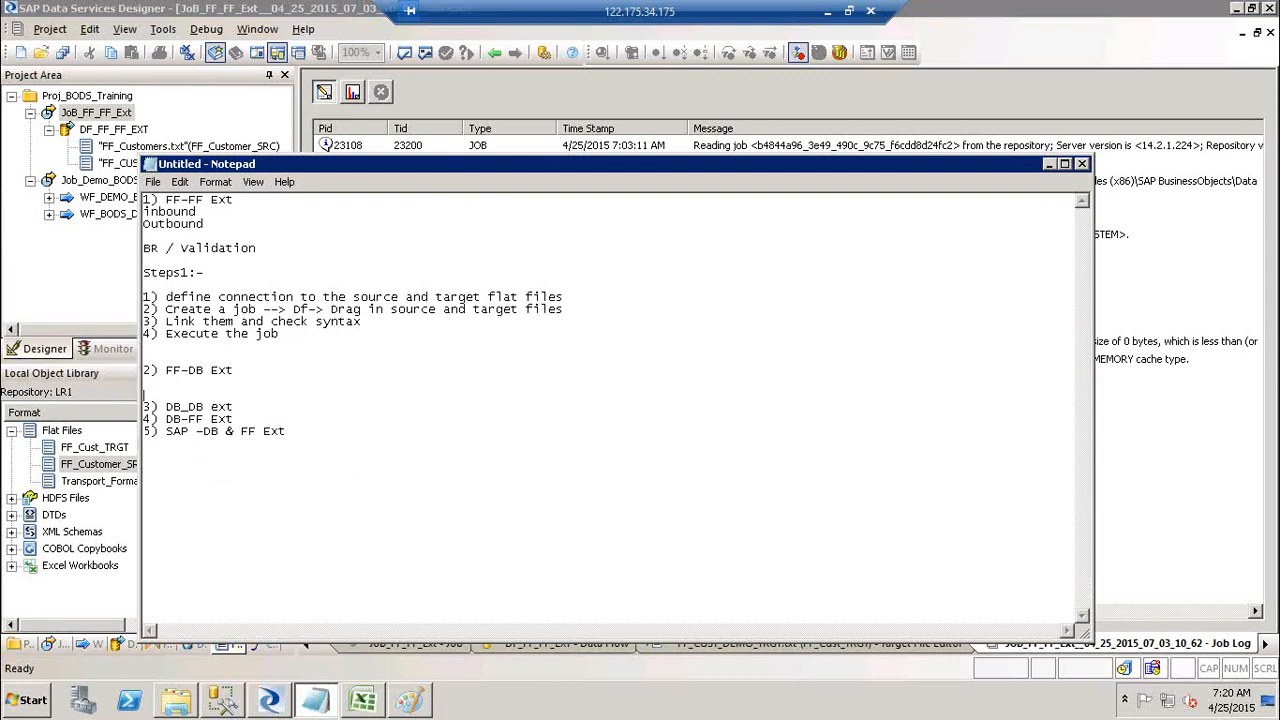
key("Up")
type("1) Add Source FF")
key("Return")
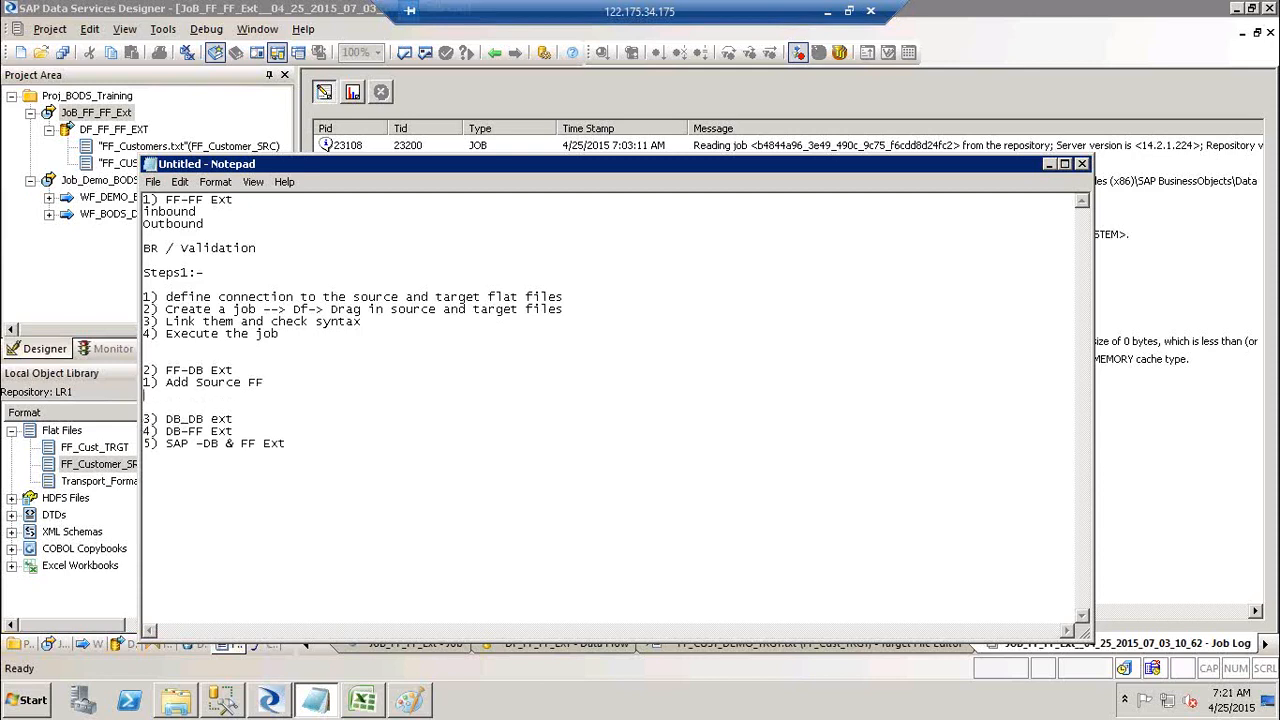
type("2) Target DB? How do yo ")
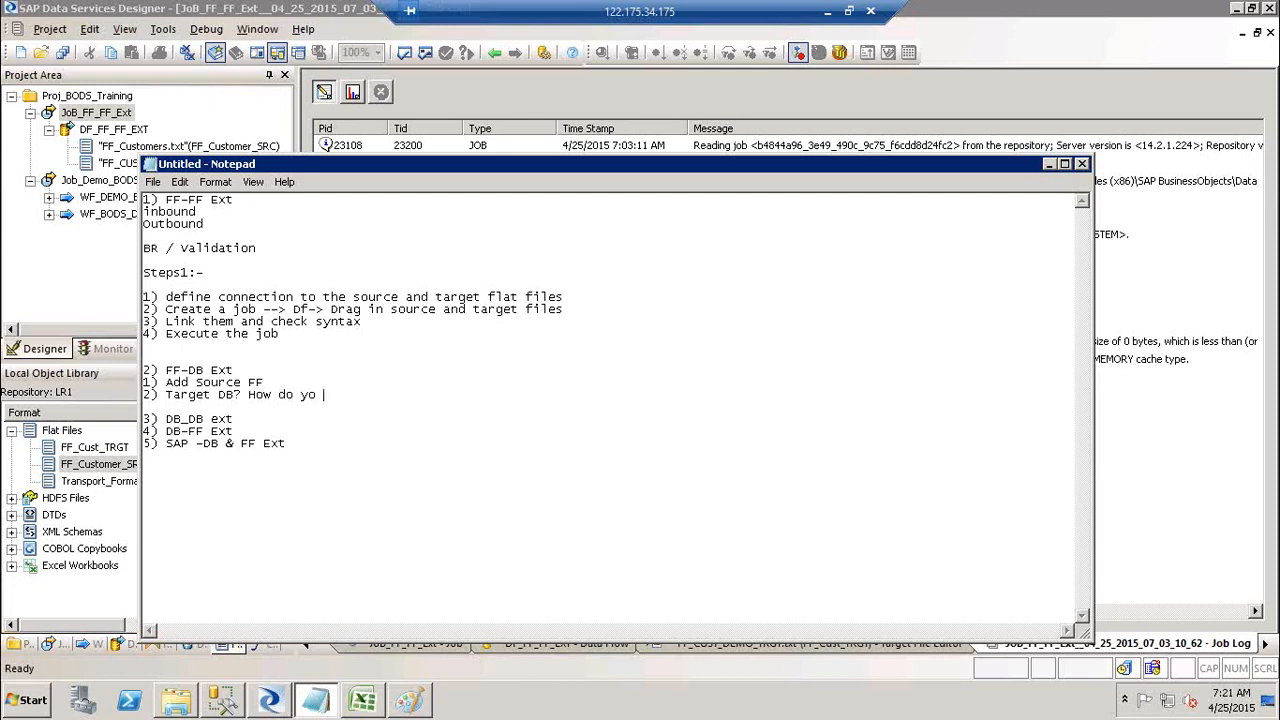
type("connect to the Target ")
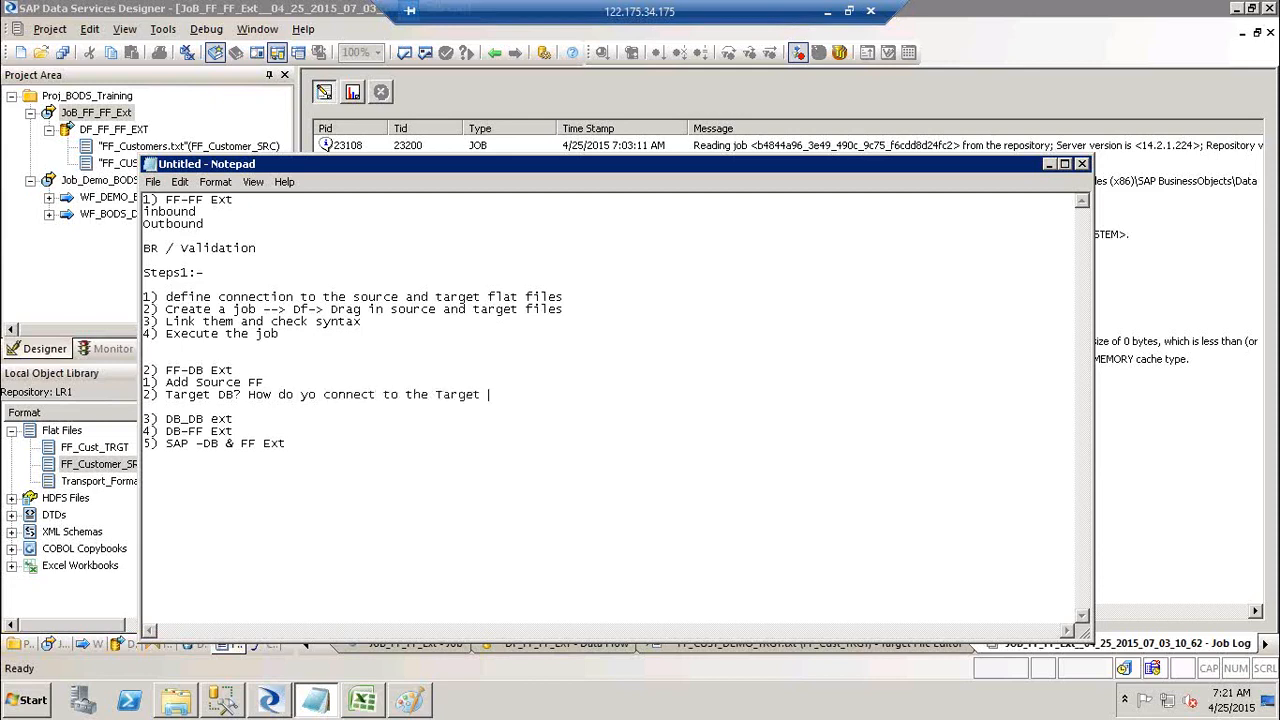
type("DB")
Step: End the Target DB line with 'b--> Data Stores.' and start '3) Create Job-> DF--> Drag your Source FF->'
type("b--")
type("> Data S")
type("rc")
key("BackSpace")
key("BackSpace")
key("BackSpace")
type("Stores.")
key("Return")
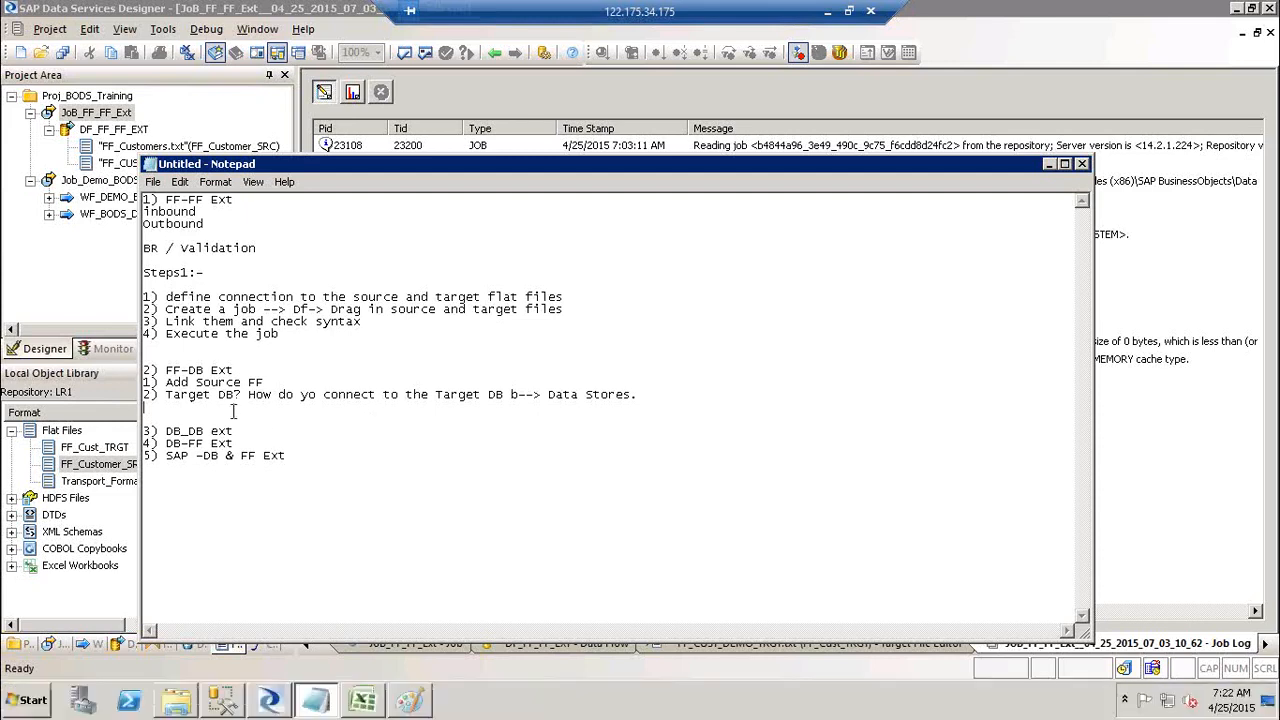
type("3) Create Job-> DF--> D")
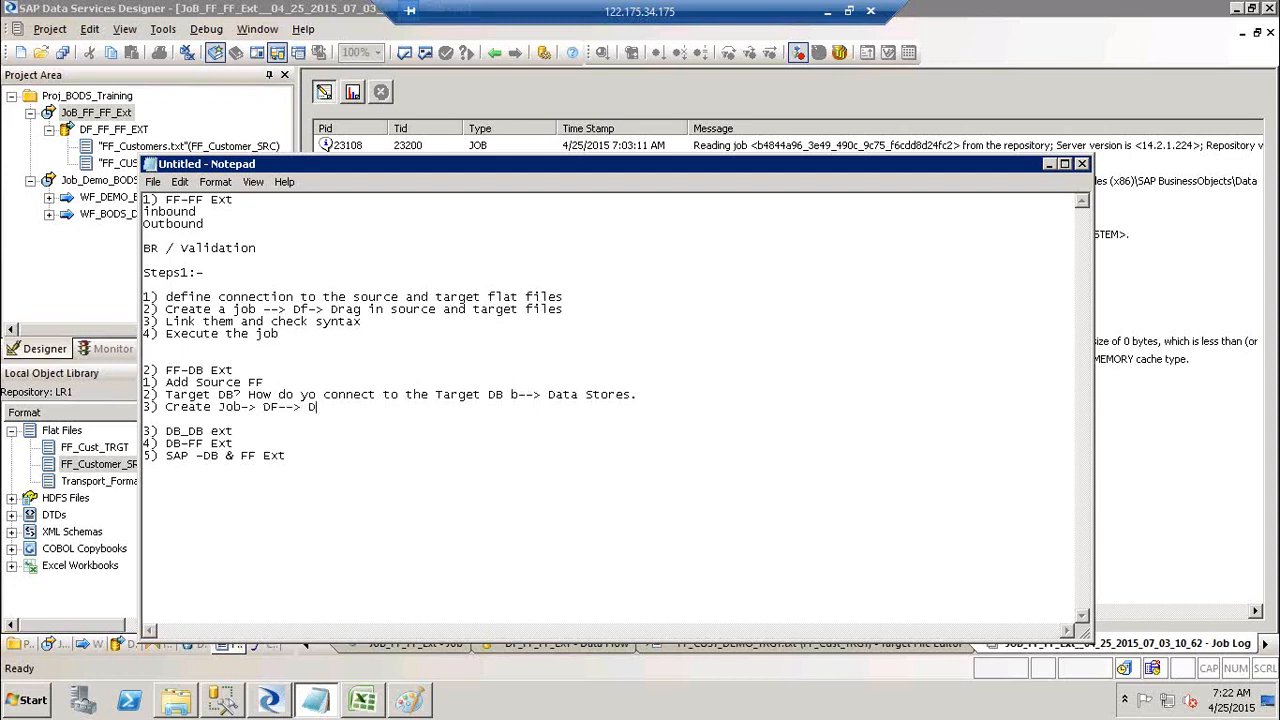
type("rag your Source FF-> Crat")
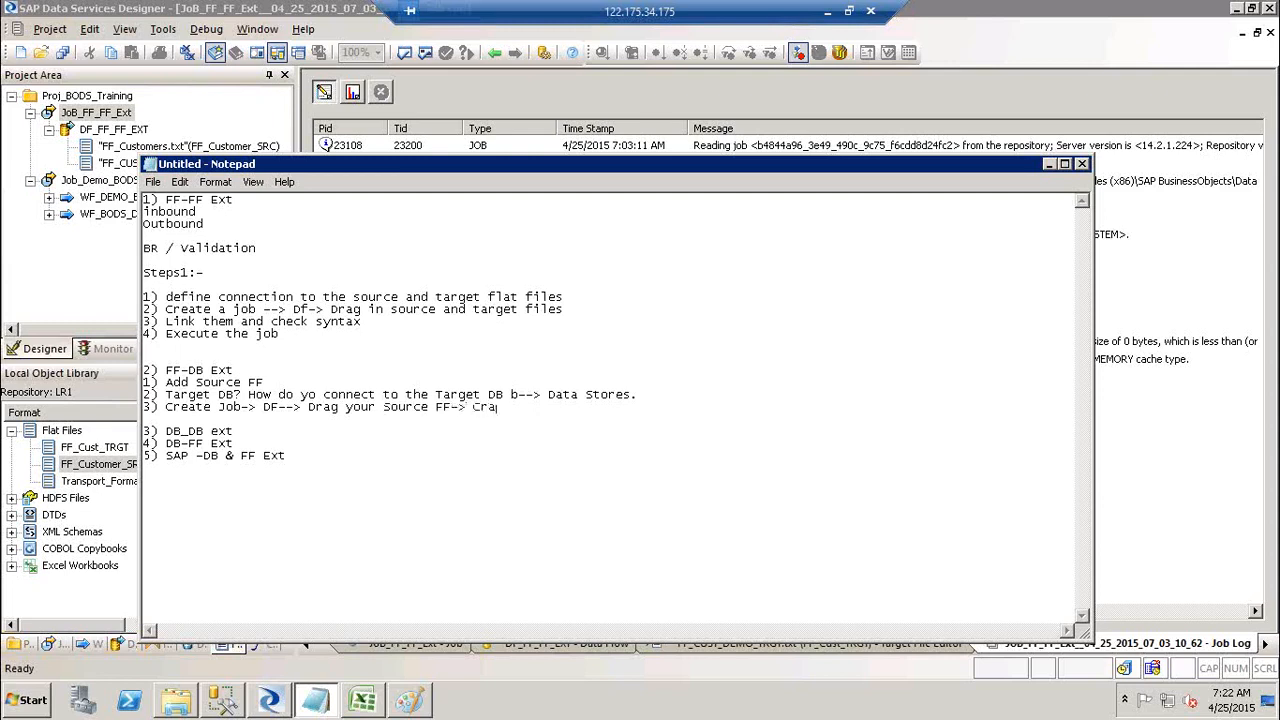
Step: Finish step 3 with 'Create a template table. Connet' and add step '4) Execute'
key("BackSpace")
key("BackSpace")
type("eate a template table. Connet")
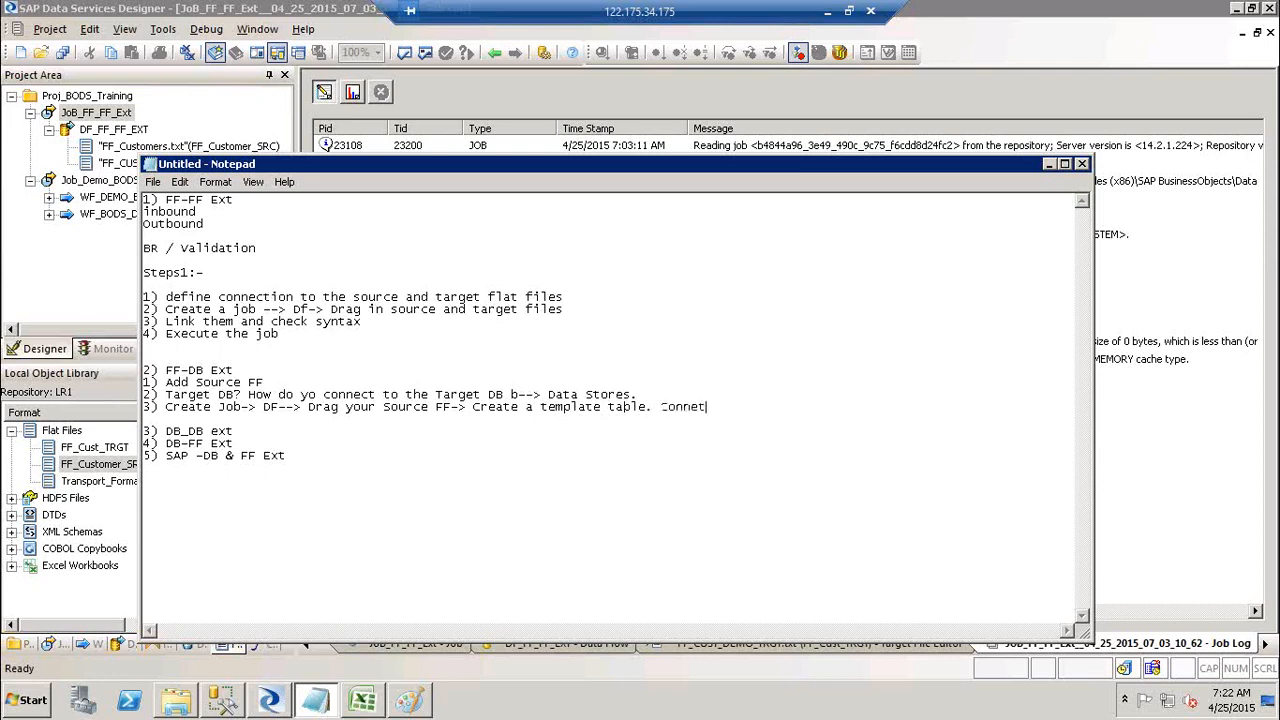
key("Return")
key("Return")
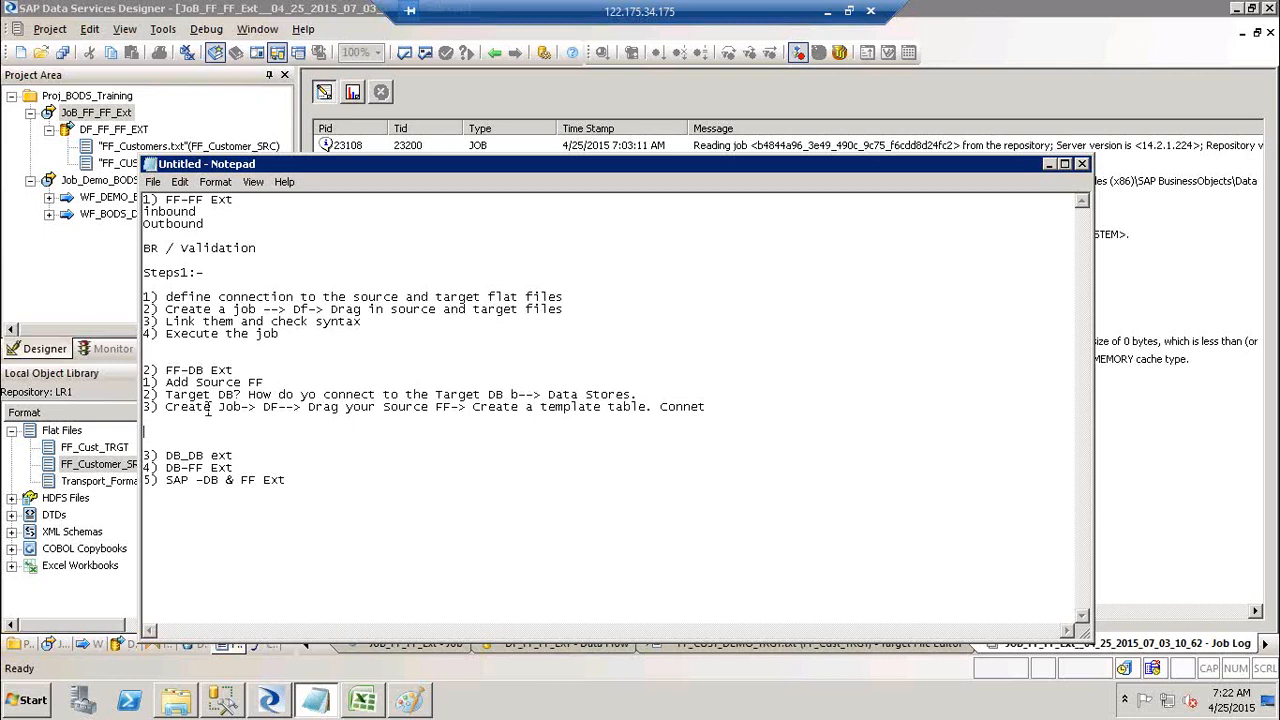
key("Up")
type("4)n")
key("BackSpace")
key("BackSpace")
type("Execute")
Step: Select notes steps 2–4, then collapse DF_FF_FF_EXT, Job_Demo_BODS and JoB_FF_FF_Ext in Designer's project tree
left_click_drag(249, 422, 140, 396)
key("alt+Tab")
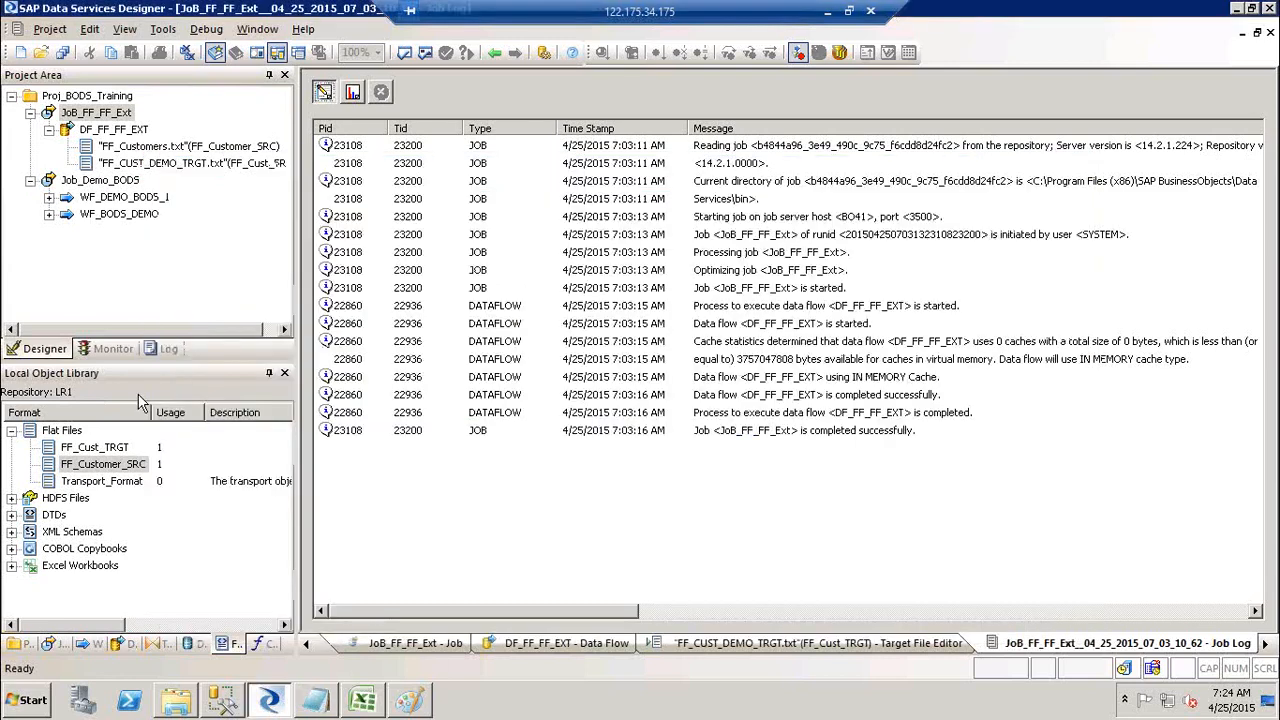
left_click(86, 468)
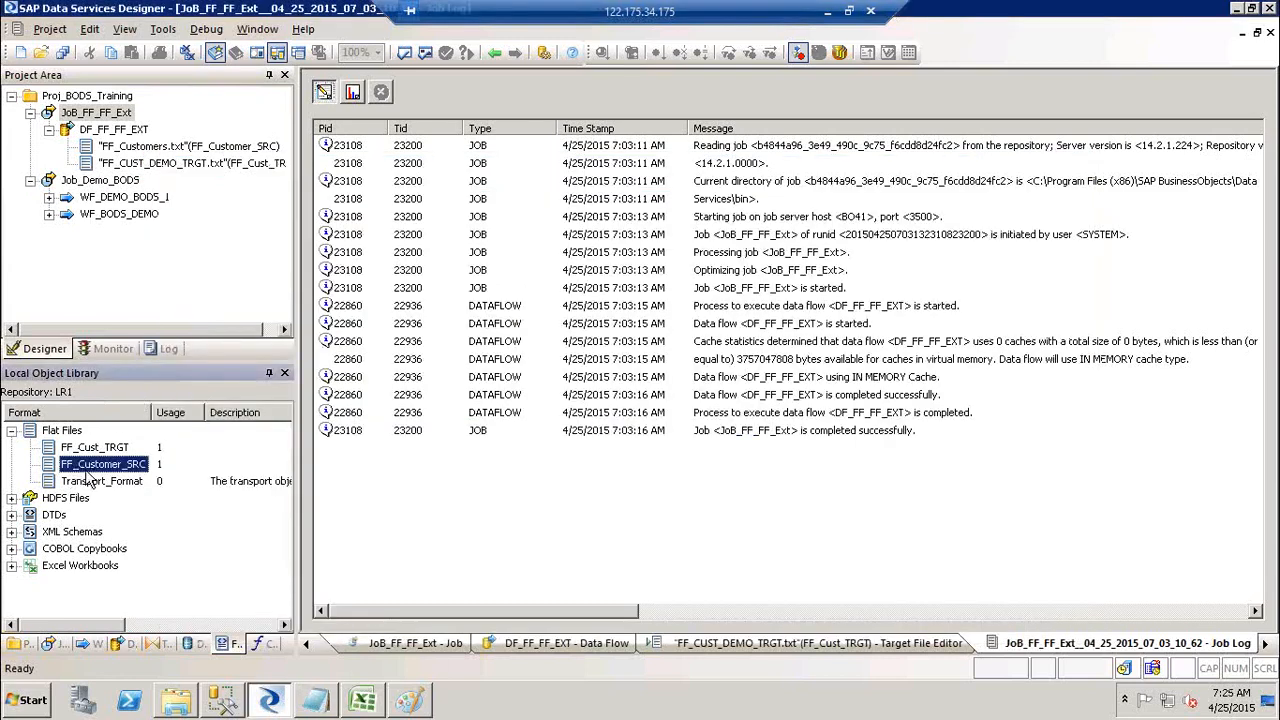
left_click(48, 130)
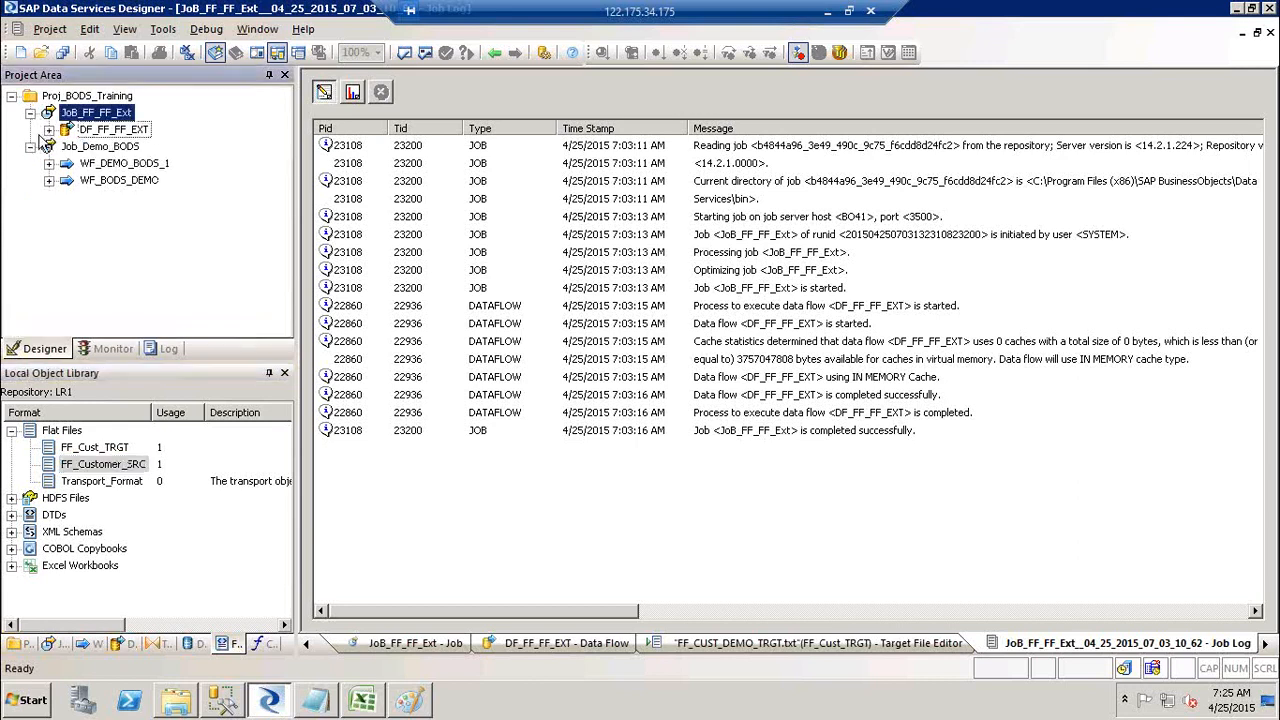
left_click(30, 146)
left_click(30, 113)
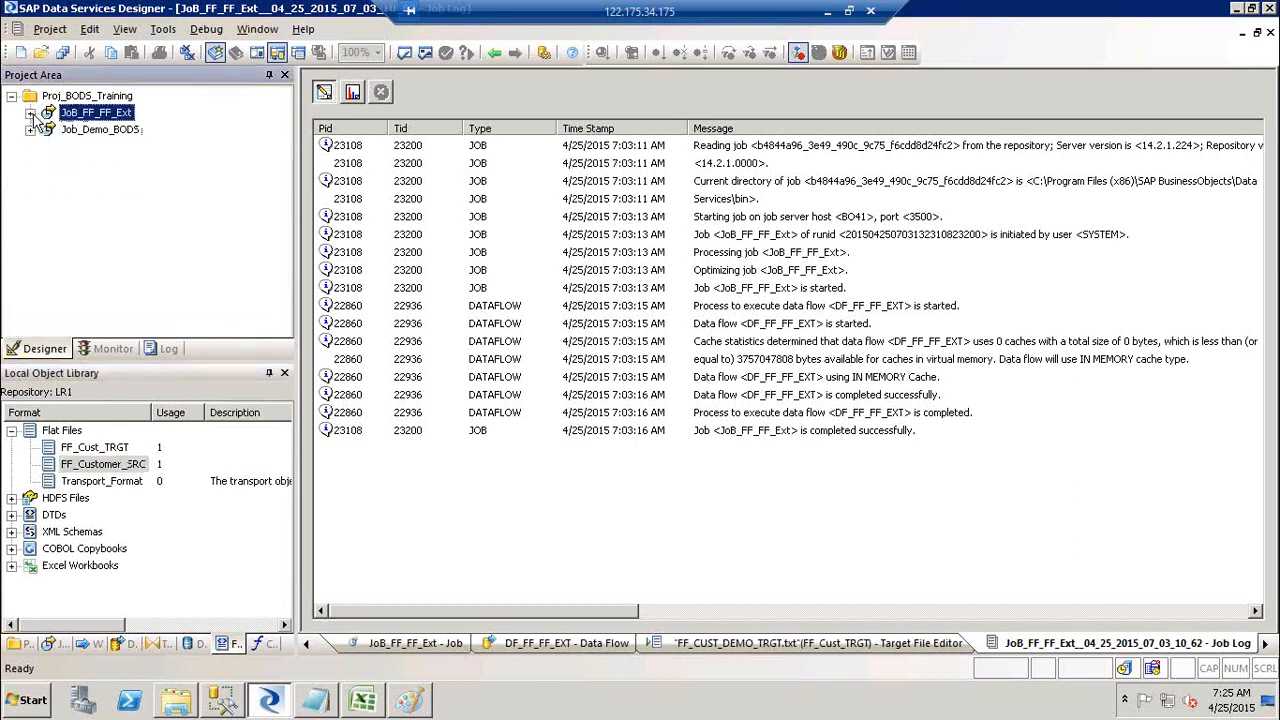
left_click(222, 705)
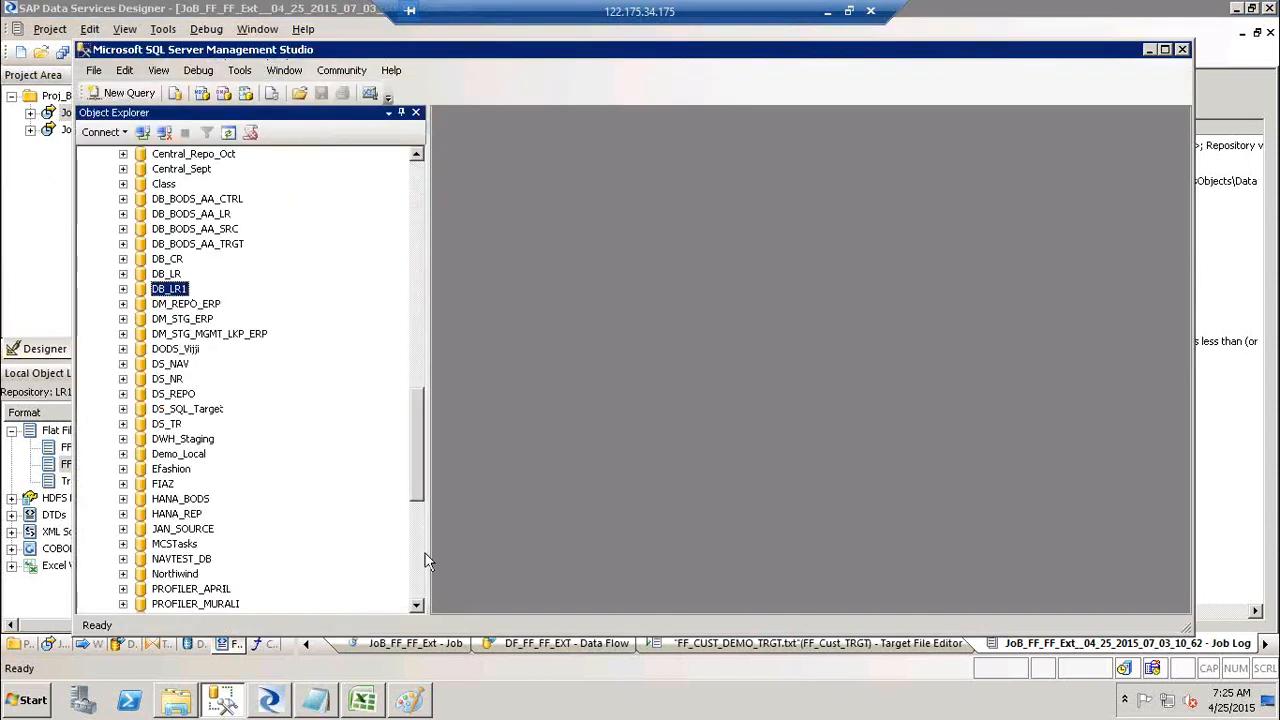
Step: Locate the Target database in SSMS Object Explorer and show Datastores in Designer's object library
left_click(418, 588)
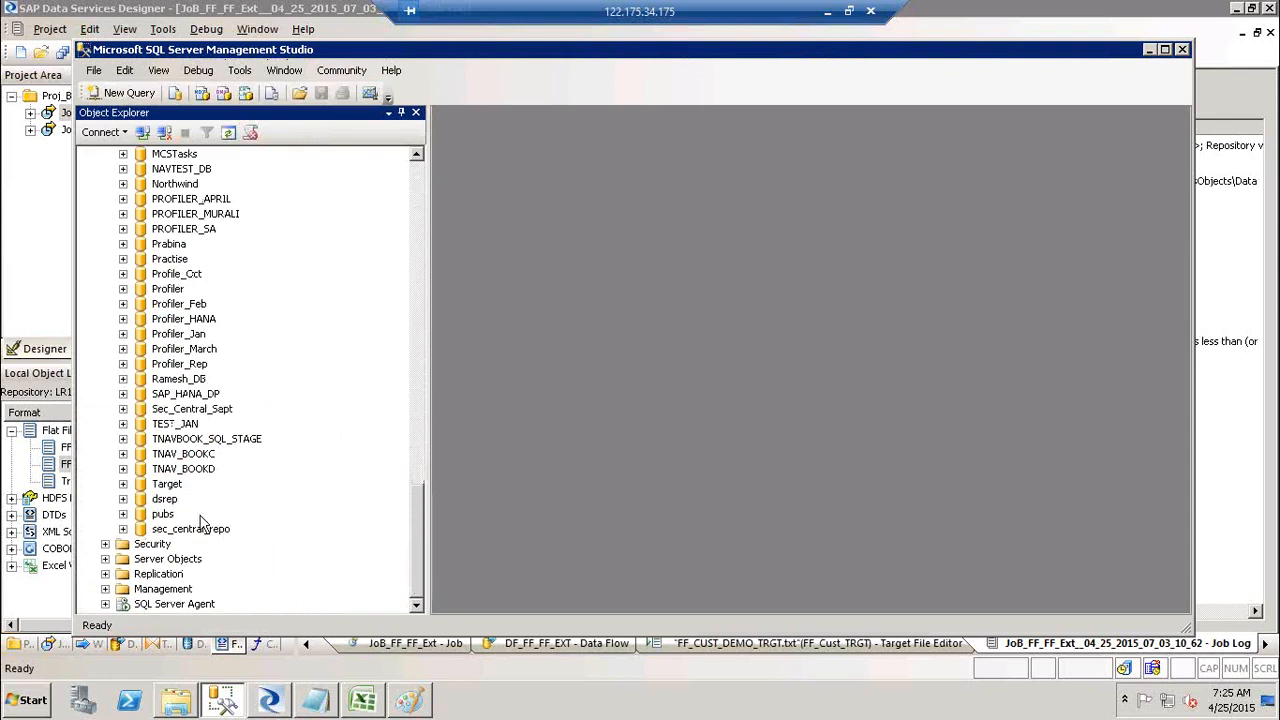
left_click(170, 485)
left_click(278, 706)
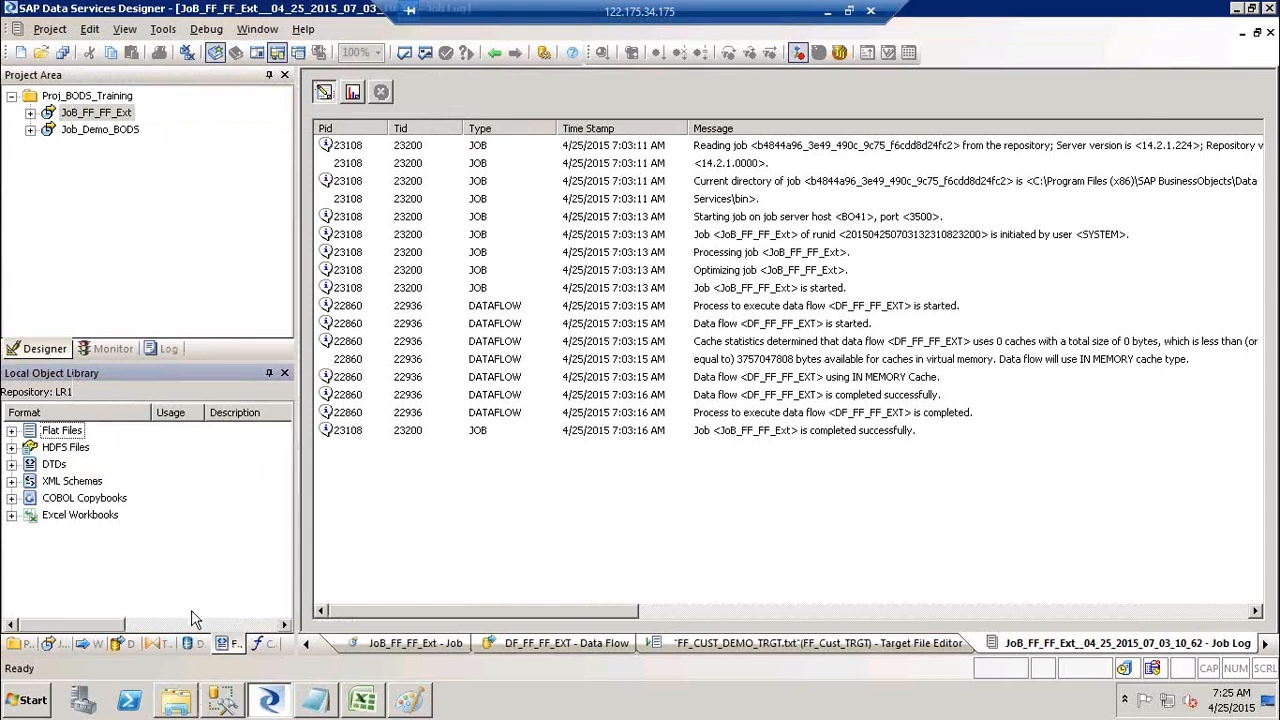
left_click(192, 645)
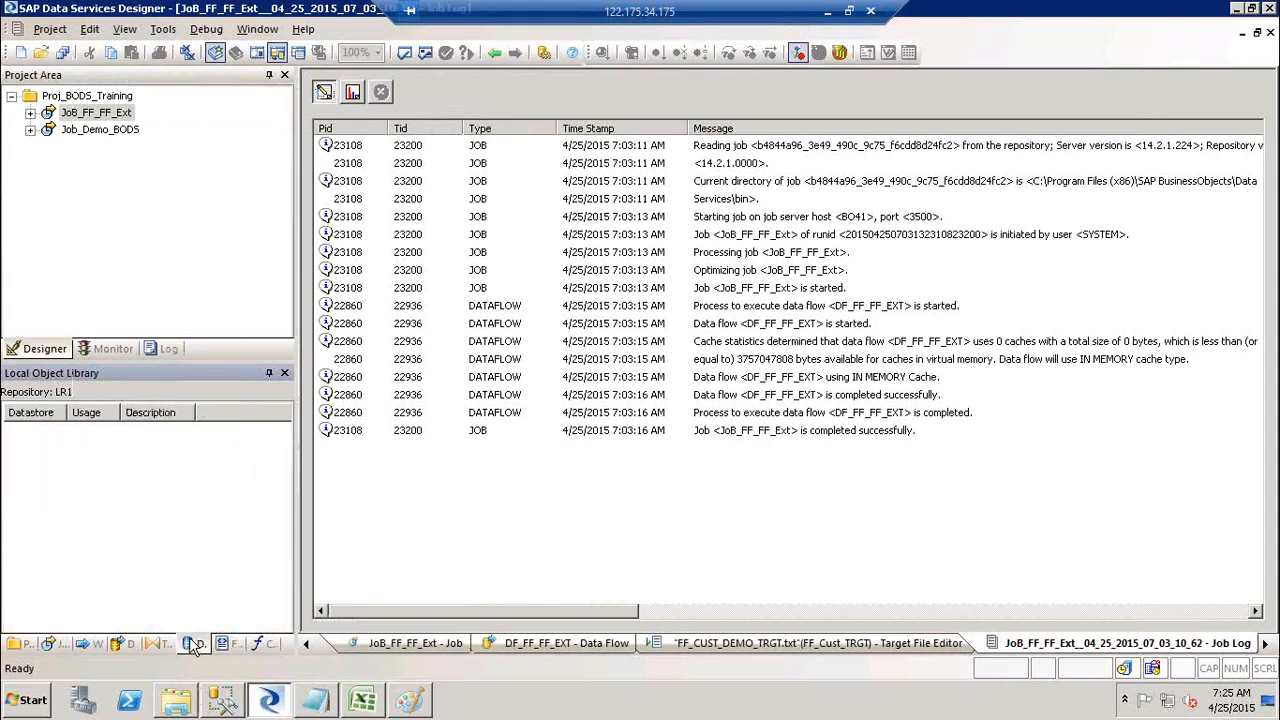
left_click(412, 707)
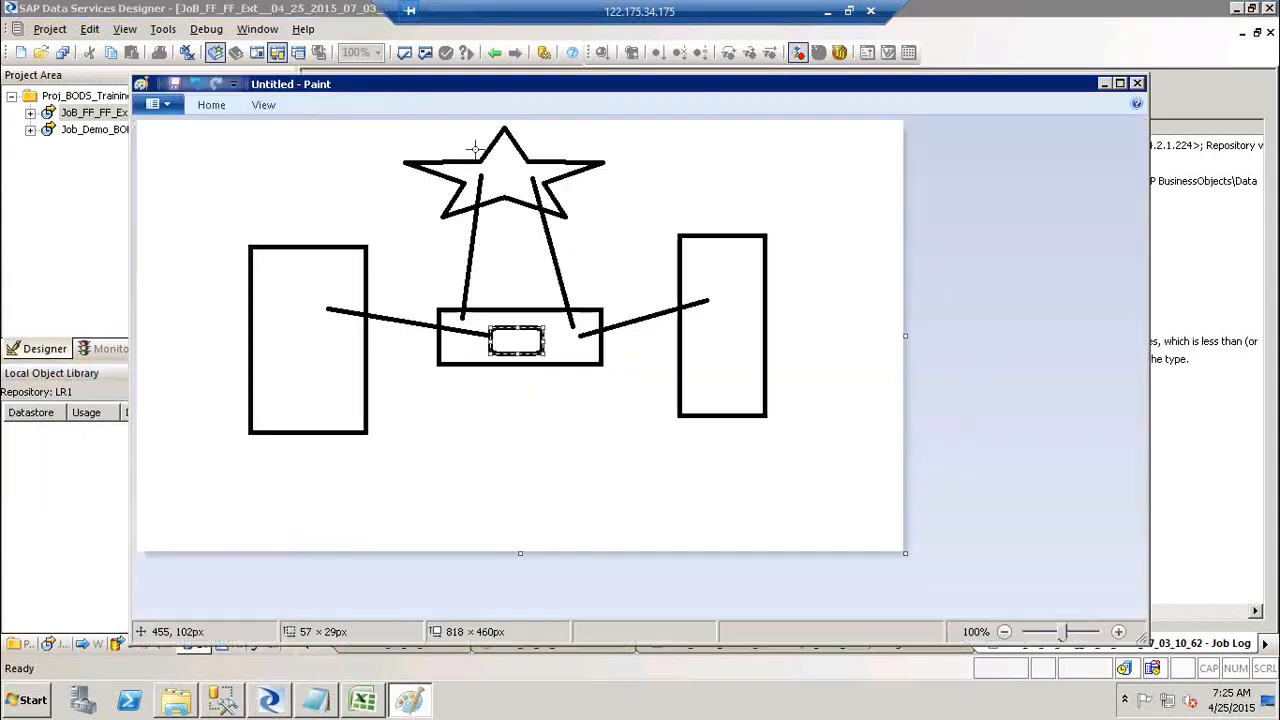
Step: Draw a small shape in Paint where the right connector meets the middle box, then return to Designer
left_click(224, 112)
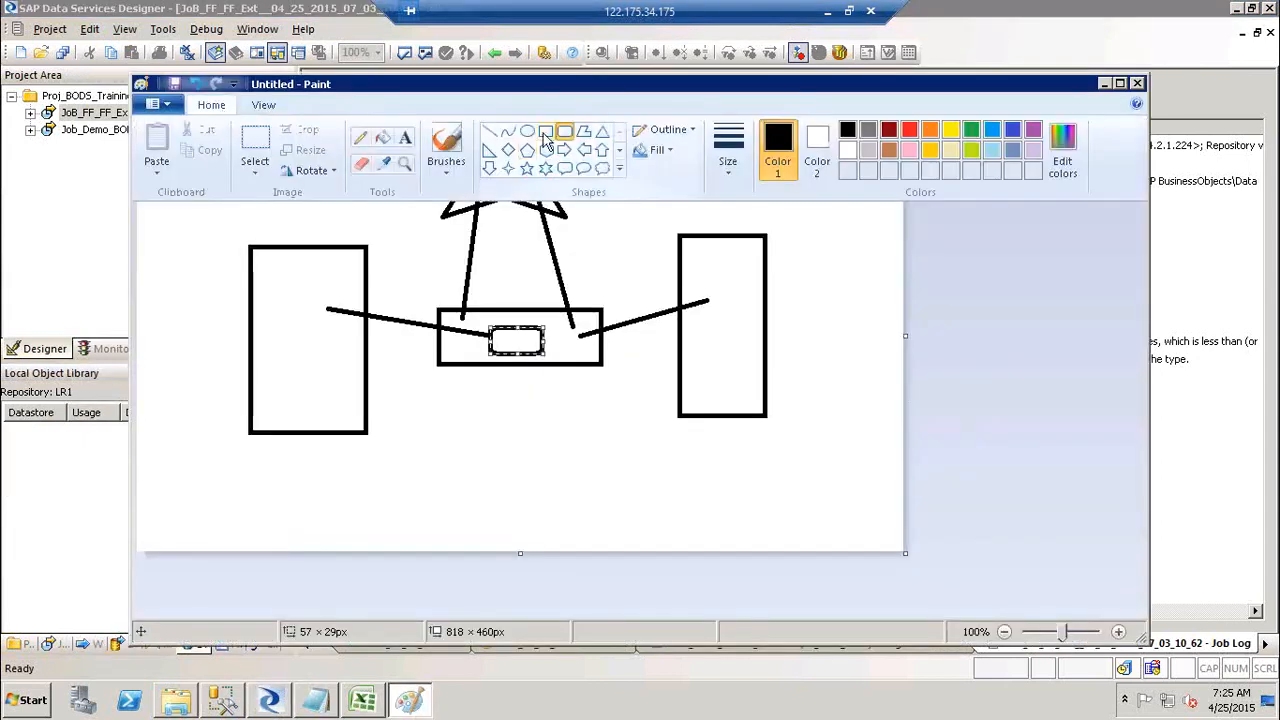
left_click(602, 150)
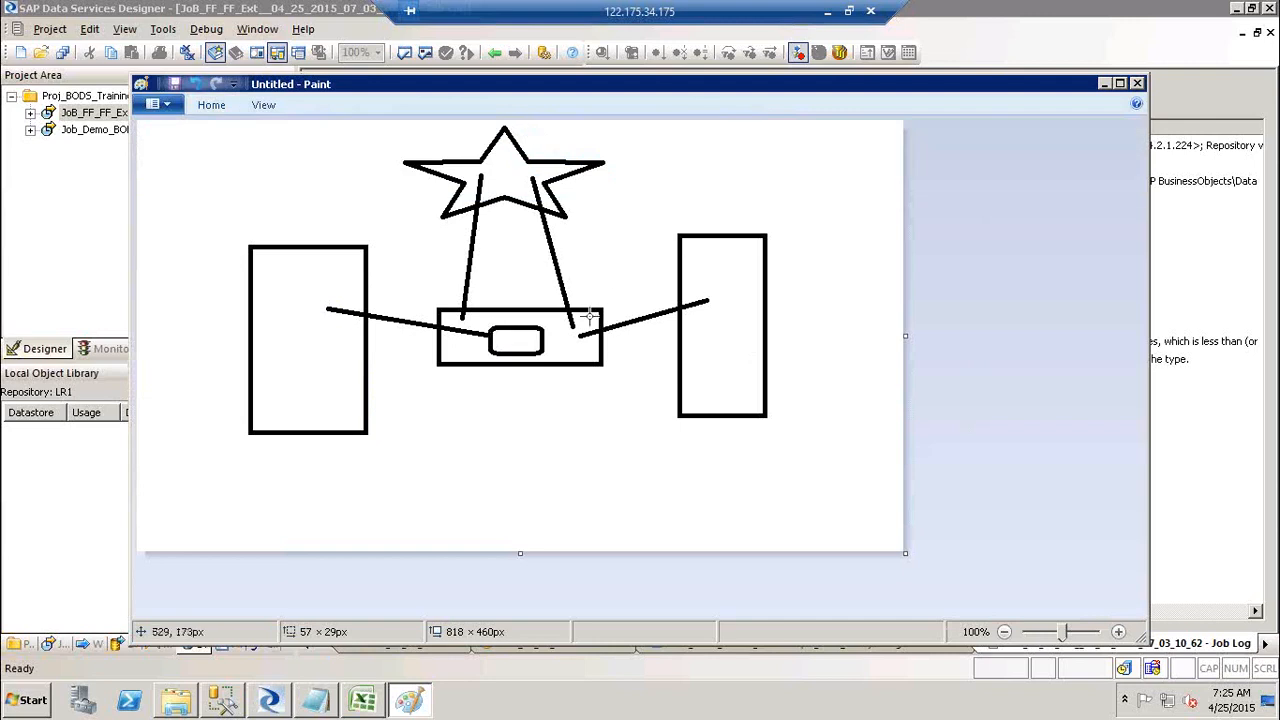
left_click_drag(574, 325, 601, 349)
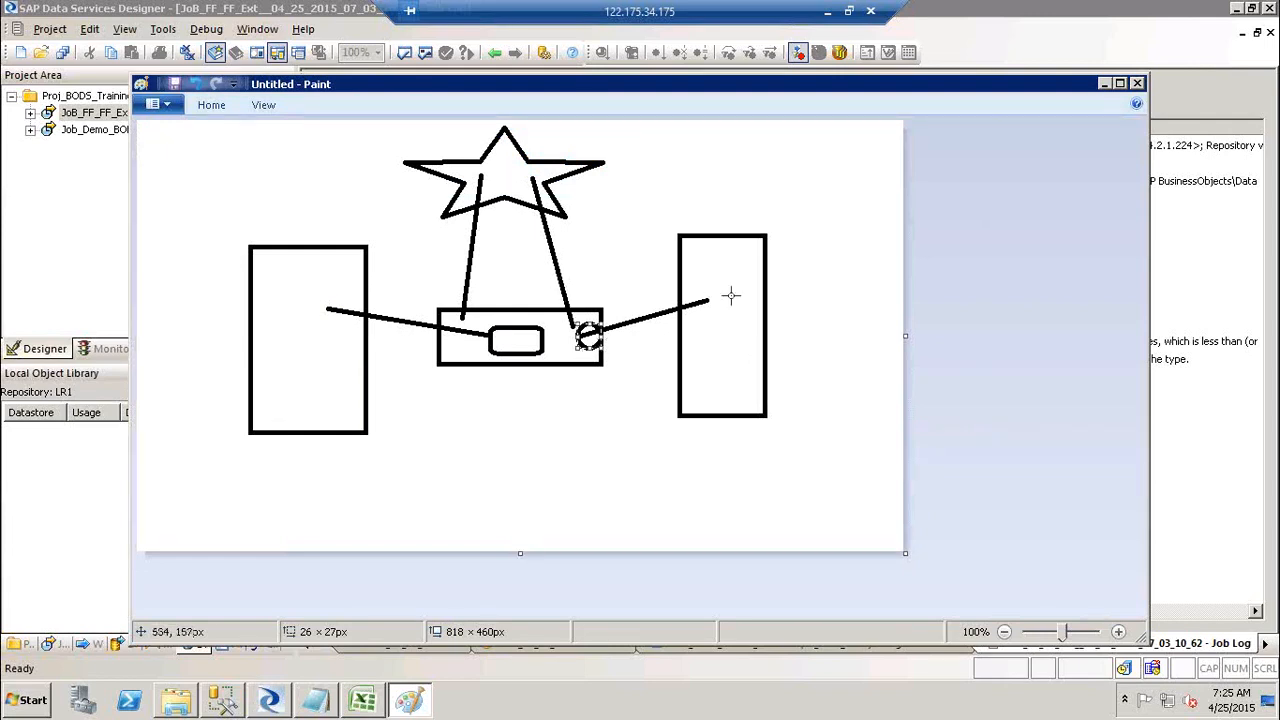
key("alt+Tab")
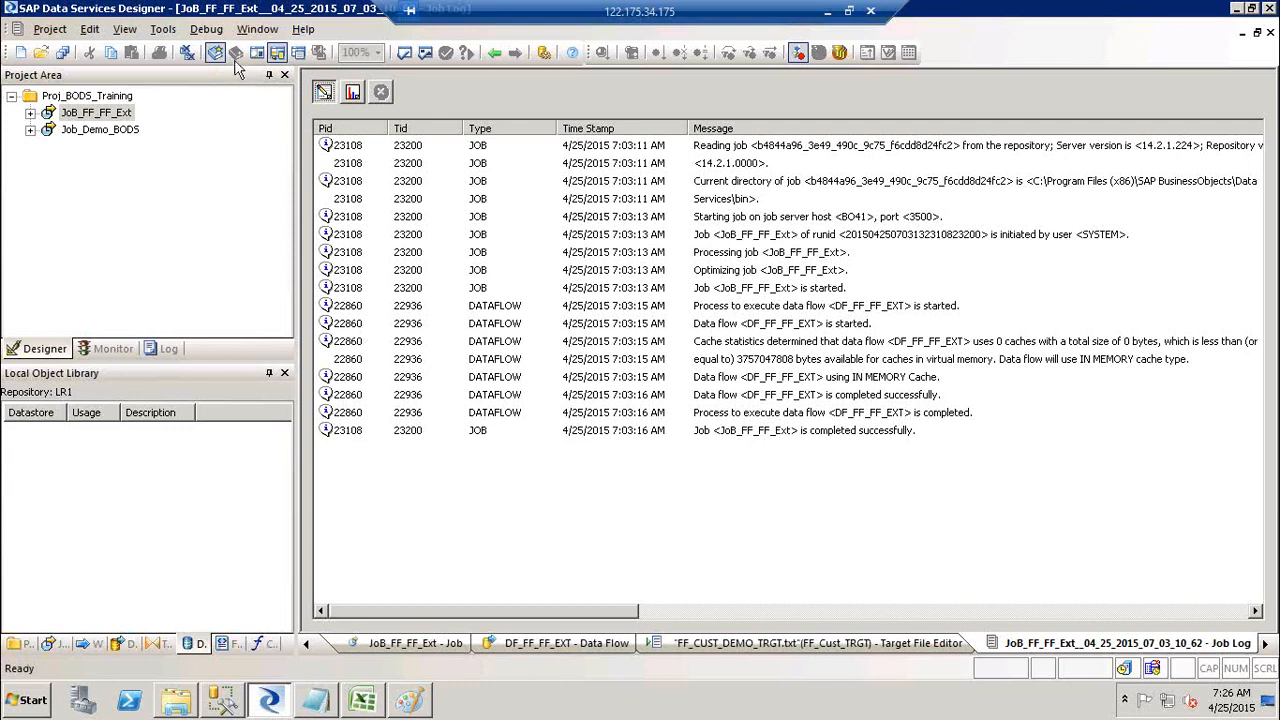
Step: Close all workspace windows so only the Start Page remains, then browse Project > New without creating anything
left_click(189, 57)
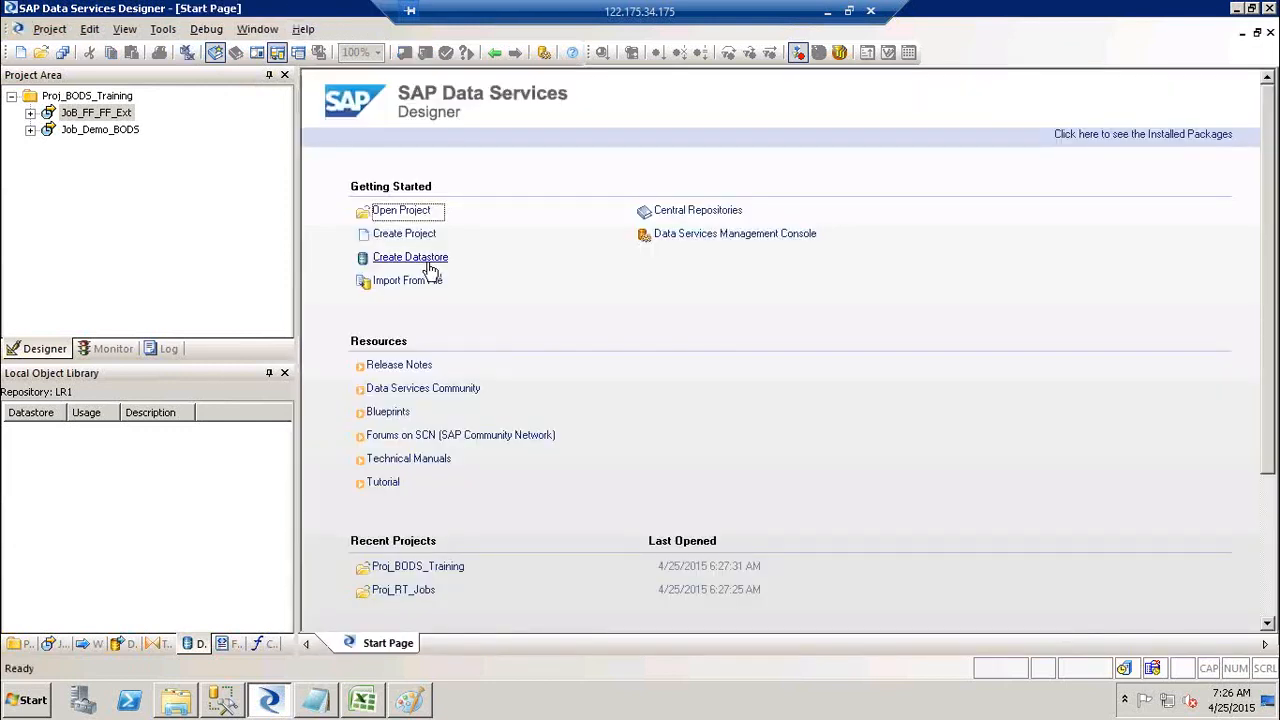
left_click(50, 29)
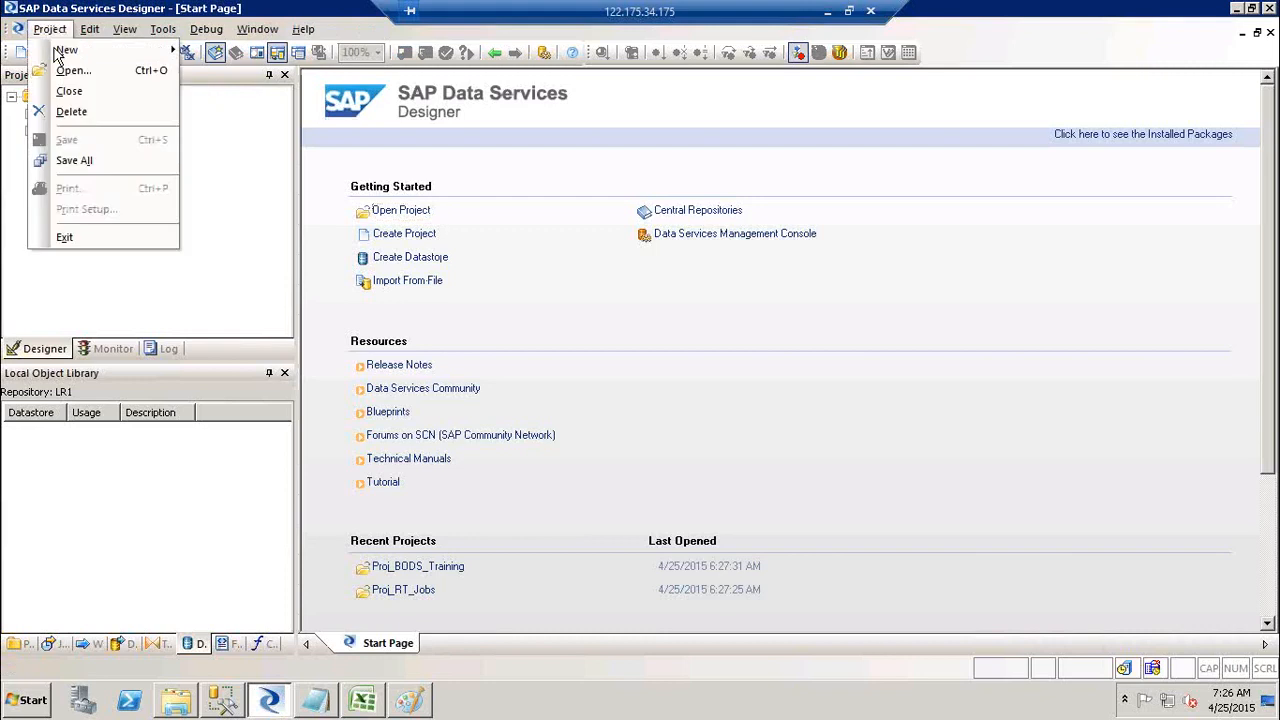
left_click(62, 50)
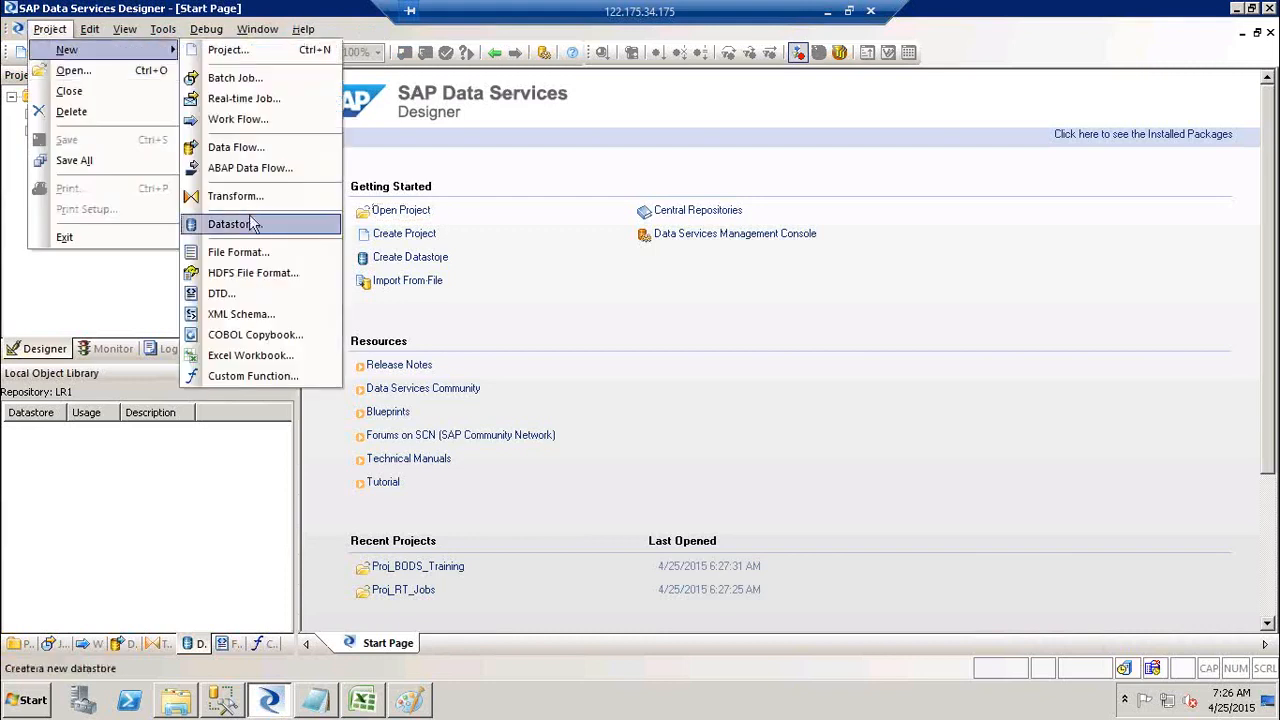
left_click(617, 309)
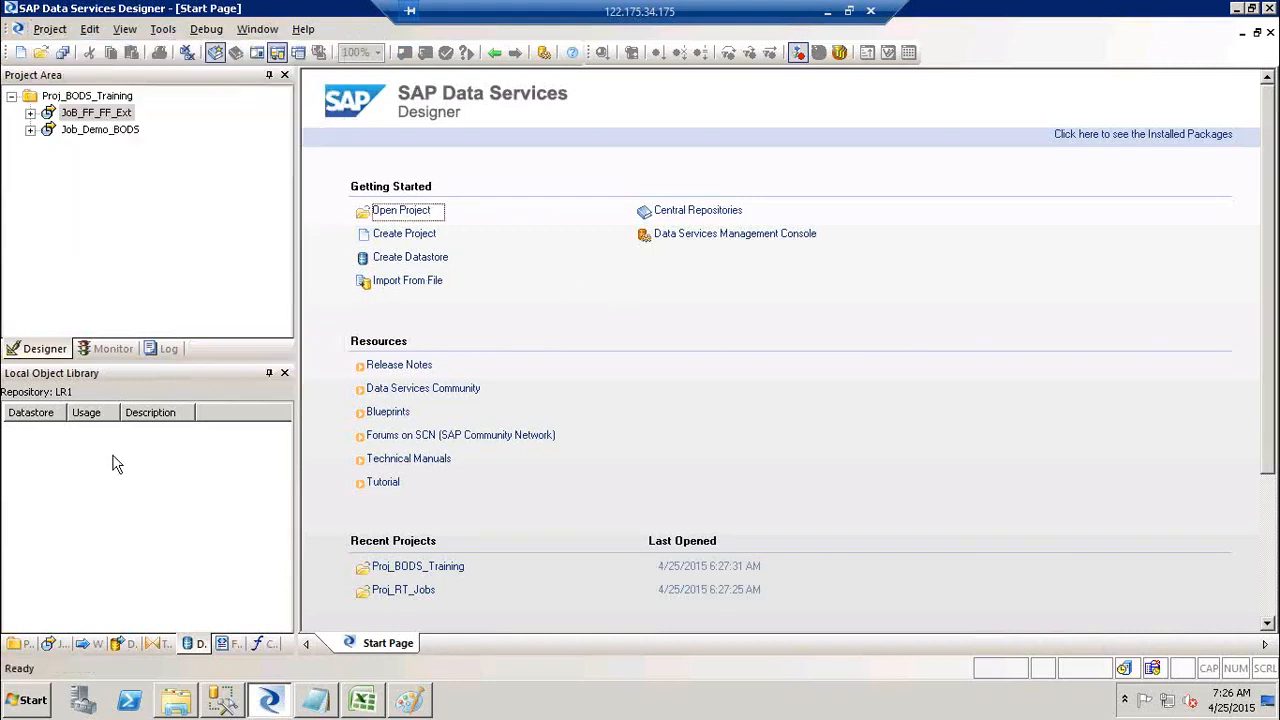
Step: Start a new datastore from the Datastores object library's right-click menu
left_click(57, 521)
right_click(55, 513)
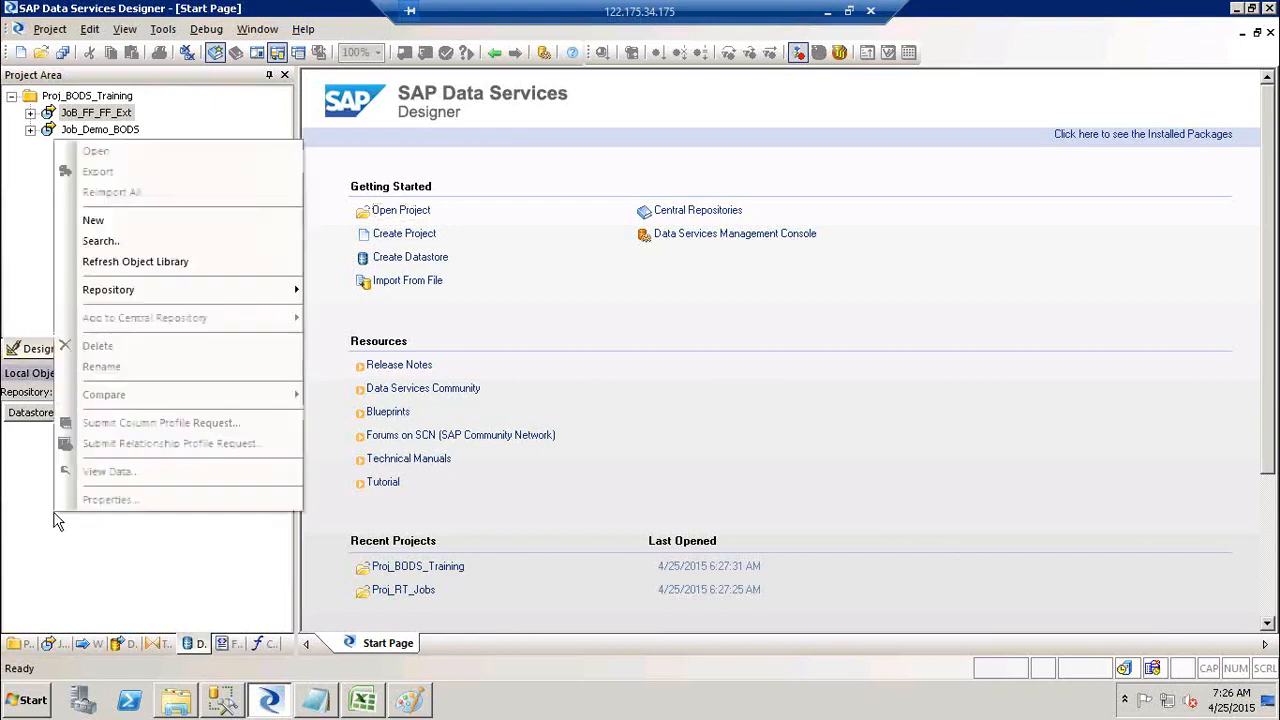
left_click(136, 220)
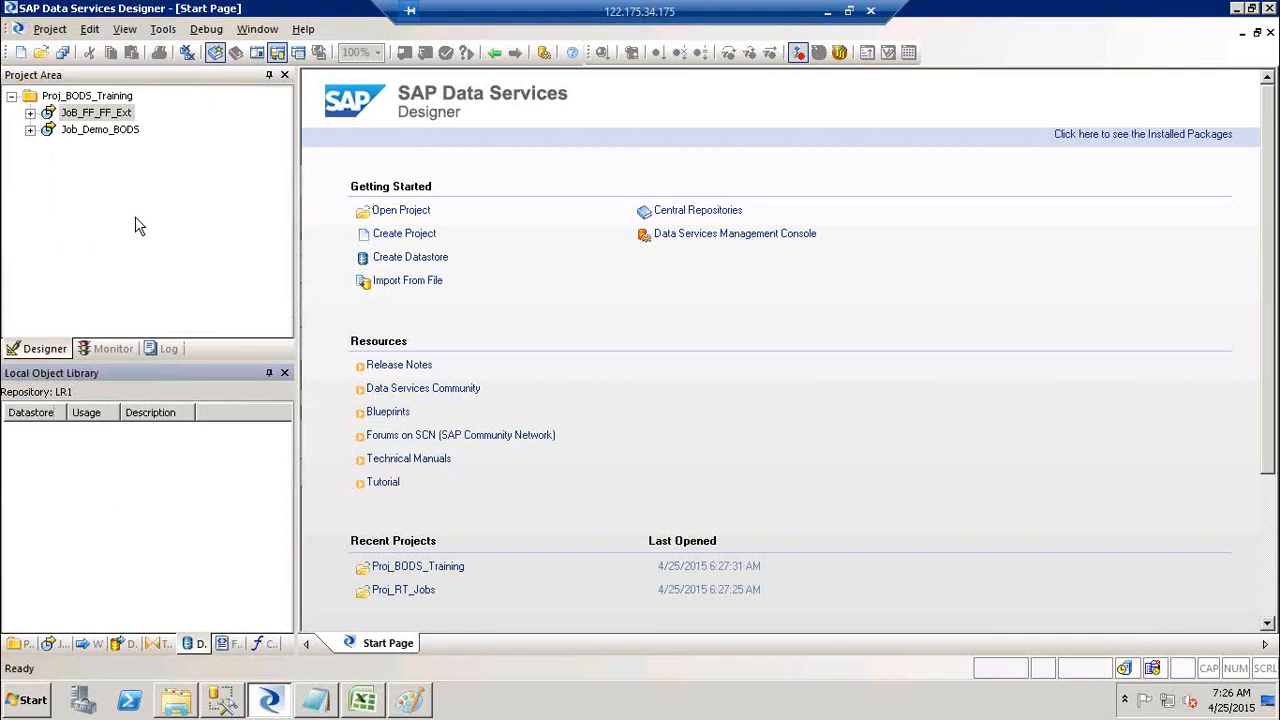
Step: Name the new datastore DS_Terget, set its type to Database, and switch to SQL Server Management Studio
type("DS_")
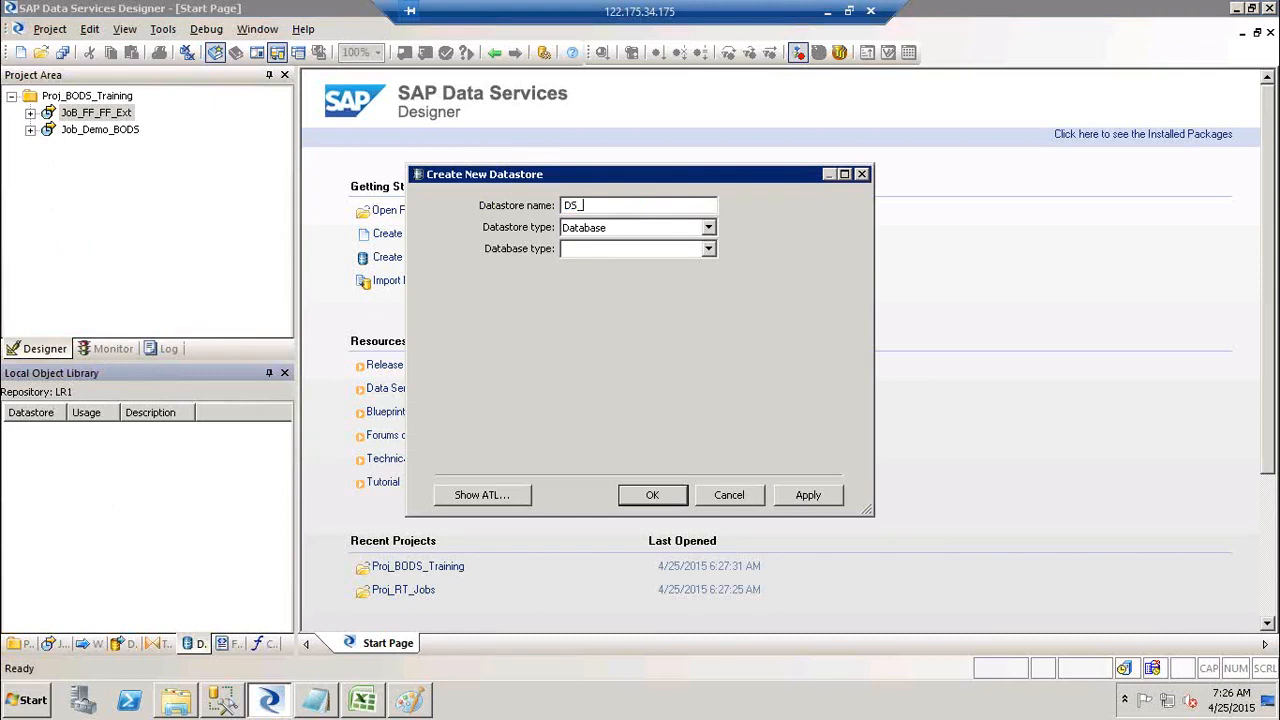
type("T")
type("e")
type("rget")
left_click(617, 233)
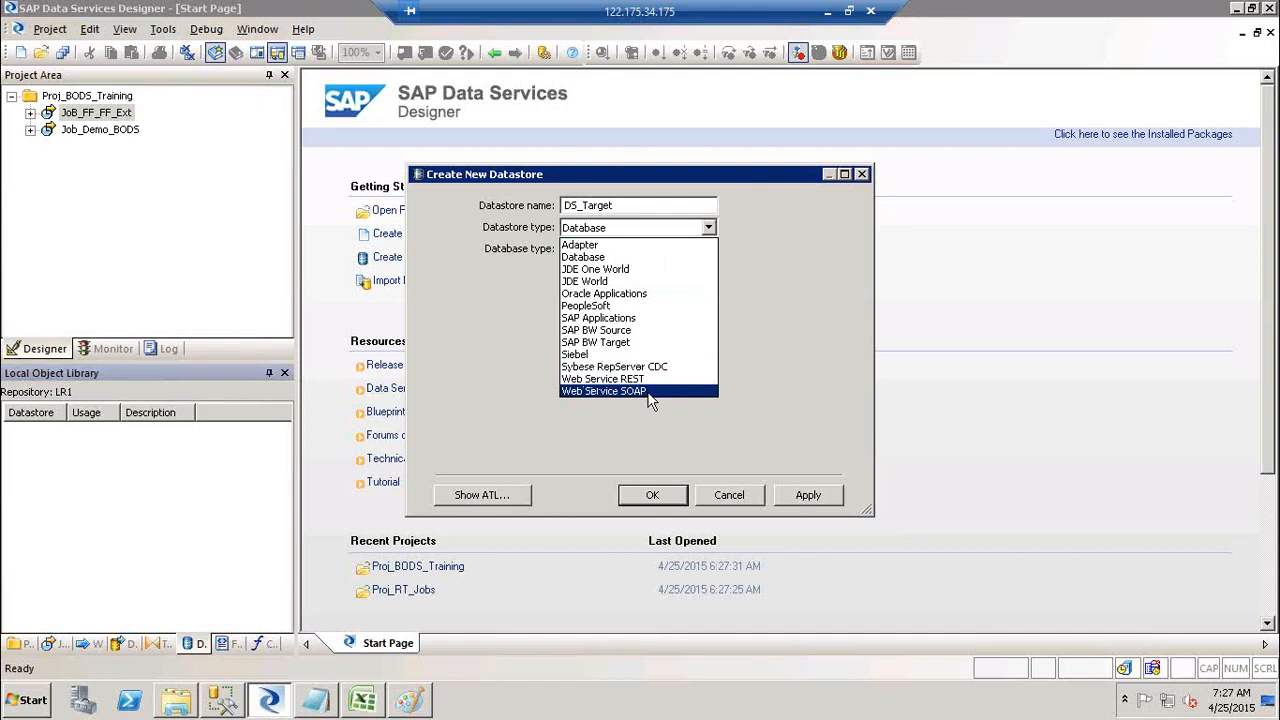
left_click(615, 258)
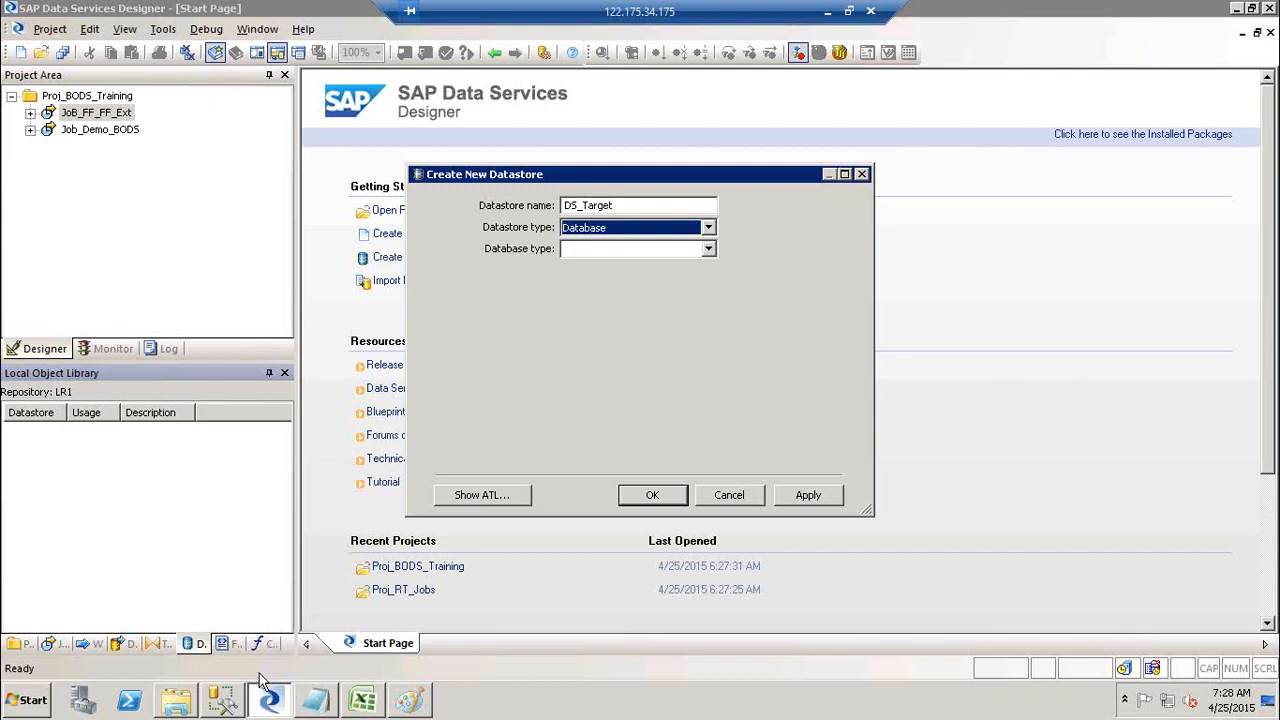
left_click(224, 704)
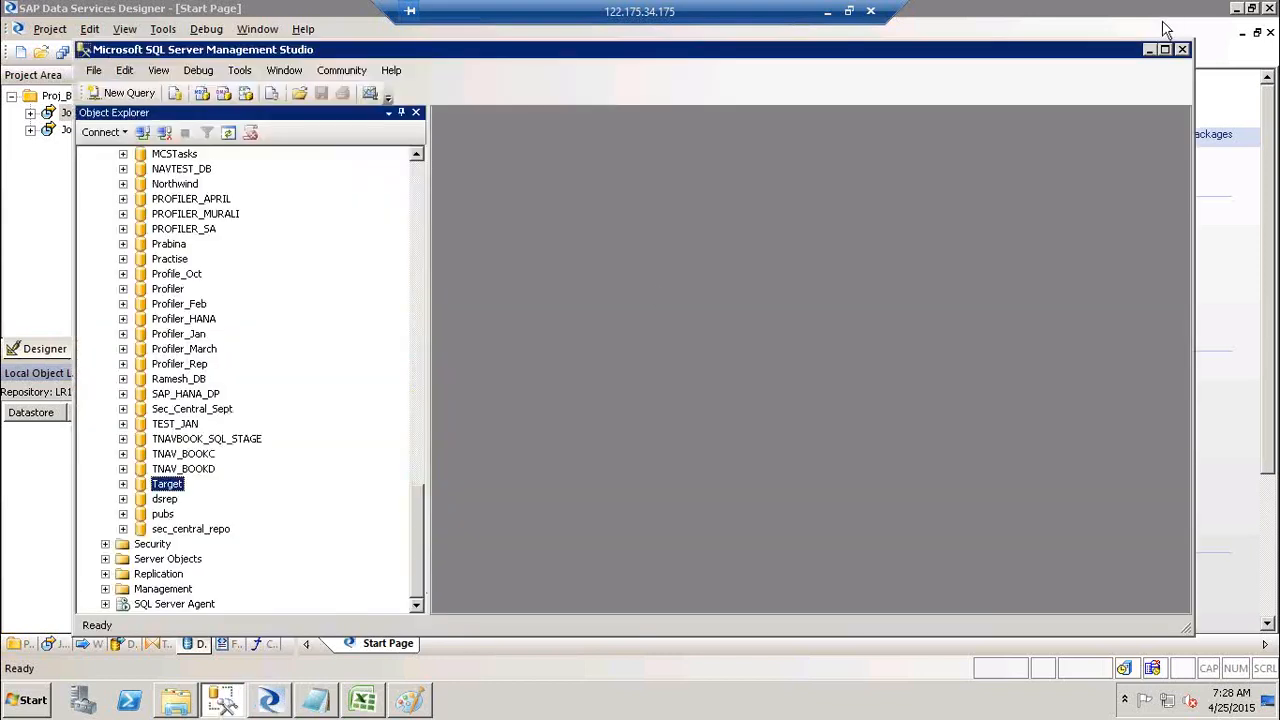
Step: Close SQL Server Management Studio and open the database type list in the datastore dialog
left_click(1182, 50)
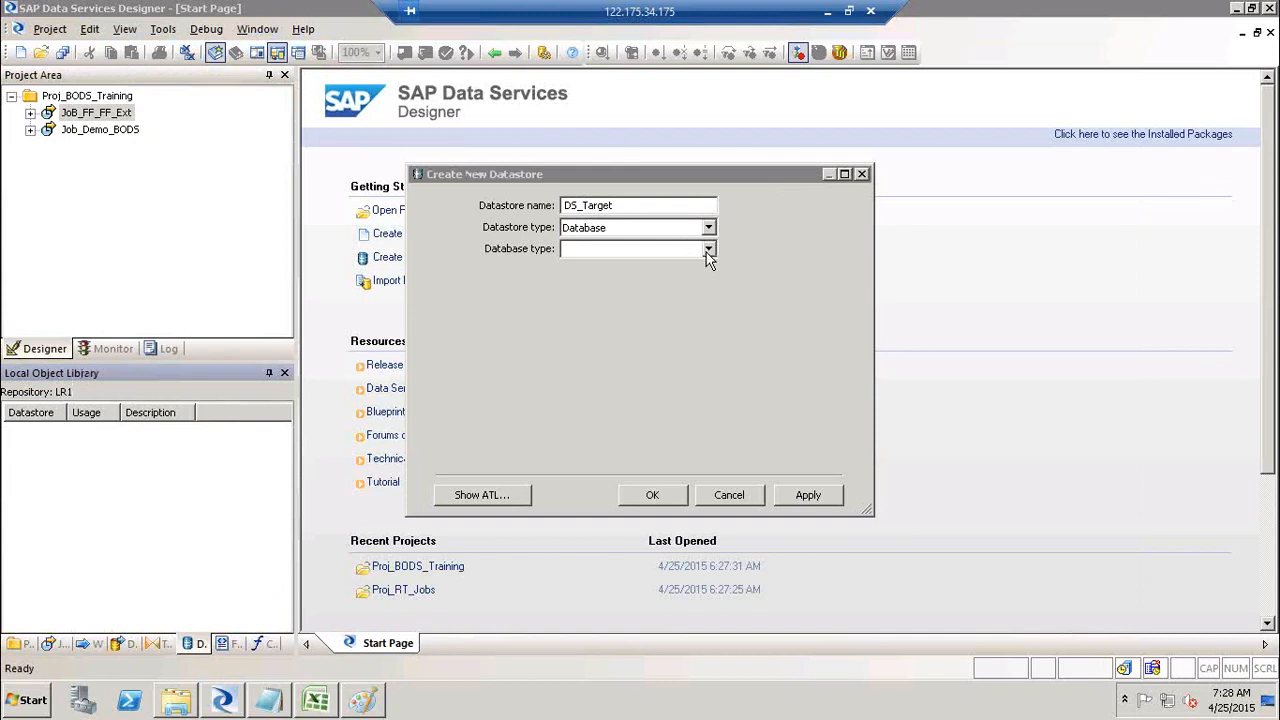
left_click(706, 252)
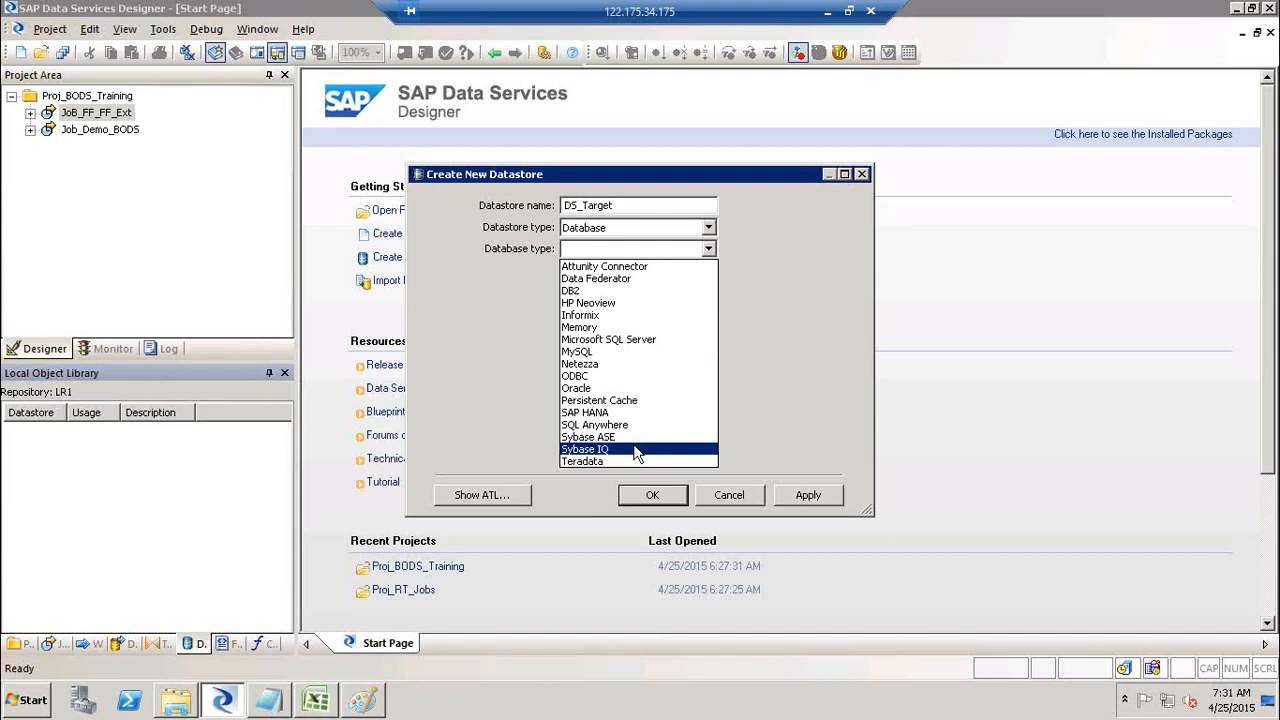
Step: Set the database type to Microsoft SQL Server, version Microsoft SQL Server 2008
left_click(648, 339)
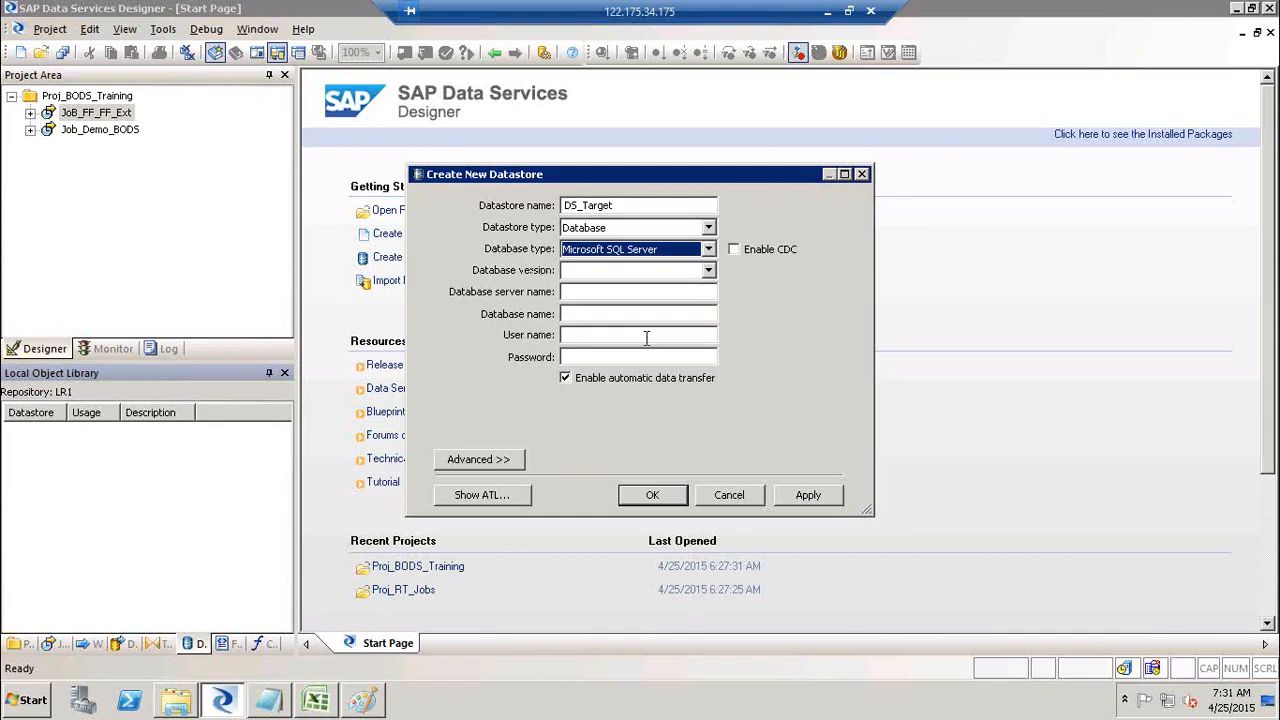
left_click(708, 272)
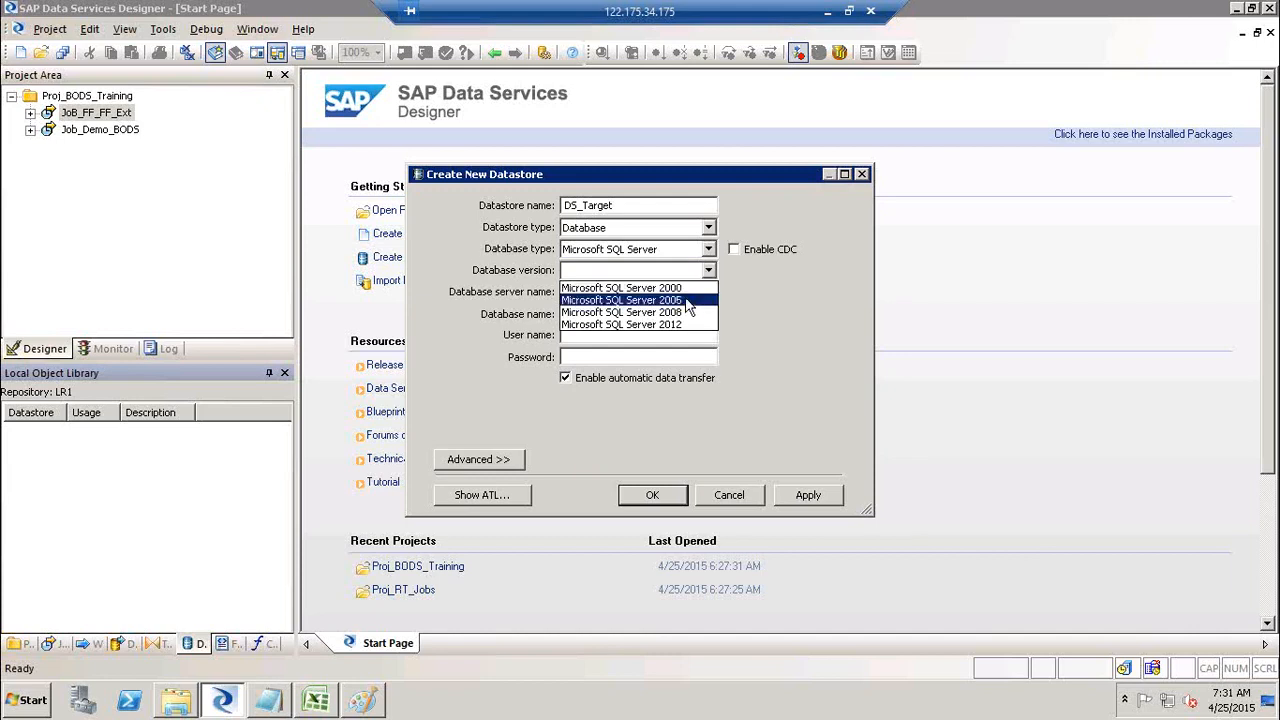
left_click(686, 313)
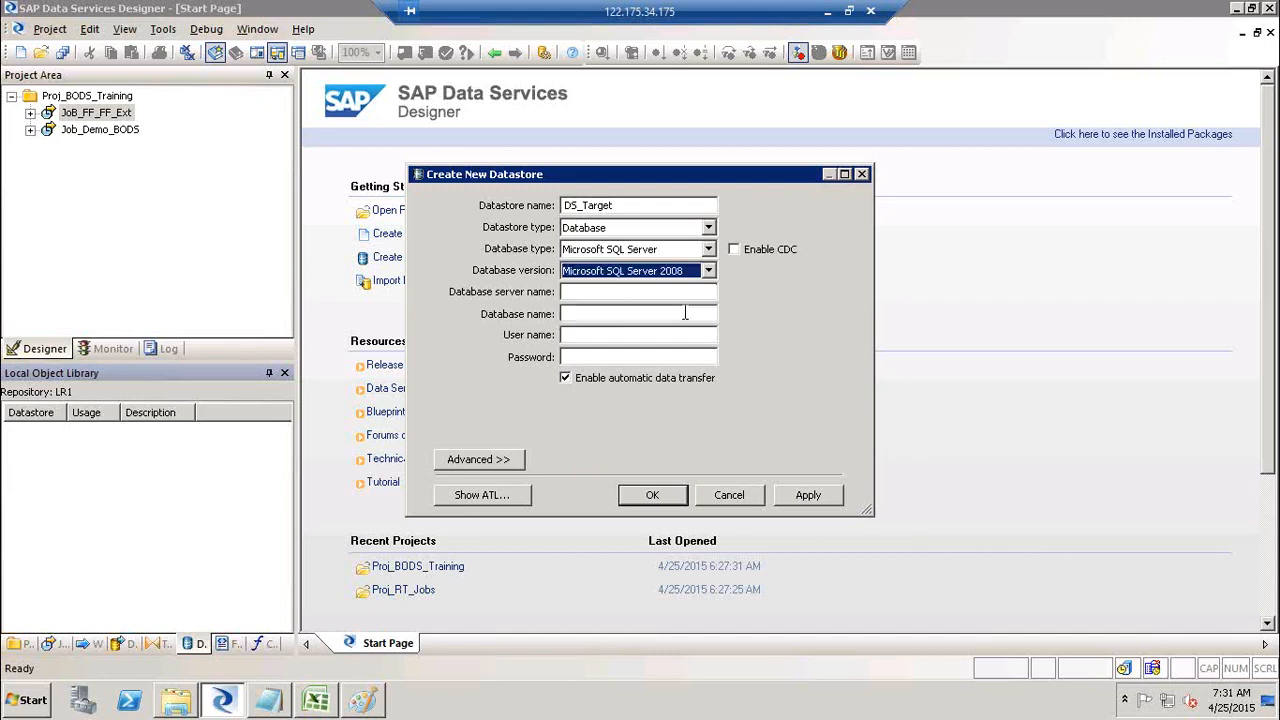
left_click(40, 700)
left_click(75, 629)
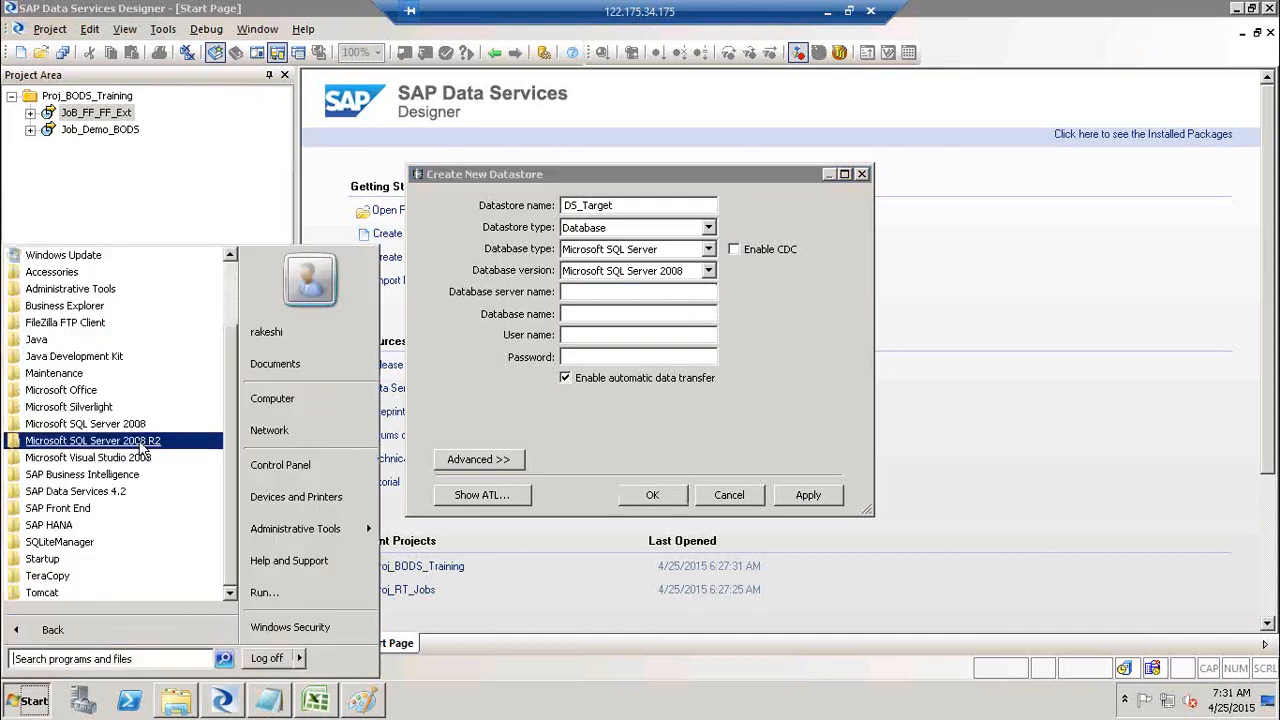
left_click(746, 285)
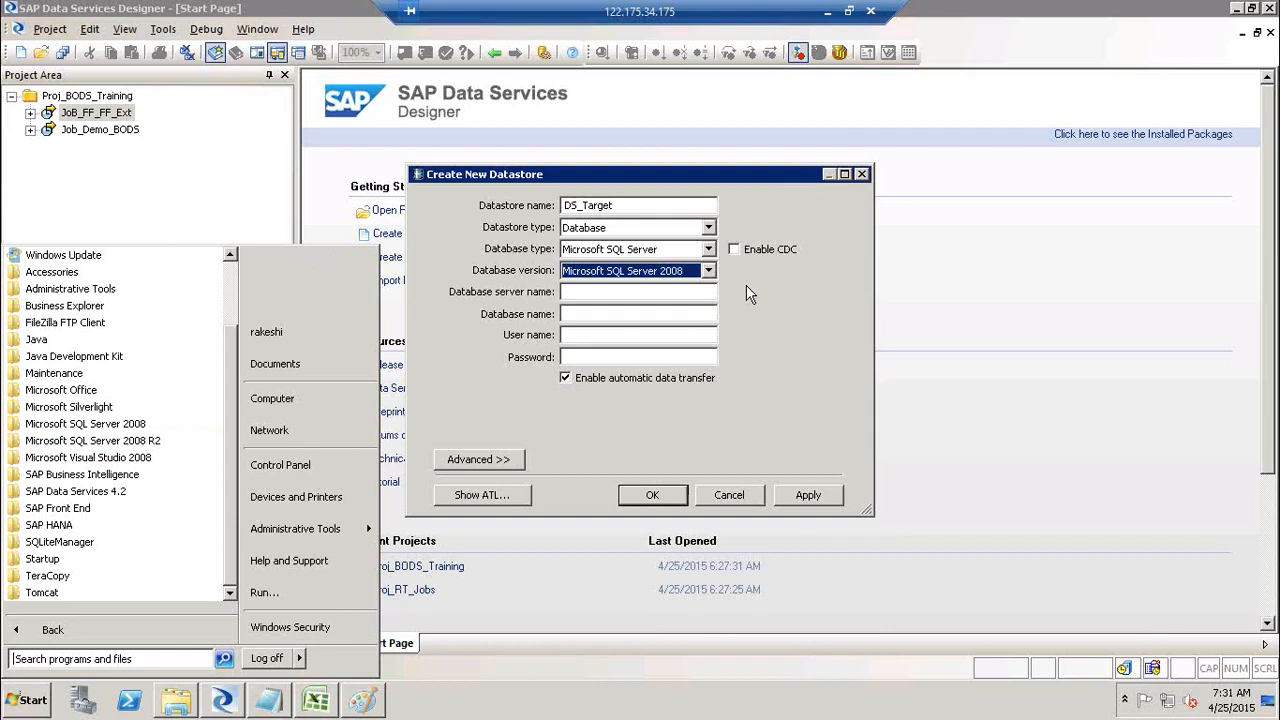
Step: Enter BO41 as the database server name and launch SQL Server Management Studio
left_click(625, 293)
type("B")
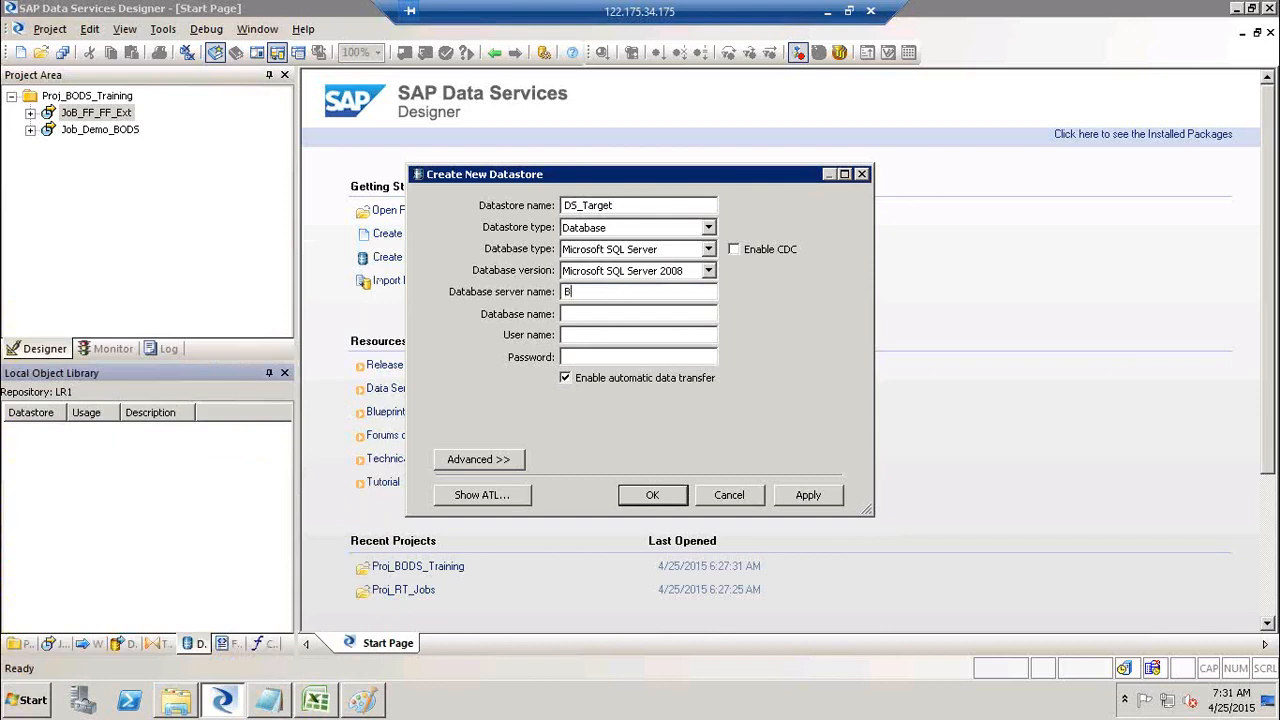
type("O41")
left_click(36, 708)
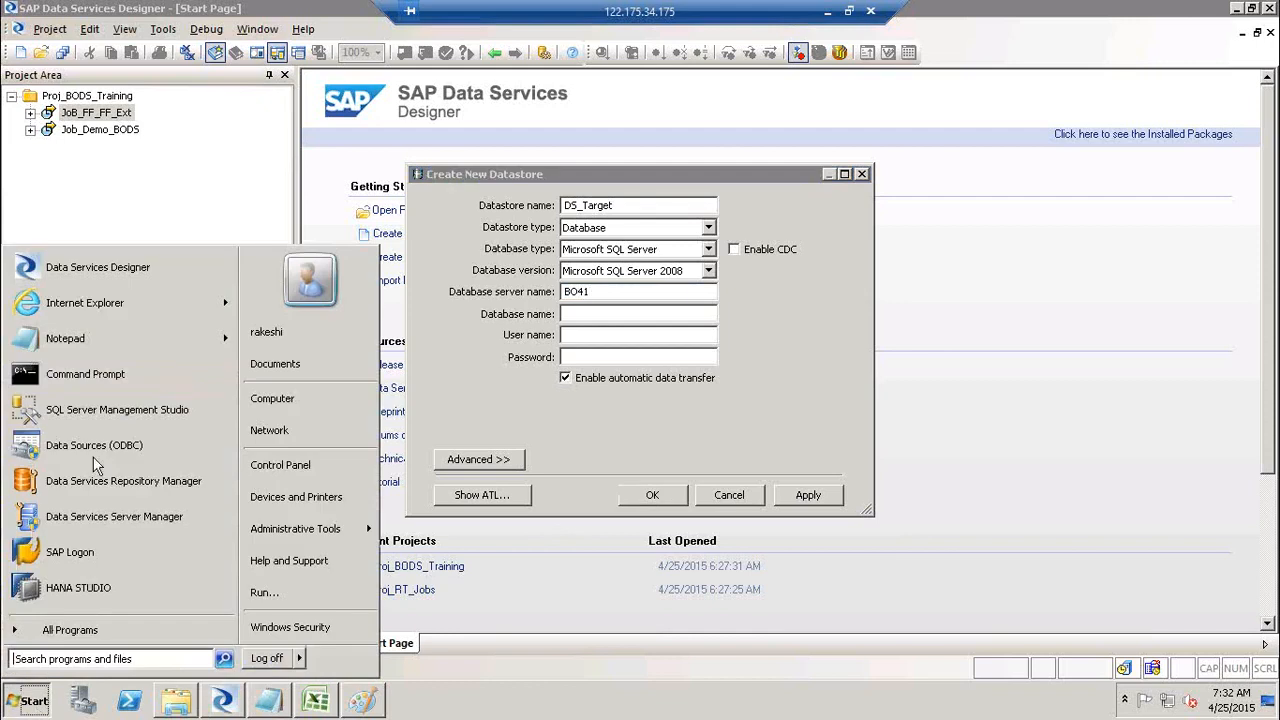
left_click(145, 428)
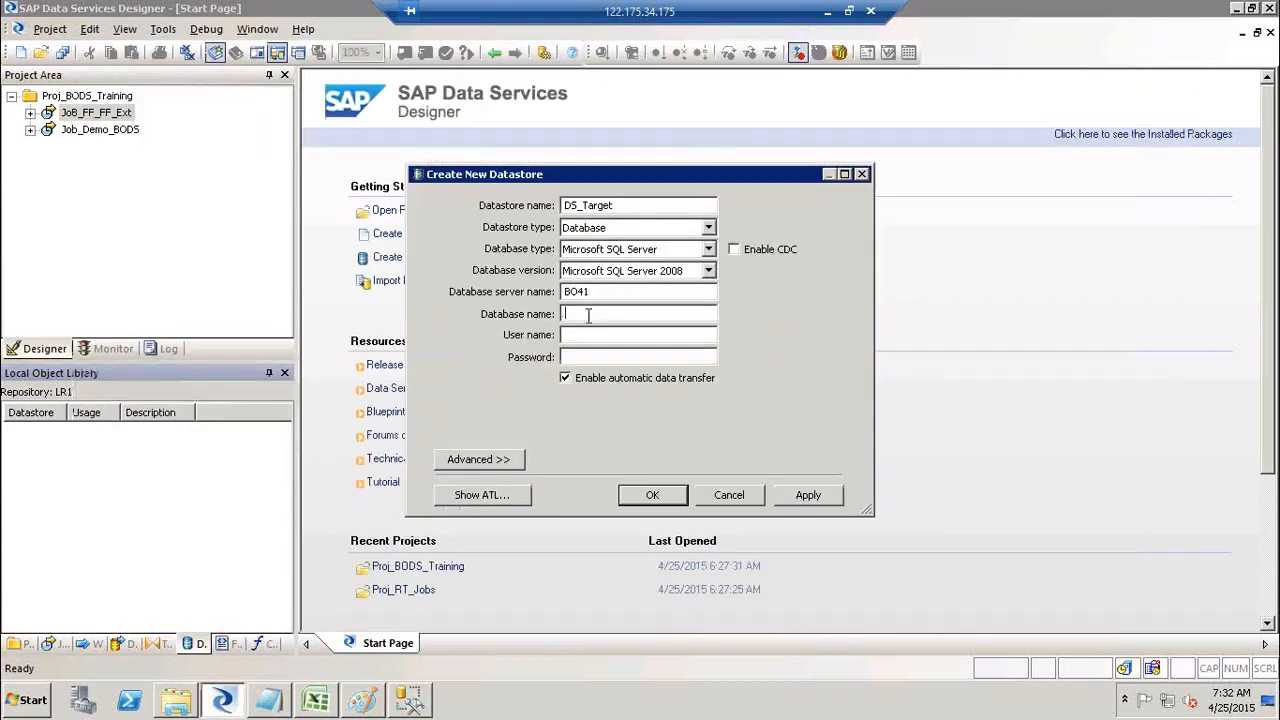
Step: Connect to the BO41 server in Management Studio by entering the login password
key("alt+Tab")
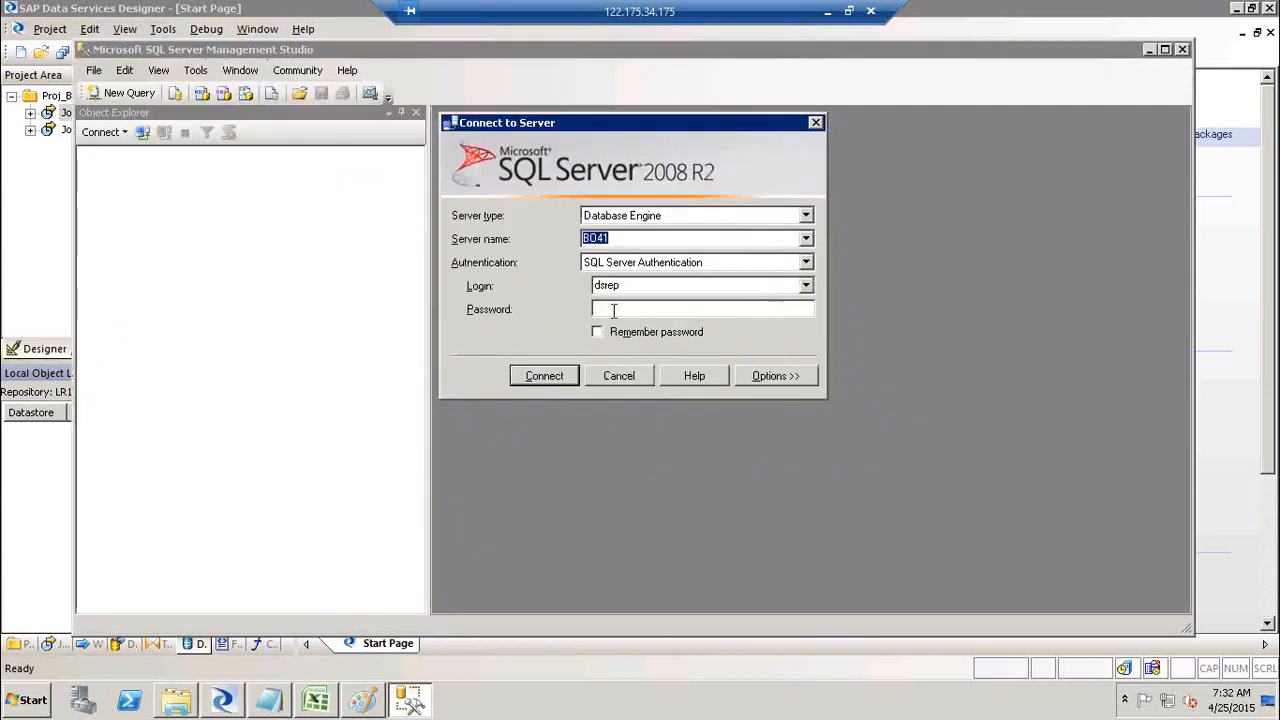
left_click(612, 312)
type("*****")
key("Return")
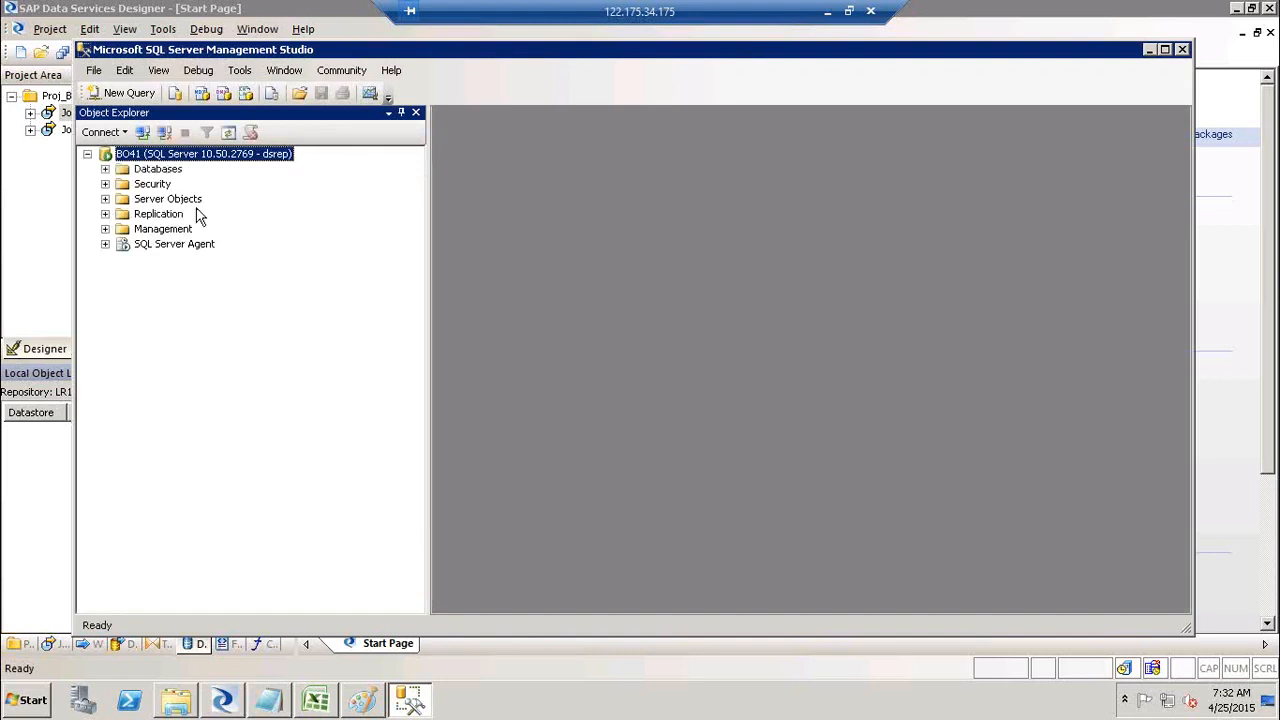
Step: Find the Target database in the Databases list, copy its name, and return to Designer
left_click(105, 169)
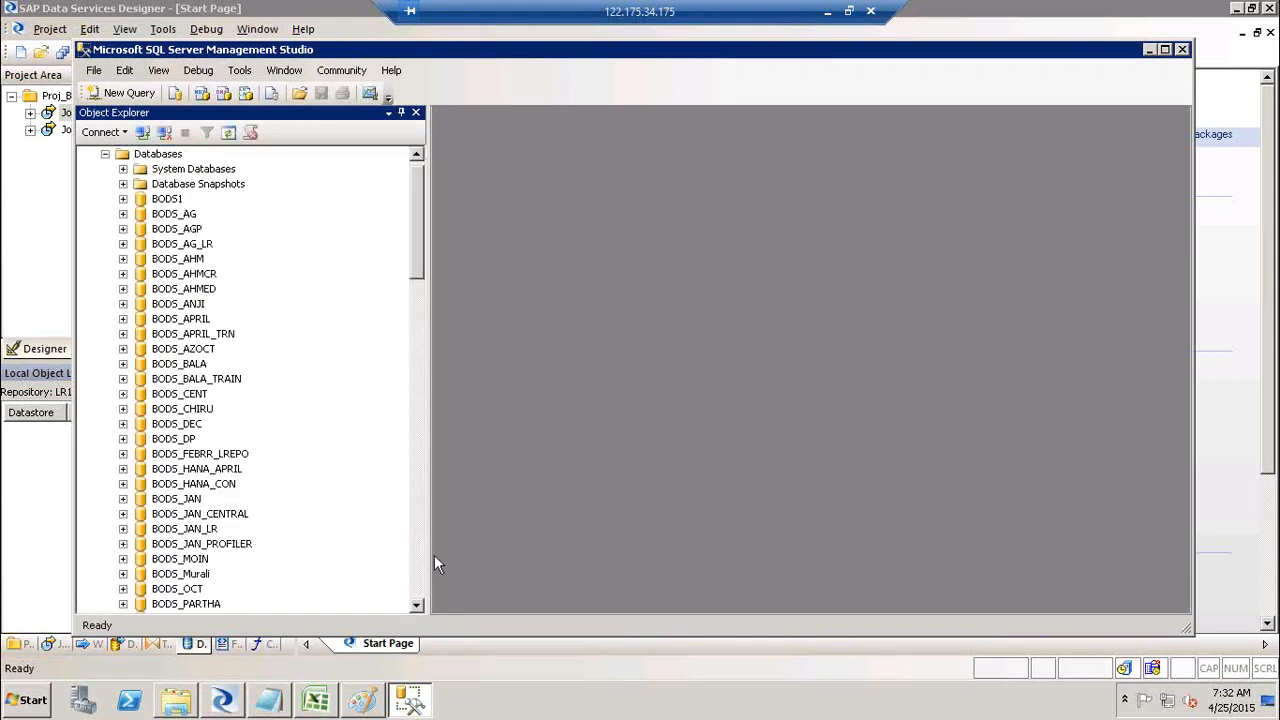
scroll(418, 601, "down", 10)
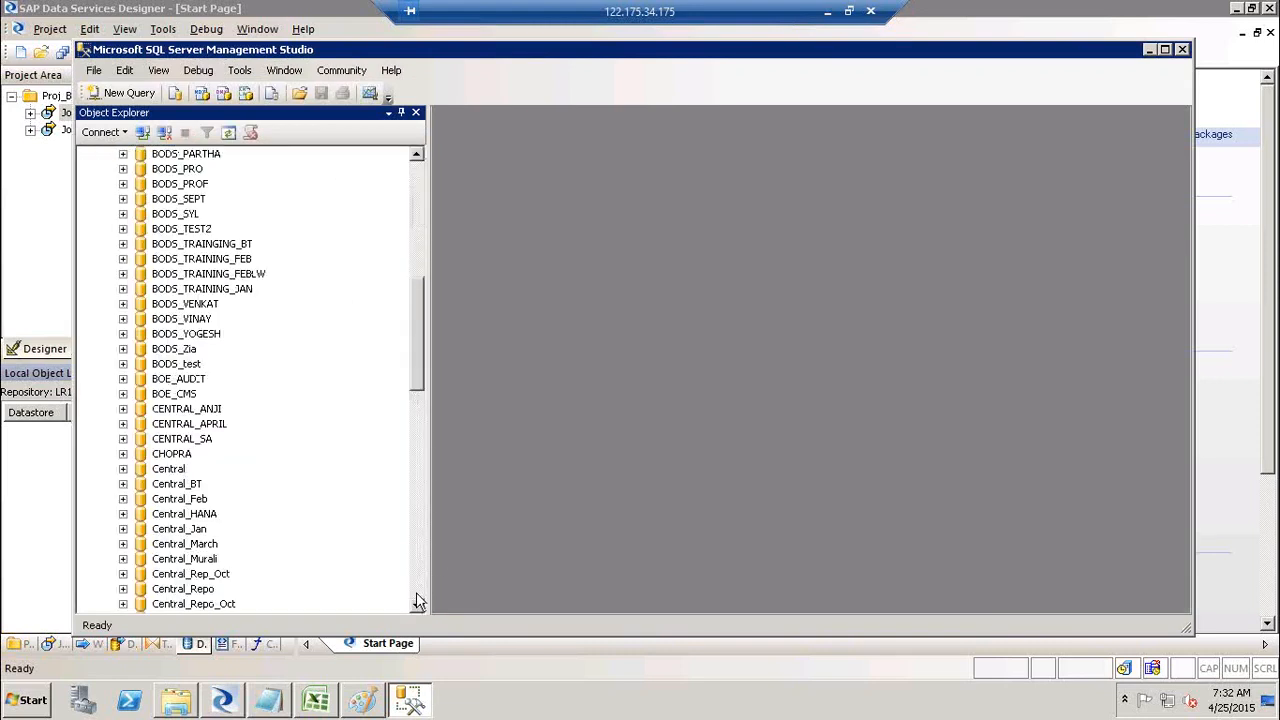
scroll(418, 601, "down", 10)
scroll(418, 601, "down", 9)
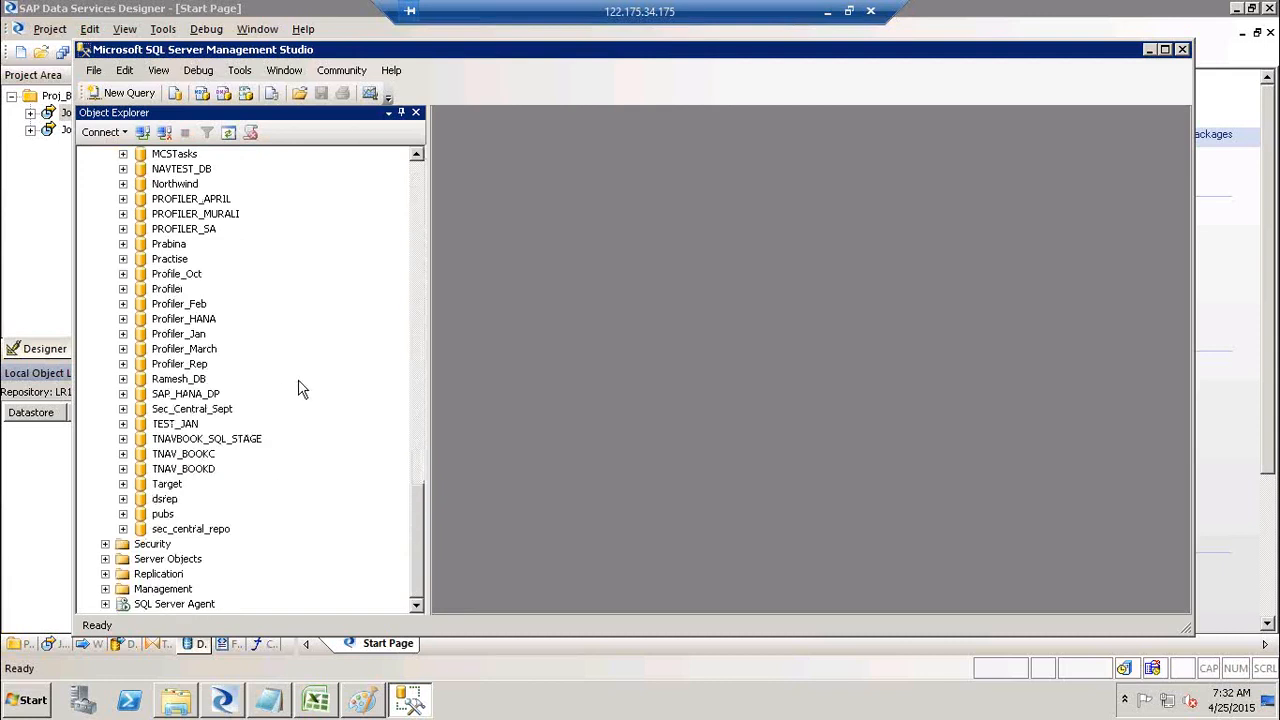
left_click(167, 484)
left_click(168, 485)
key("alt+Tab")
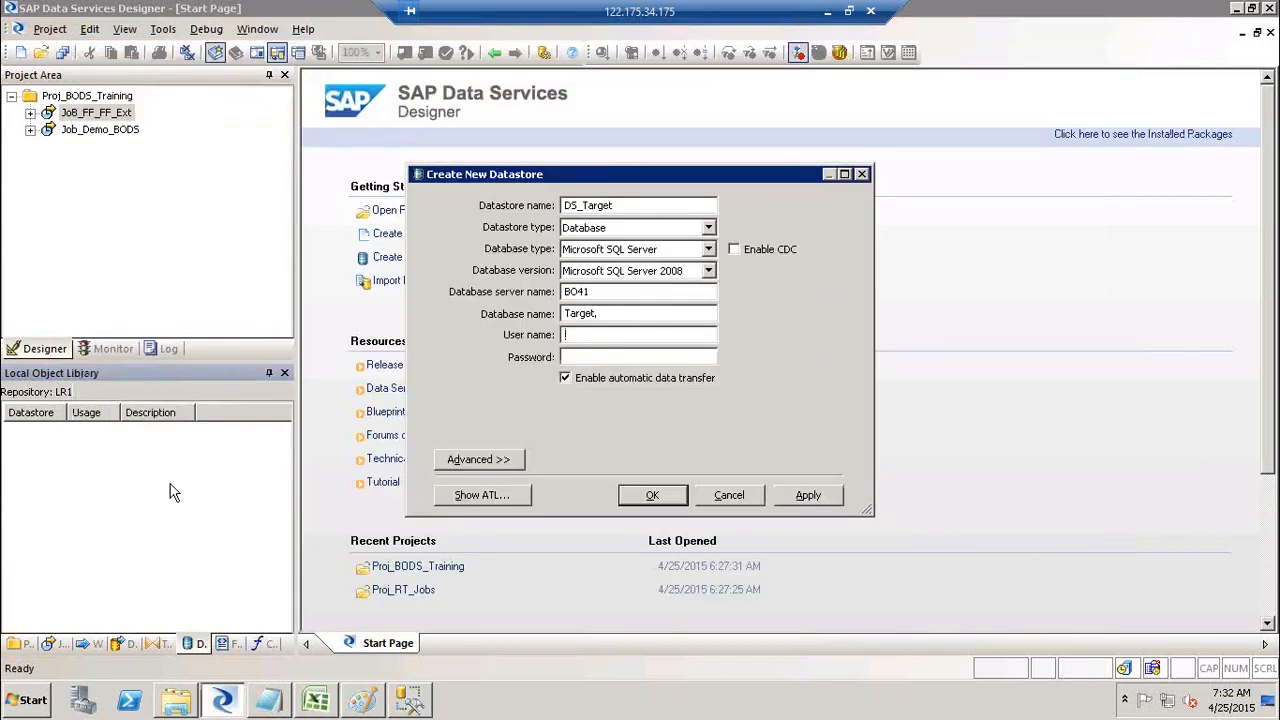
Step: Enter DS_Target's user name, retype the password, and apply, triggering the login-failed connection warning
left_click(819, 498)
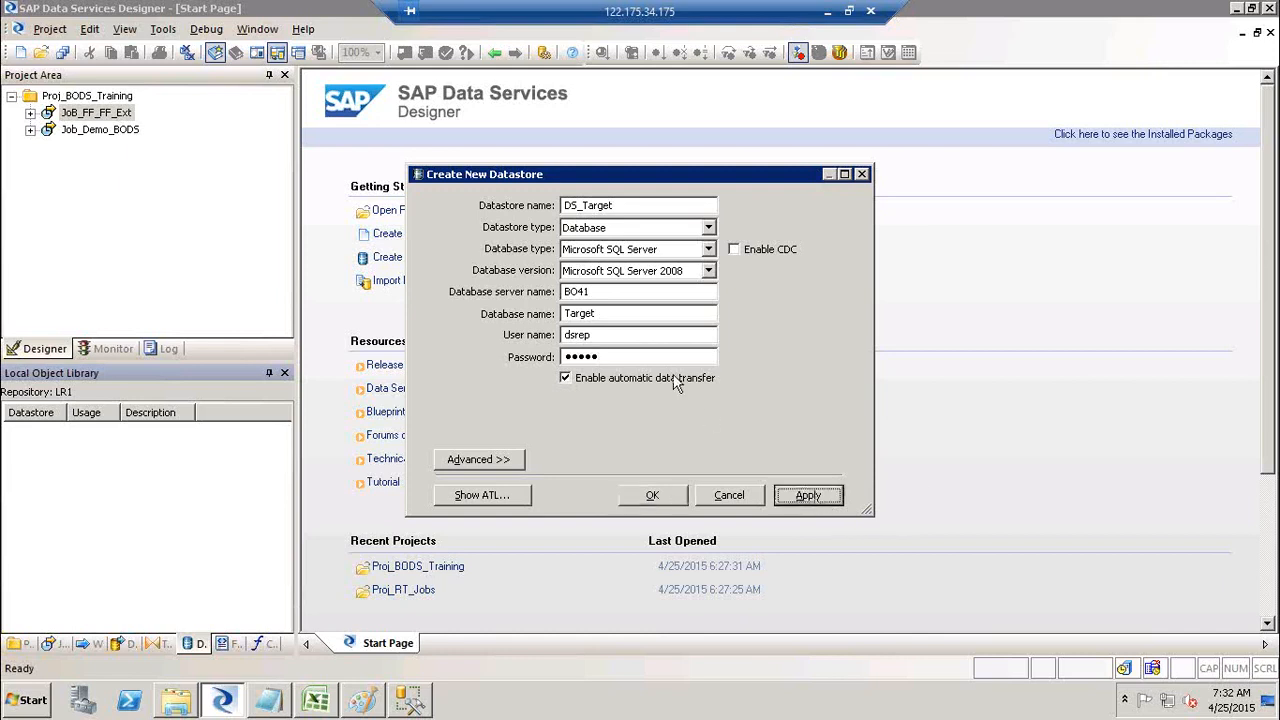
left_click(659, 358)
key("BackSpace")
key("BackSpace")
key("BackSpace")
key("BackSpace")
key("BackSpace")
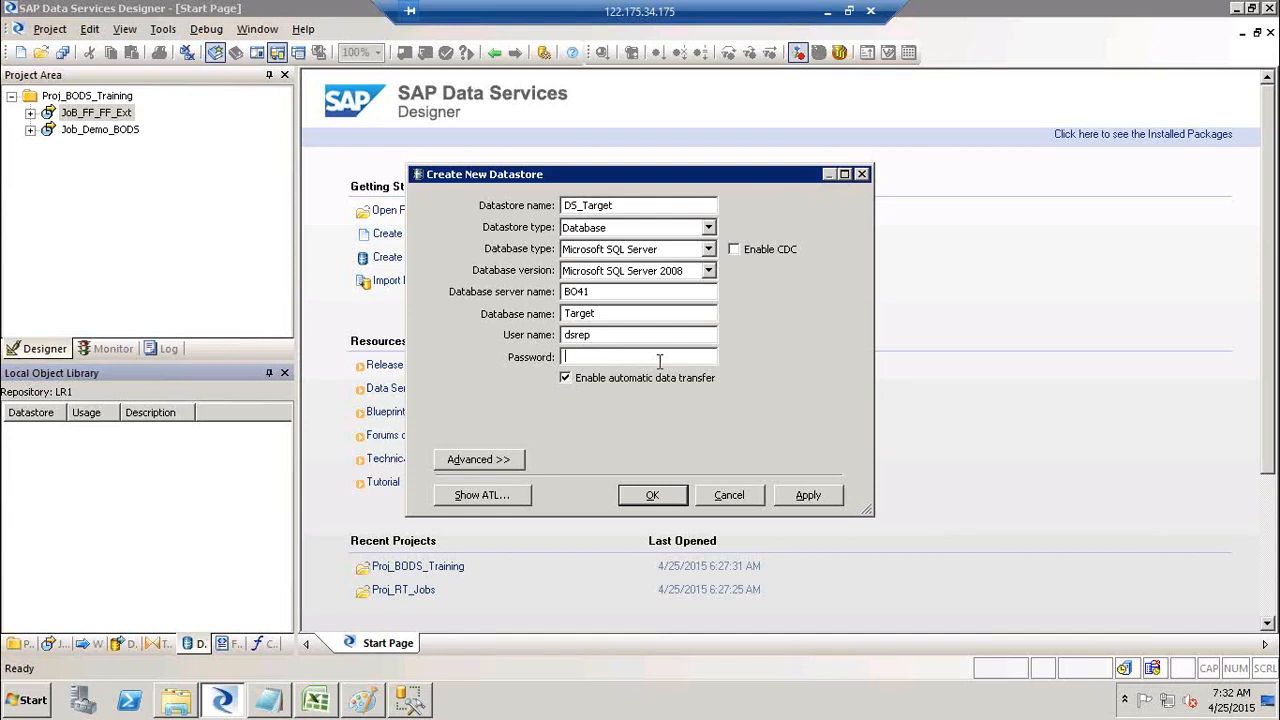
type("*******")
left_click(831, 499)
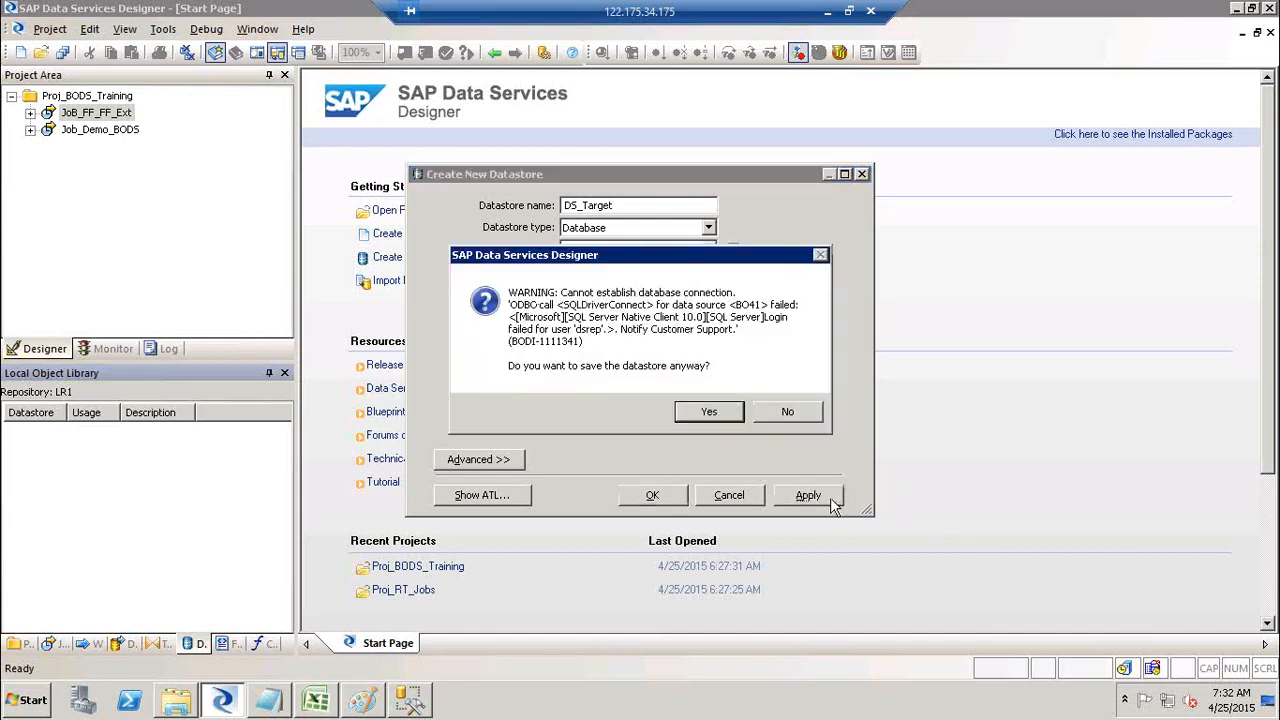
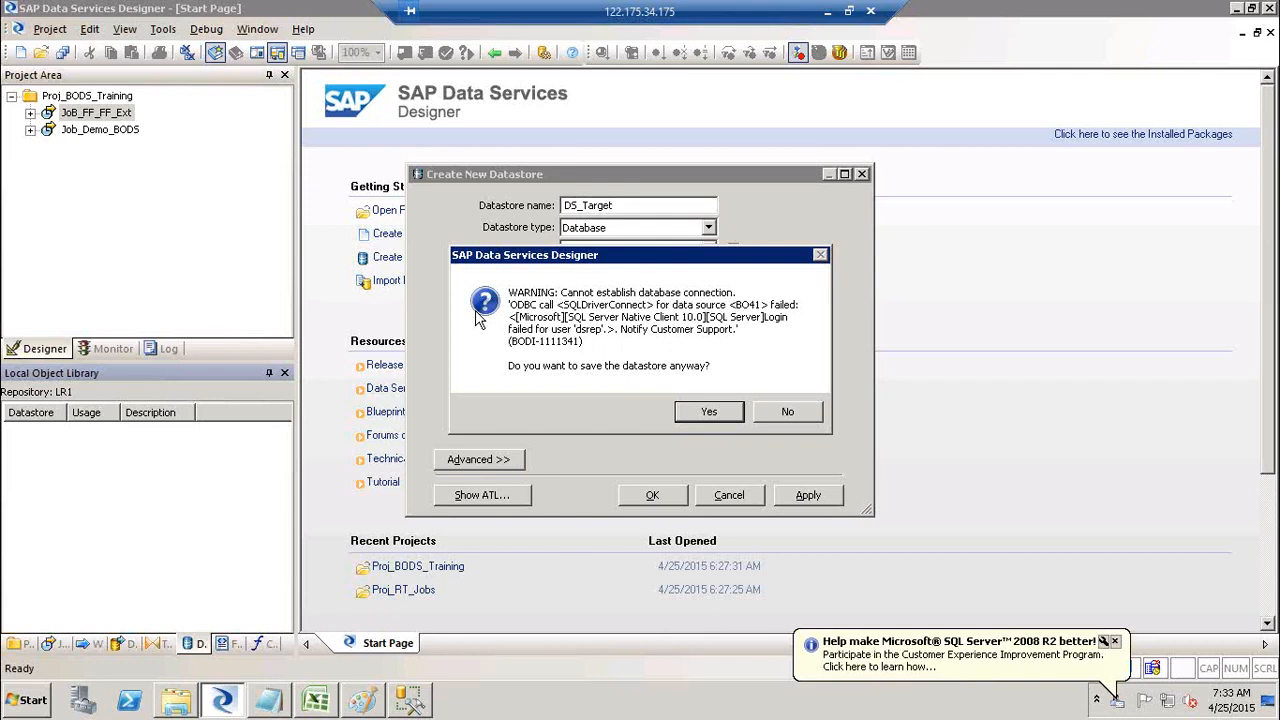
Step: Dismiss the connection warning, re-enter DS_Target's password, apply, and save the new datastore
left_click(788, 412)
left_click_drag(626, 356, 306, 332)
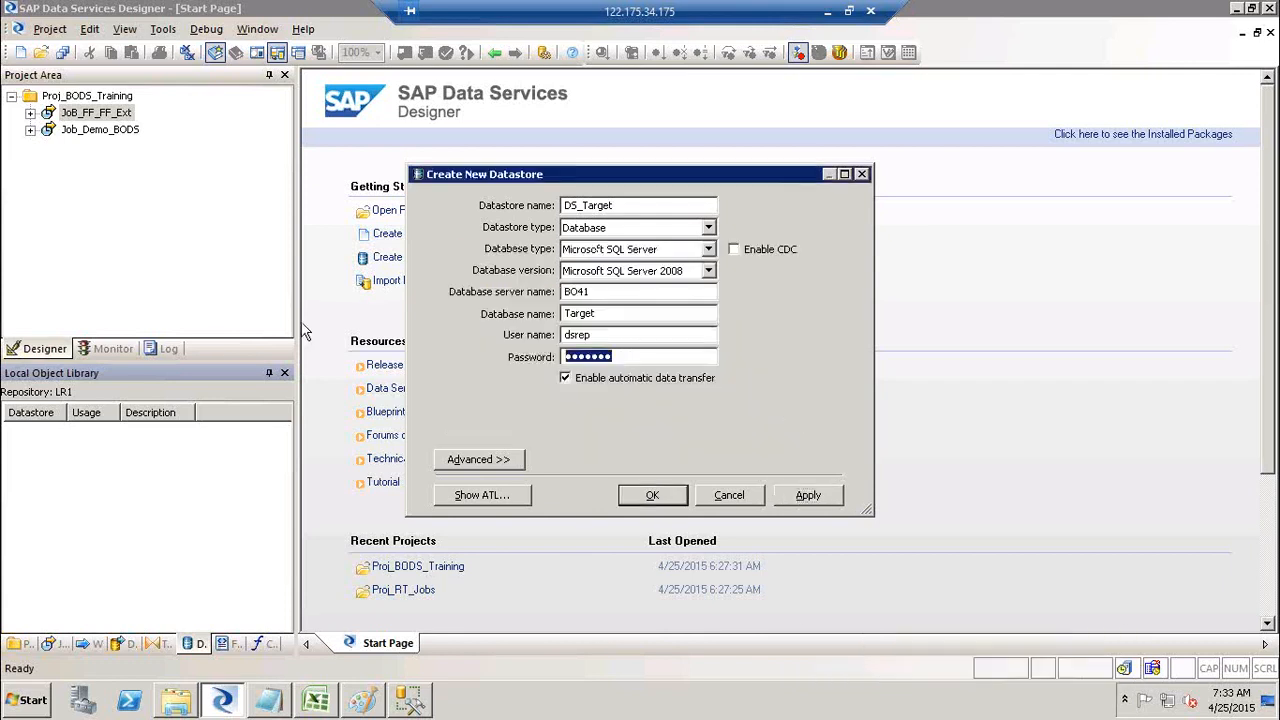
type("●●●●●")
left_click(806, 497)
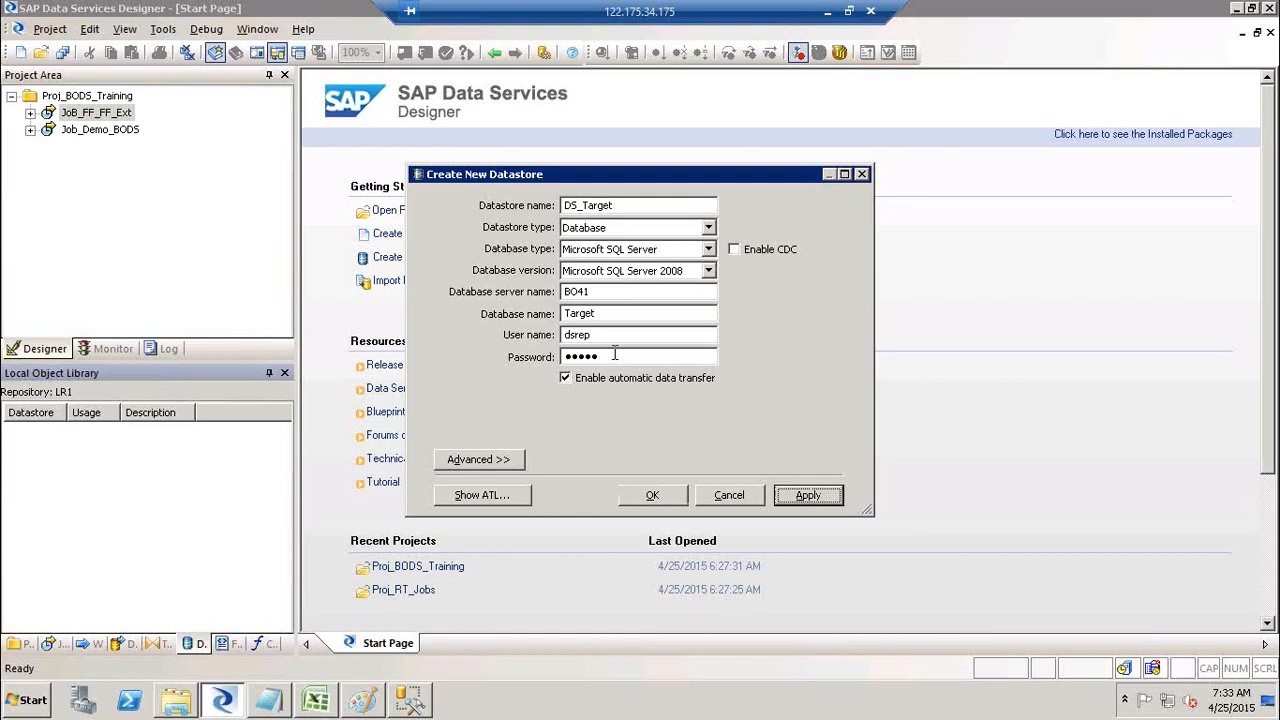
left_click(655, 494)
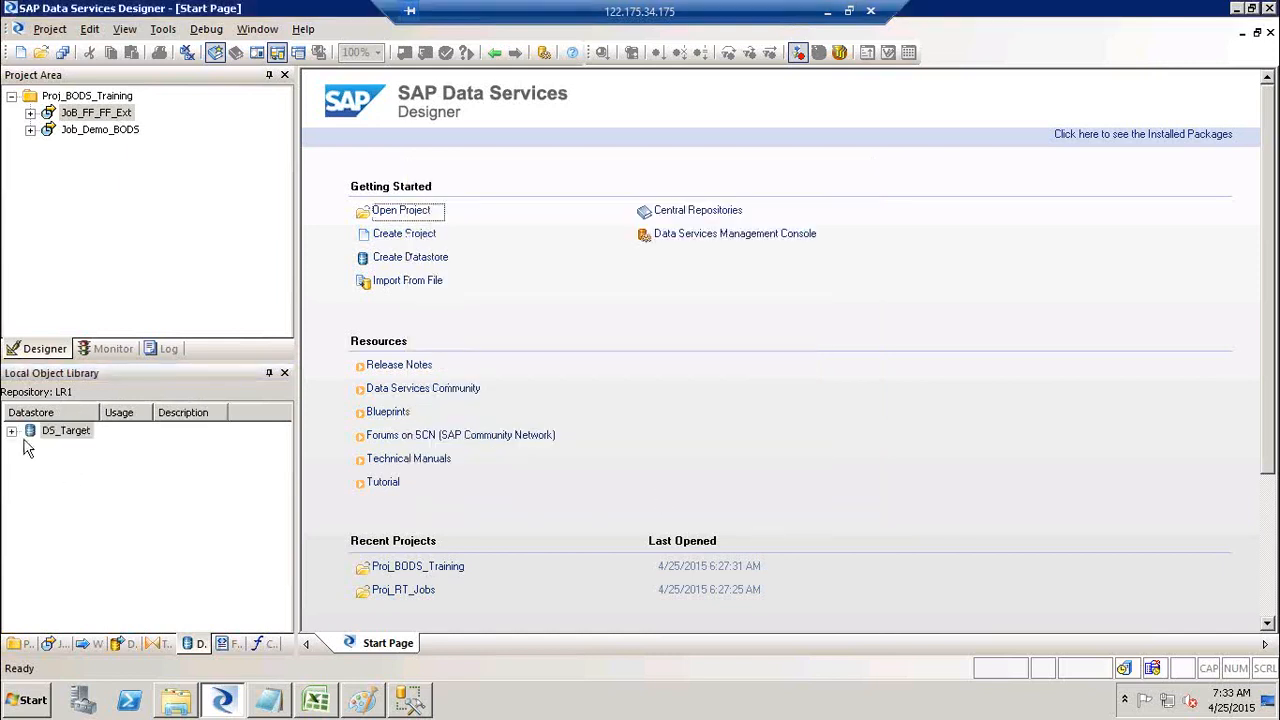
Step: Expand DS_Target to browse its Tables and Template Tables categories
left_click(12, 432)
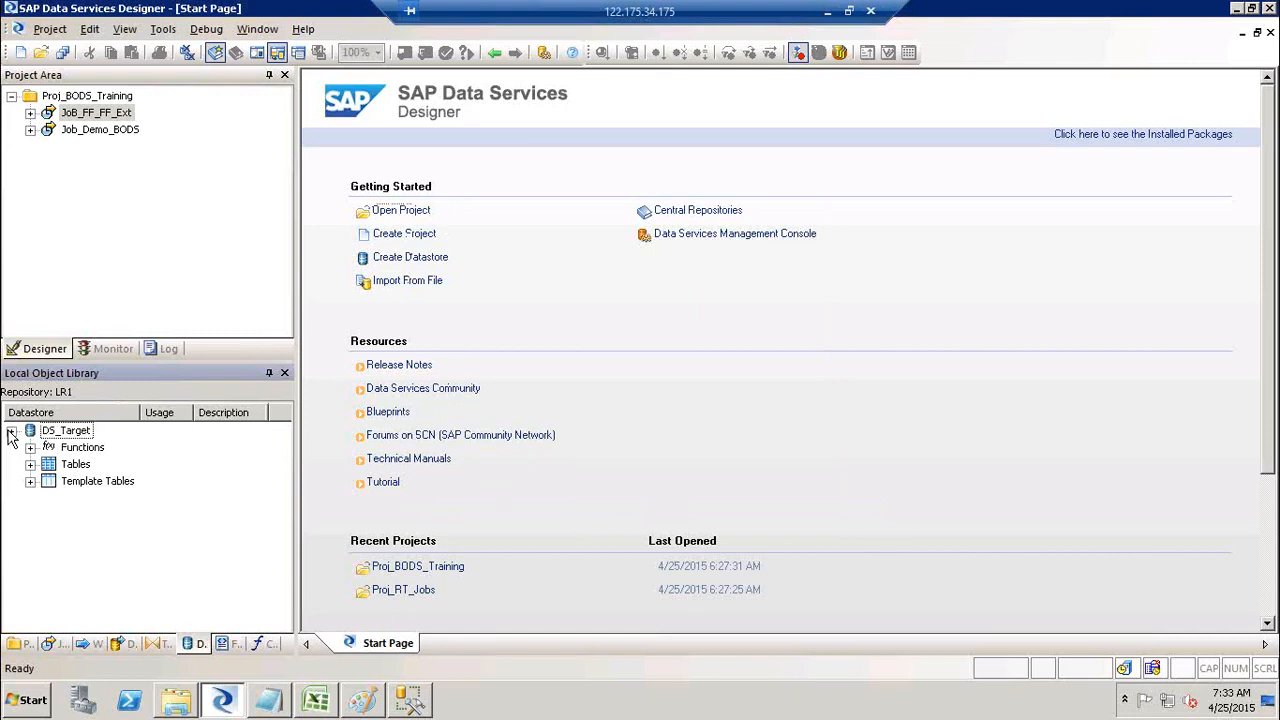
left_click(73, 466)
left_click(80, 484)
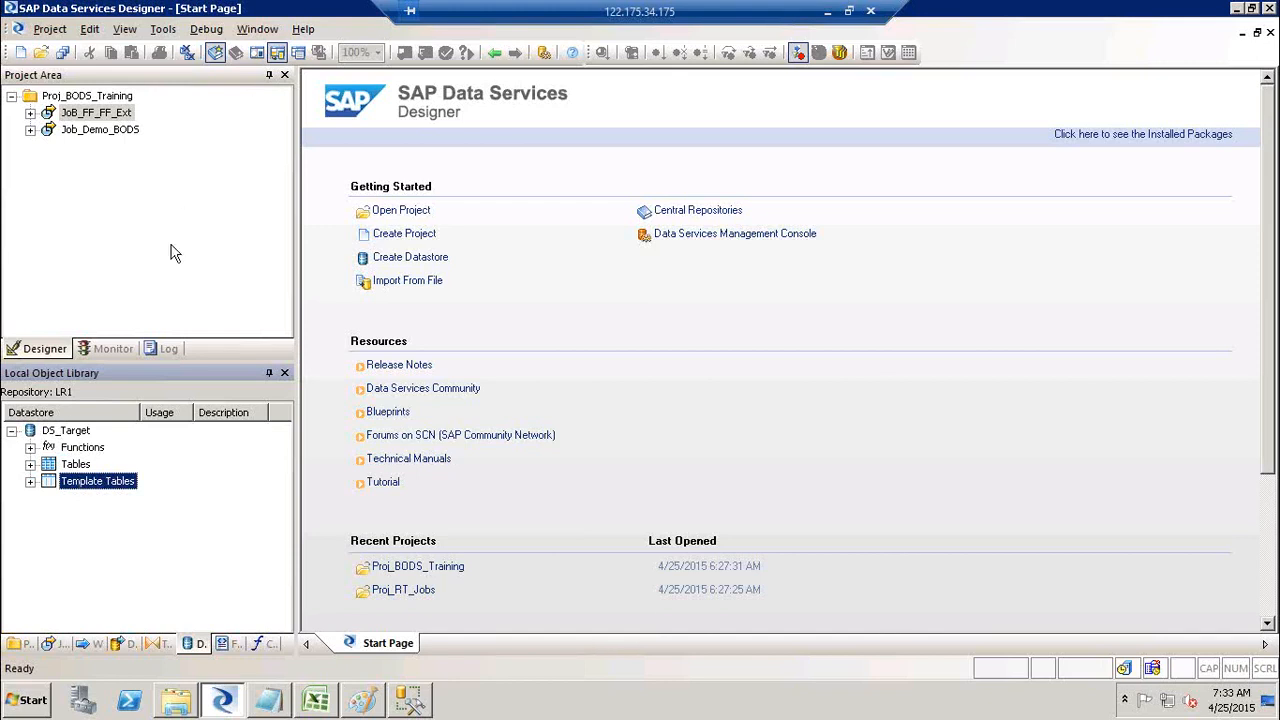
Step: Add a new batch job named Job_FF_DB_Ext to Proj_BODS_Training
right_click(97, 98)
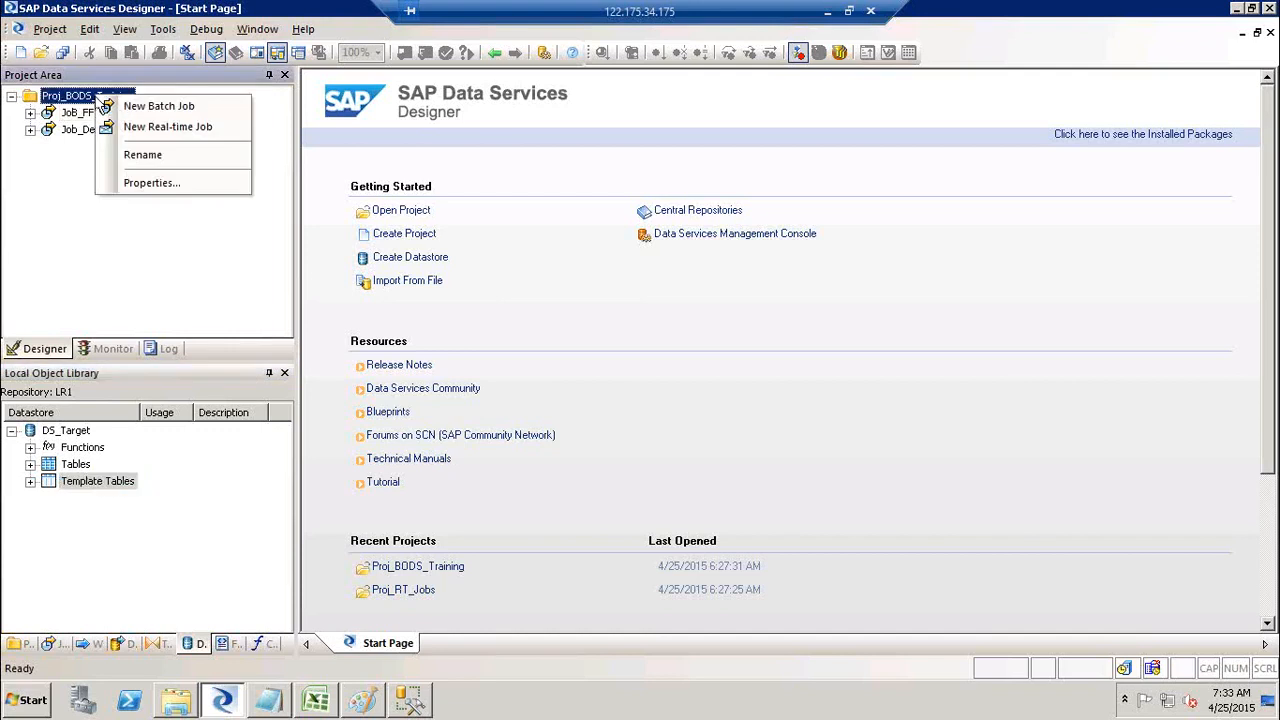
left_click(139, 108)
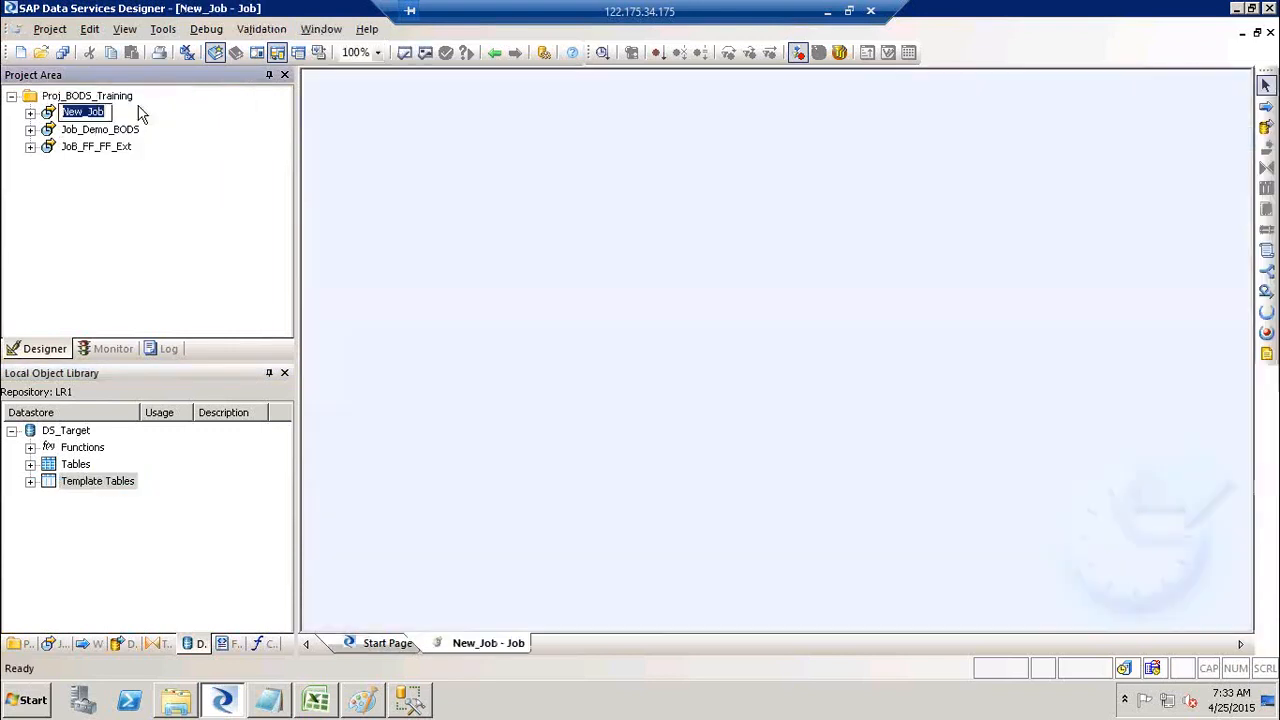
left_click(138, 109)
key("j")
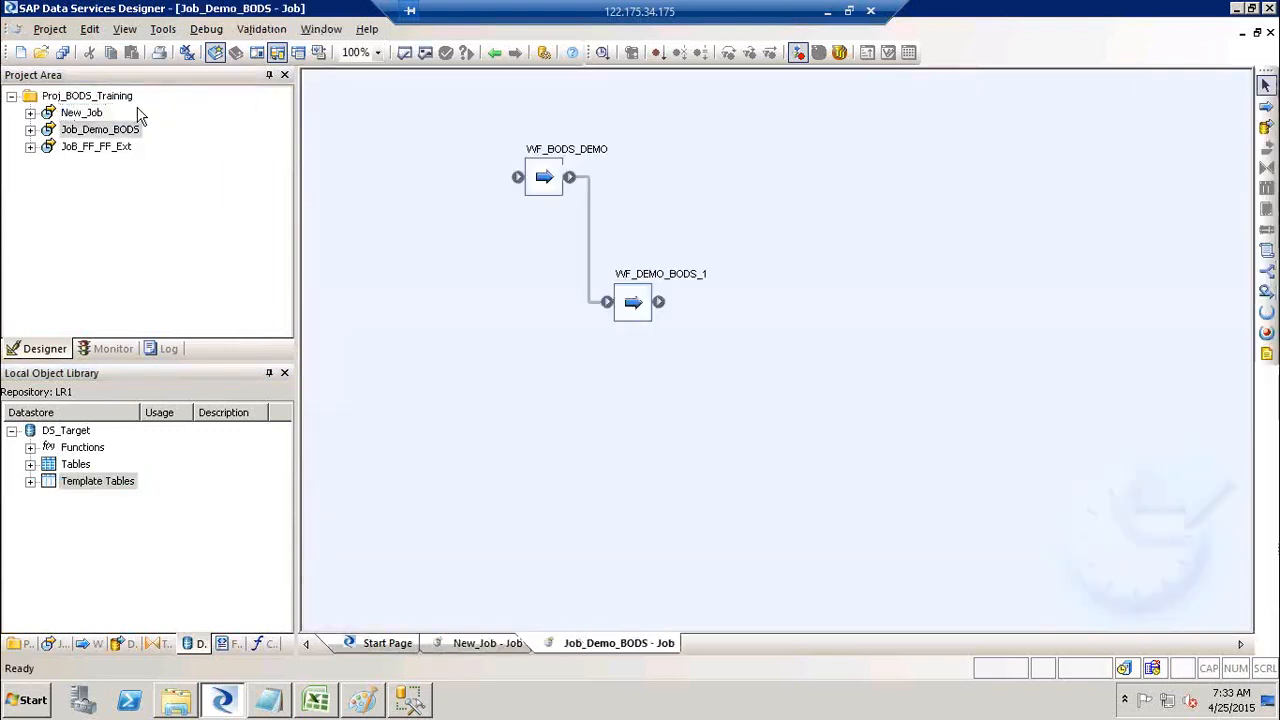
left_click(84, 115)
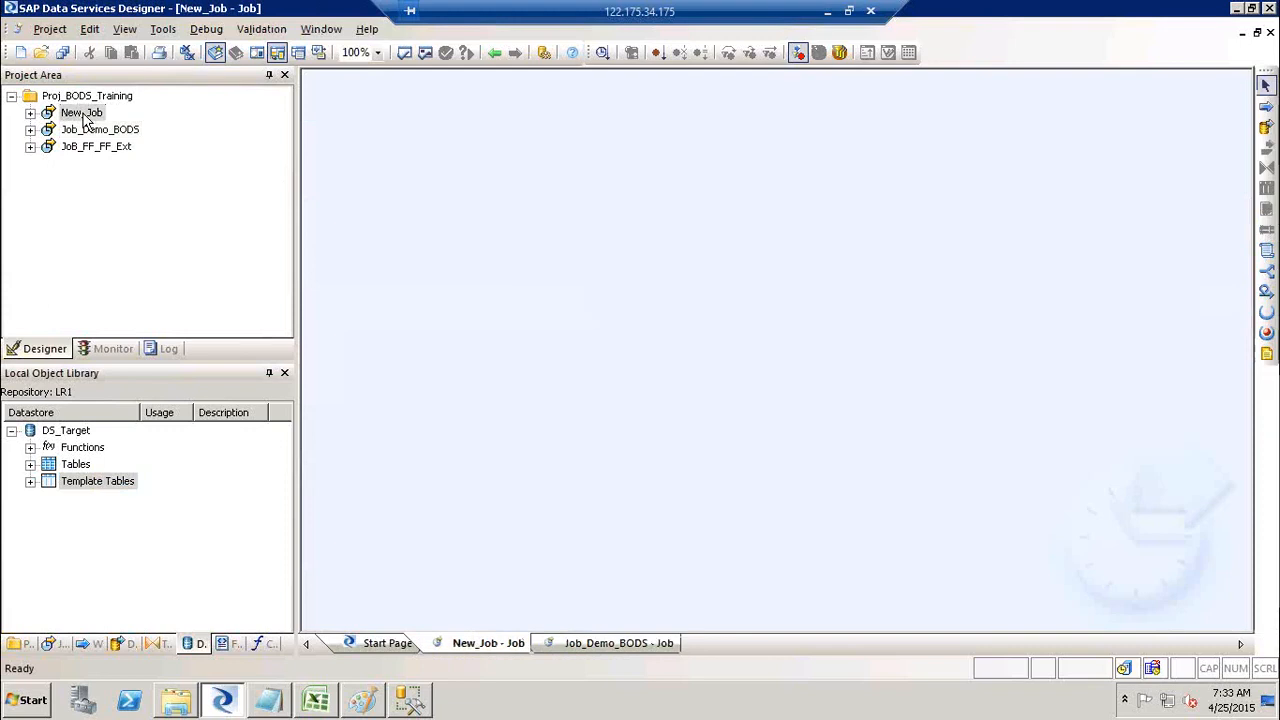
left_click(84, 117)
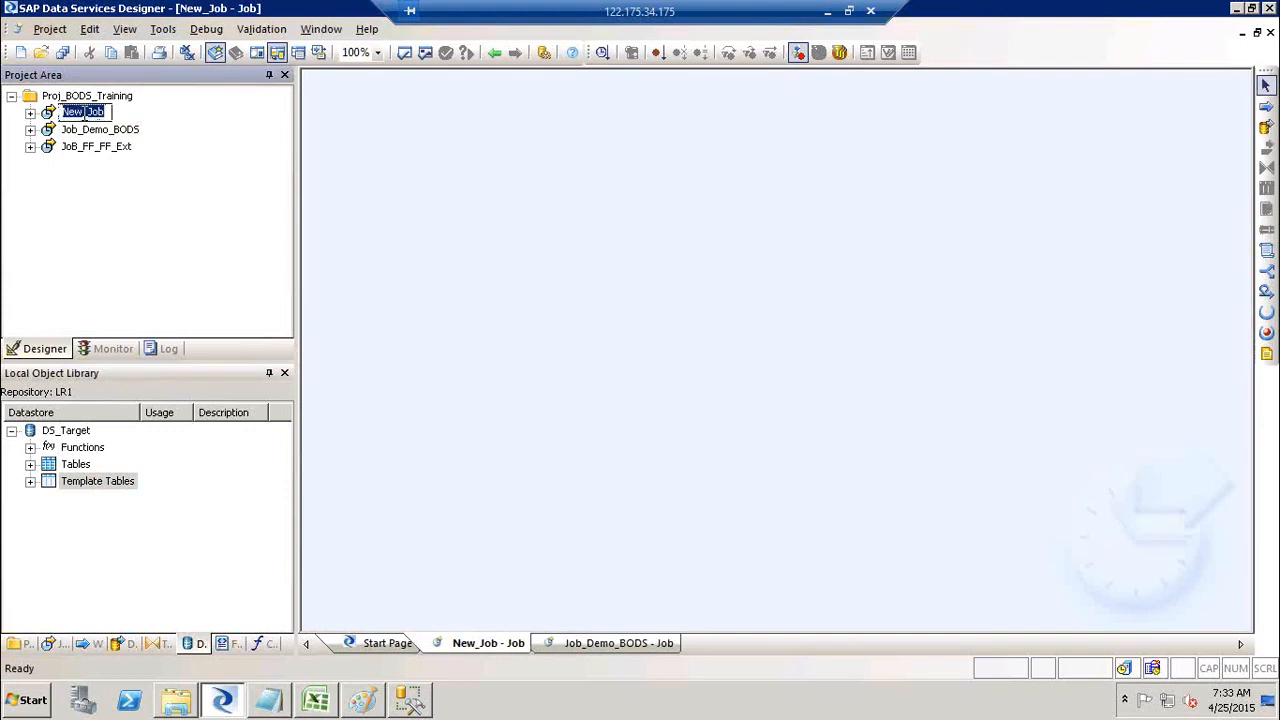
type("Job_FF_DB_Ext")
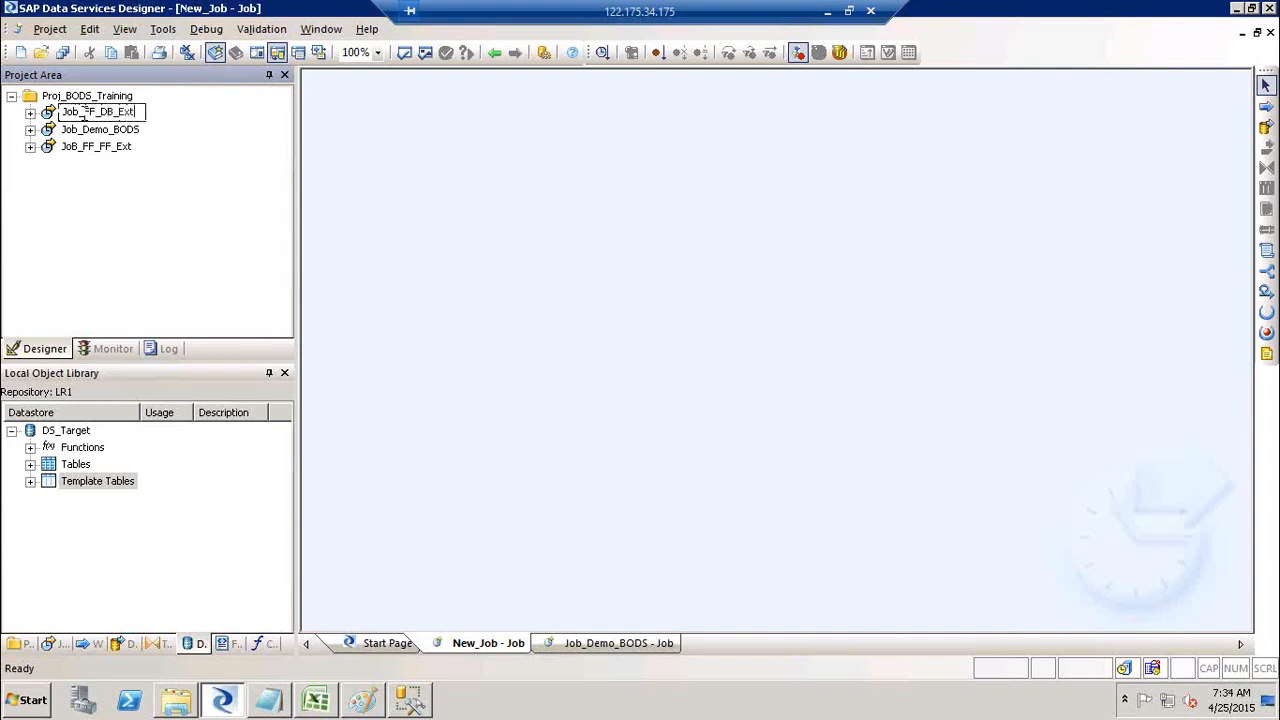
left_click(386, 214)
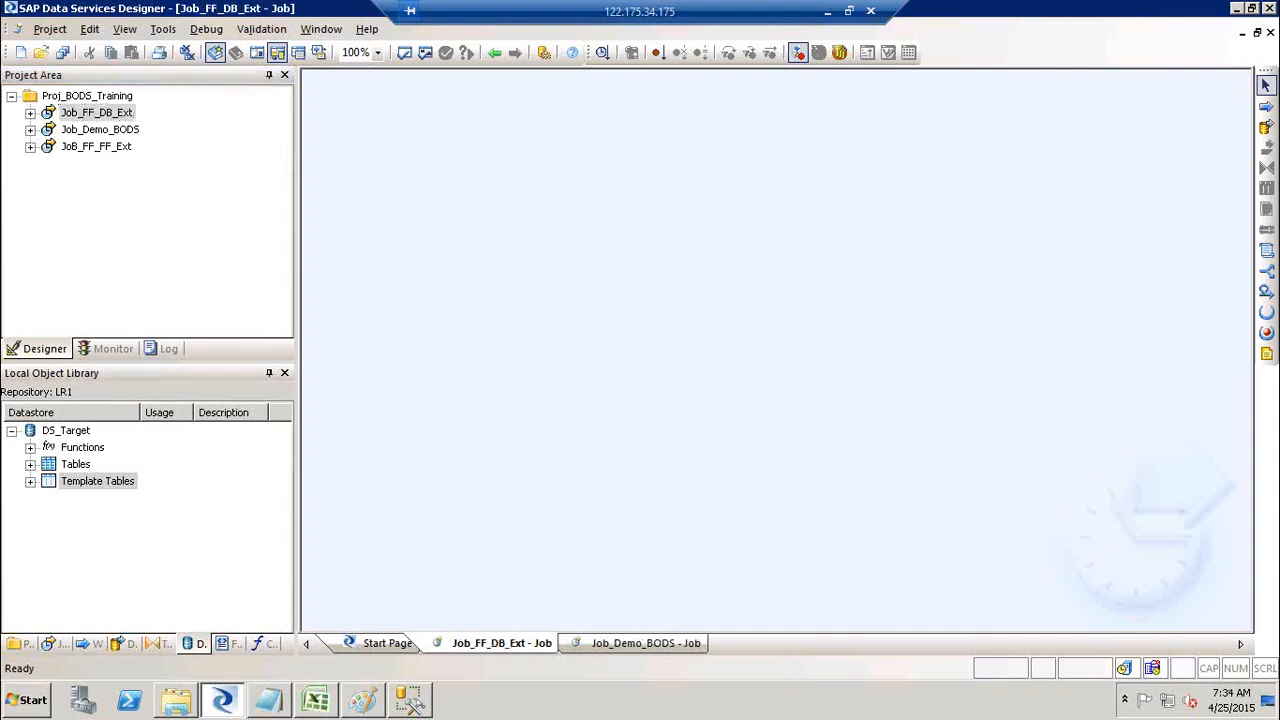
Step: Place a data flow named DF_FF_DB_Ext in the job and open it
left_click(1267, 128)
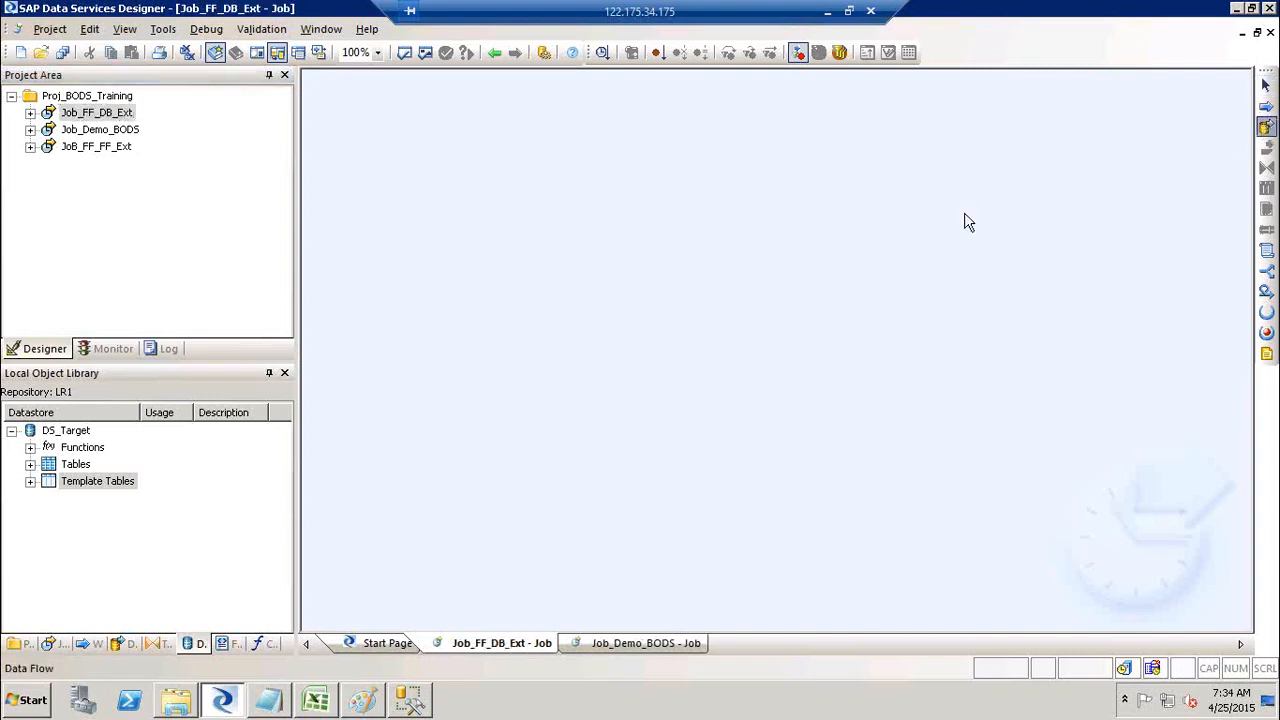
left_click(594, 294)
type("DF_")
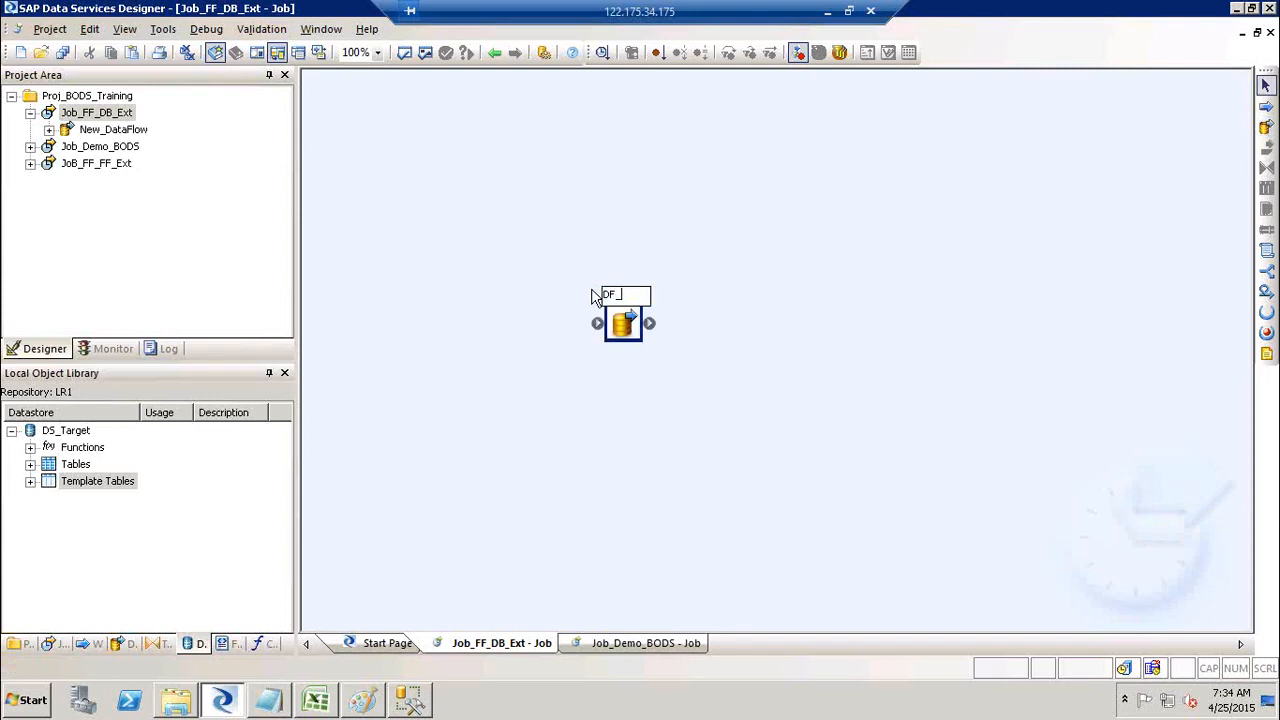
type("FF_DB_Ext")
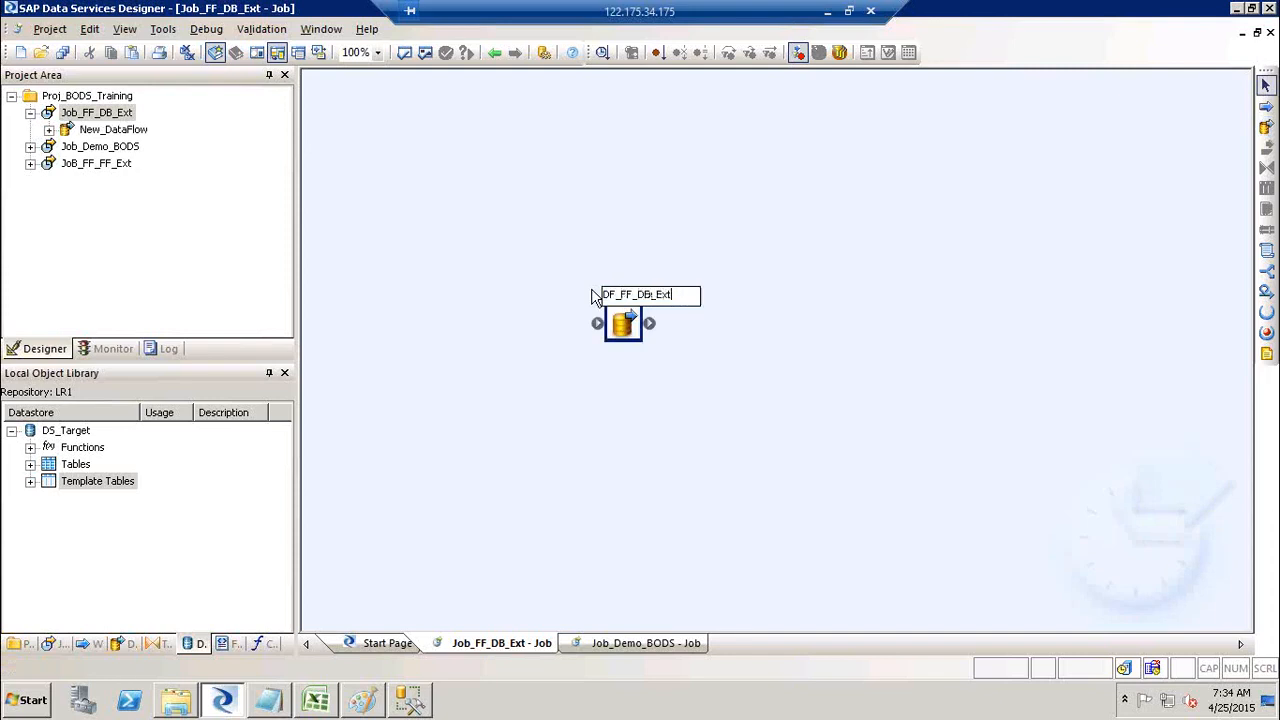
left_click(630, 277)
double_click(645, 306)
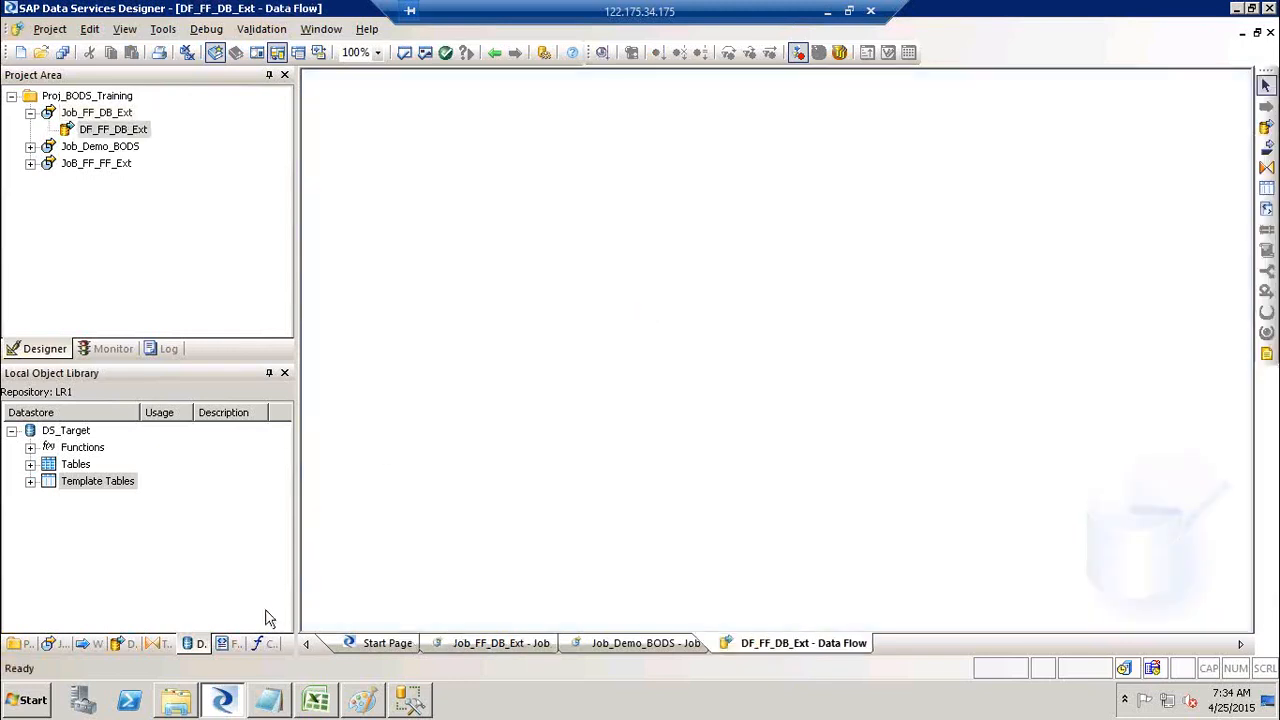
Step: Add the FF_Customer_SRC flat file from Formats to DF_FF_DB_Ext as its source
left_click(235, 636)
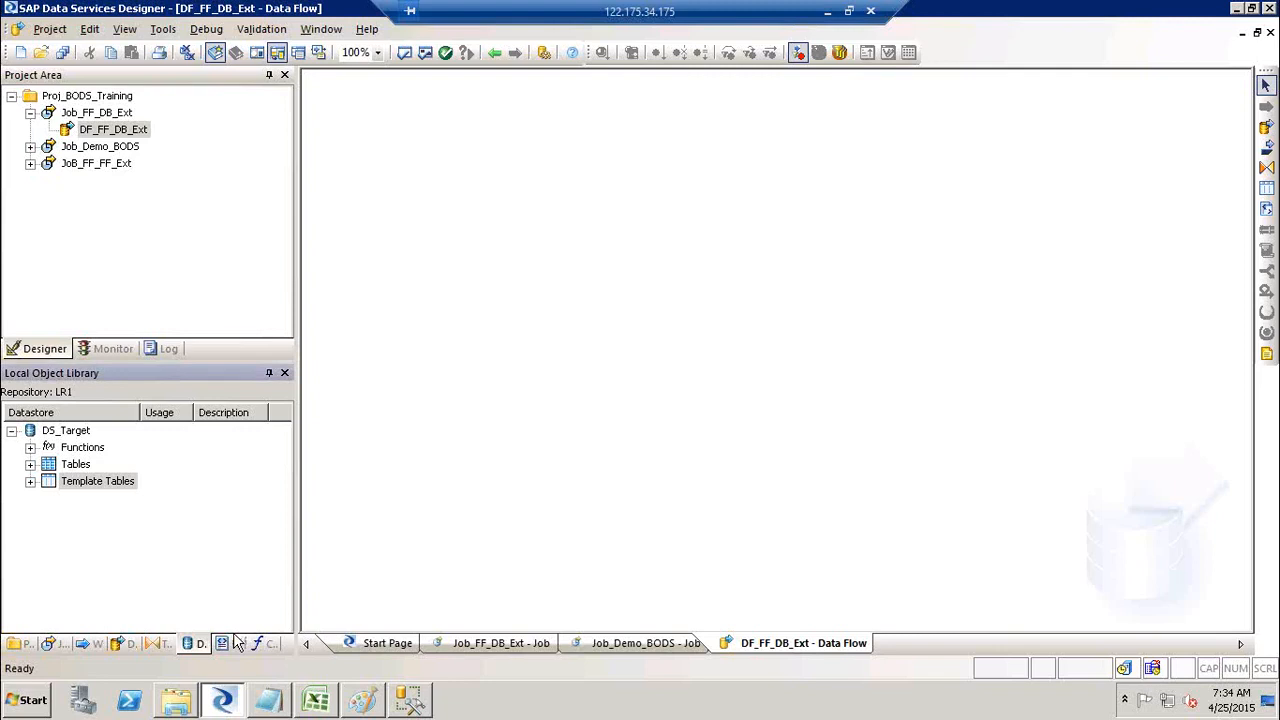
left_click(228, 644)
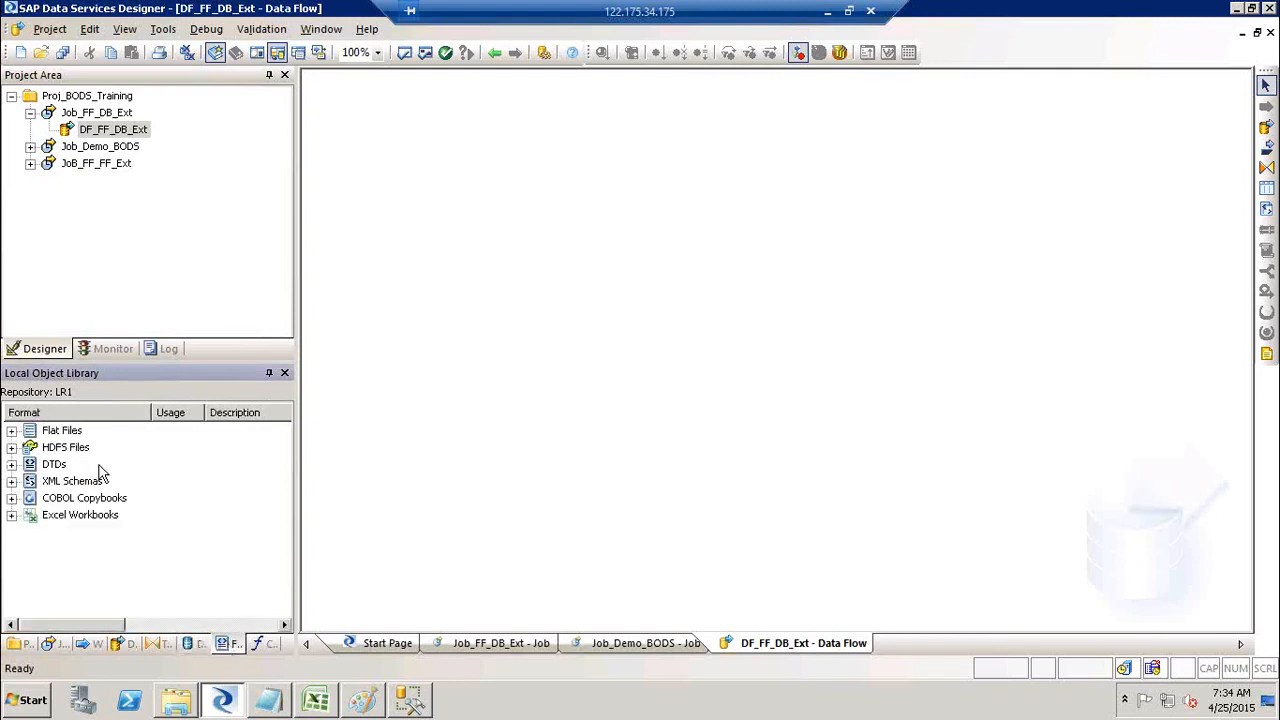
left_click(12, 430)
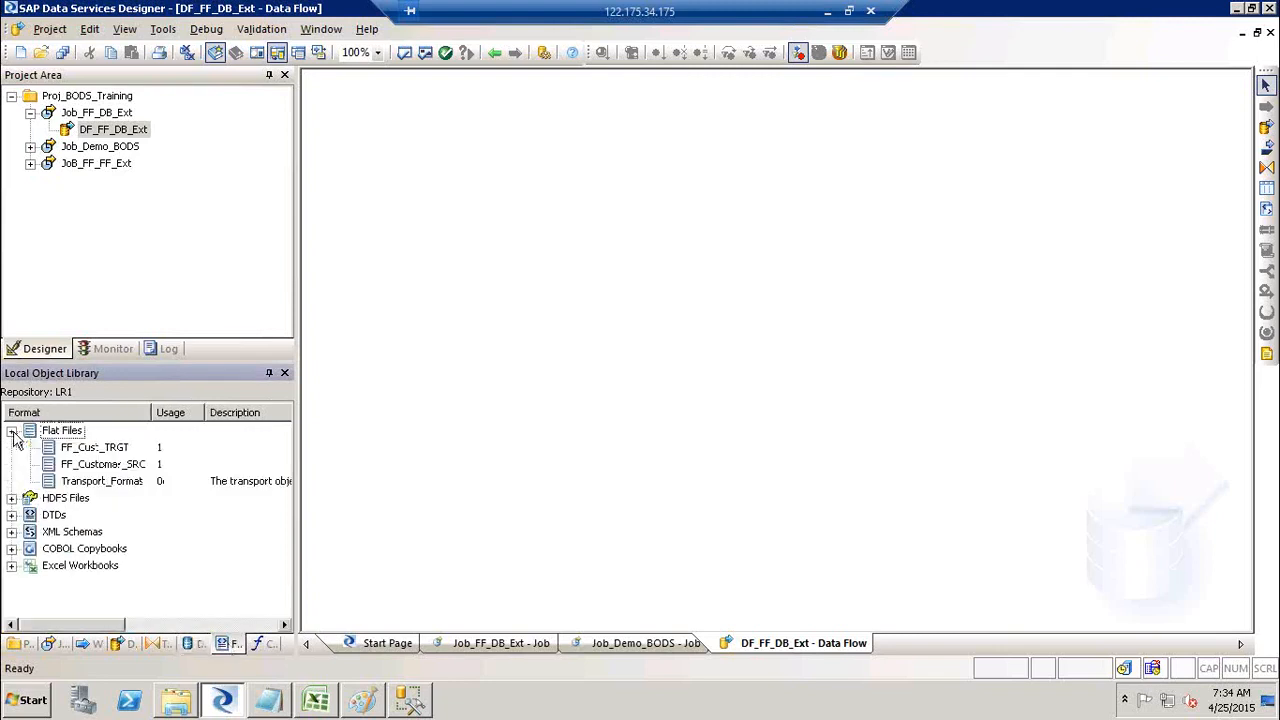
left_click(104, 465)
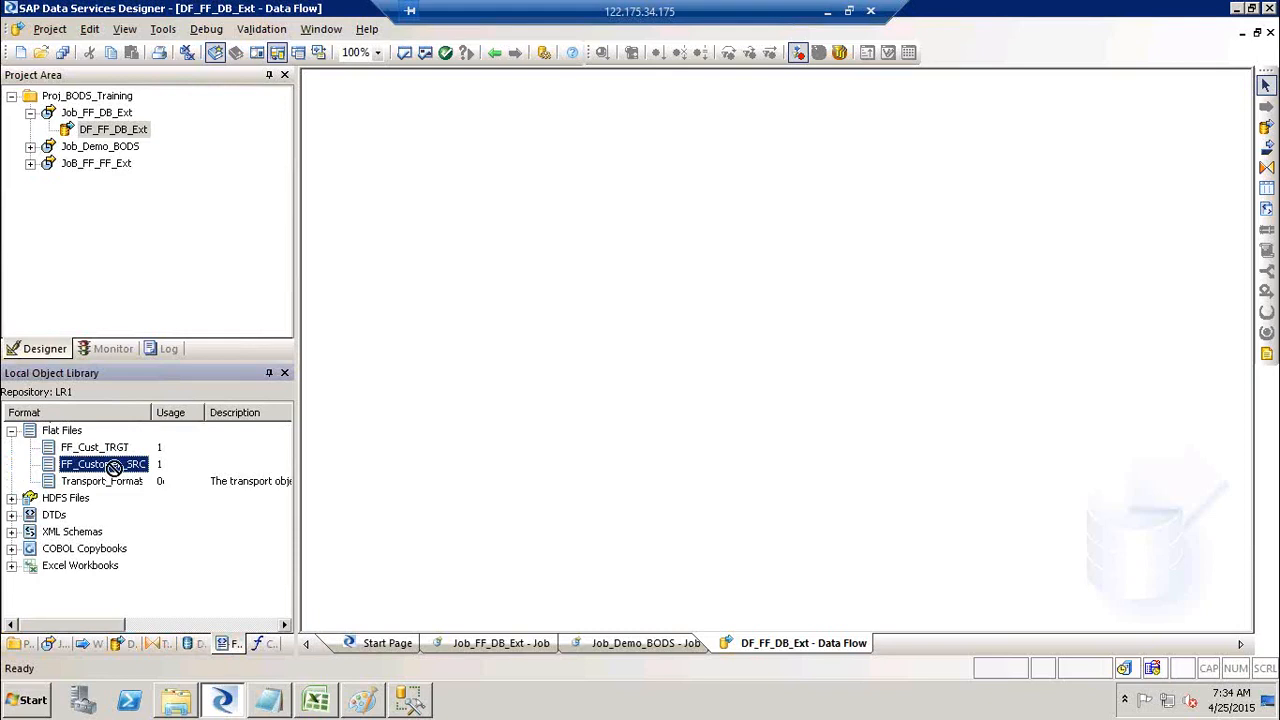
left_click_drag(112, 465, 403, 201)
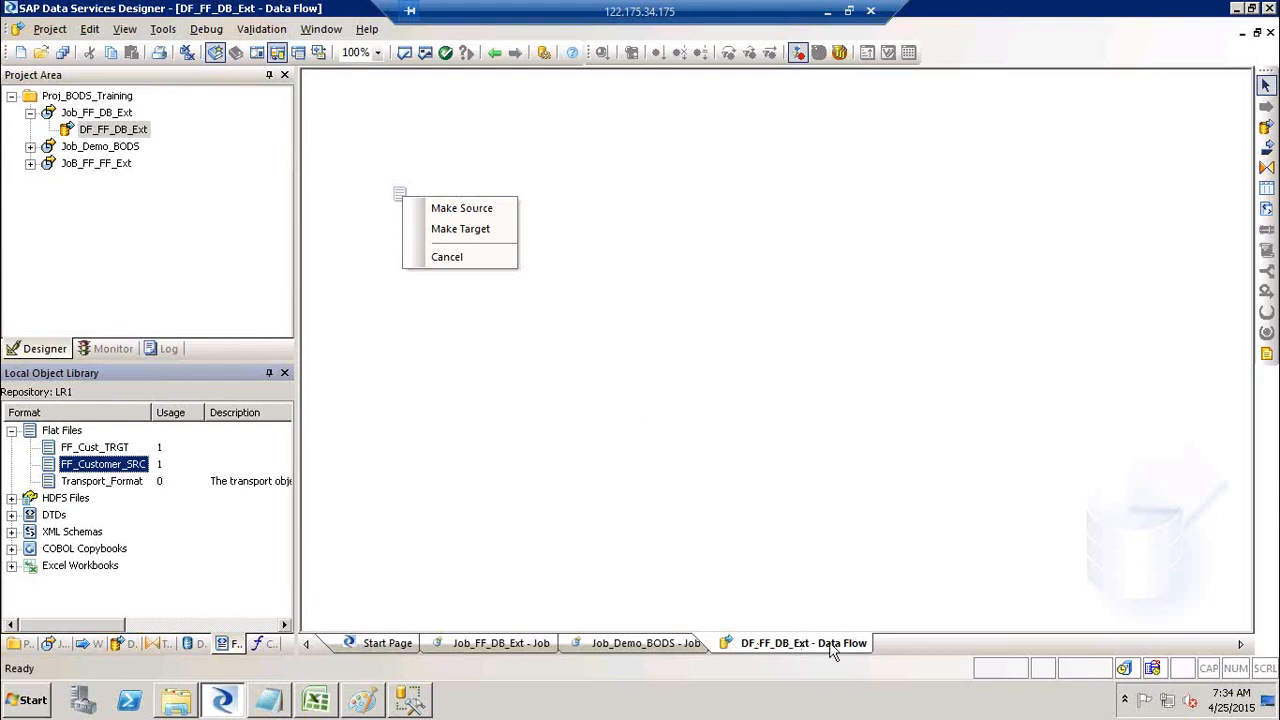
left_click(447, 212)
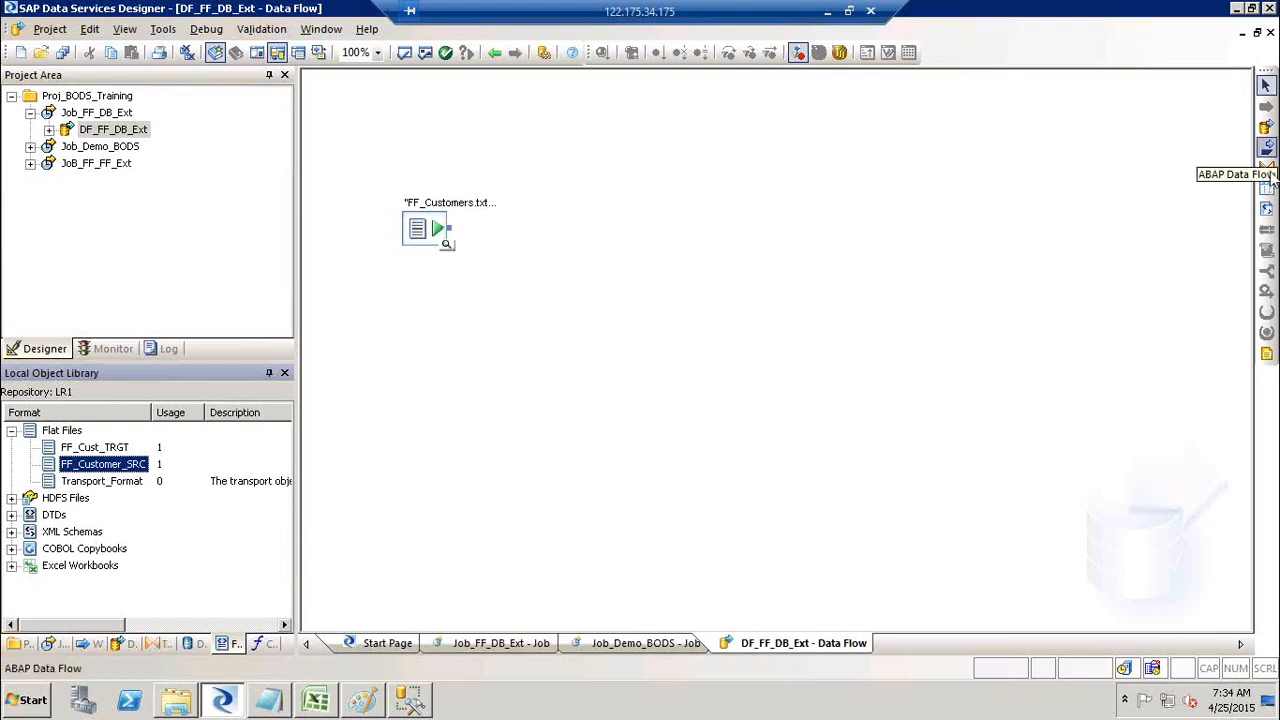
left_click(194, 645)
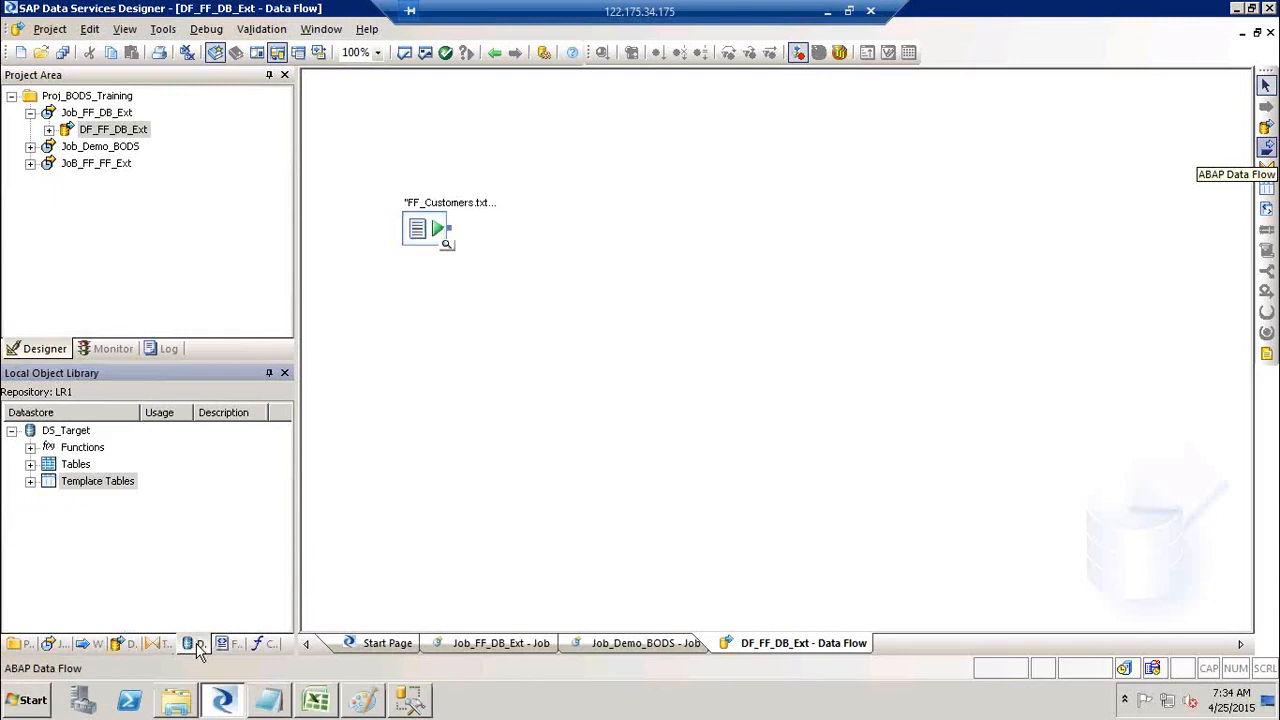
left_click(30, 482)
Step: Add a Cust_Stg template table from DS_Target to the data flow
left_click(96, 486)
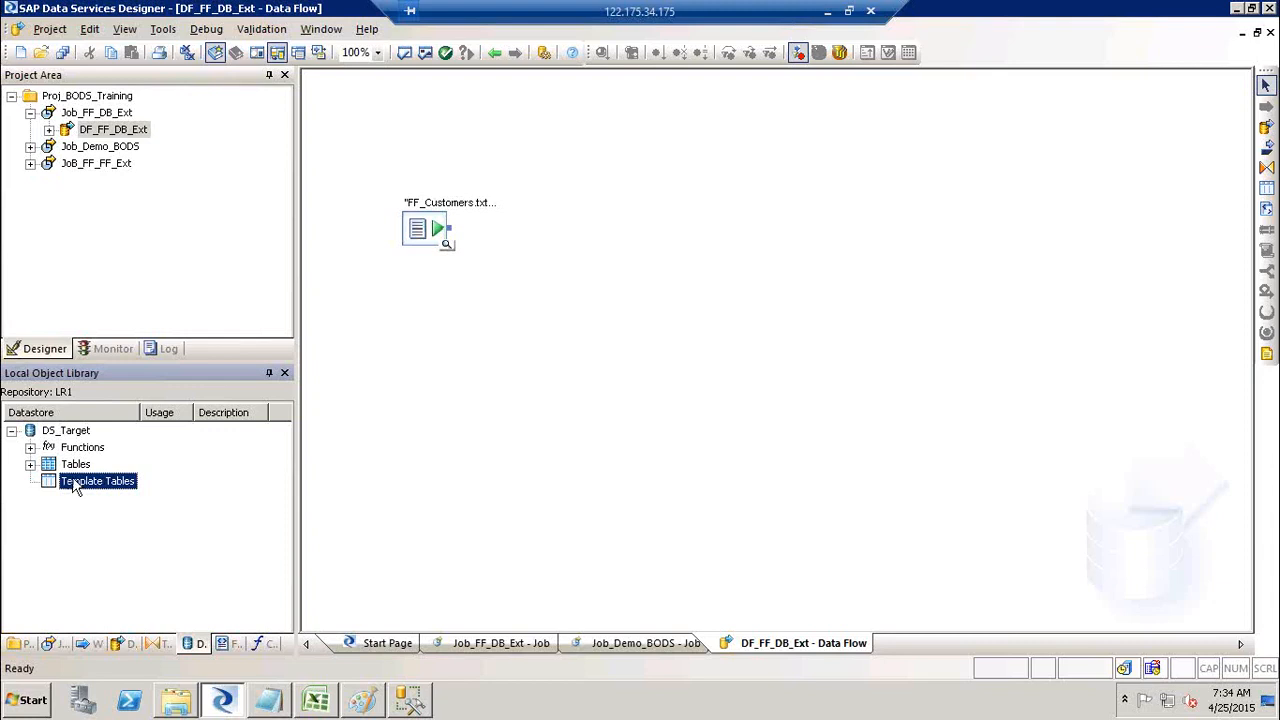
left_click_drag(76, 481, 708, 226)
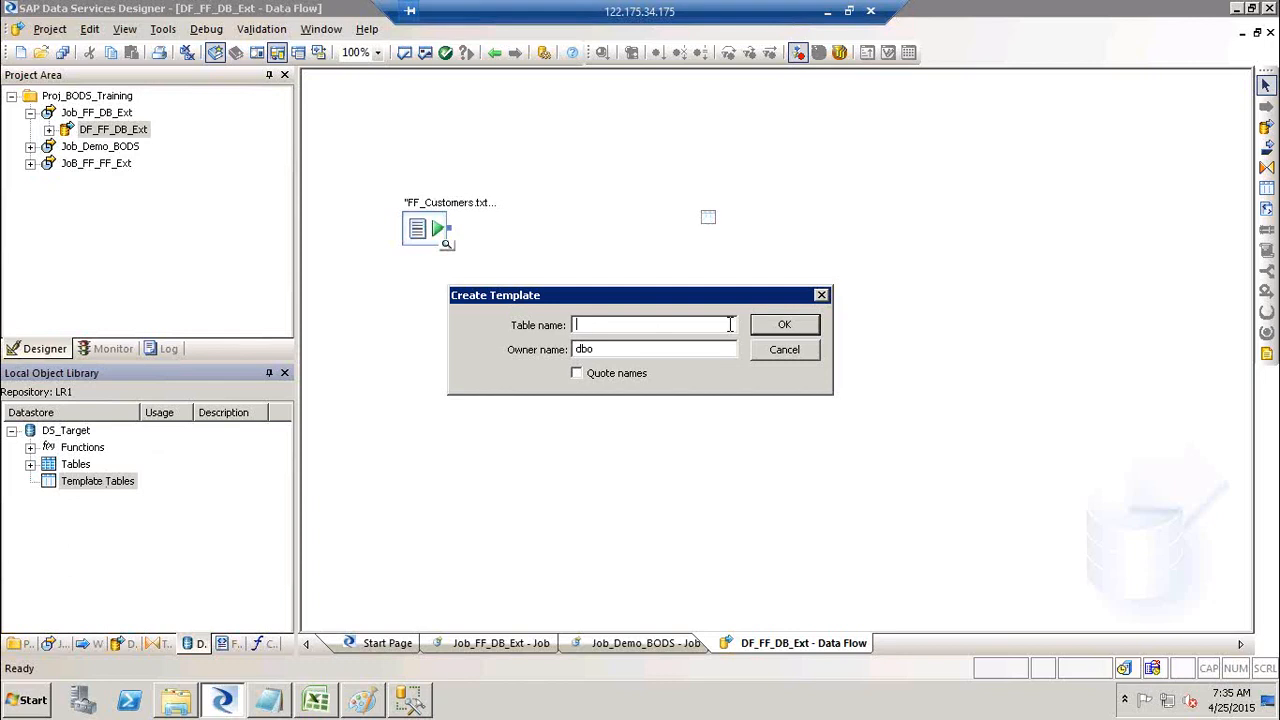
type("C")
type("lust")
type("_Stg")
left_click(627, 349)
left_click(798, 325)
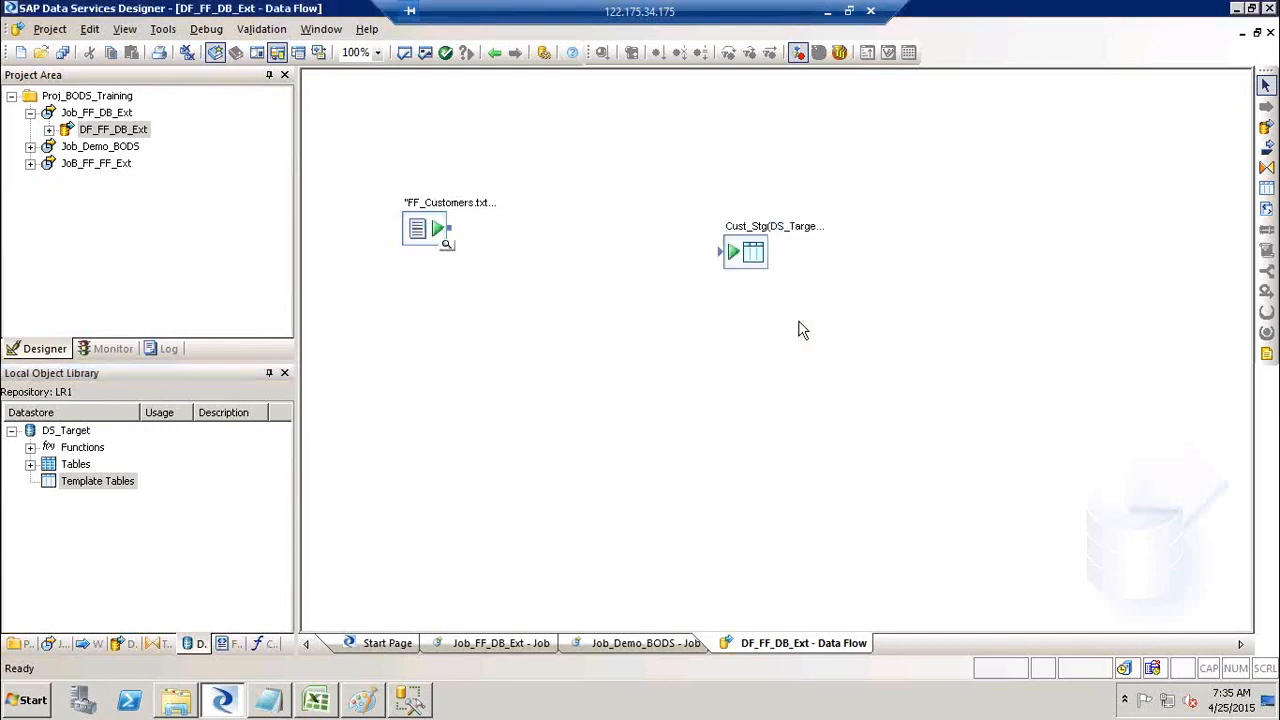
Step: Place a second template table named Cust_STG in DS_Target, creating Cust_STG1
left_click(1266, 192)
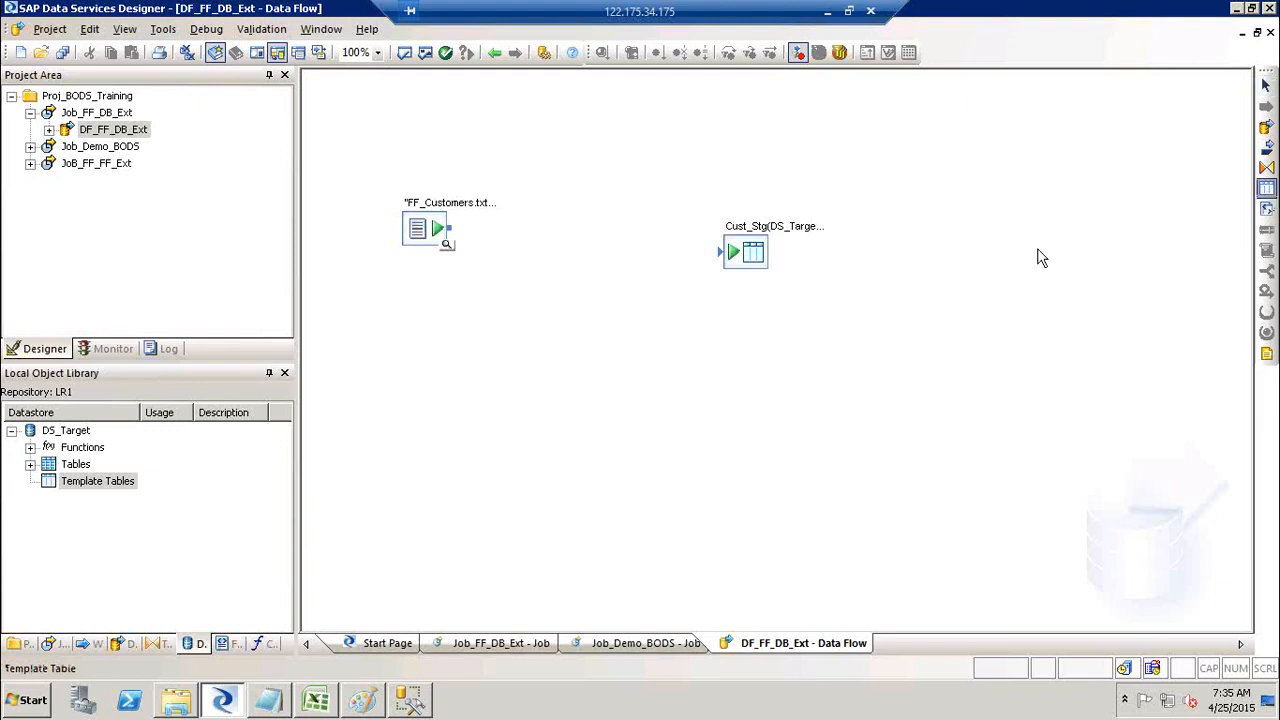
left_click(747, 328)
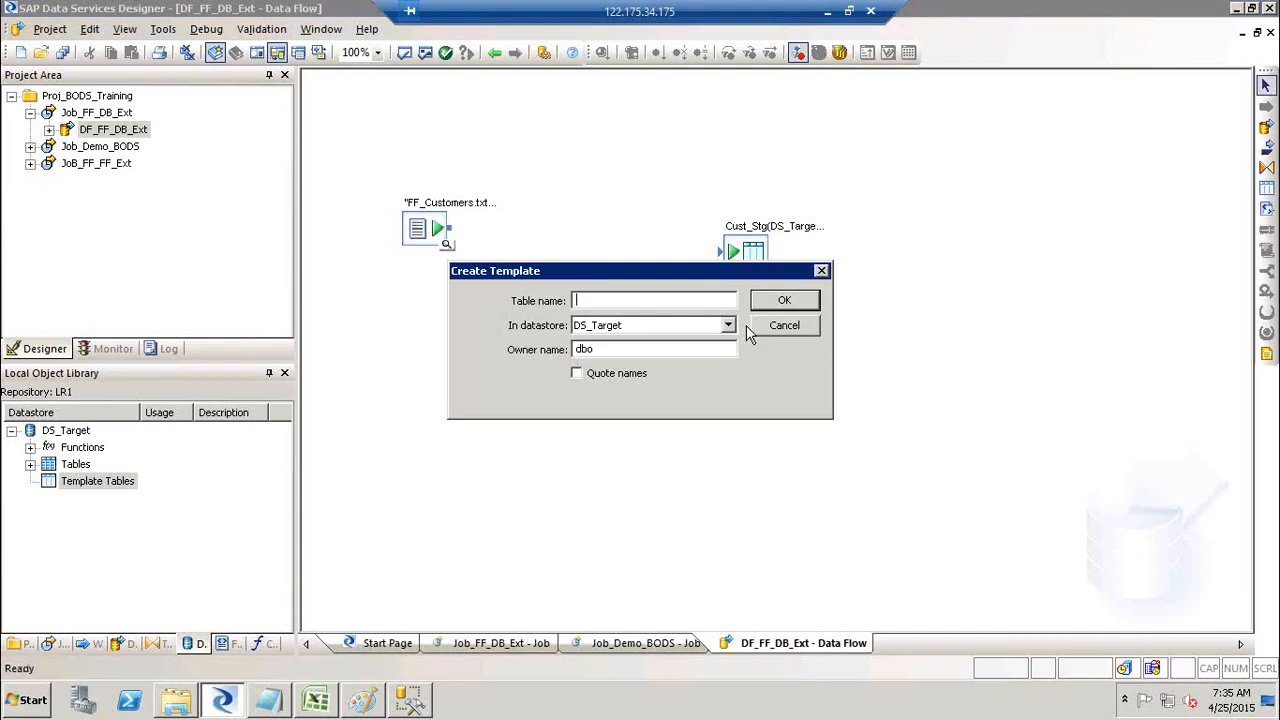
left_click(728, 325)
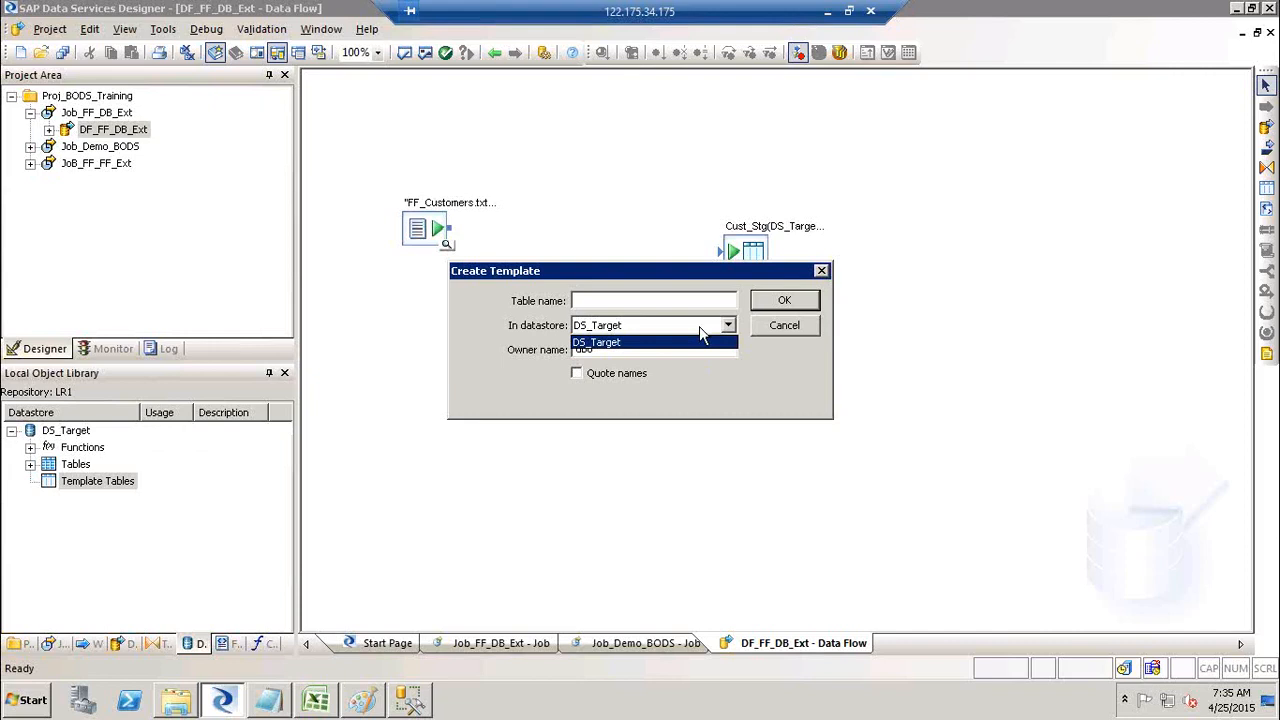
left_click(700, 338)
left_click(700, 328)
left_click(670, 344)
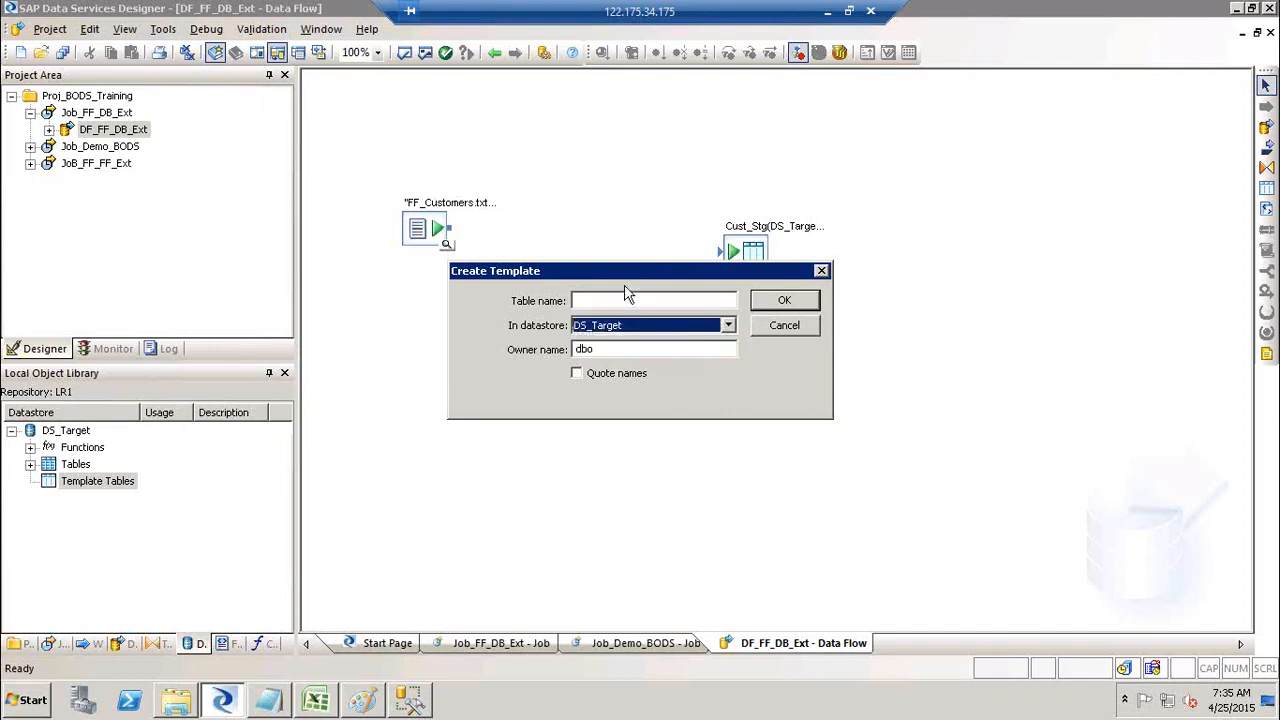
left_click_drag(620, 280, 746, 396)
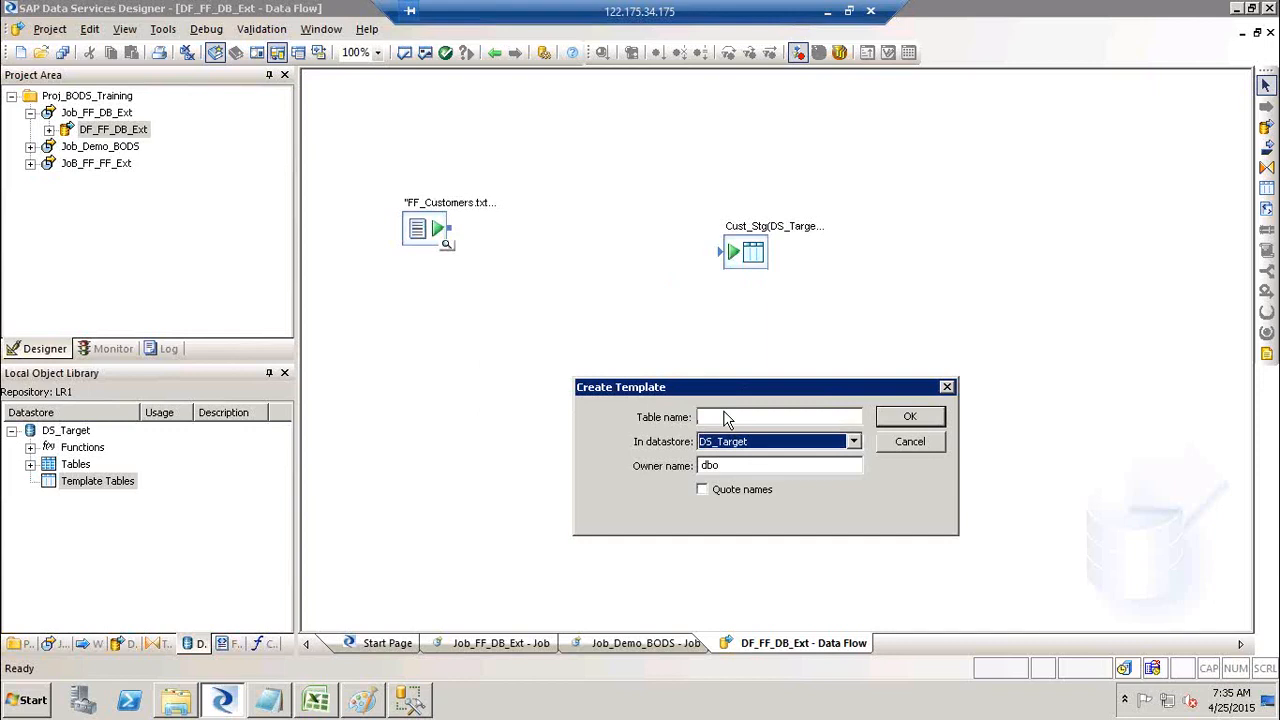
left_click(726, 416)
type("Cust")
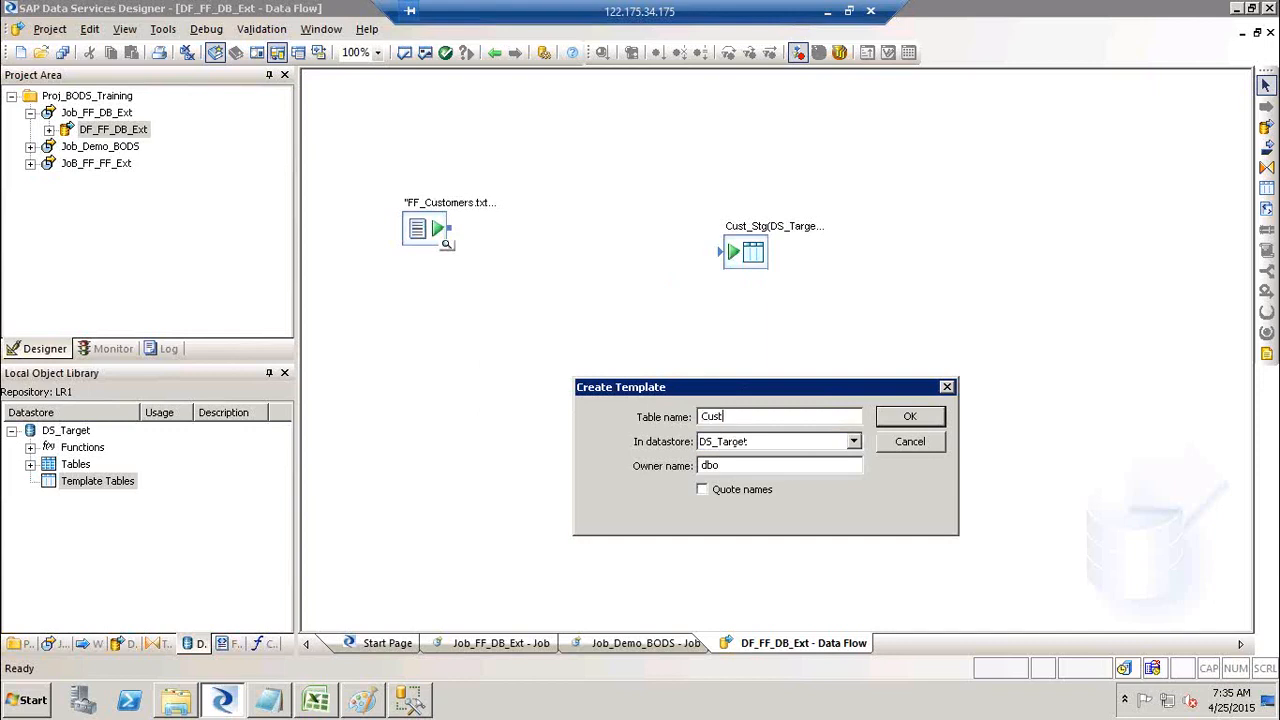
type("_STG1")
left_click(932, 414)
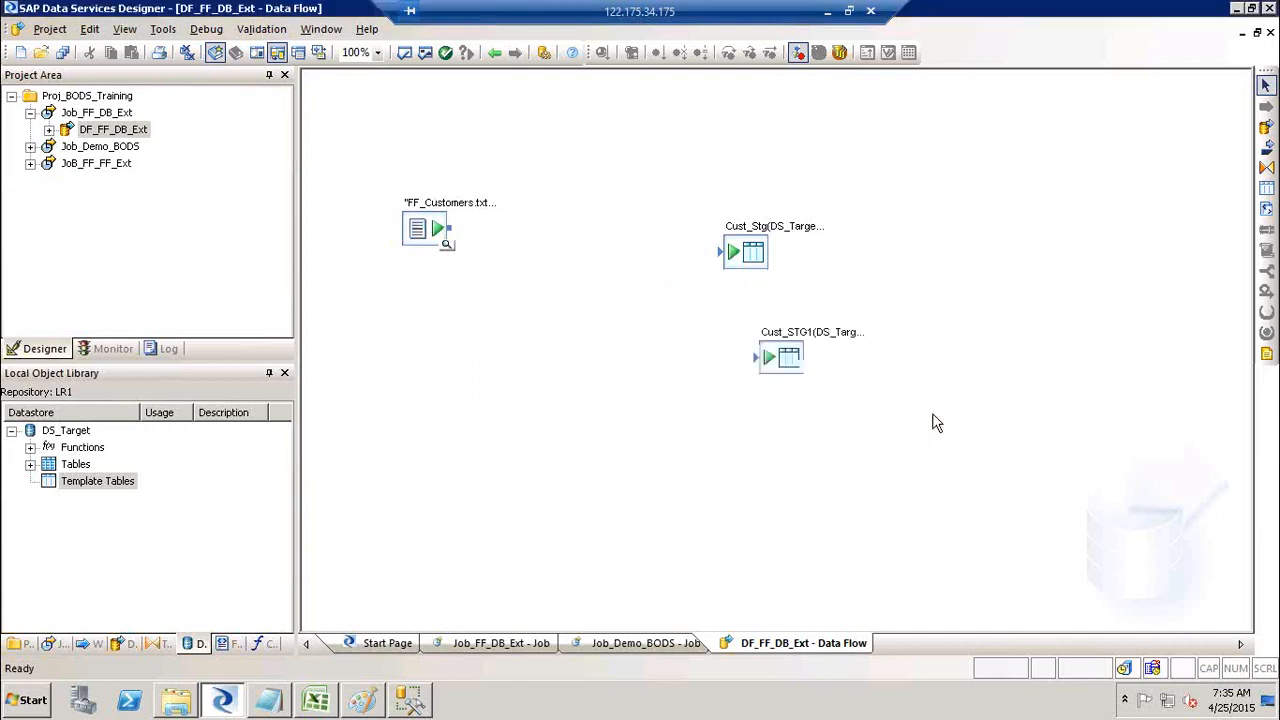
Step: Delete the extra Cust_STG1 template table from the canvas
left_click(66, 488)
left_click(787, 357)
key("Delete")
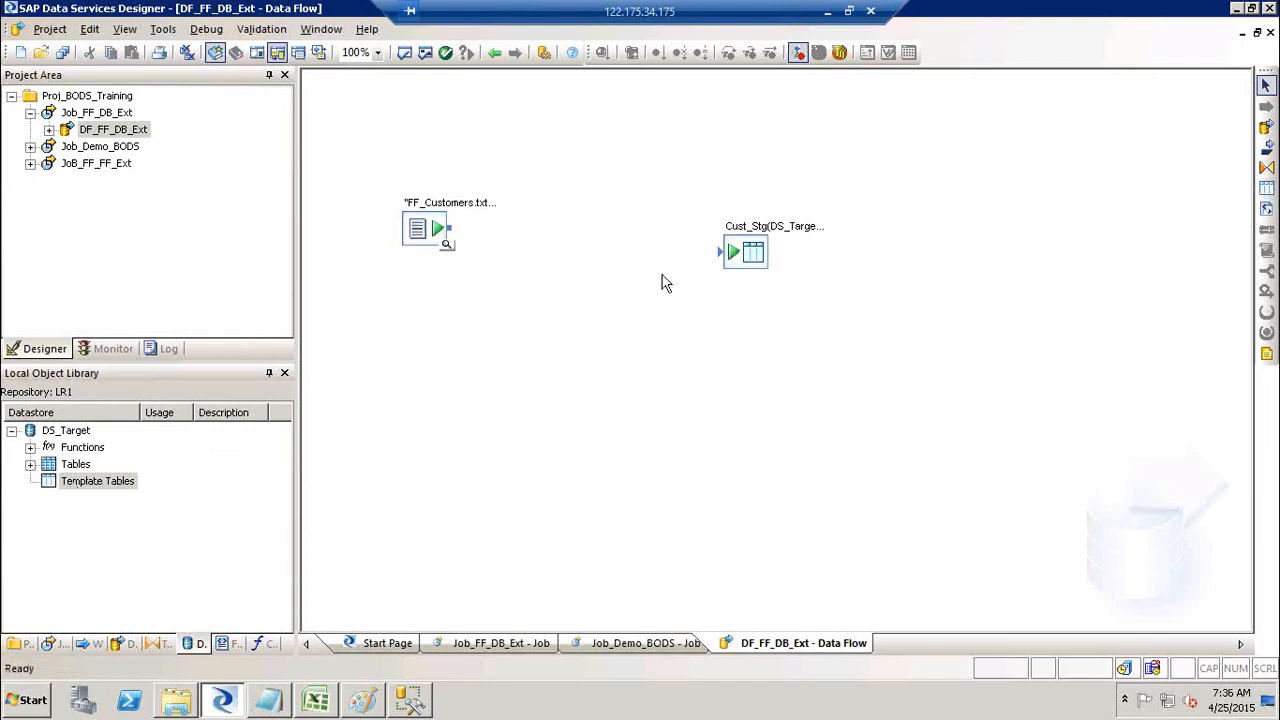
Step: Connect FF_Customers.txt to Cust_Stg and validate the data flow with no errors
left_click_drag(450, 231, 724, 251)
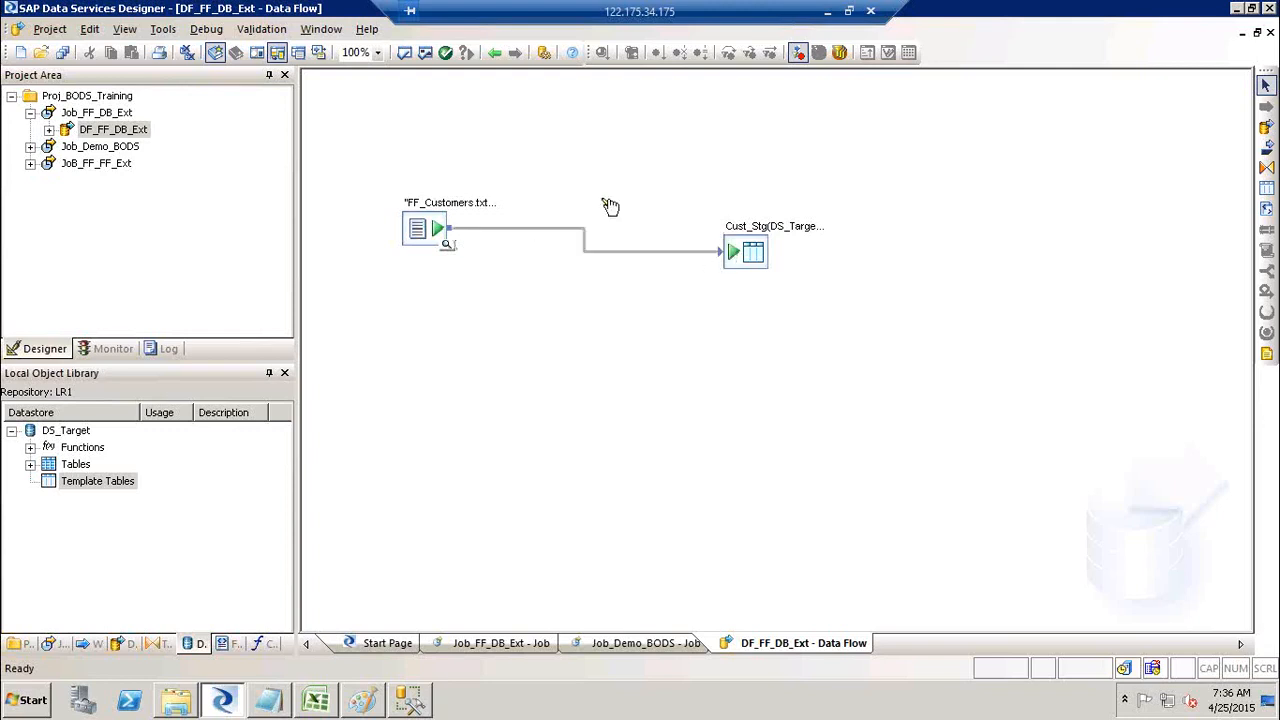
left_click(426, 52)
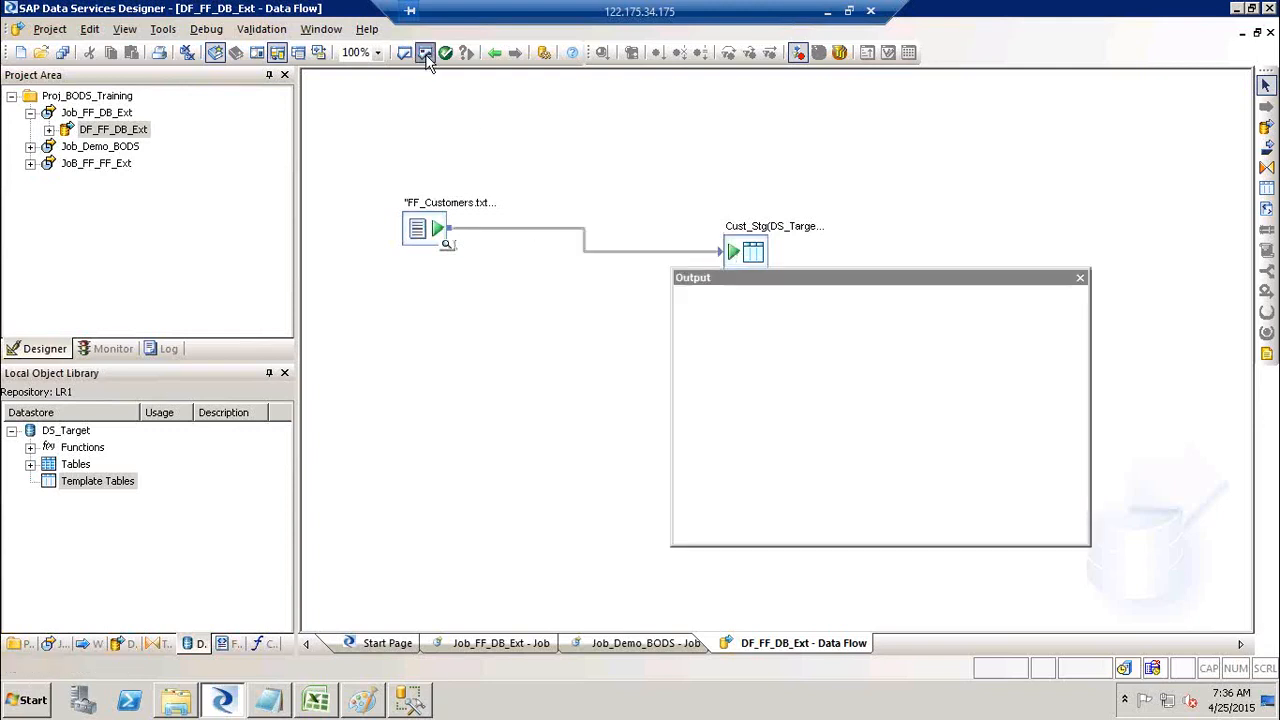
left_click(1080, 277)
Step: Execute the Job_FF_DB_Ext batch job
left_click(87, 112)
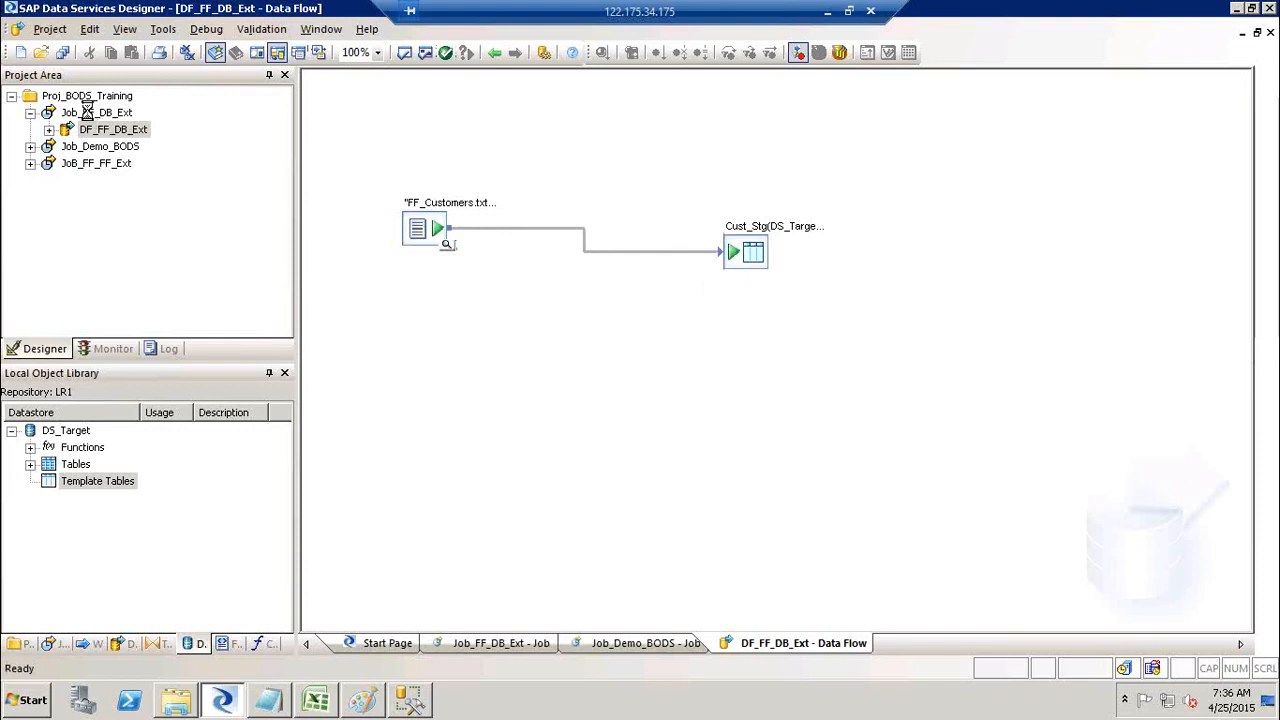
right_click(88, 112)
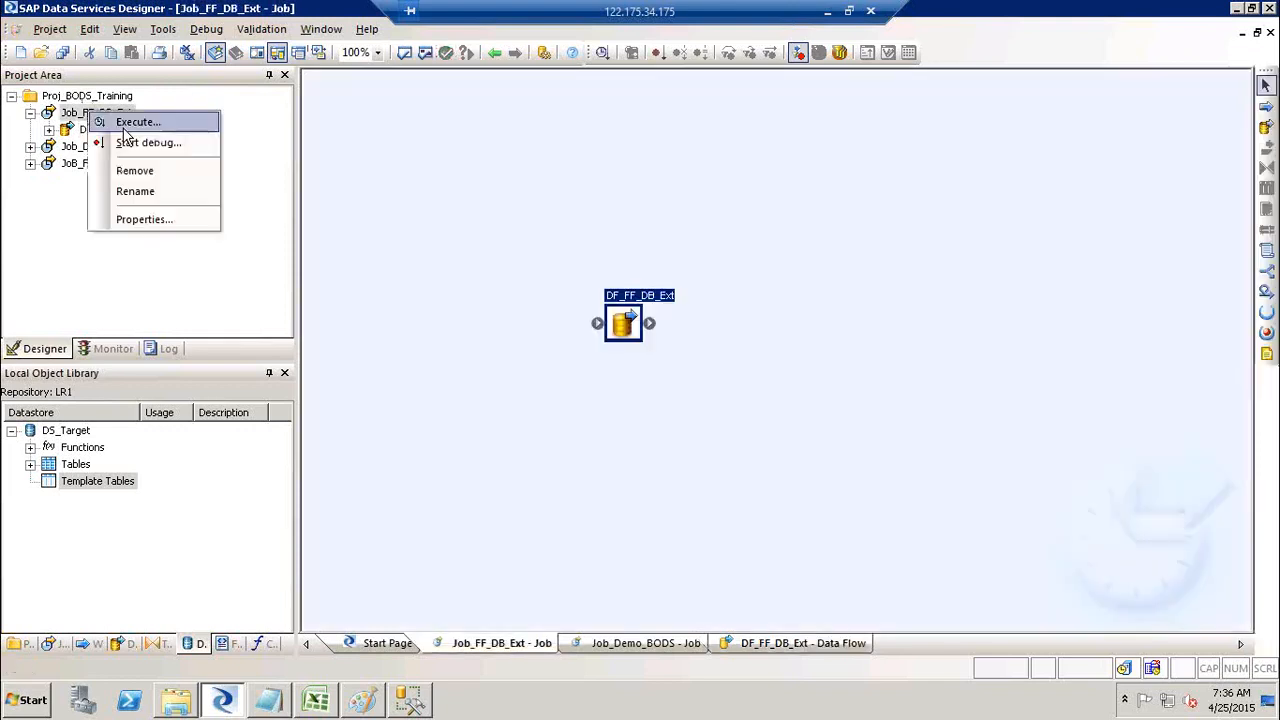
left_click(123, 127)
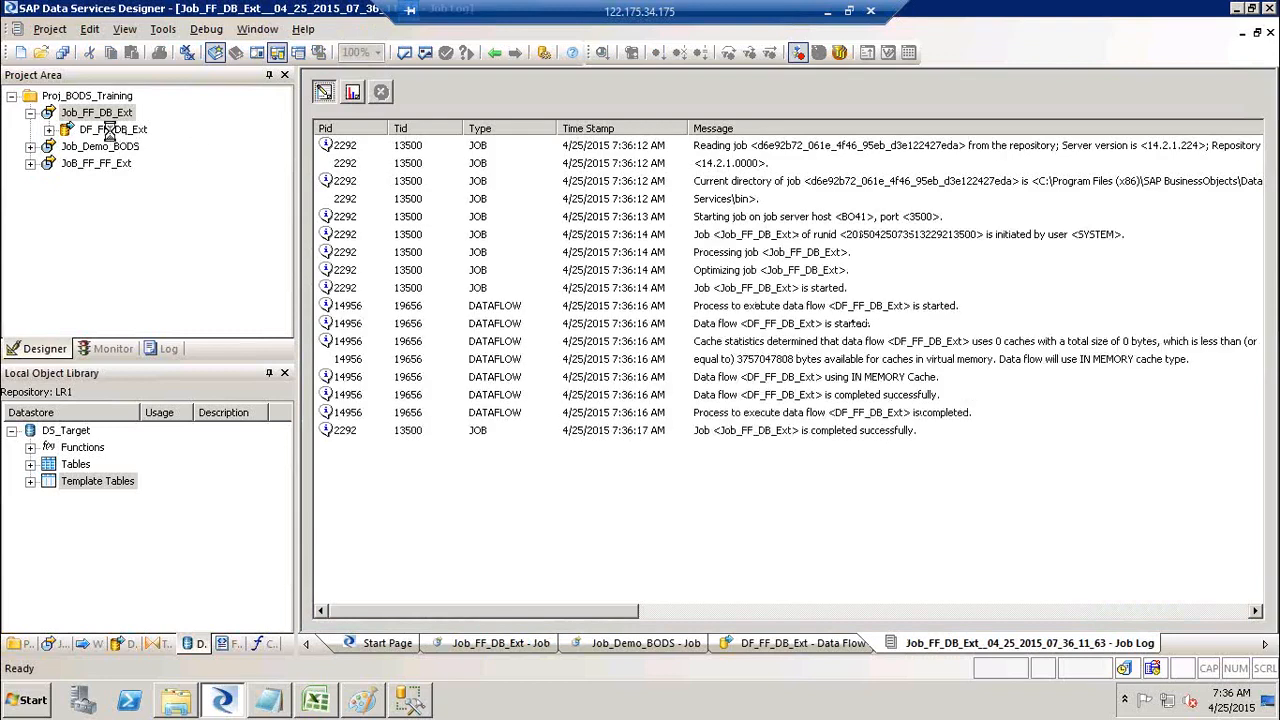
Step: View Cust_Stg's 91 loaded rows, then show the desktop and open the SourceFF folder
left_click(113, 131)
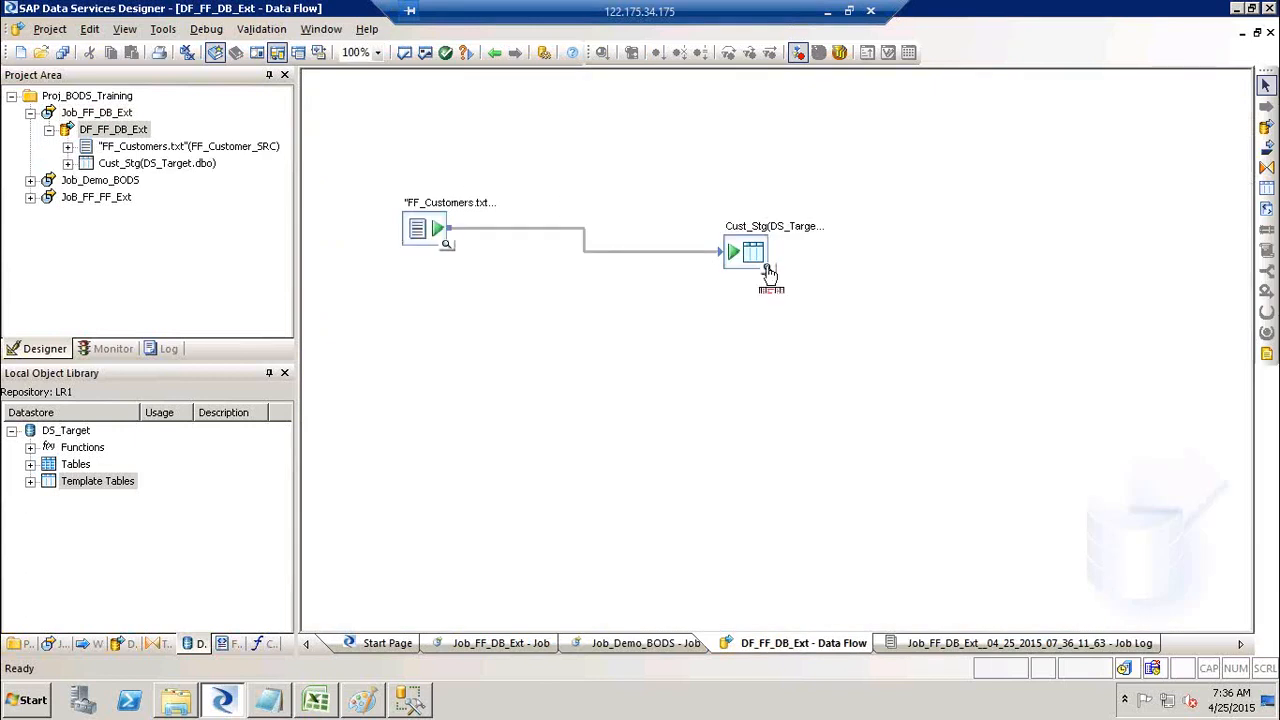
left_click(768, 271)
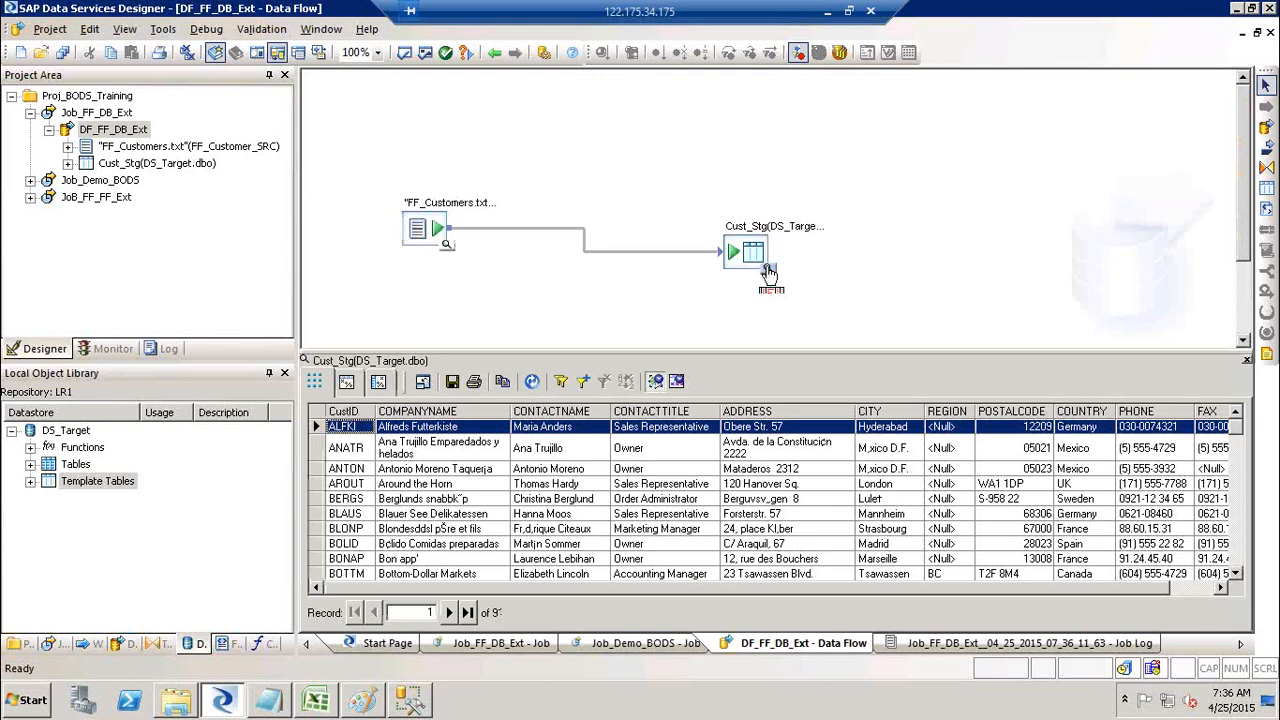
left_click(111, 197)
key("super+d")
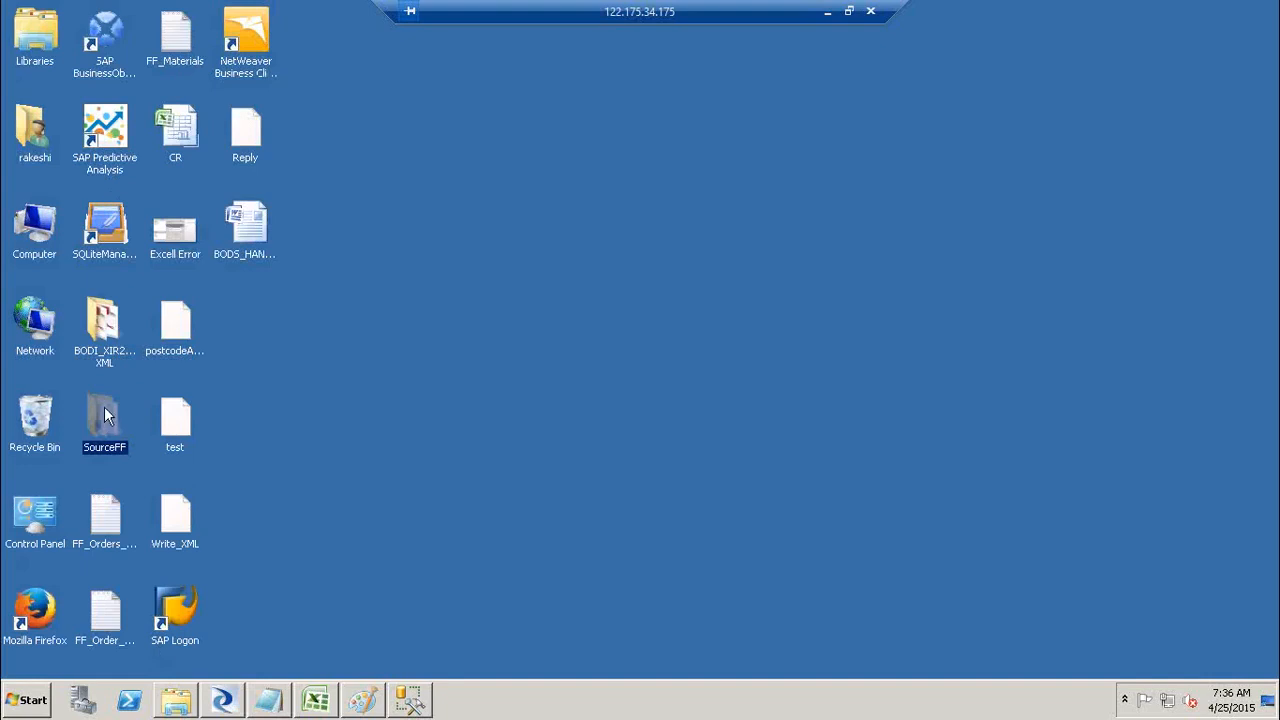
double_click(105, 416)
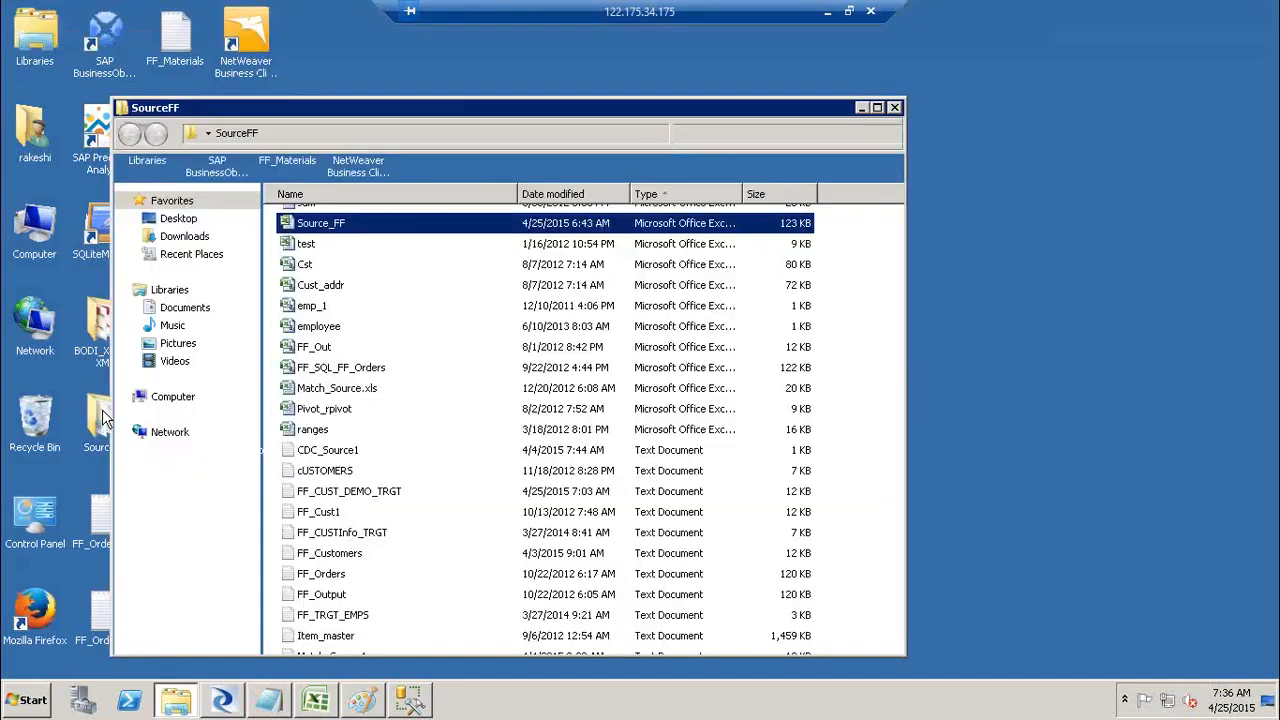
Step: Sort SourceFF by date modified, newest first, and open FF_CUST_DEMO_TRGT in Notepad
left_click_drag(898, 430, 902, 178)
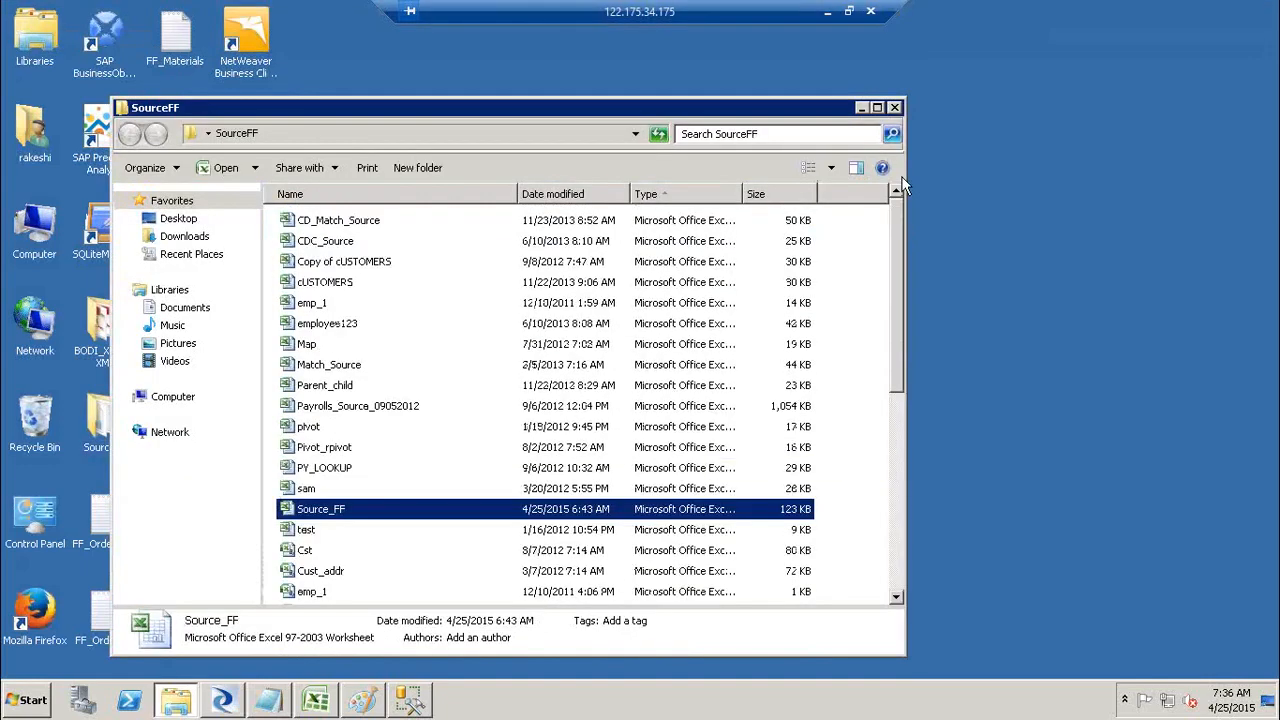
left_click(570, 196)
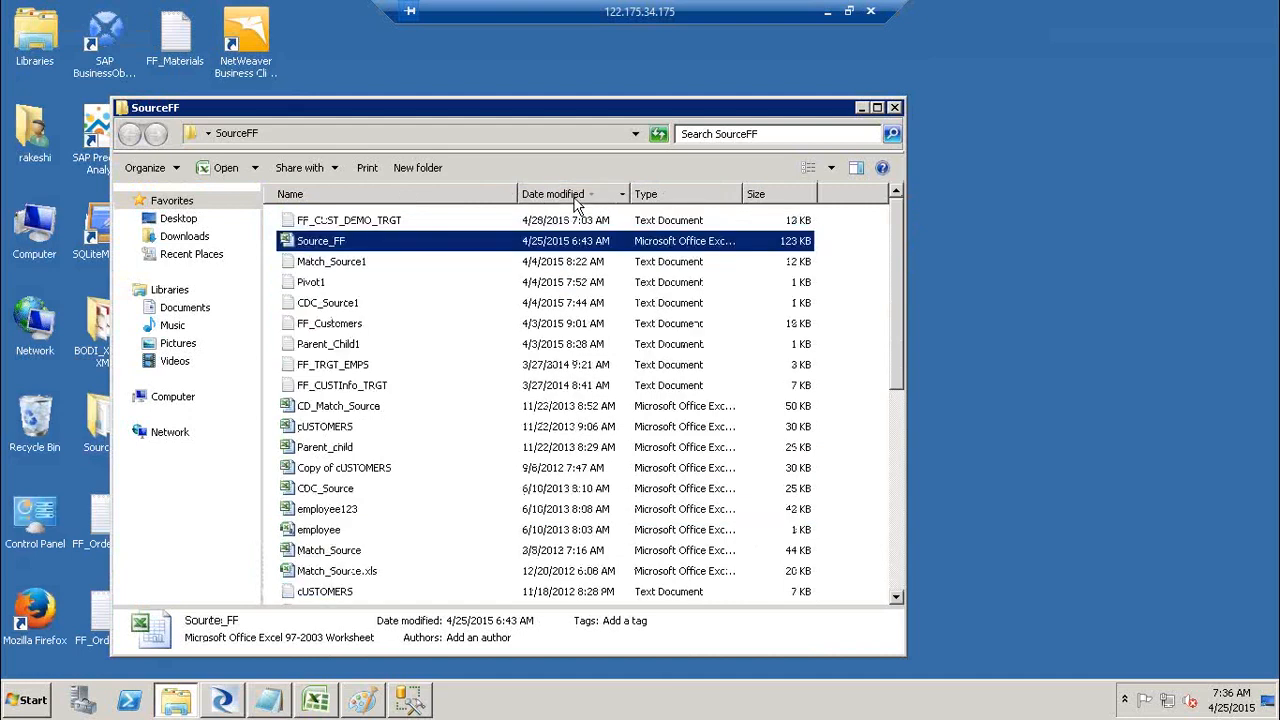
left_click(350, 221)
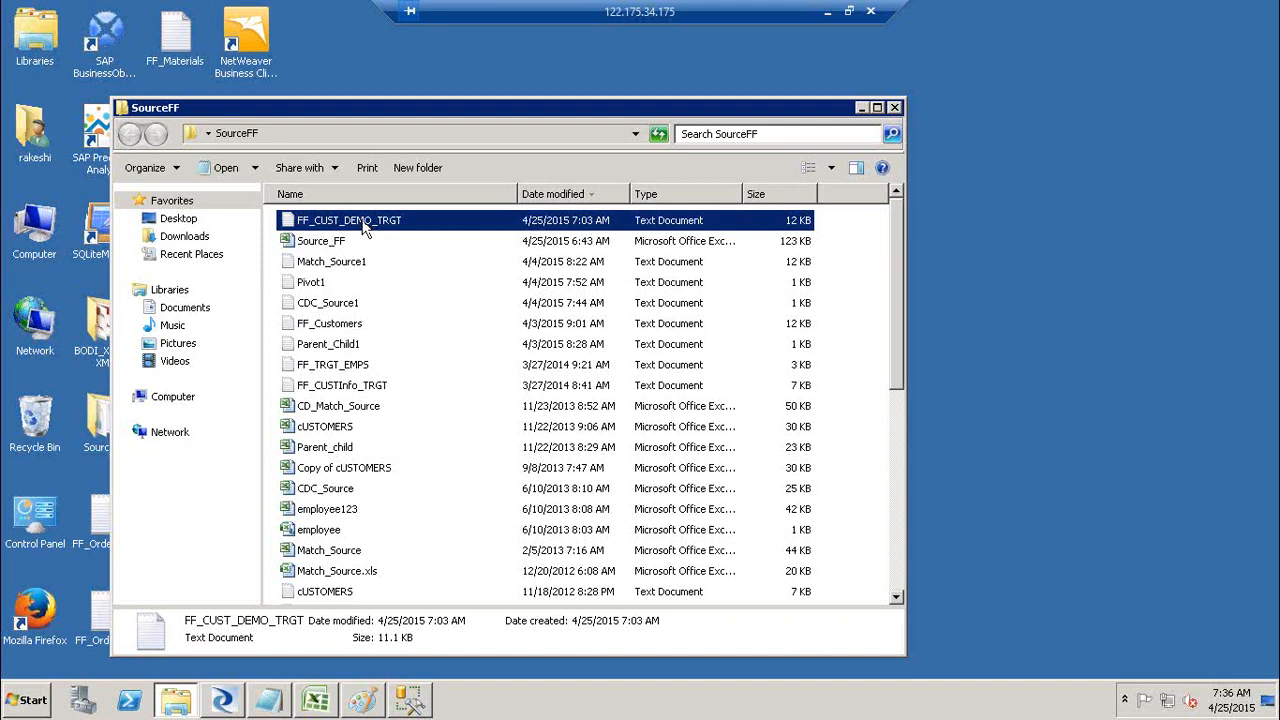
right_click(364, 226)
left_click(404, 231)
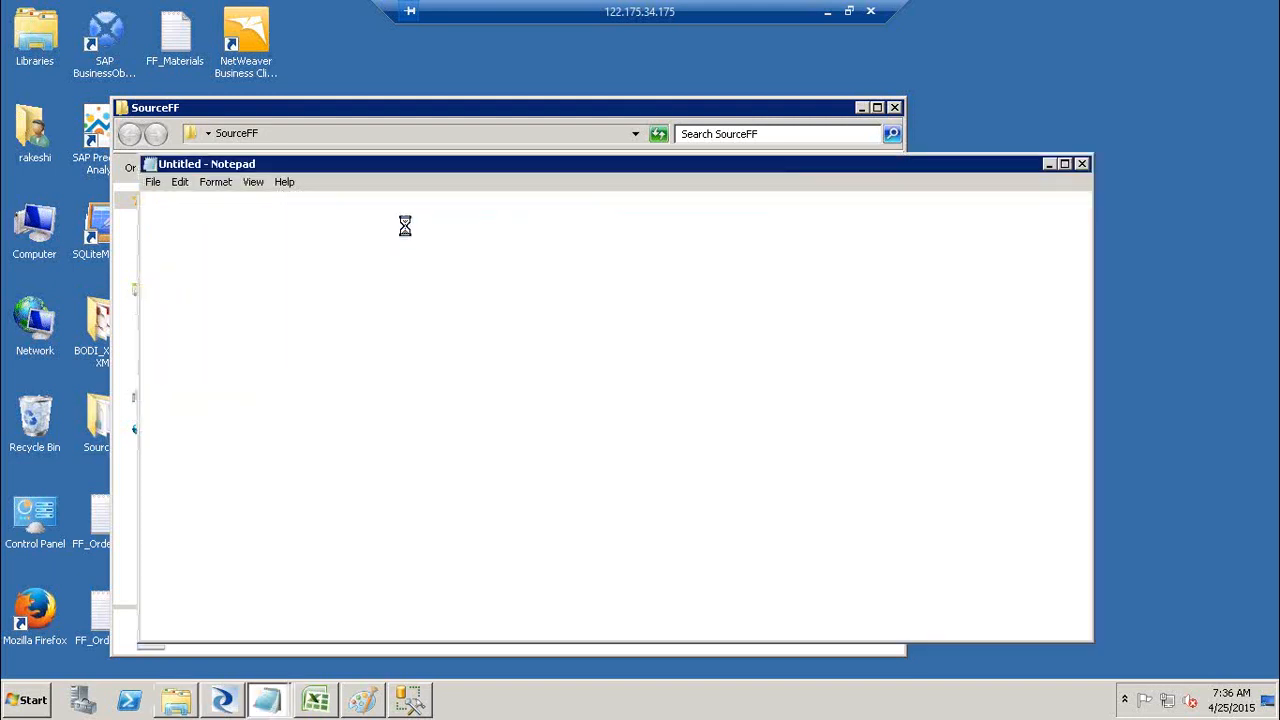
Step: Select all of FF_CUST_DEMO_TRGT's text in Notepad and launch Excel from the run prompt
left_click_drag(202, 201, 191, 200)
key("ctrl+a")
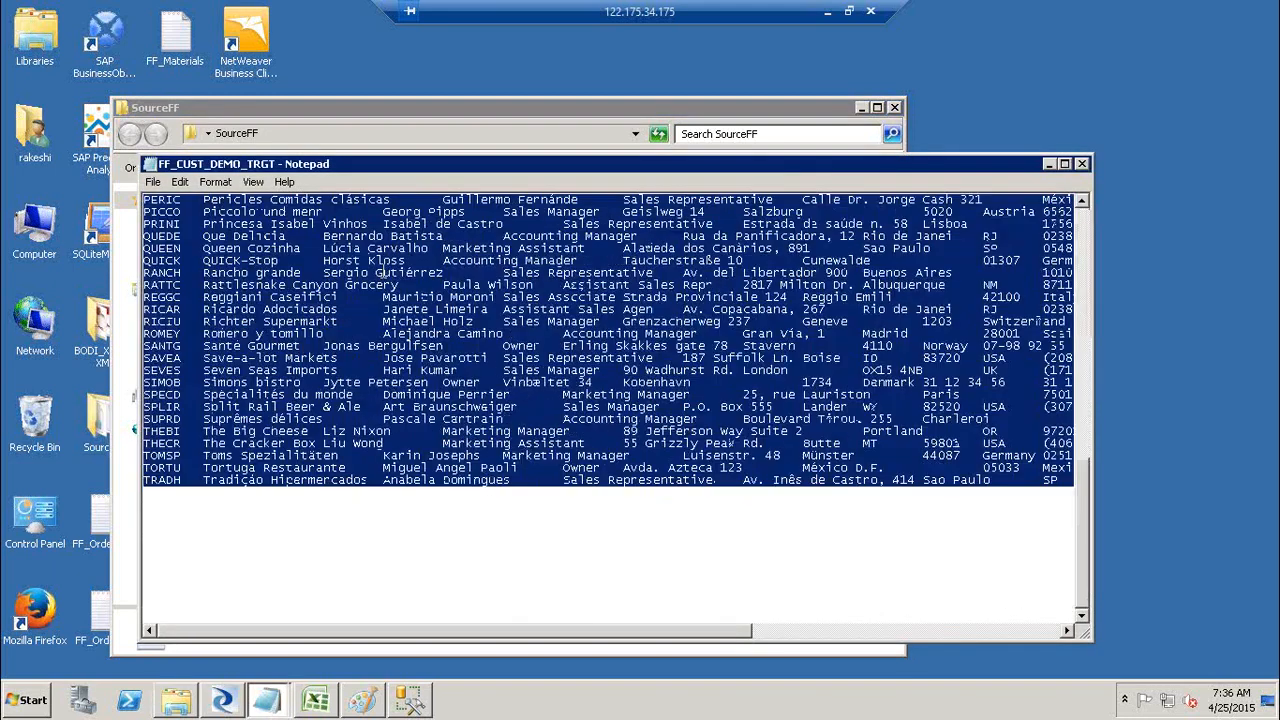
key("super+r")
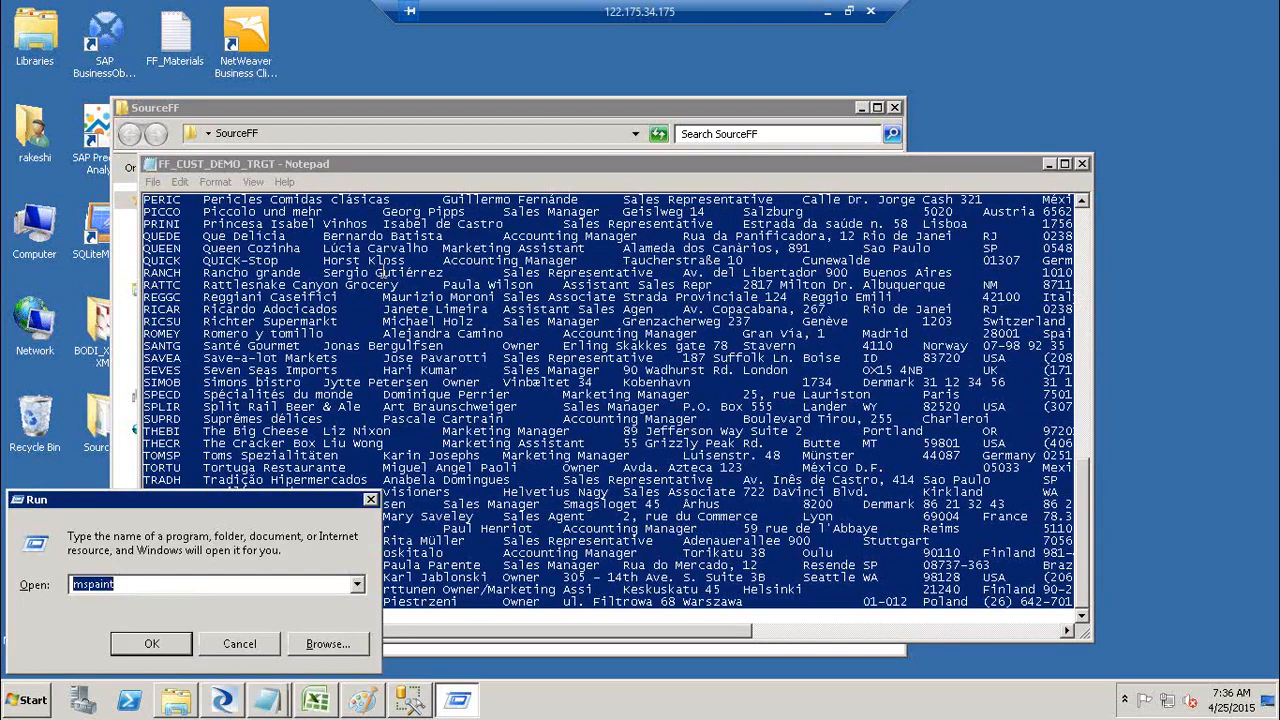
type("excel")
key("Return")
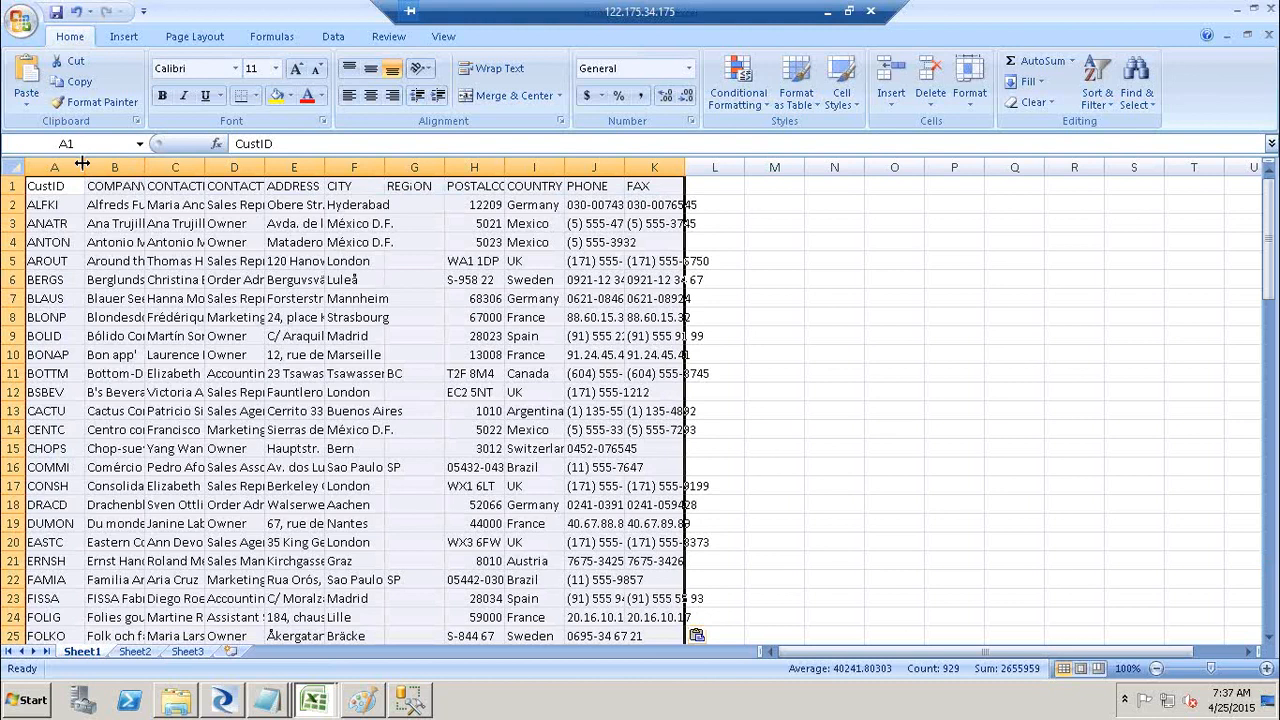
Step: AutoFit all worksheet columns to the pasted customer data, then close Excel without saving Book1
double_click(82, 163)
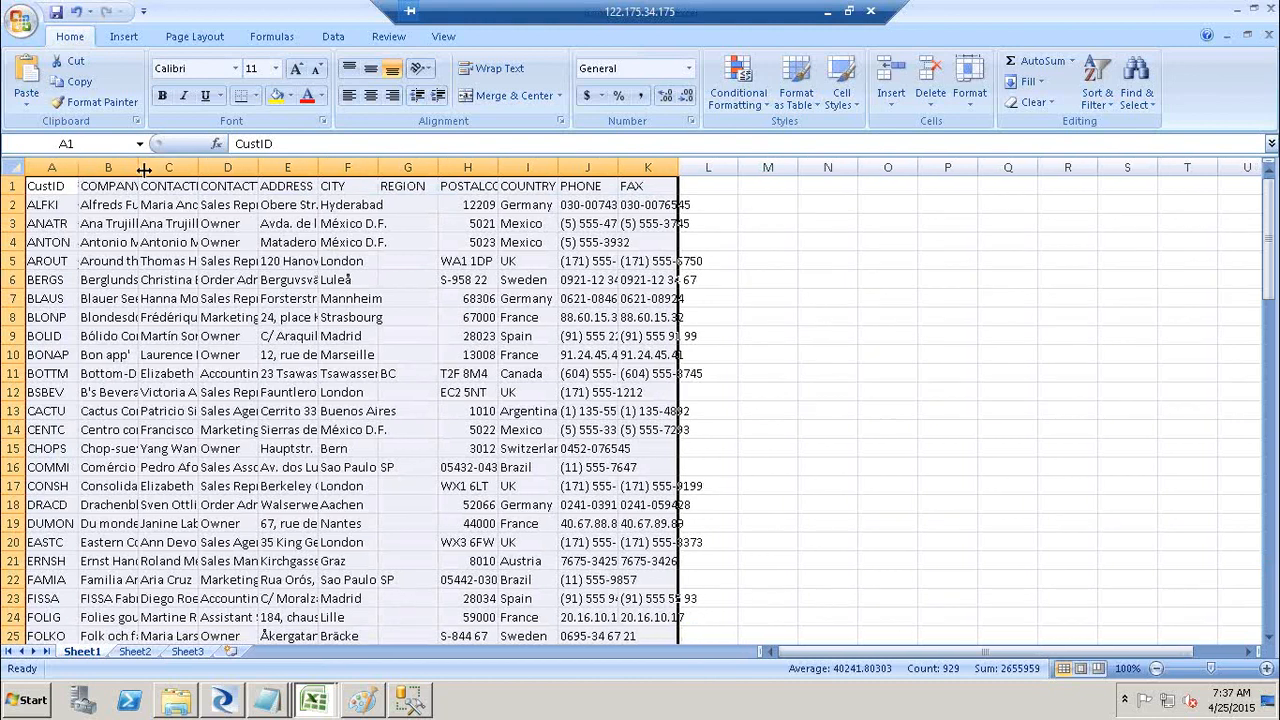
left_click(18, 174)
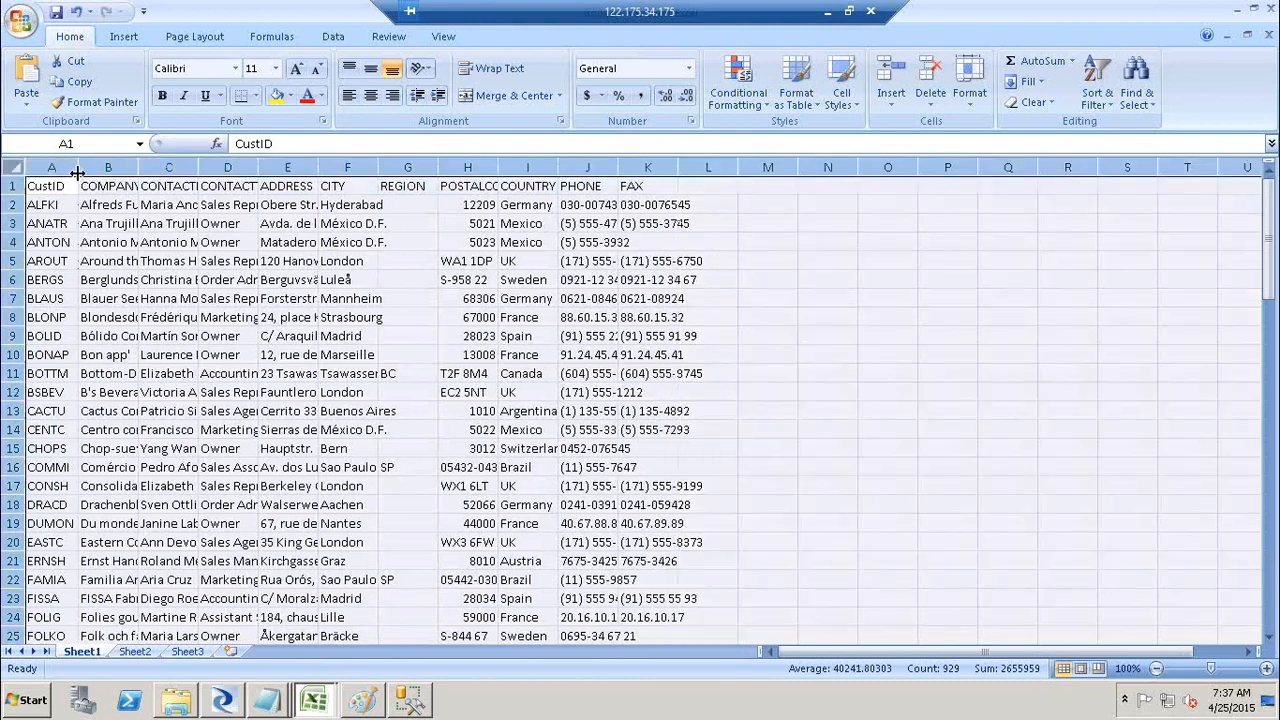
double_click(79, 167)
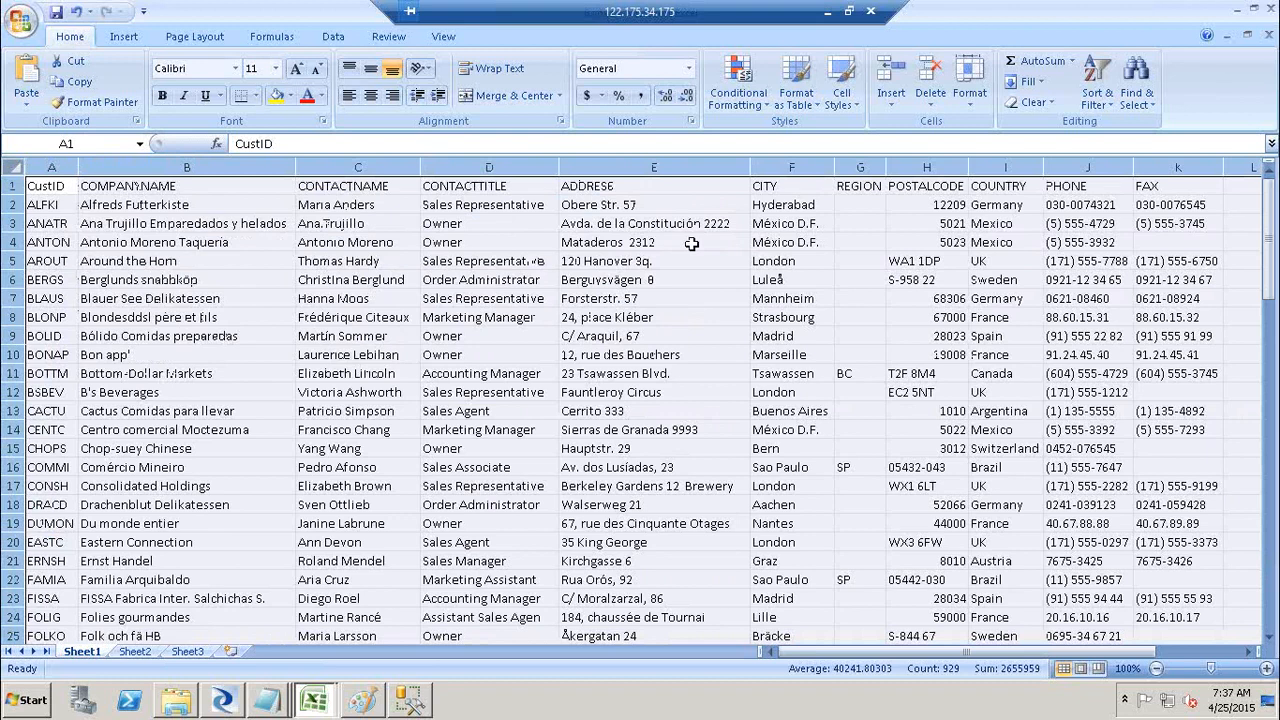
left_click(1267, 9)
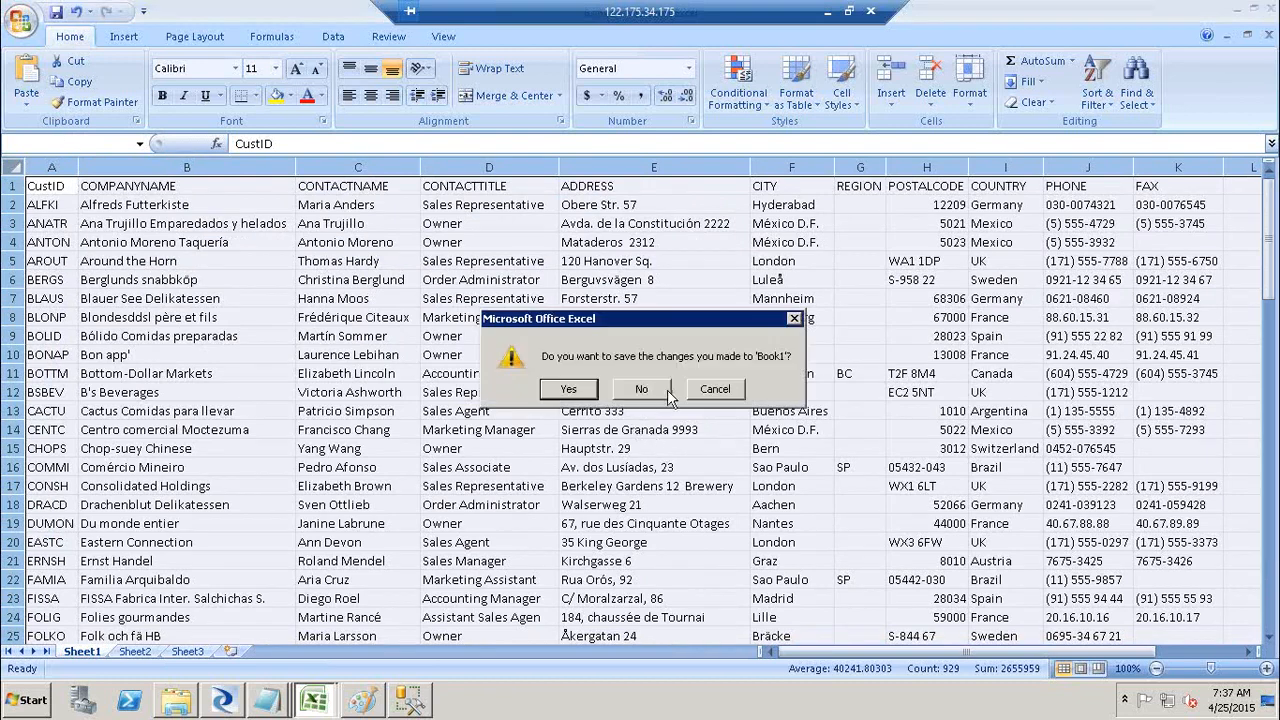
left_click(666, 391)
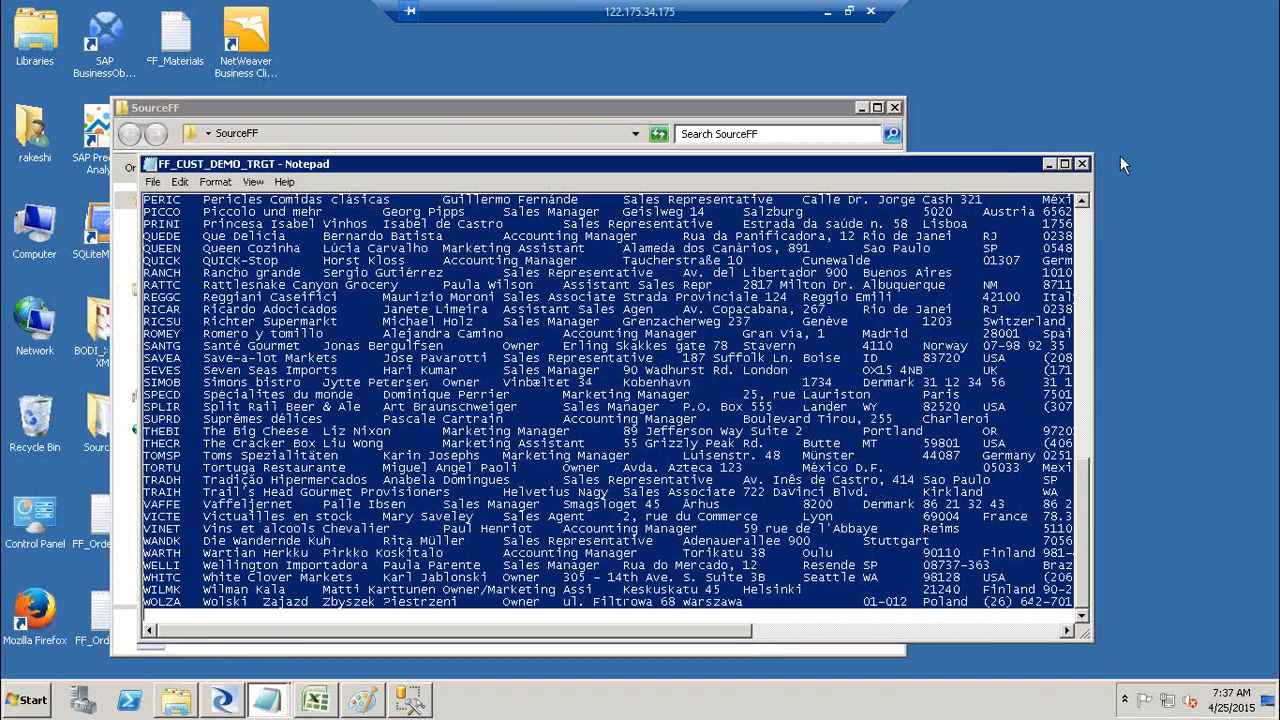
Step: Close the Notepad file, scroll to the top of SourceFF, and open FF_Customers in Notepad
left_click(1081, 165)
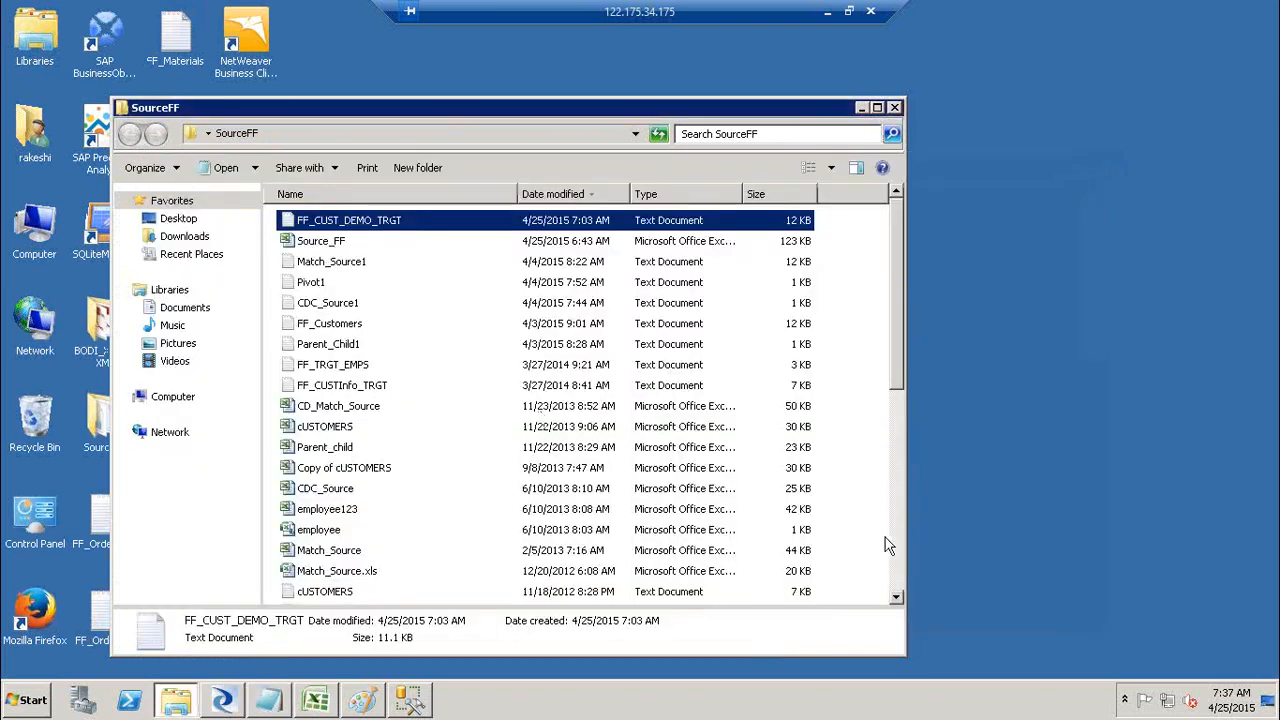
left_click(897, 565)
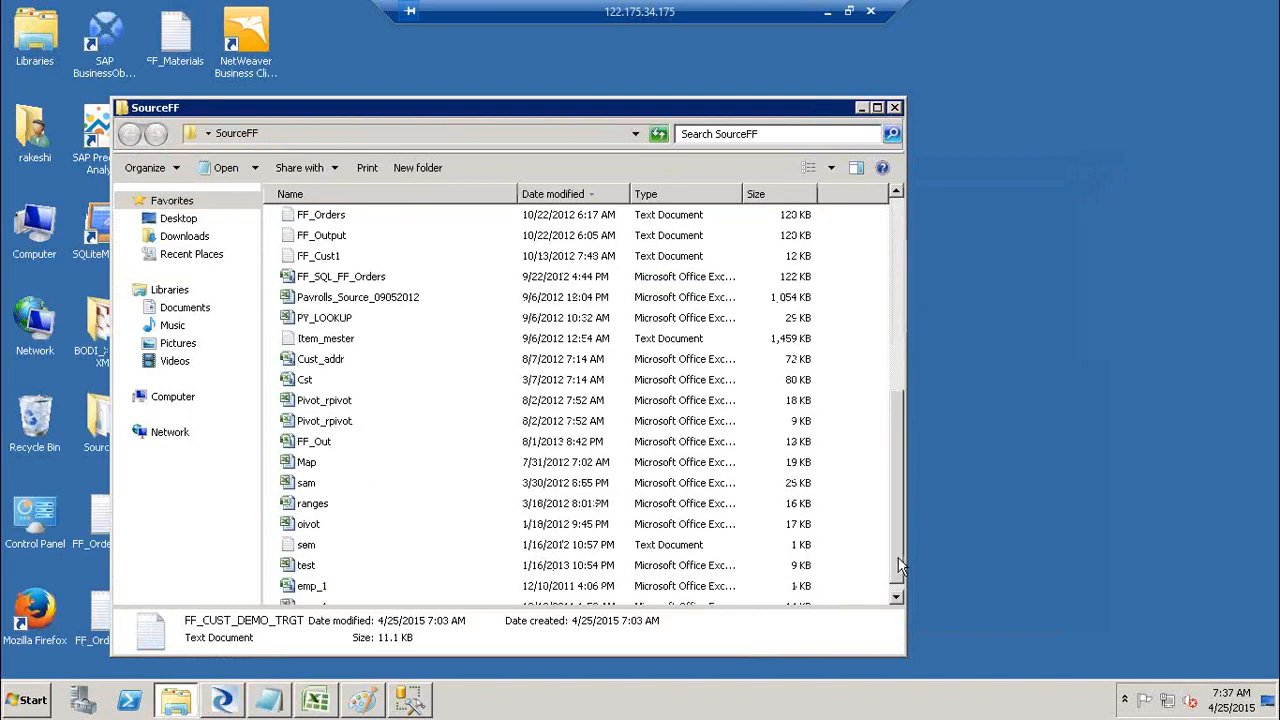
left_click_drag(897, 565, 902, 485)
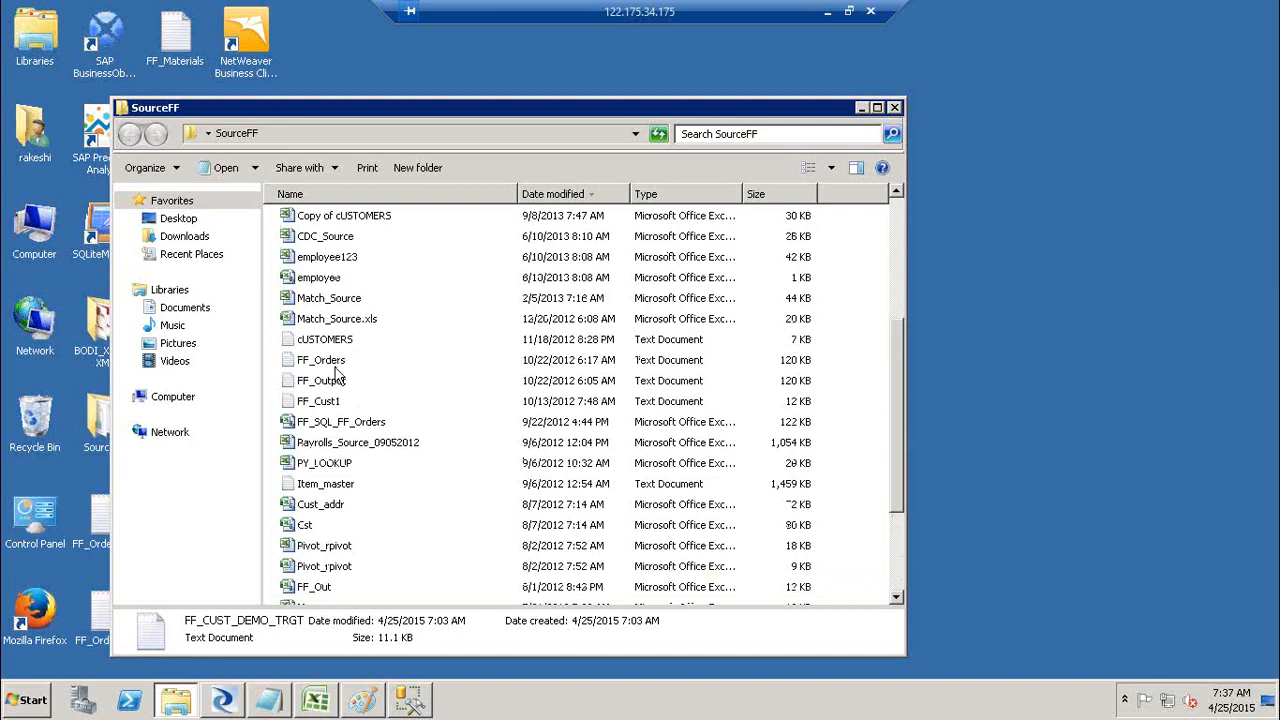
left_click(900, 237)
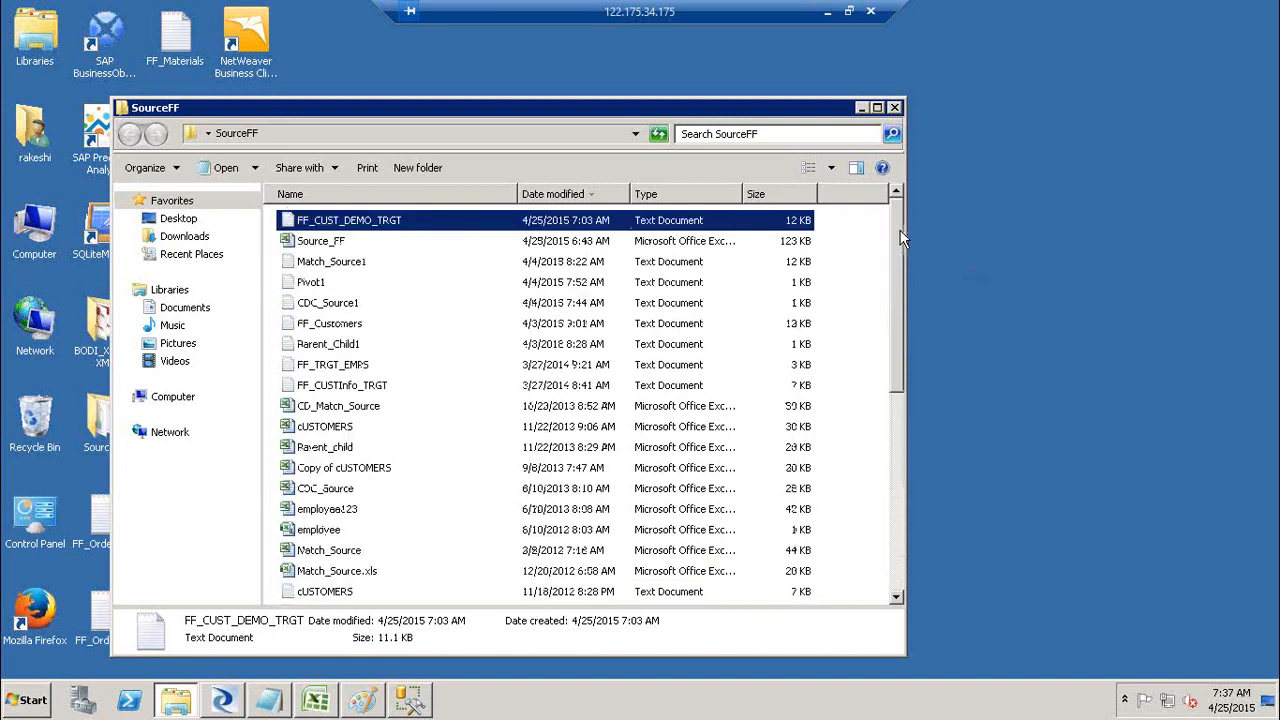
double_click(340, 326)
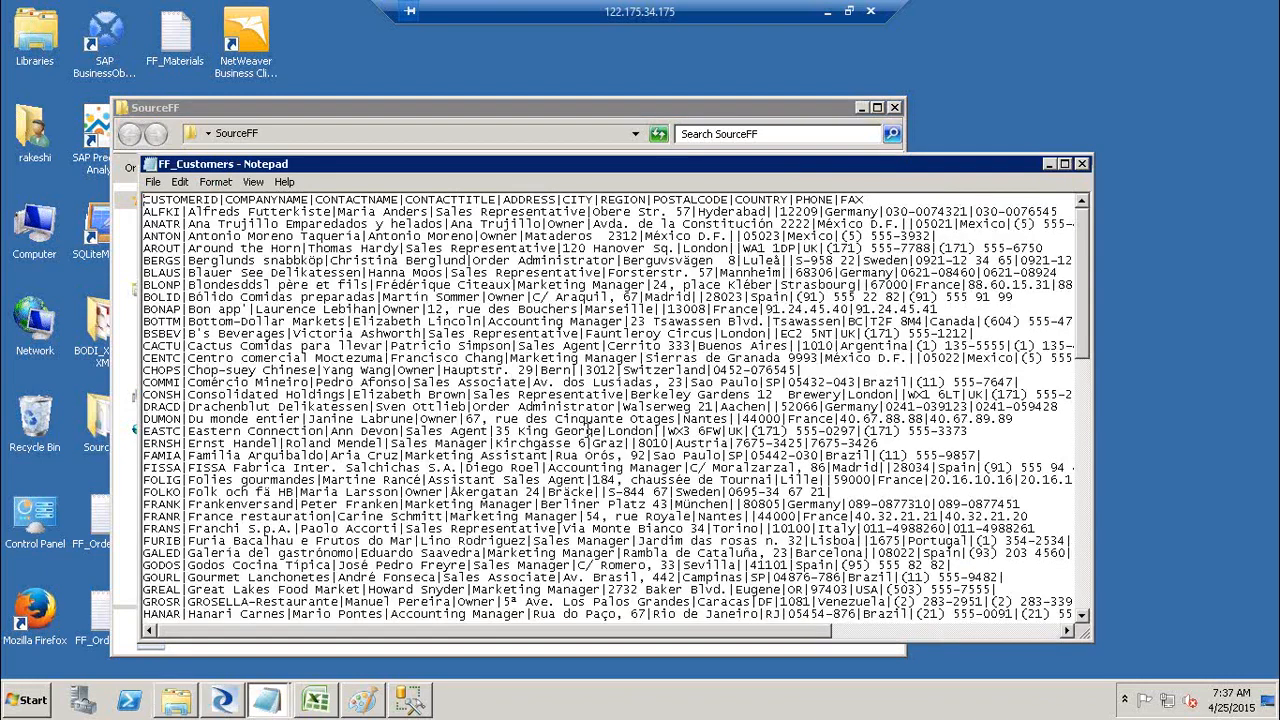
Step: Copy the customer file's text from Notepad and paste it into a new Excel workbook
key("ctrl+a")
key("ctrl+c")
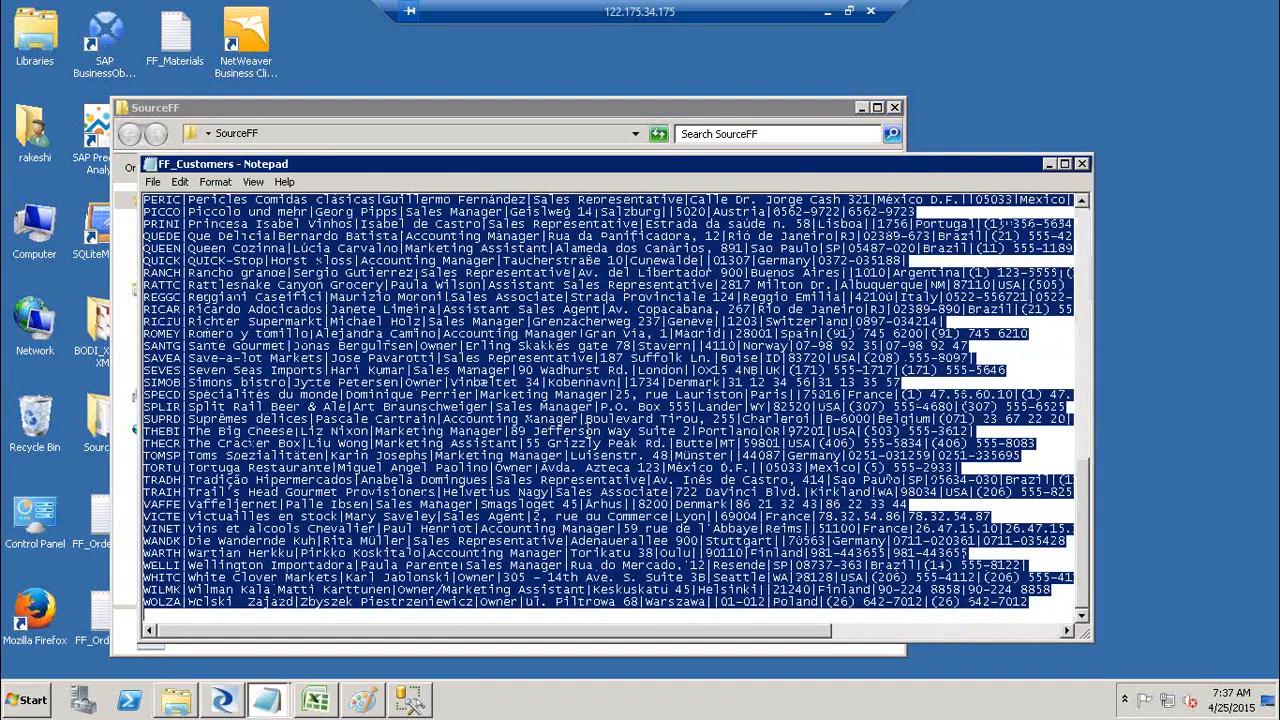
key("super+r")
key("Return")
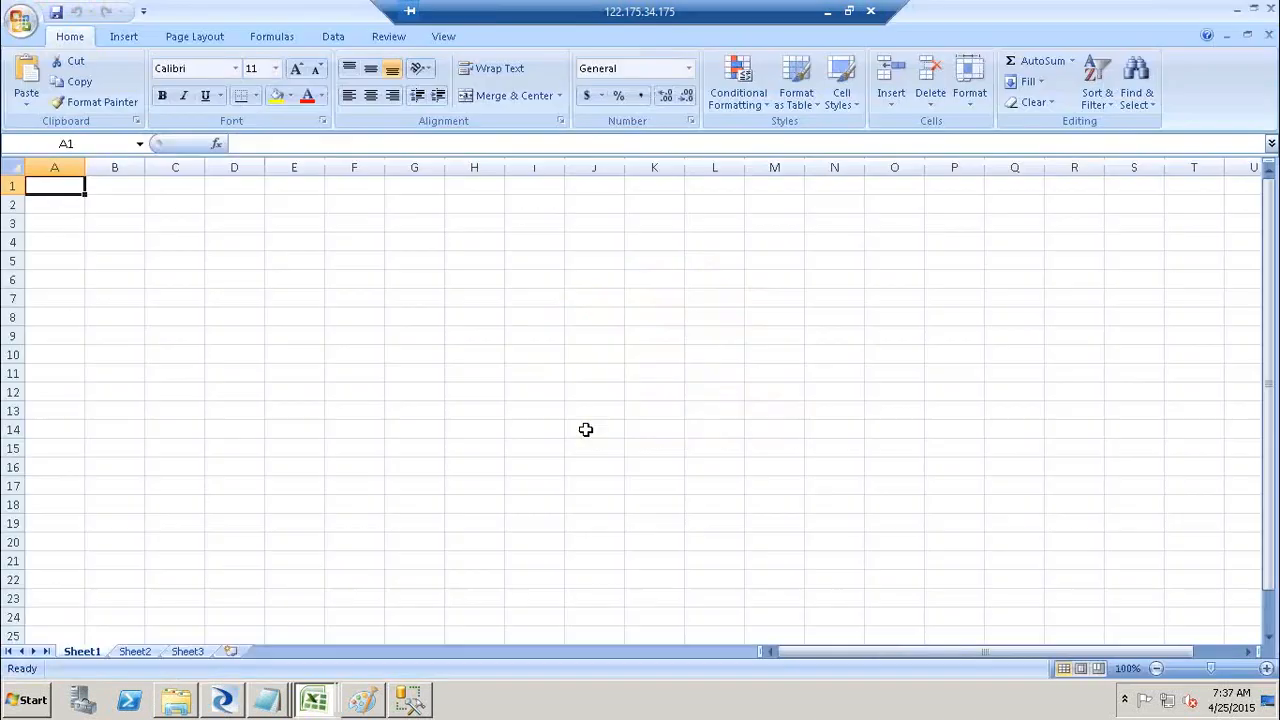
key("ctrl+v")
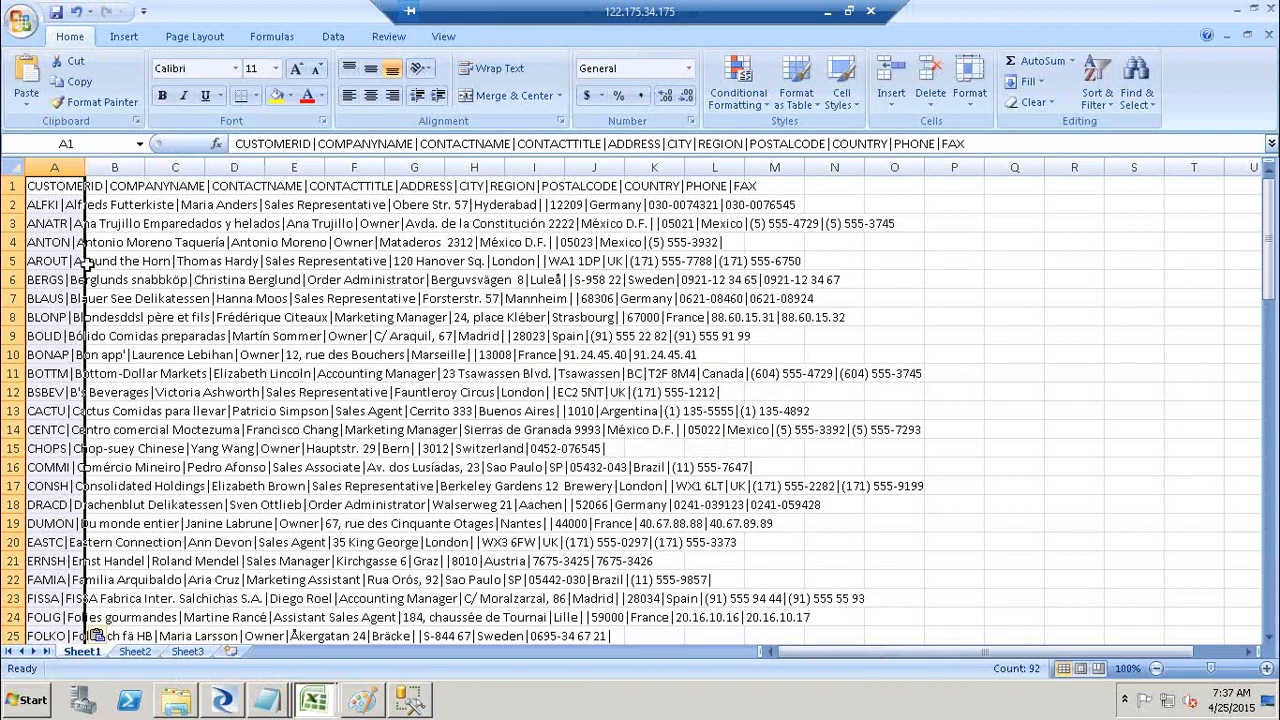
Step: Split column A into separate columns with Text to Columns, using '|' as the delimiter
left_click(53, 167)
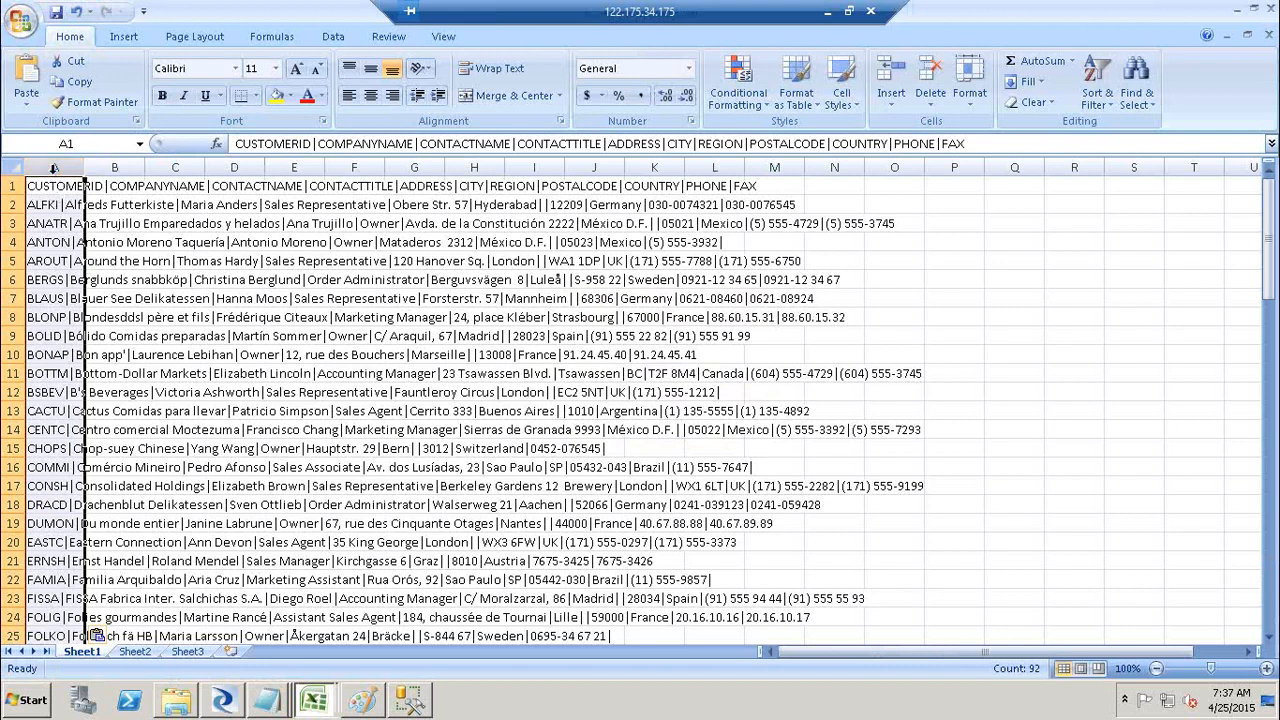
left_click(115, 167)
left_click(175, 167)
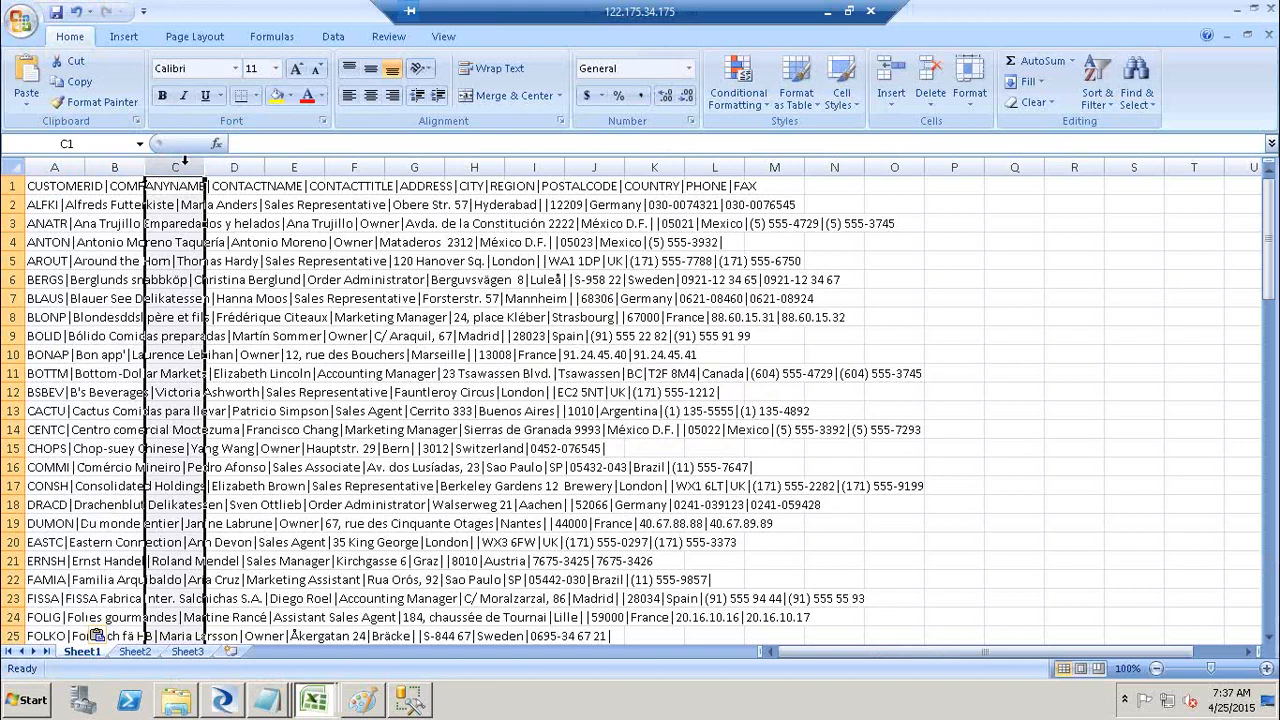
left_click(64, 166)
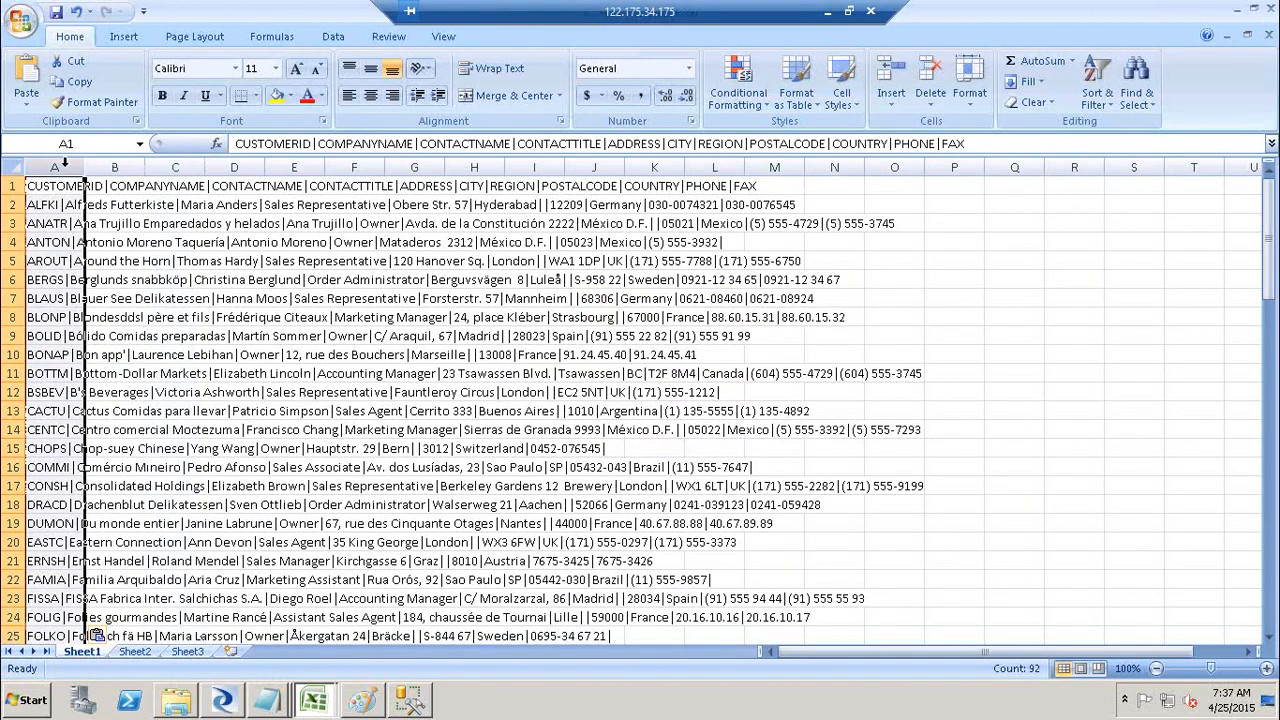
left_click(335, 37)
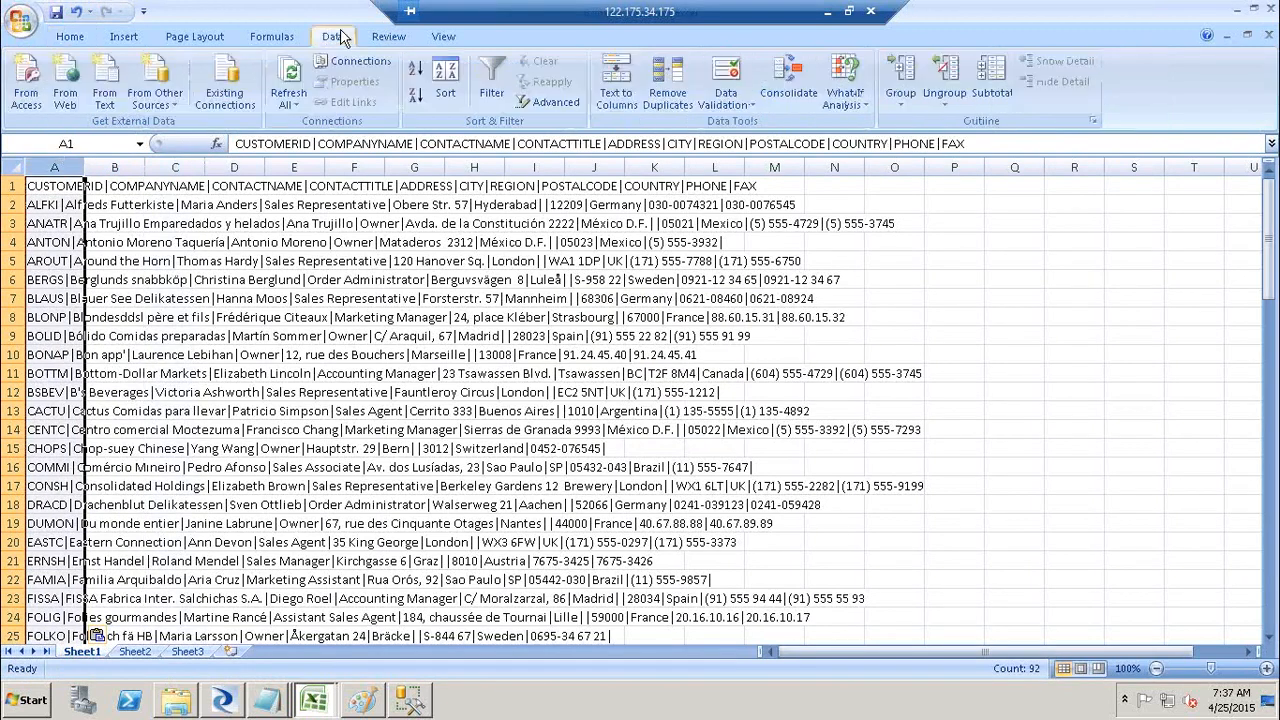
left_click(629, 93)
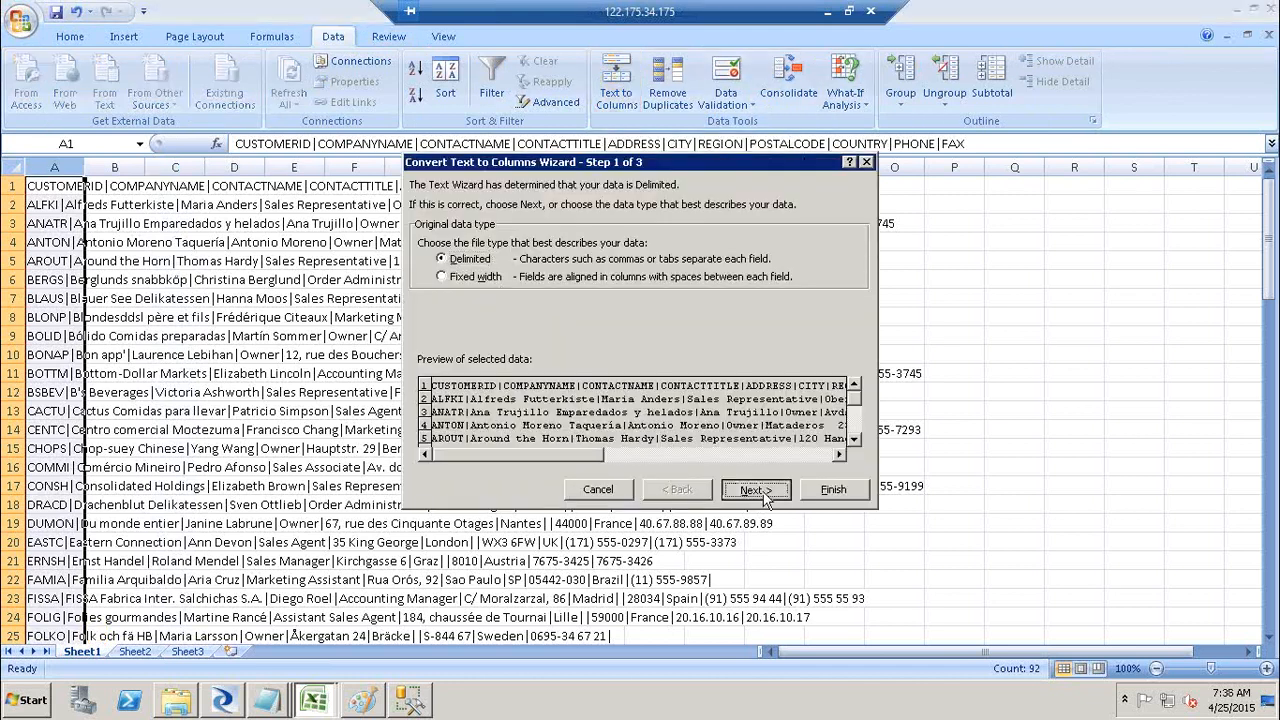
left_click(763, 494)
left_click(425, 240)
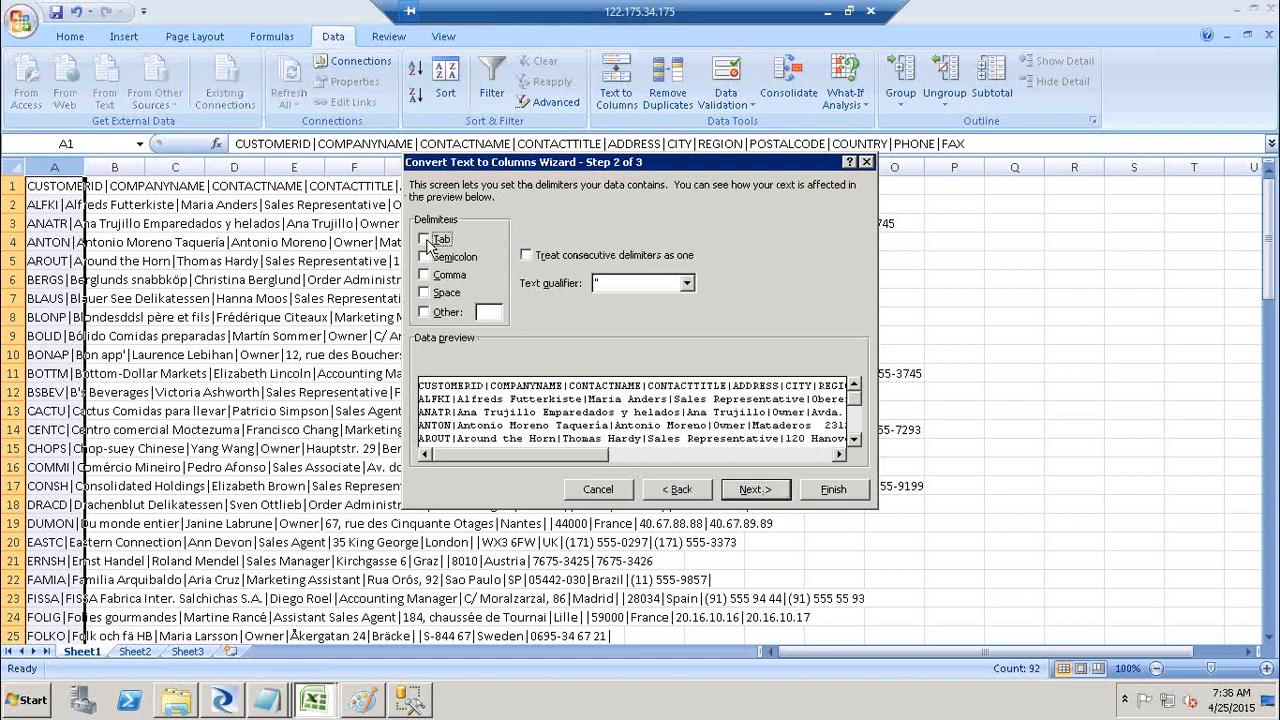
left_click(490, 313)
type("|")
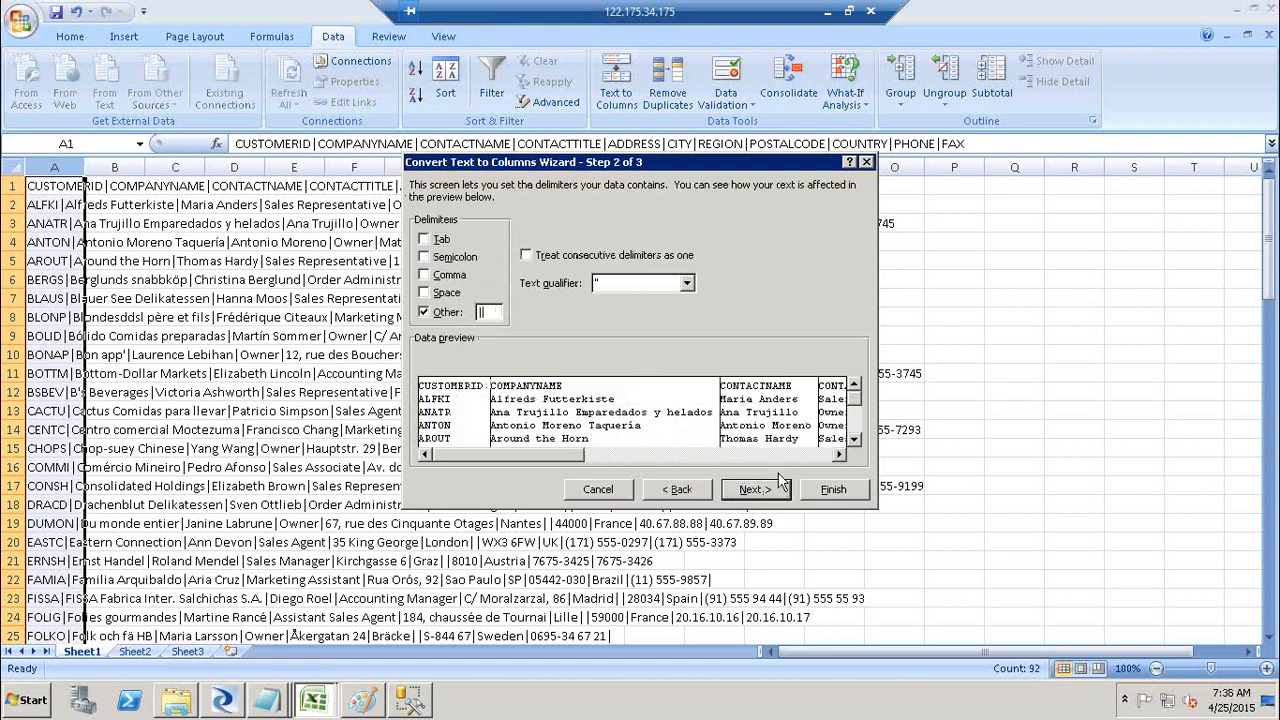
left_click(850, 488)
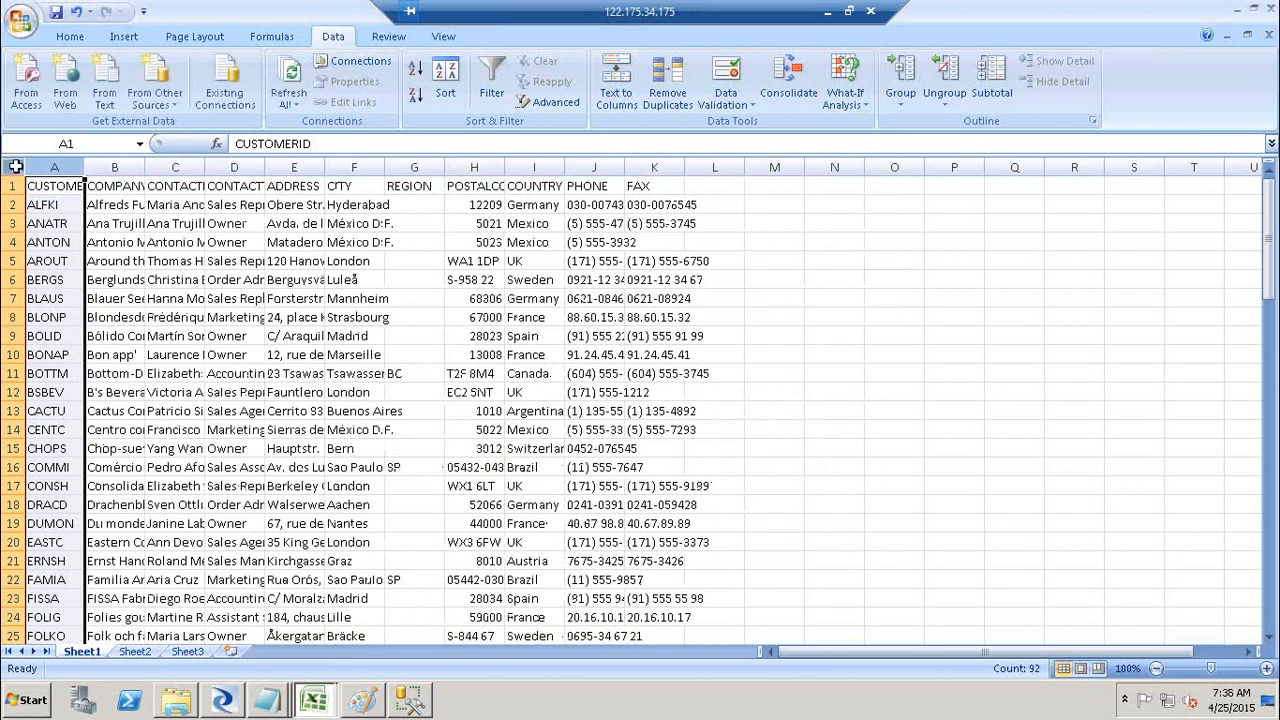
Step: Auto-fit all column widths, discard Book1 unsaved, close Notepad and minimize the SourceFF folder
left_click(15, 166)
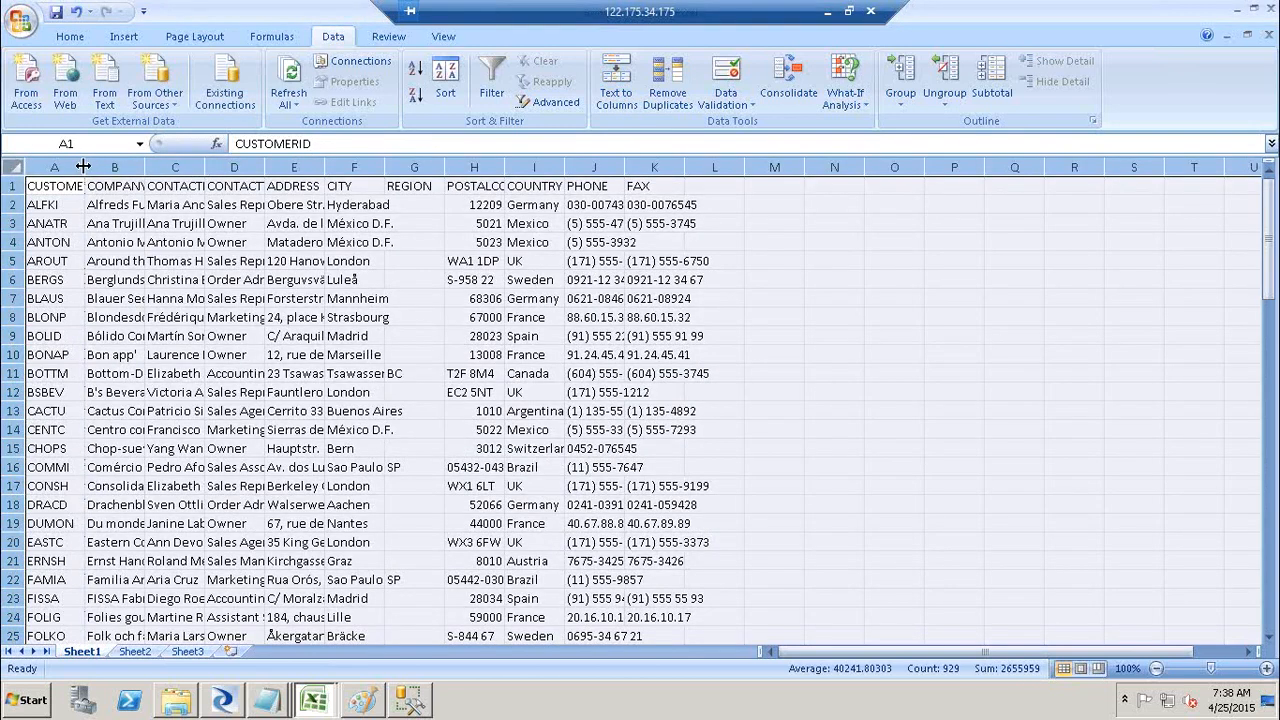
double_click(84, 166)
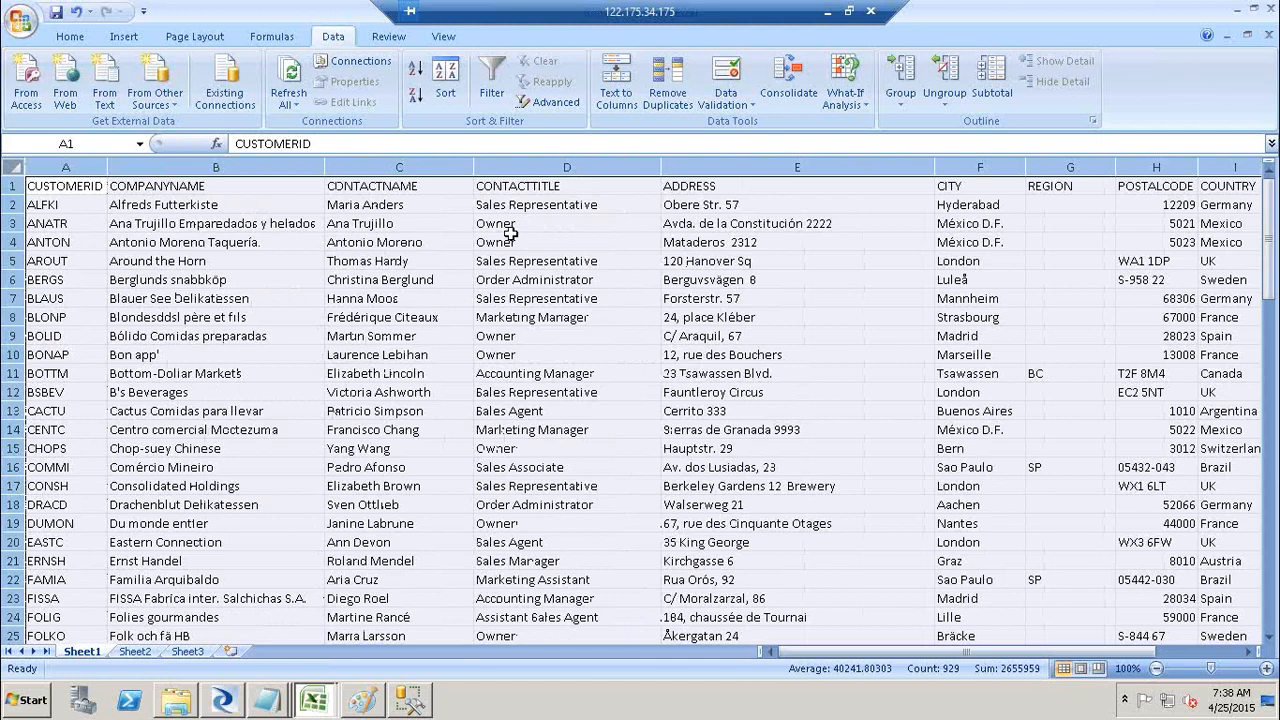
left_click(1272, 8)
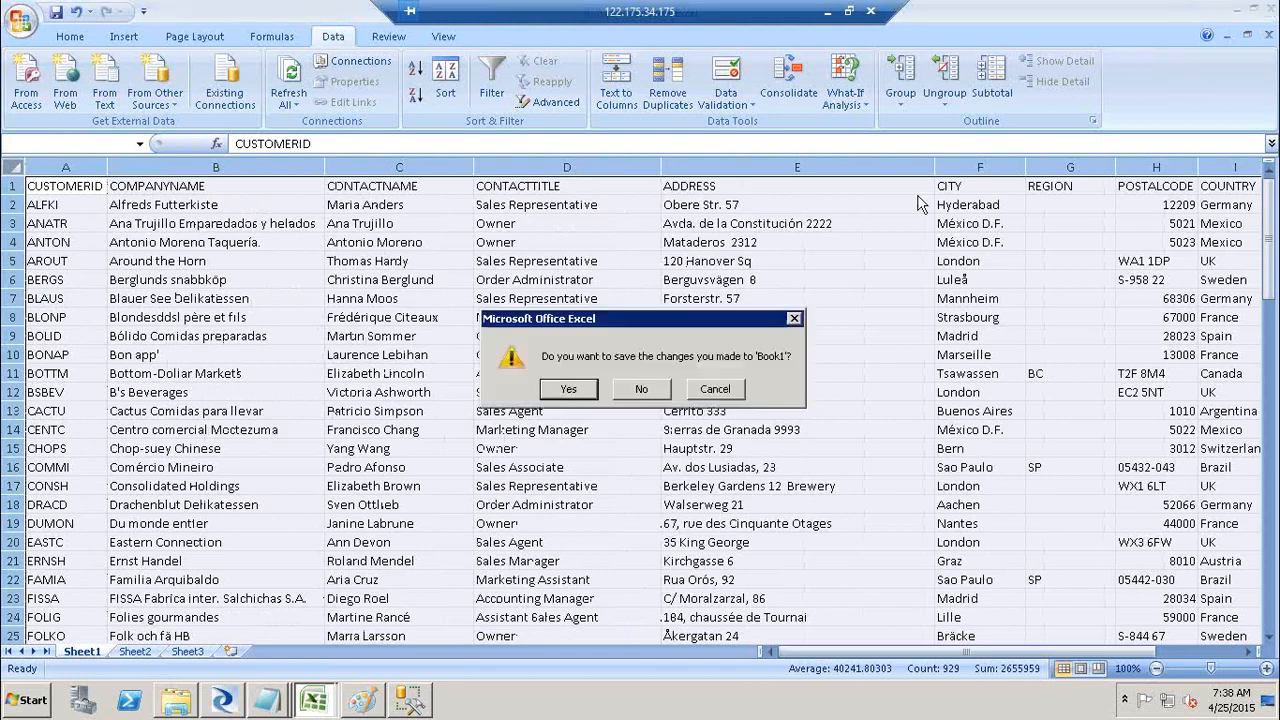
left_click(650, 387)
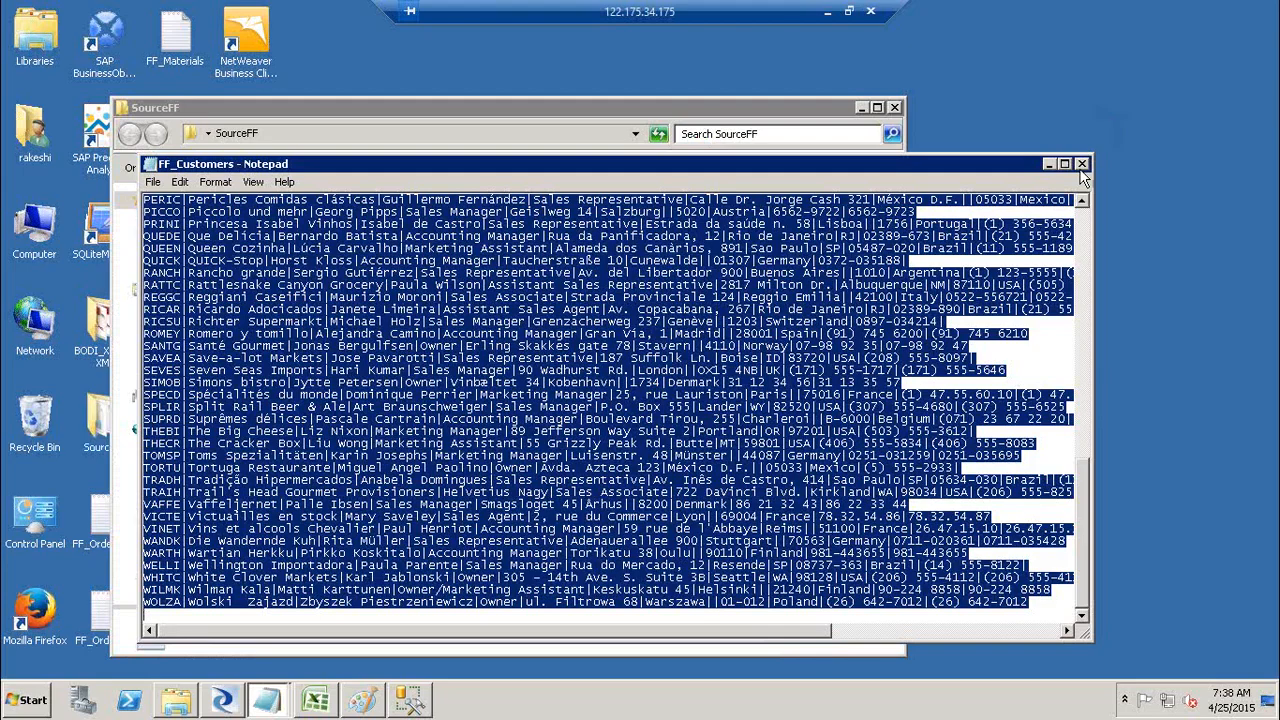
left_click(1074, 160)
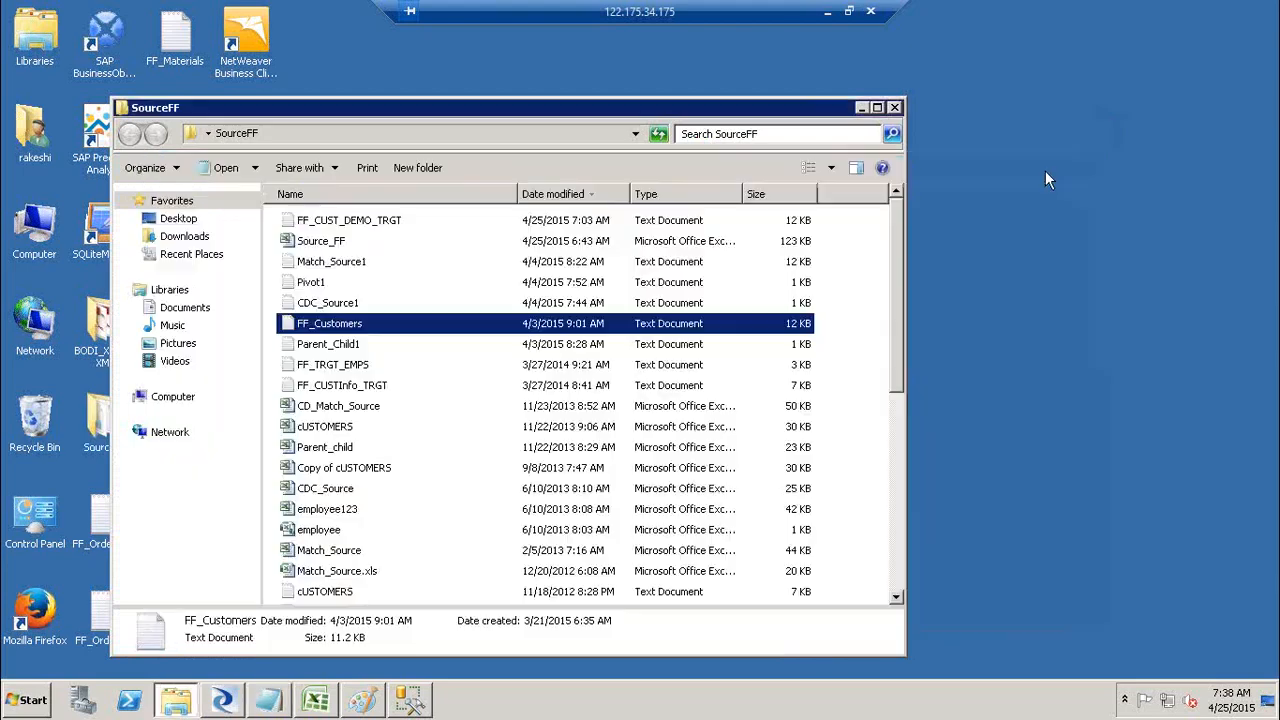
left_click(861, 108)
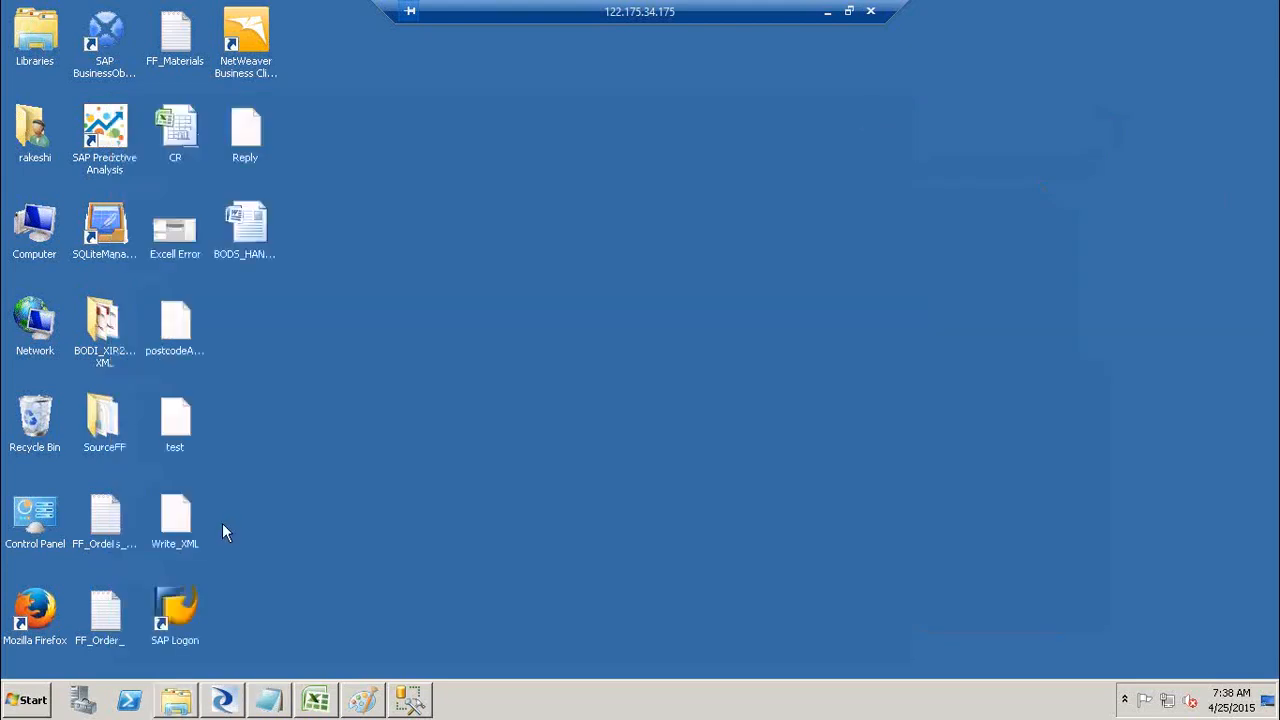
Step: Restore Designer and open DF_FF_FF_EXT, then the DF_FF_DB_Ext data flow showing Cust_Stg's 91 rows
left_click(221, 703)
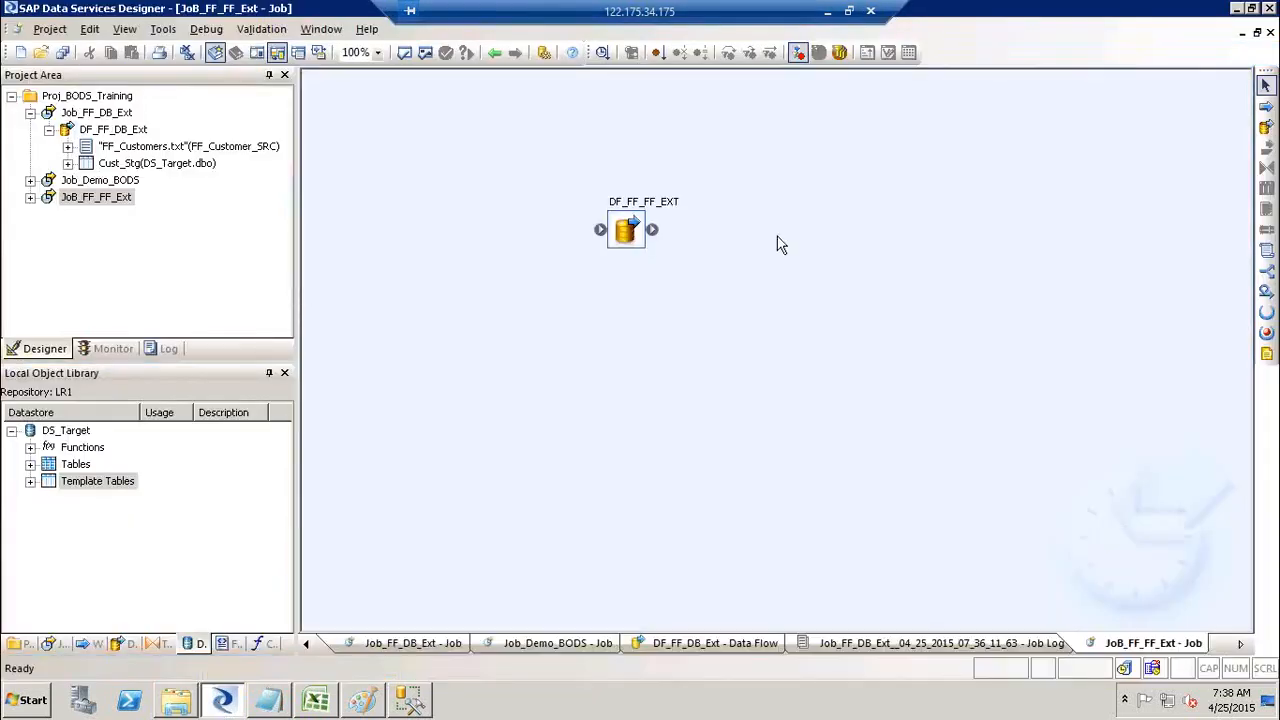
double_click(657, 205)
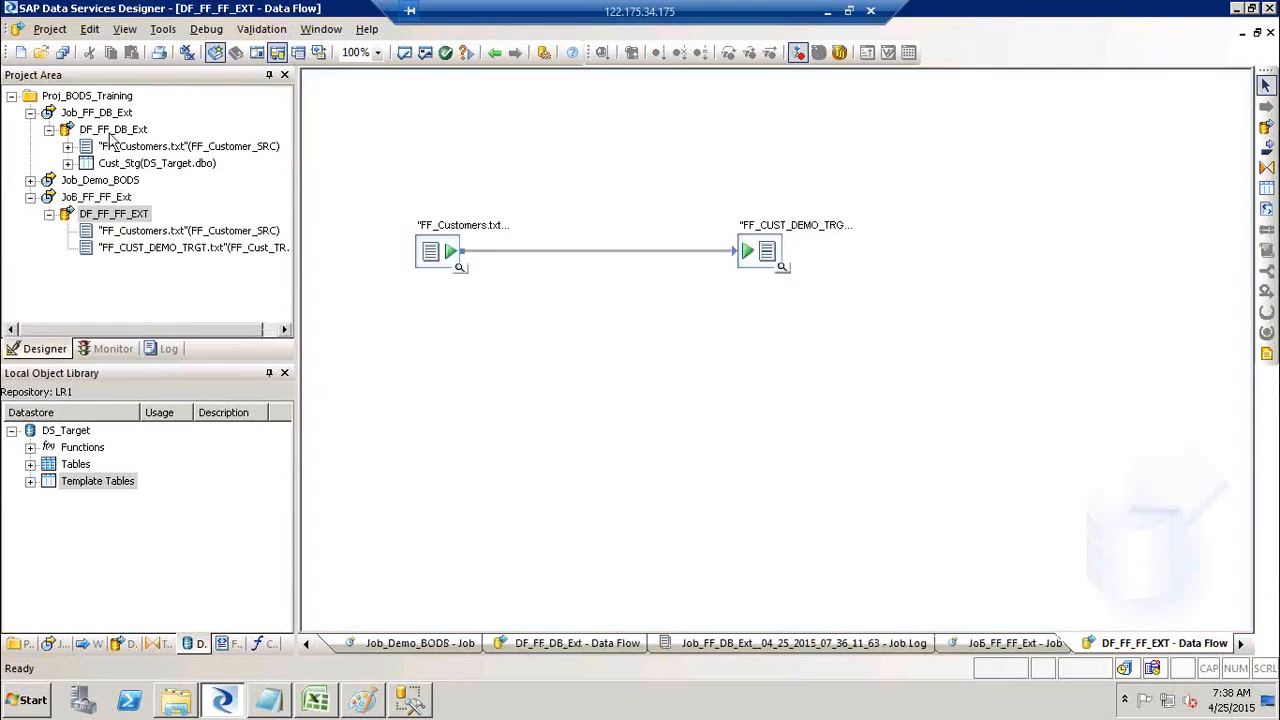
double_click(110, 132)
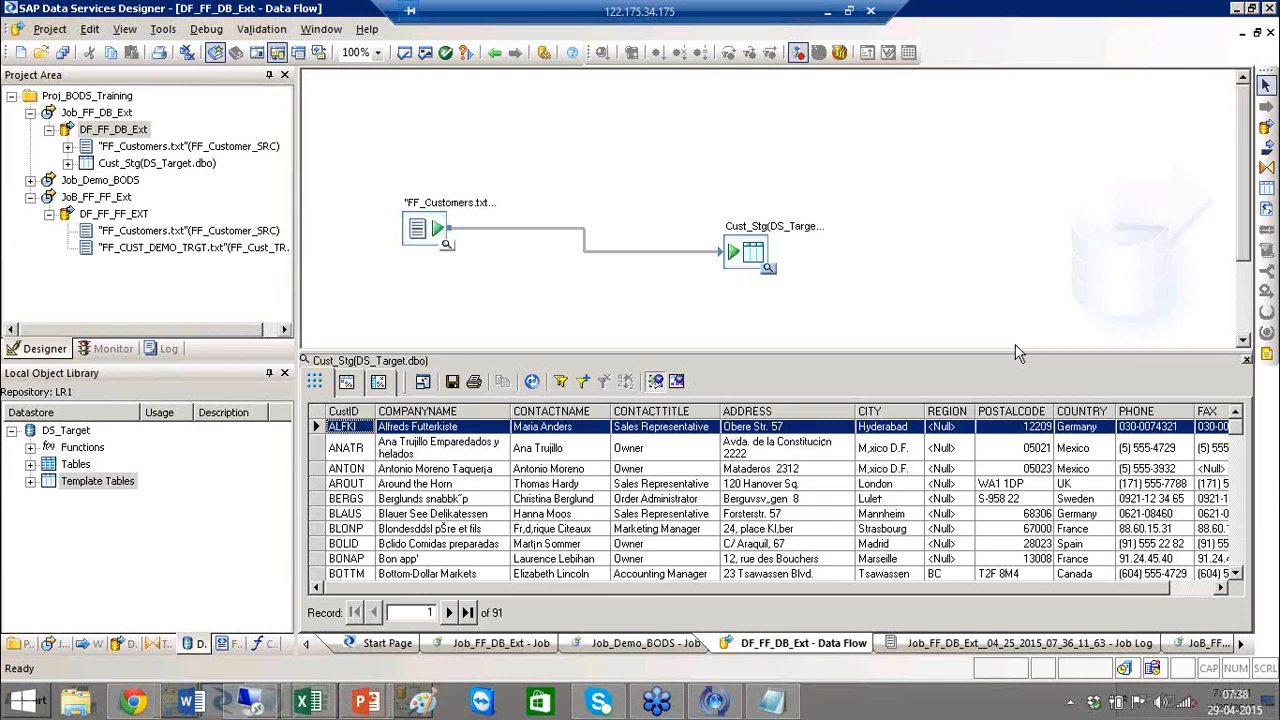
Step: Browse the Excel Workbooks file formats, then switch the object library to Datastores to show DS_Target
left_click(230, 645)
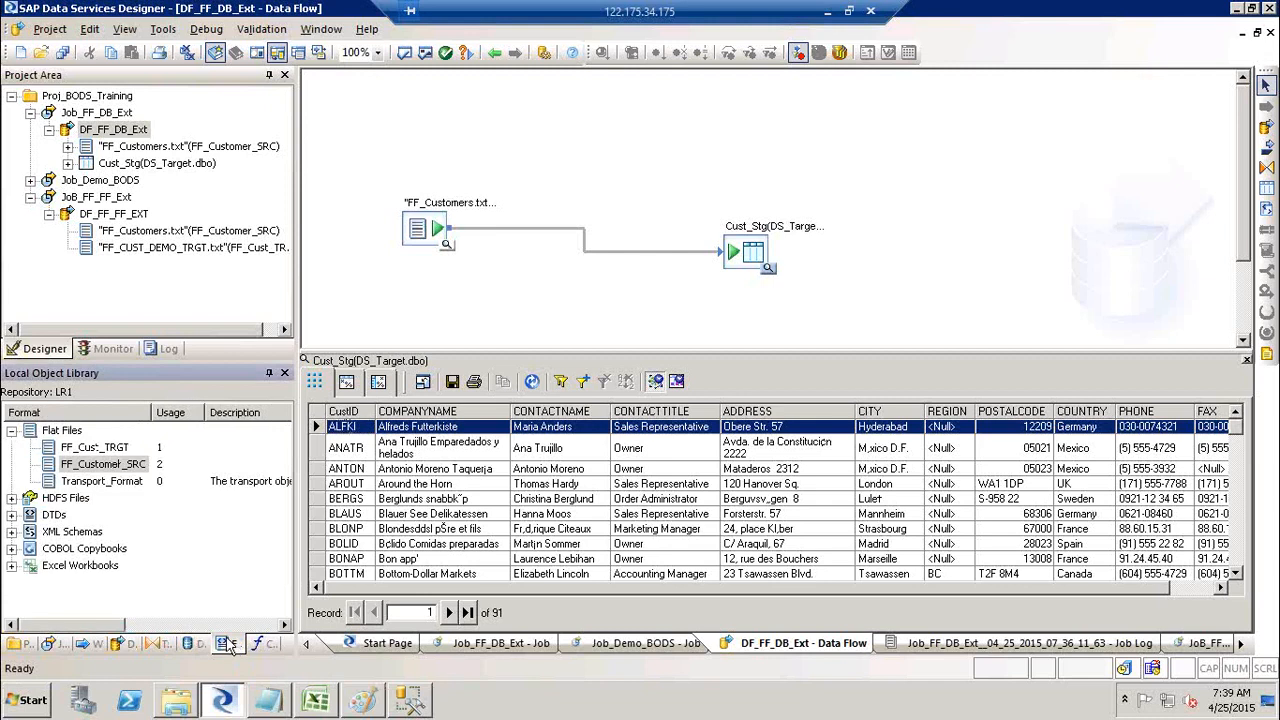
left_click(66, 566)
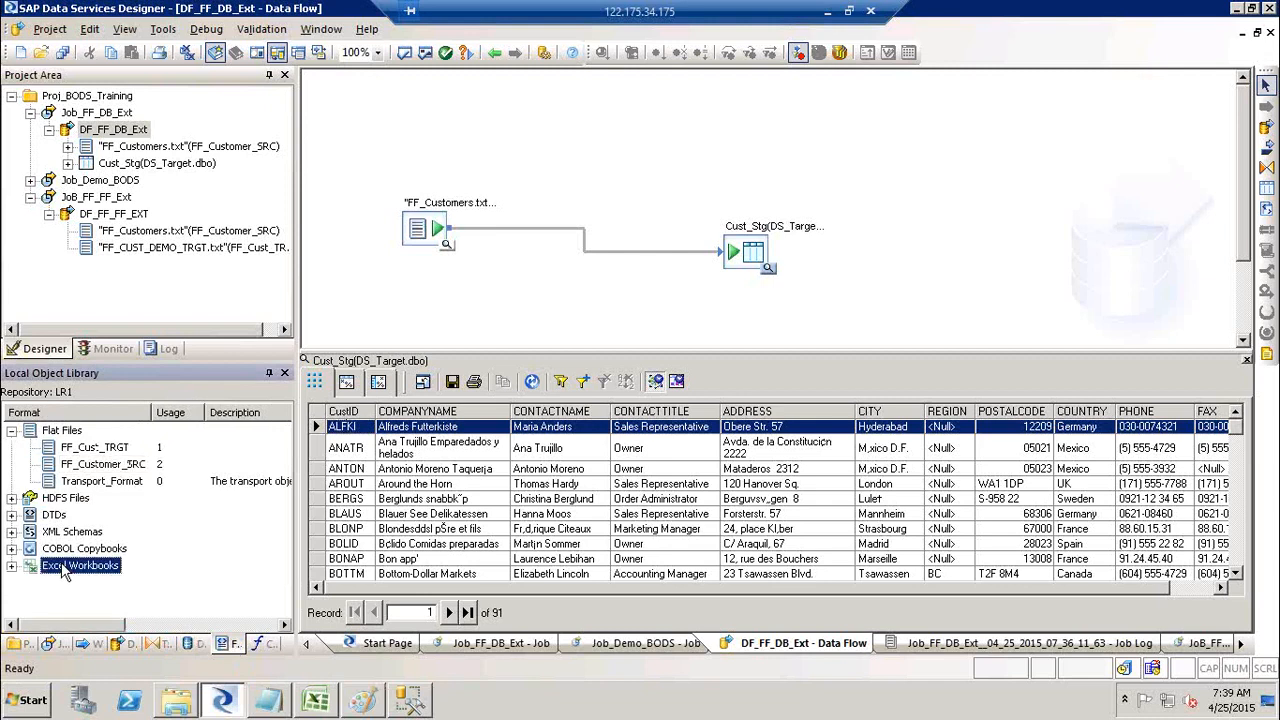
right_click(66, 568)
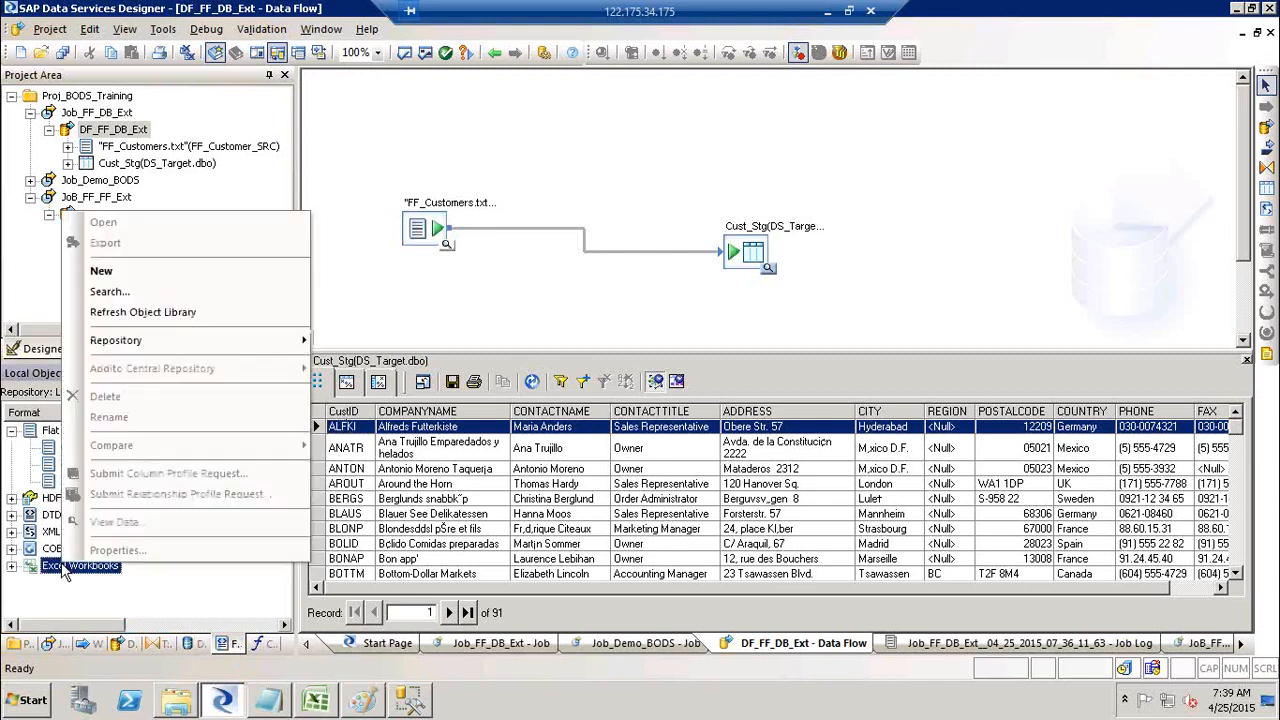
left_click(617, 143)
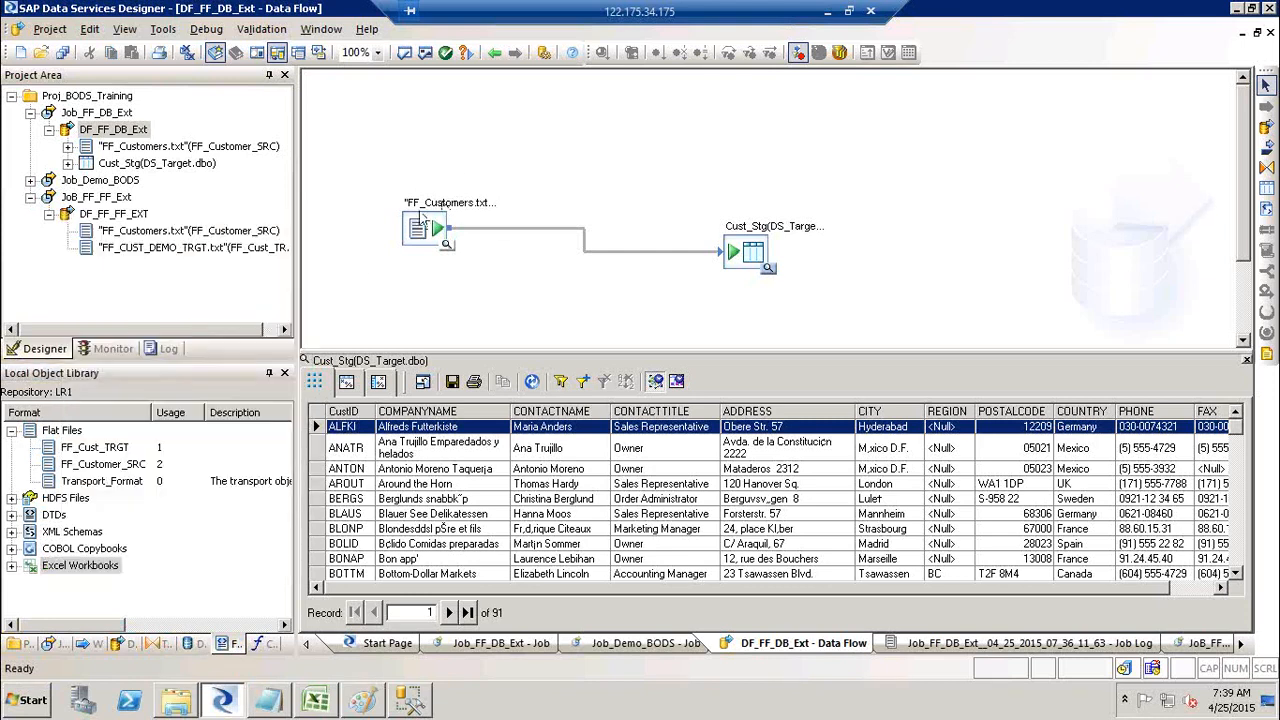
left_click(90, 567)
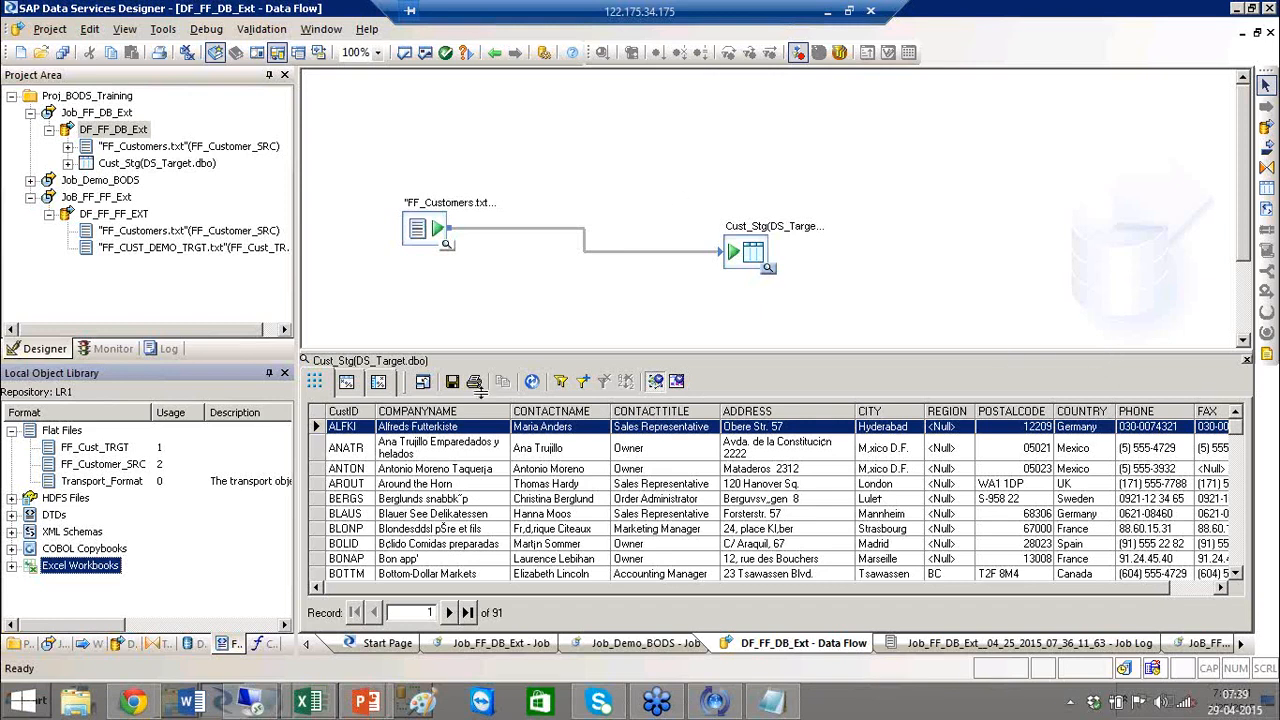
left_click(193, 643)
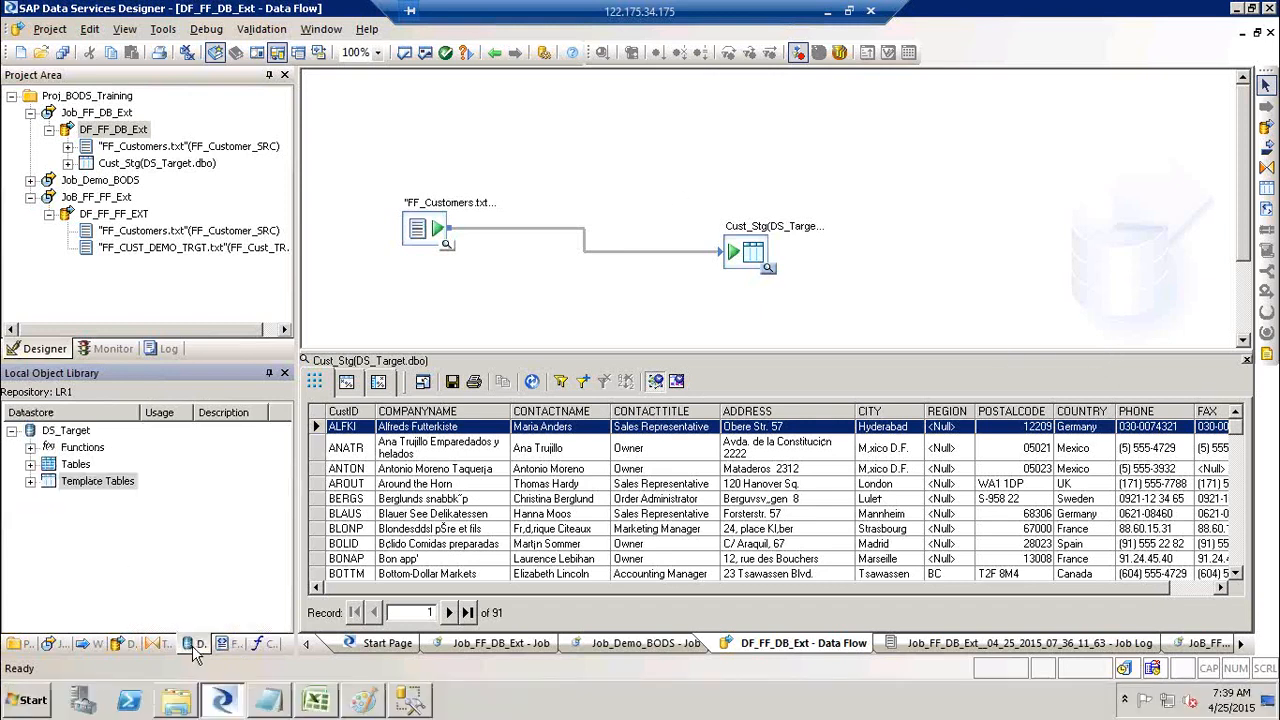
left_click(60, 434)
right_click(60, 437)
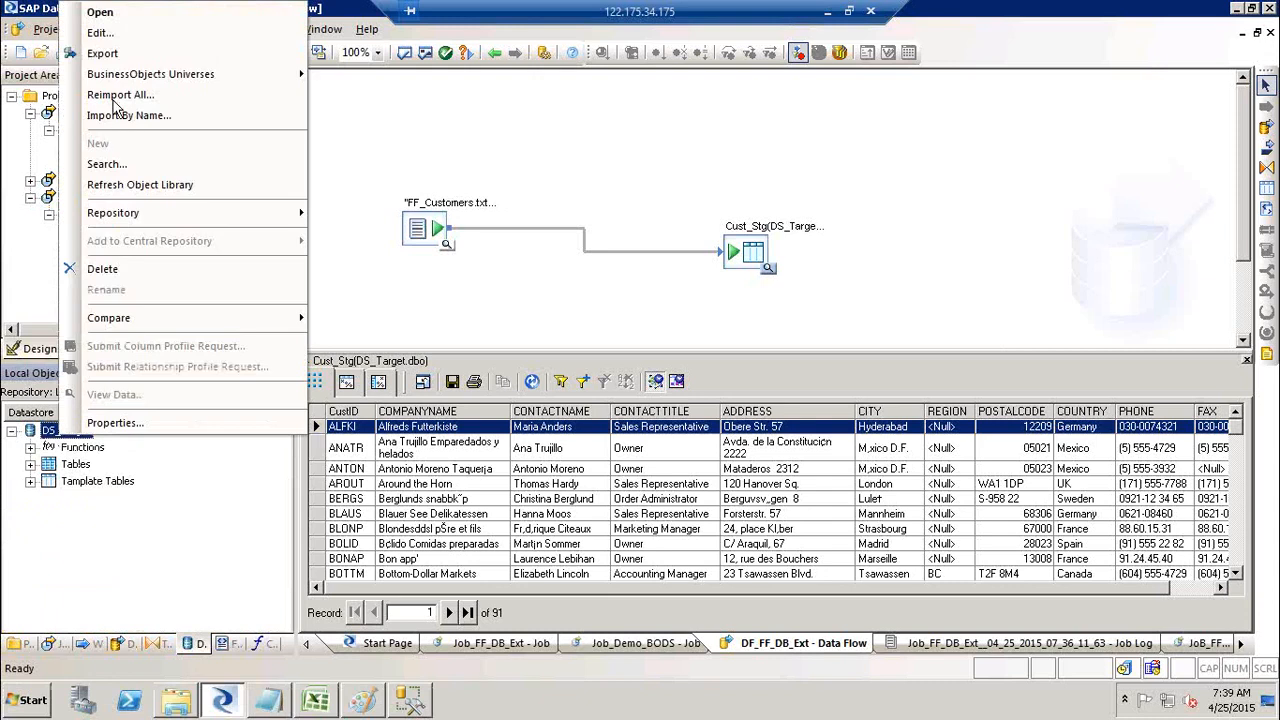
left_click(98, 34)
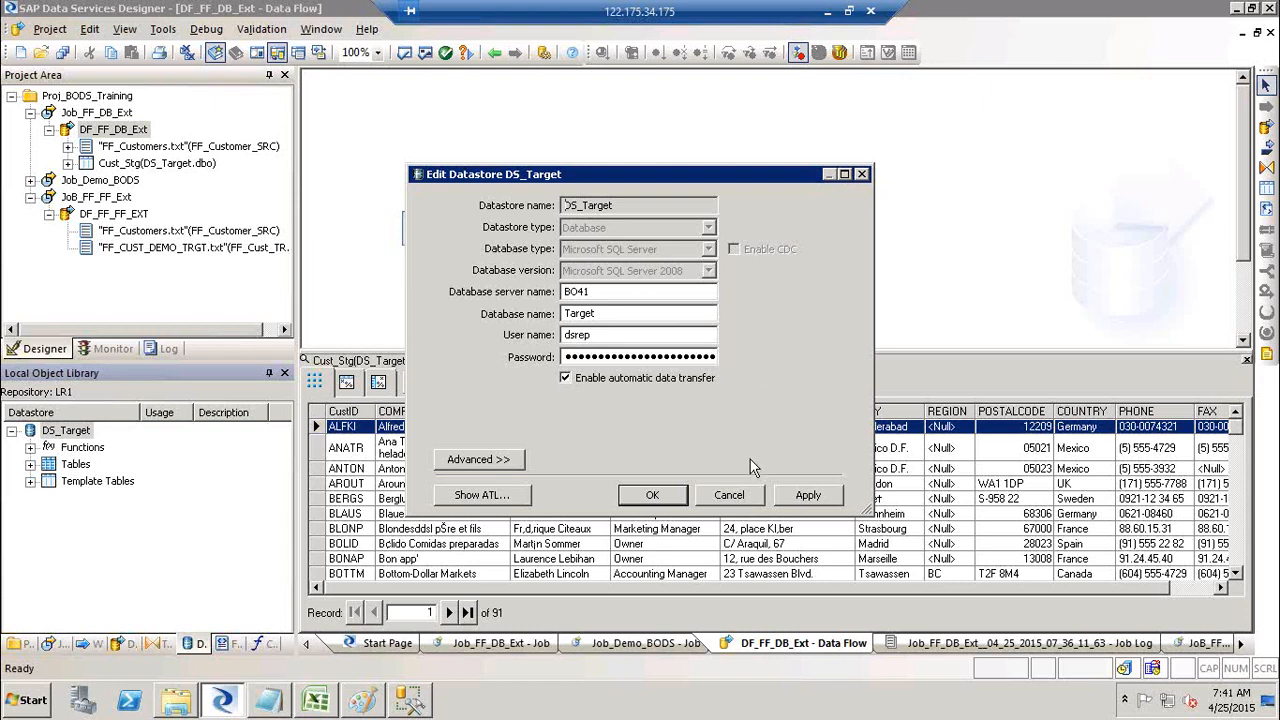
left_click(745, 497)
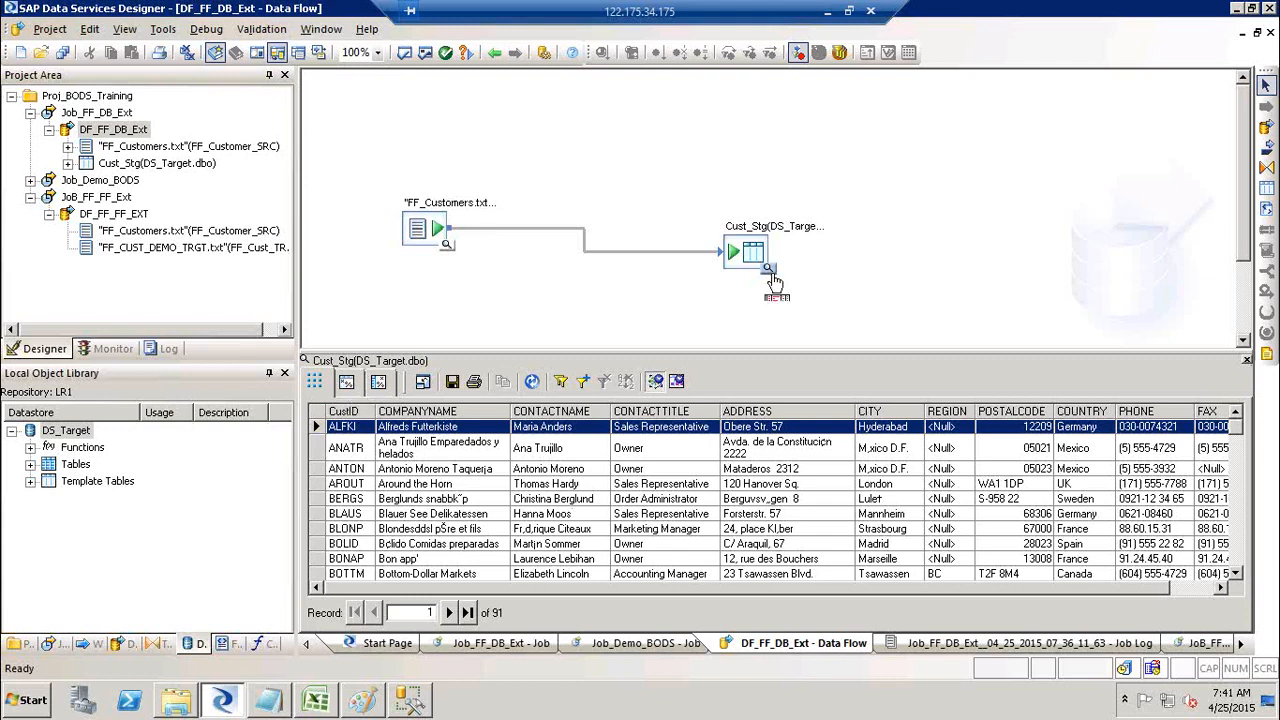
Step: Open the Cust_Stg table profile and count its records, showing 91
left_click(349, 386)
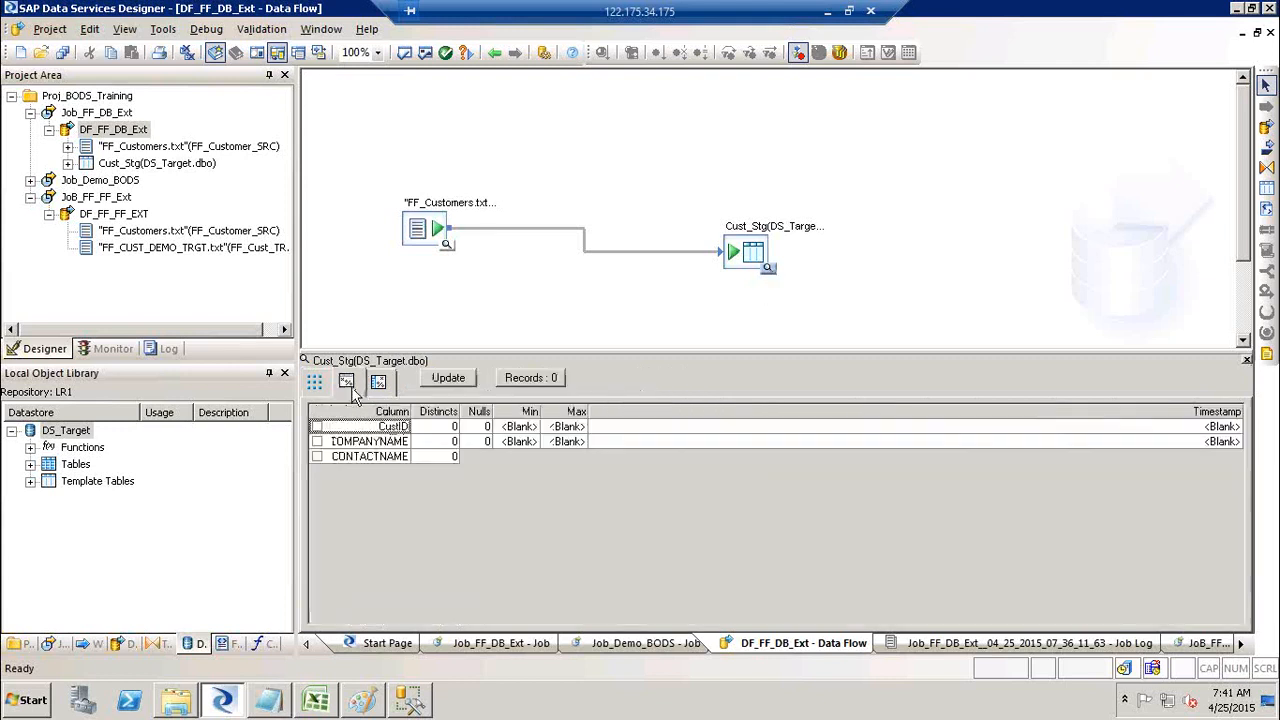
left_click(538, 384)
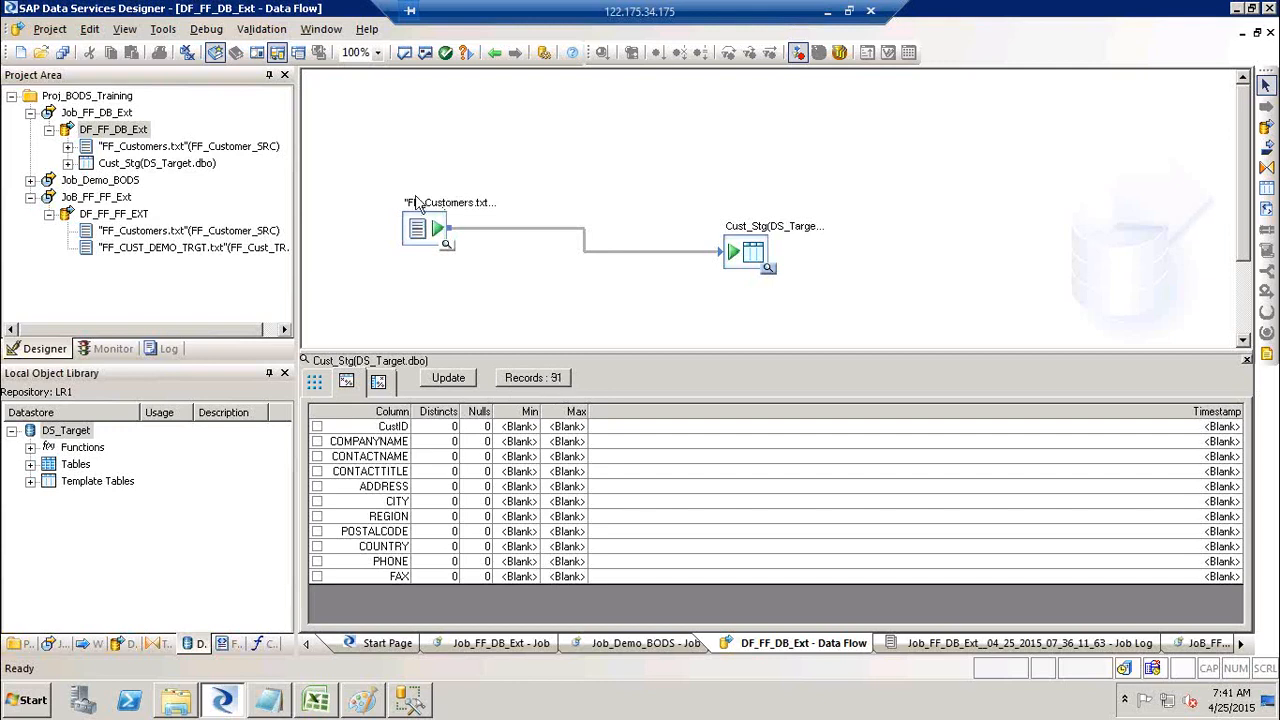
left_click(450, 384)
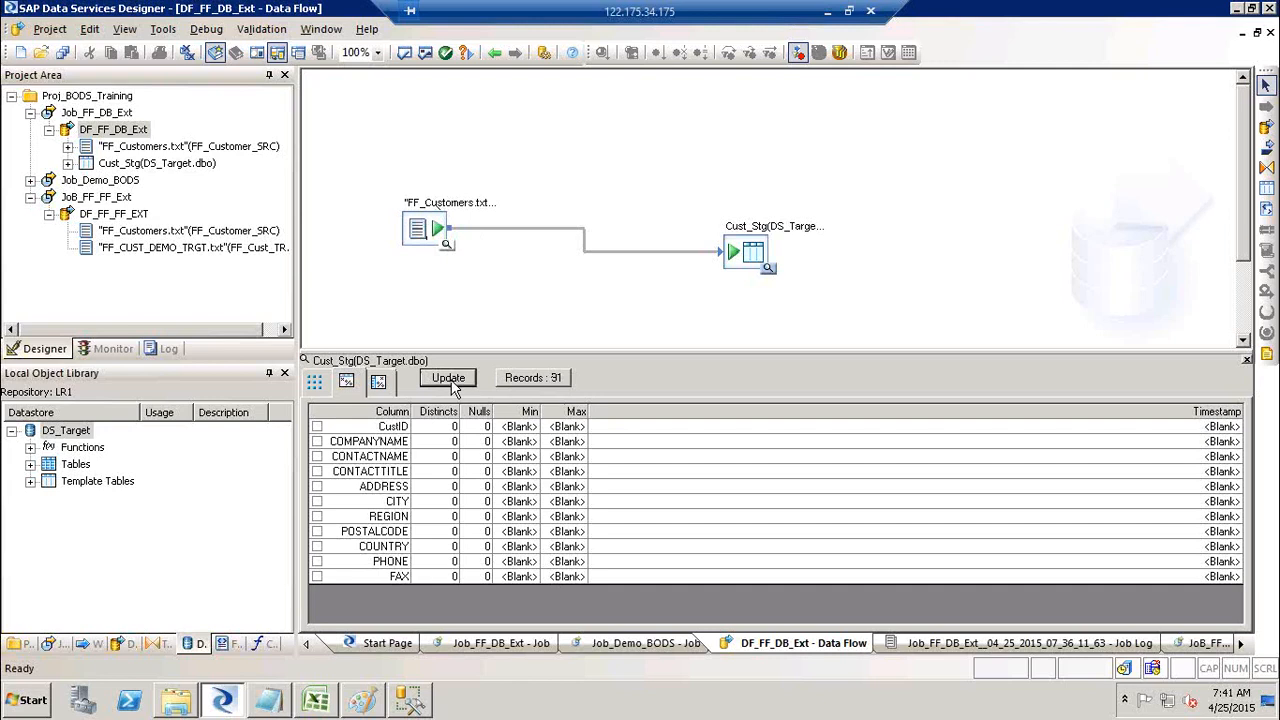
Step: Profile the REGION column to show its value distribution: 60 nulls (65.93%), then SP with 6
left_click(379, 384)
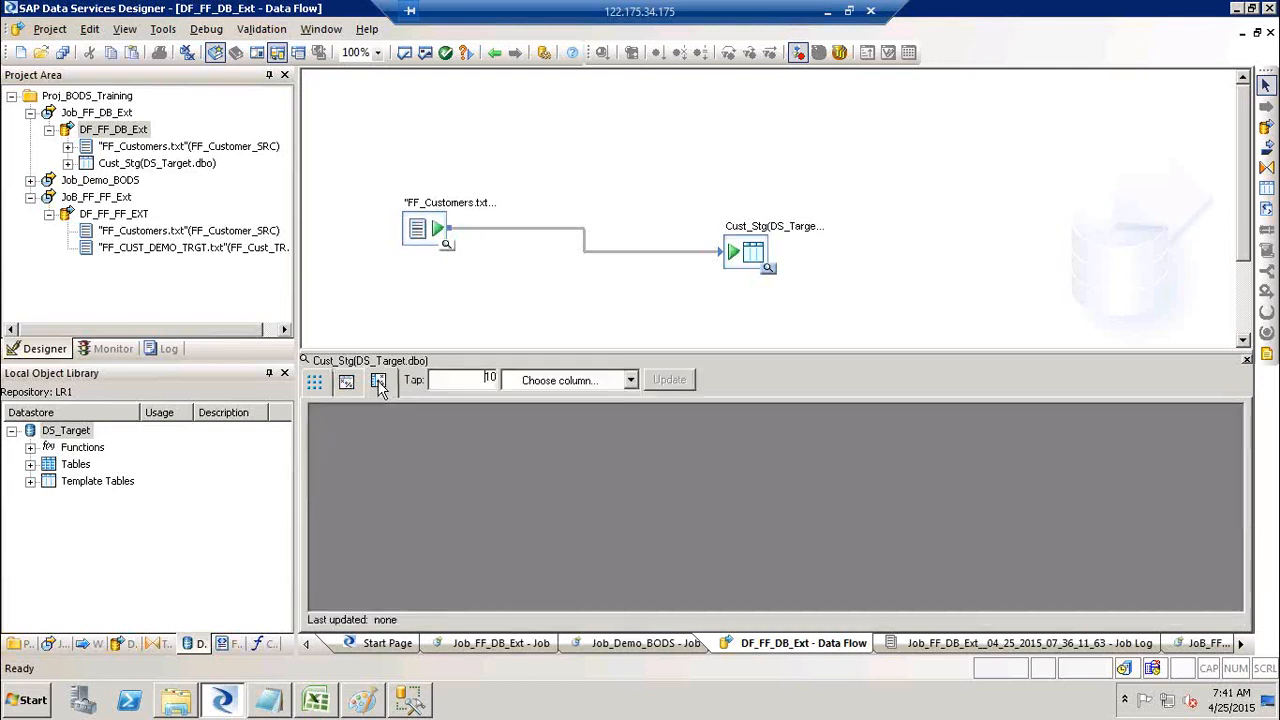
left_click(630, 382)
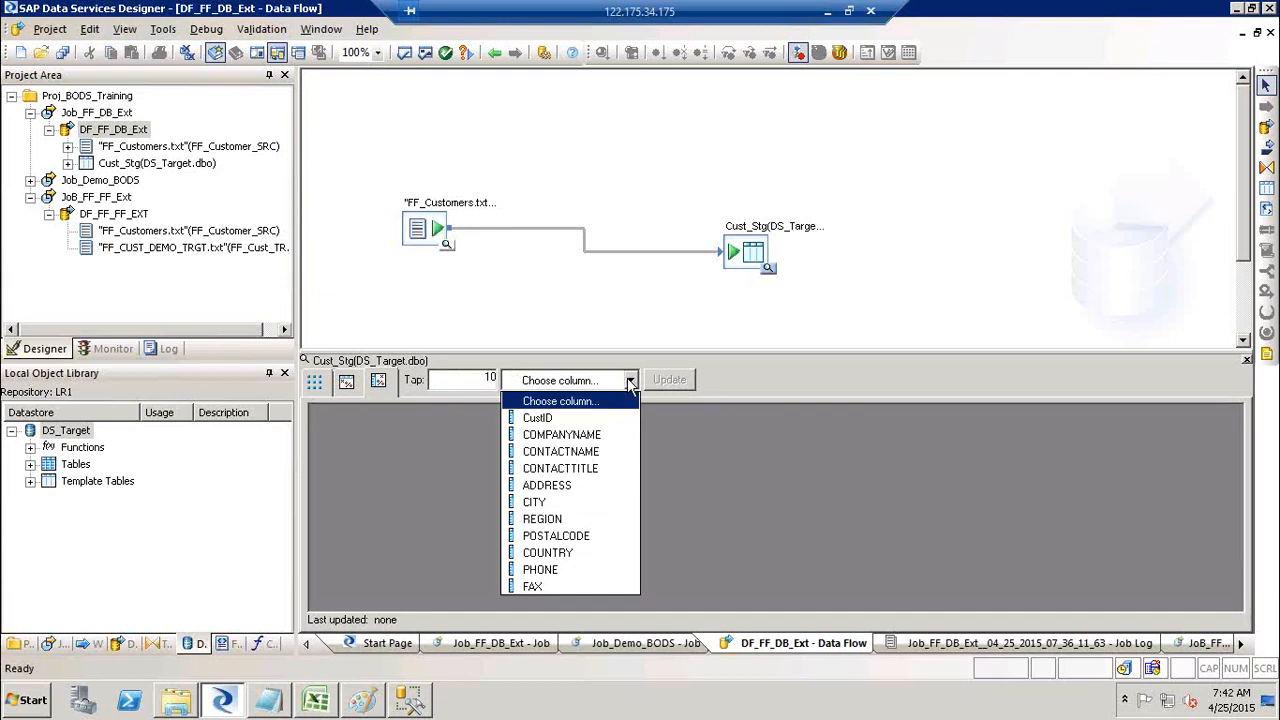
left_click(574, 418)
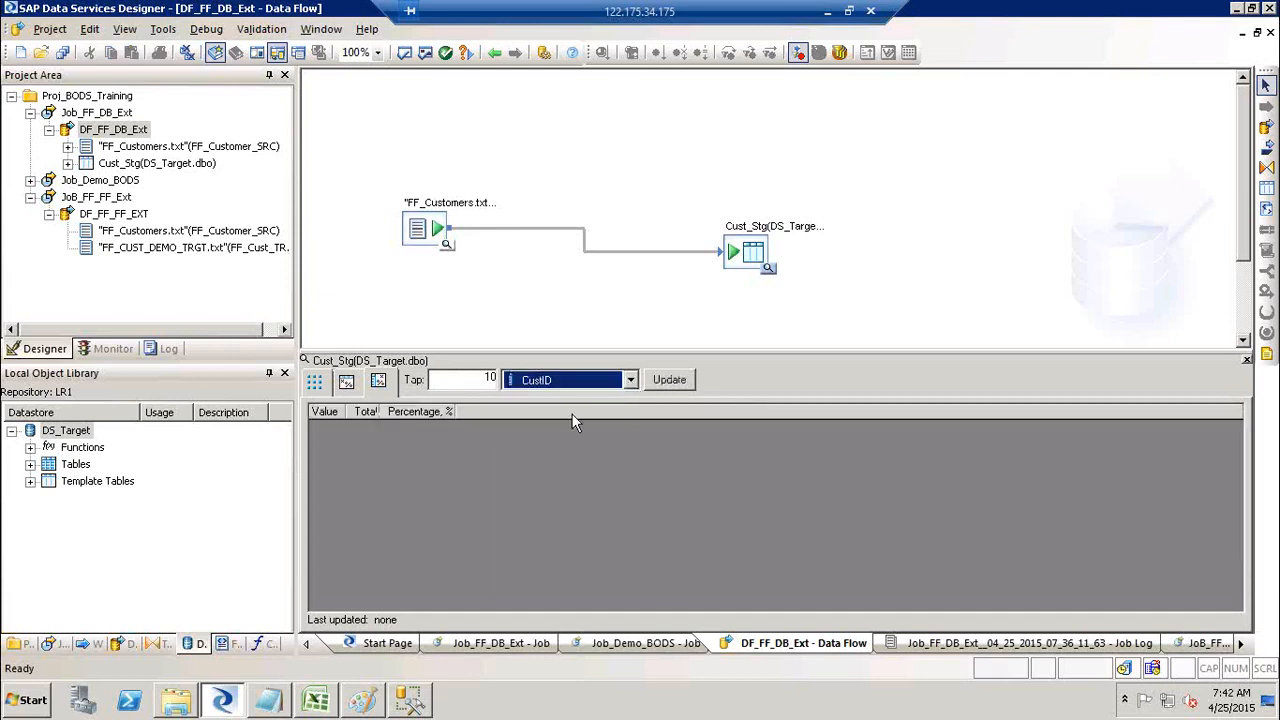
left_click(627, 381)
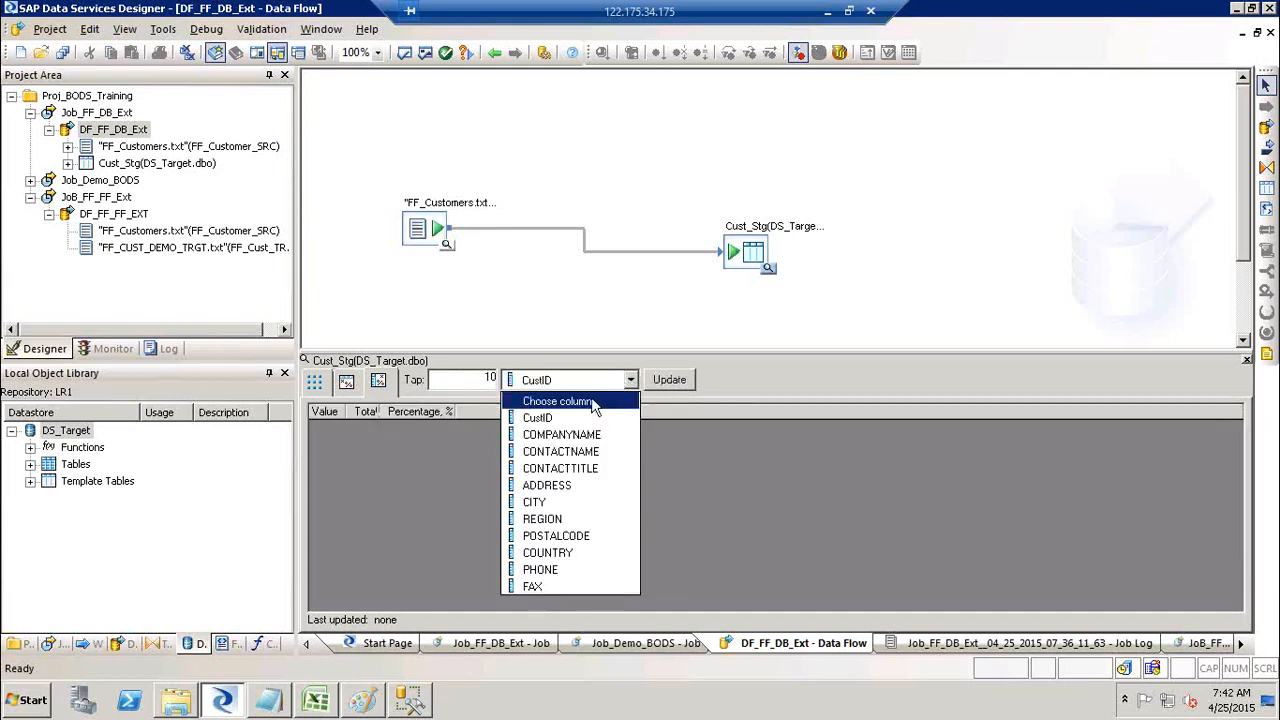
left_click(593, 403)
left_click(631, 381)
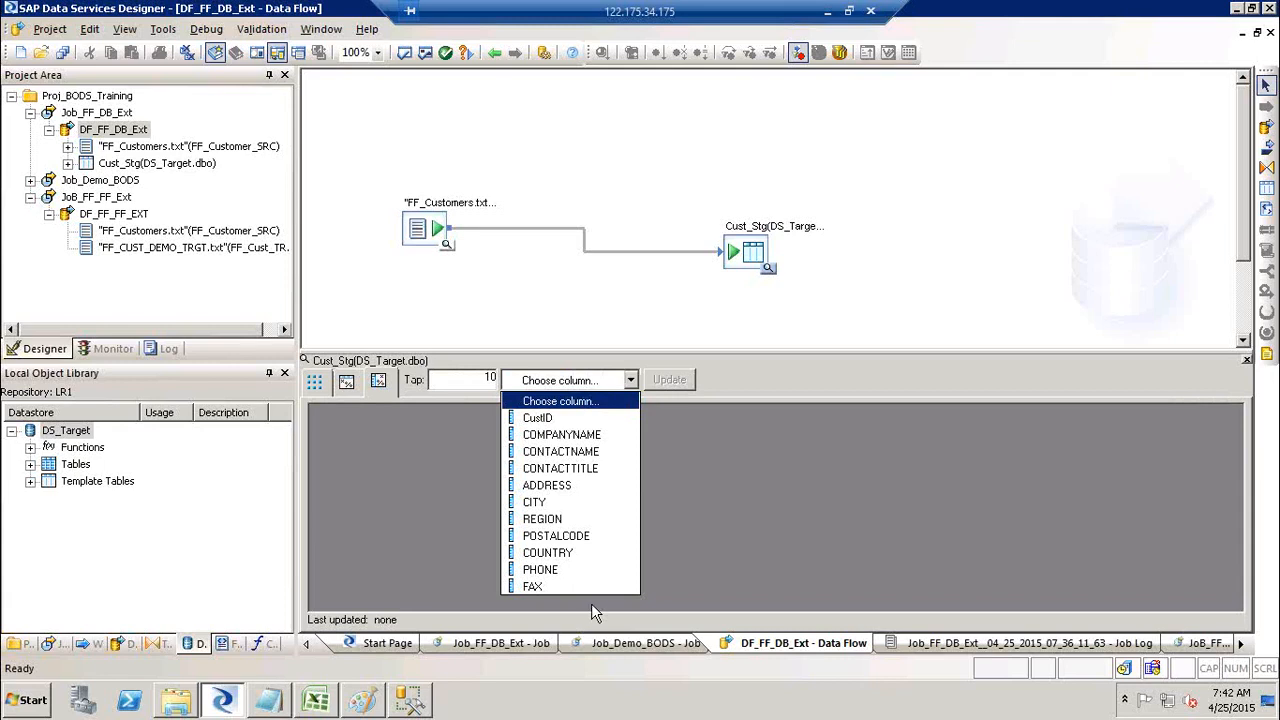
left_click(598, 519)
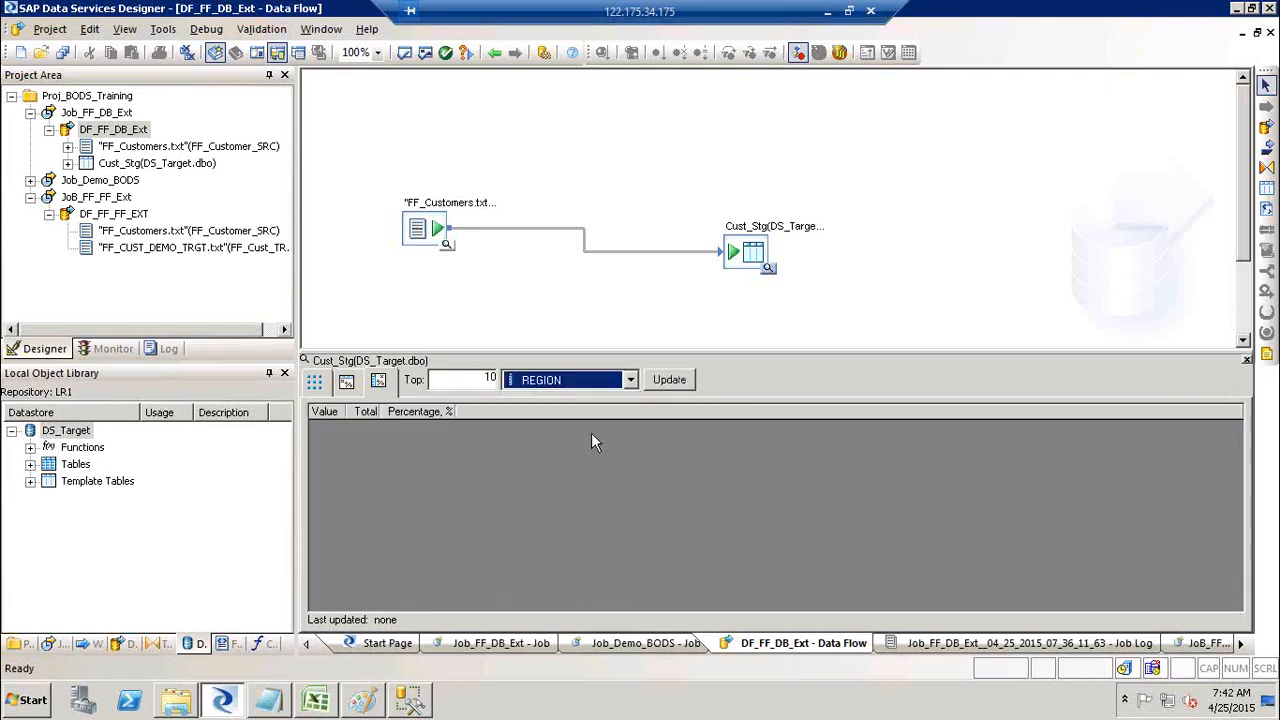
left_click(669, 382)
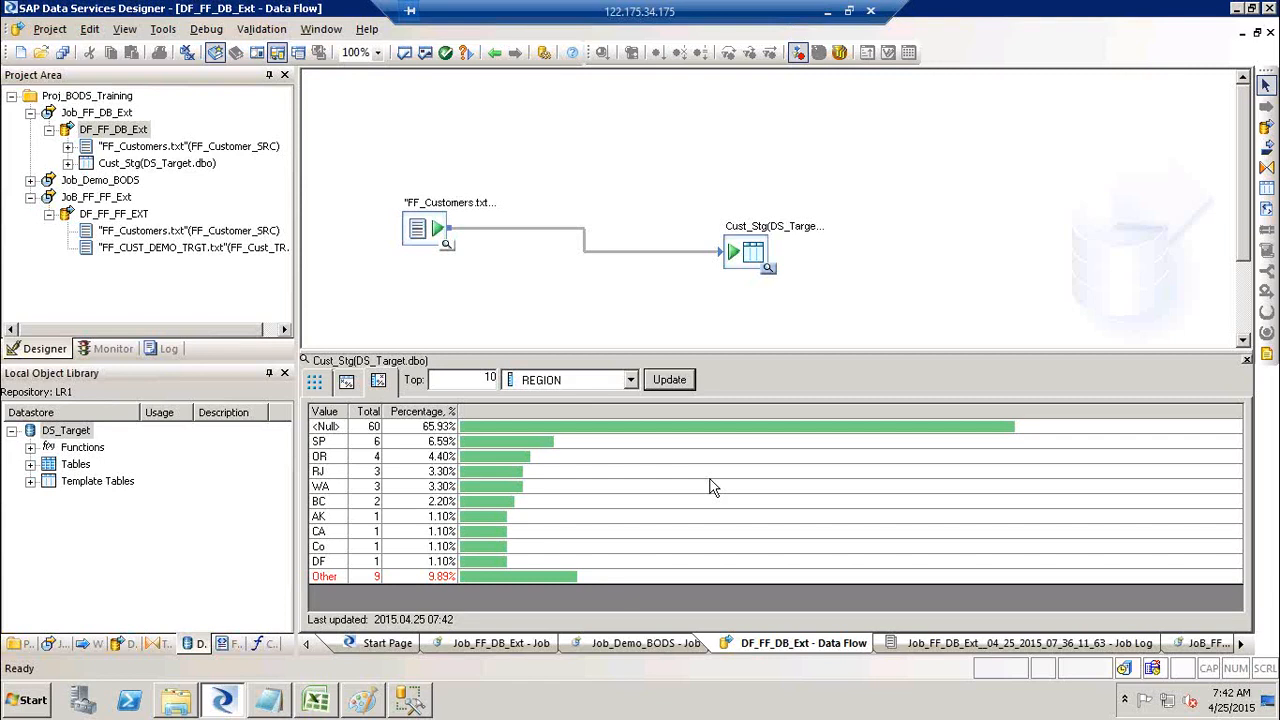
Step: Profile the COUNTRY column (USA leads with 13 rows, 14.29%), then return to the data rows
left_click(630, 381)
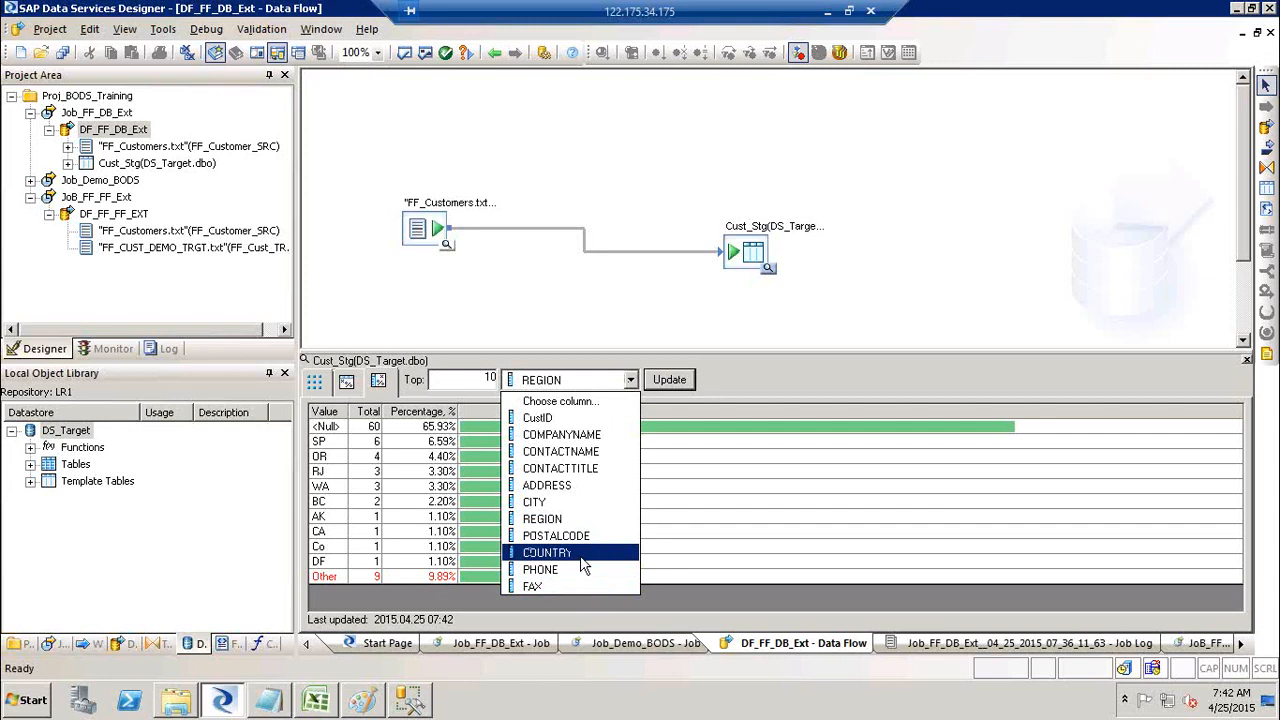
left_click(581, 558)
left_click(673, 379)
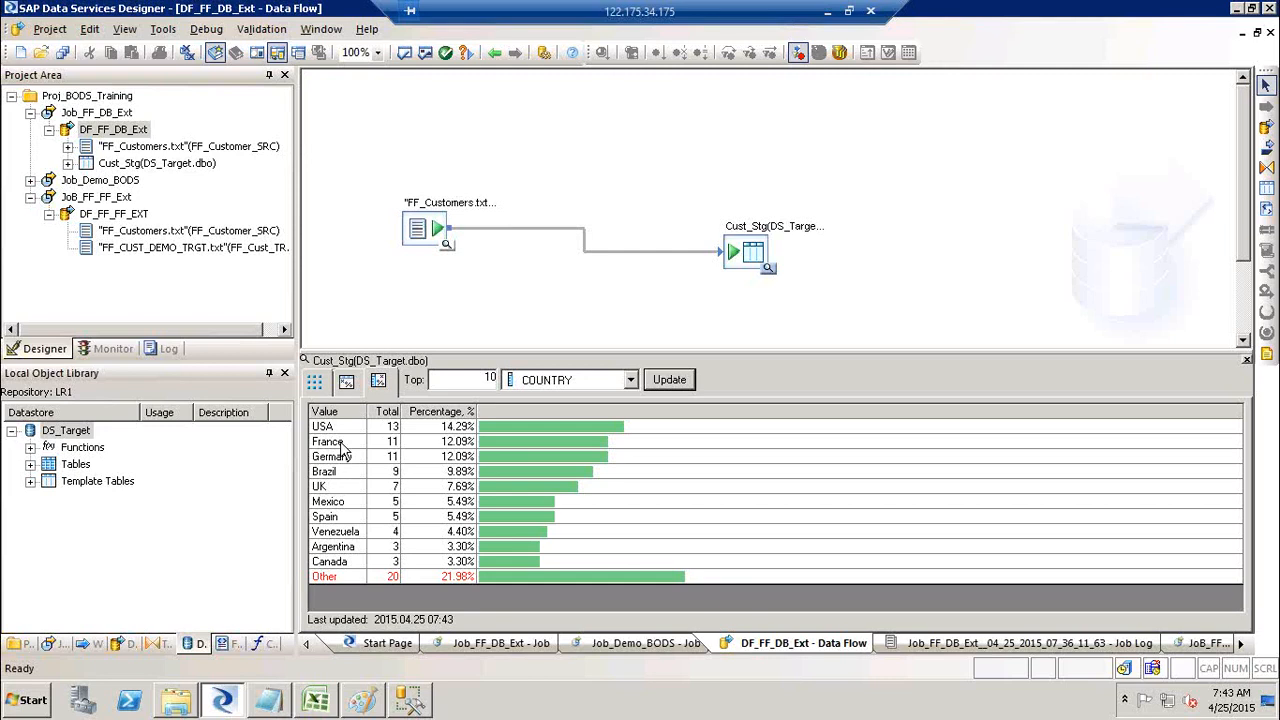
left_click(315, 383)
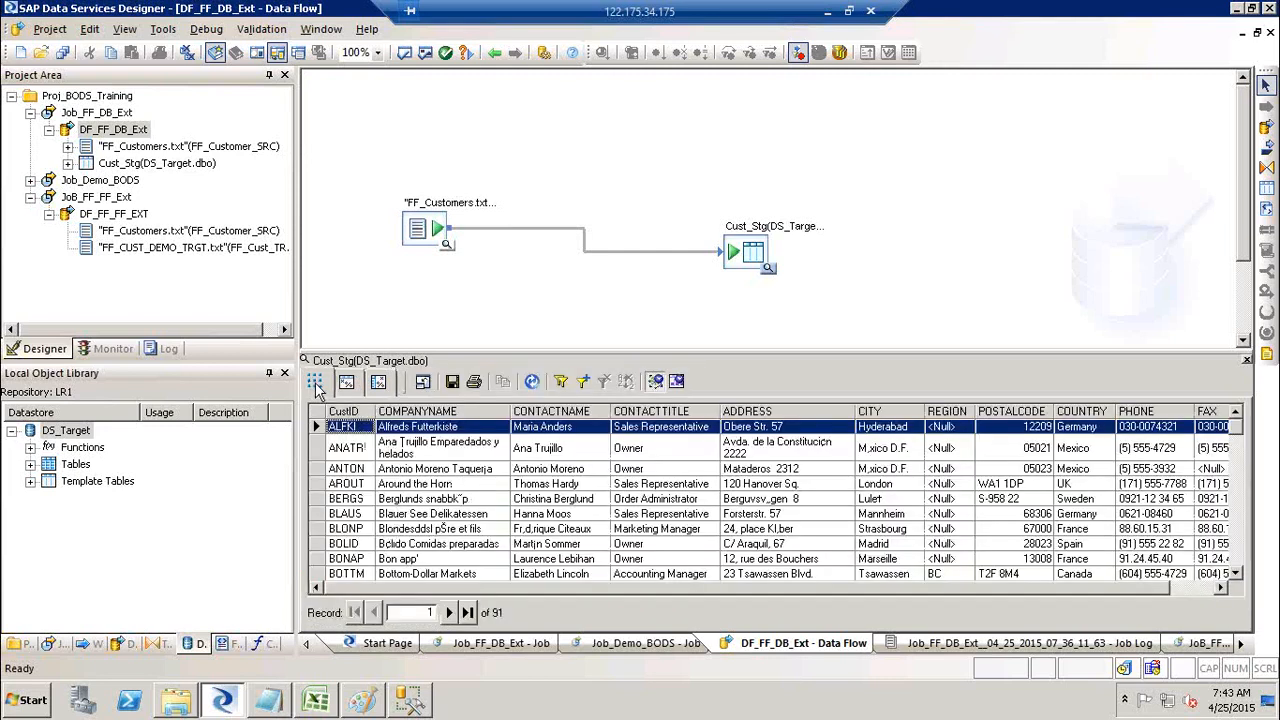
Step: Toggle between profile and data rows, close the Cust_Stg data view and select the target table
left_click(346, 383)
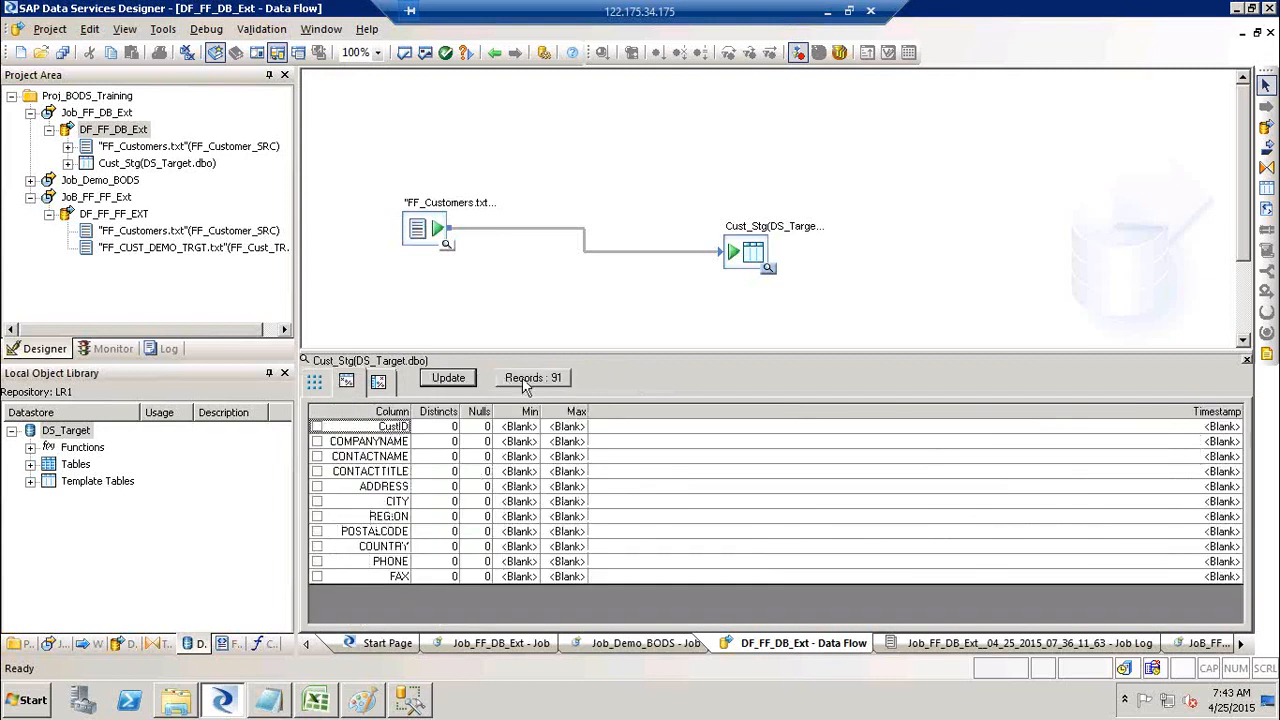
left_click(315, 386)
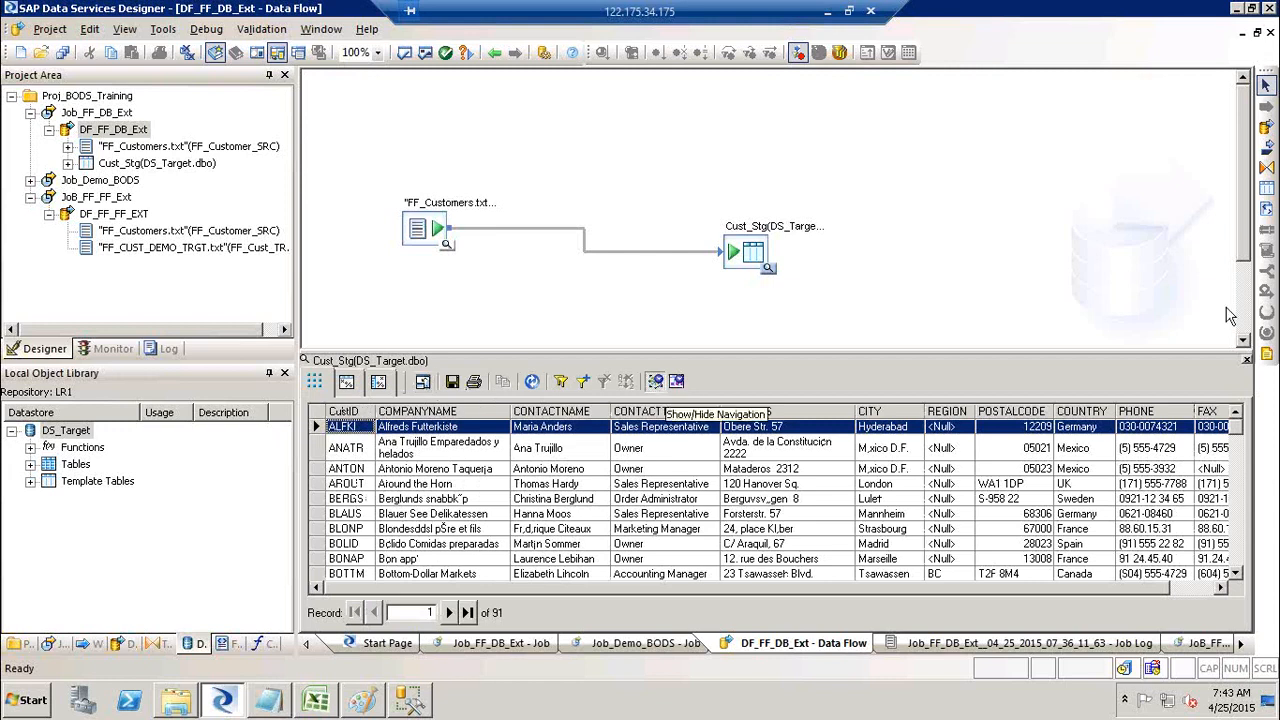
left_click(1246, 362)
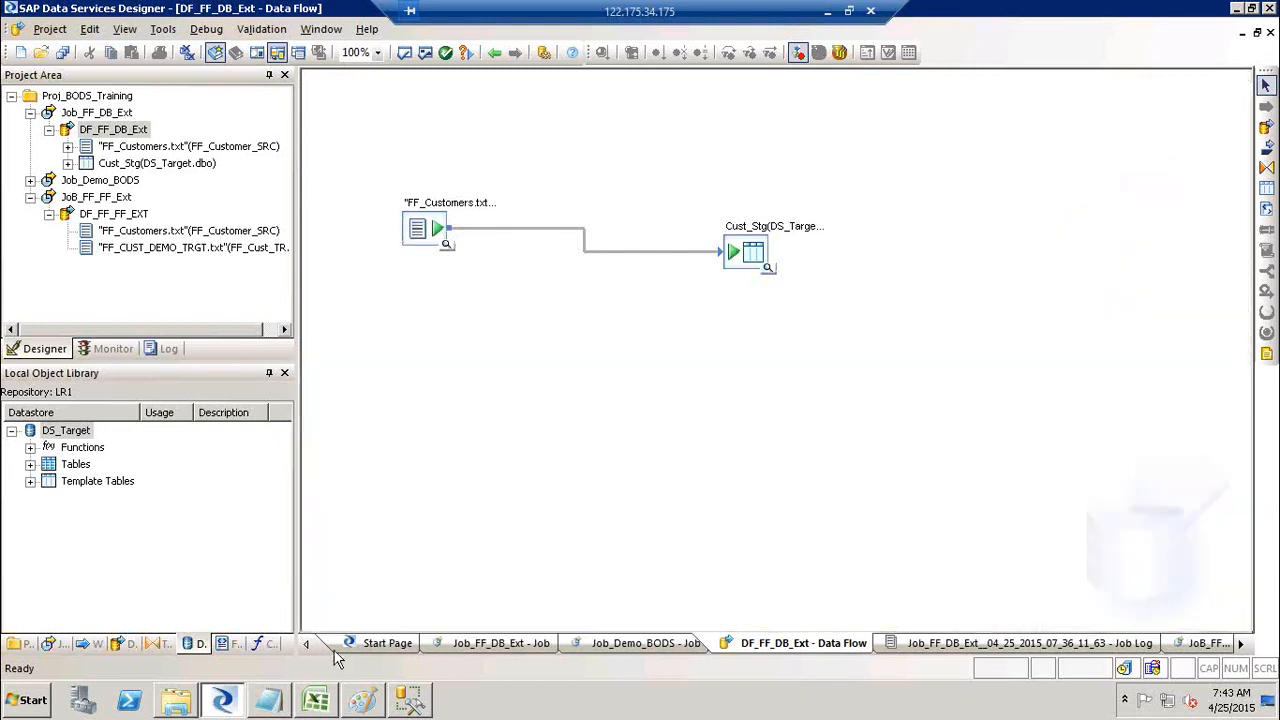
left_click(748, 256)
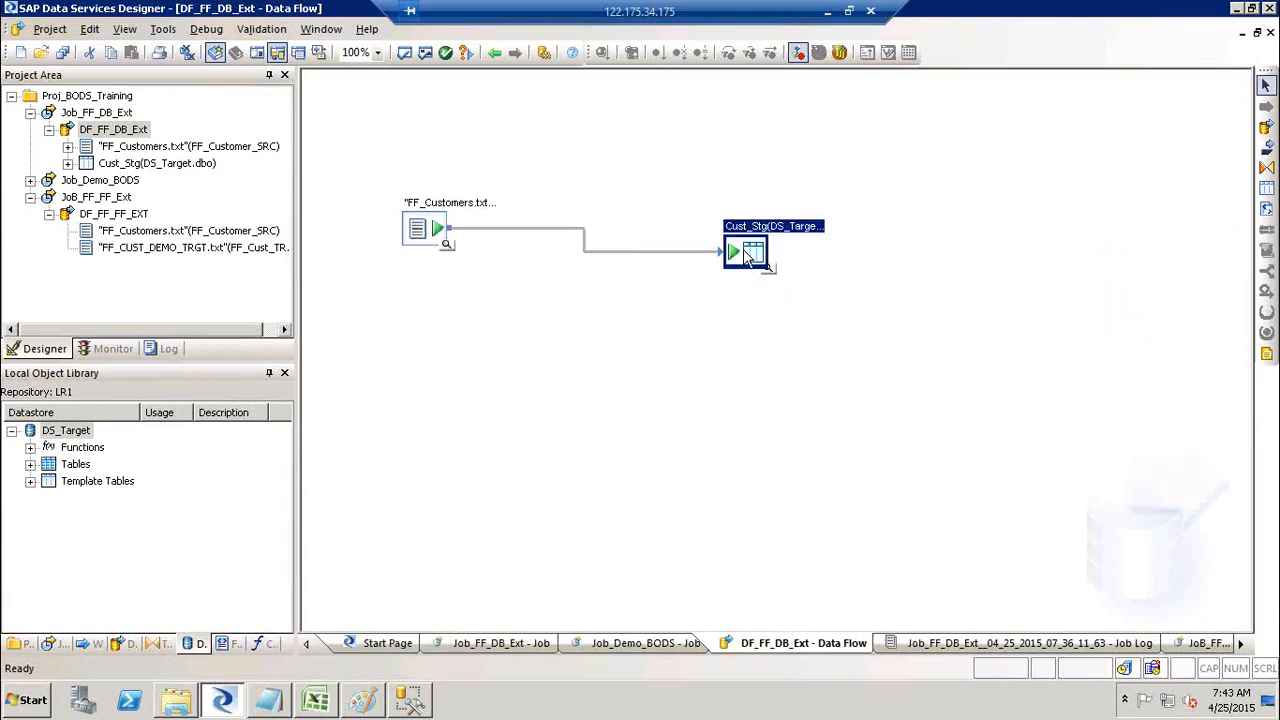
Step: In SSMS, refresh and expand the Target database to list its tables
left_click(408, 700)
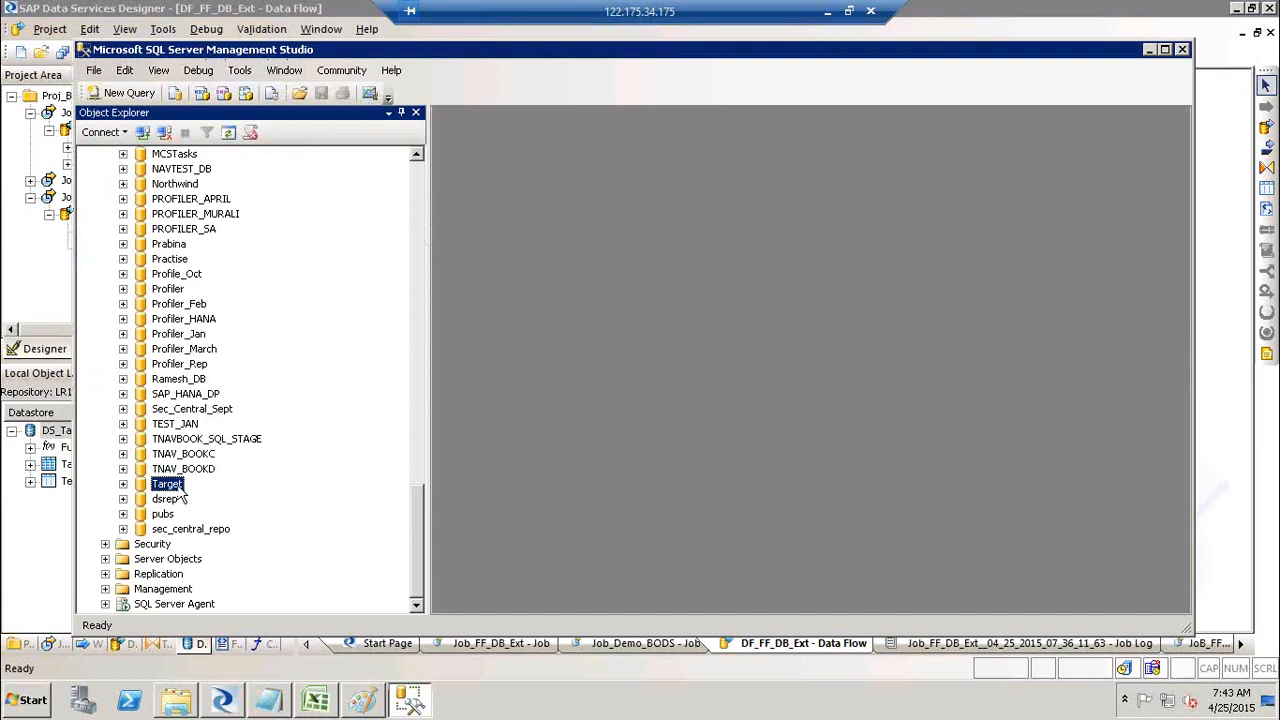
left_click(180, 488)
left_click(229, 132)
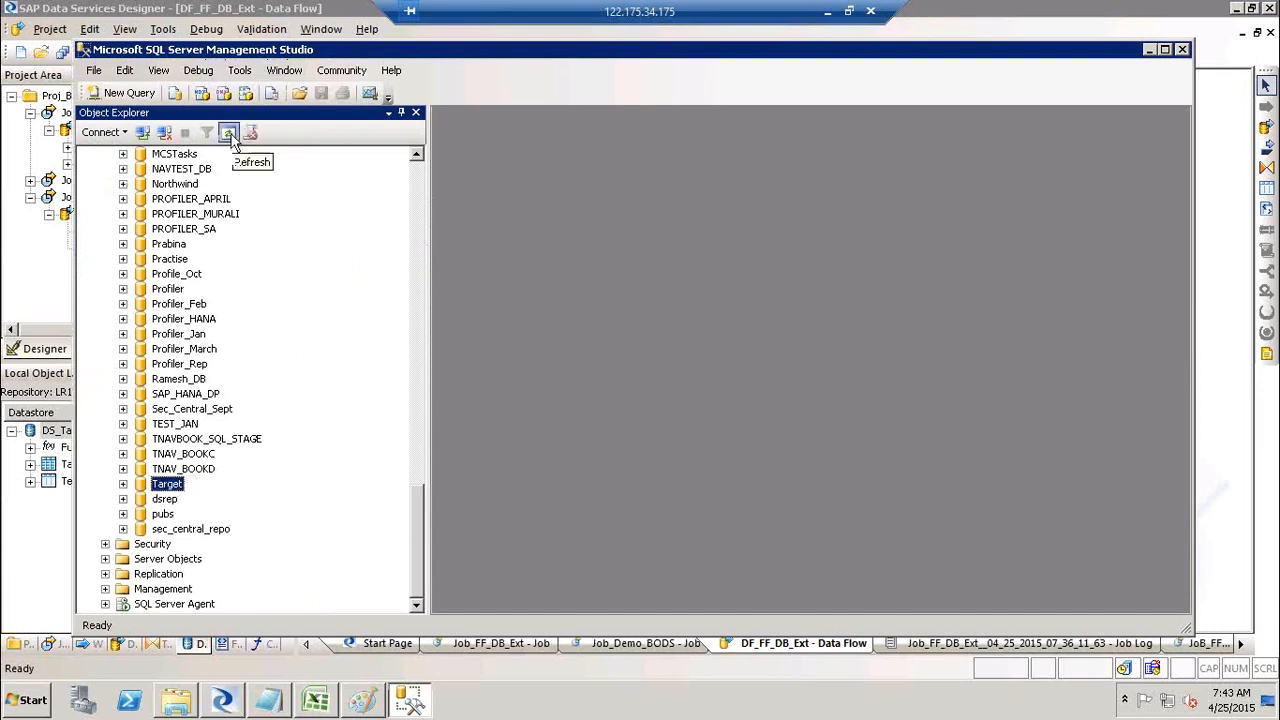
right_click(174, 490)
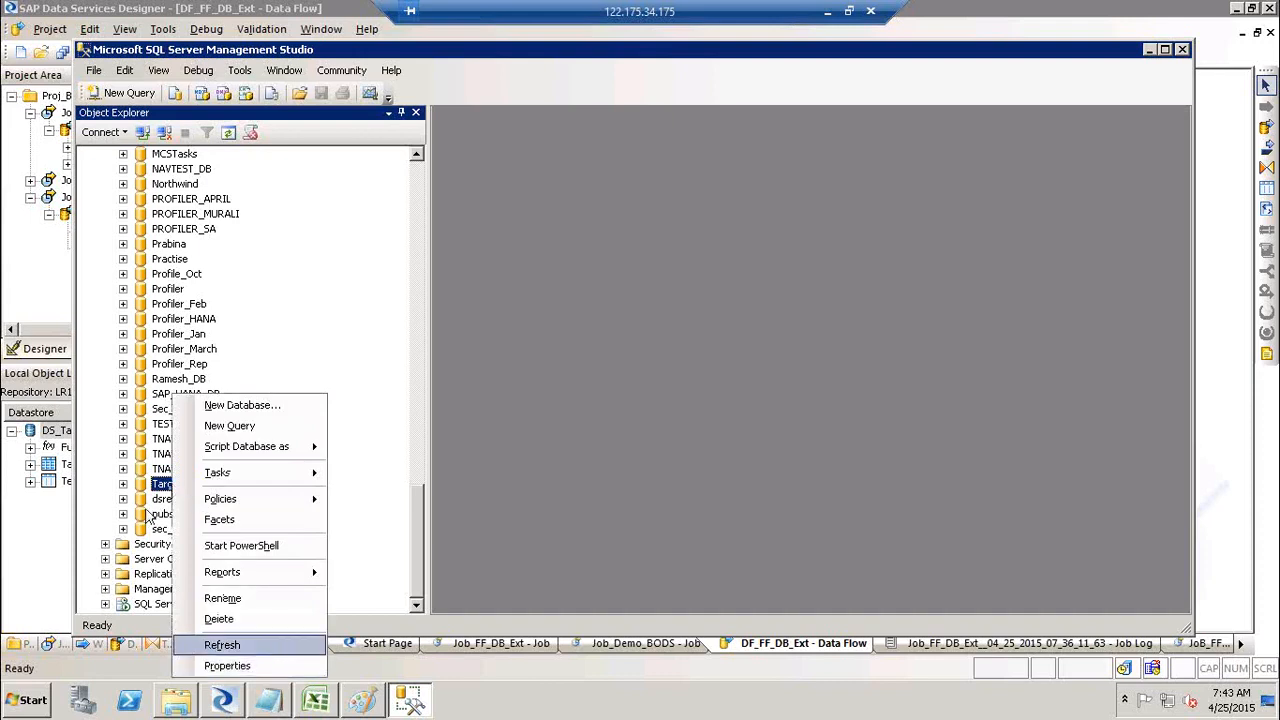
left_click(123, 484)
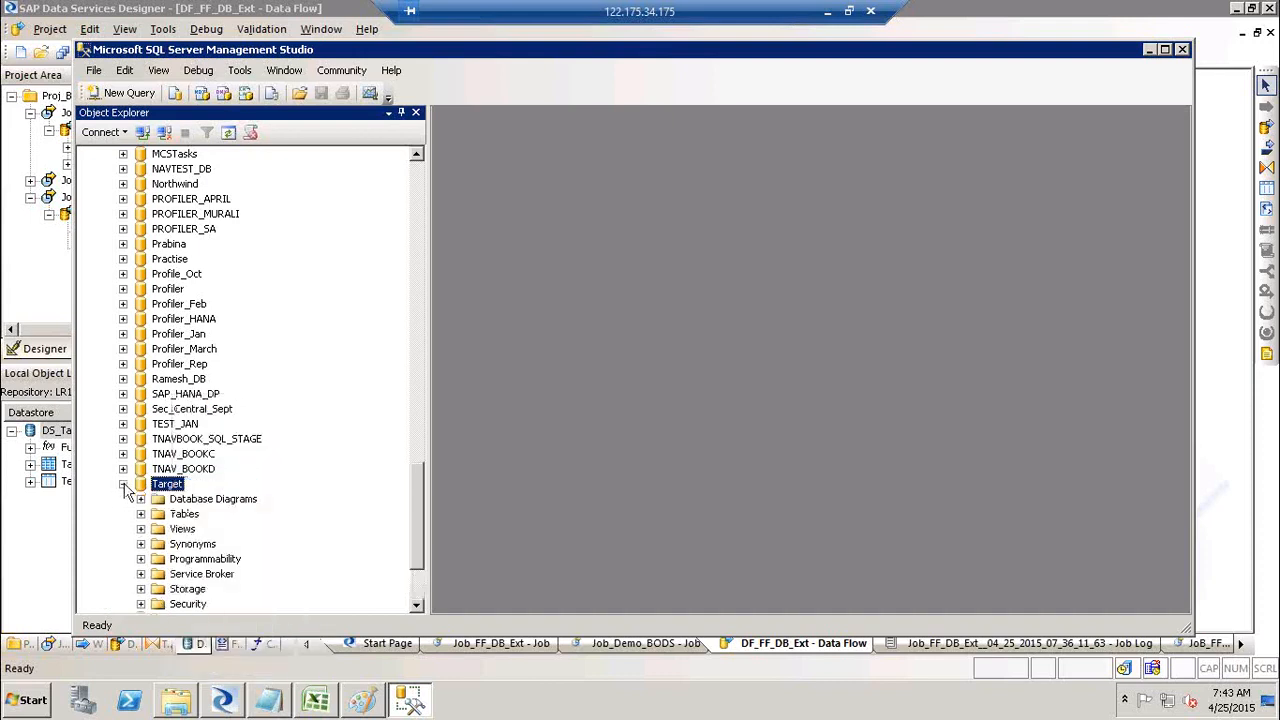
left_click(141, 514)
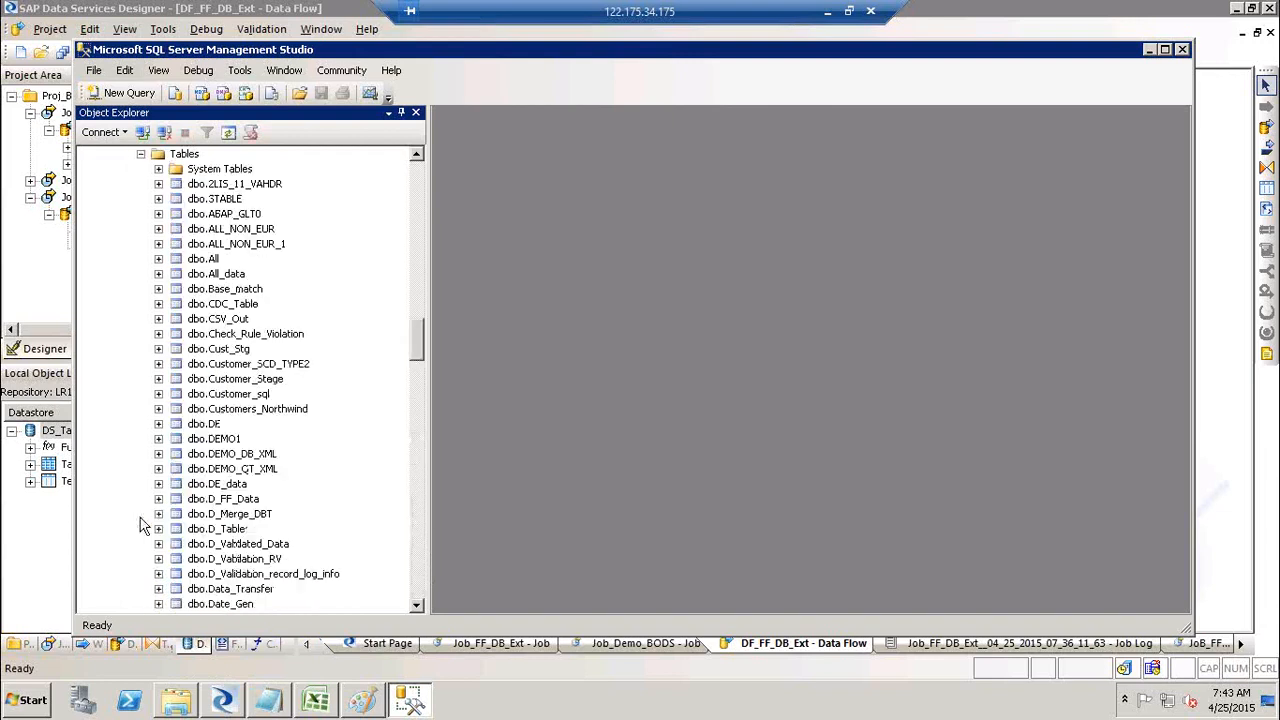
left_click(278, 383)
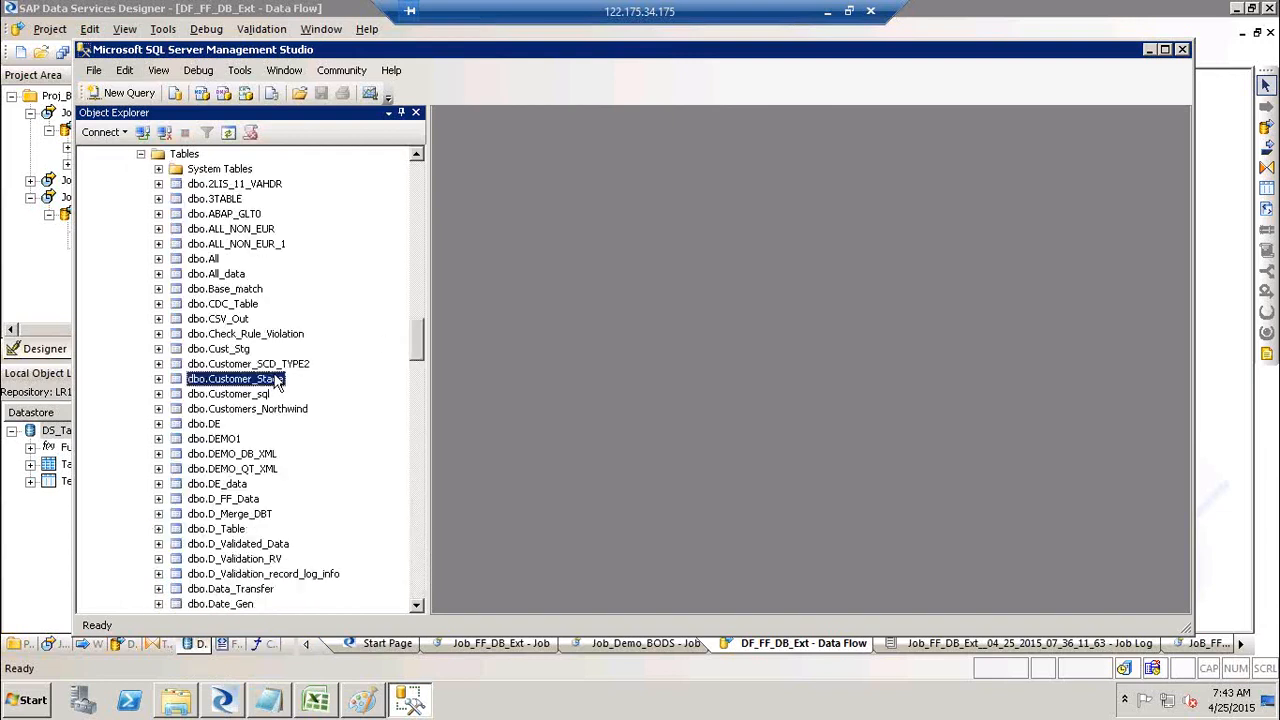
Step: Locate dbo.Cust_Stg in Object Explorer and bring up its context menu
key("End")
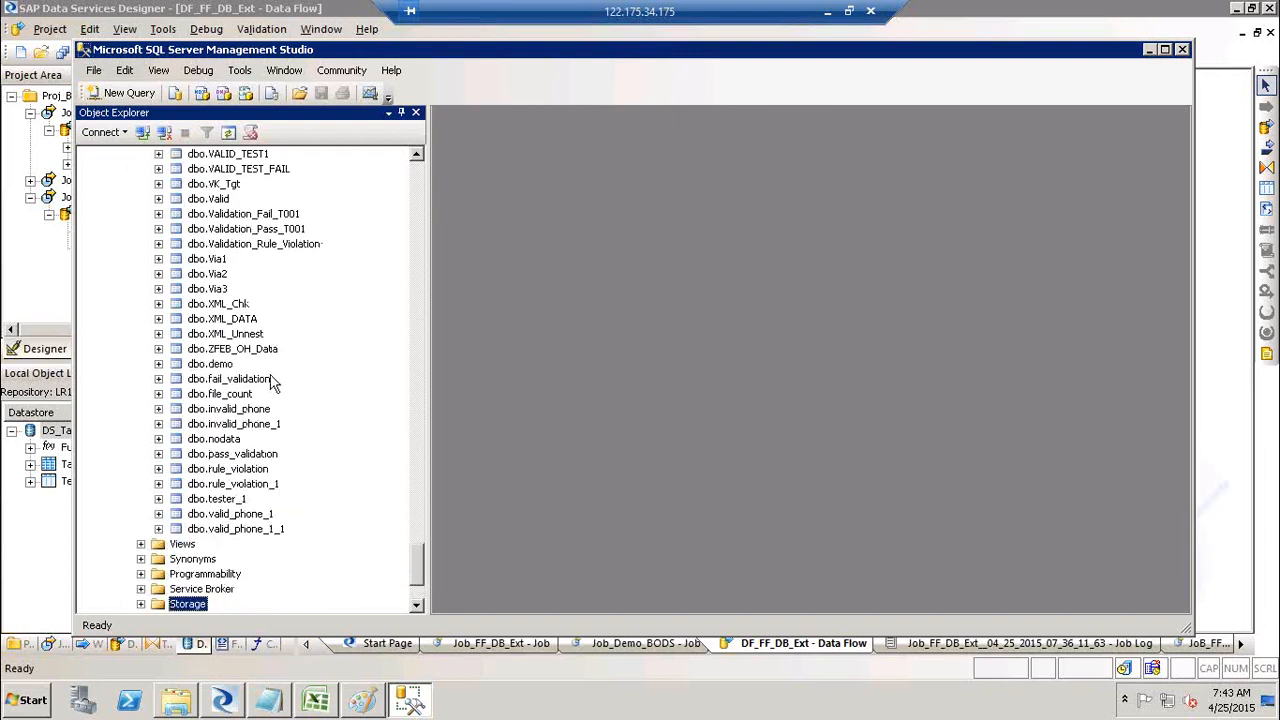
left_click(420, 193)
key("alt+Tab")
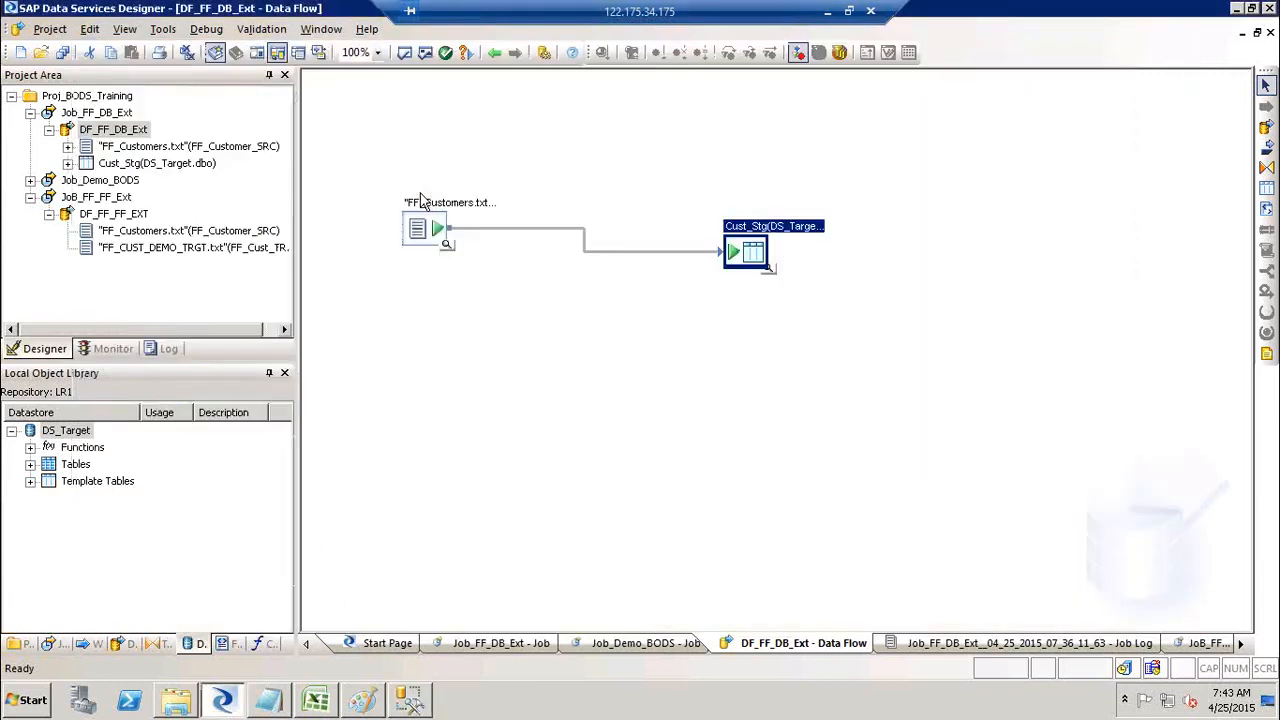
key("alt+Tab")
left_click(421, 200)
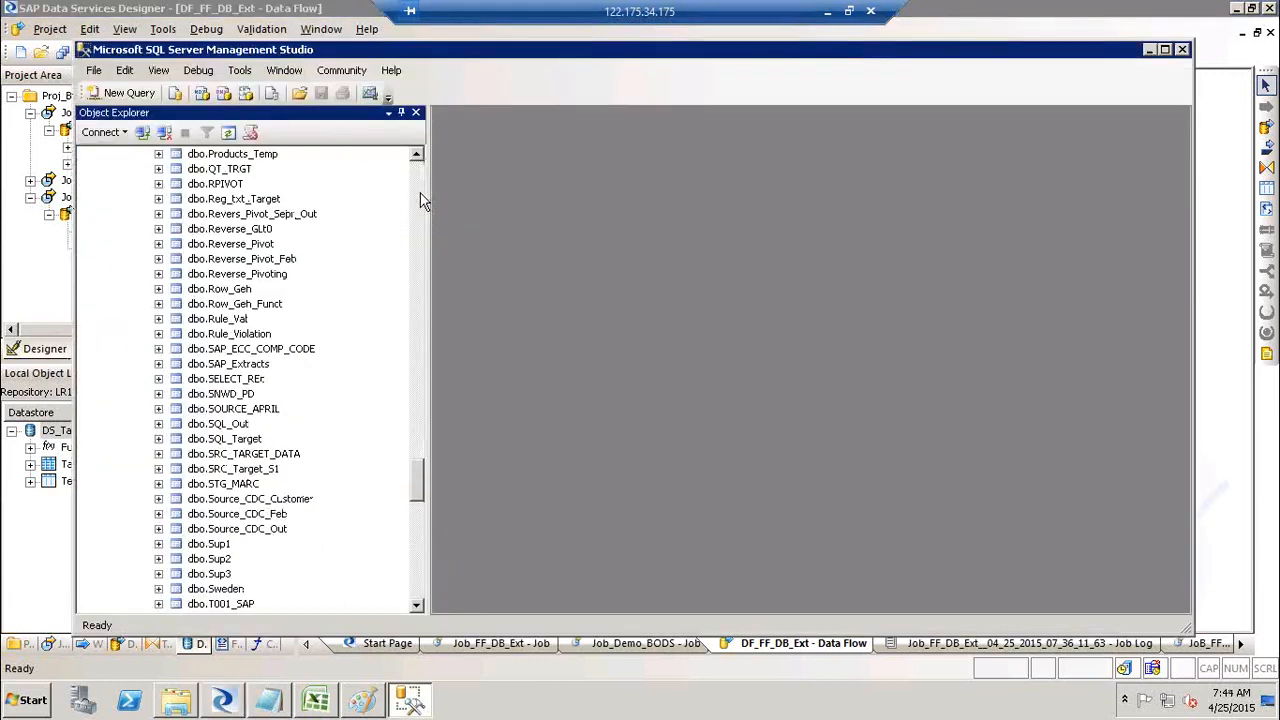
left_click(417, 205)
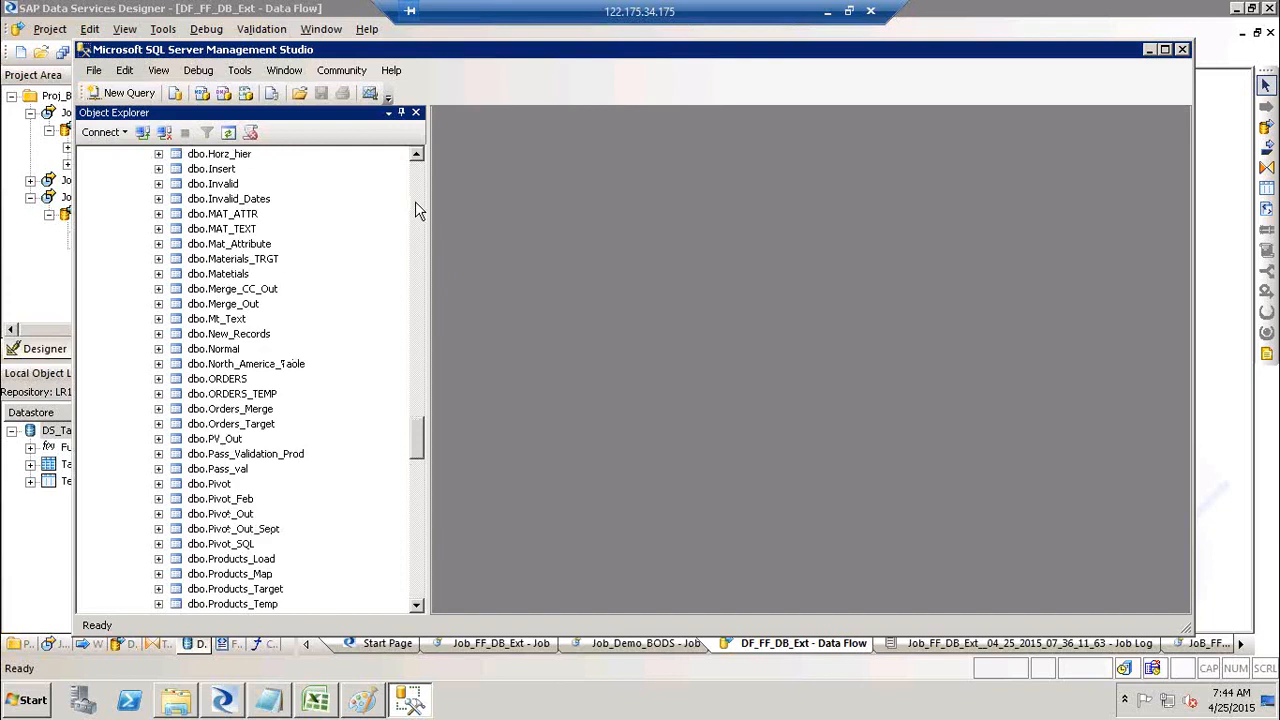
left_click(418, 210)
left_click(418, 210)
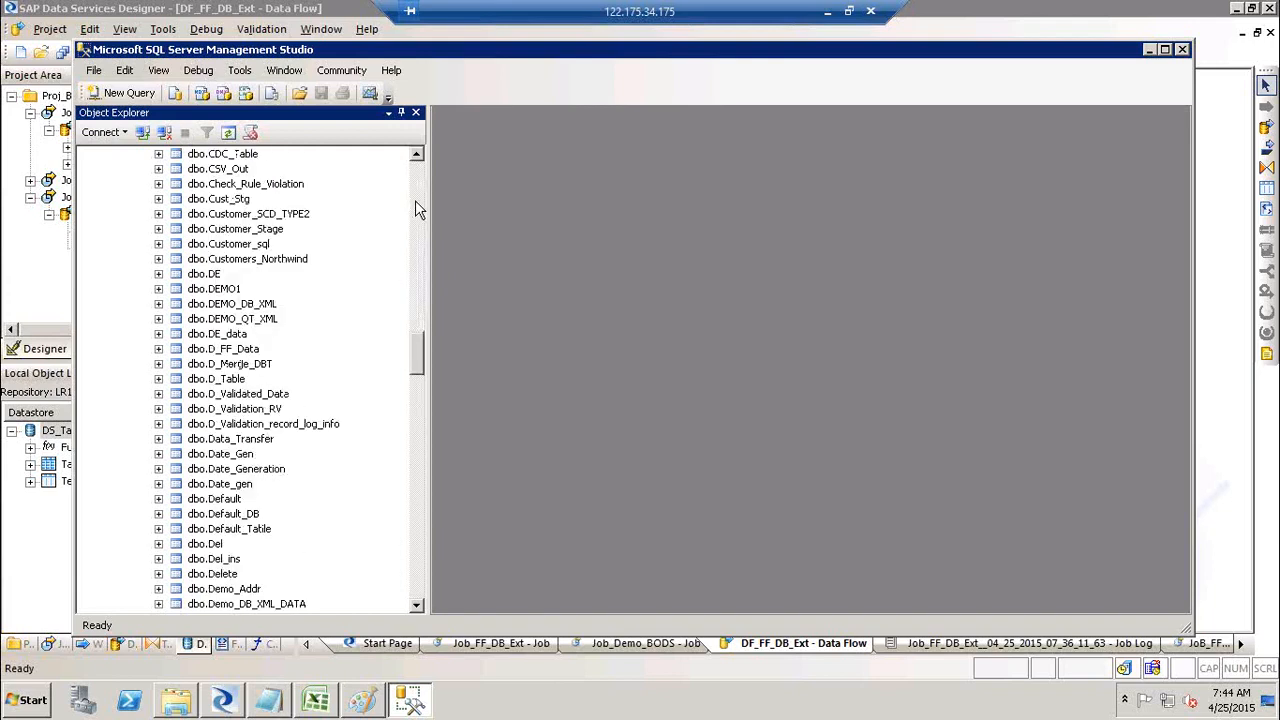
left_click(224, 201)
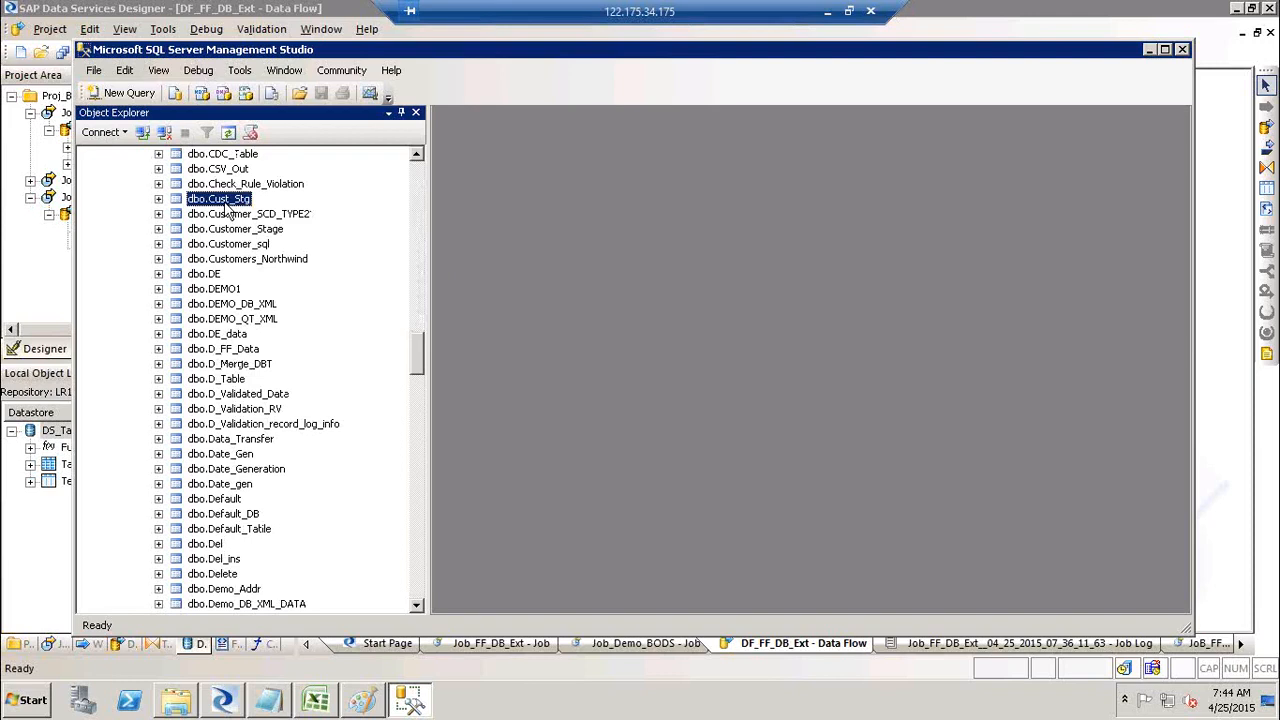
right_click(228, 208)
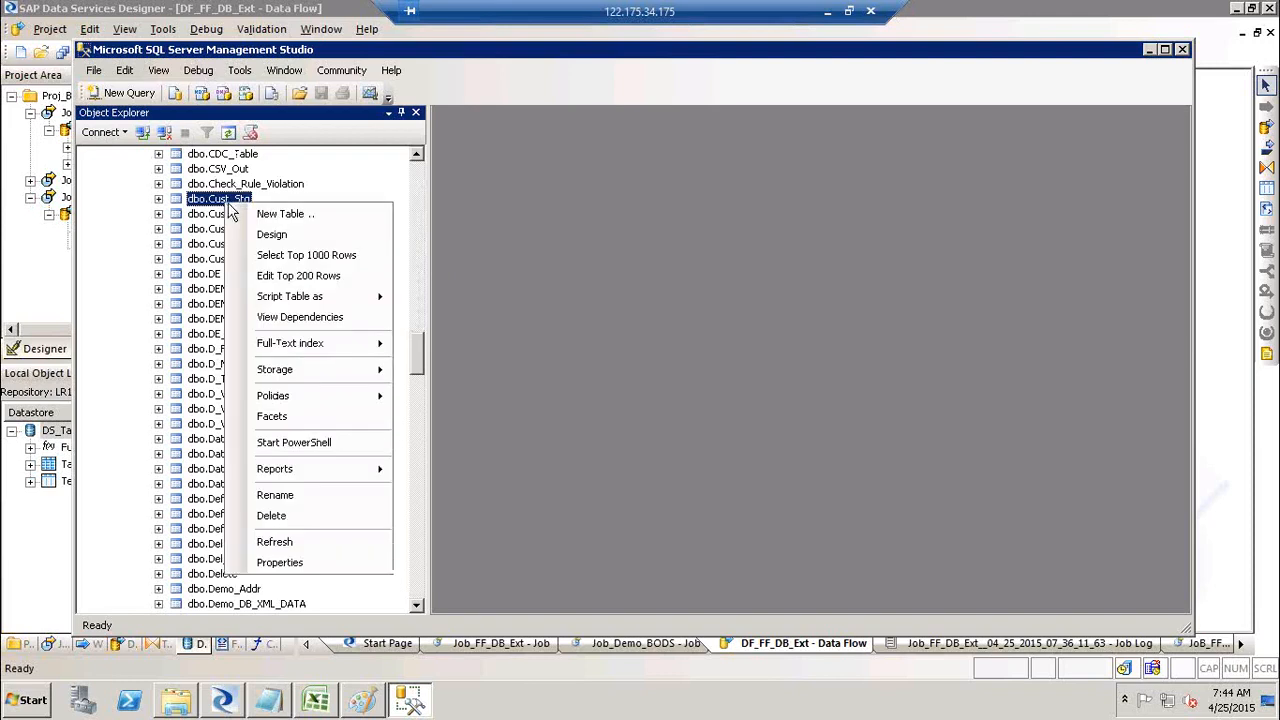
Step: Turn Select Top 1000 Rows into a COUNT (*) query on Cust_Stg and run it, returning 91
left_click(338, 260)
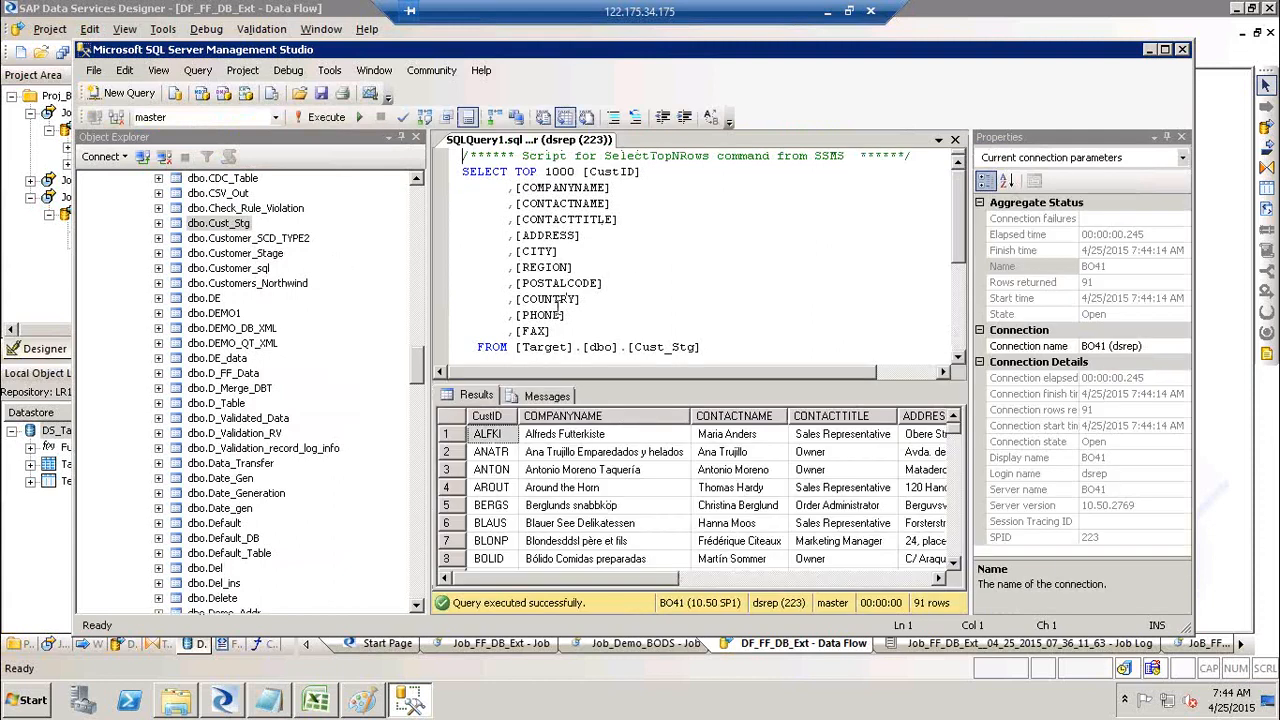
left_click_drag(552, 333, 508, 267)
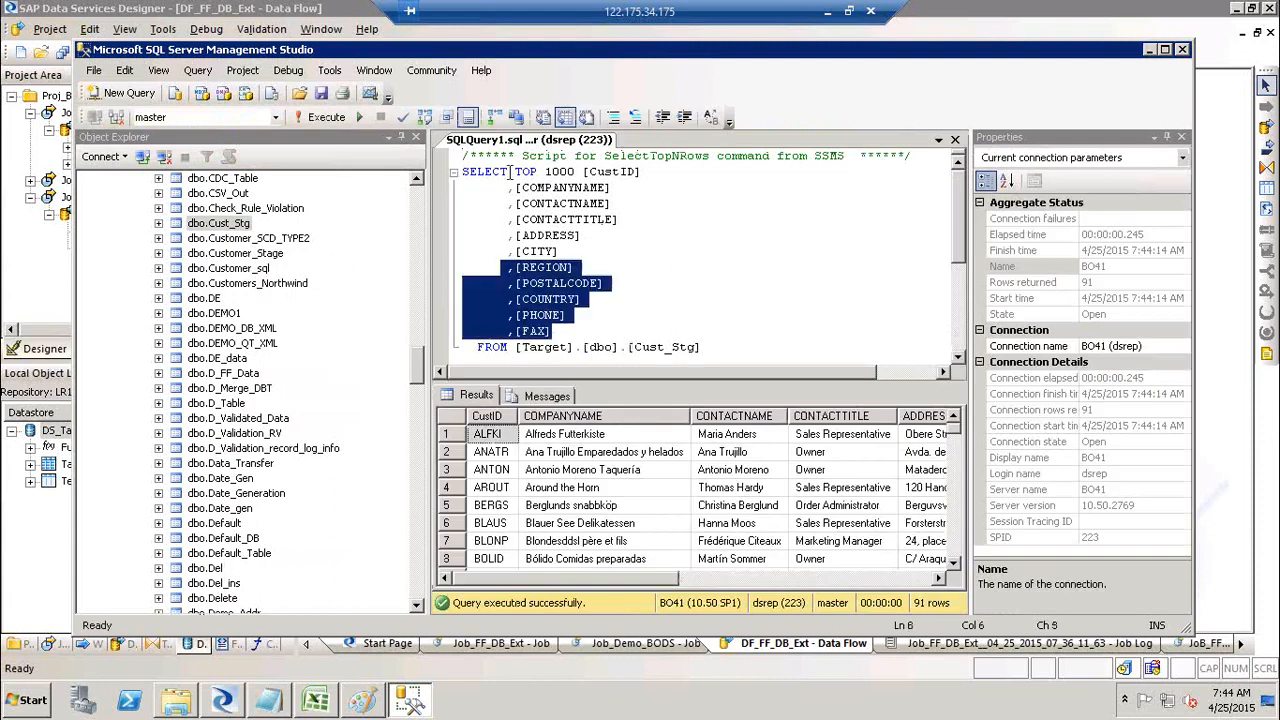
left_click_drag(510, 171, 518, 174)
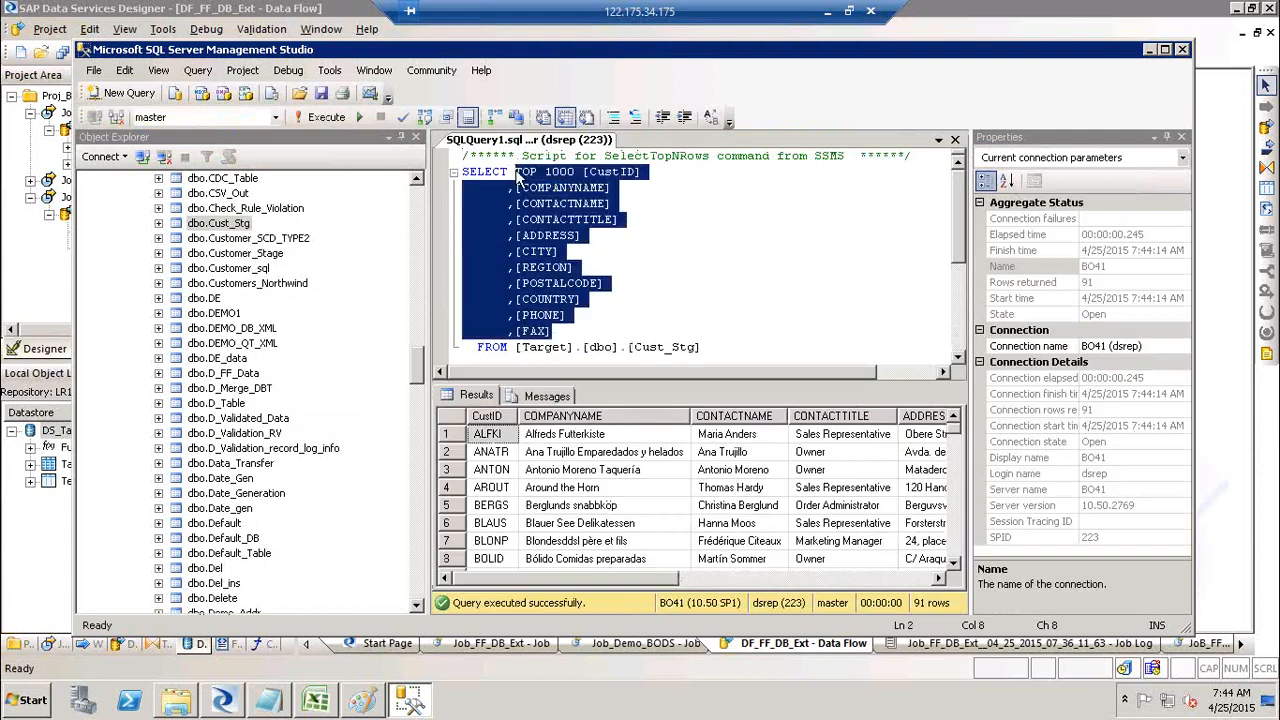
type("count")
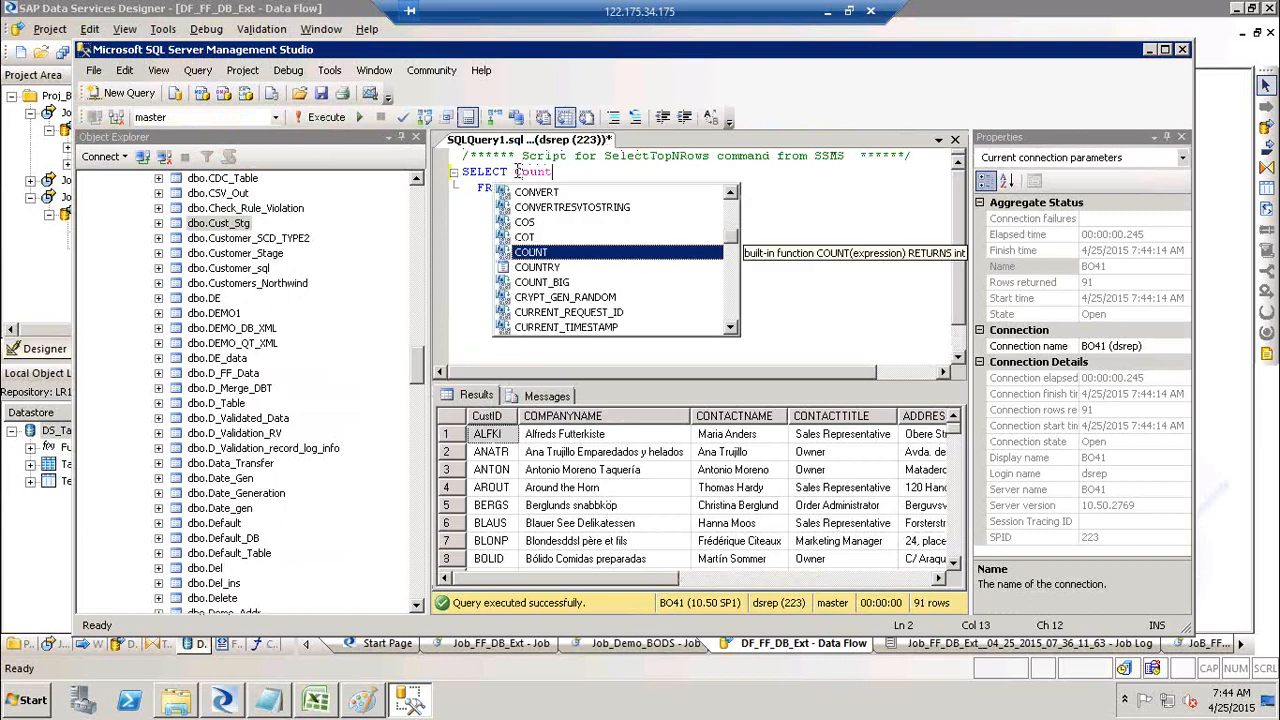
type(" (*)")
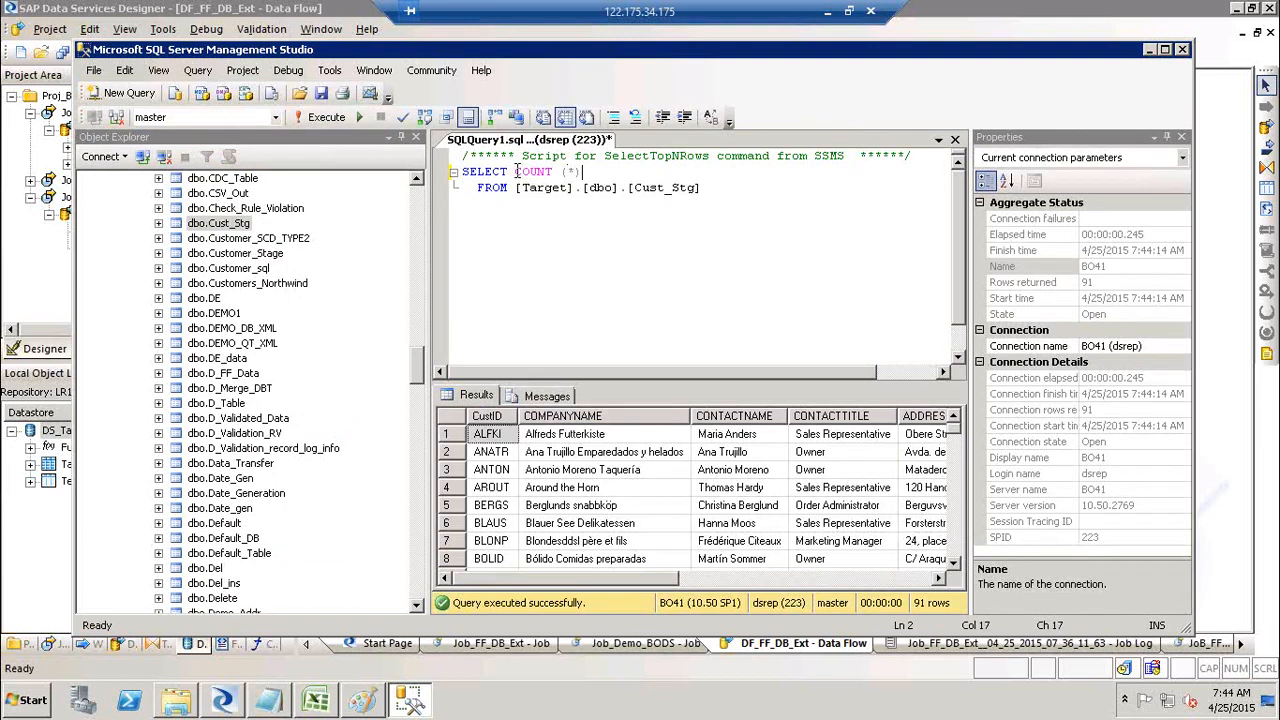
left_click_drag(733, 188, 458, 170)
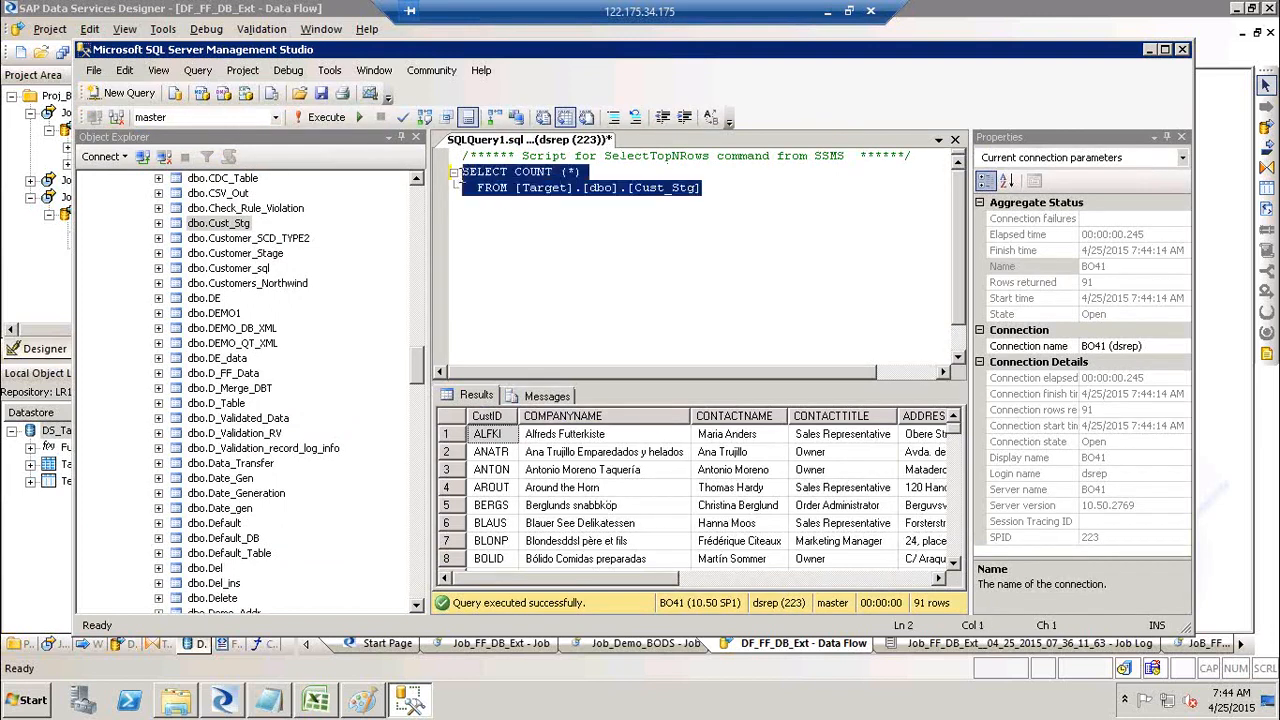
left_click(300, 117)
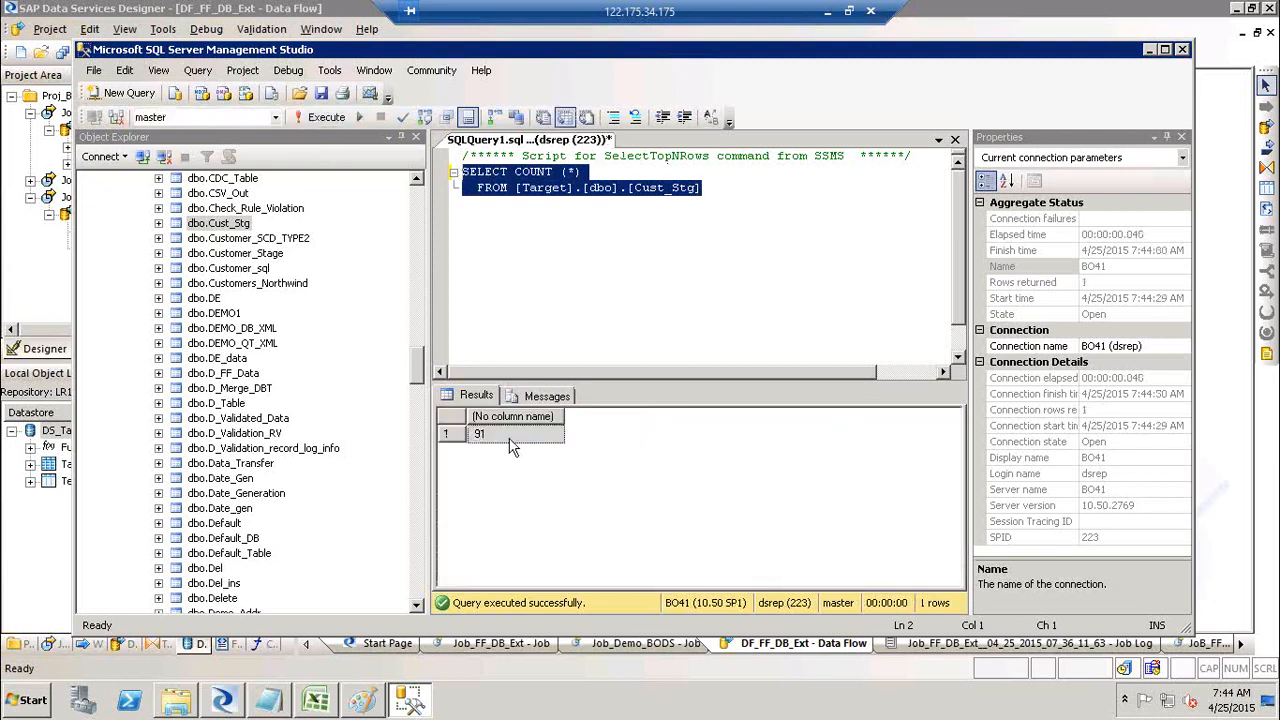
left_click(510, 445)
Step: Confirm the Designer profile of Cust_Stg also reports 91 records
key("alt+Tab")
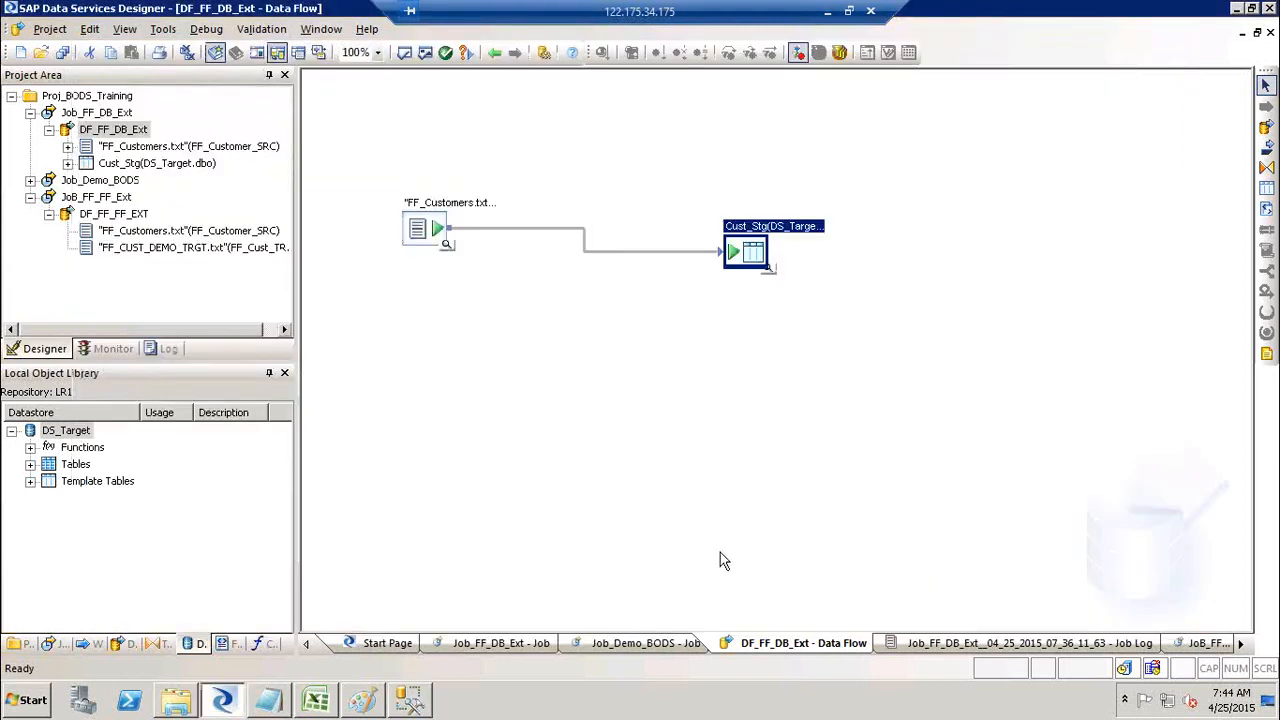
left_click(769, 269)
left_click(346, 381)
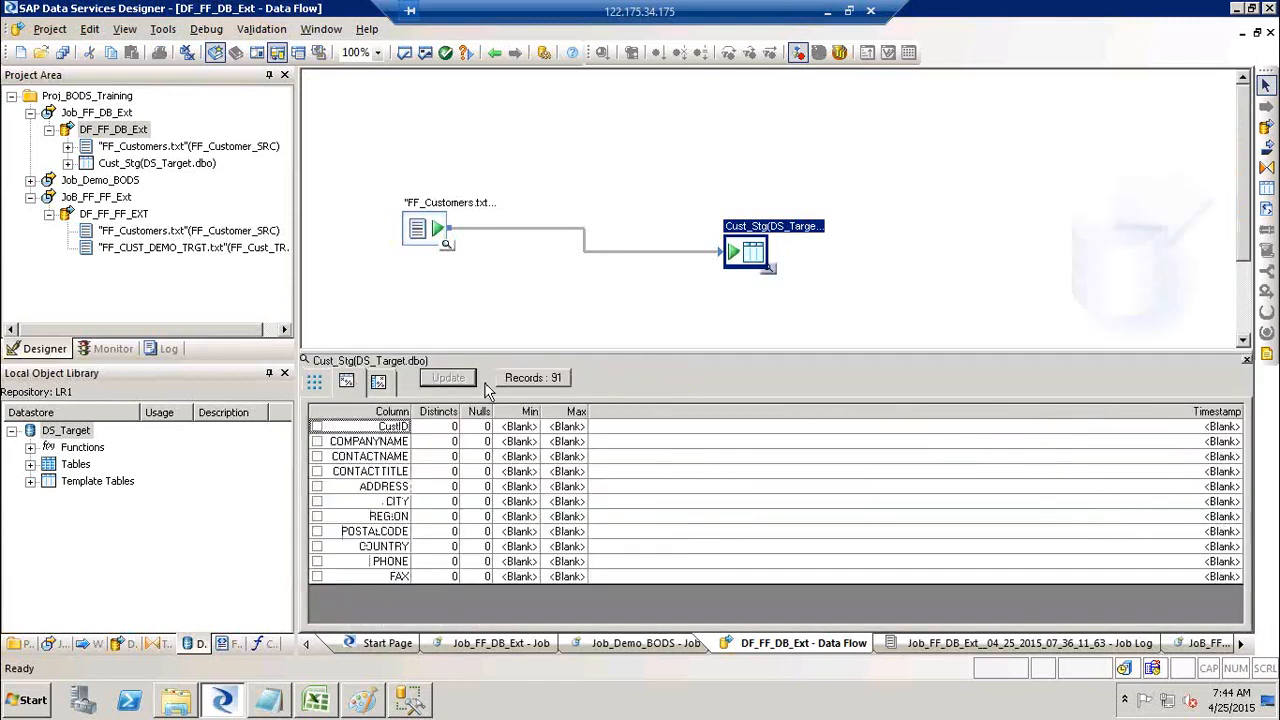
left_click(533, 381)
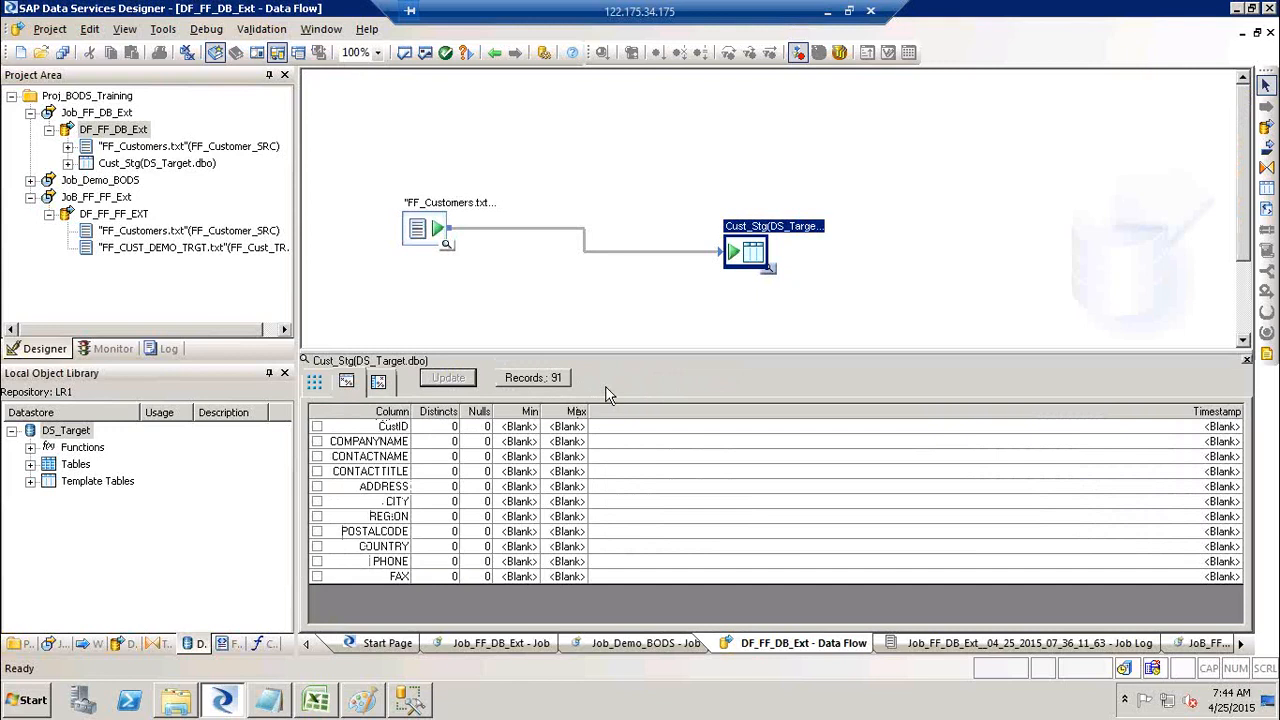
key("alt+Tab")
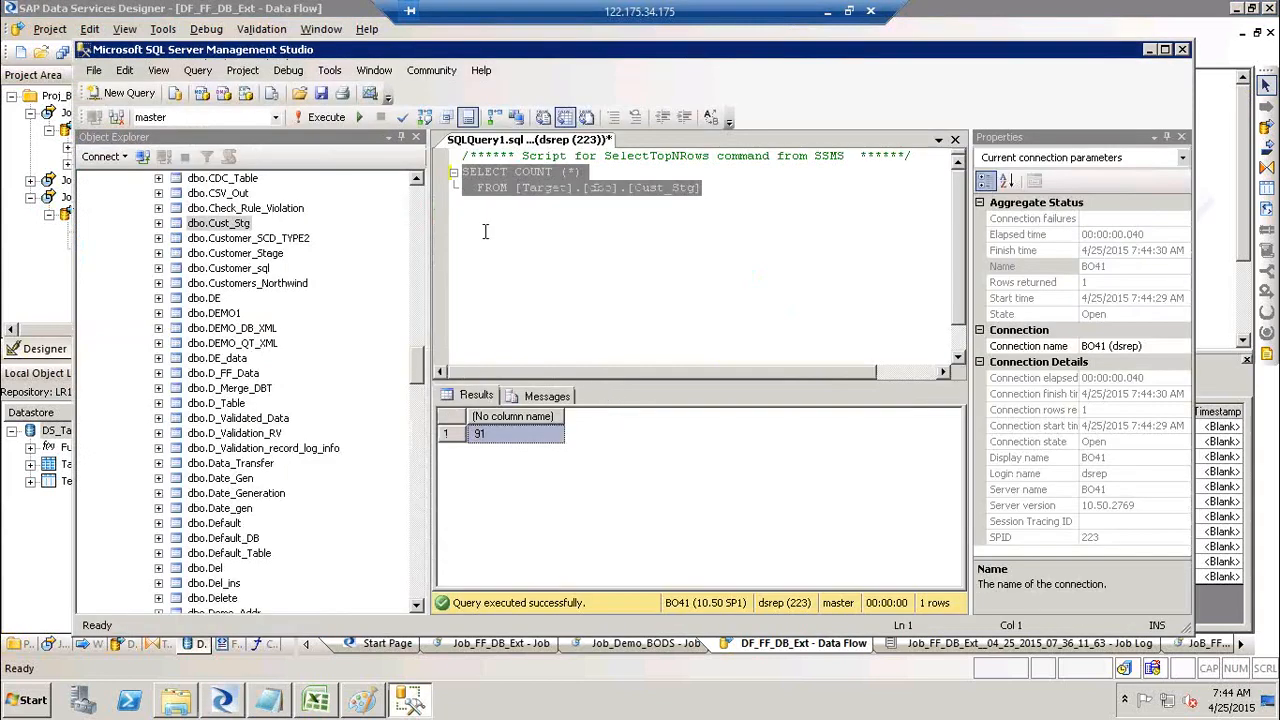
left_click(485, 231)
left_click(593, 172)
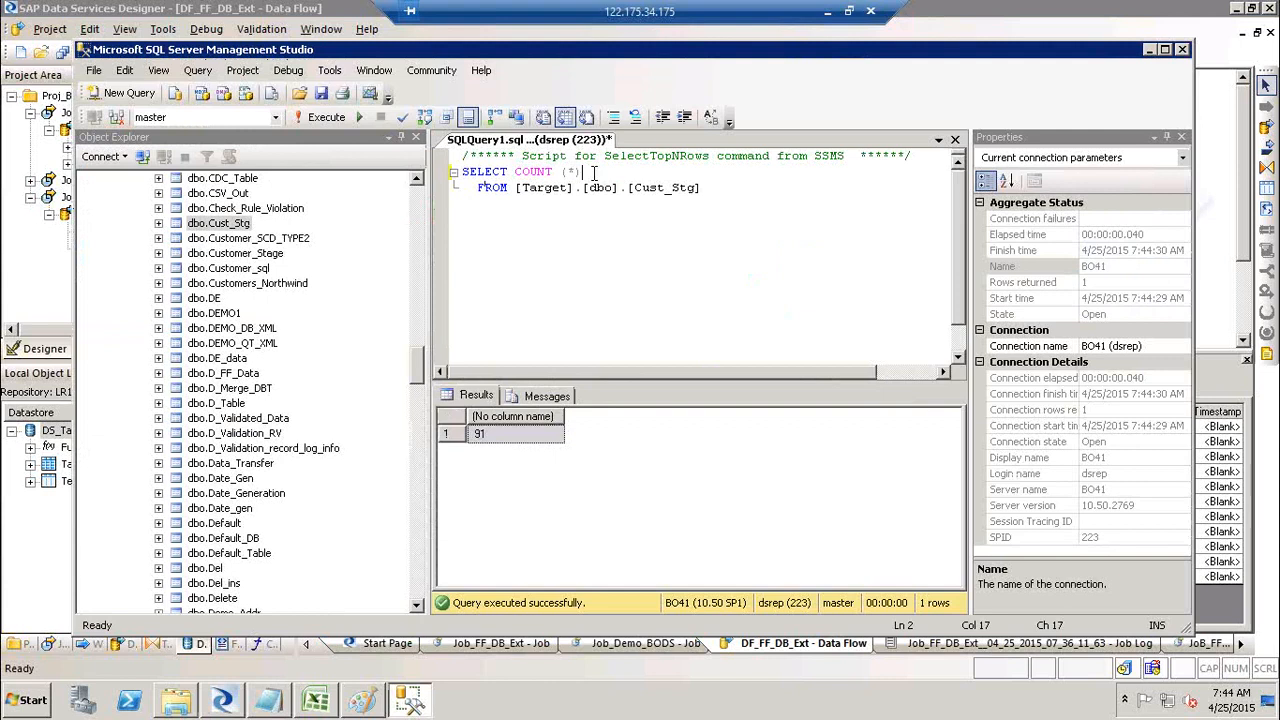
key("alt+Tab")
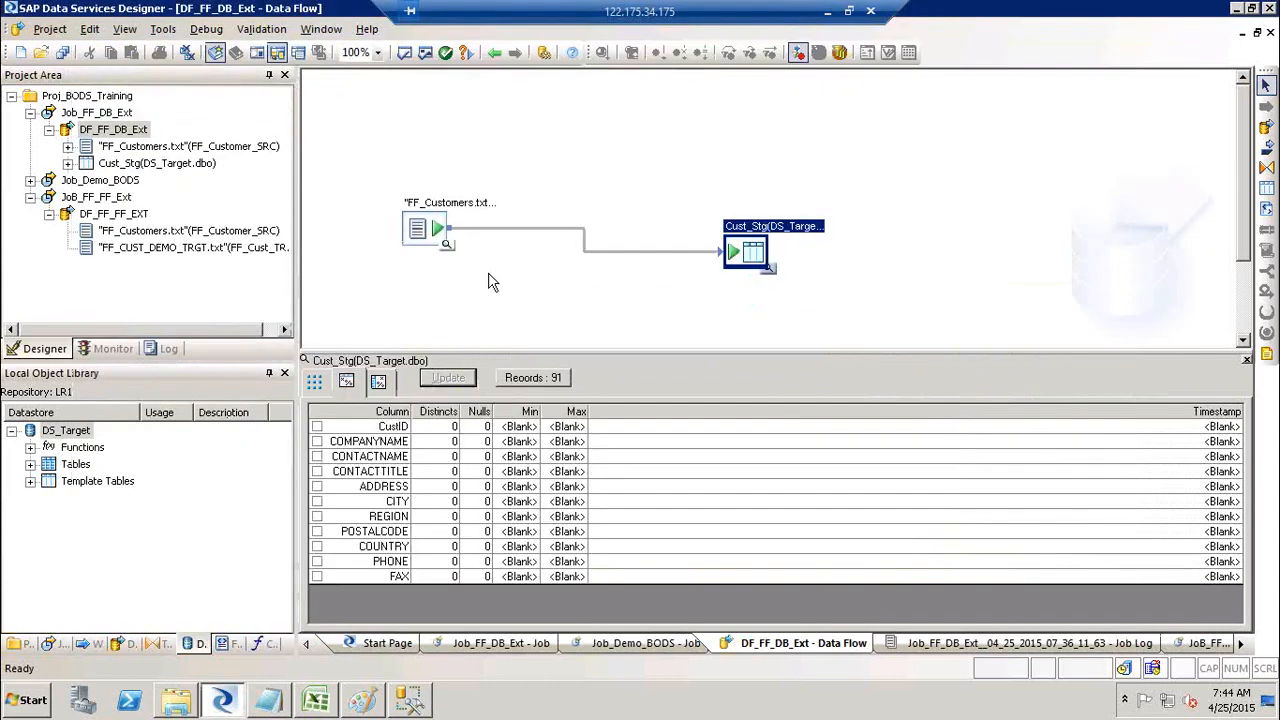
Step: Show the REGION value distribution in the Cust_Stg profile, with 60 nulls (65.93%)
left_click(346, 381)
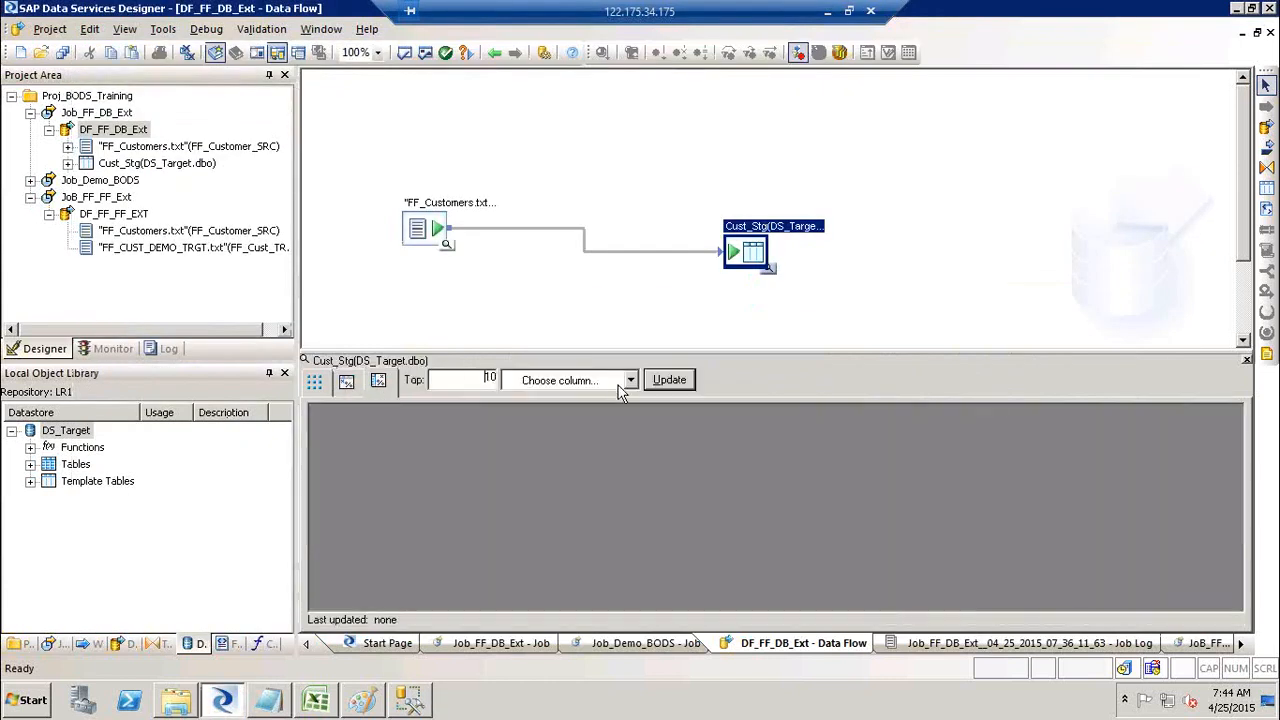
left_click(630, 381)
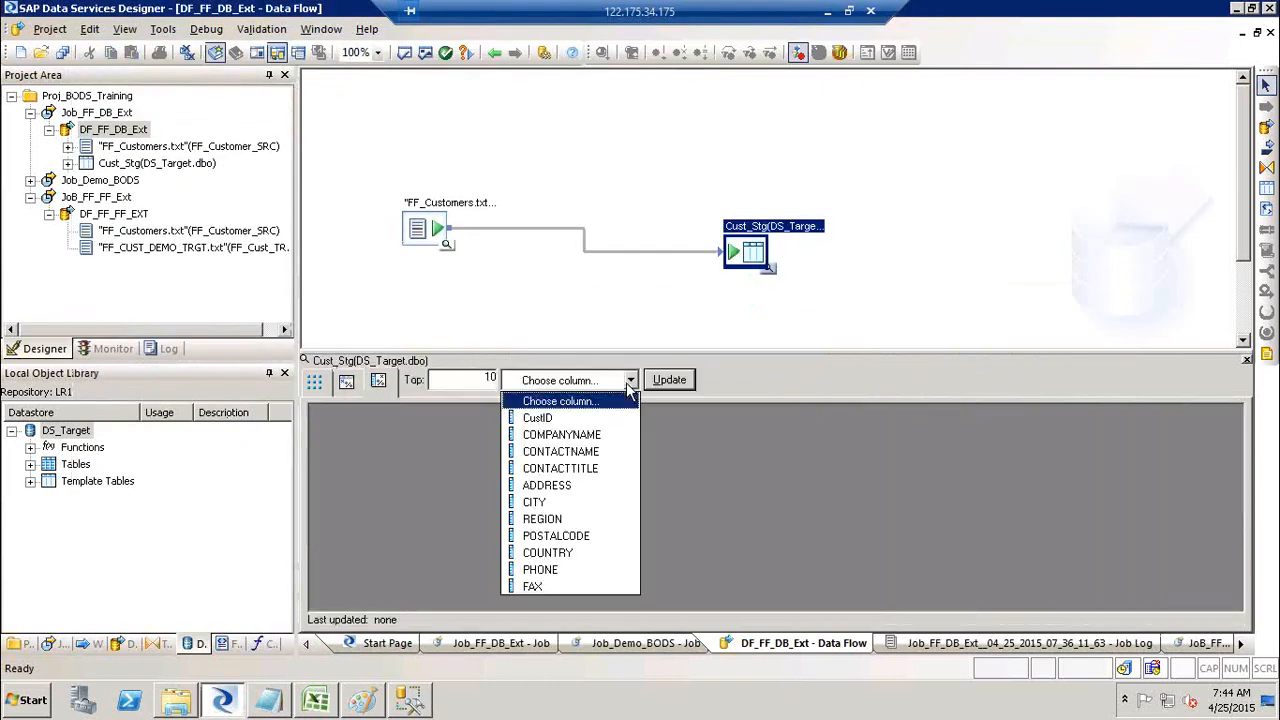
left_click(576, 519)
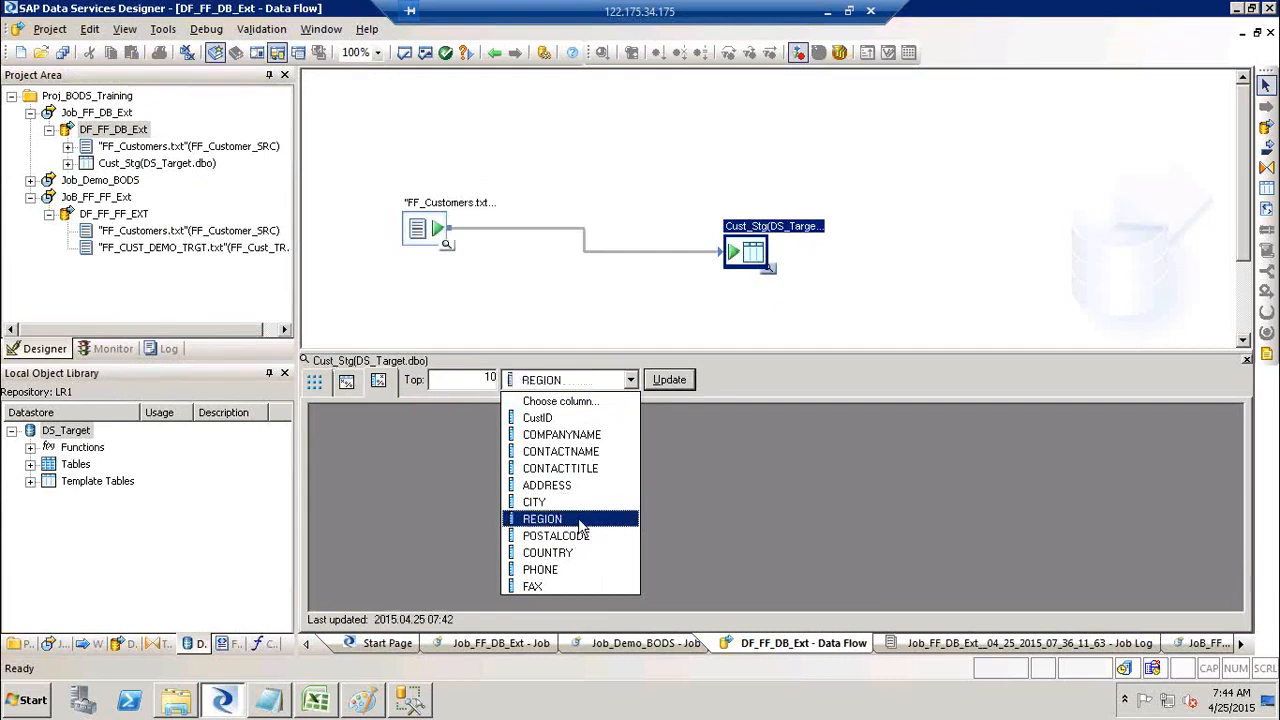
left_click(680, 383)
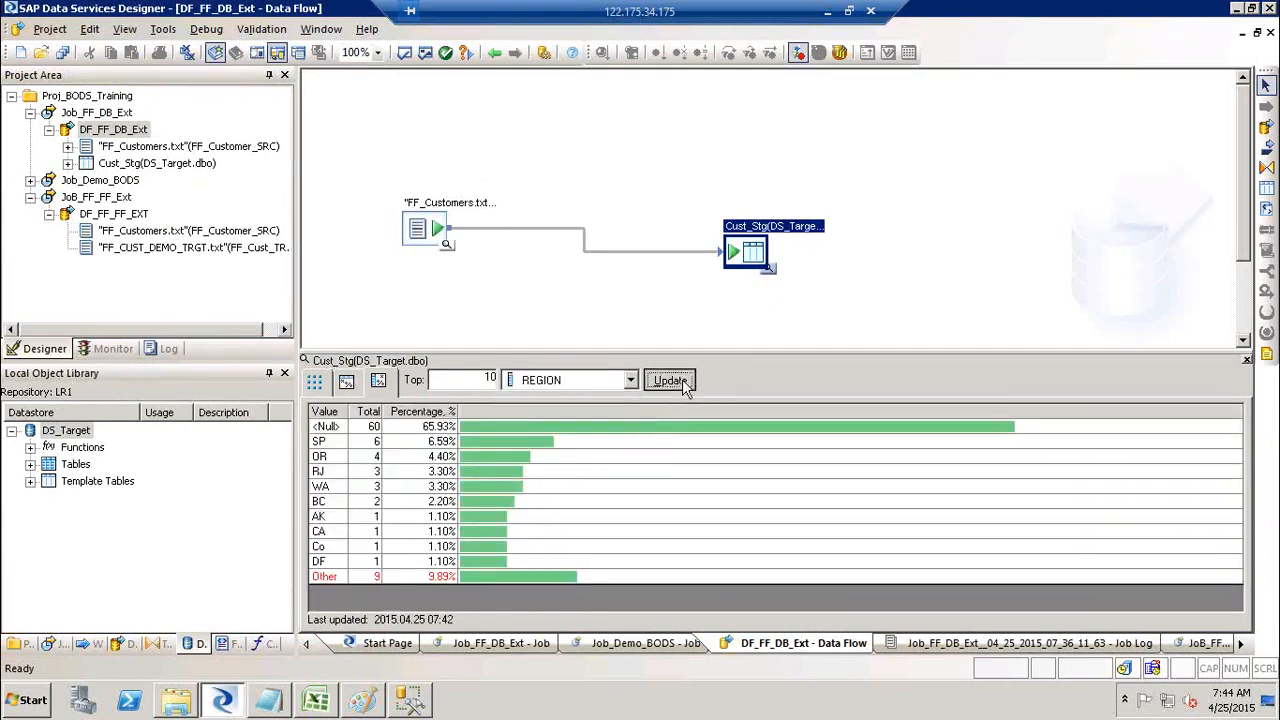
Step: Erase COUNT (*) from the SSMS query so it reads SELECT *
key("alt+Tab")
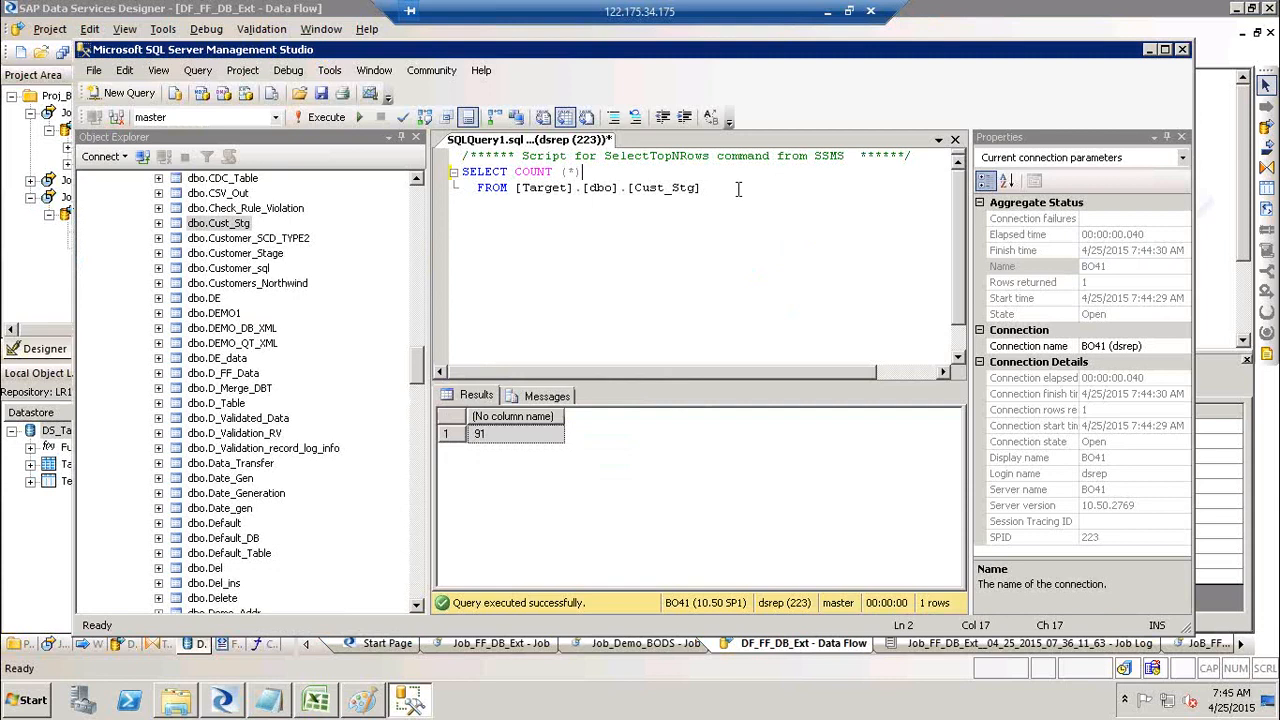
key("BackSpace")
key("BackSpace")
key("BackSpace")
key("BackSpace")
key("BackSpace")
key("BackSpace")
key("BackSpace")
key("BackSpace")
key("BackSpace")
key("alt+Tab")
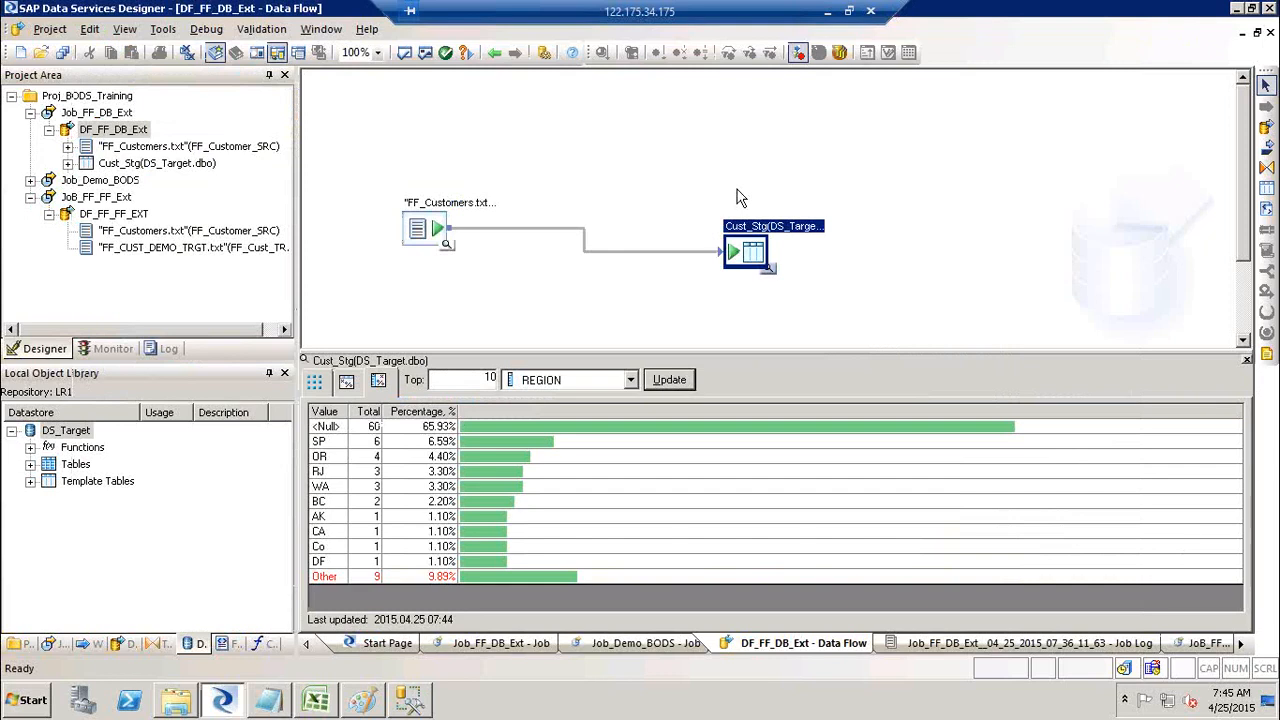
key("alt+Tab")
Step: Rewrite the query as SELECT COUNT (*) from Cust_Stg where Regio is null
type("* ")
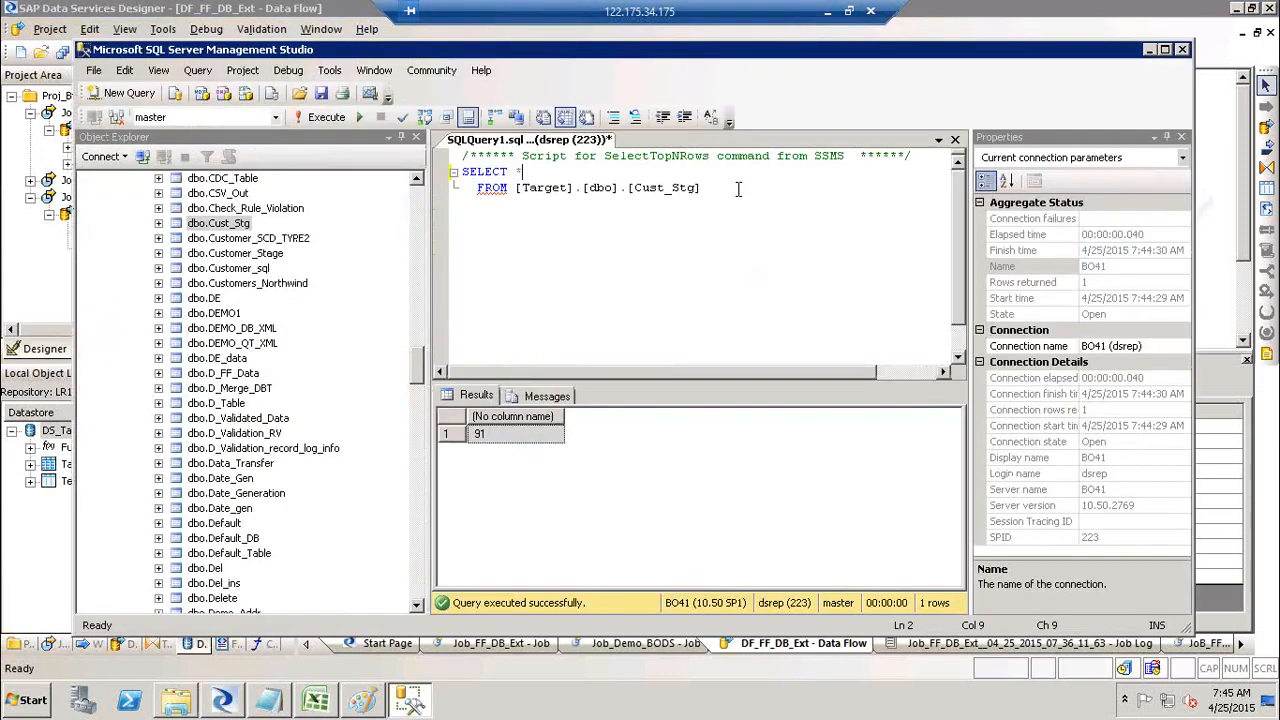
type("from")
key("BackSpace")
key("BackSpace")
key("BackSpace")
key("BackSpace")
key("BackSpace")
key("BackSpace")
type("coun")
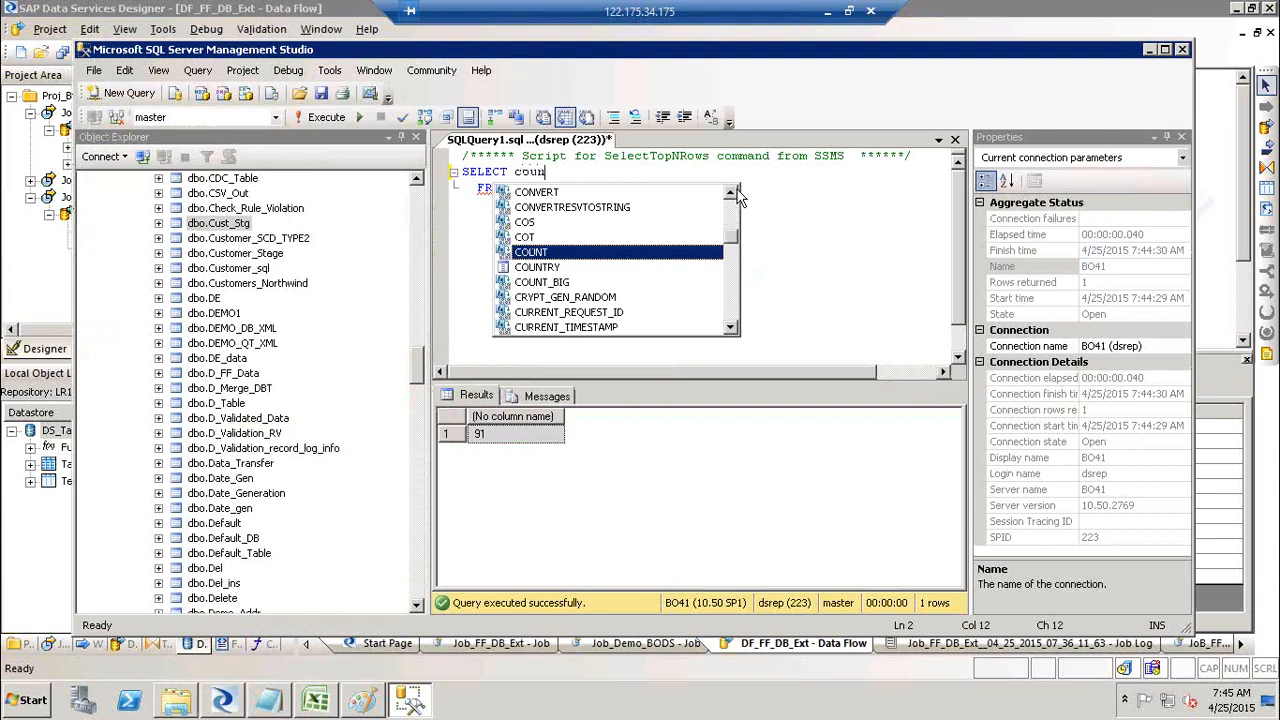
type("t (*)")
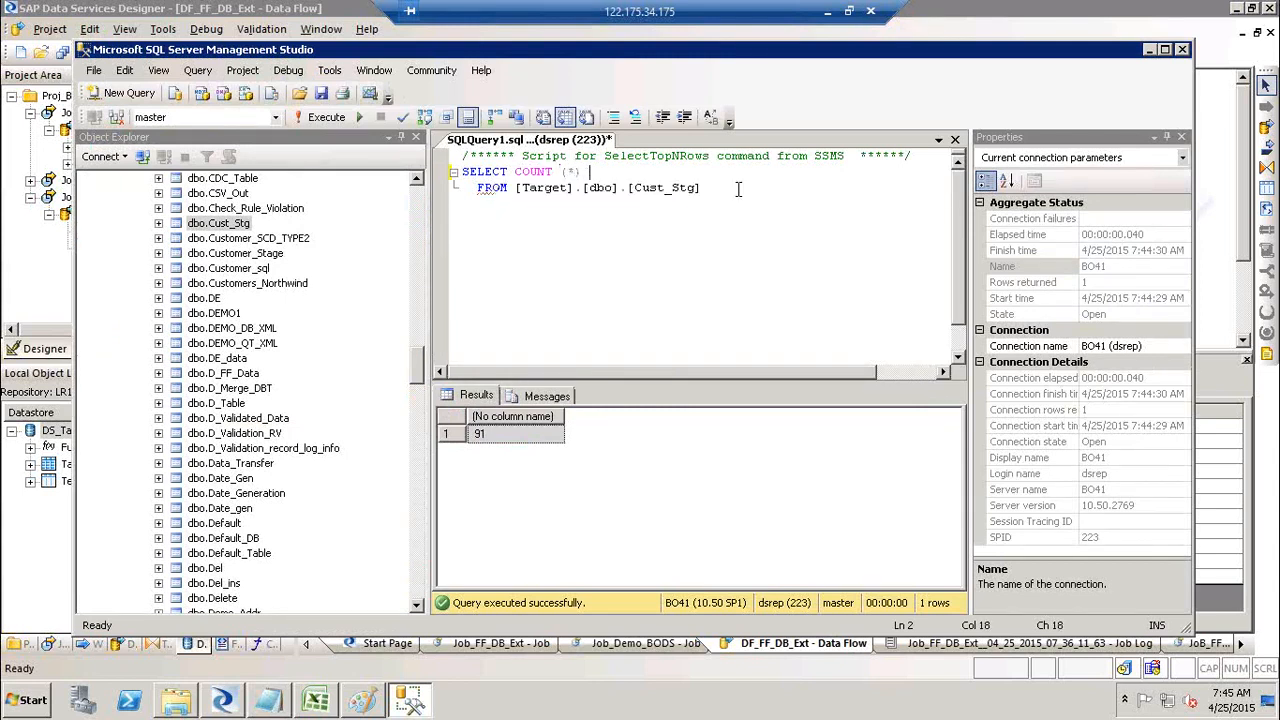
left_click(738, 188)
type(";")
key("BackSpace")
type("r")
key("BackSpace")
key("BackSpace")
type("where Regio ")
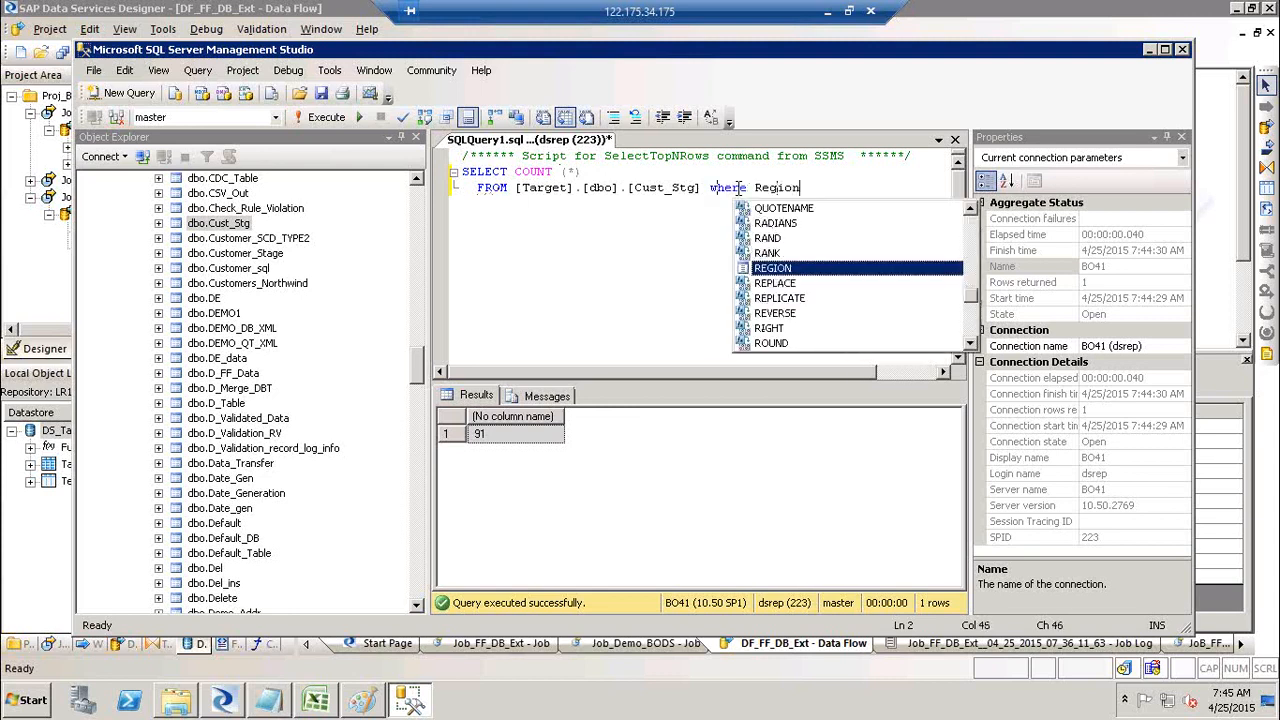
type("is n")
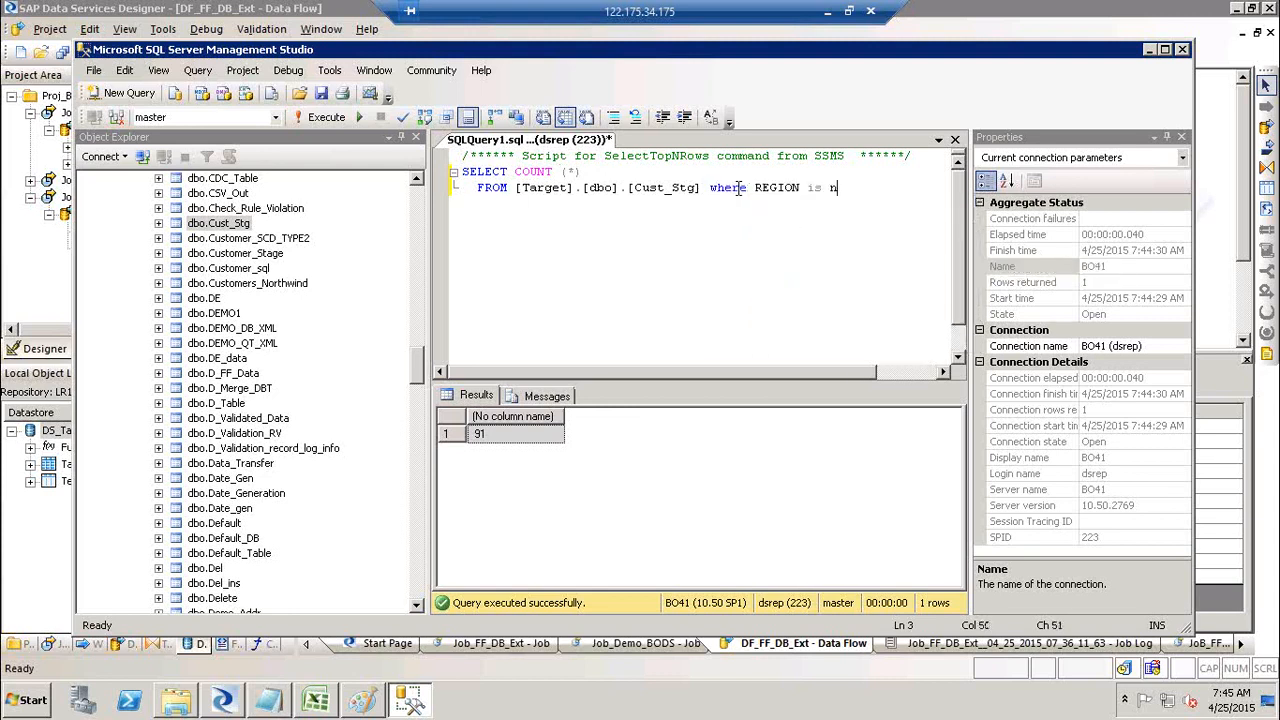
type("ull;")
Step: Run the null REGION count query, returning 60 to match Designer's 60 nulls
left_click(463, 173, "shift")
left_click(322, 117)
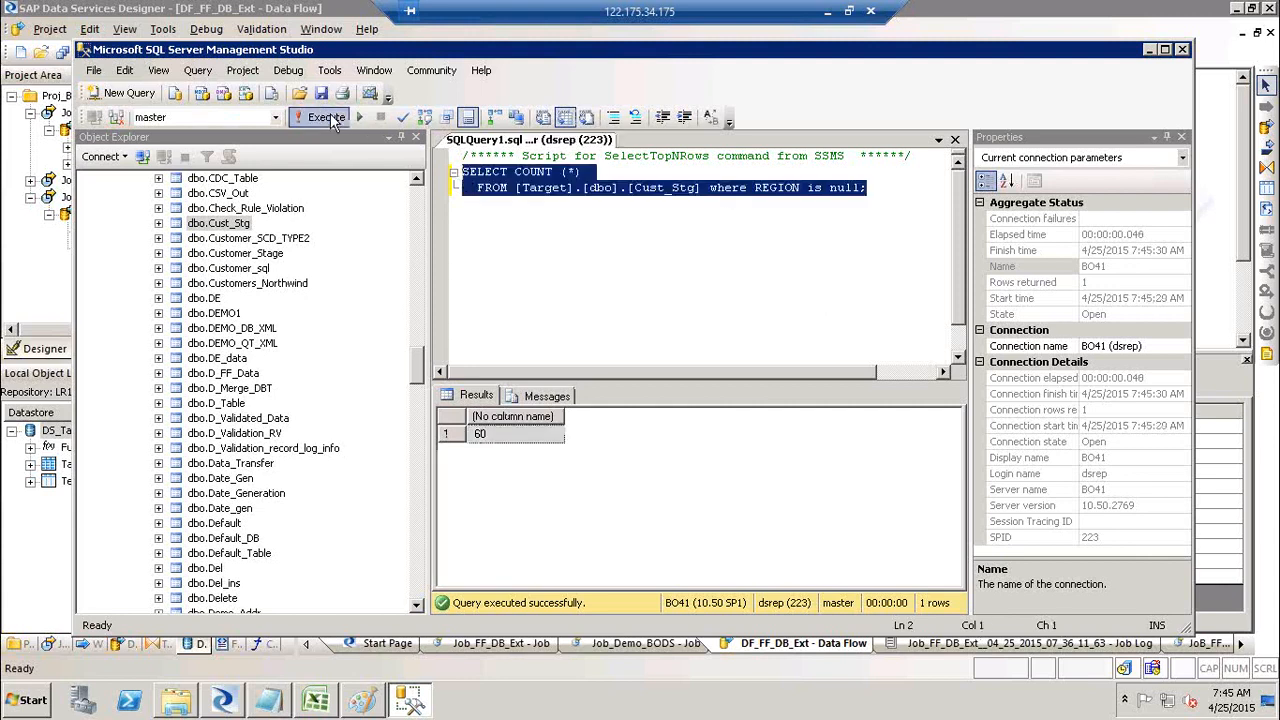
left_click(505, 430)
key("alt+Tab")
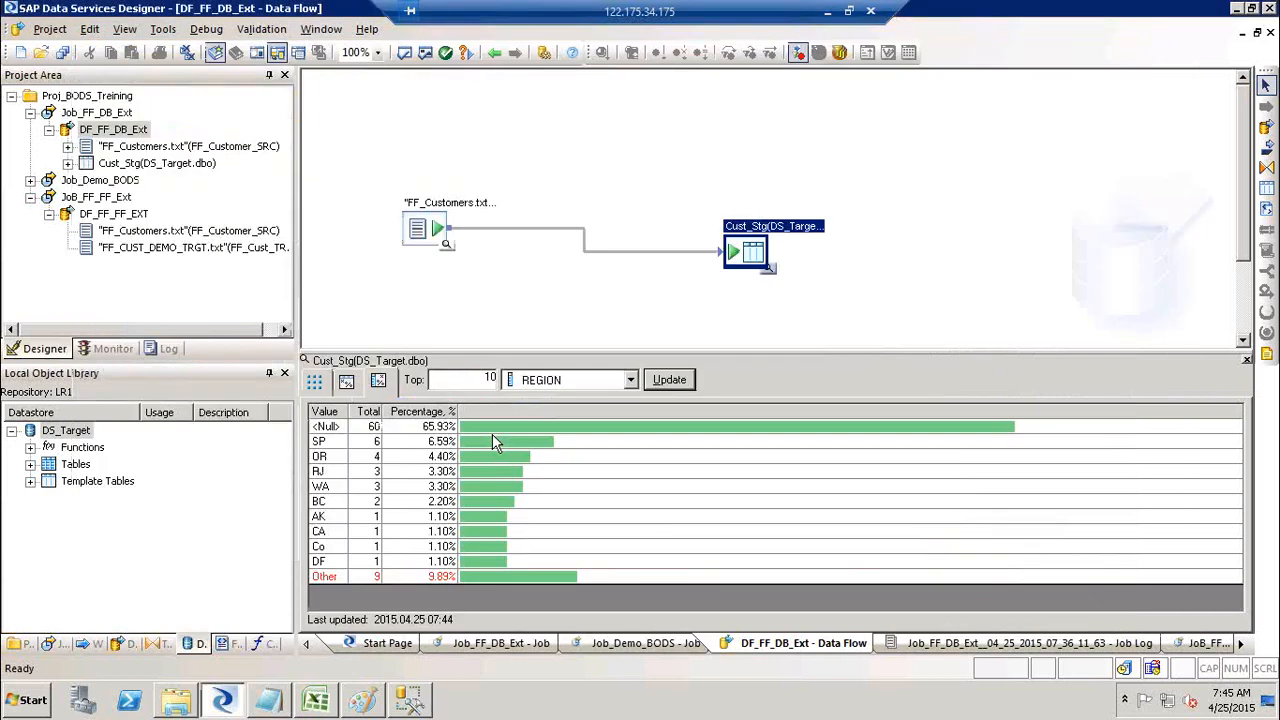
Step: Point out the 60 null REGION values, show Cust_Stg's 91 loaded customer rows, then bring up the Notepad notes
left_click(372, 426)
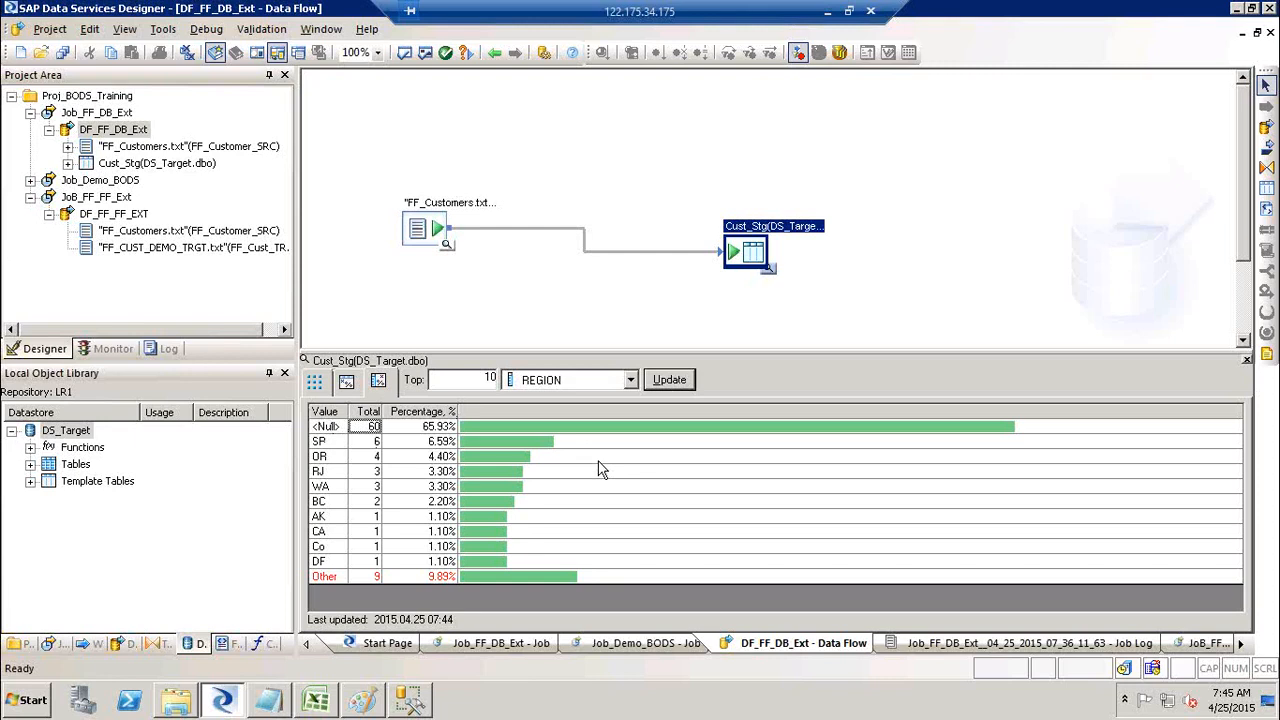
left_click(315, 382)
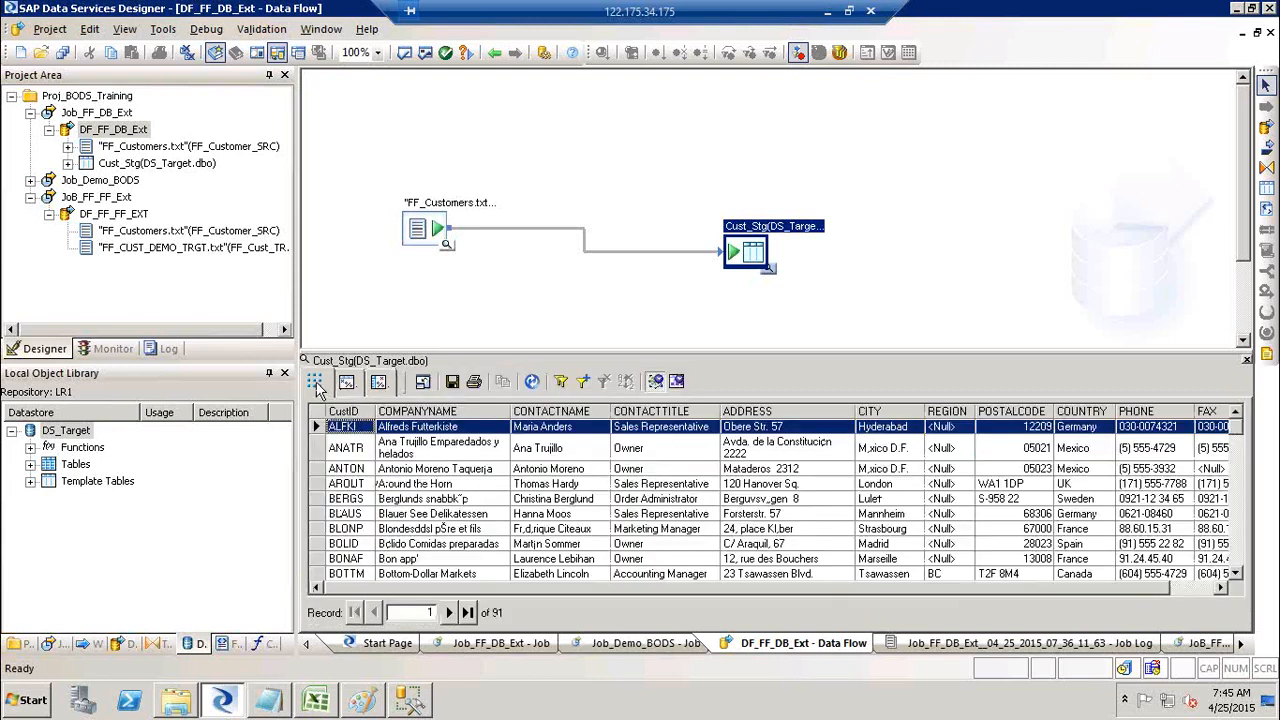
left_click(268, 700)
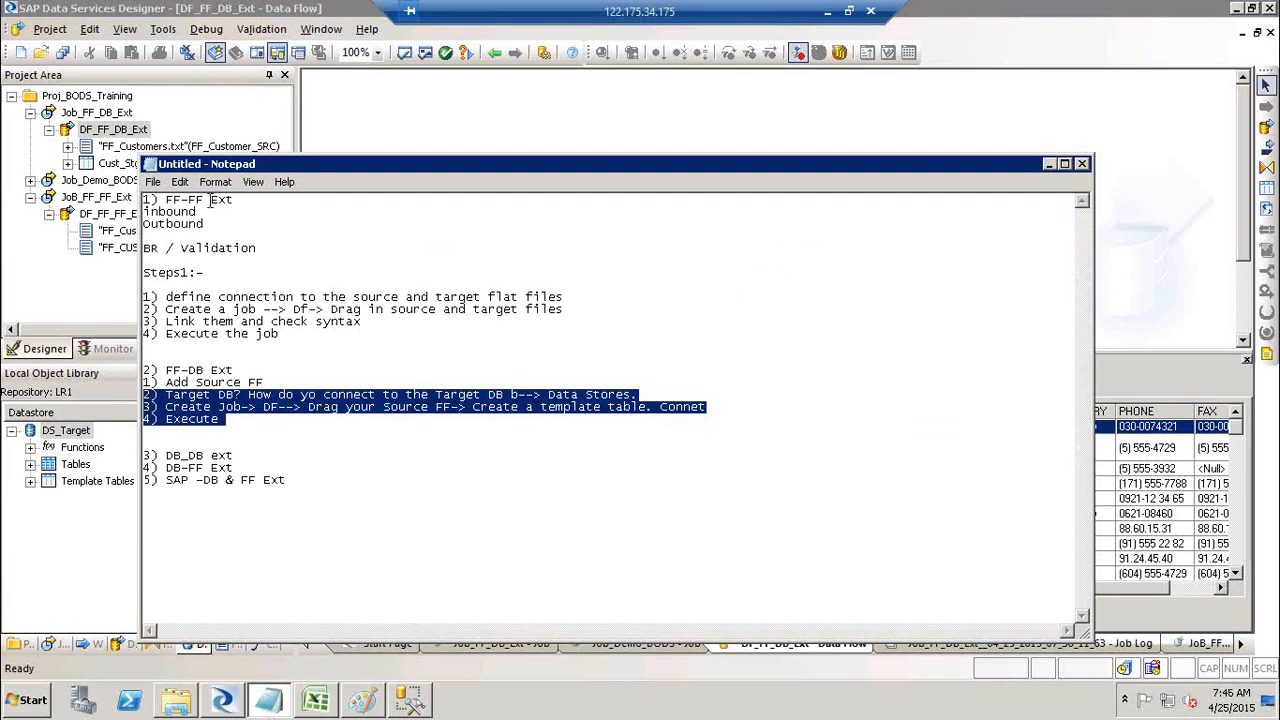
Step: Highlight the FF-FF Ext and FF-DB Ext headings in the notes, then minimize Notepad
left_click_drag(212, 200, 141, 200)
left_click_drag(236, 371, 128, 373)
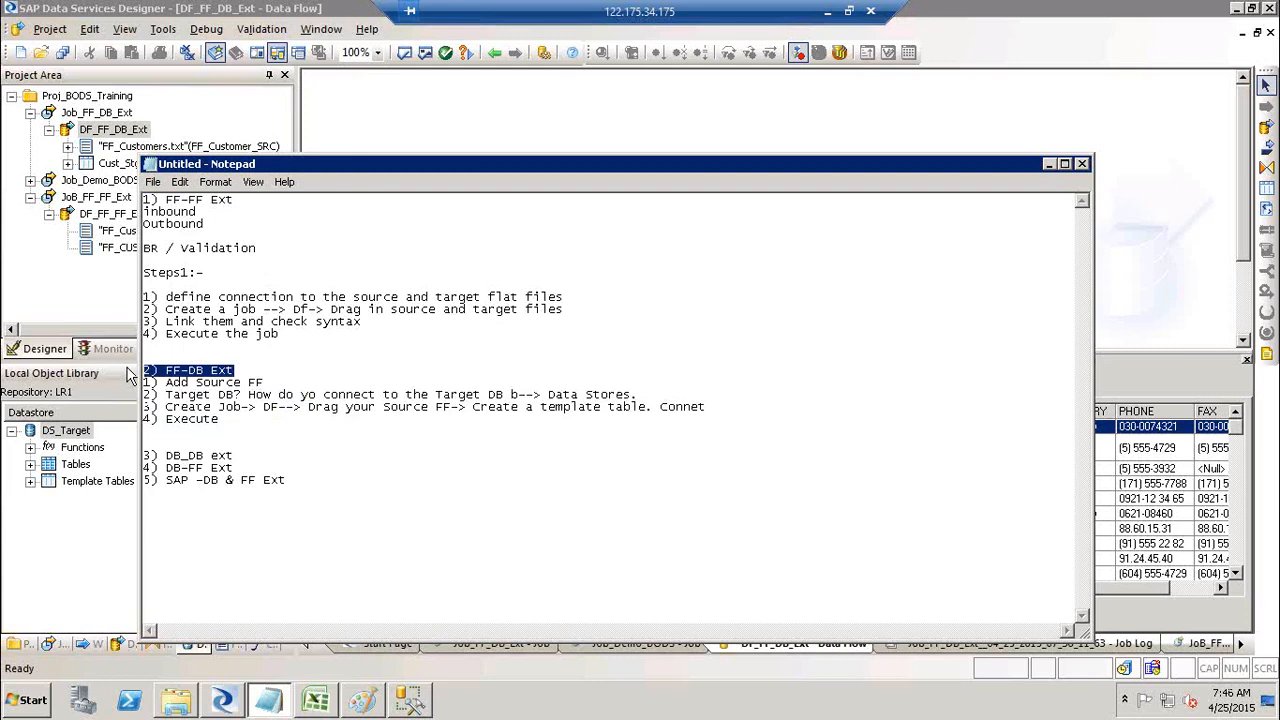
left_click(1048, 164)
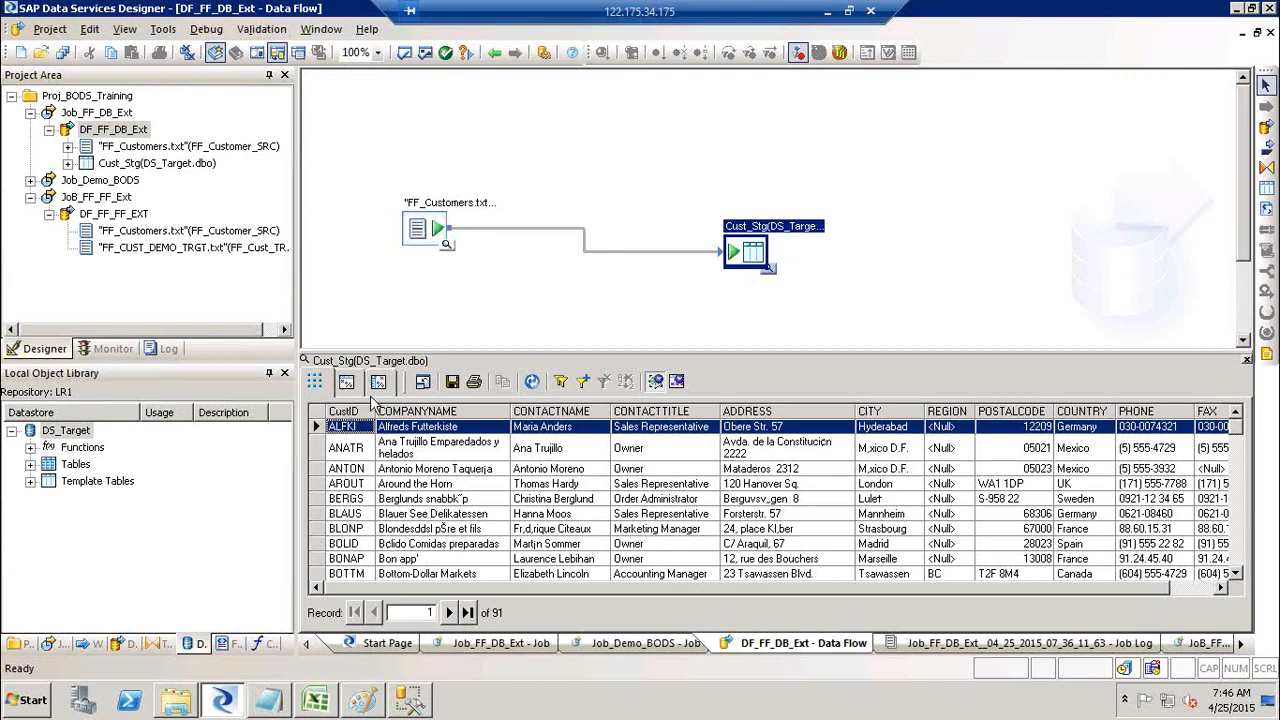
Step: Close the Cust_Stg data viewer and deselect the target, leaving only the DF_FF_DB_Ext flow
left_click(1246, 361)
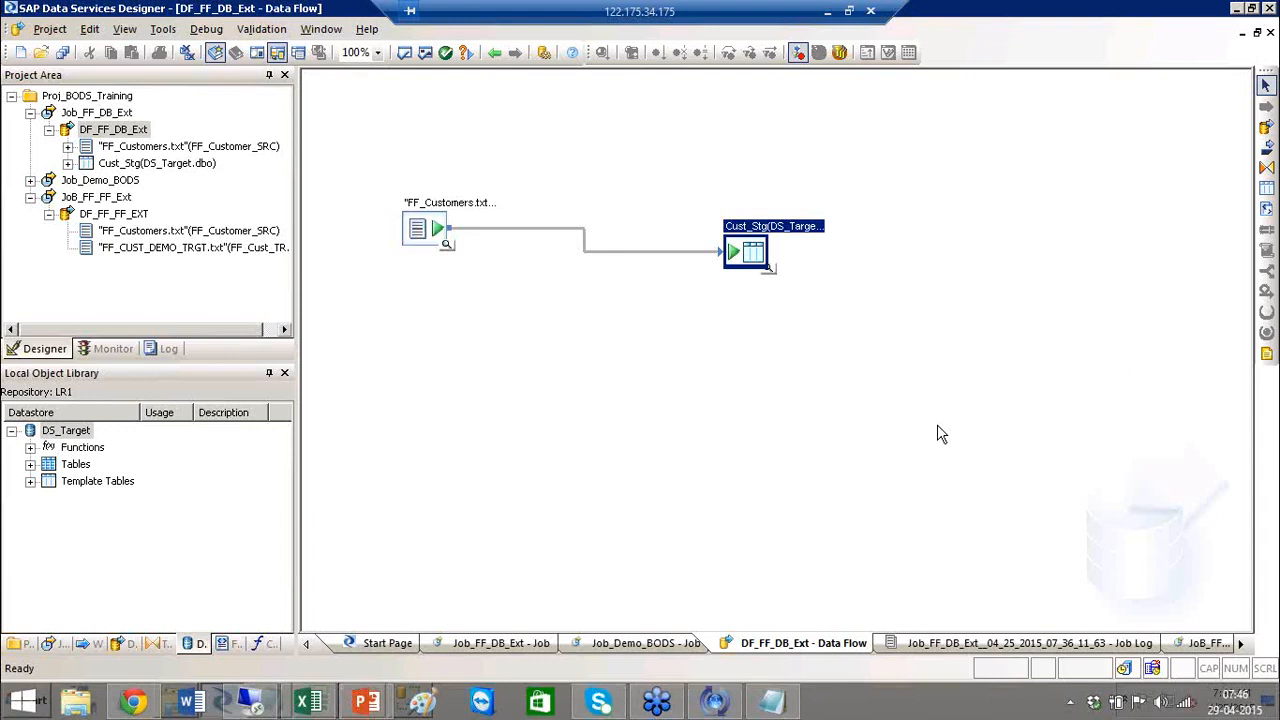
left_click(866, 410)
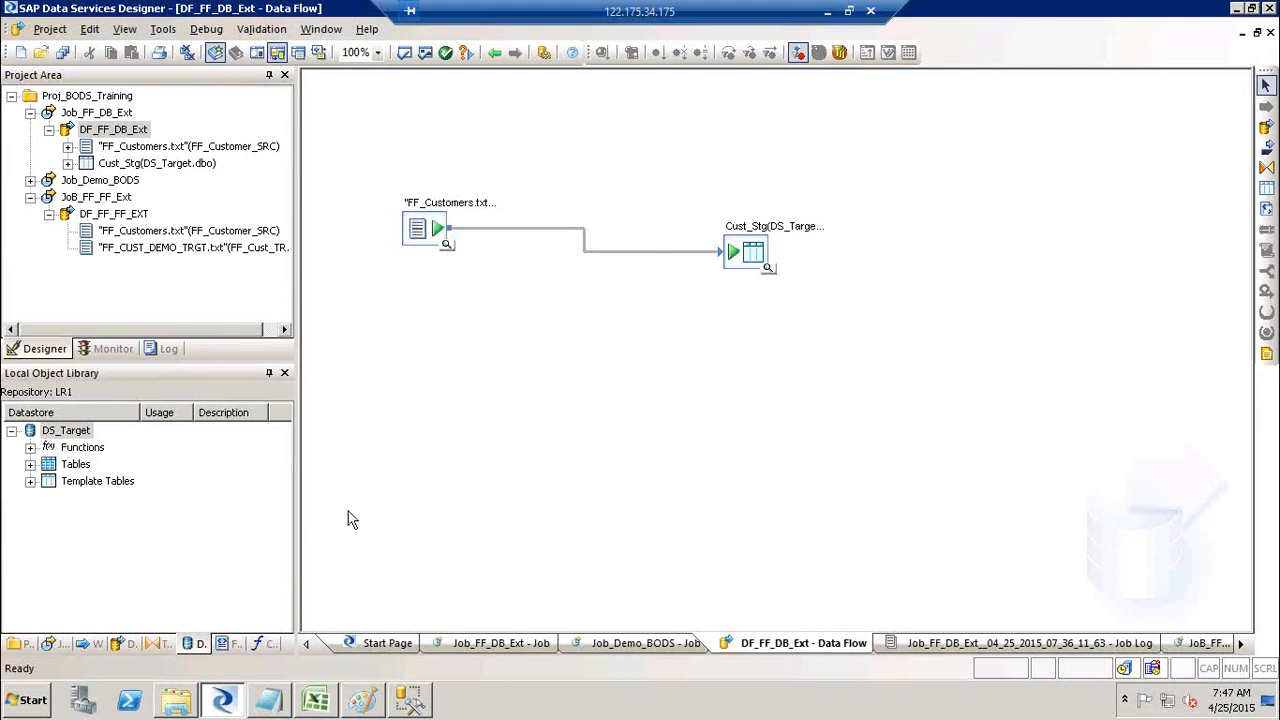
left_click(44, 702)
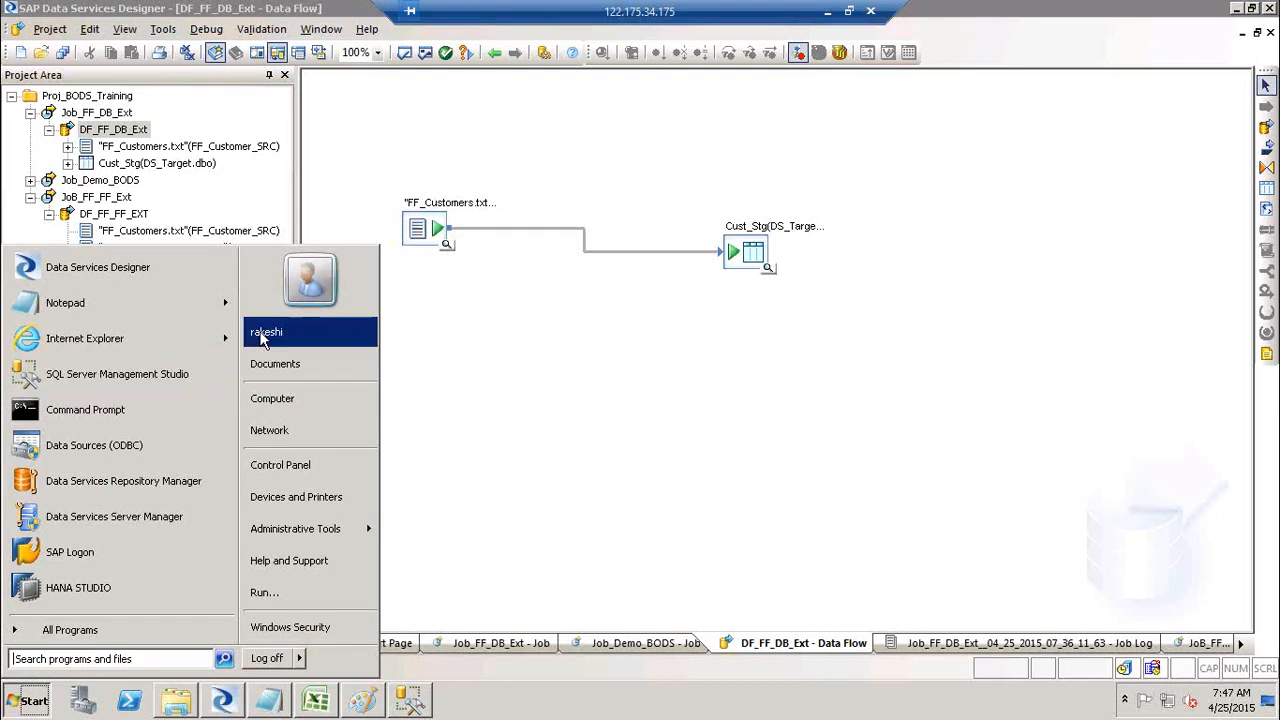
left_click(128, 658)
type("excel")
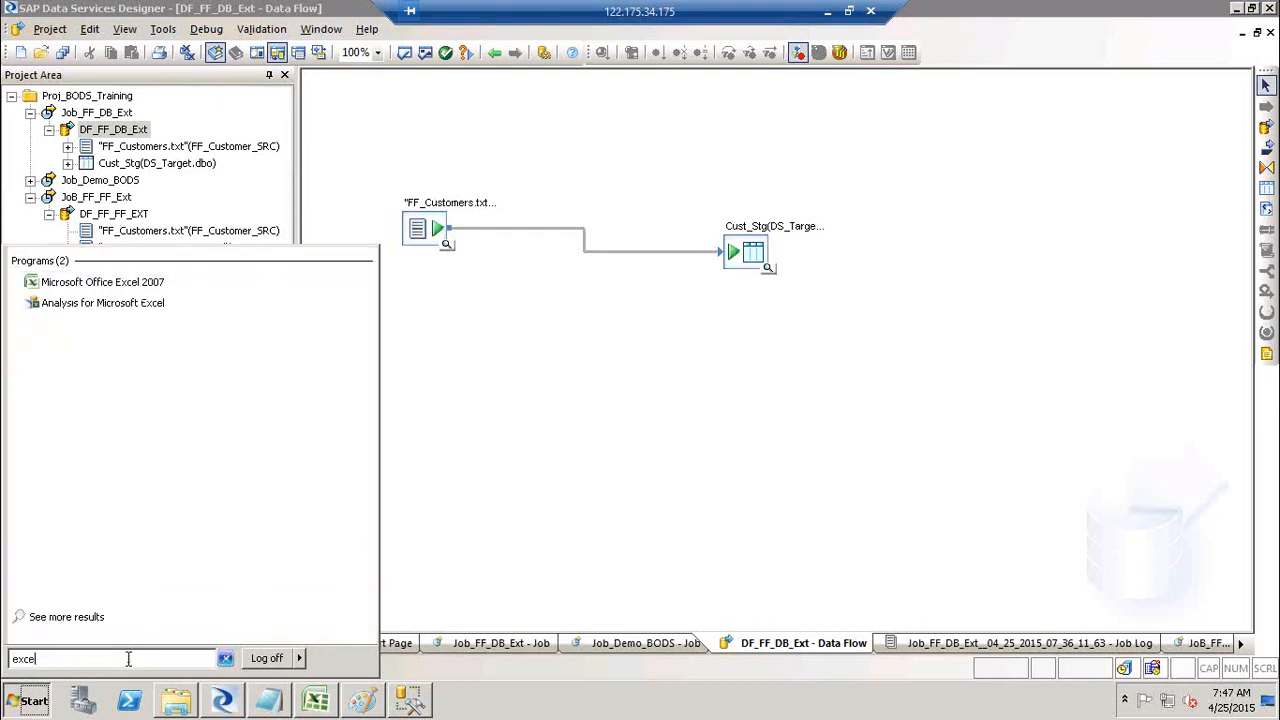
key("Return")
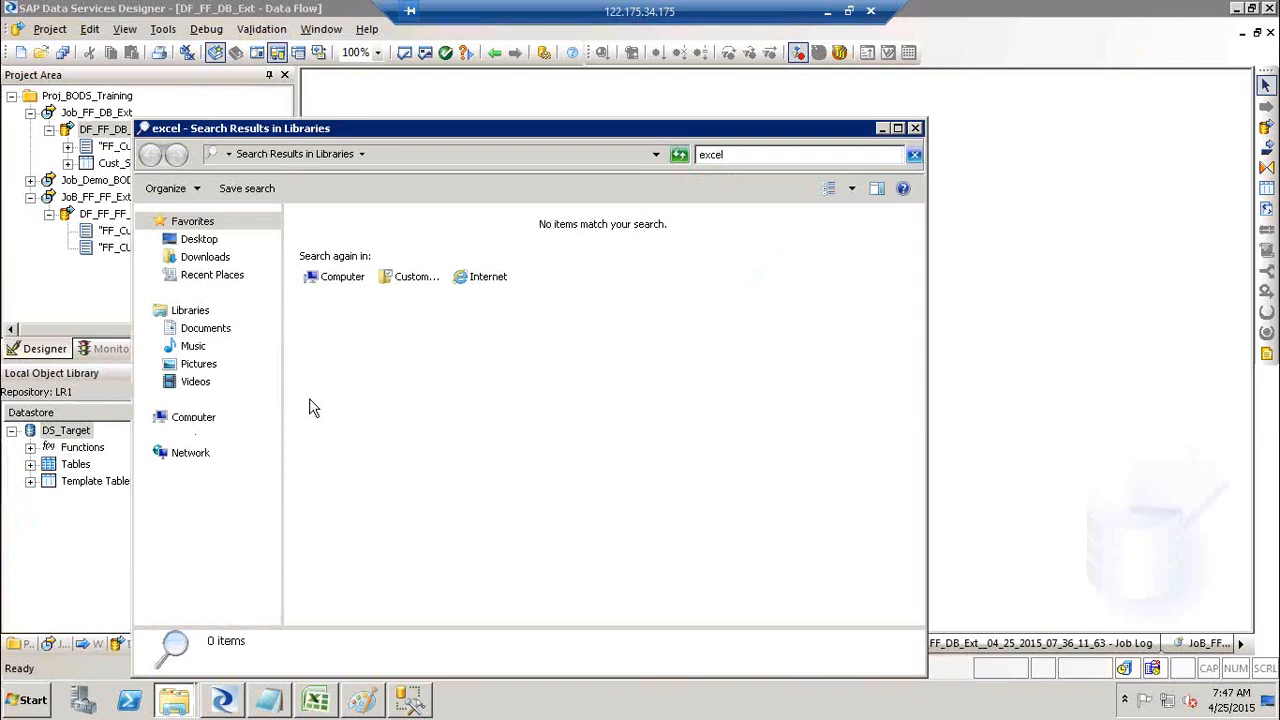
left_click(915, 129)
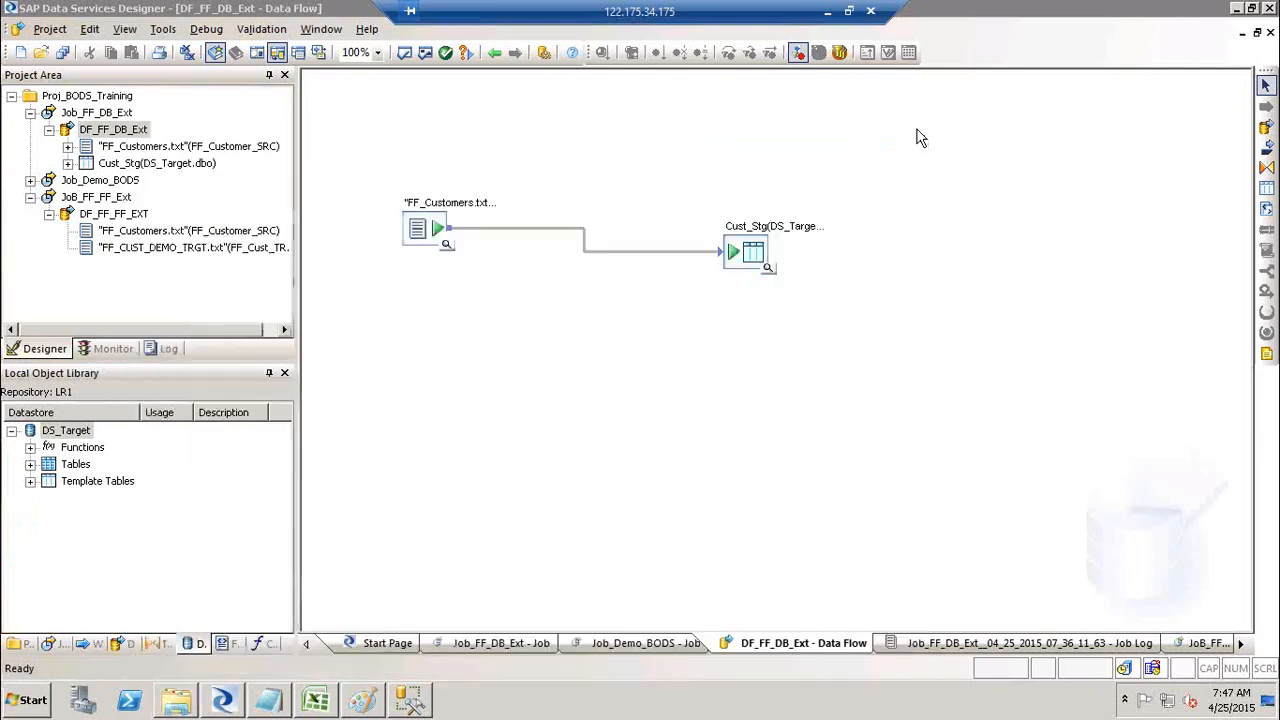
key("super+r")
key("Return")
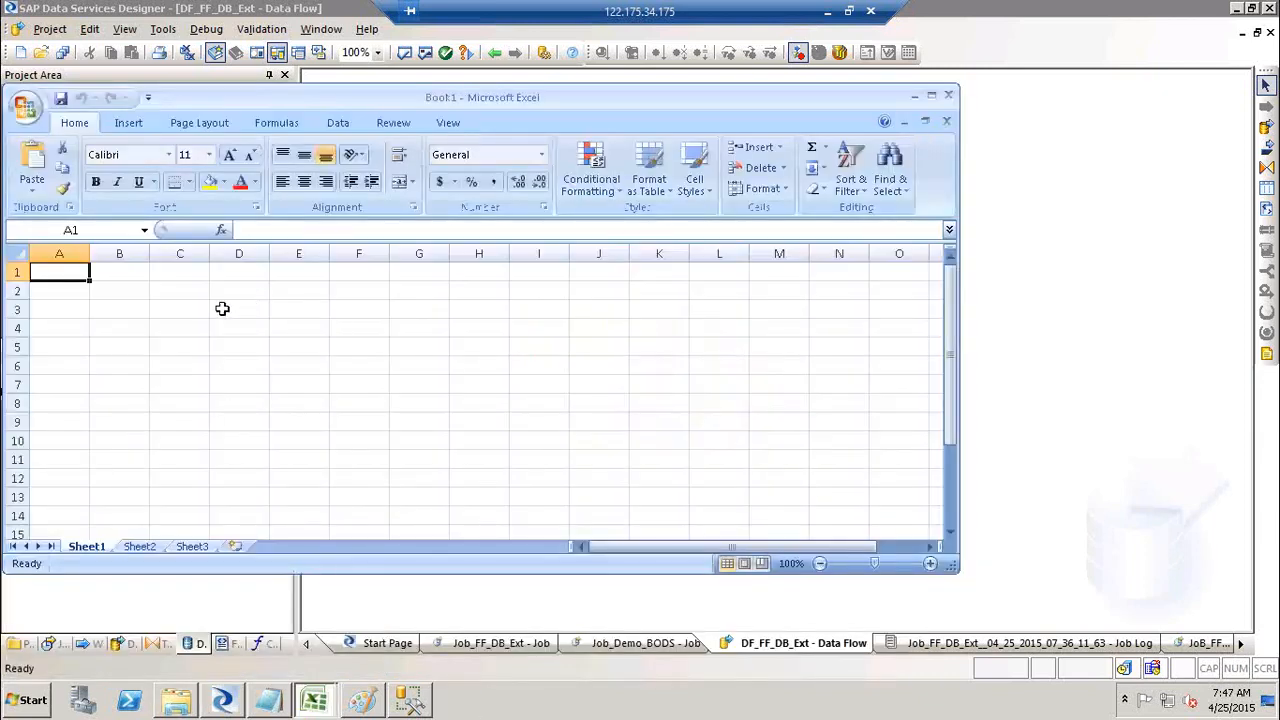
type("Sno")
key("Tab")
type("Nm")
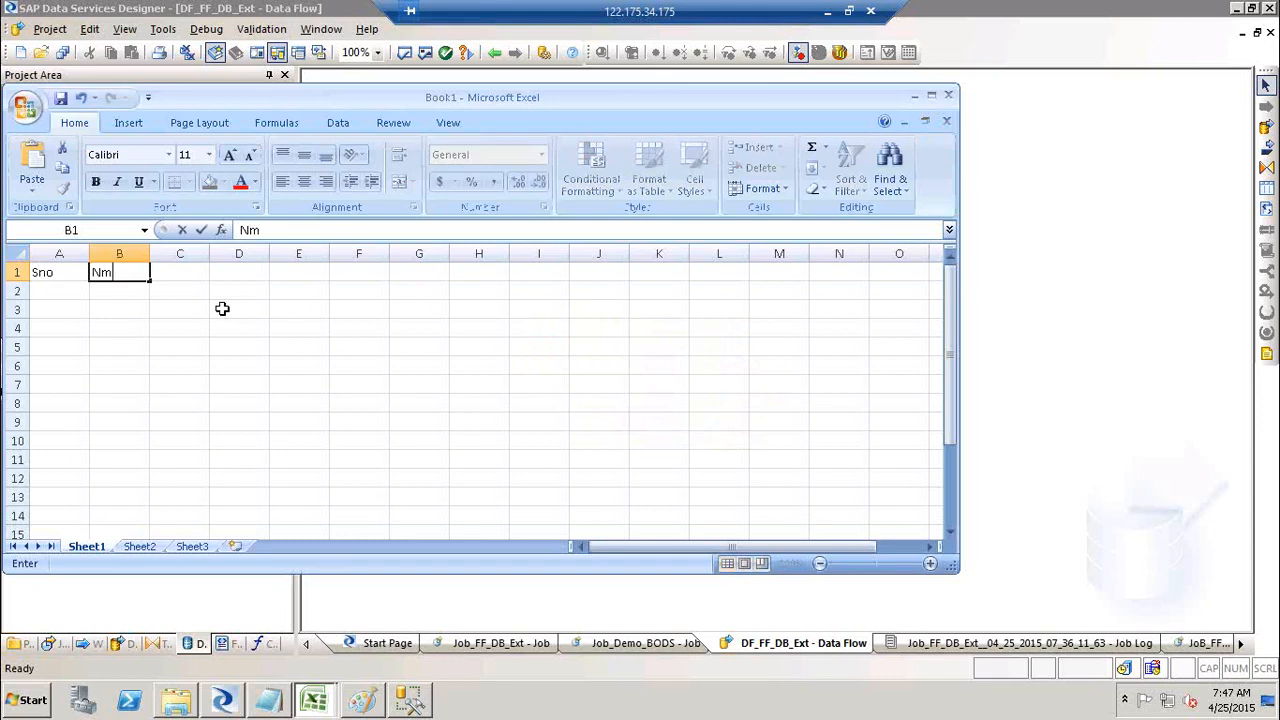
type("a")
key("BackSpace")
key("BackSpace")
key("BackSpace")
type("am")
key("Tab")
type("Desgi")
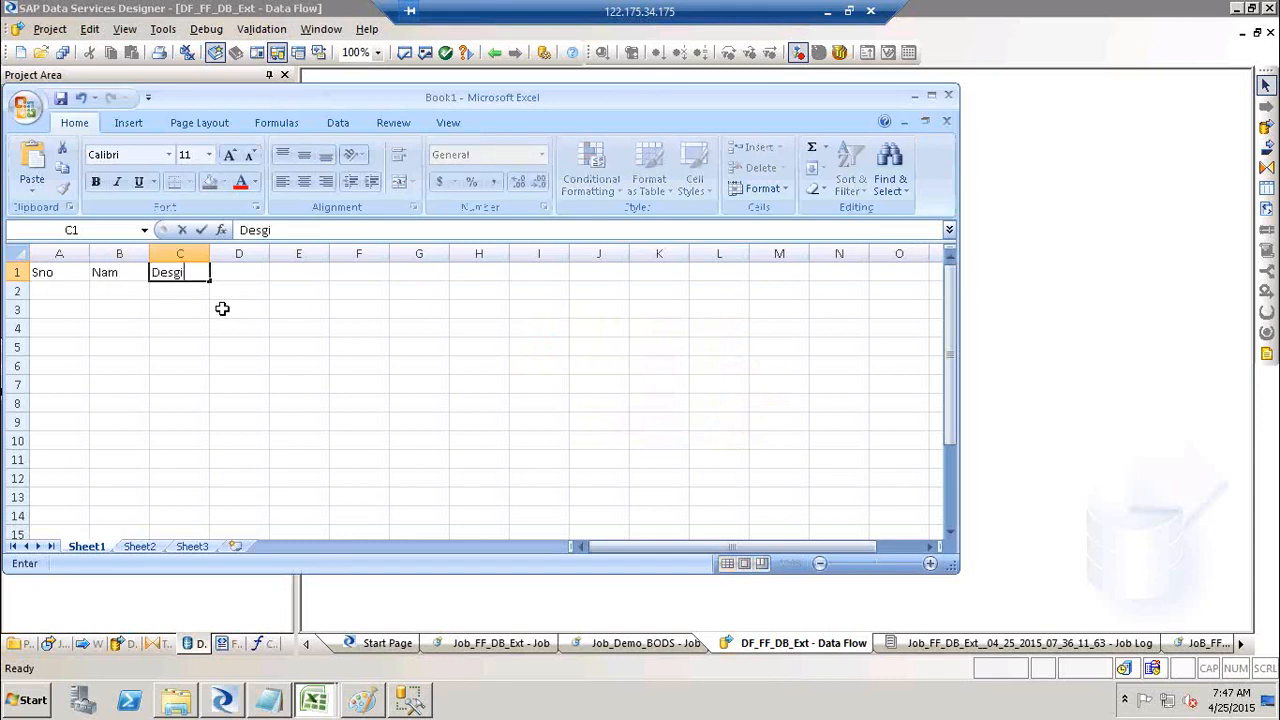
key("Tab")
type("Emo No")
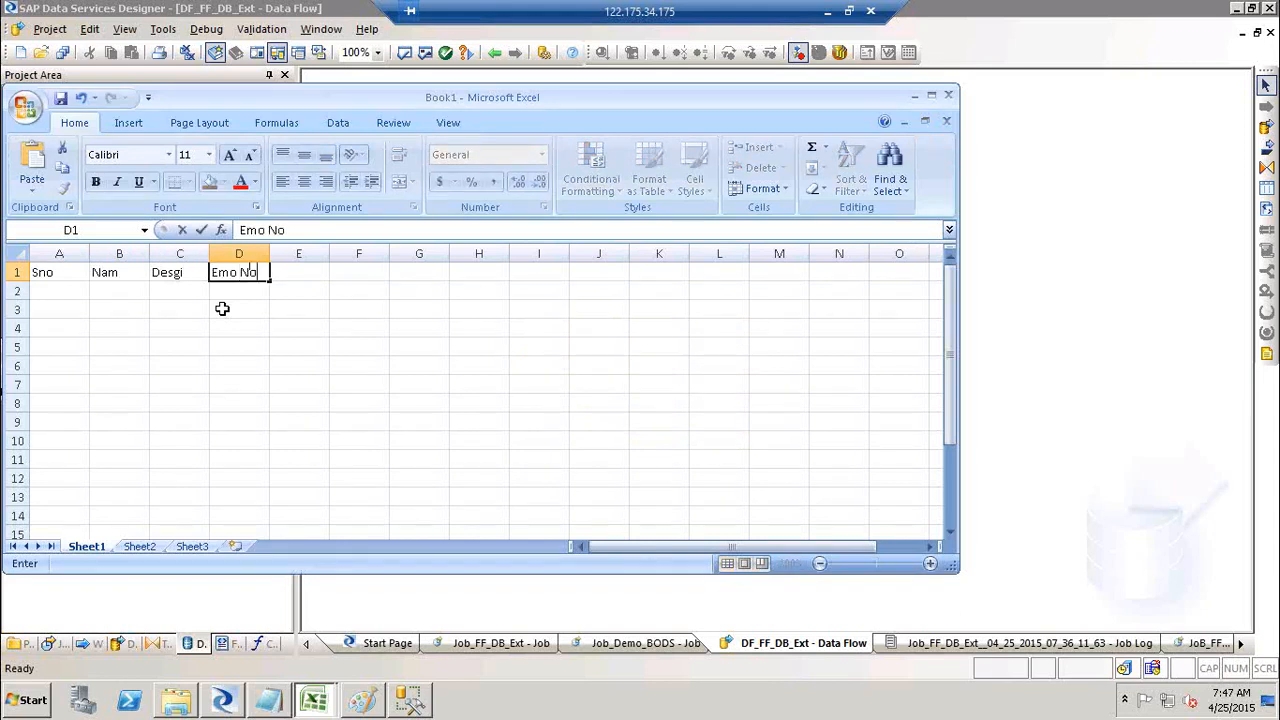
key("Tab")
type("Sal")
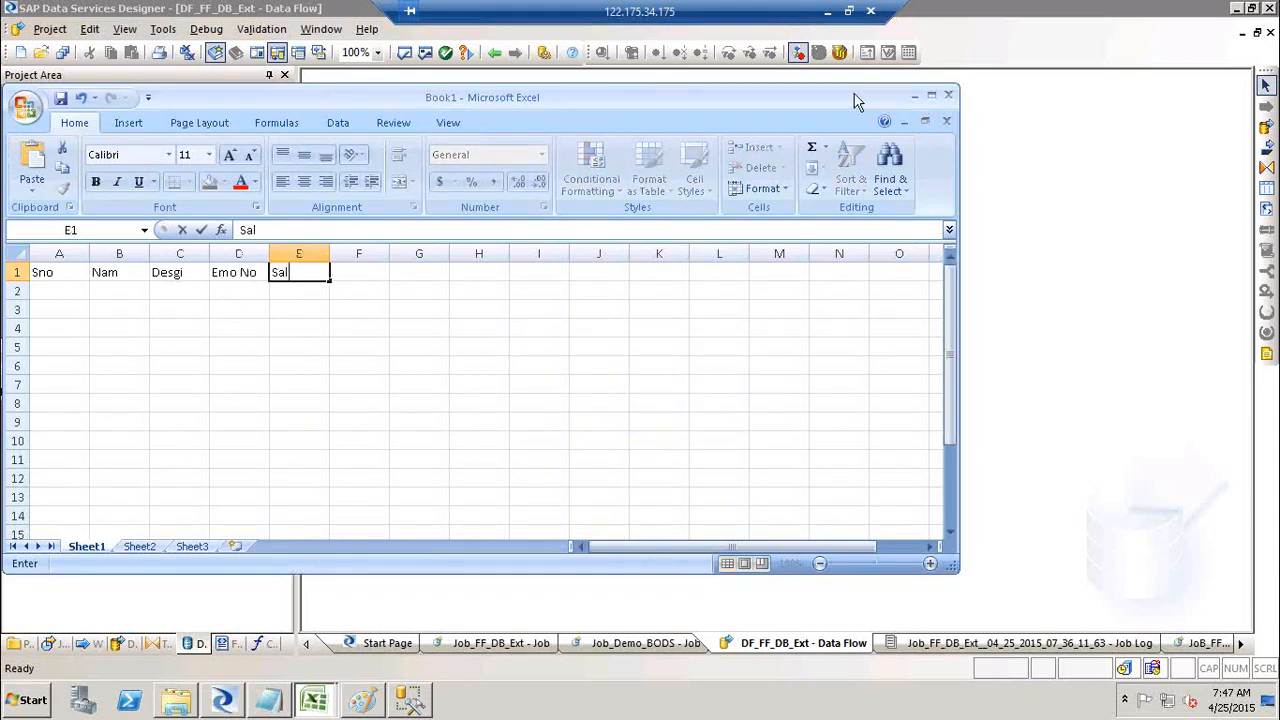
left_click(948, 94)
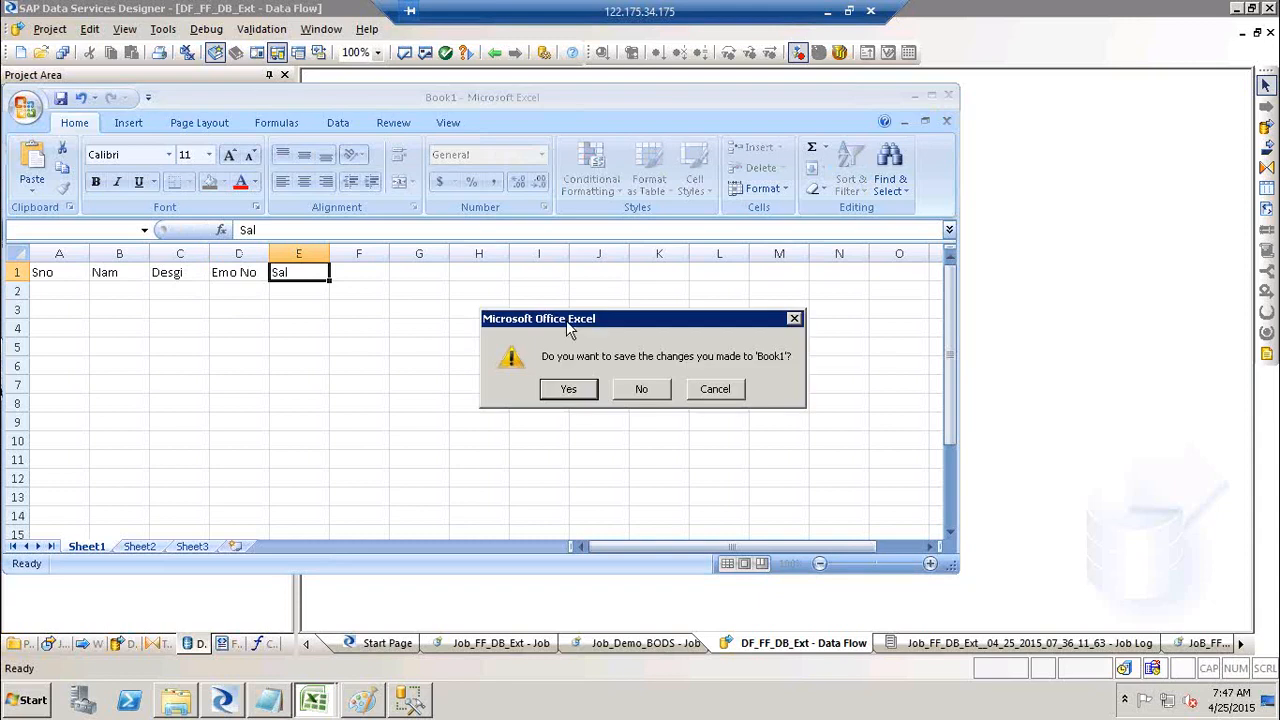
left_click(645, 390)
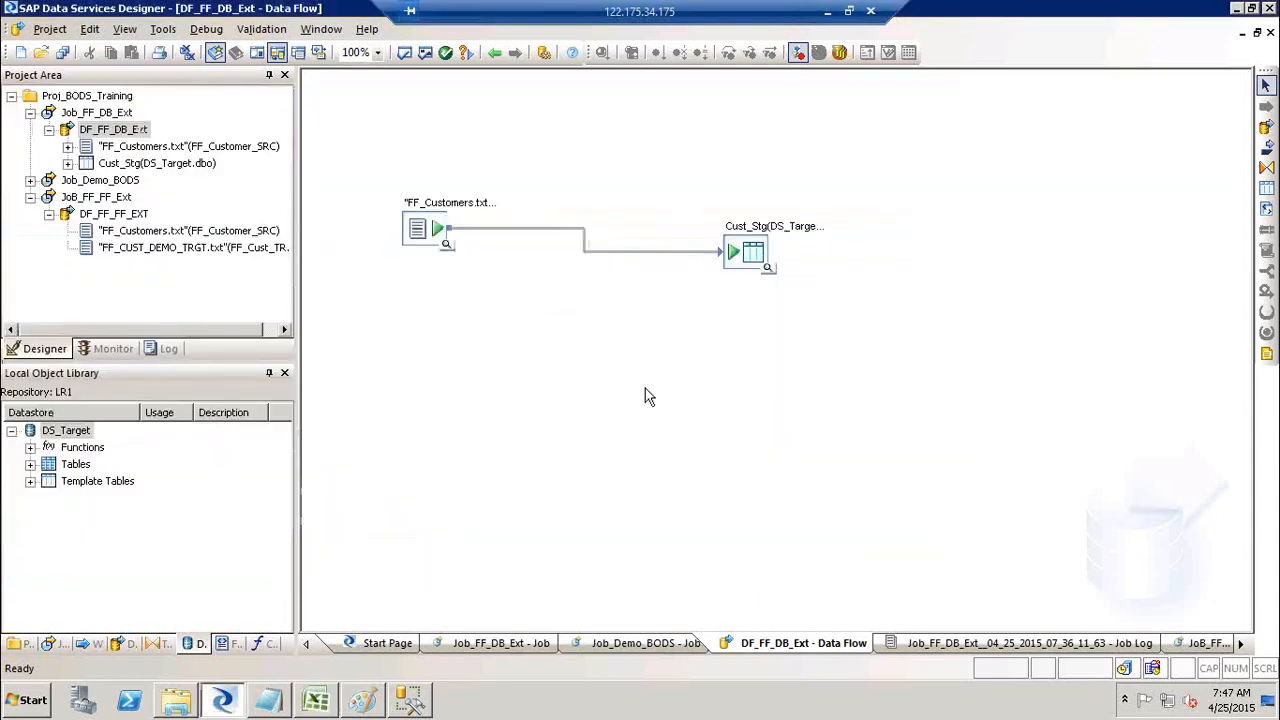
key("super+d")
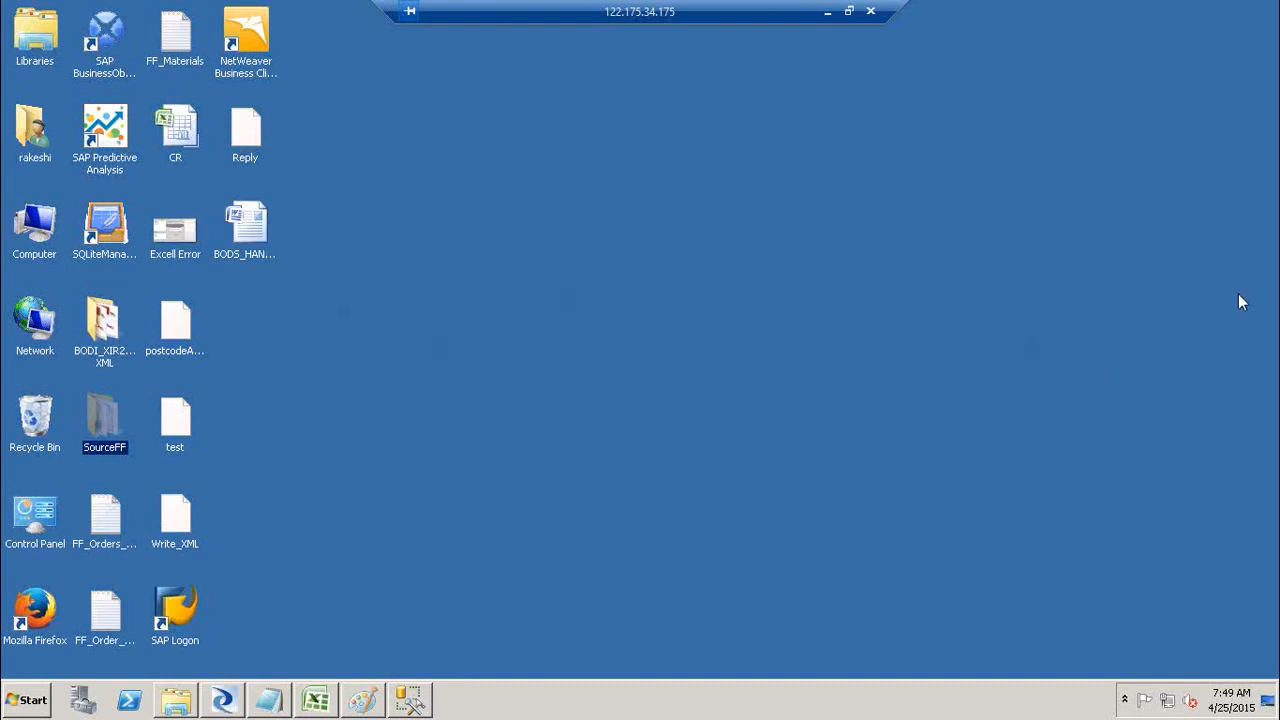
left_click(1101, 301)
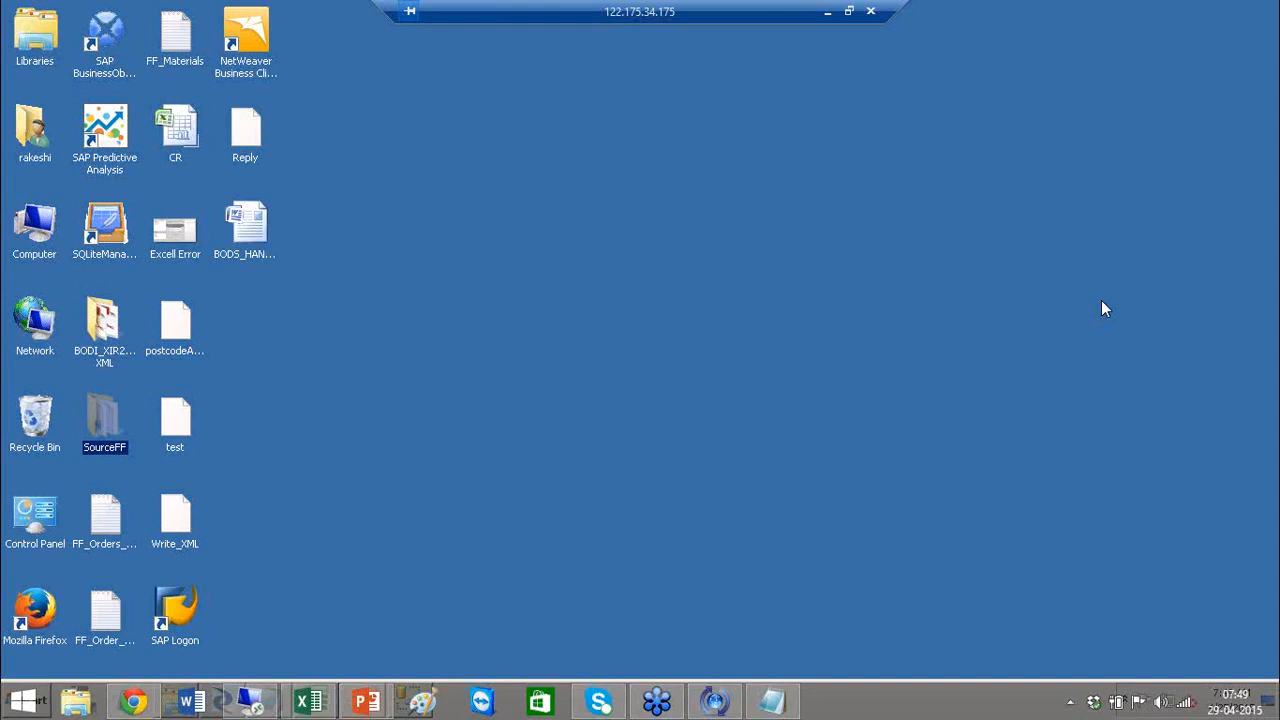
left_click(785, 204)
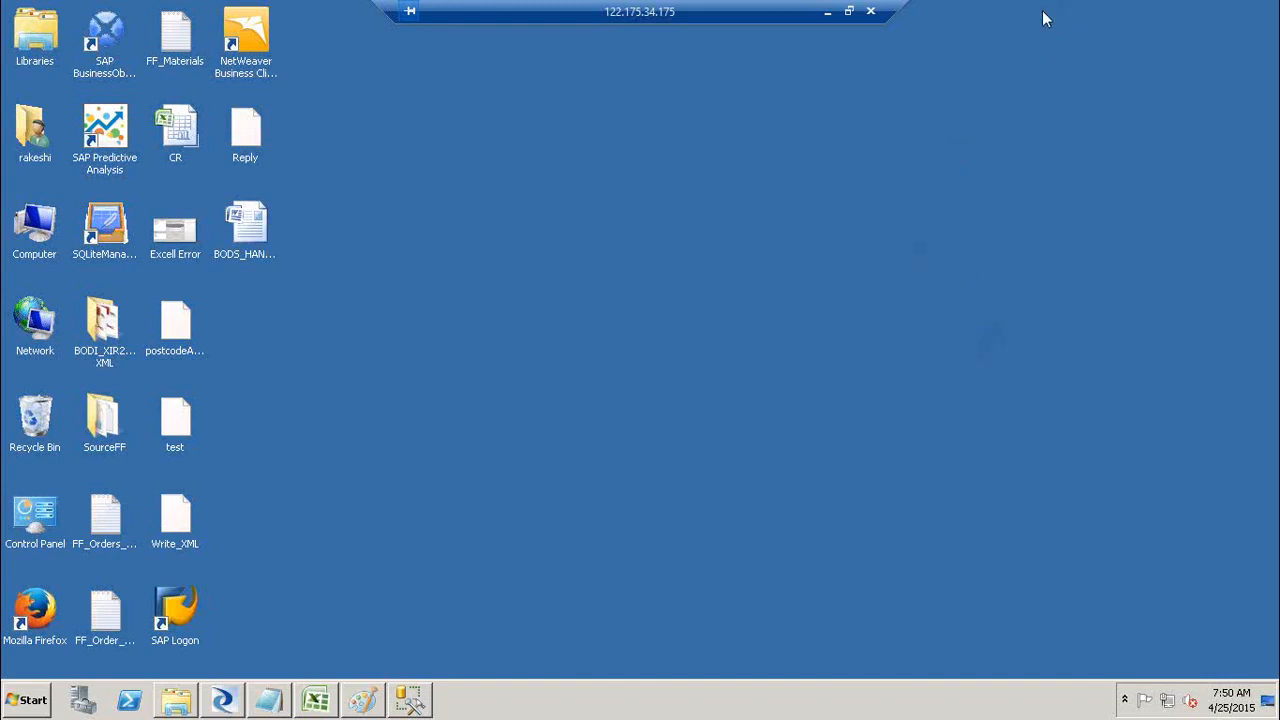
left_click(1070, 166)
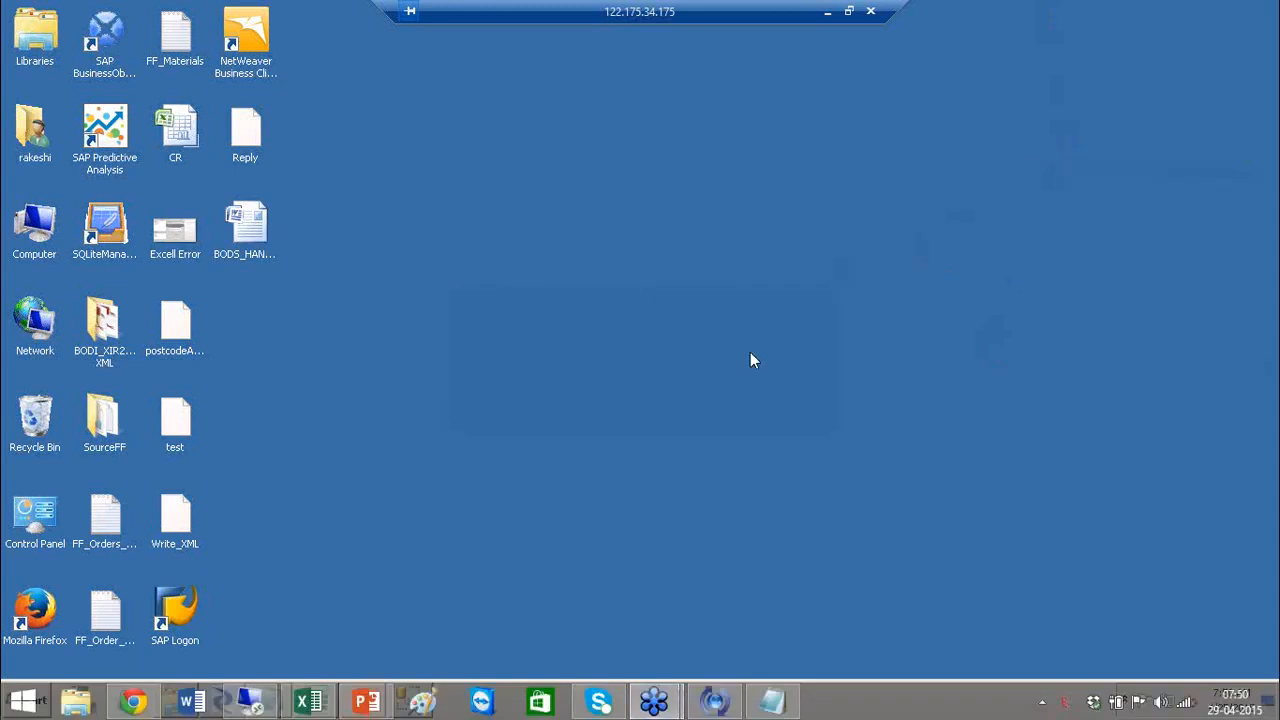